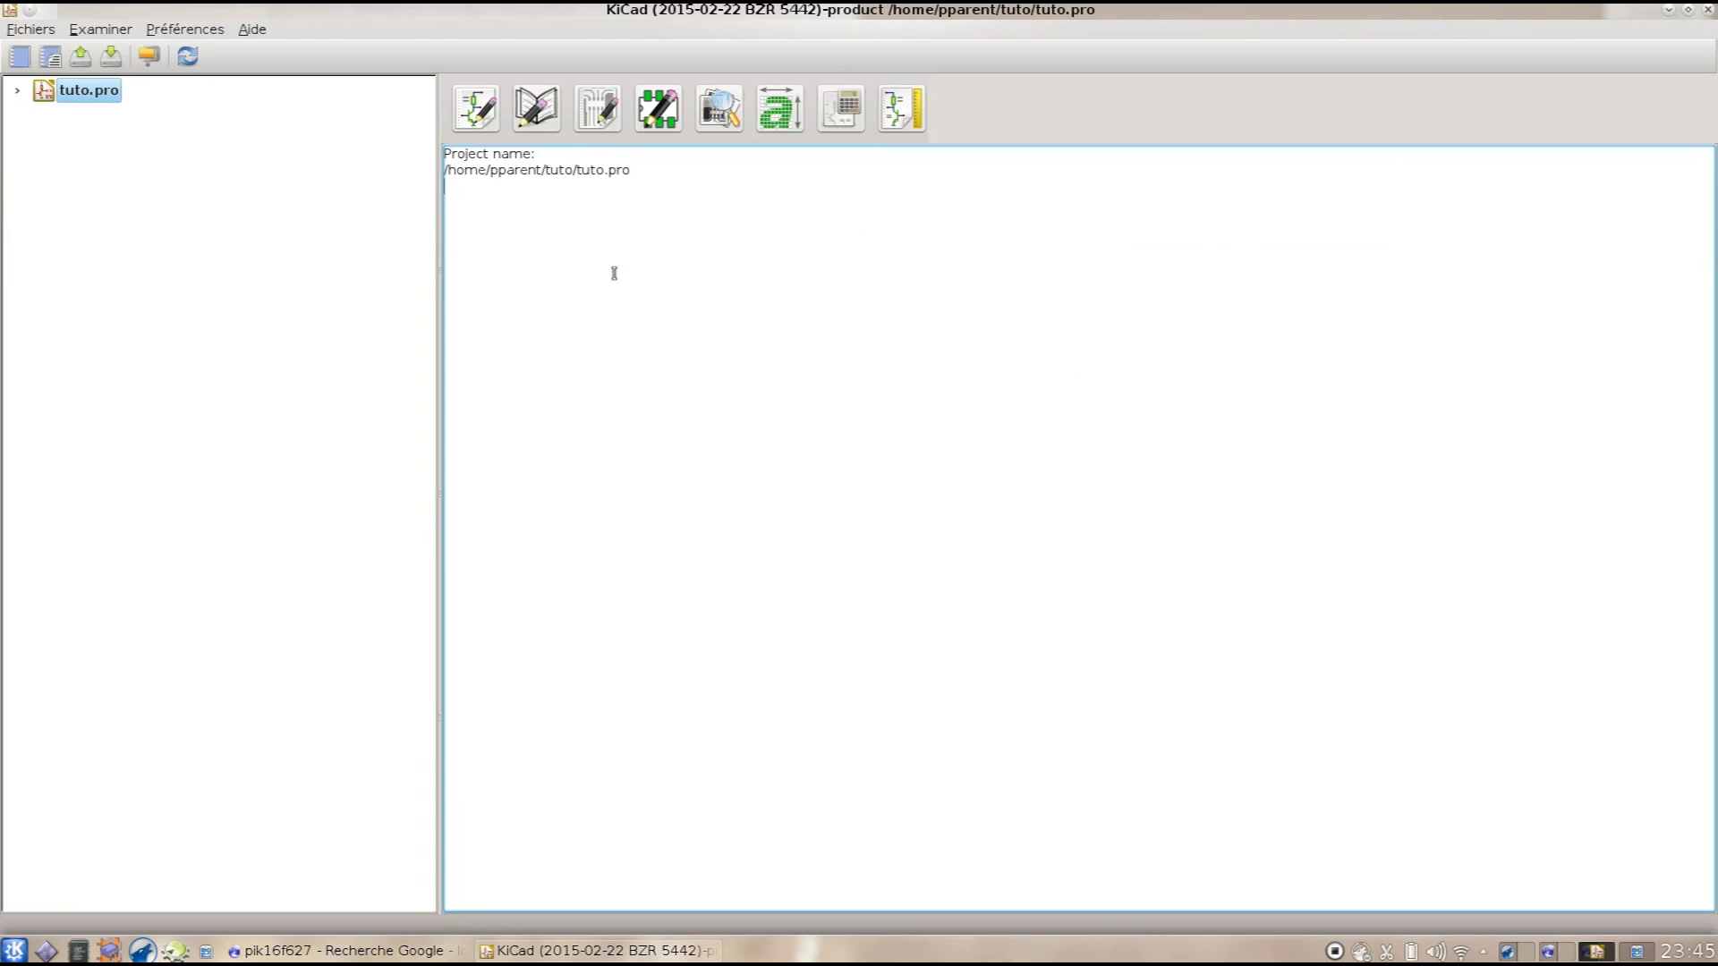
Step: Check the KiCad build version in the About information and close it
left_click(252, 31)
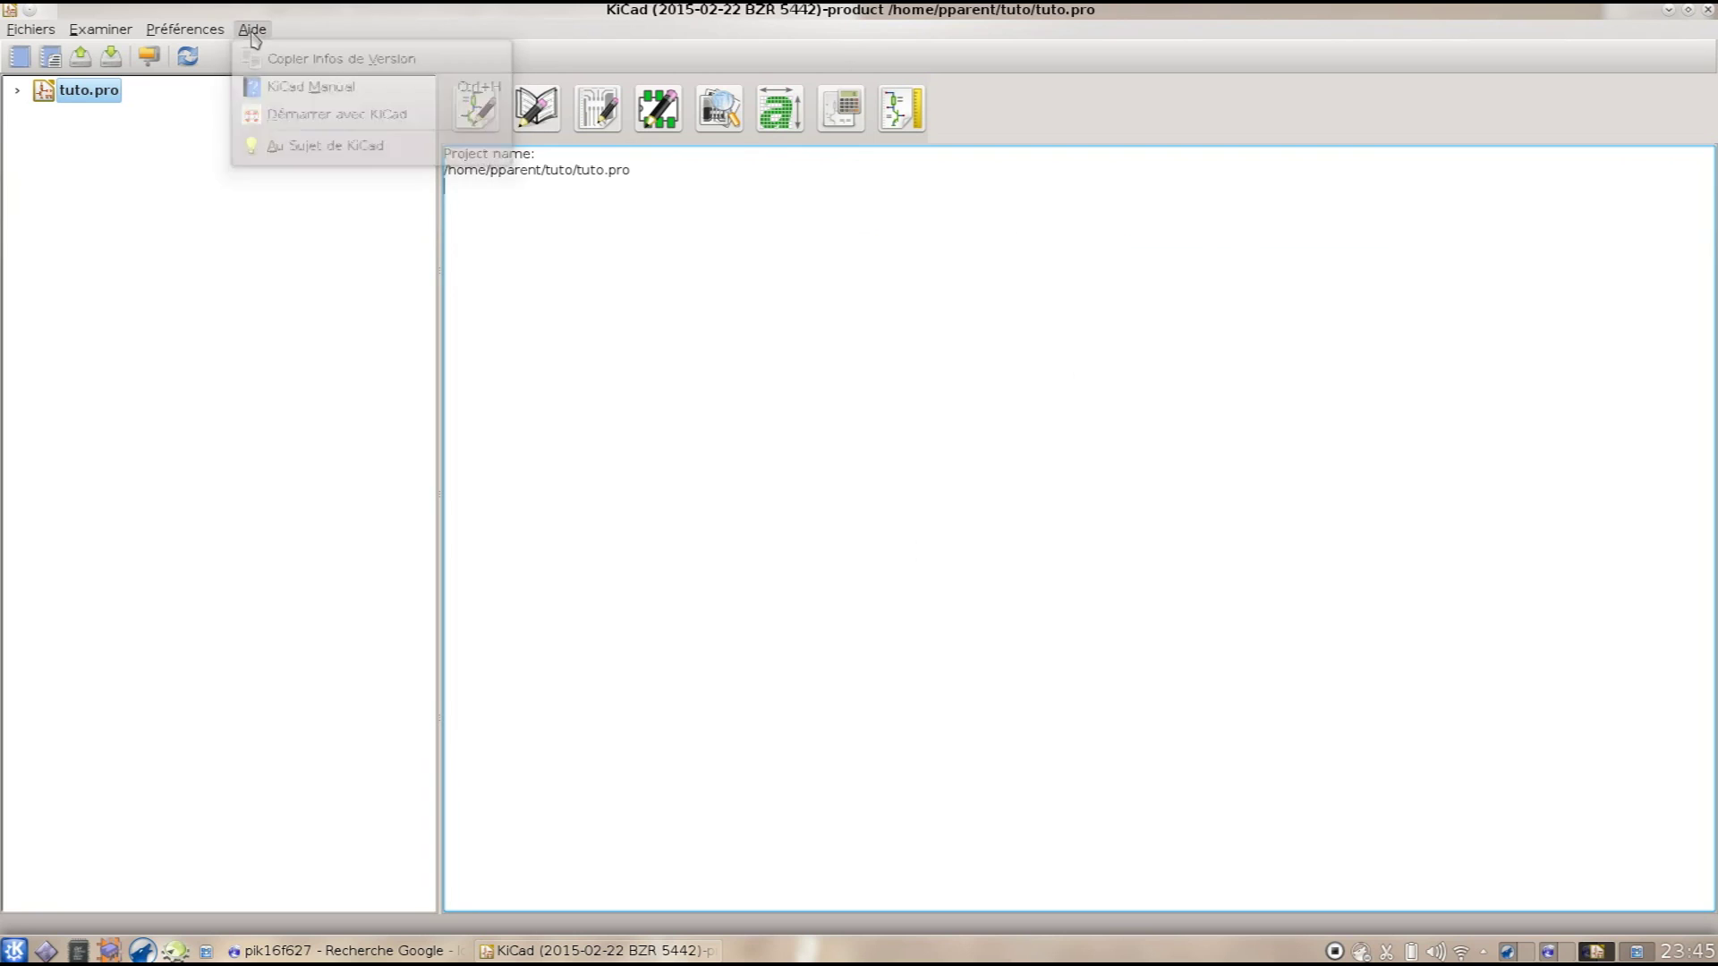
left_click(285, 146)
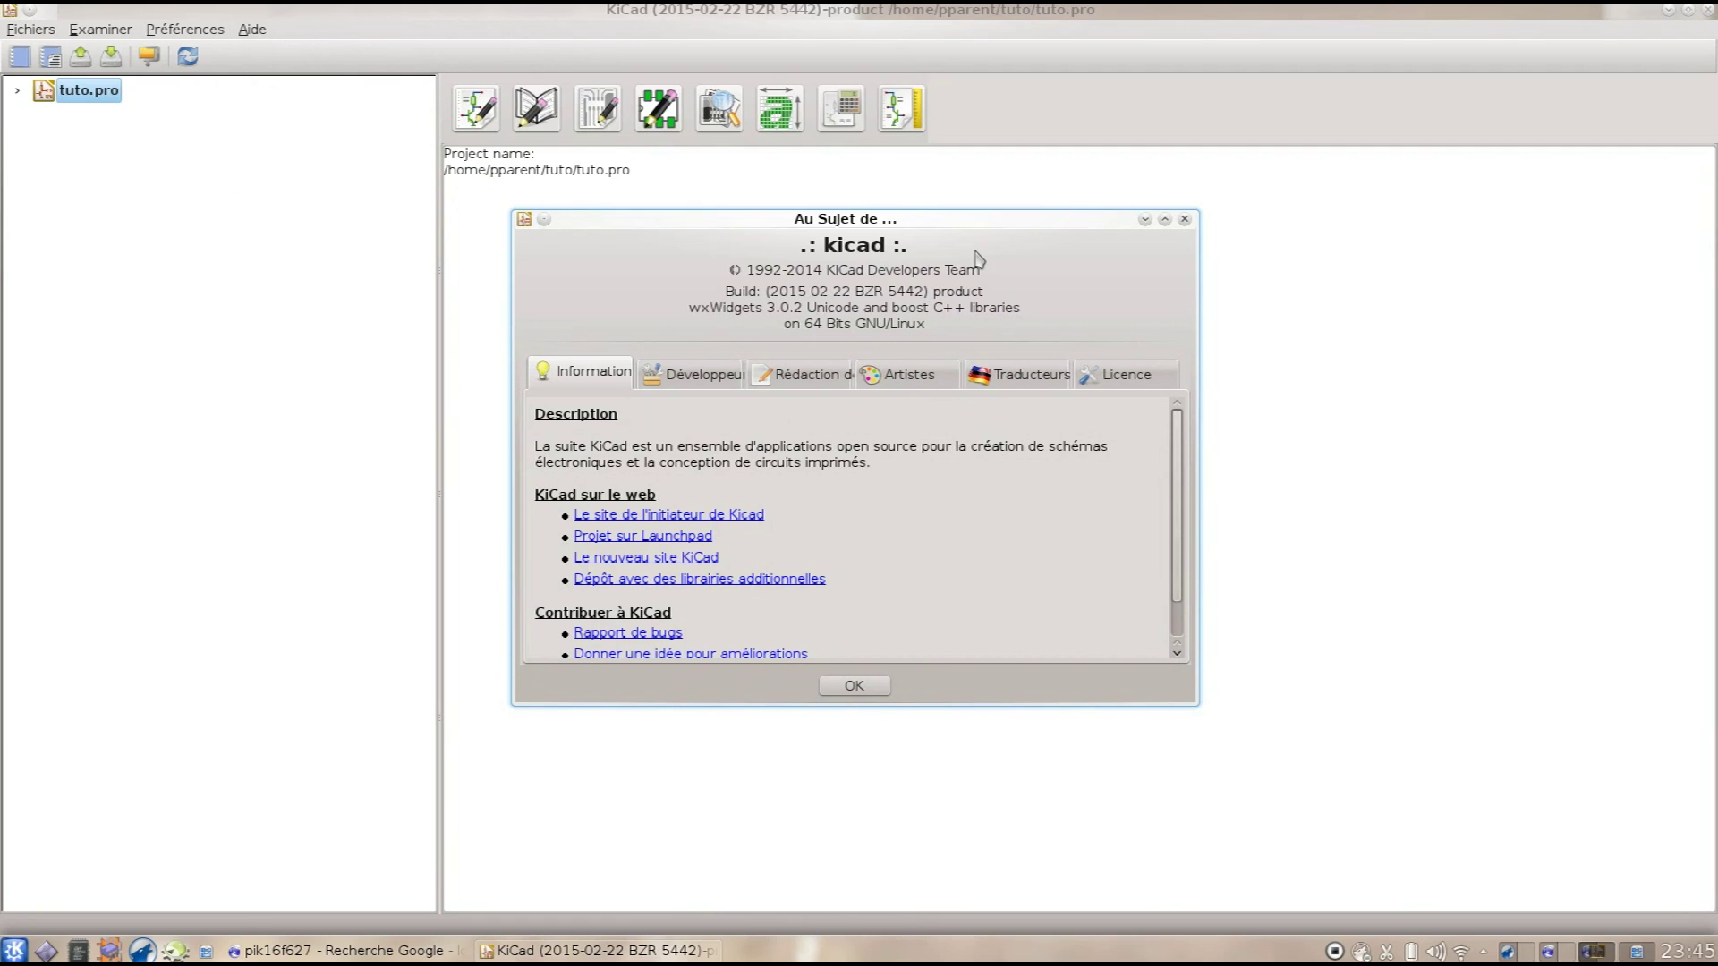
left_click(1185, 219)
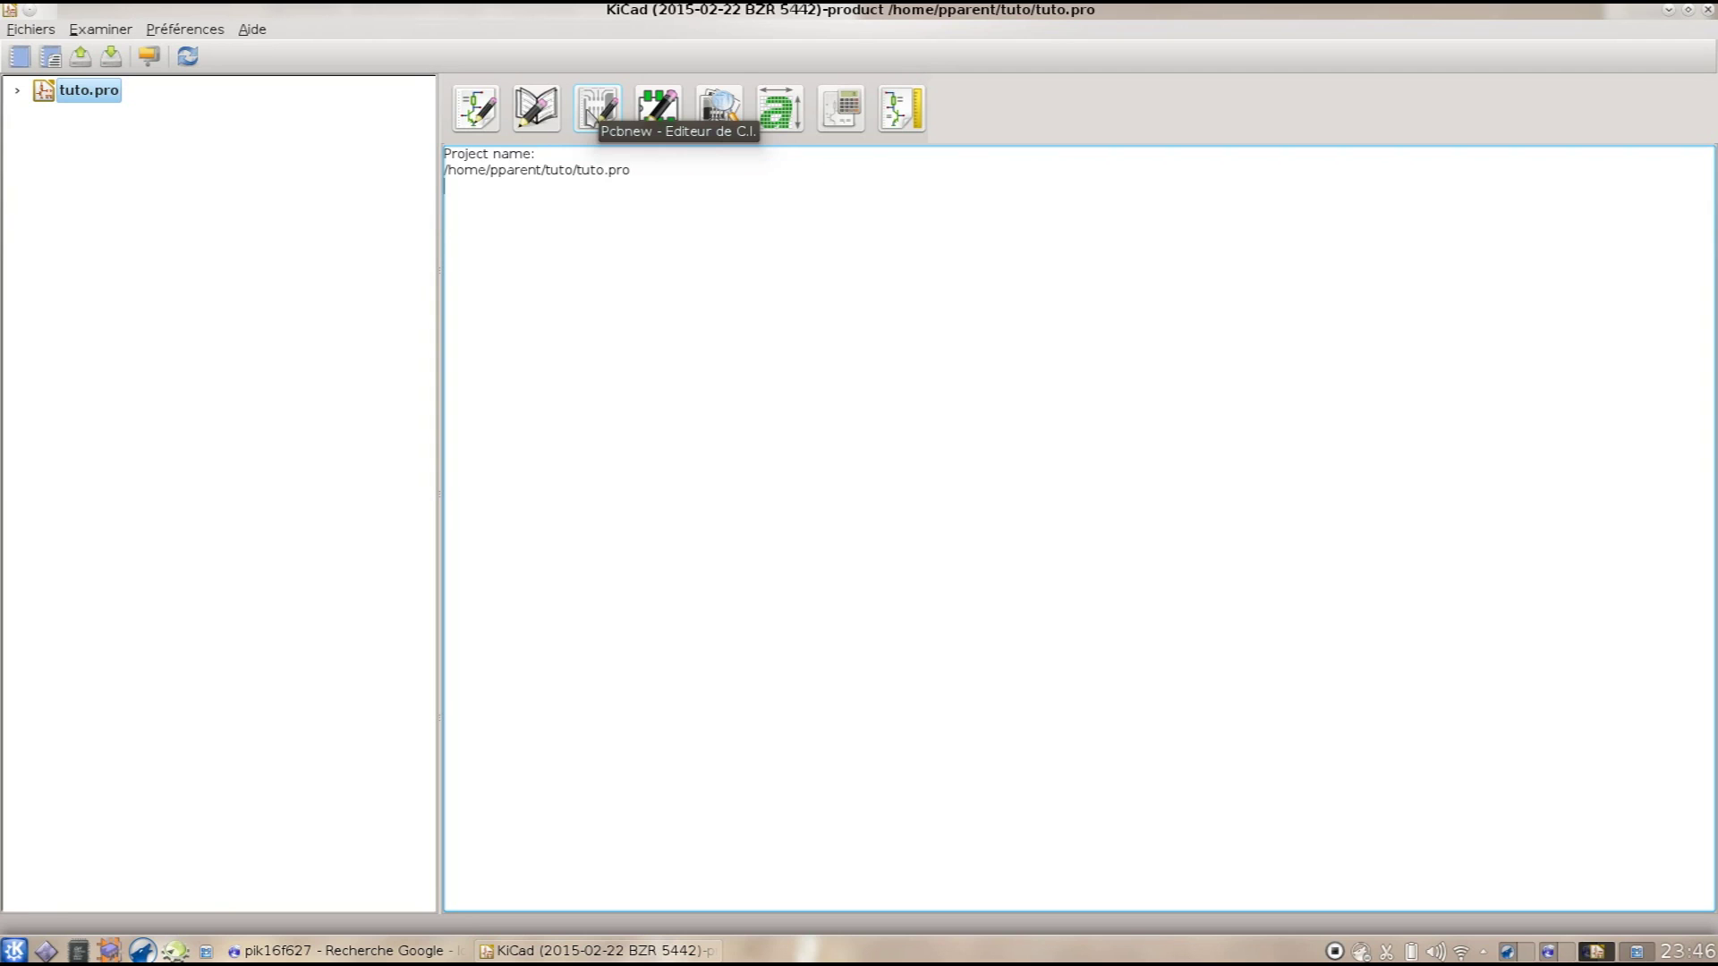
Step: Create a new empty project named tuto.pro in the tuto folder of the home directory
left_click(36, 30)
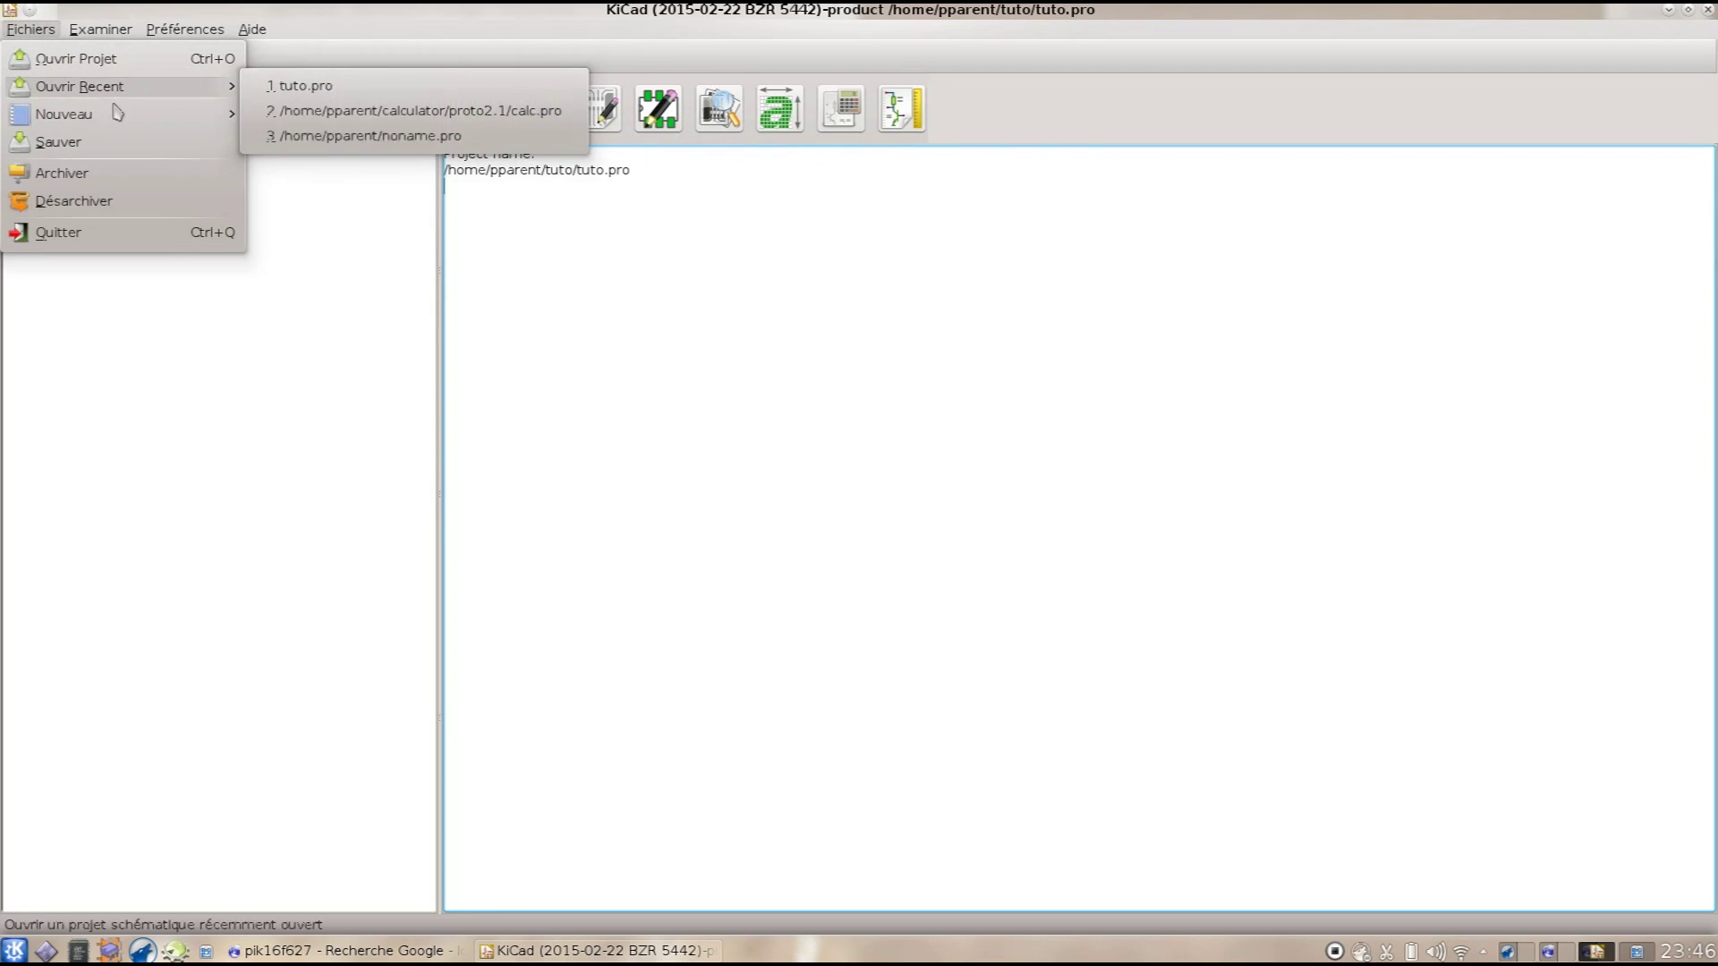
mouse_move(117, 125)
left_click(288, 119)
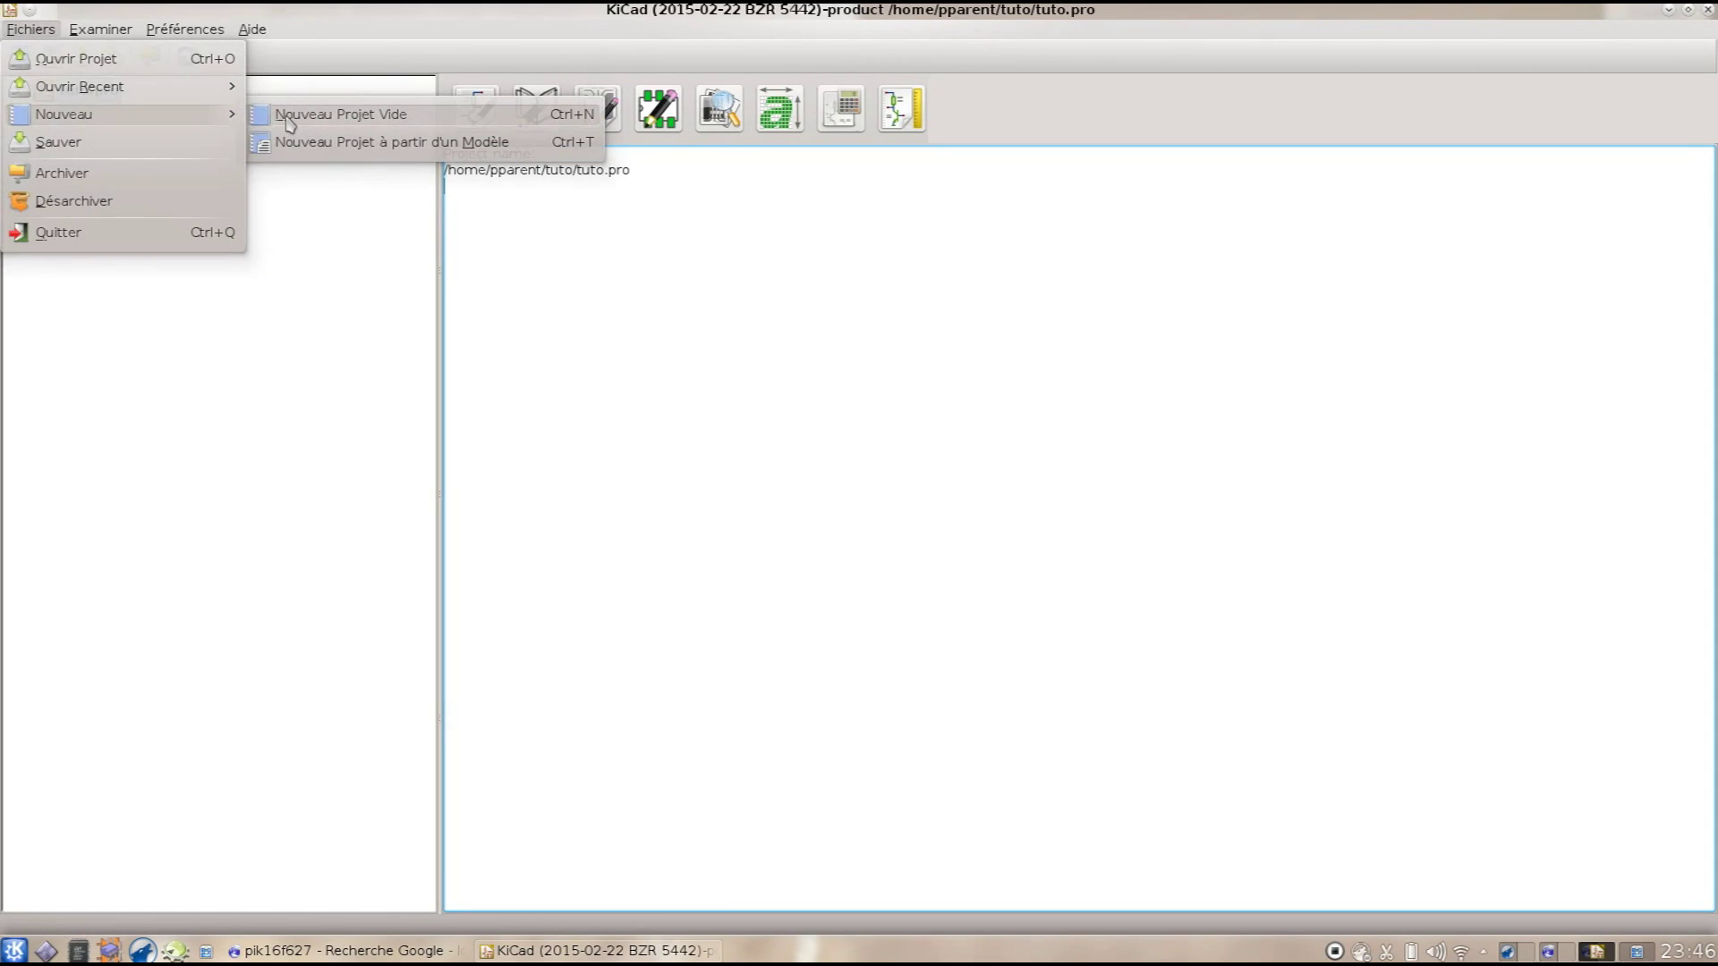
scroll(873, 461, "down", 10)
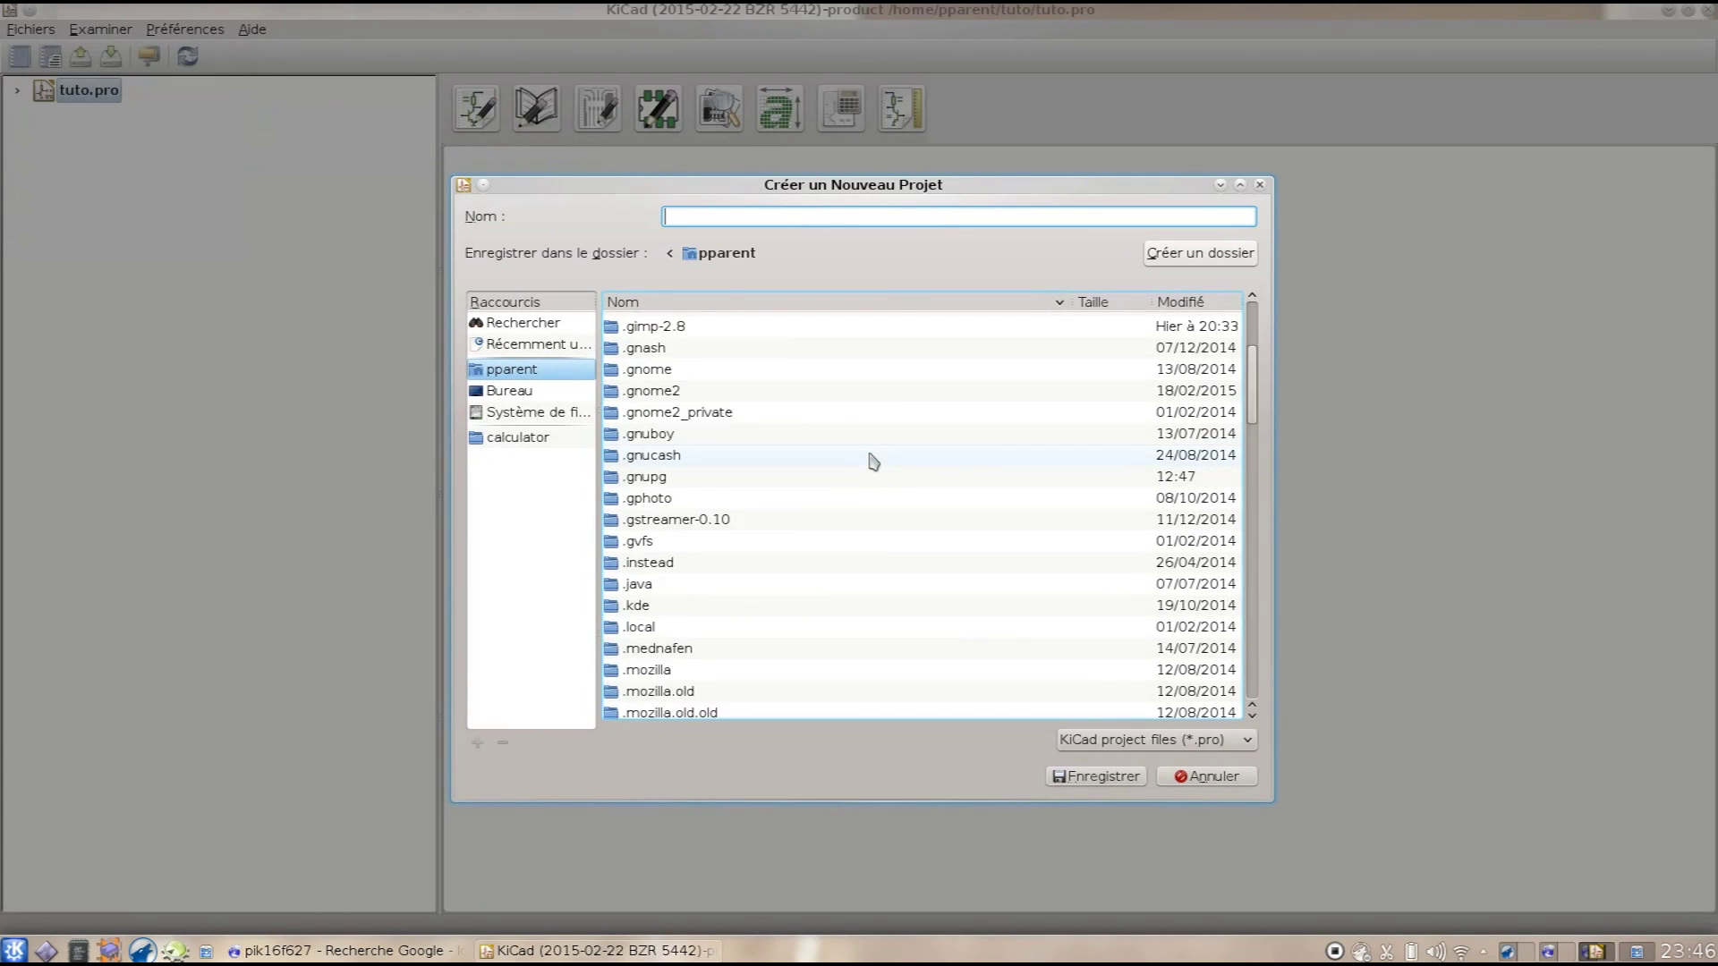
scroll(873, 461, "down", 7)
left_click(738, 559)
double_click(738, 558)
left_click(707, 217)
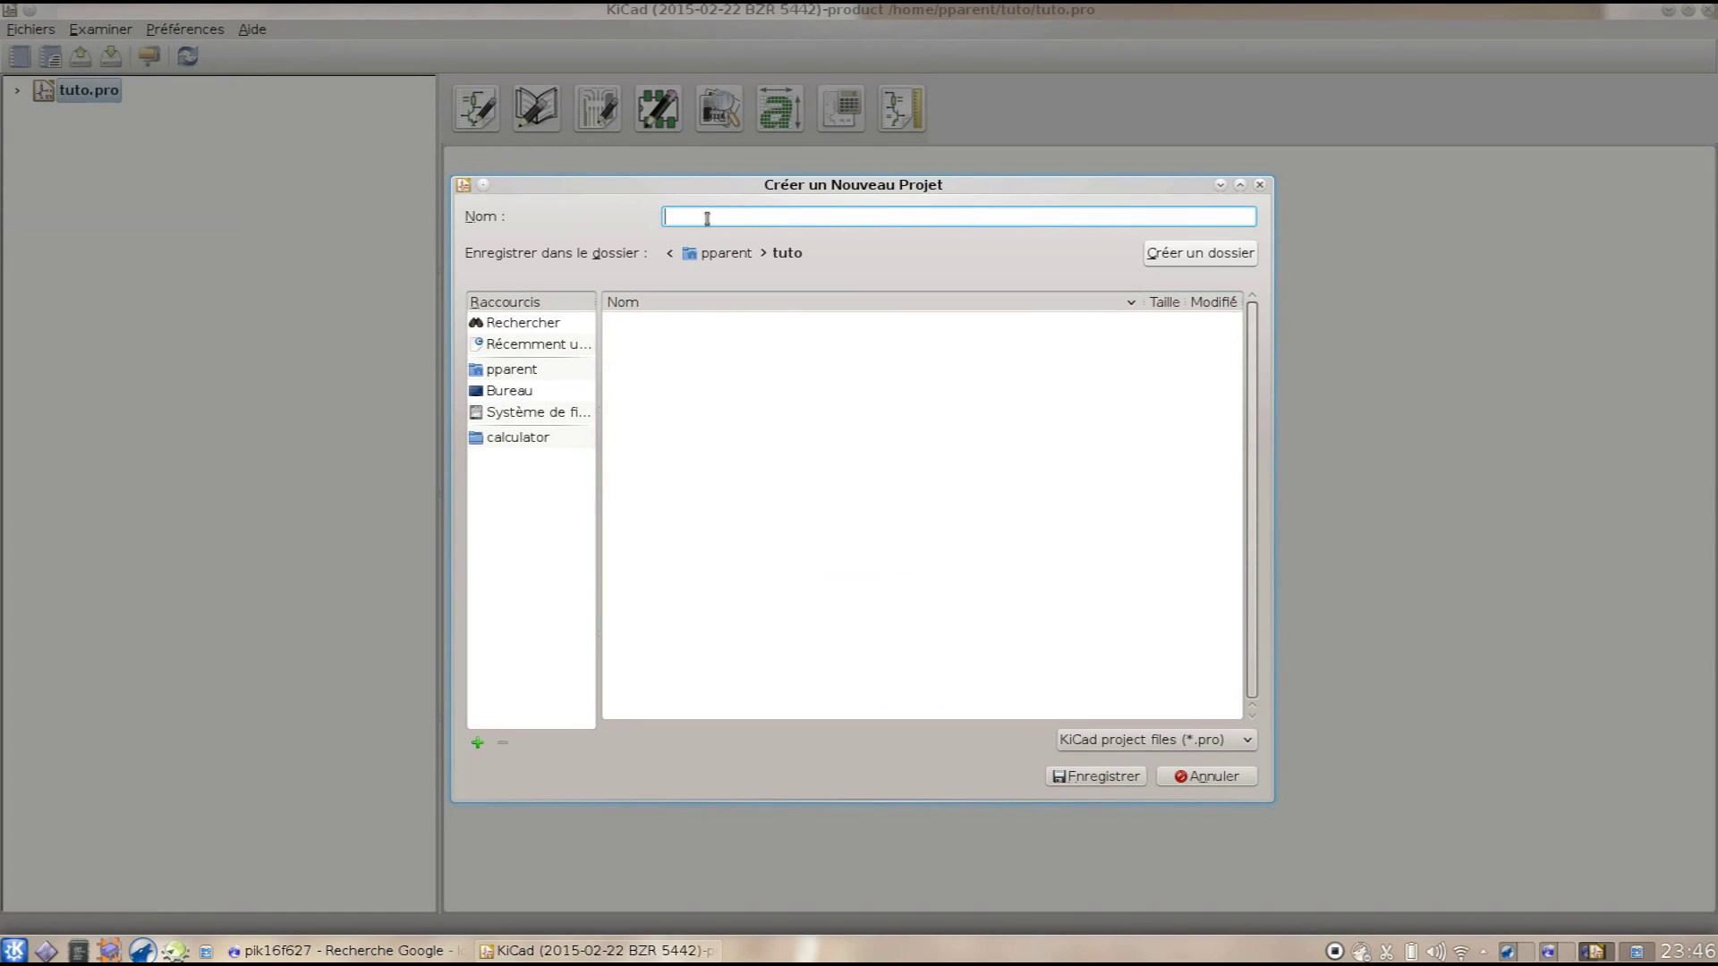
type("tuto.pro")
key("Return")
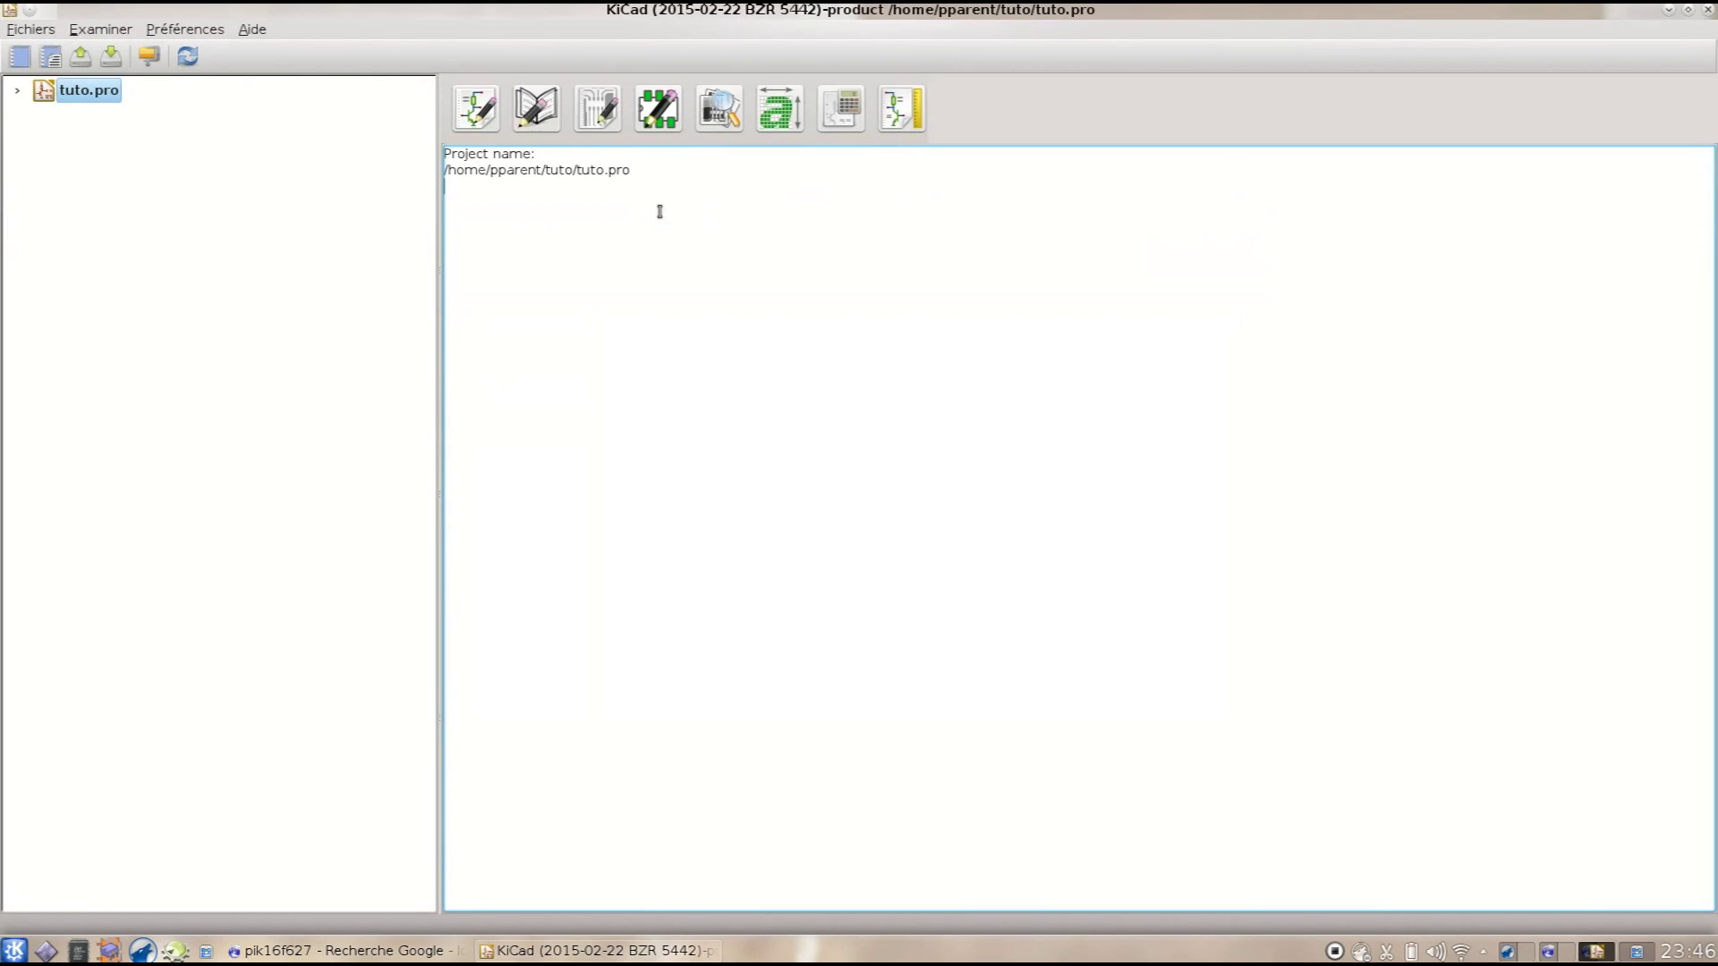
Step: Open the project's schematic in the schematic editor, agree to create tuto.sch, and maximise the editor window
left_click(484, 128)
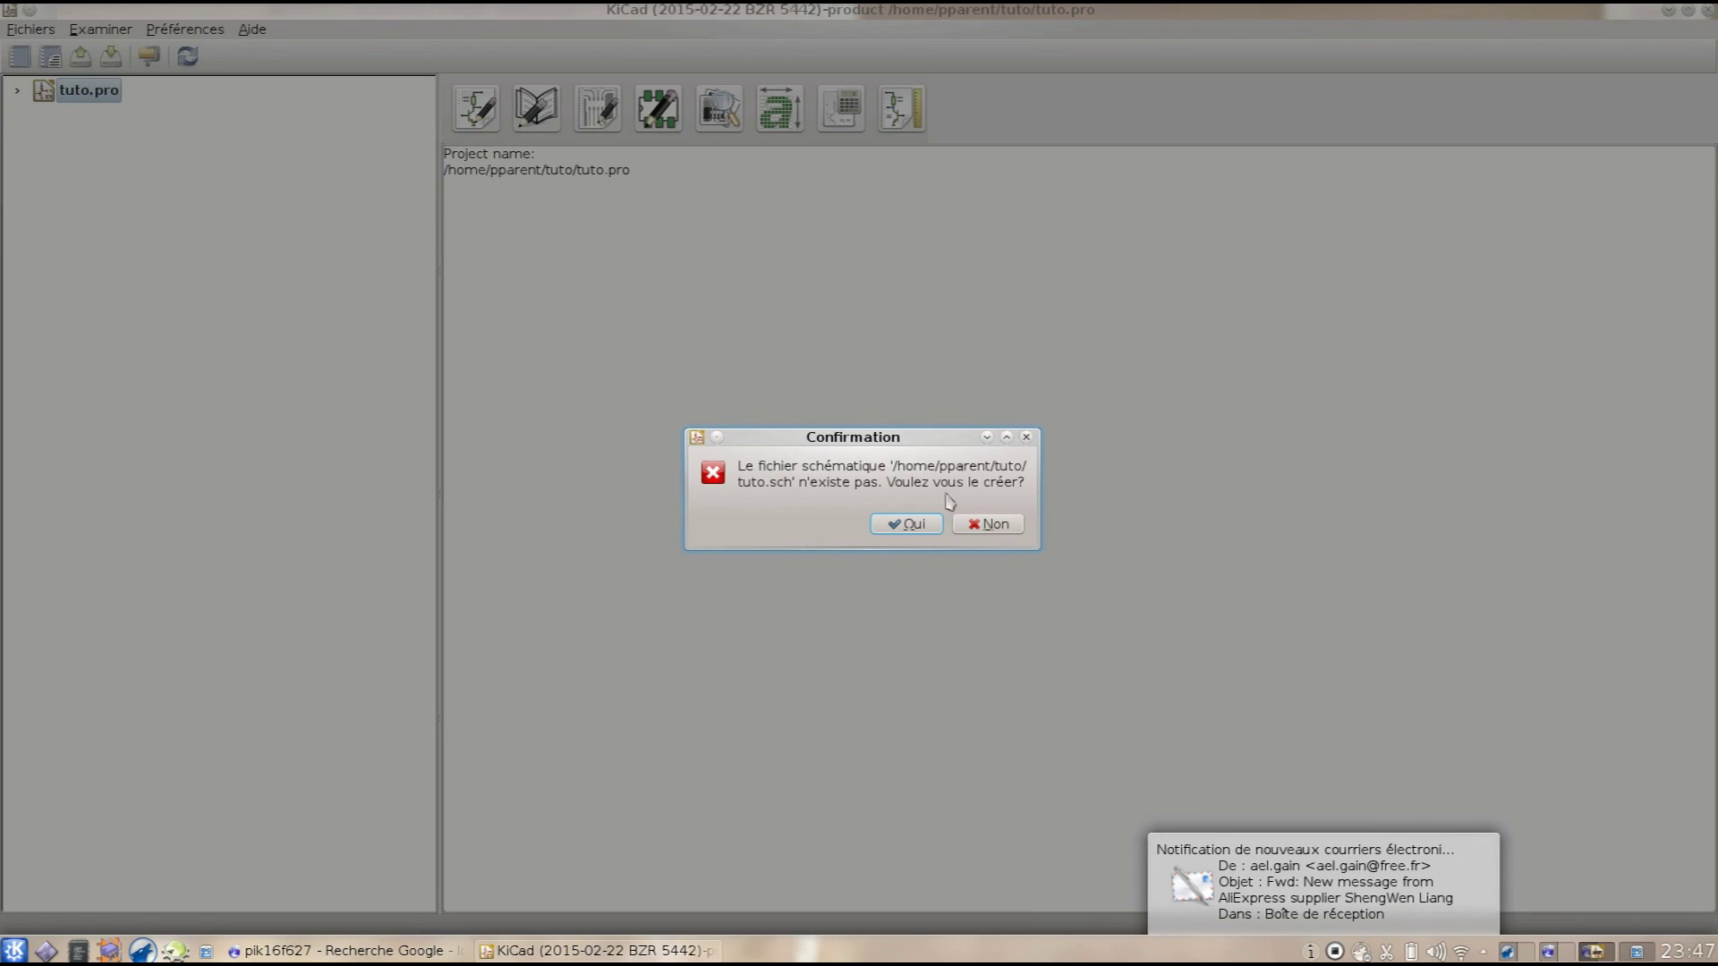
left_click(908, 530)
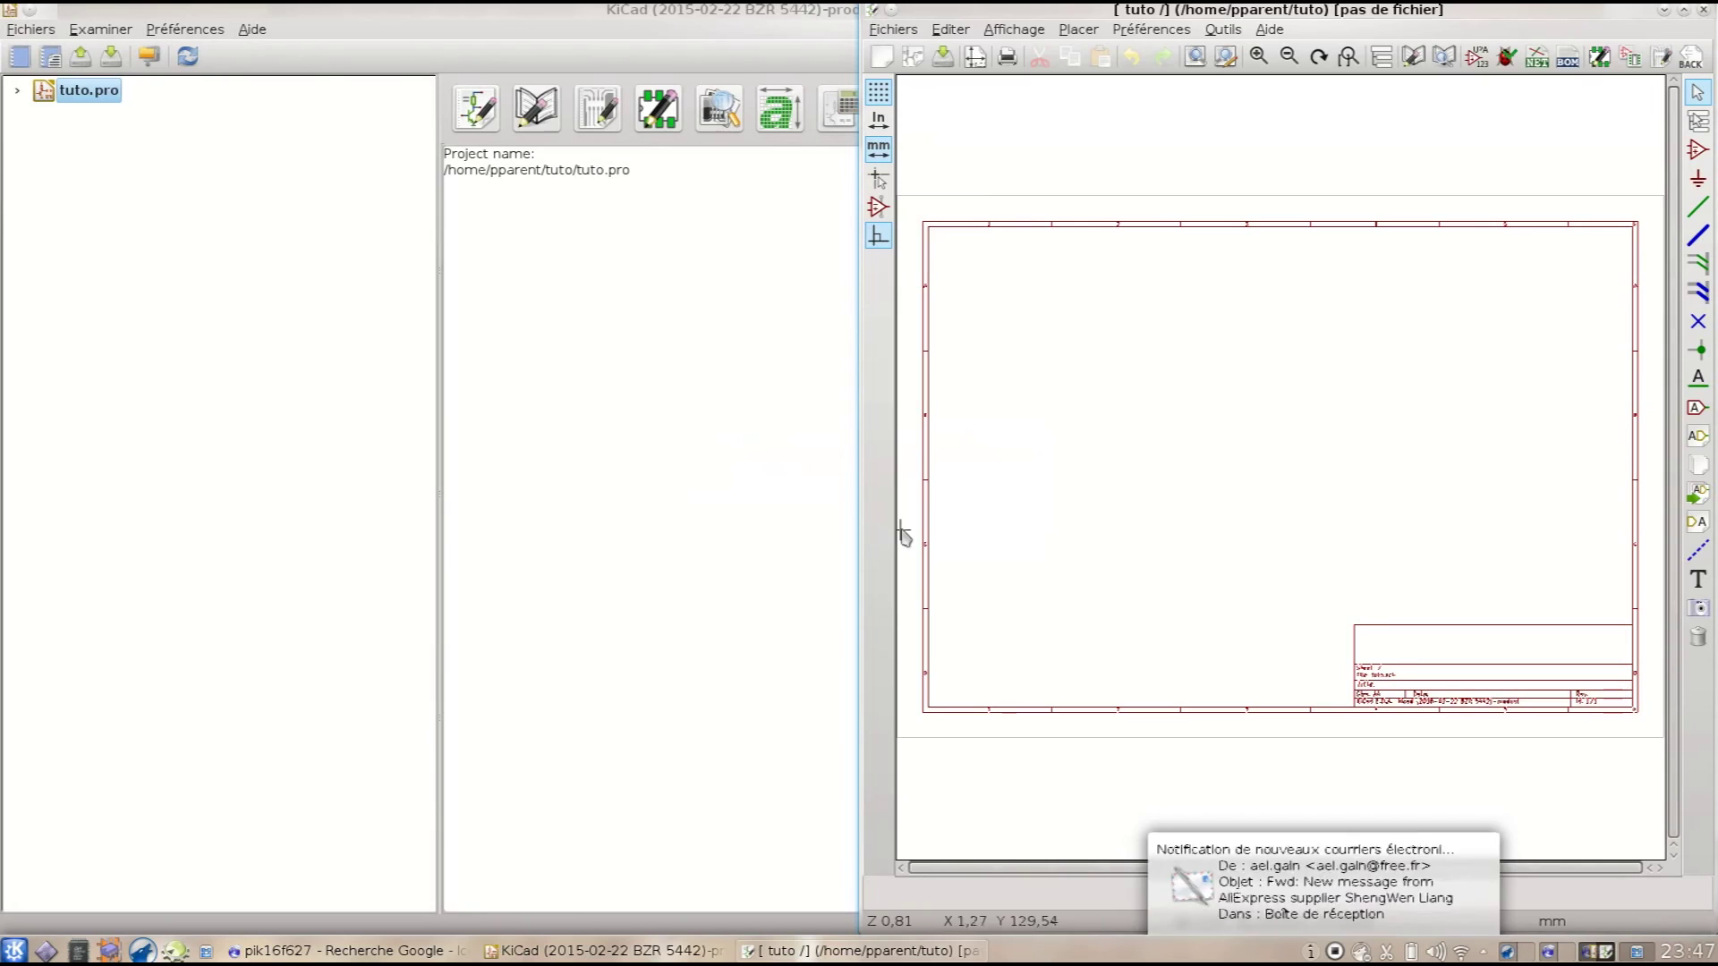
double_click(1135, 13)
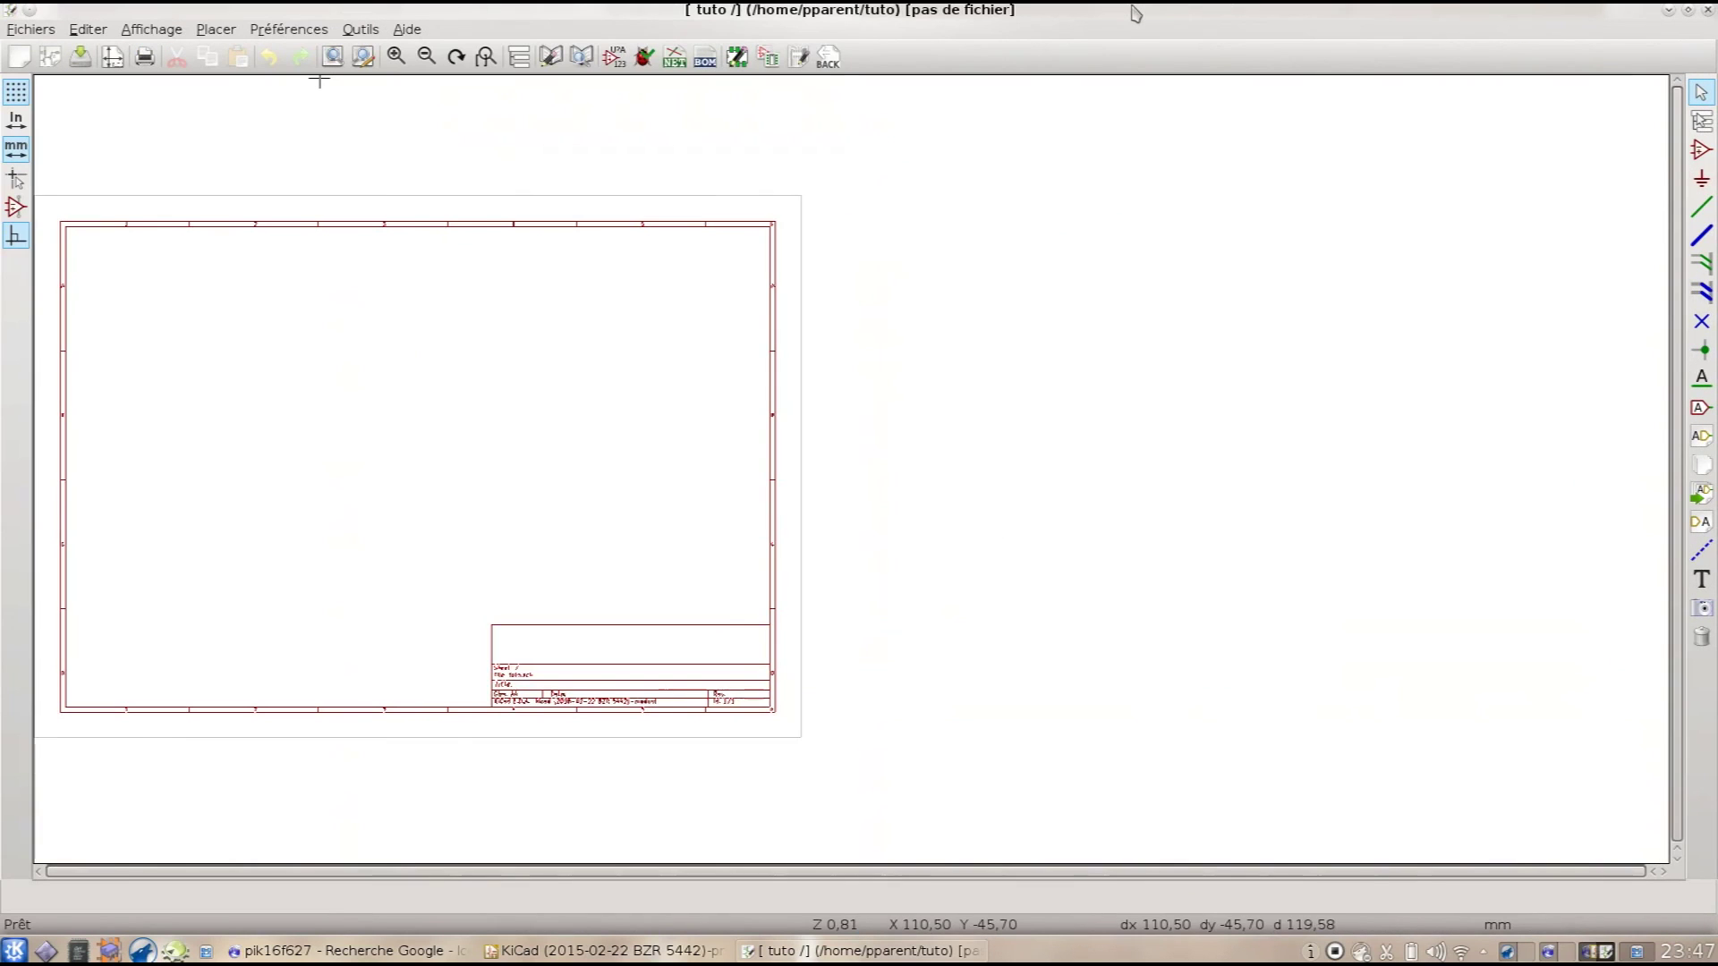
scroll(556, 268, "down", 1)
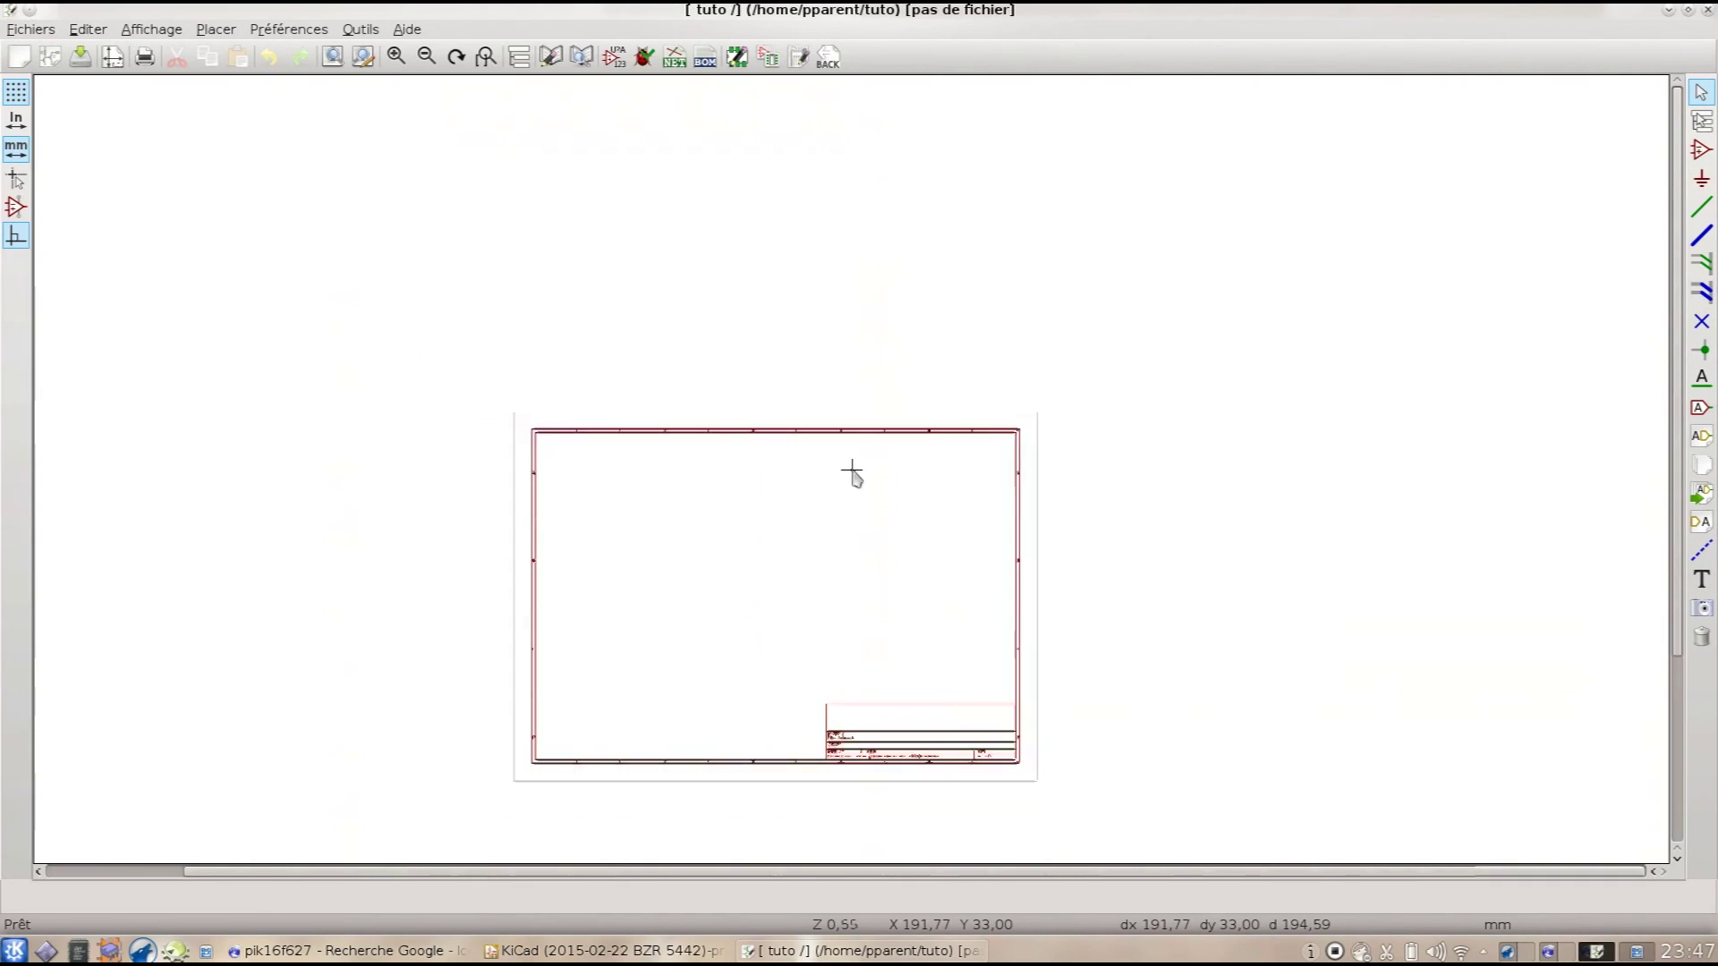
scroll(851, 471, "down", 1)
scroll(851, 475, "up", 2)
scroll(849, 468, "up", 1)
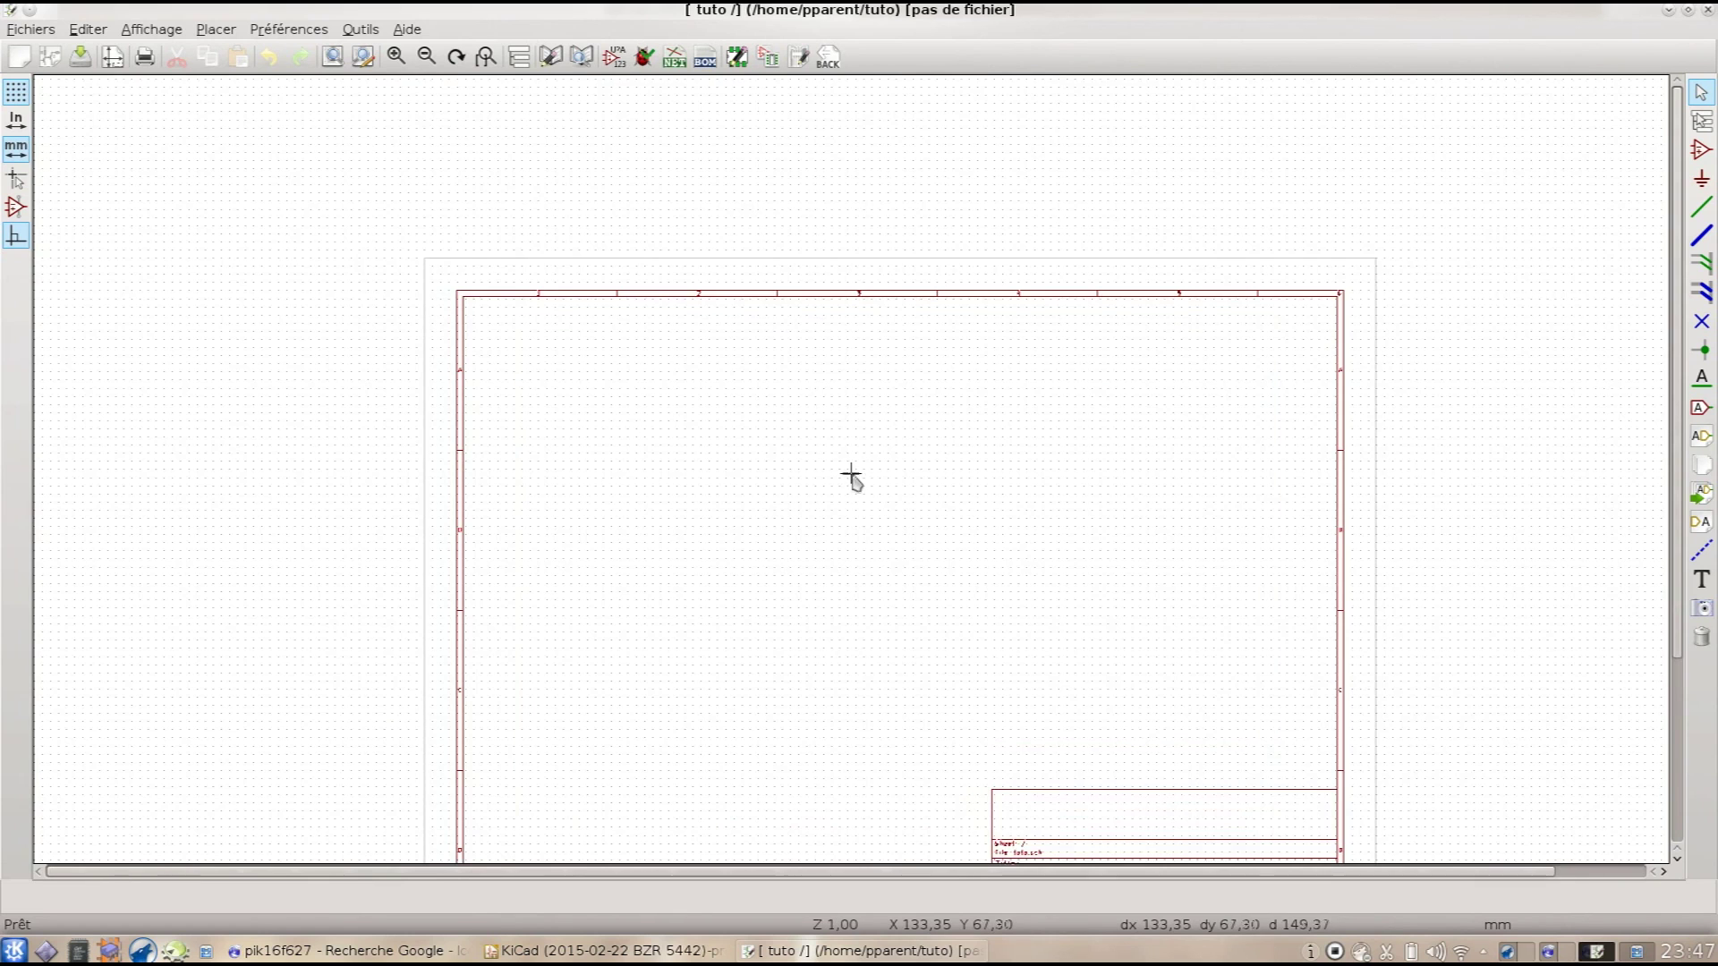
scroll(845, 488, "down", 2)
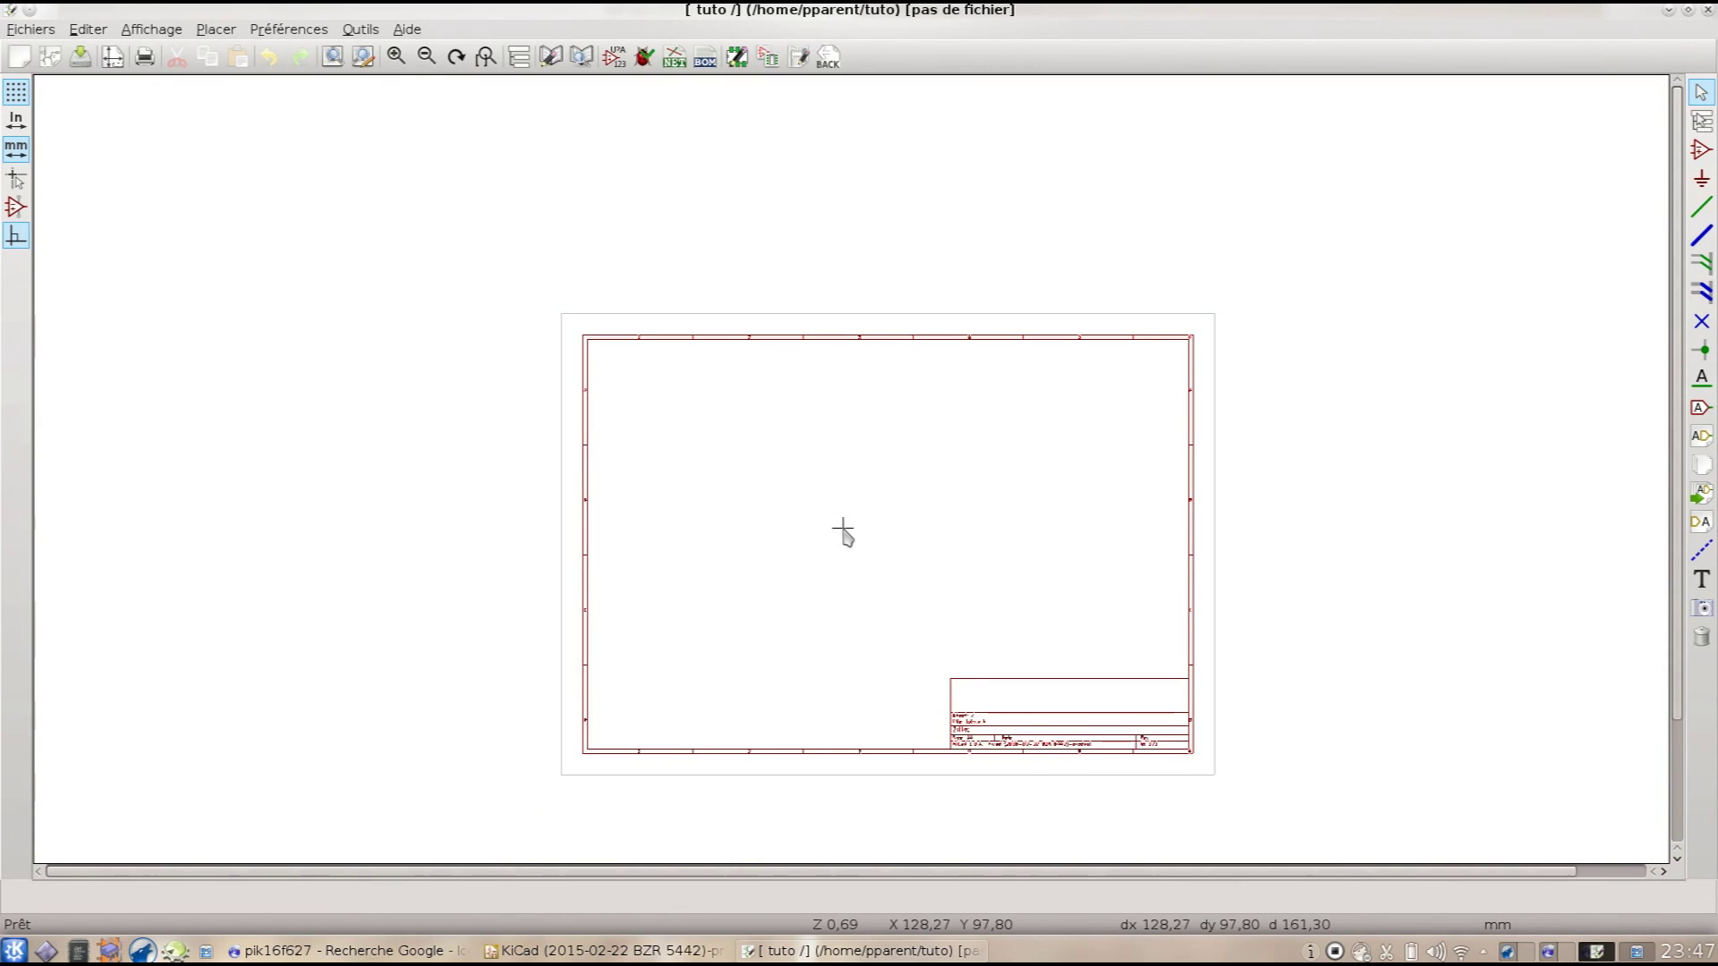
scroll(844, 530, "up", 3)
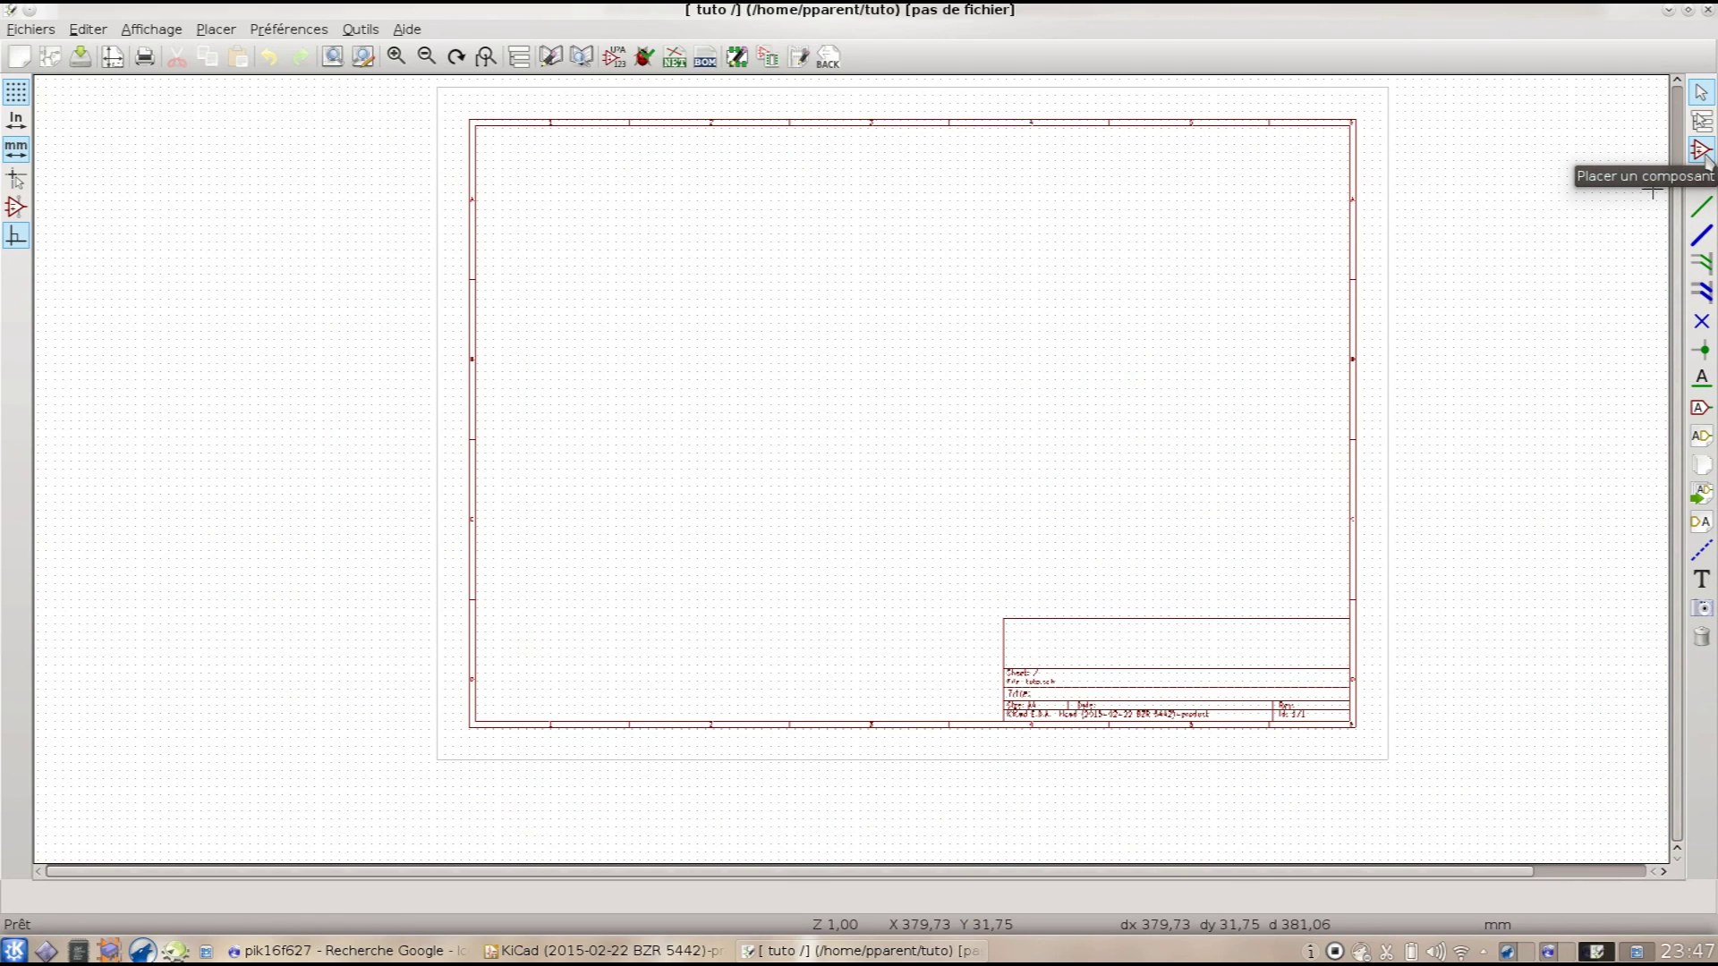
Step: Find the PIC16F628A microcontroller by filtering for PIC16 and place it near the middle of the schematic sheet
left_click(1703, 151)
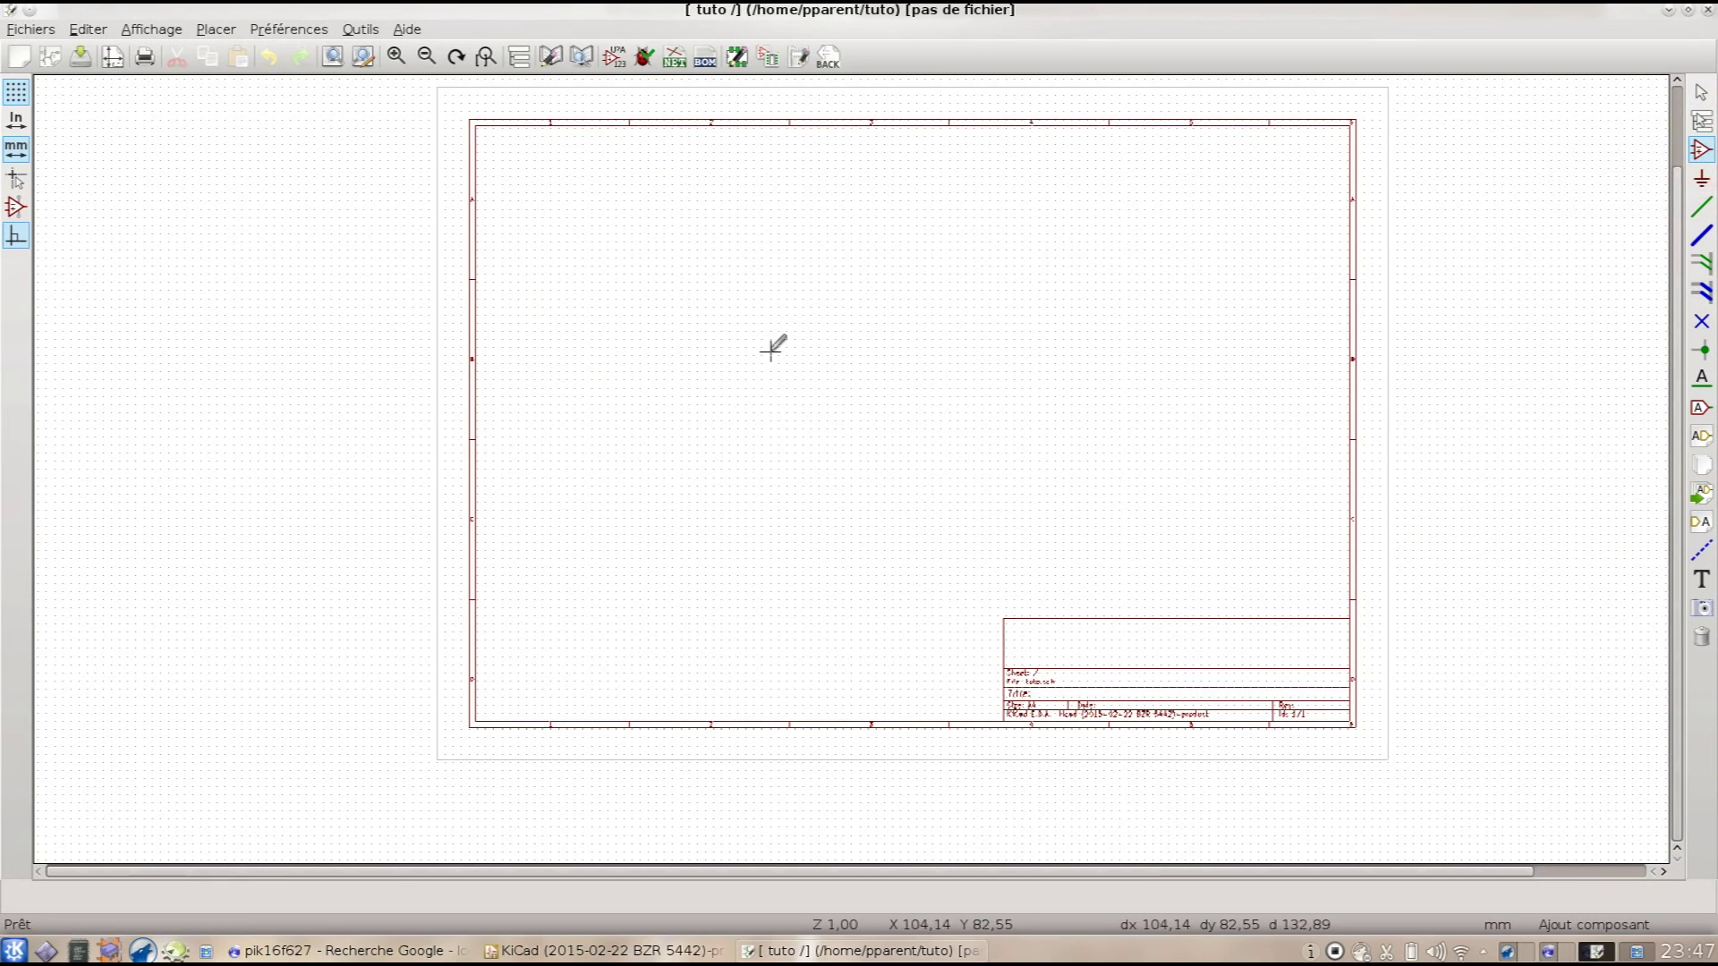
left_click(888, 346)
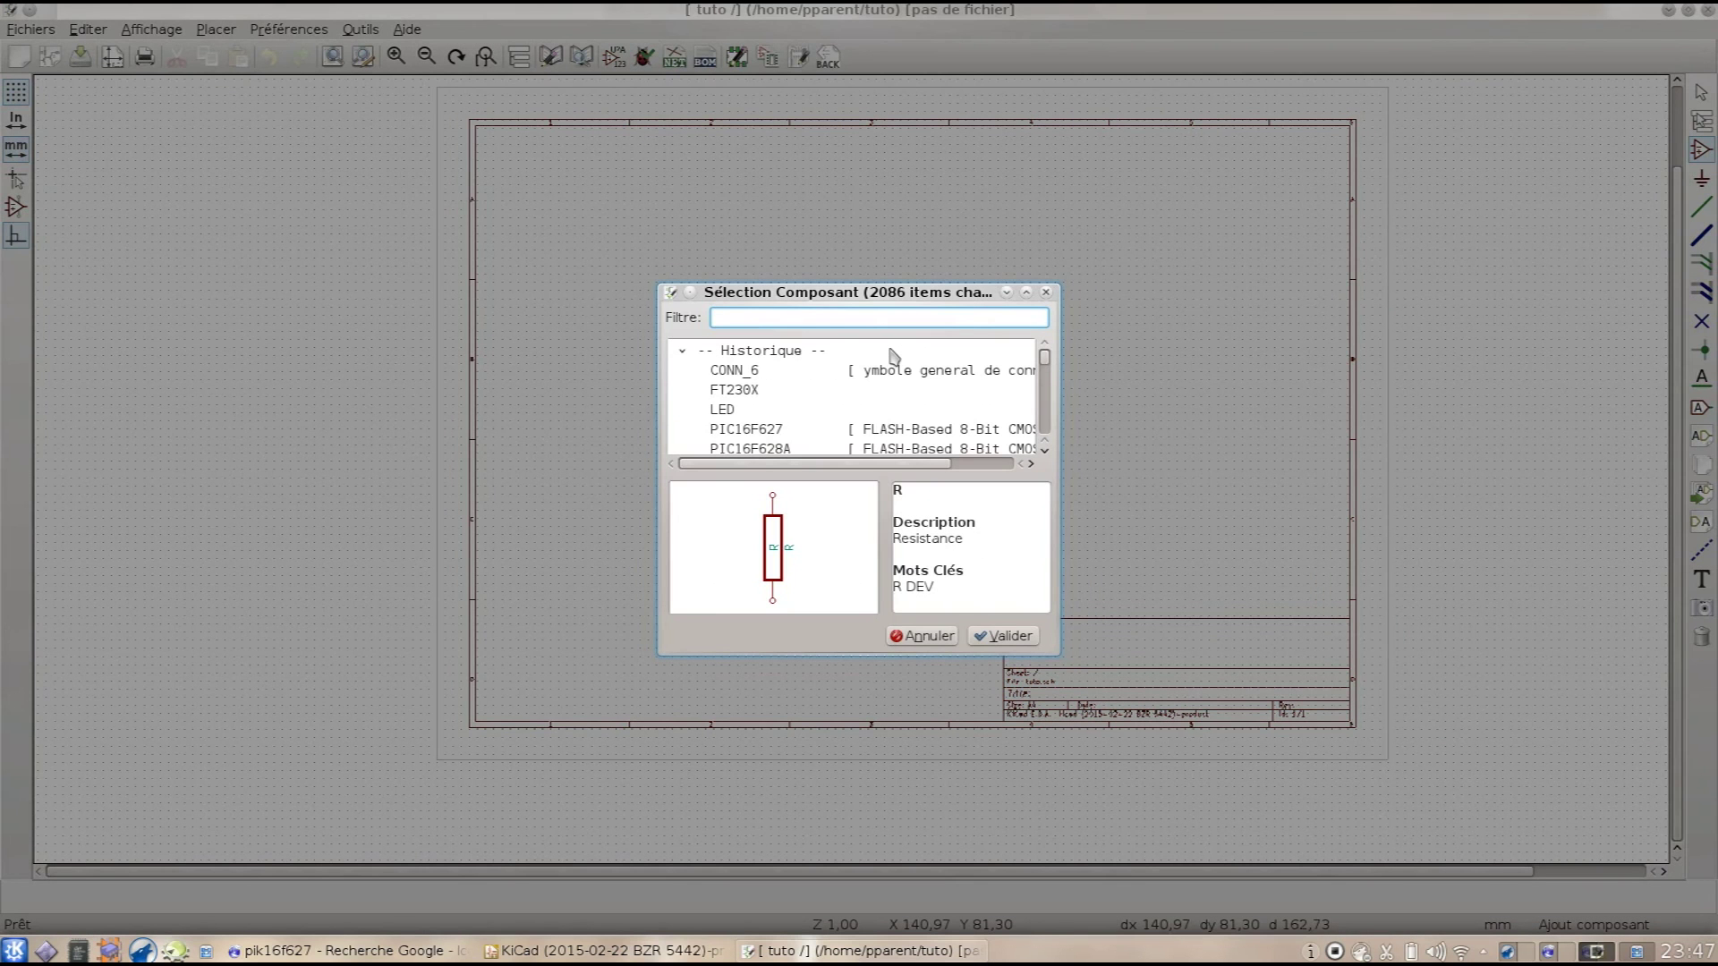
type("P")
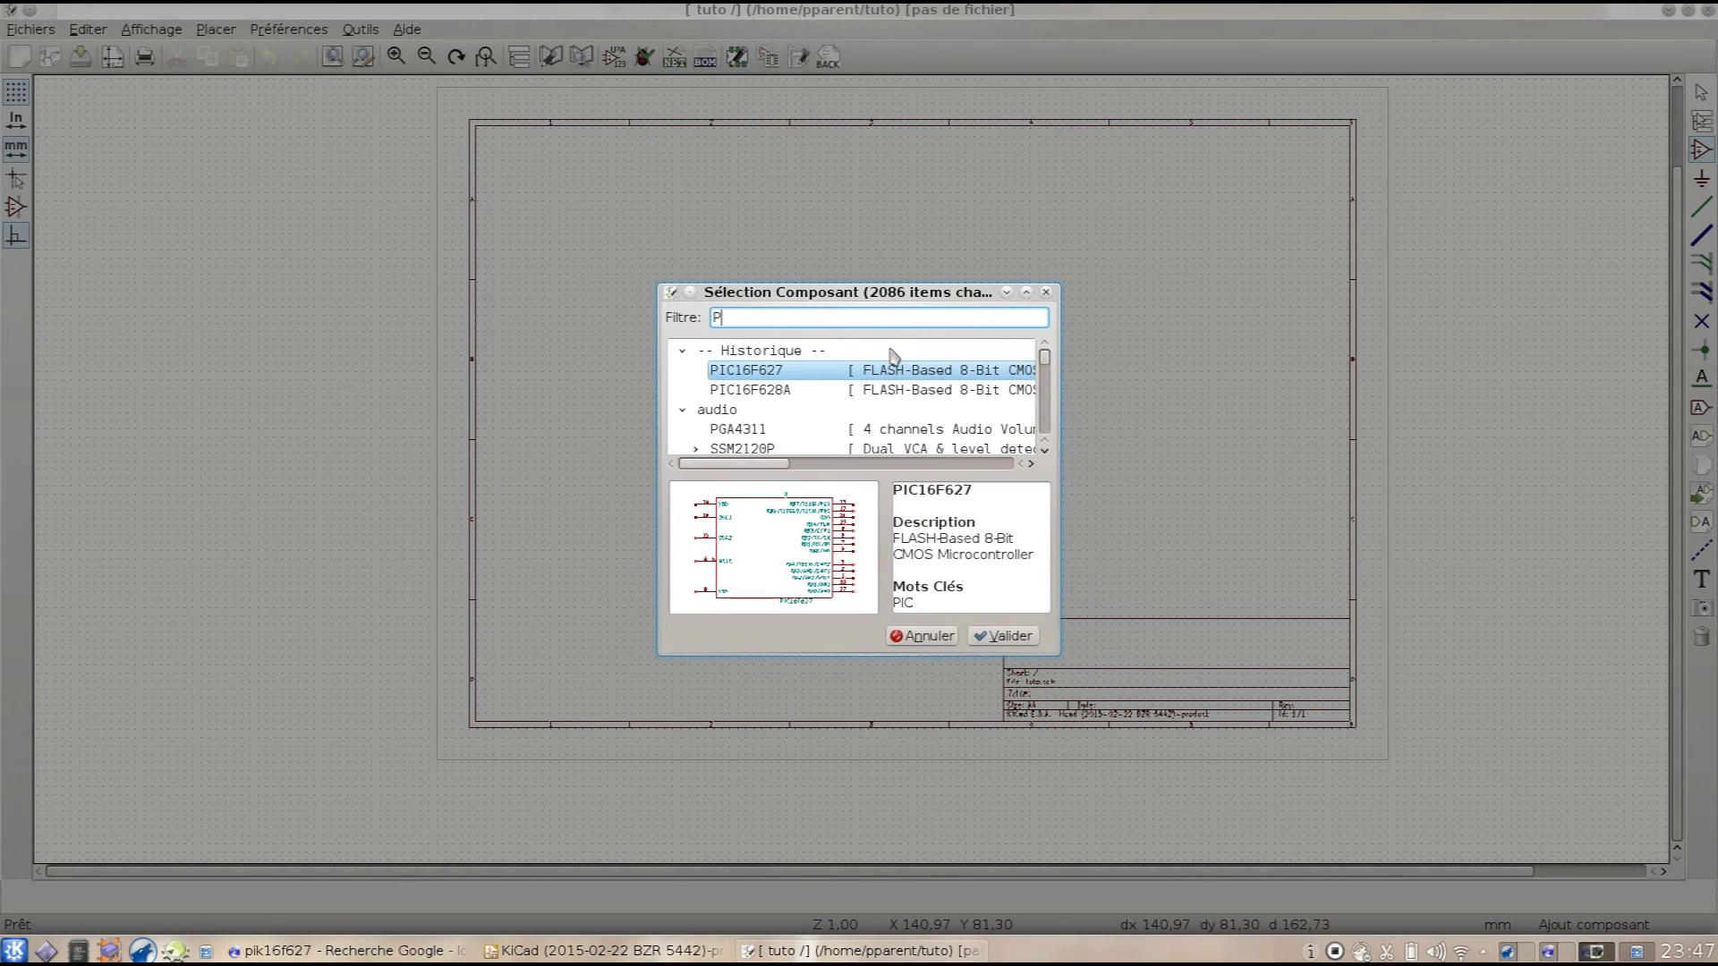
type("IC")
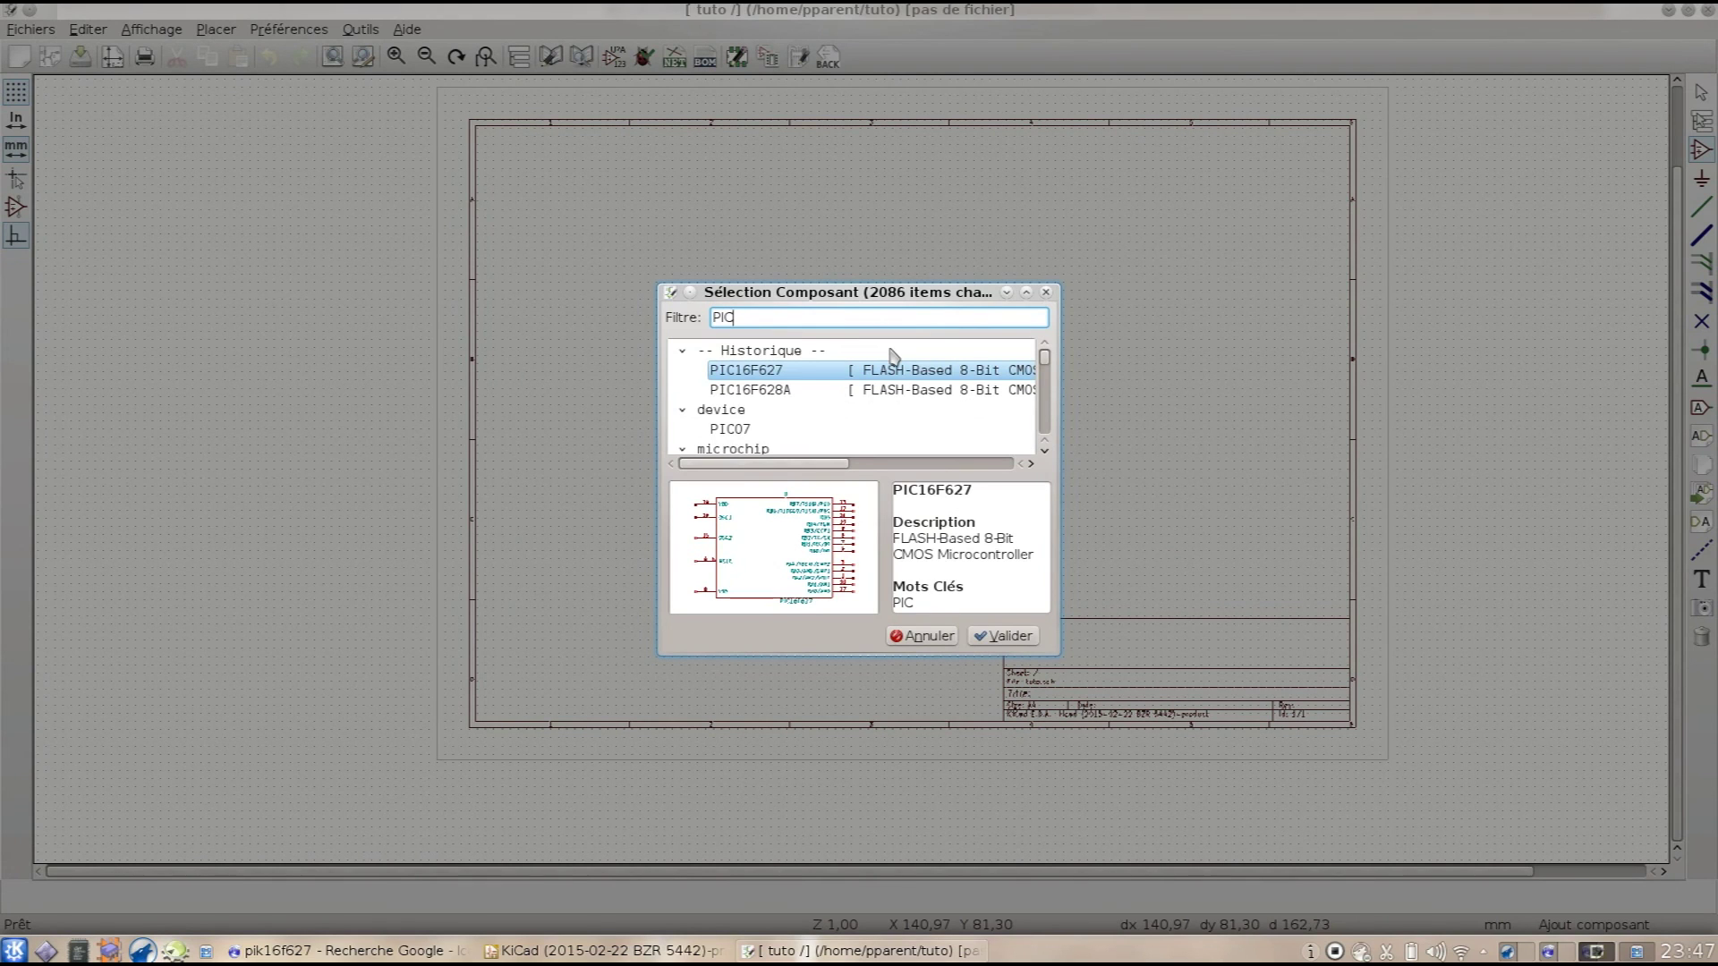
type("16")
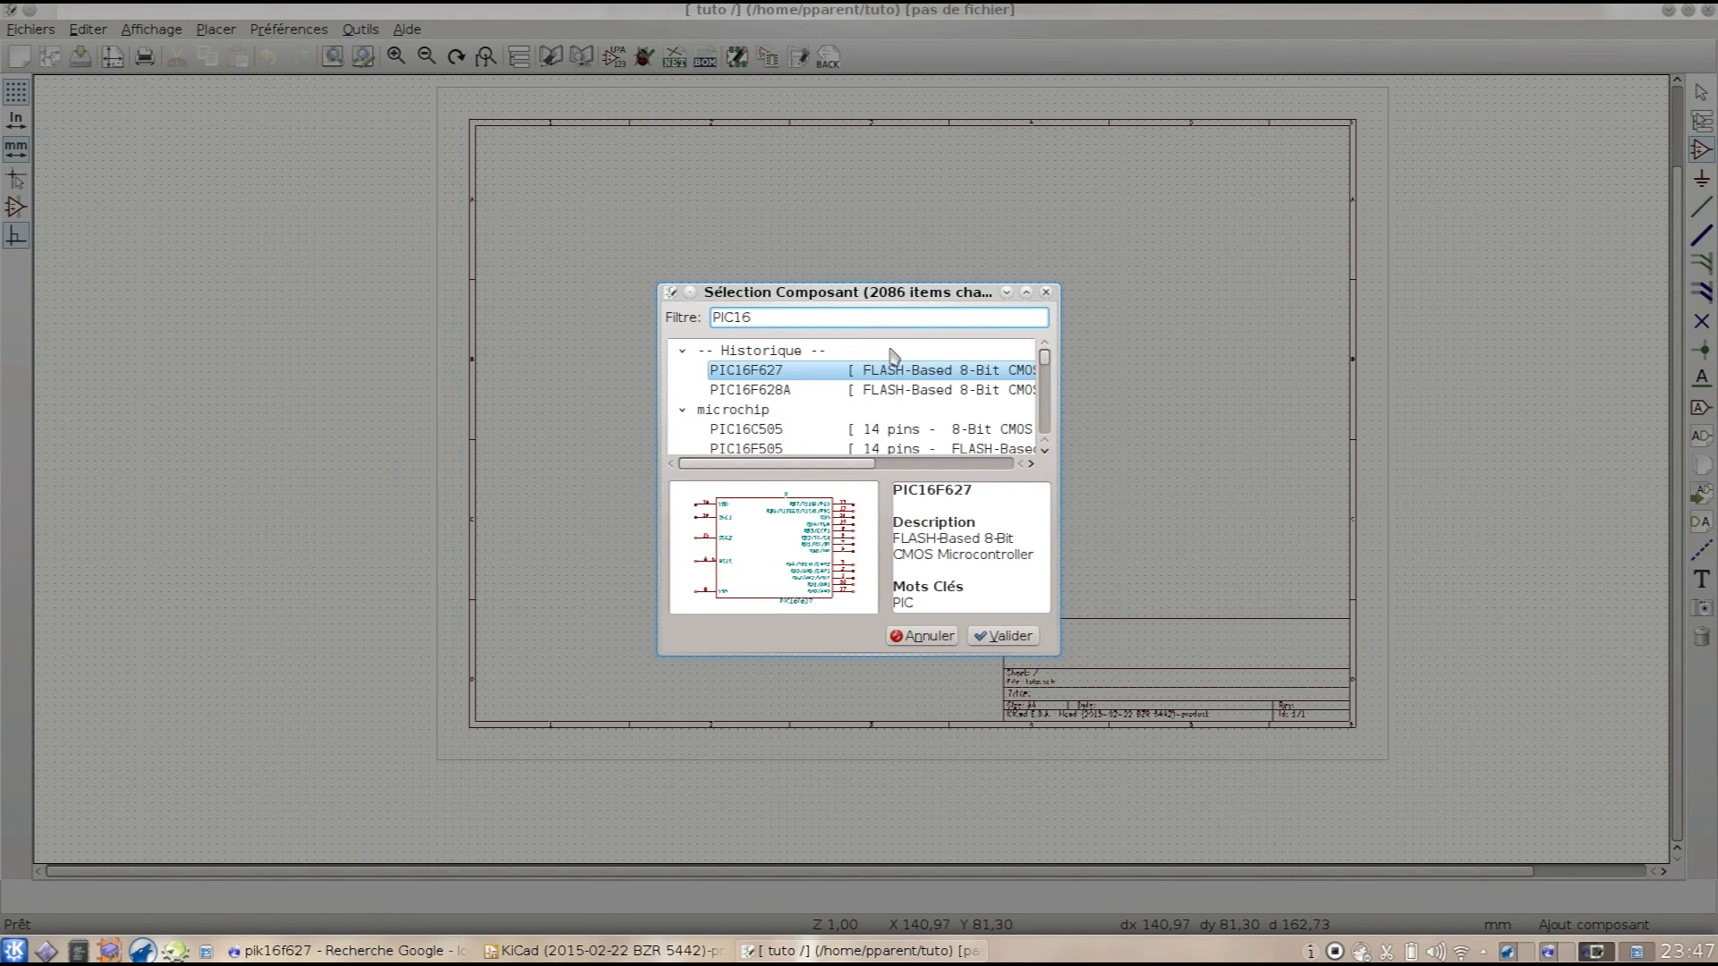
left_click(807, 393)
double_click(807, 394)
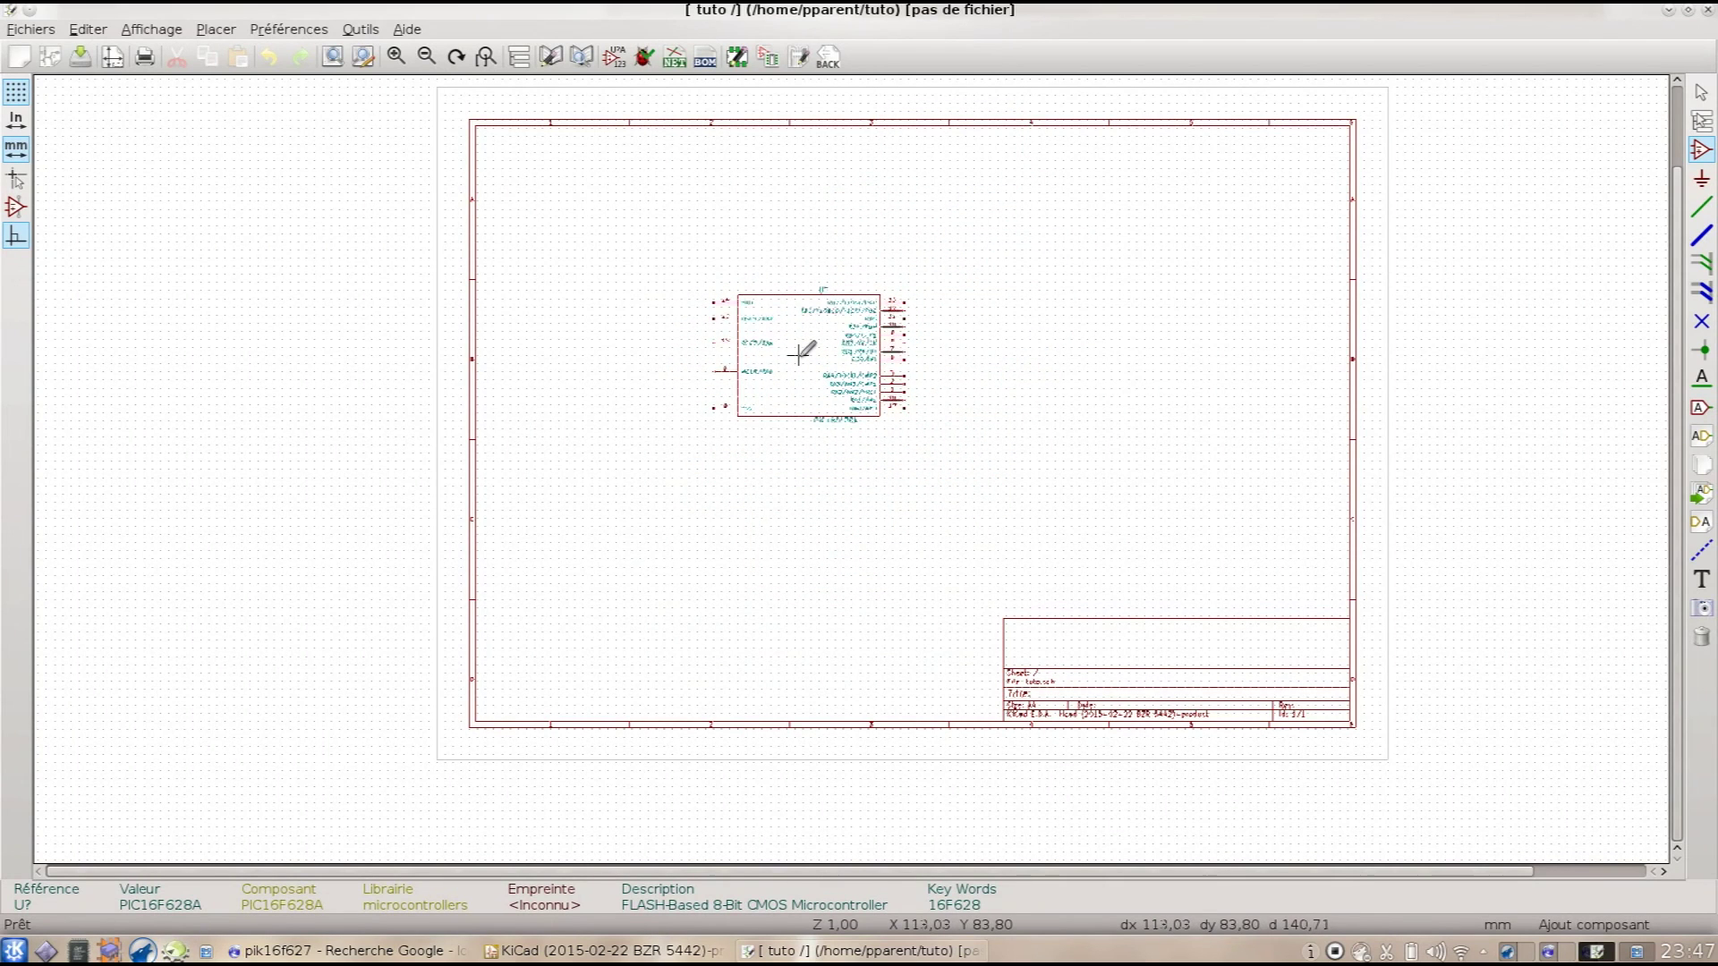
left_click(799, 355)
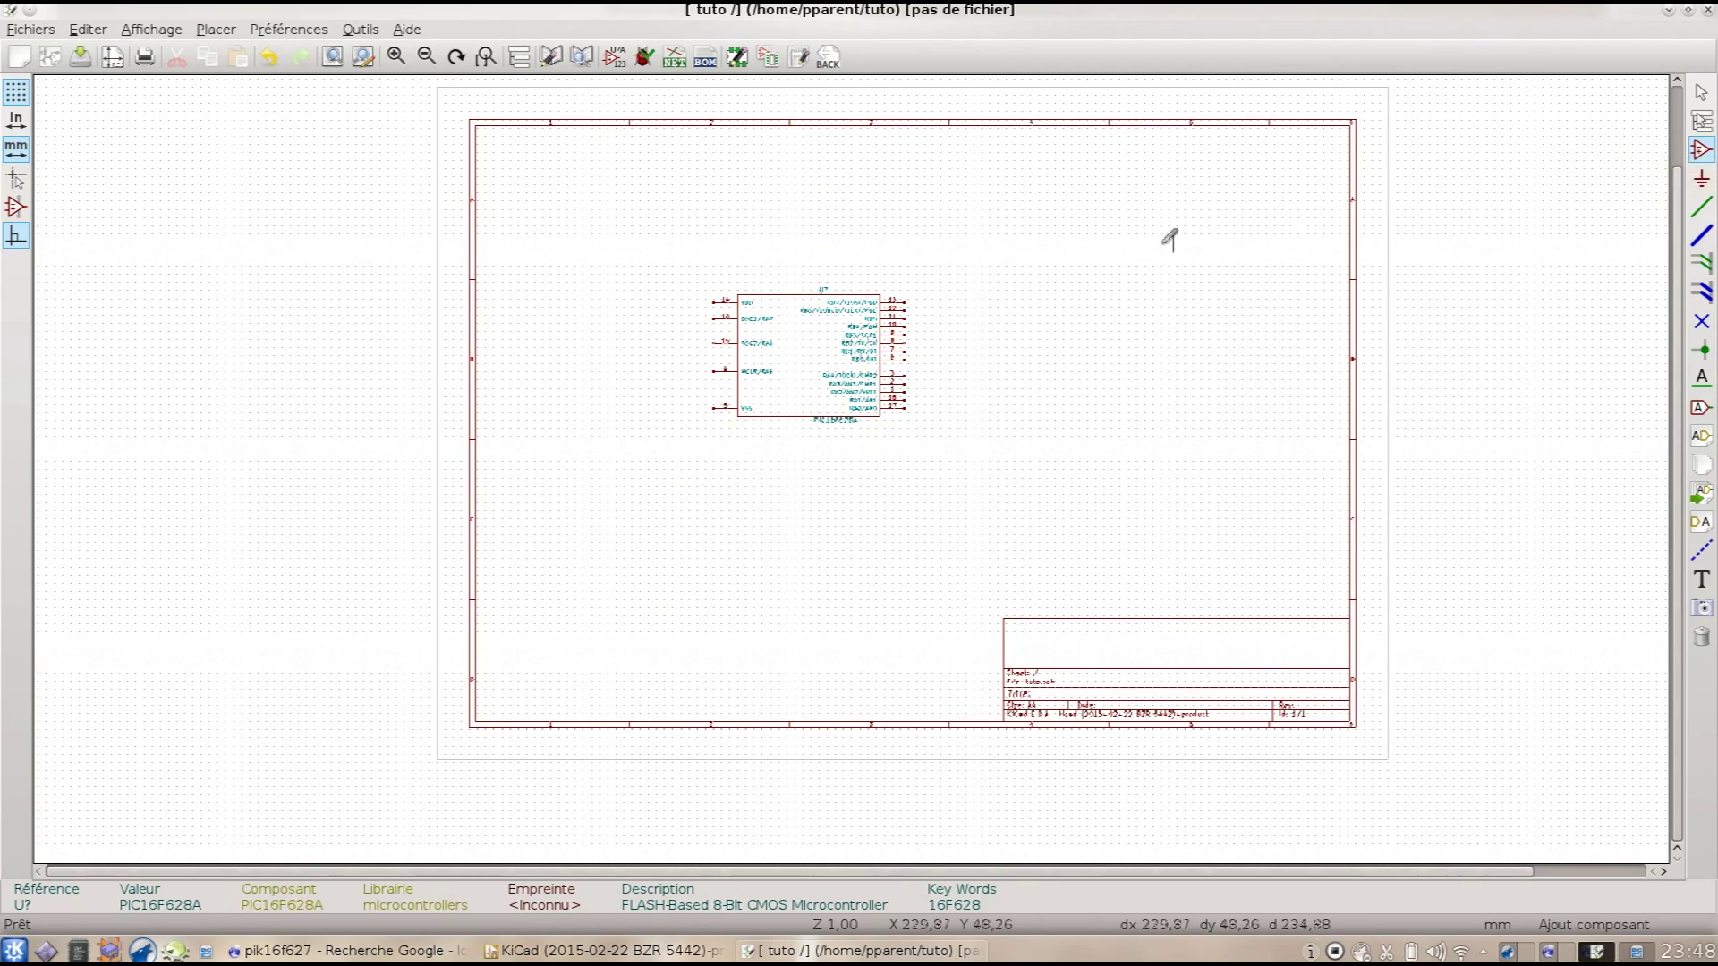
Step: Find the FT230X component by filtering for ft230 and place it to the right of the microcontroller on the sheet
left_click(1054, 358)
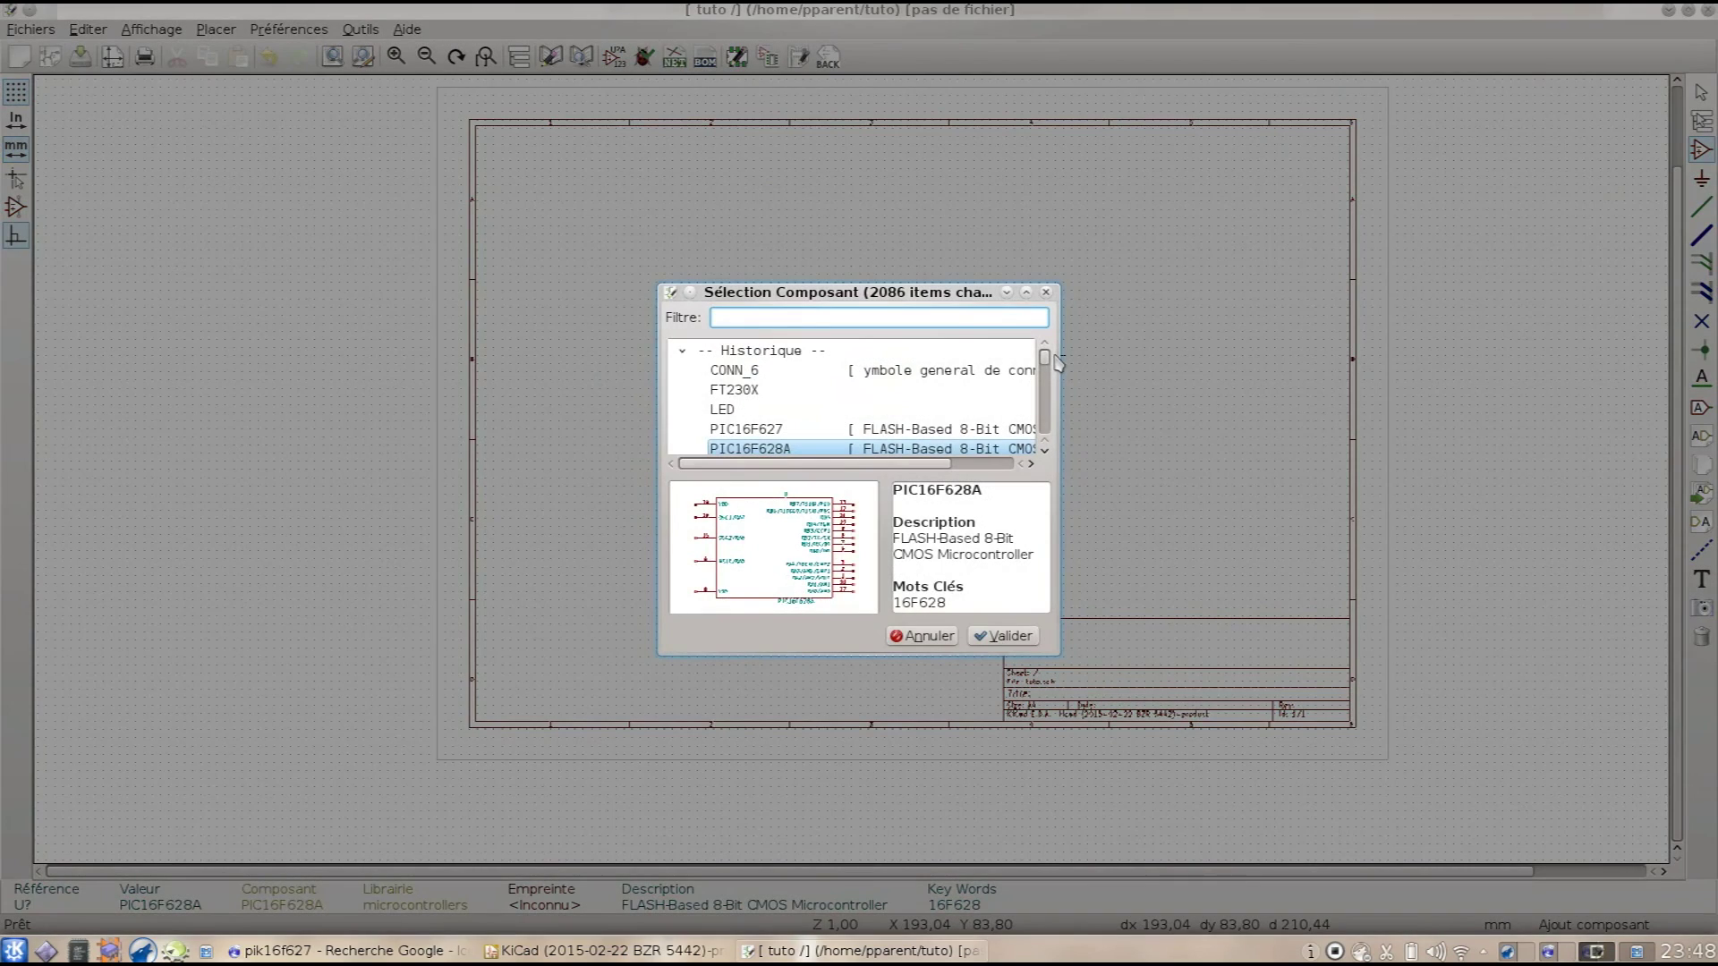
type("ft")
key("BackSpace")
key("BackSpace")
type("ft230")
key("Return")
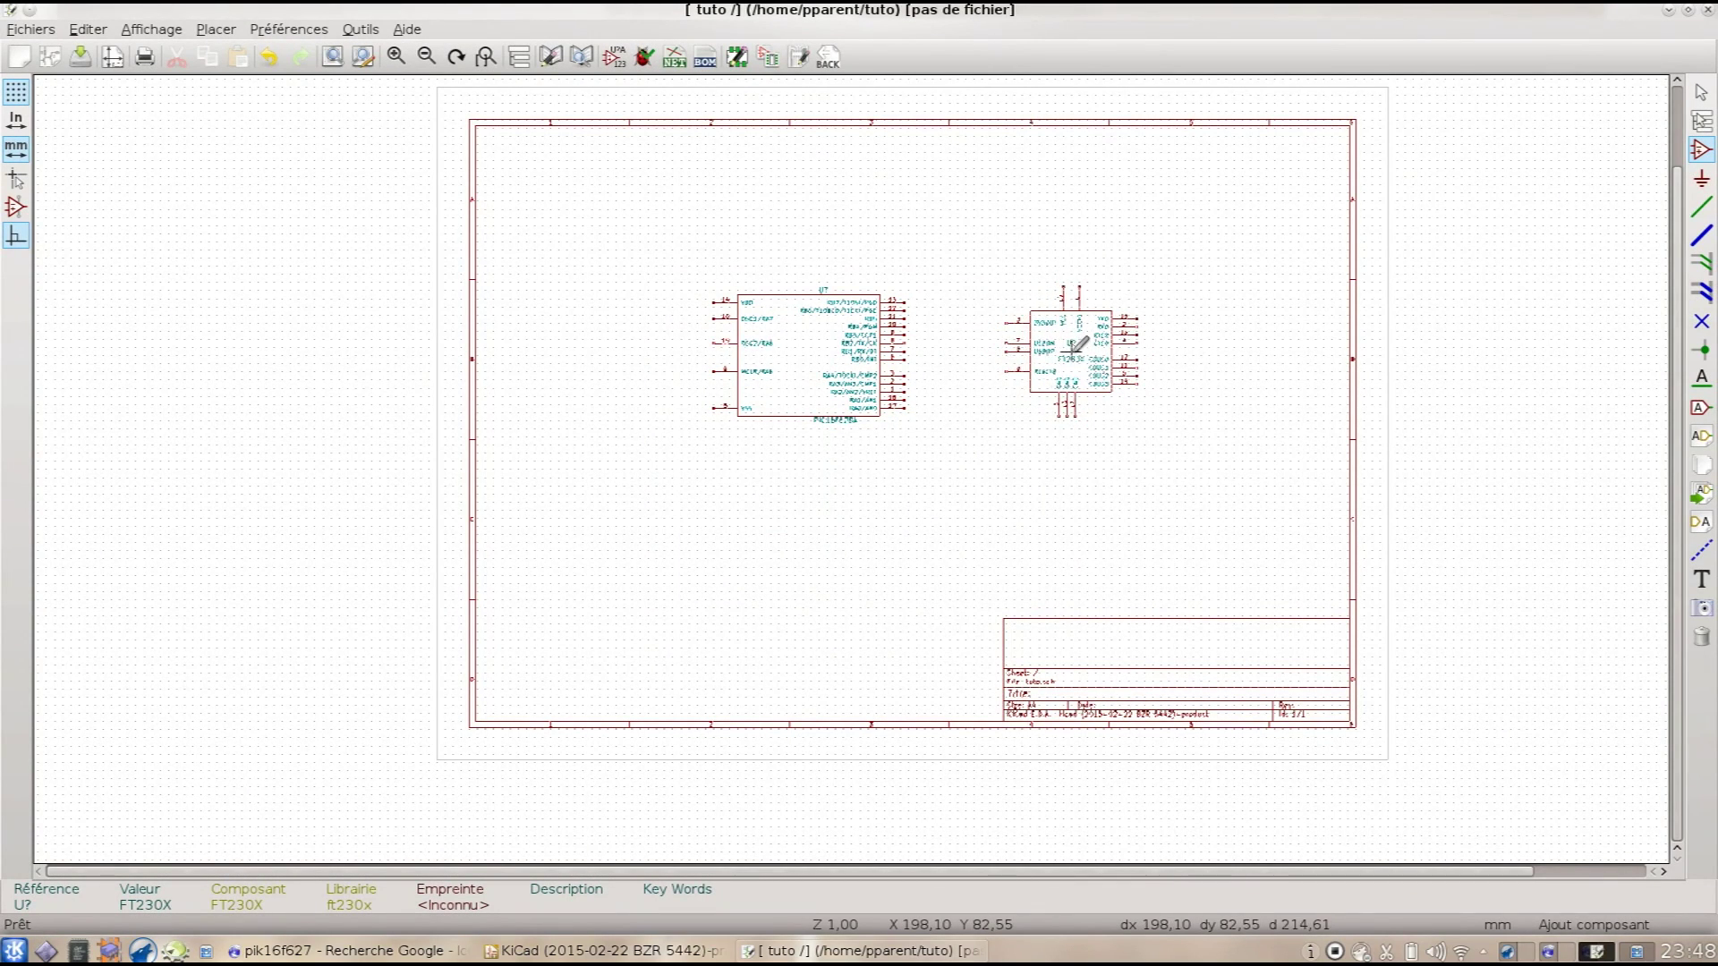
left_click(1076, 346)
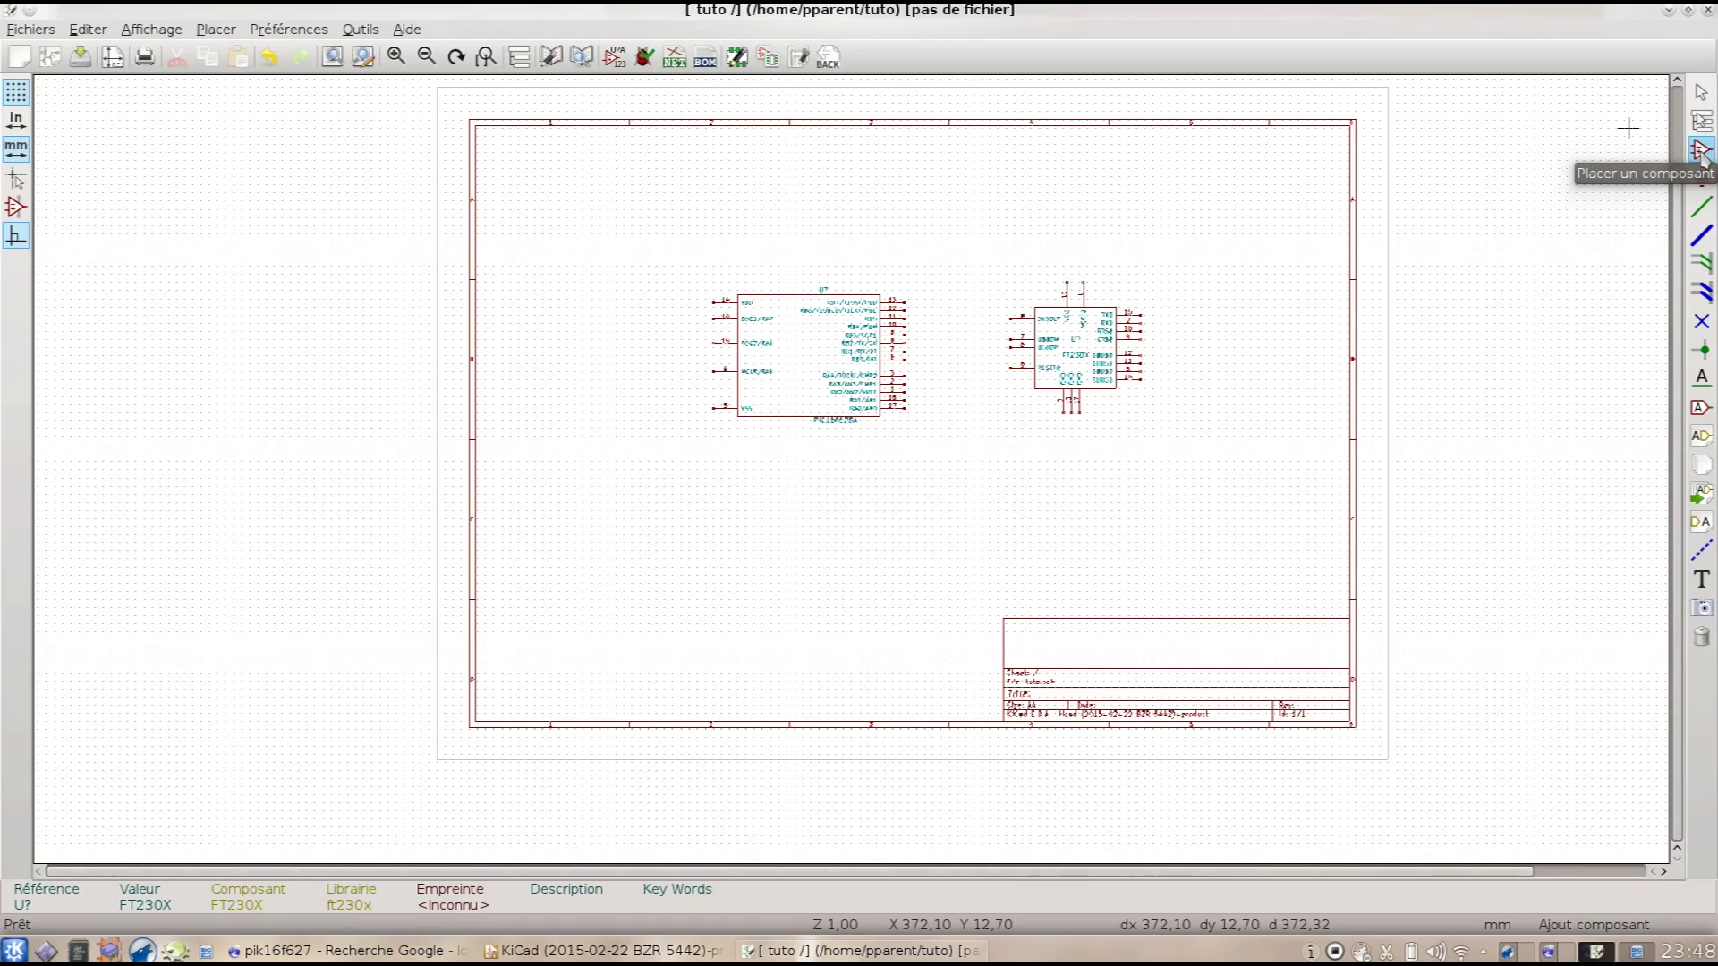
left_click(1030, 231)
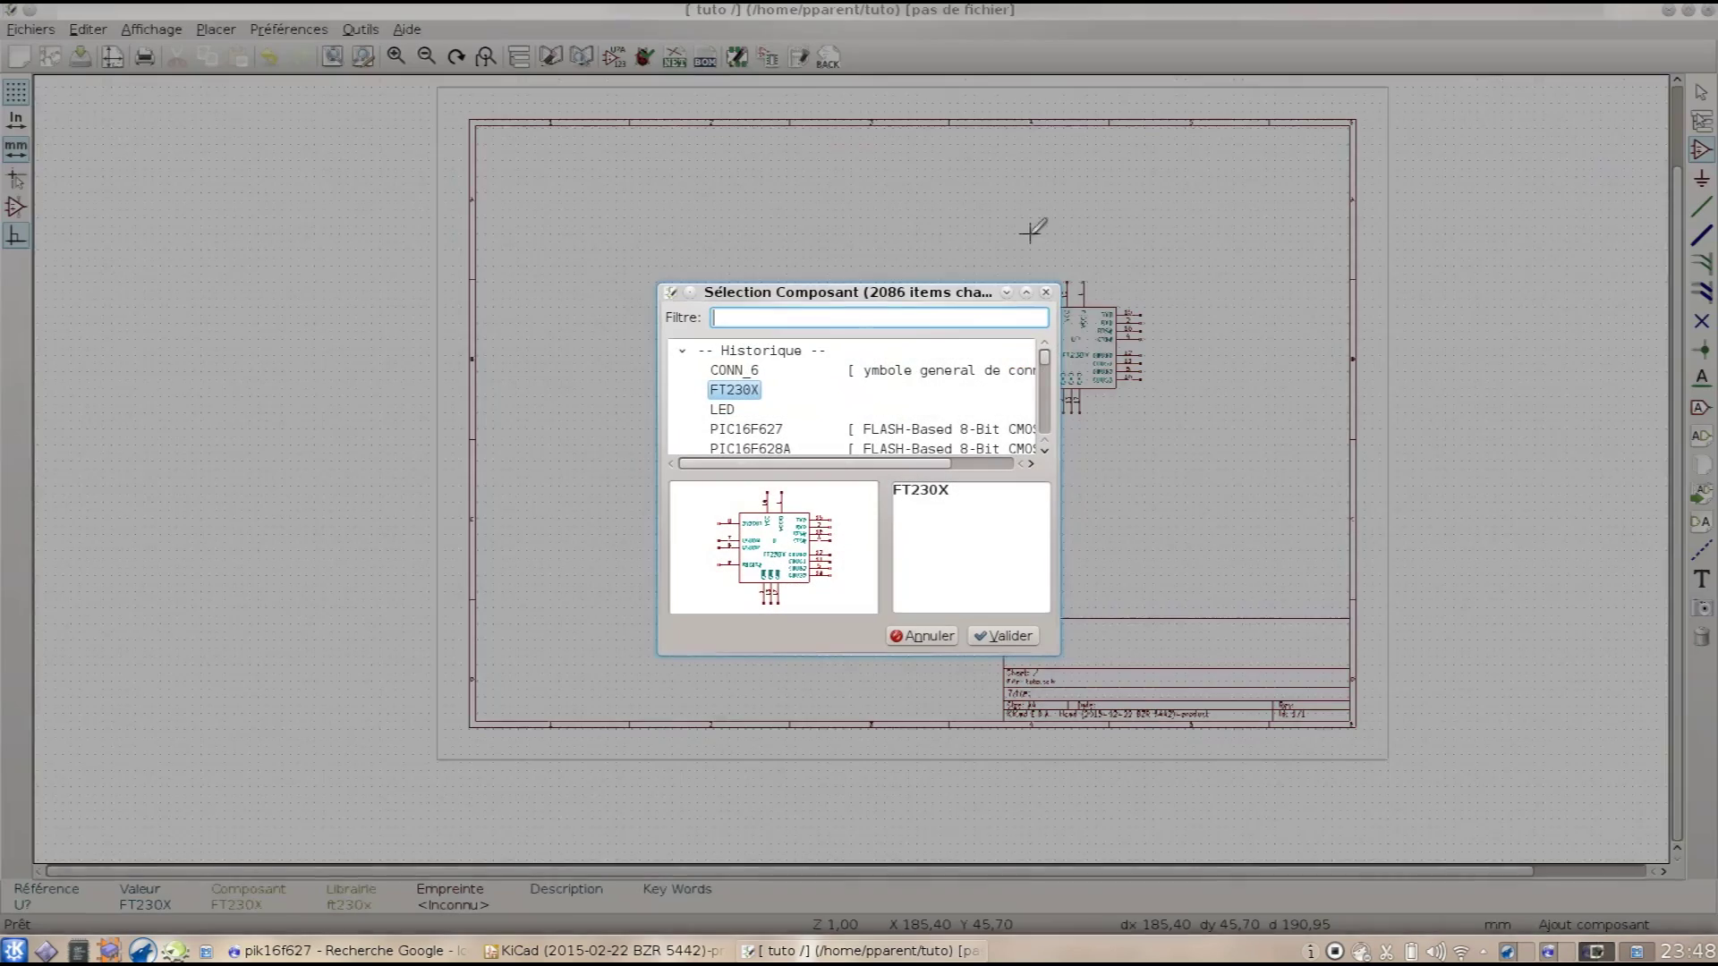
left_click(1046, 293)
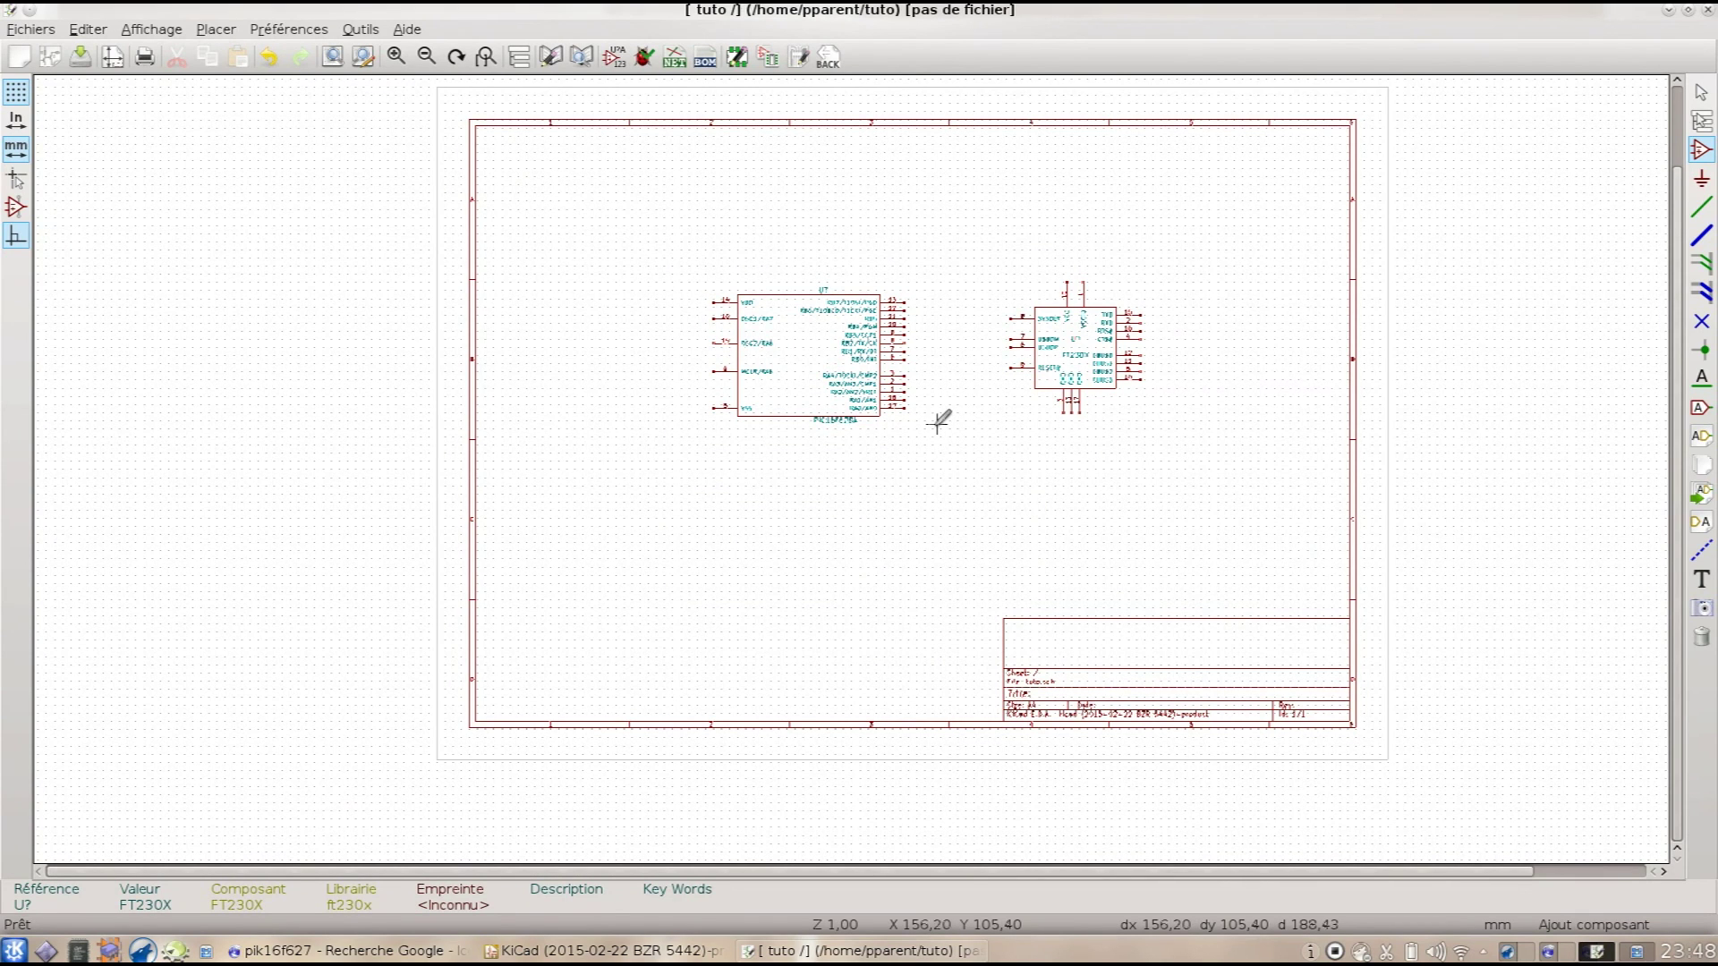
Step: Add ft230x.lib from the calculator/proto2.1 folder in the home directory to the project's active component libraries
left_click(290, 34)
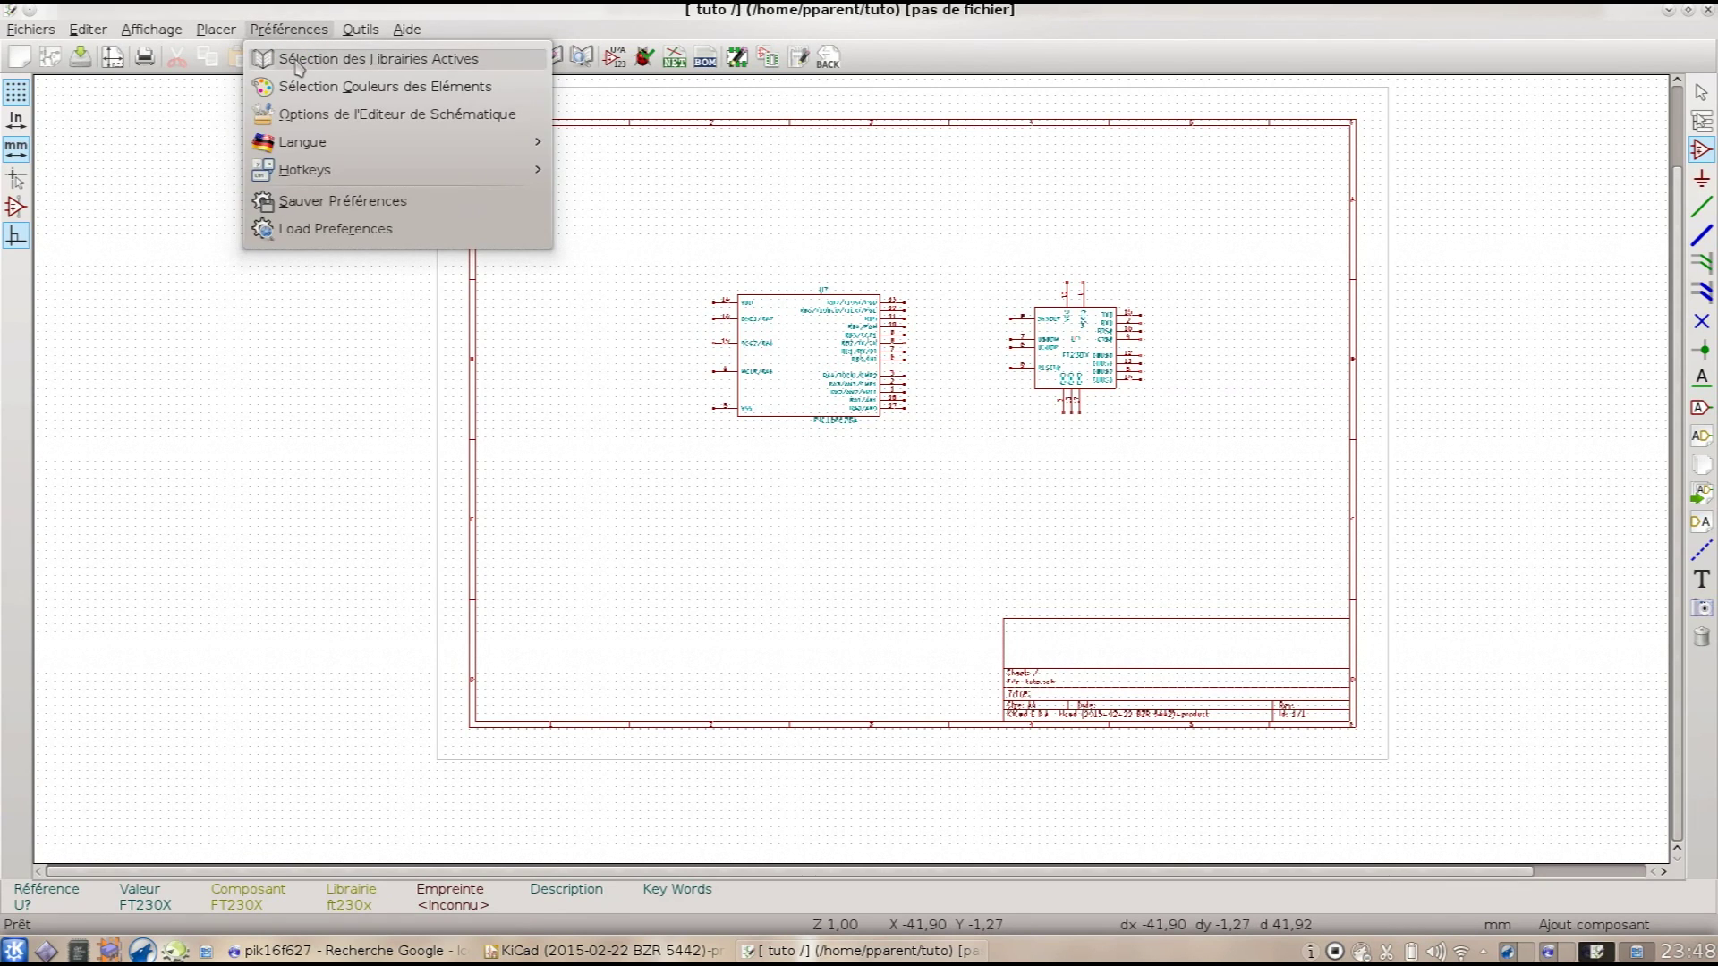
left_click(298, 60)
left_click_drag(980, 268, 964, 410)
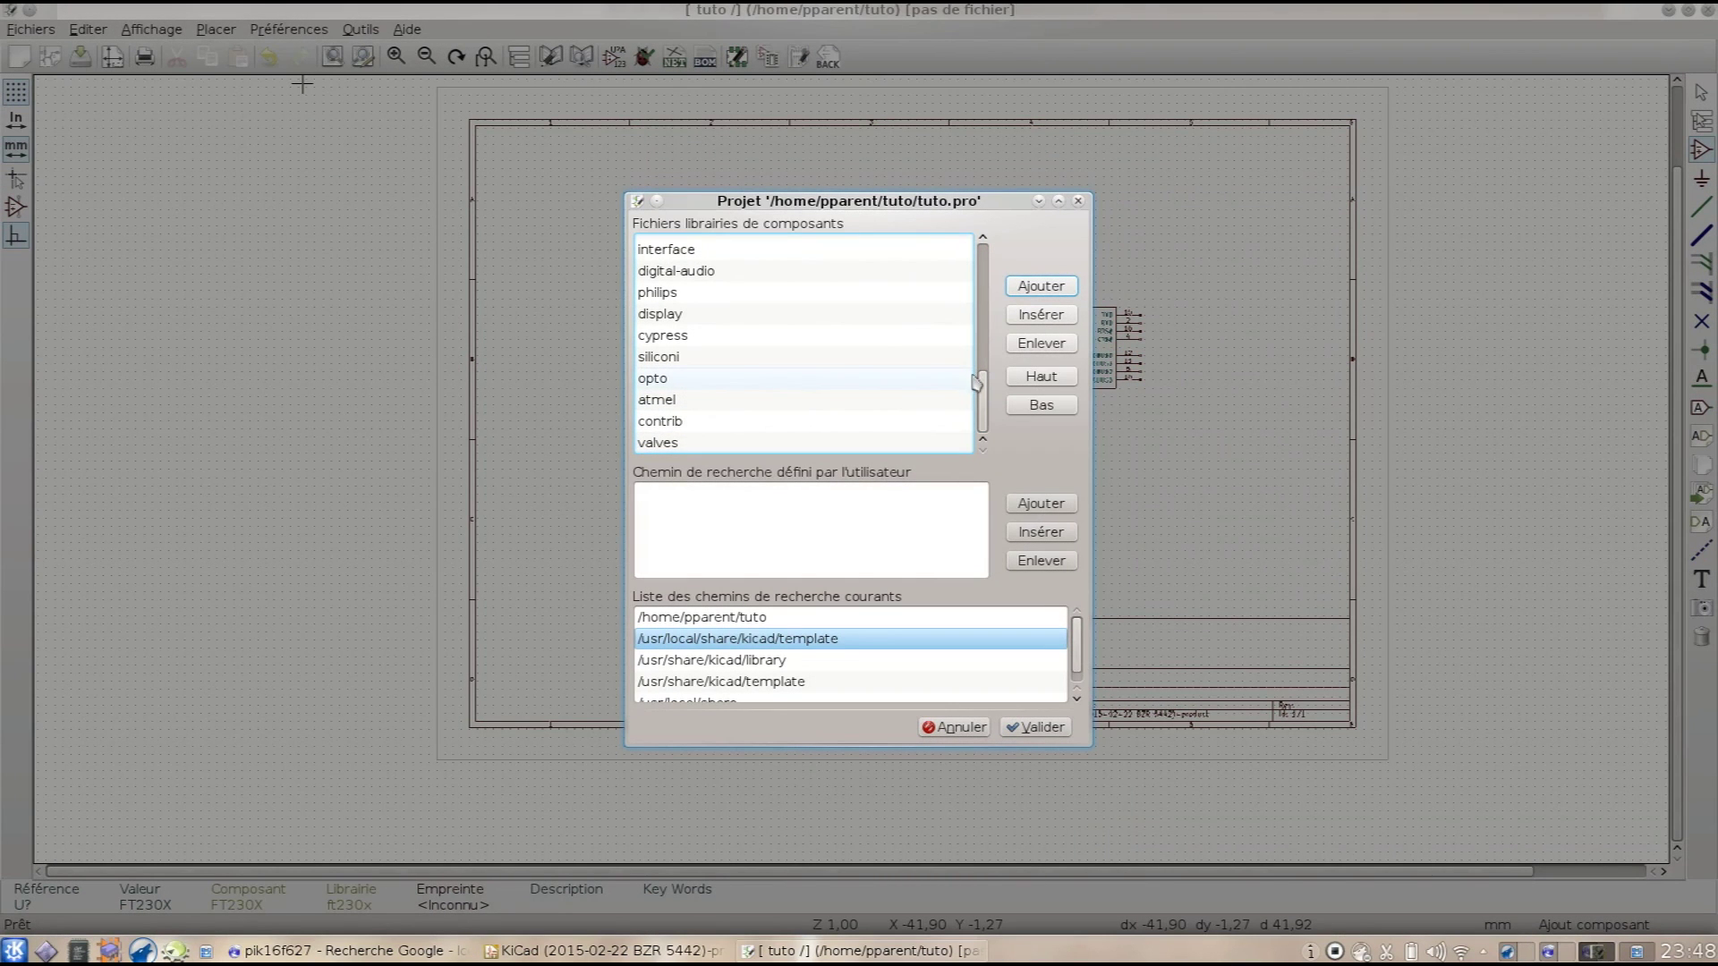
mouse_move(982, 394)
left_mouse_down()
mouse_move(985, 273)
mouse_move(982, 407)
left_mouse_up()
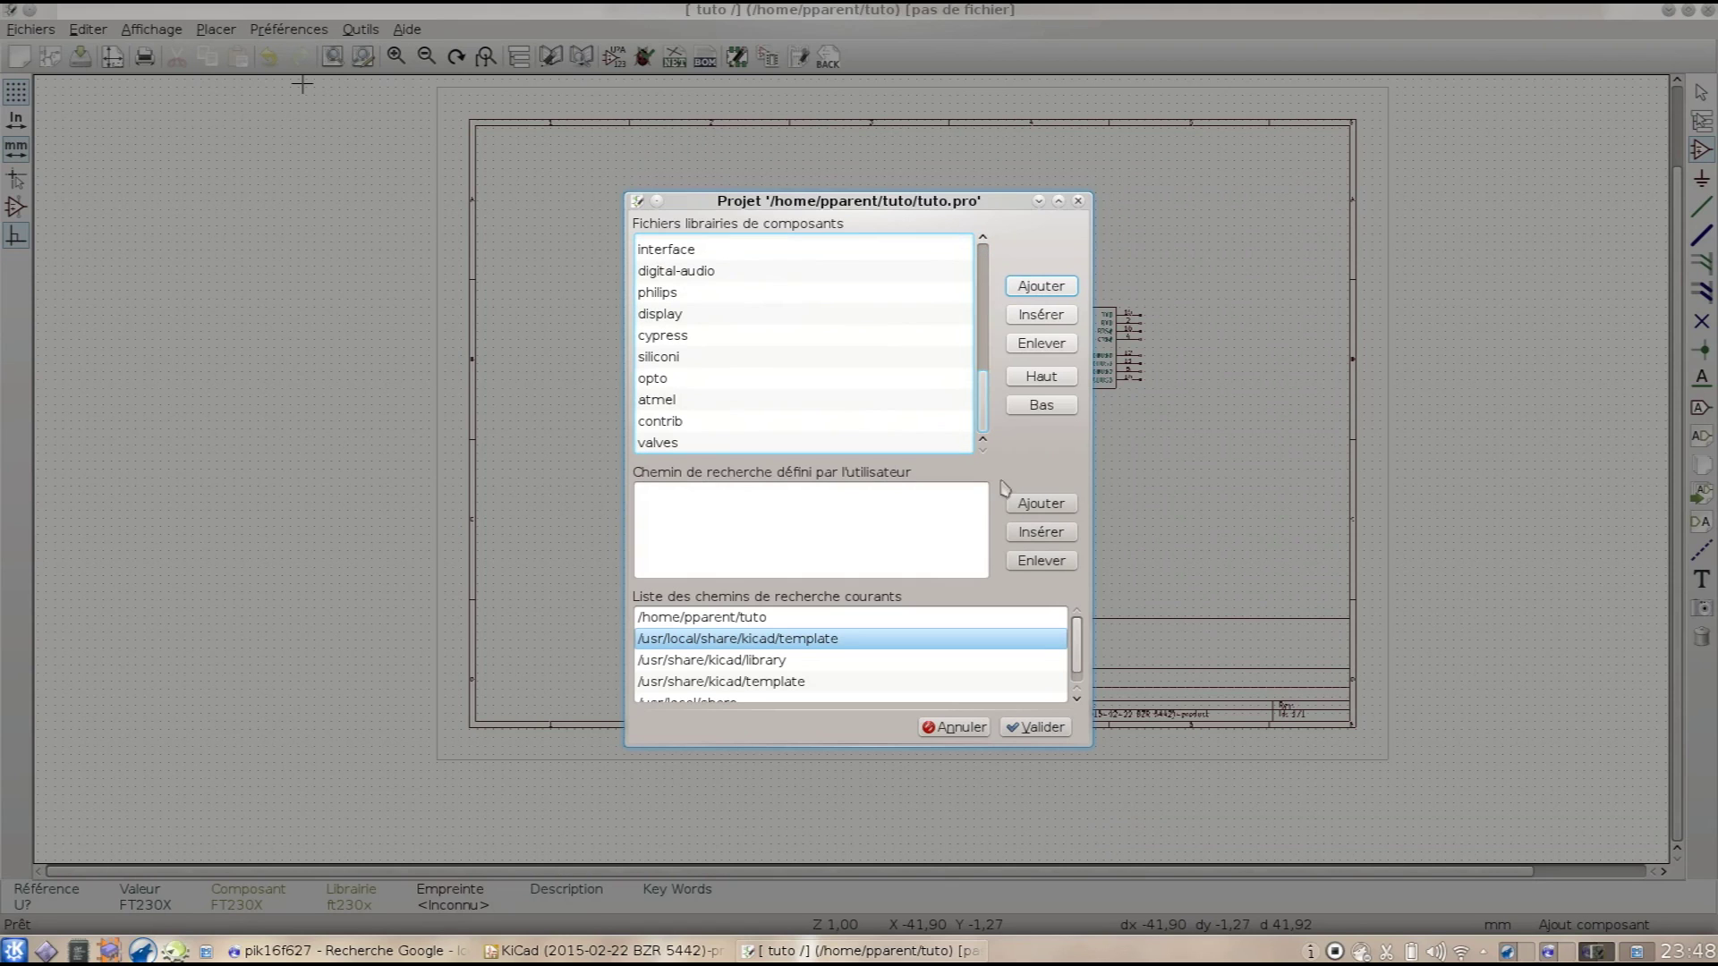
left_click(1047, 288)
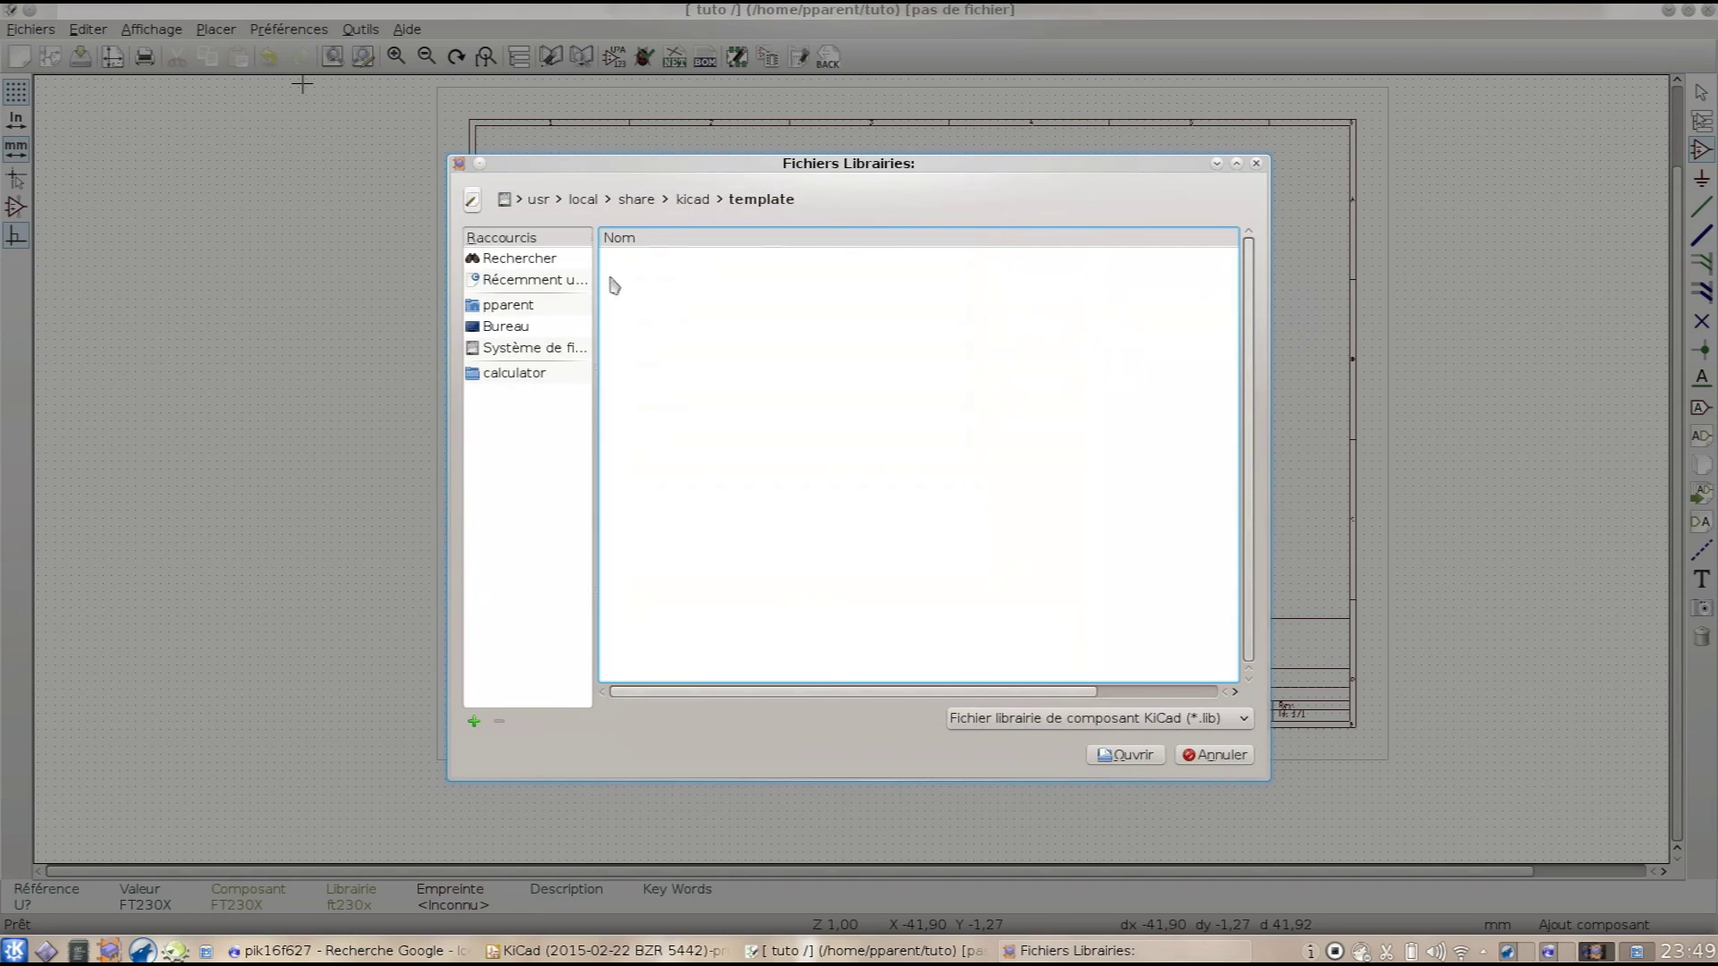
left_click(559, 306)
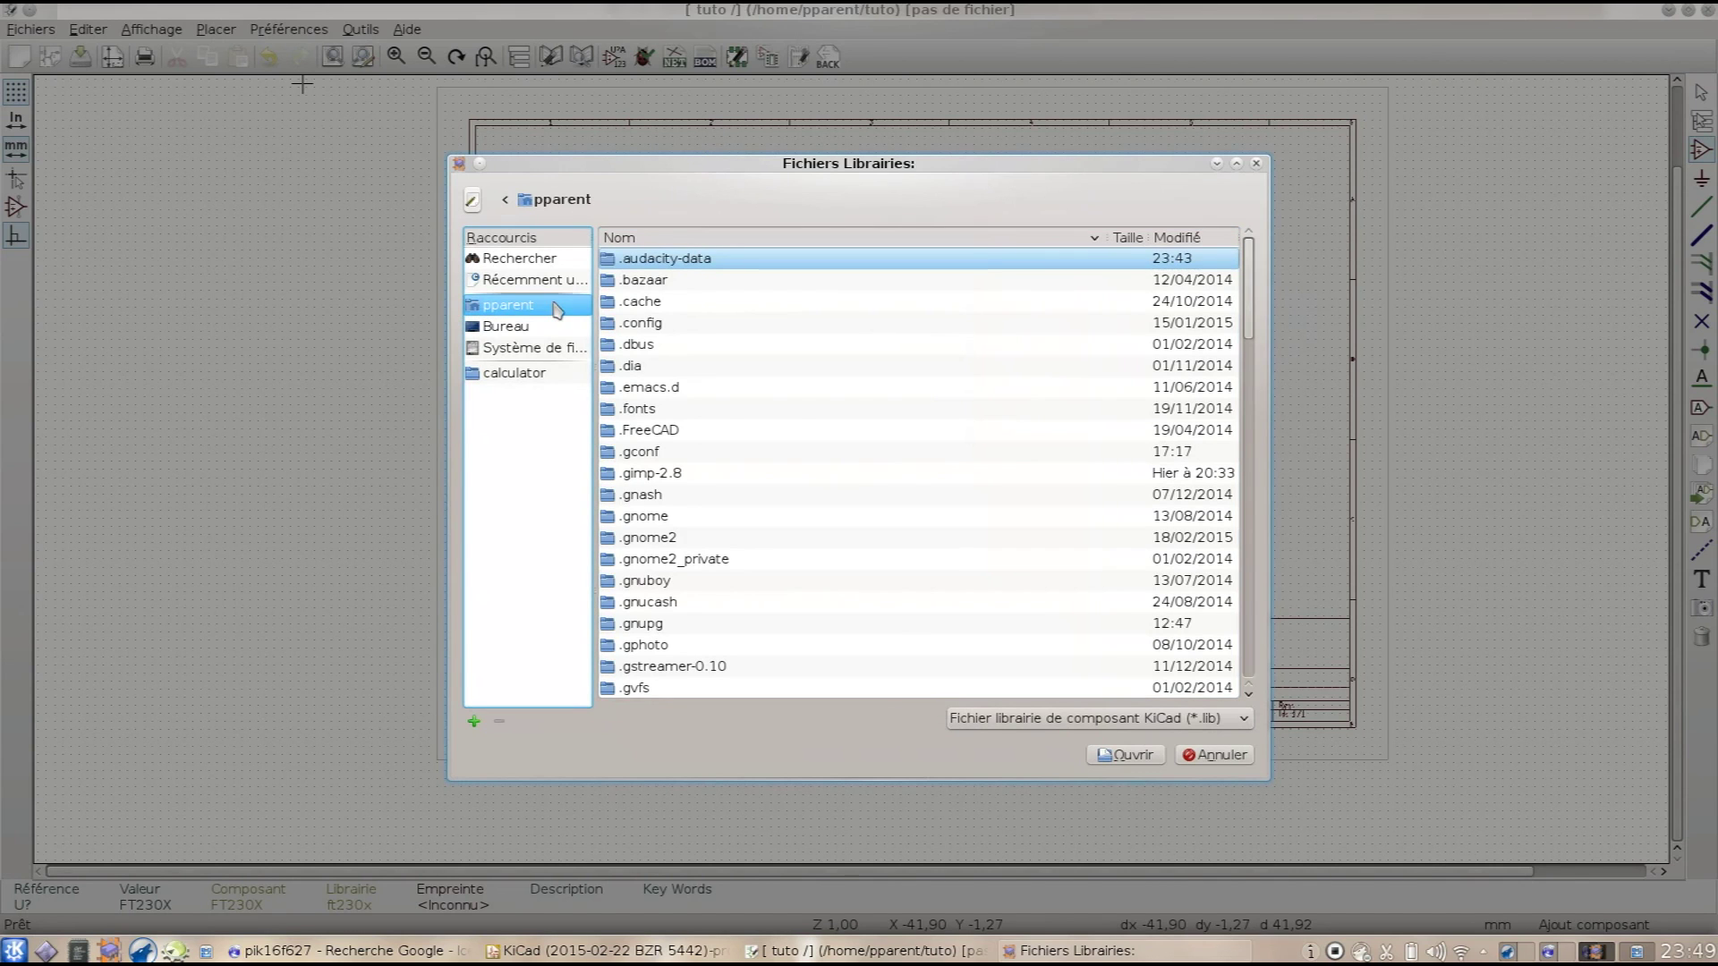
left_click(516, 374)
double_click(648, 582)
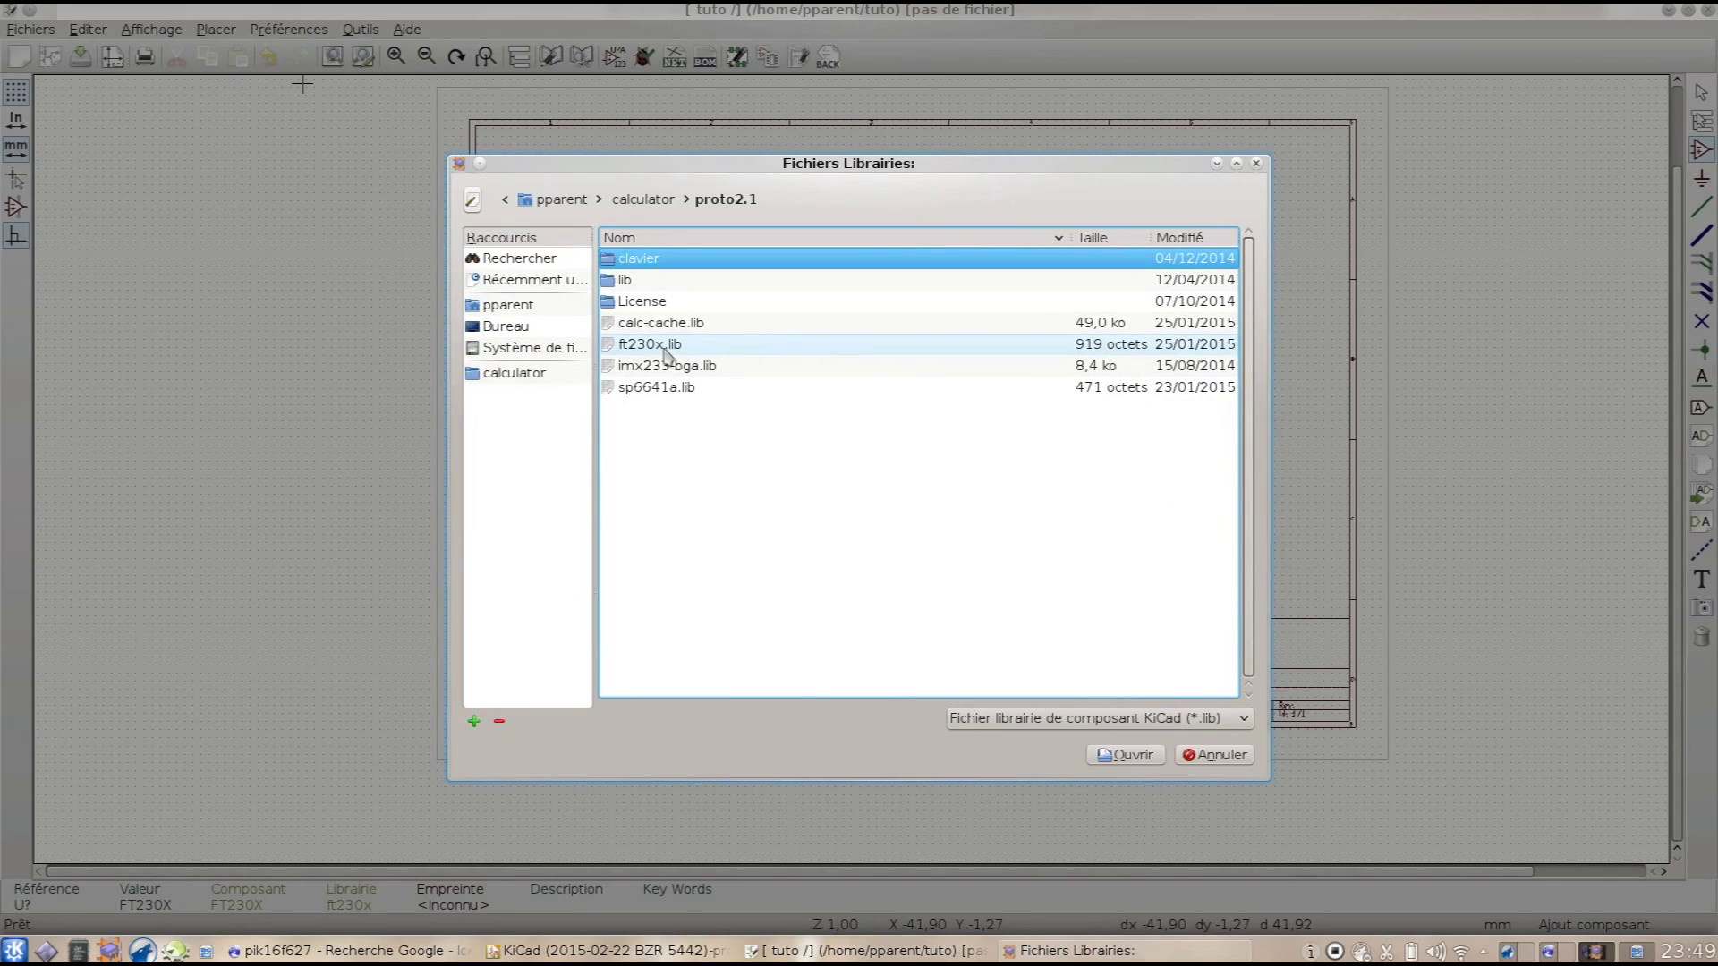
left_click(666, 356)
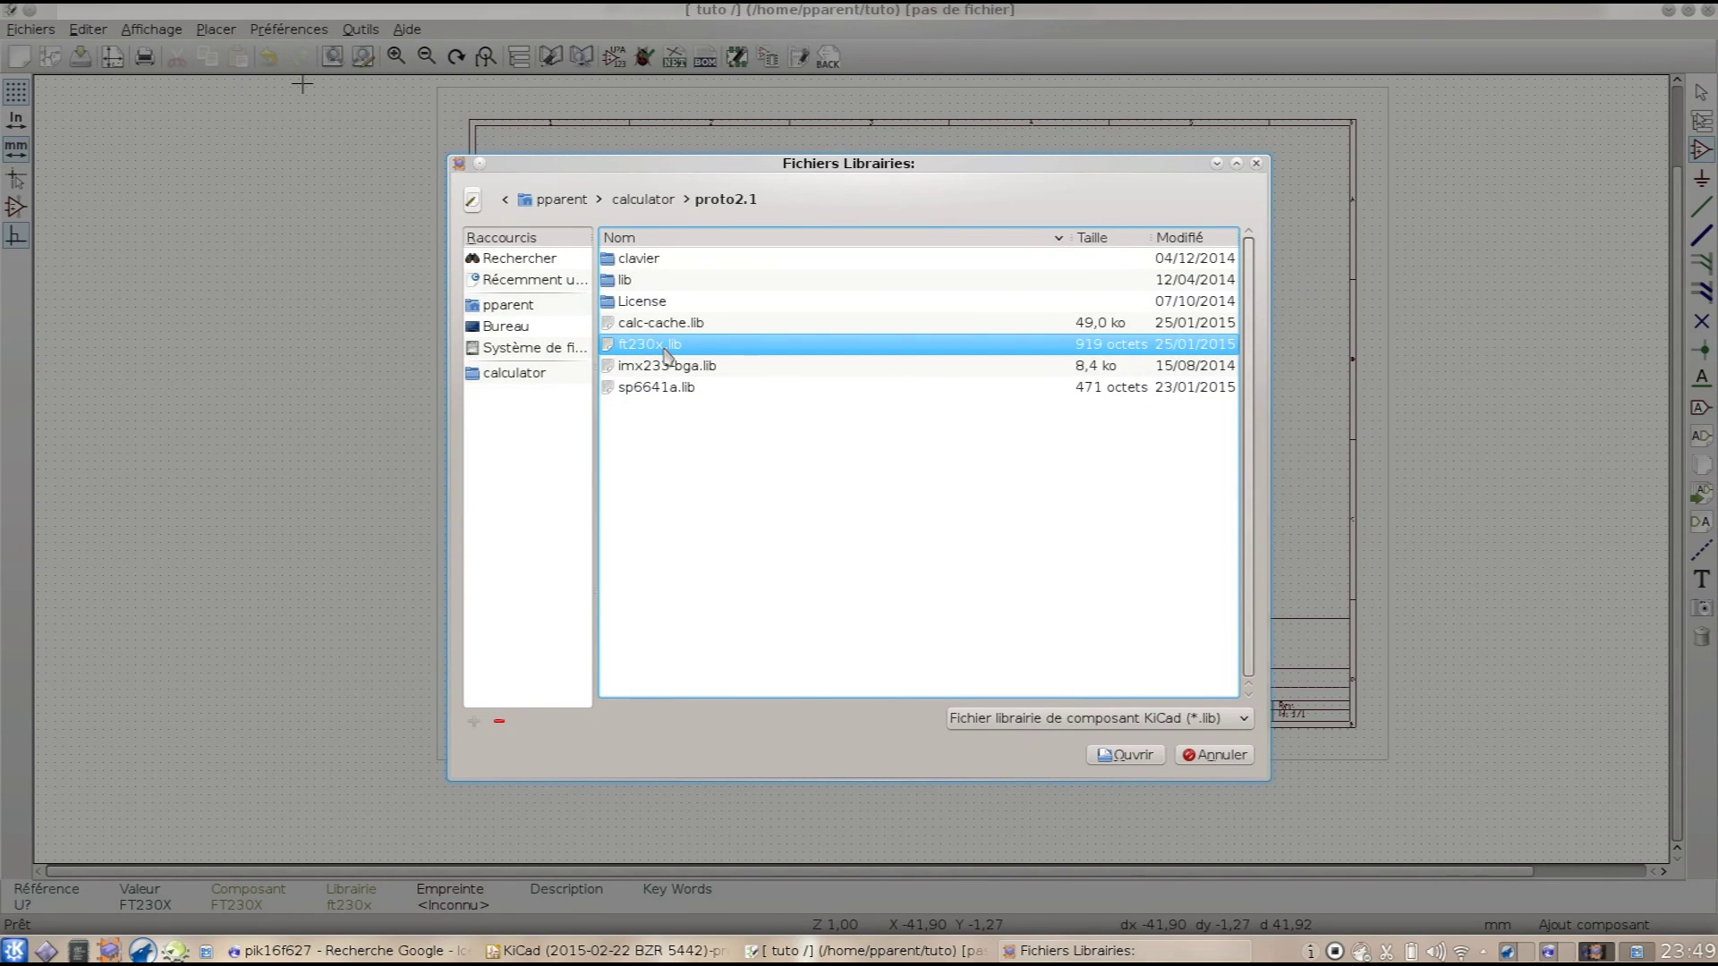
double_click(667, 344)
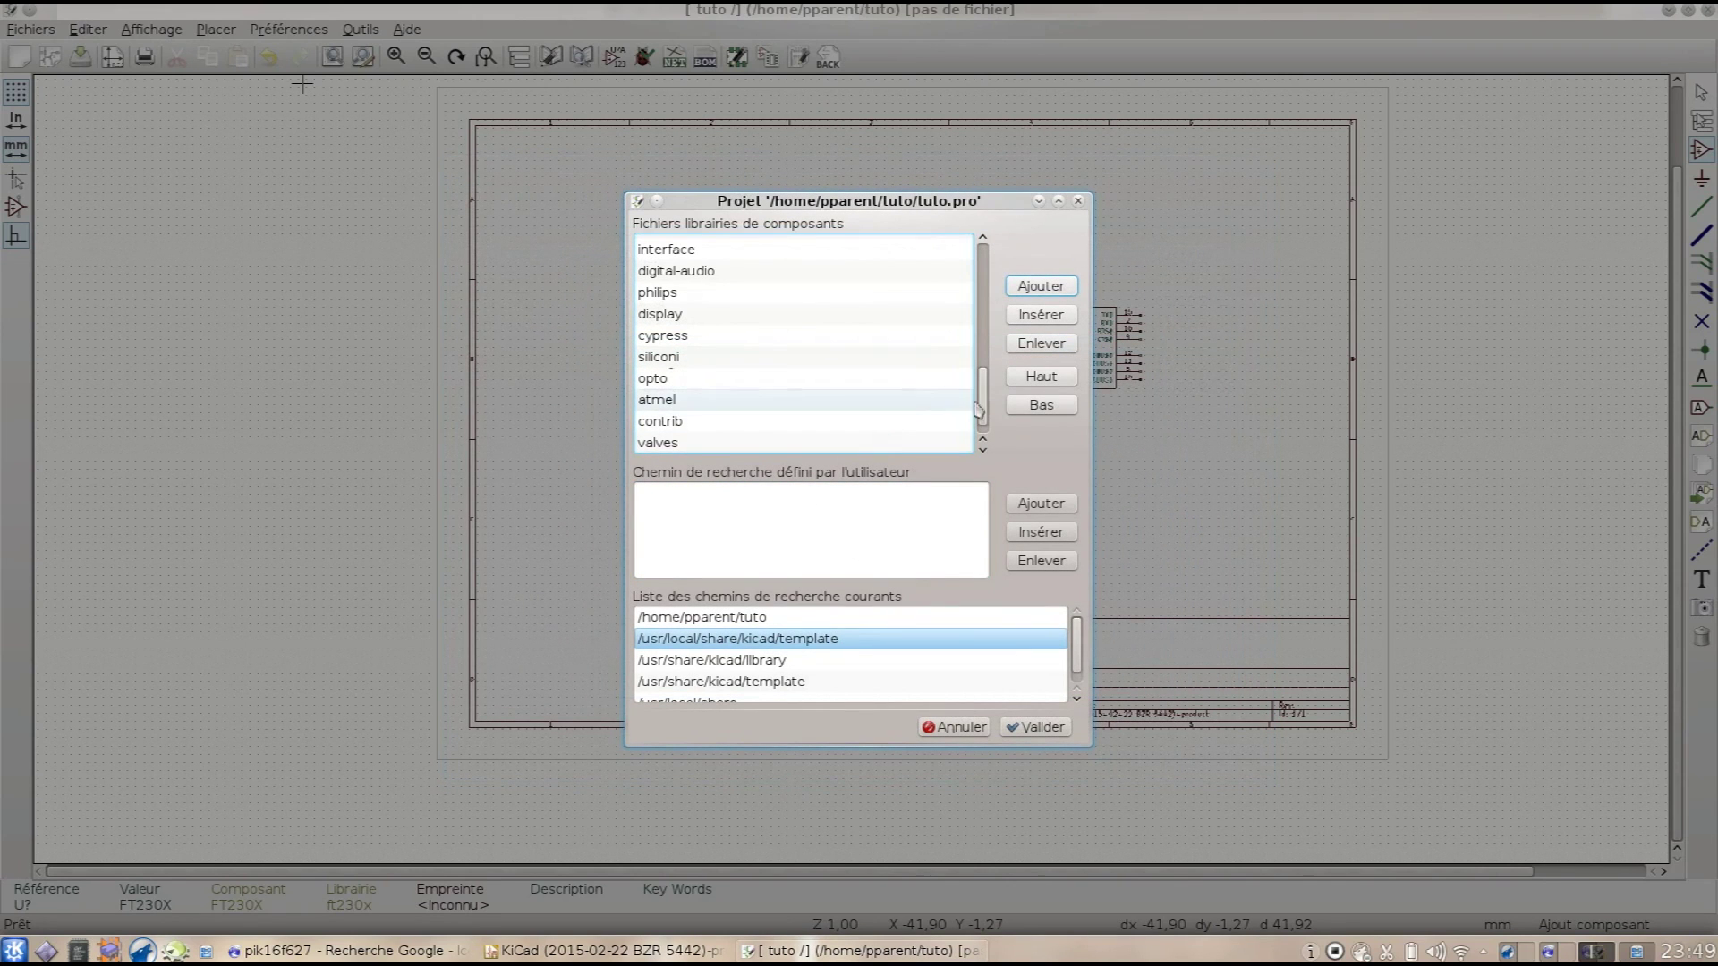
Step: Check the end of the component library list for the added ft230x library and accept the library settings
left_click_drag(978, 409, 985, 421)
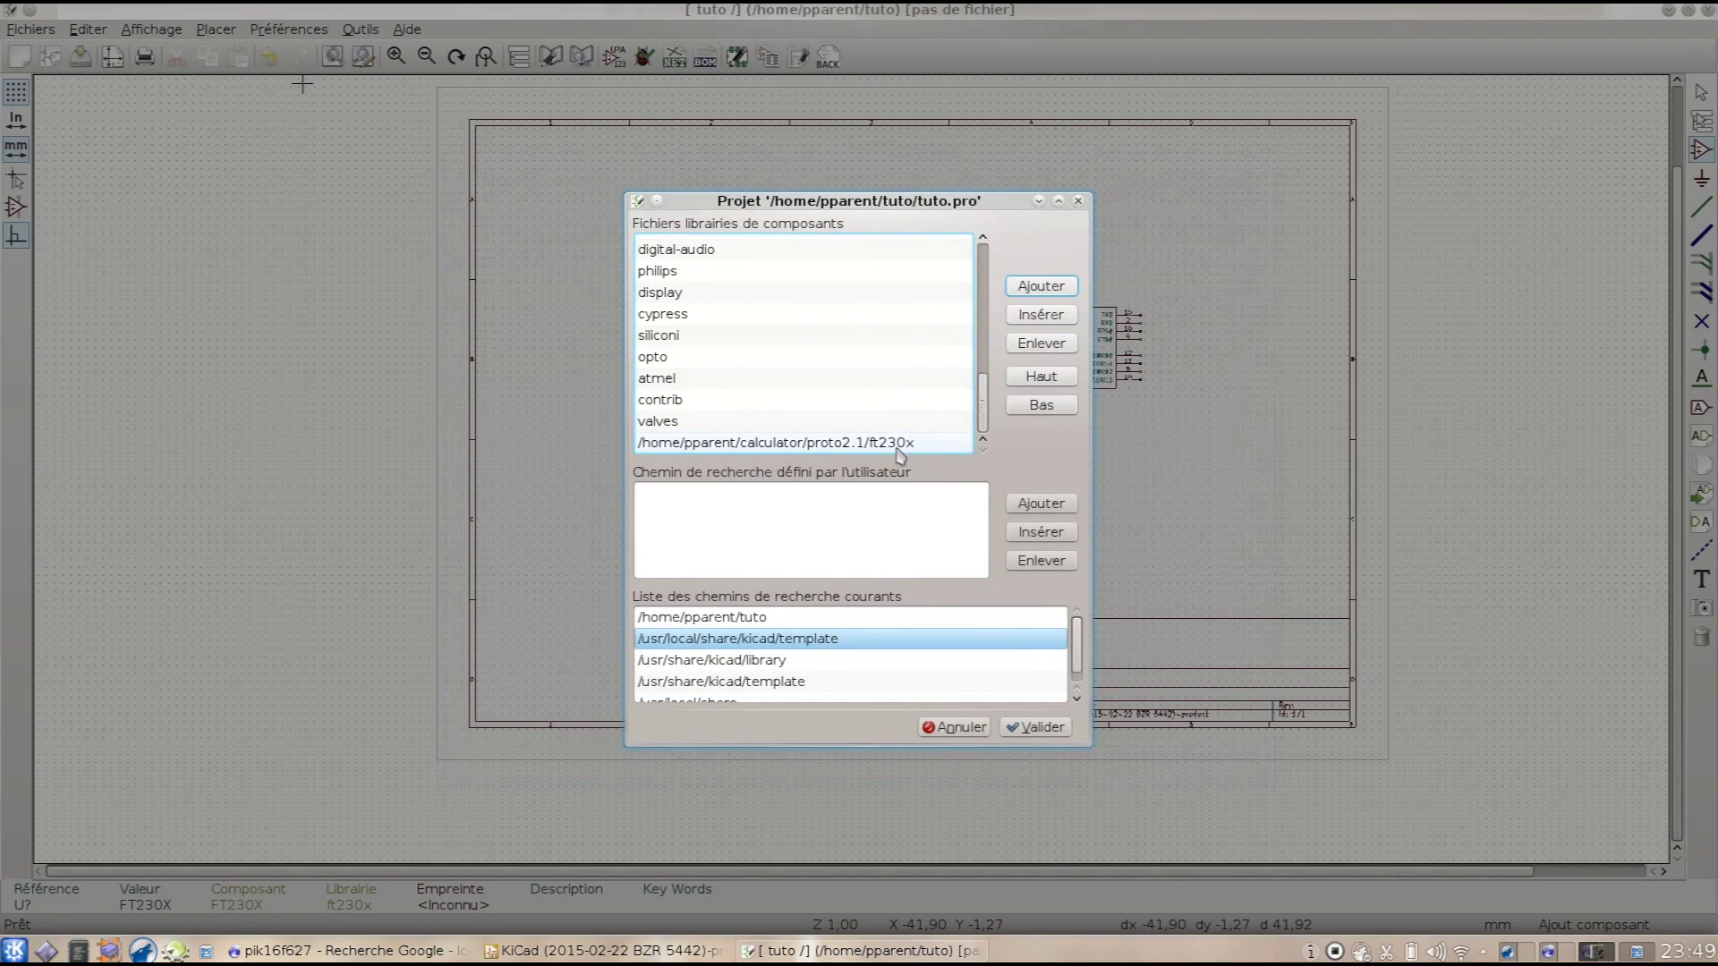
scroll(927, 432, "up", 1)
scroll(927, 432, "up", 4)
scroll(927, 432, "down", 5)
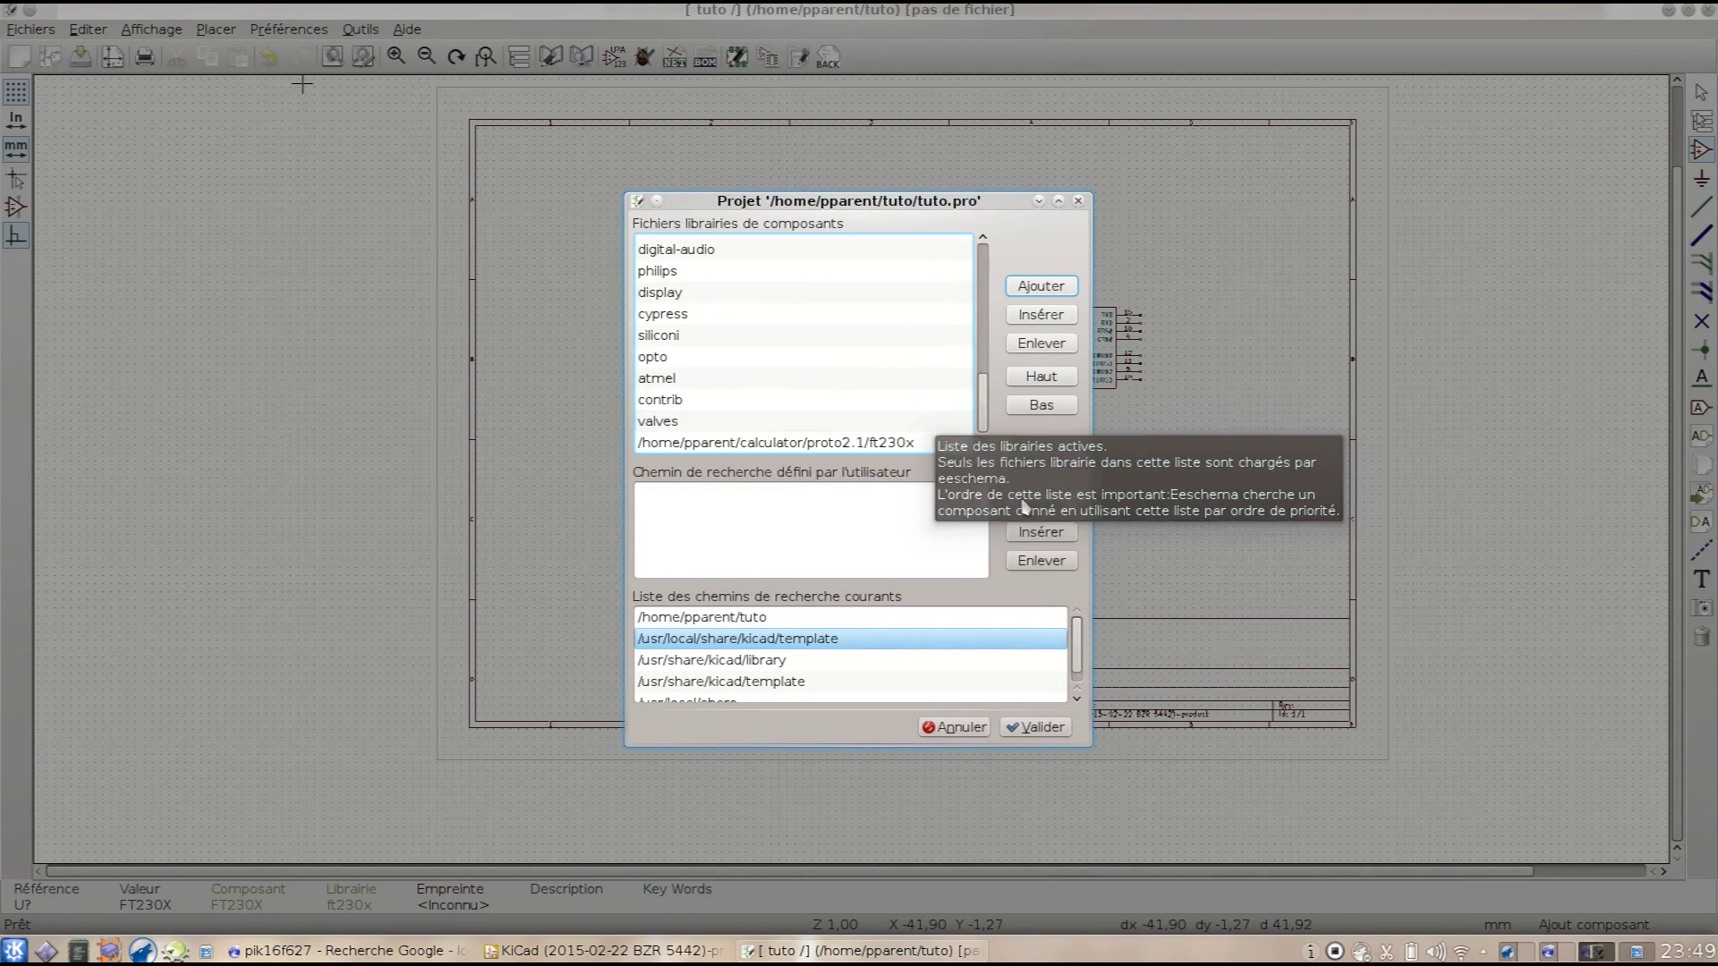
scroll(850, 662, "down", 1)
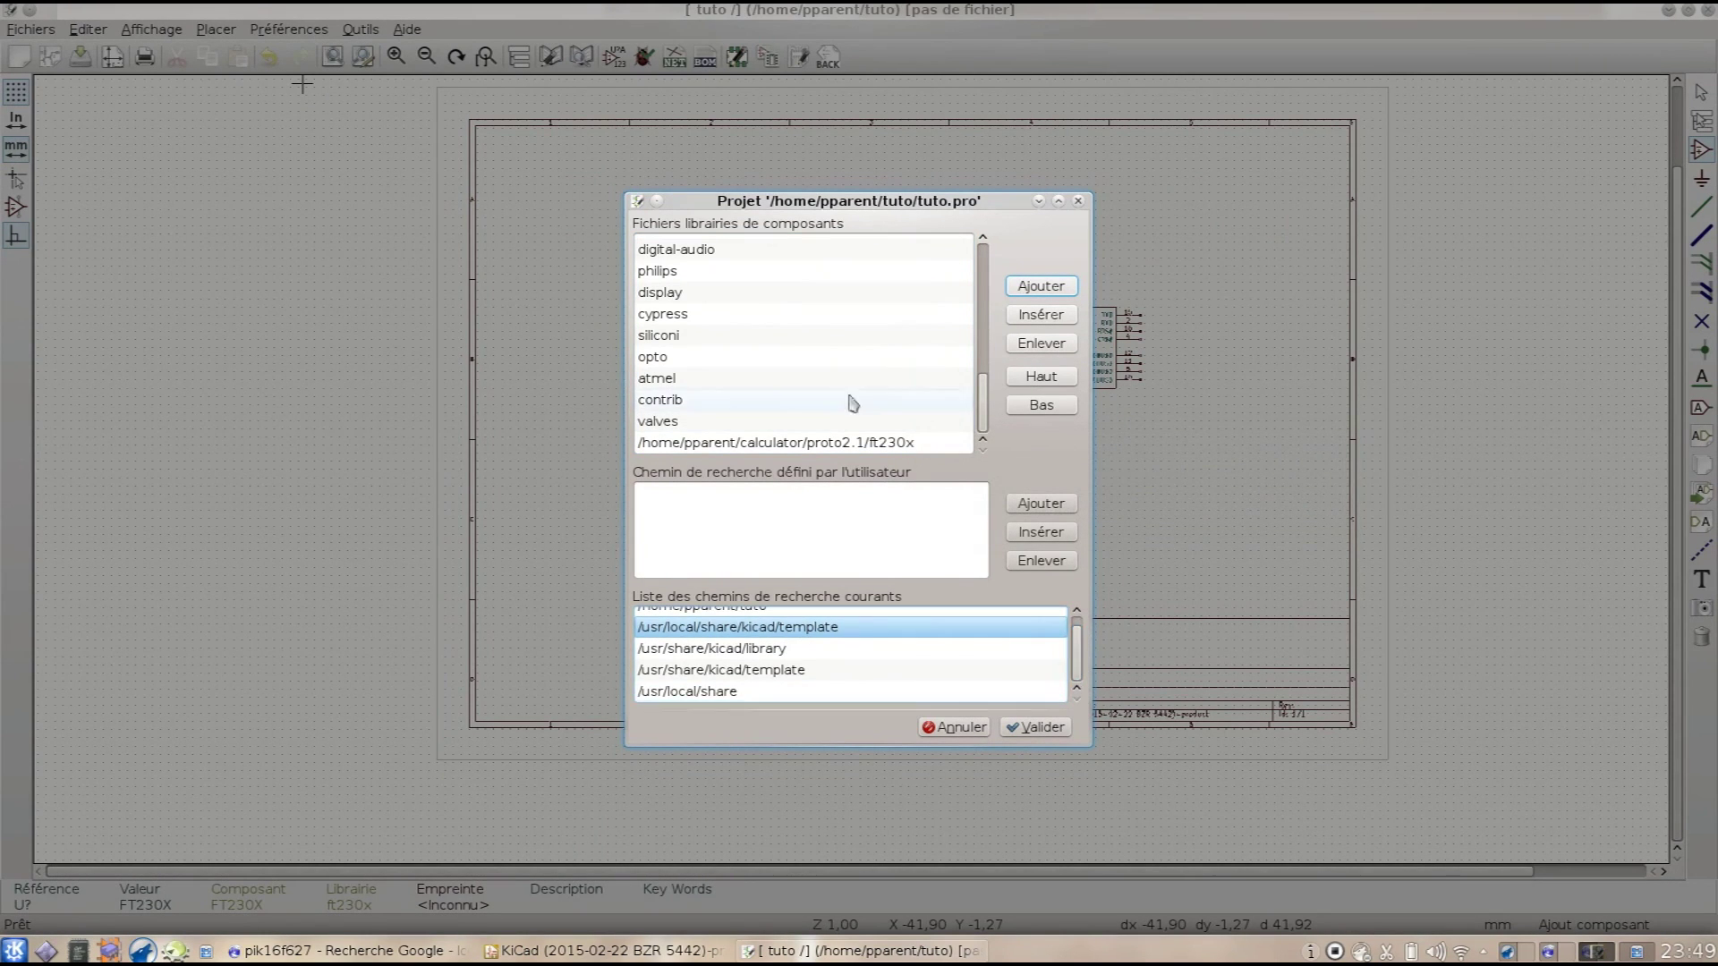
scroll(855, 400, "up", 7)
scroll(855, 397, "down", 7)
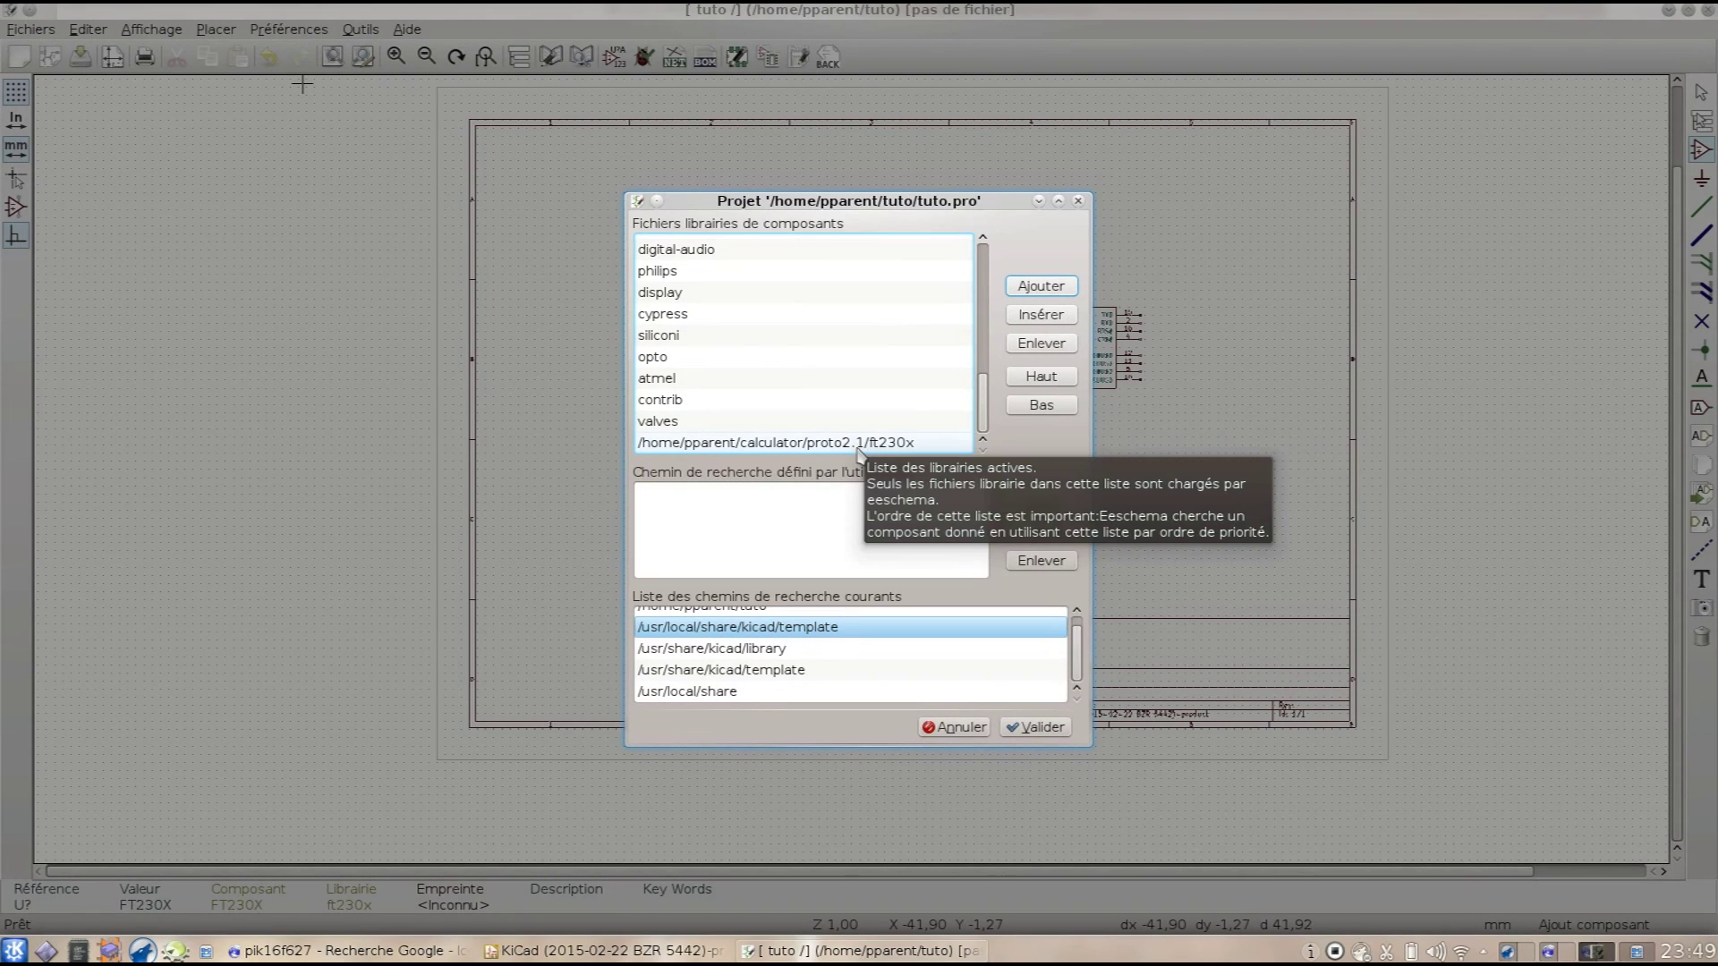
left_click(1035, 727)
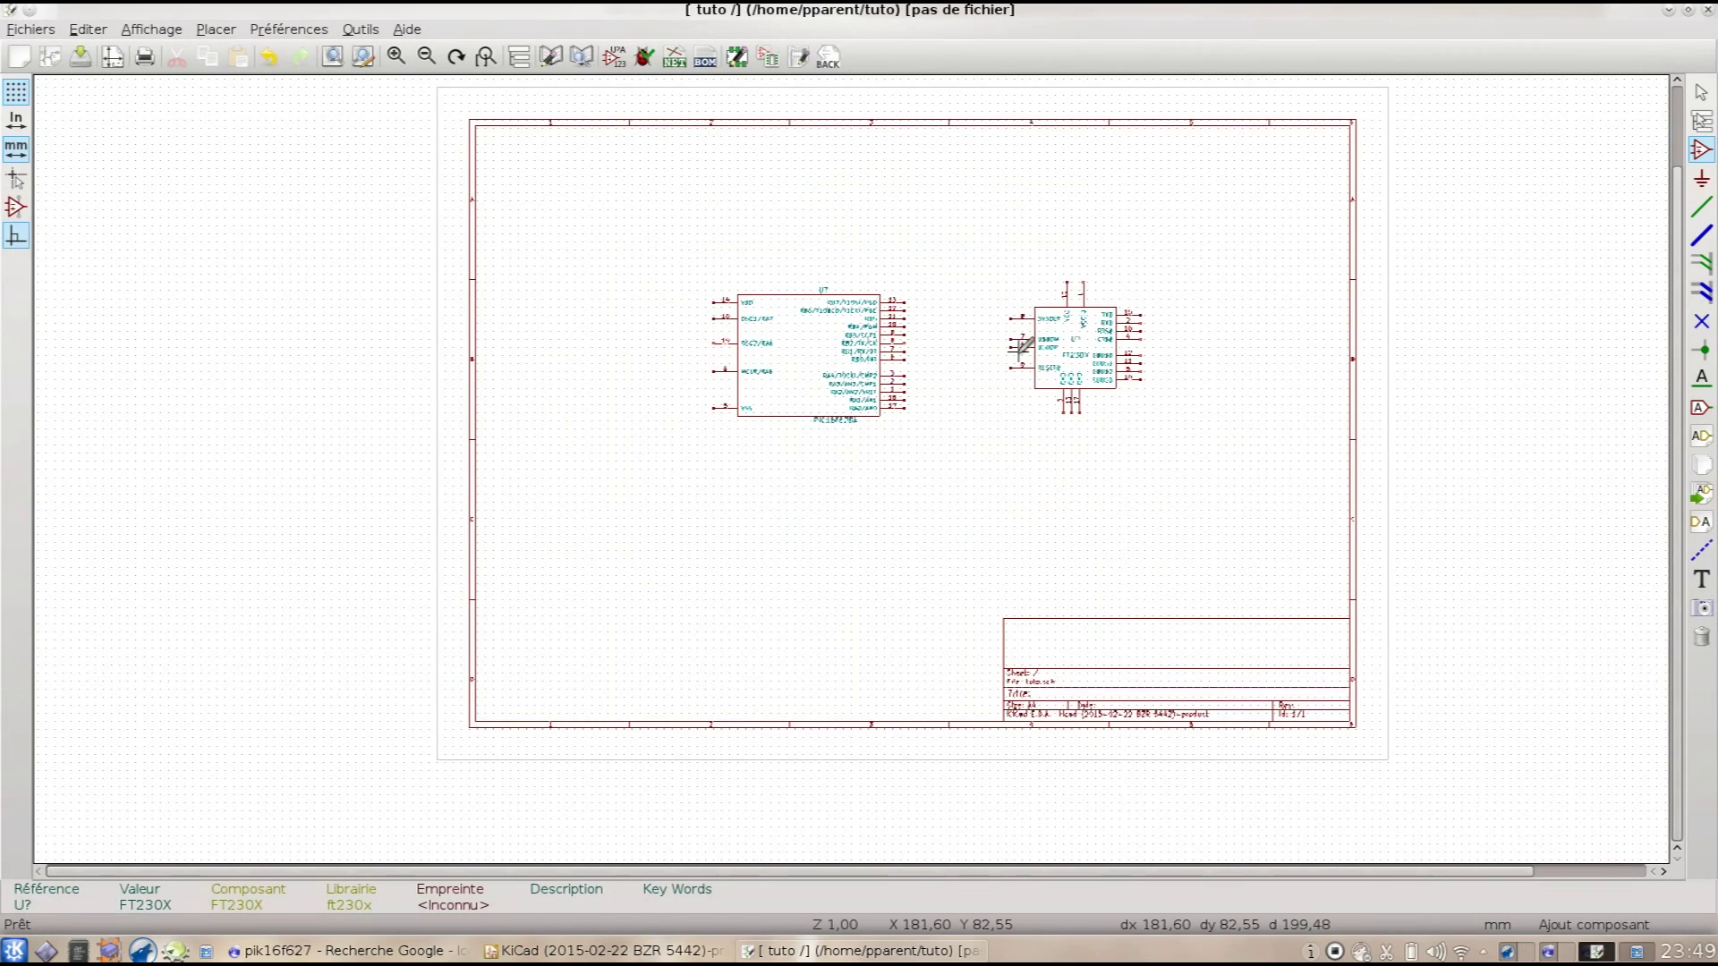
Step: Wire the FT230X's three GND pins together and place junctions at the ends of pins 3 and 17
scroll(863, 453, "up", 3)
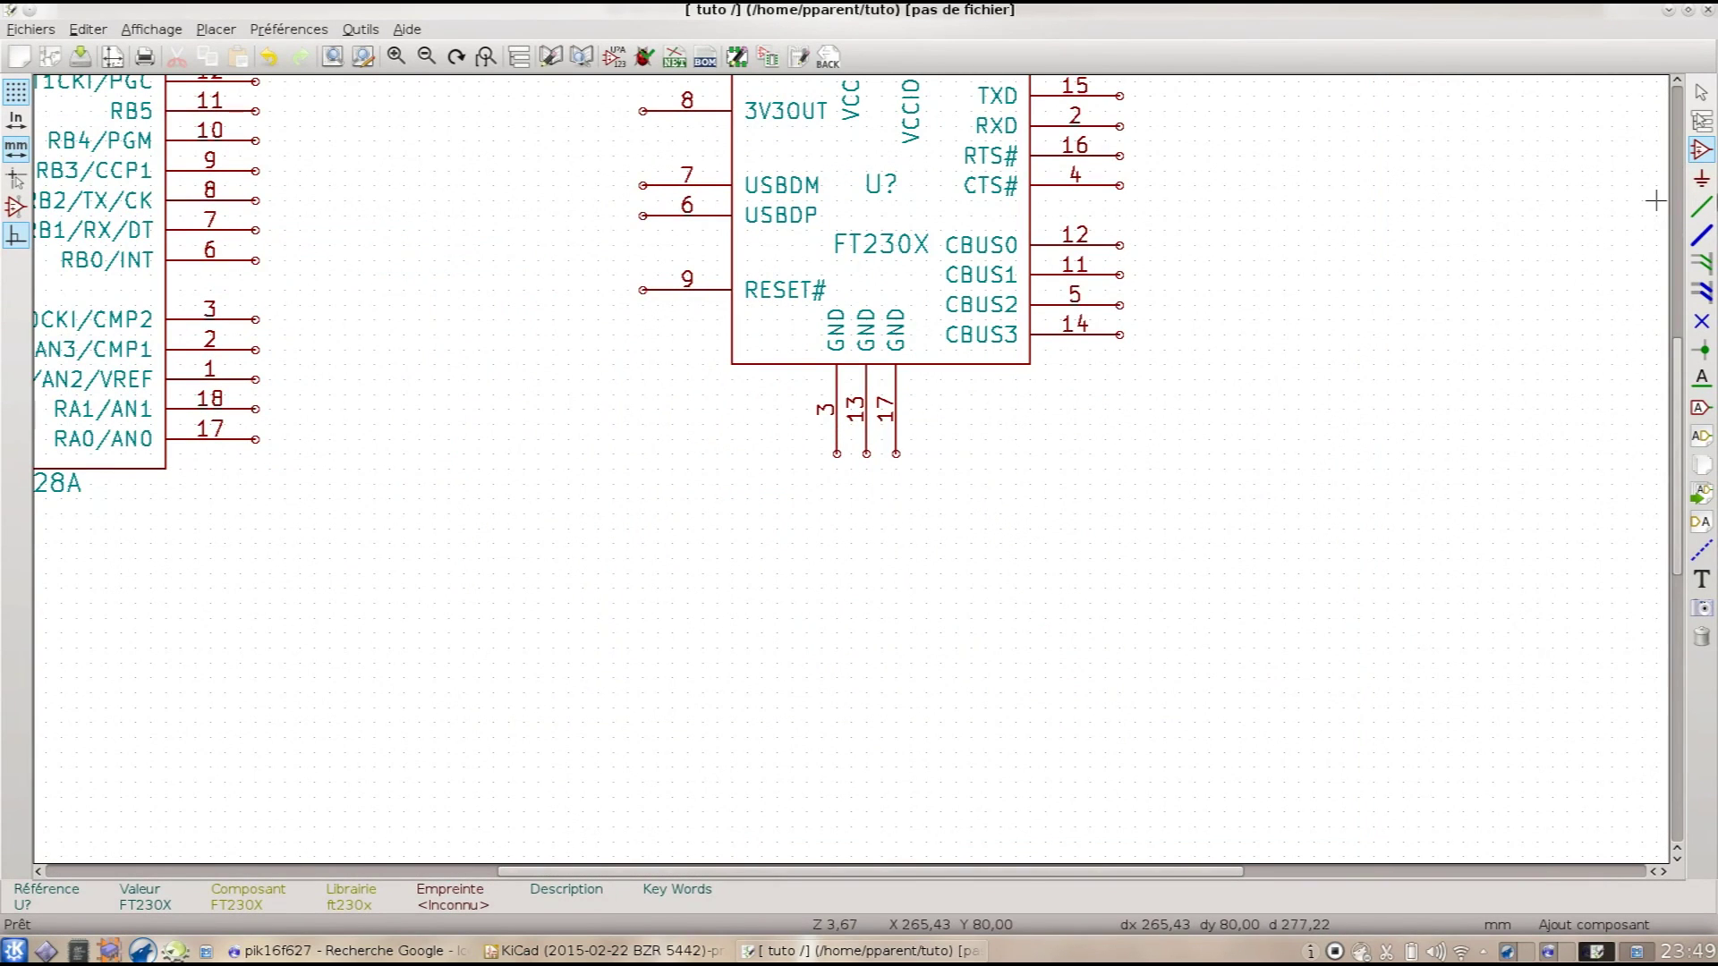
left_click(1702, 205)
left_click(836, 454)
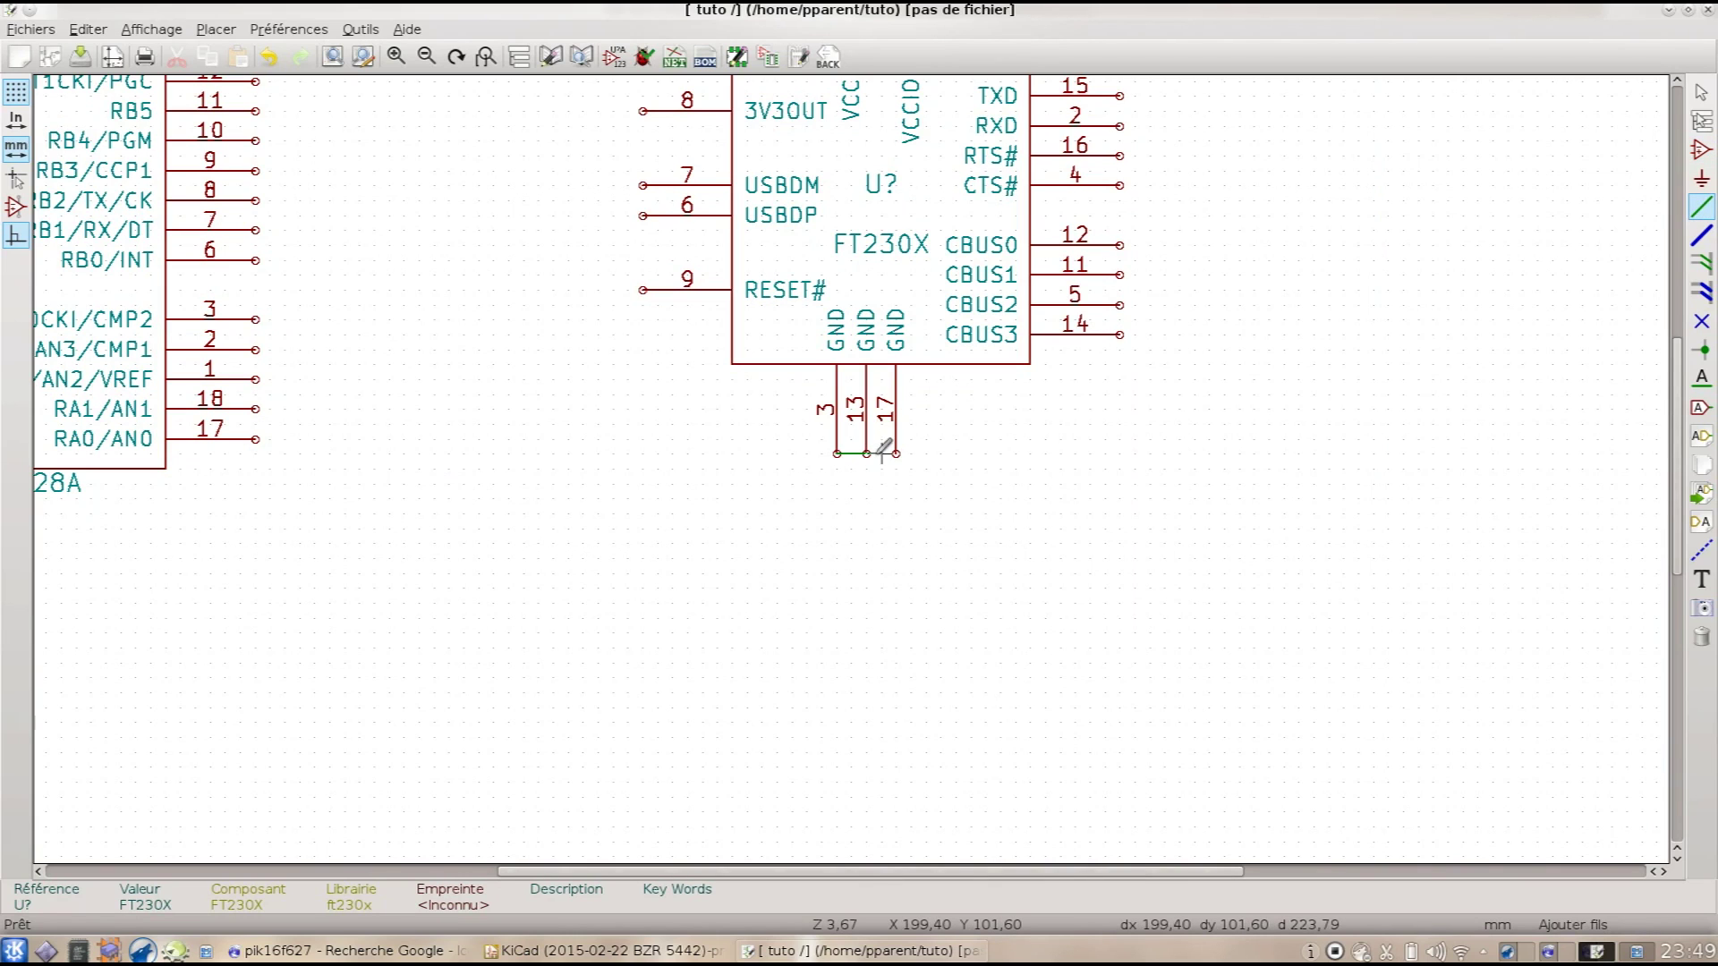
left_click(896, 454)
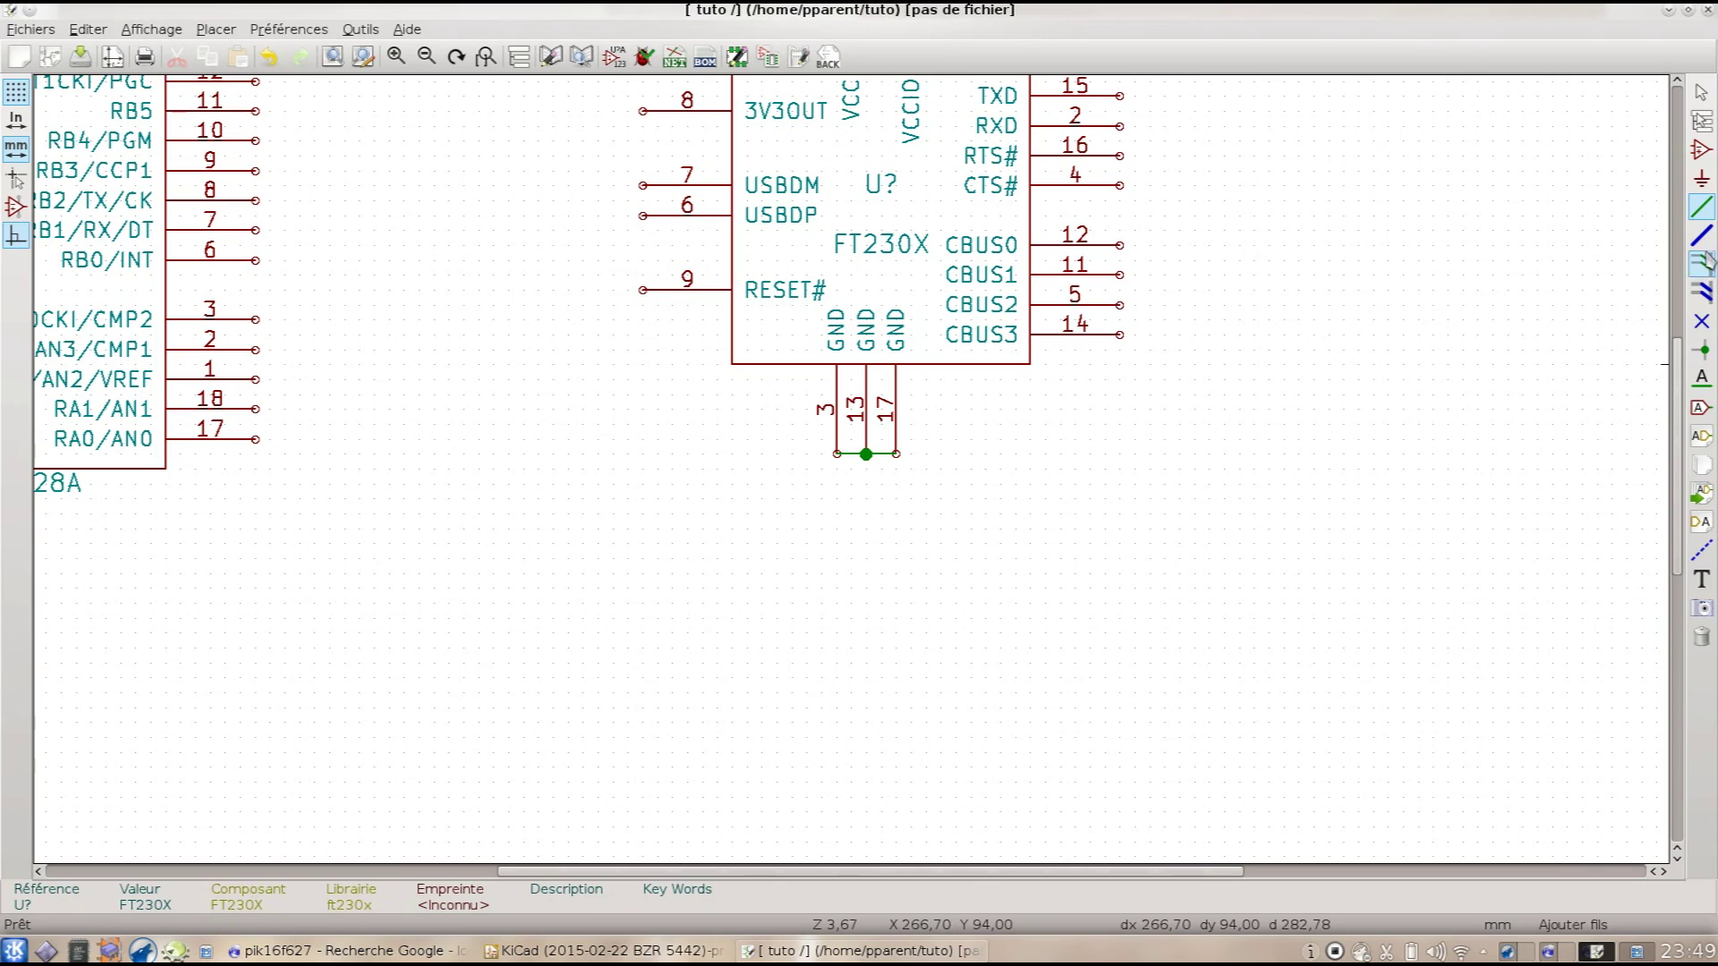
left_click(1702, 351)
left_click(836, 454)
left_click(896, 454)
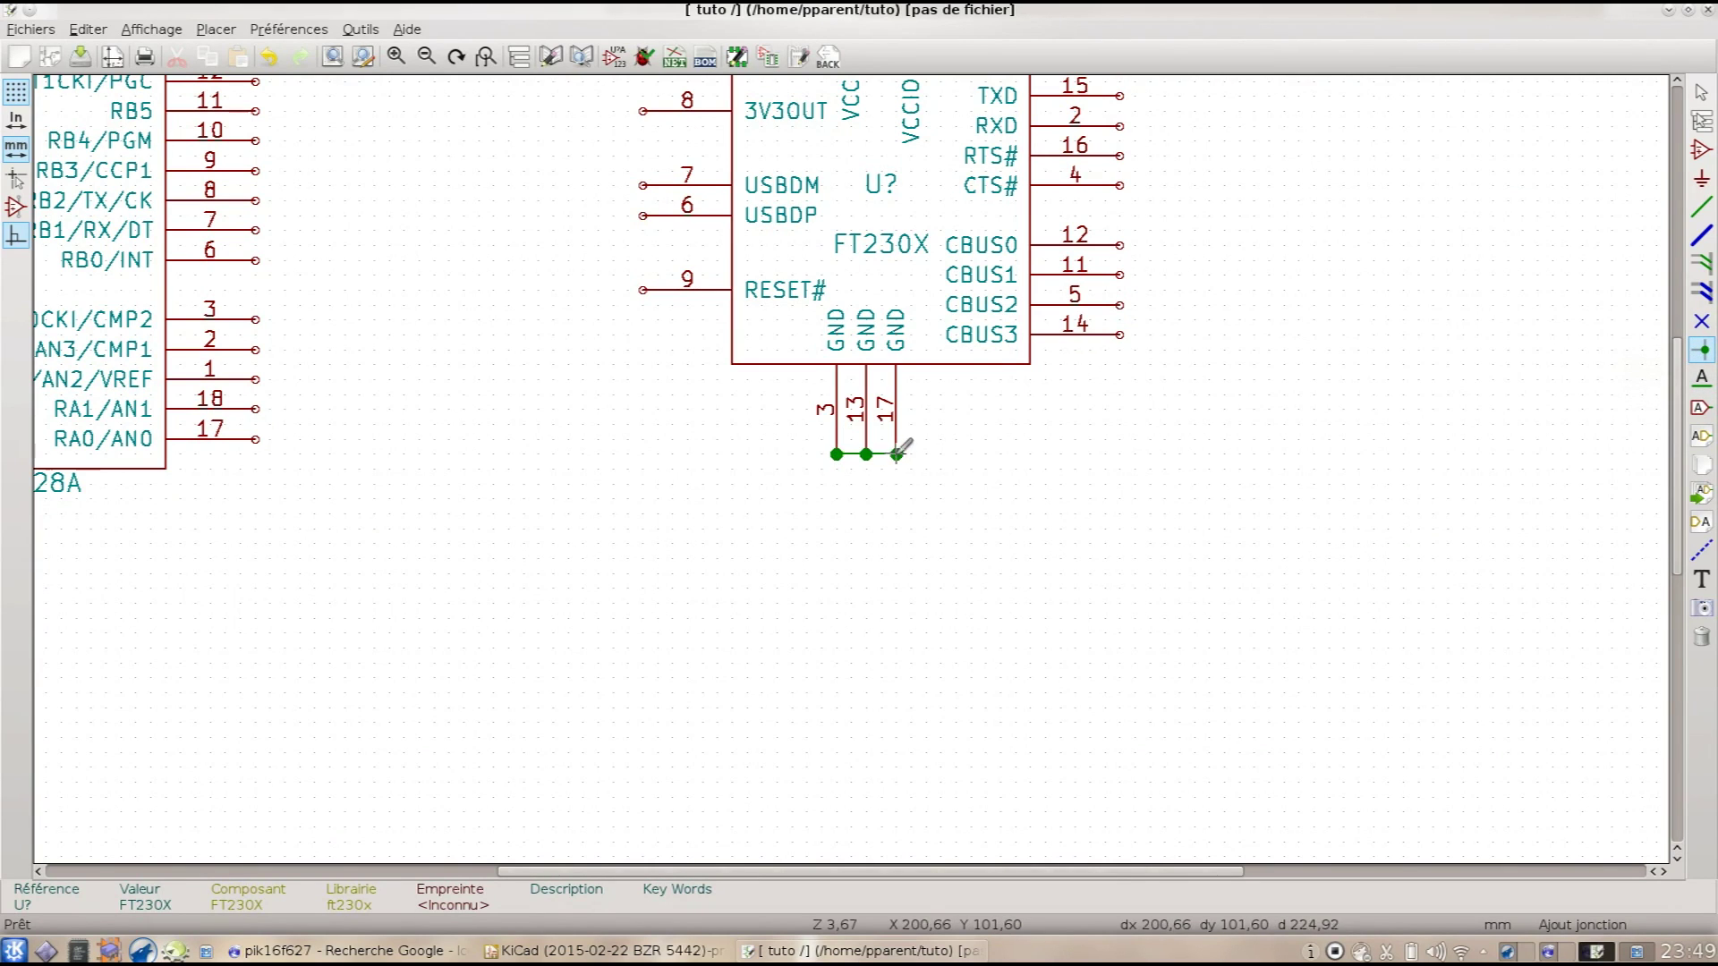
Step: Draw a vertical wire along the pin ends of the FT230X from CBUS3 to CBUS0
left_click(1701, 207)
left_click(1120, 334)
left_click(1119, 244)
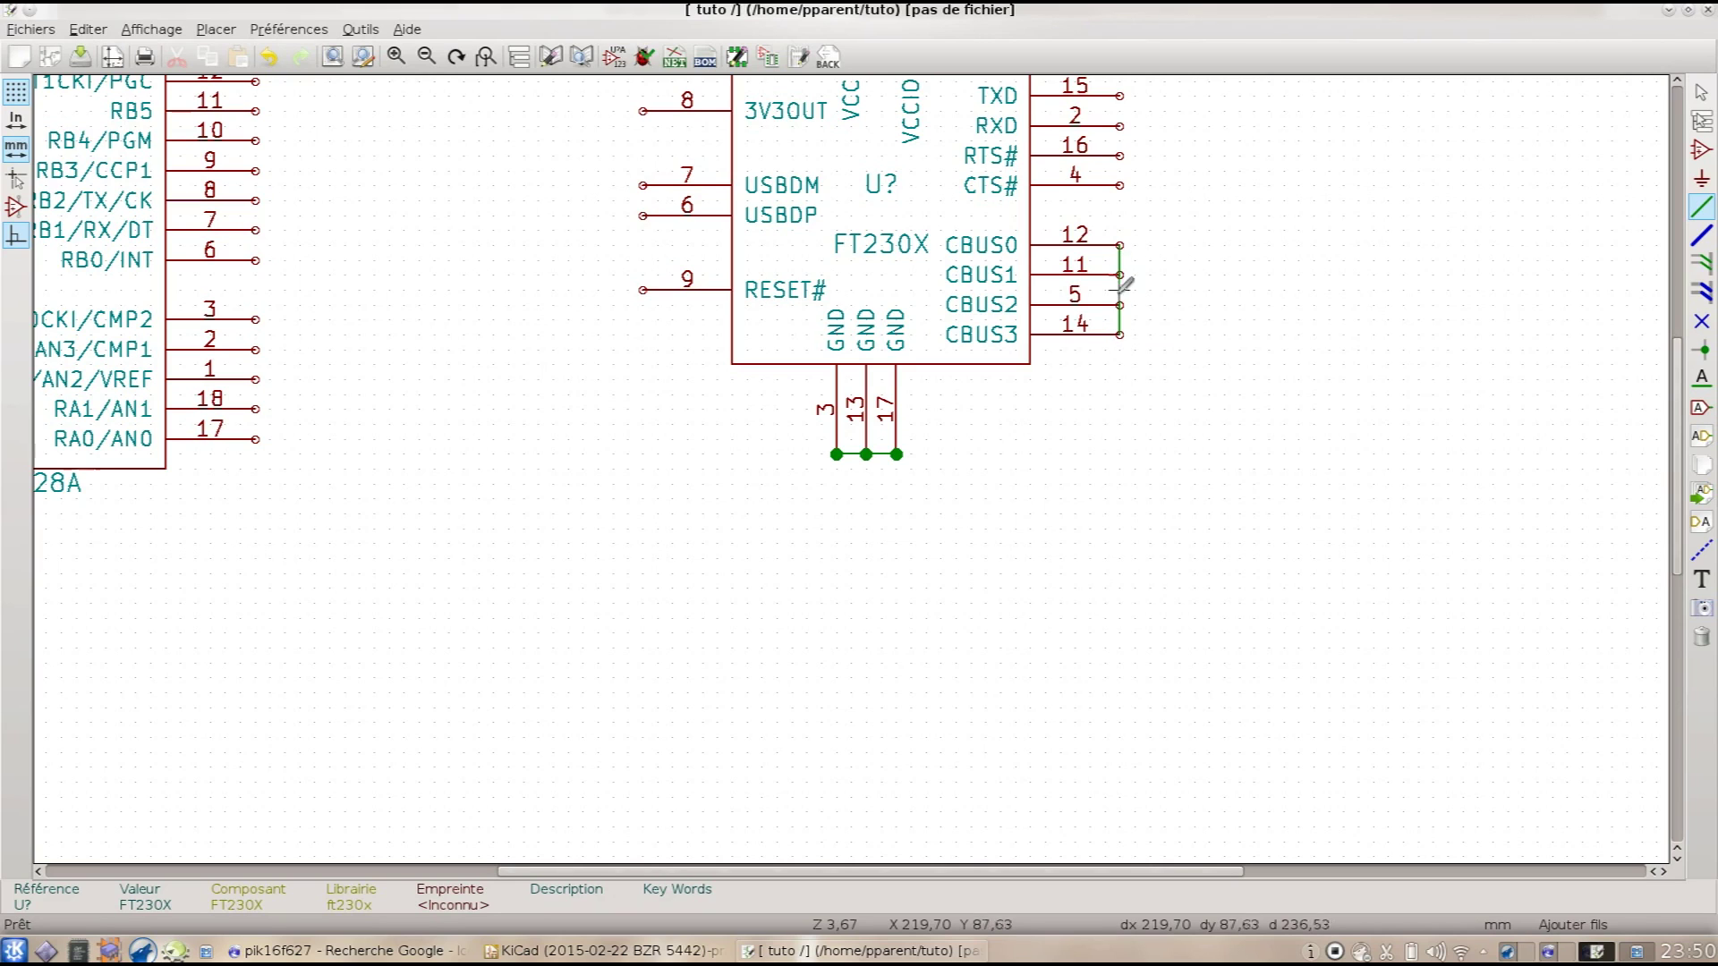
left_click(1120, 247)
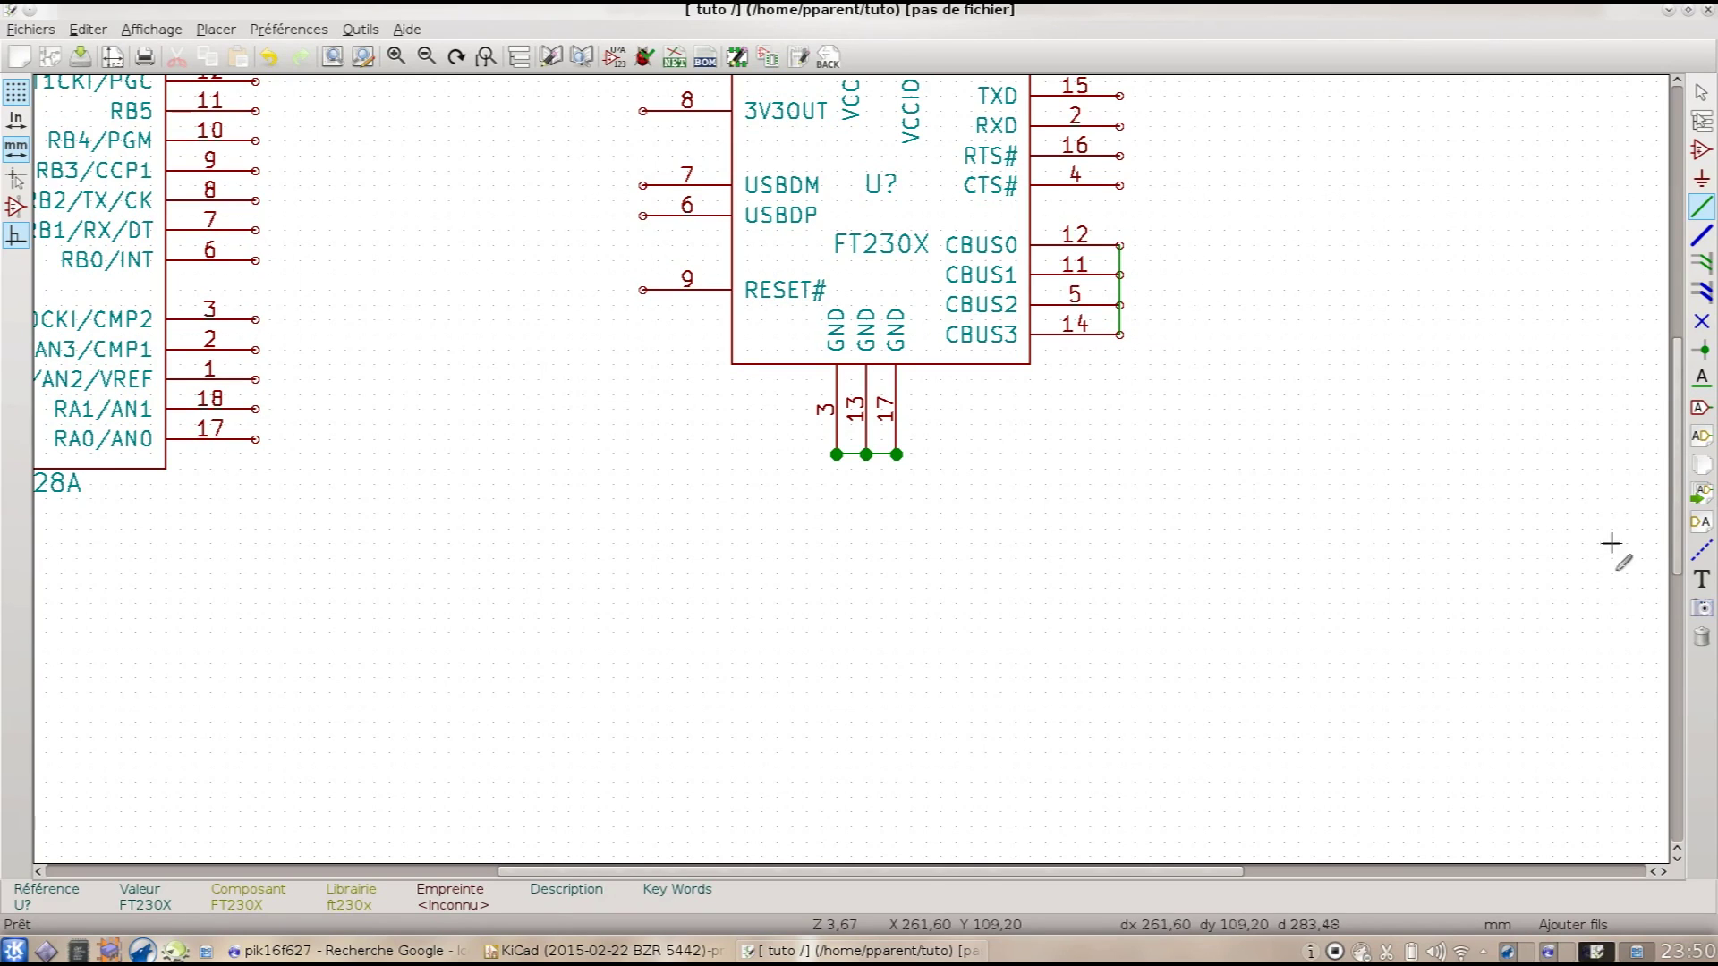
Step: Delete the vertical wire running along the FT230X's CBUS pins, keeping the component itself
left_click(1701, 636)
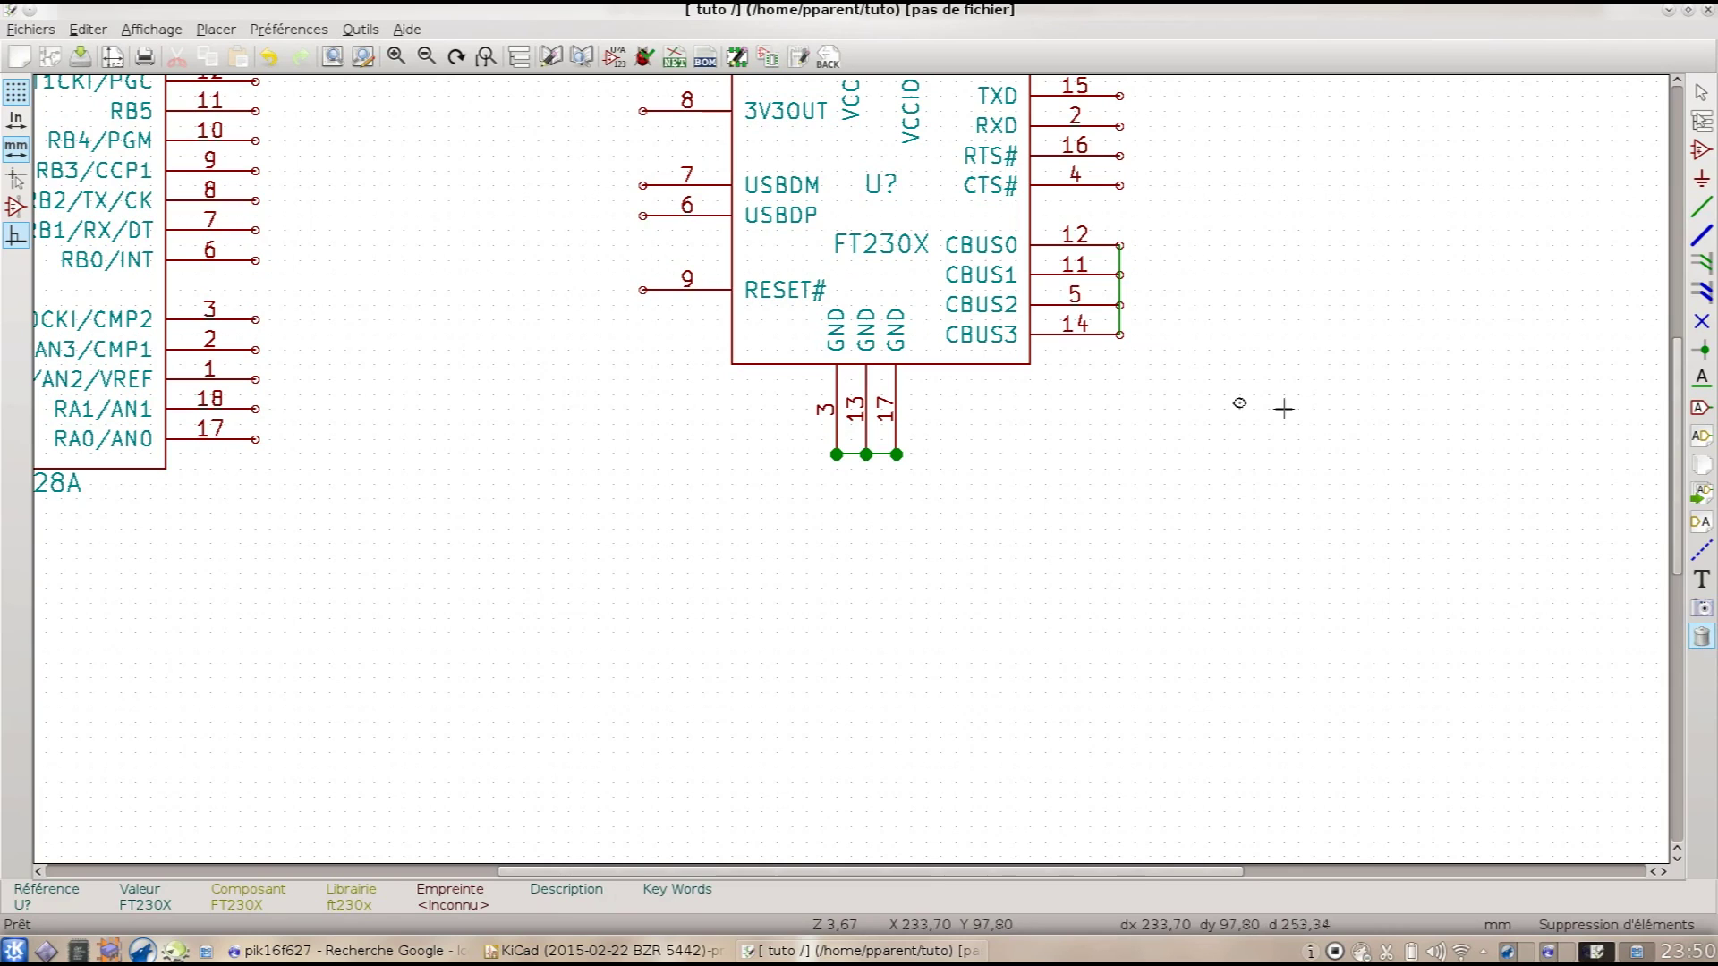
left_click(1118, 285)
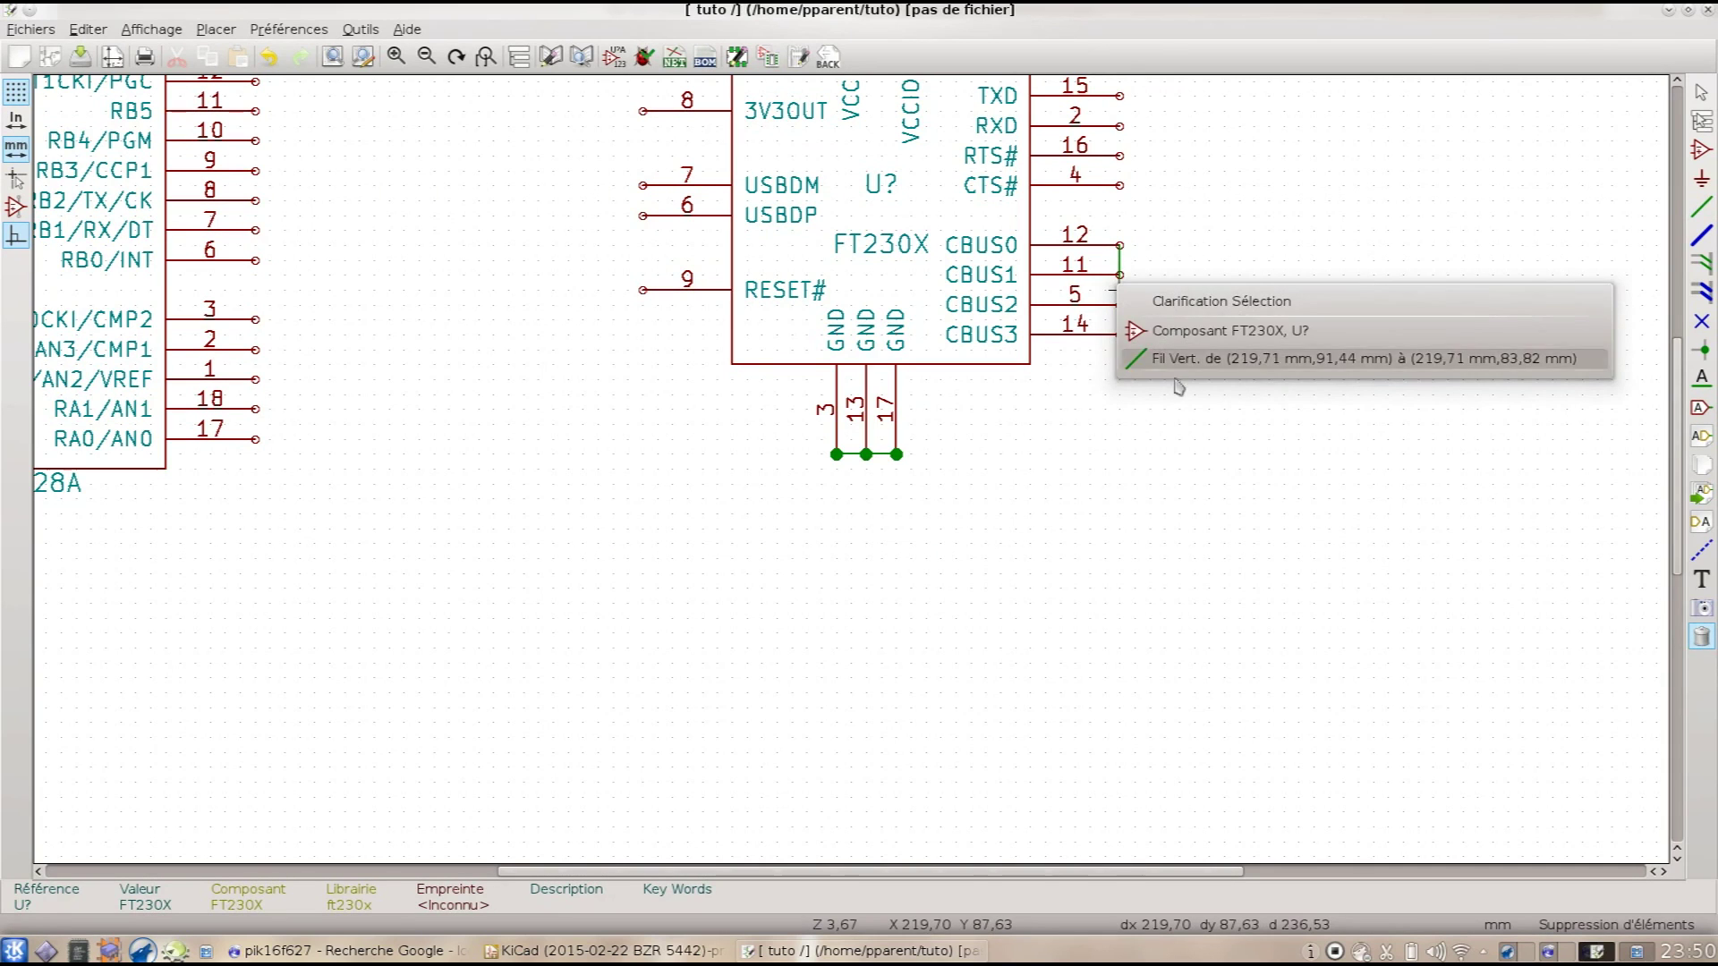
left_click(1174, 368)
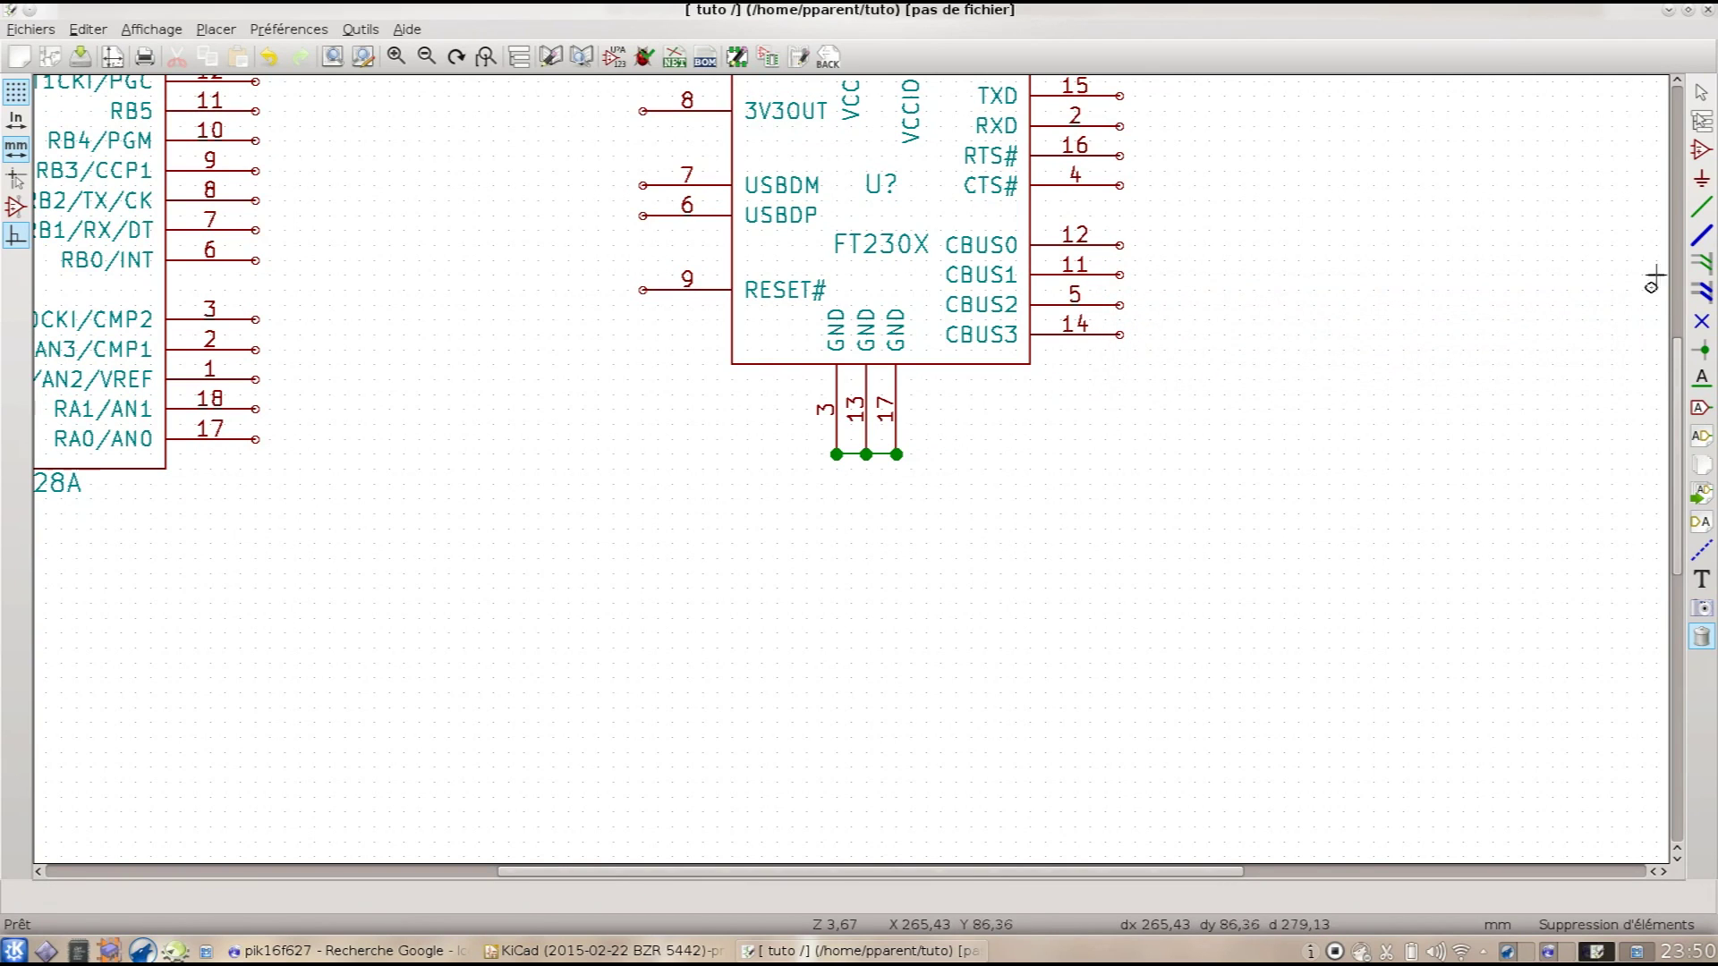
Step: Draw a short wire downwards from the junction at the FT230X's GND pin 13, ending in free space
left_click(1702, 210)
left_click(866, 456)
double_click(866, 499)
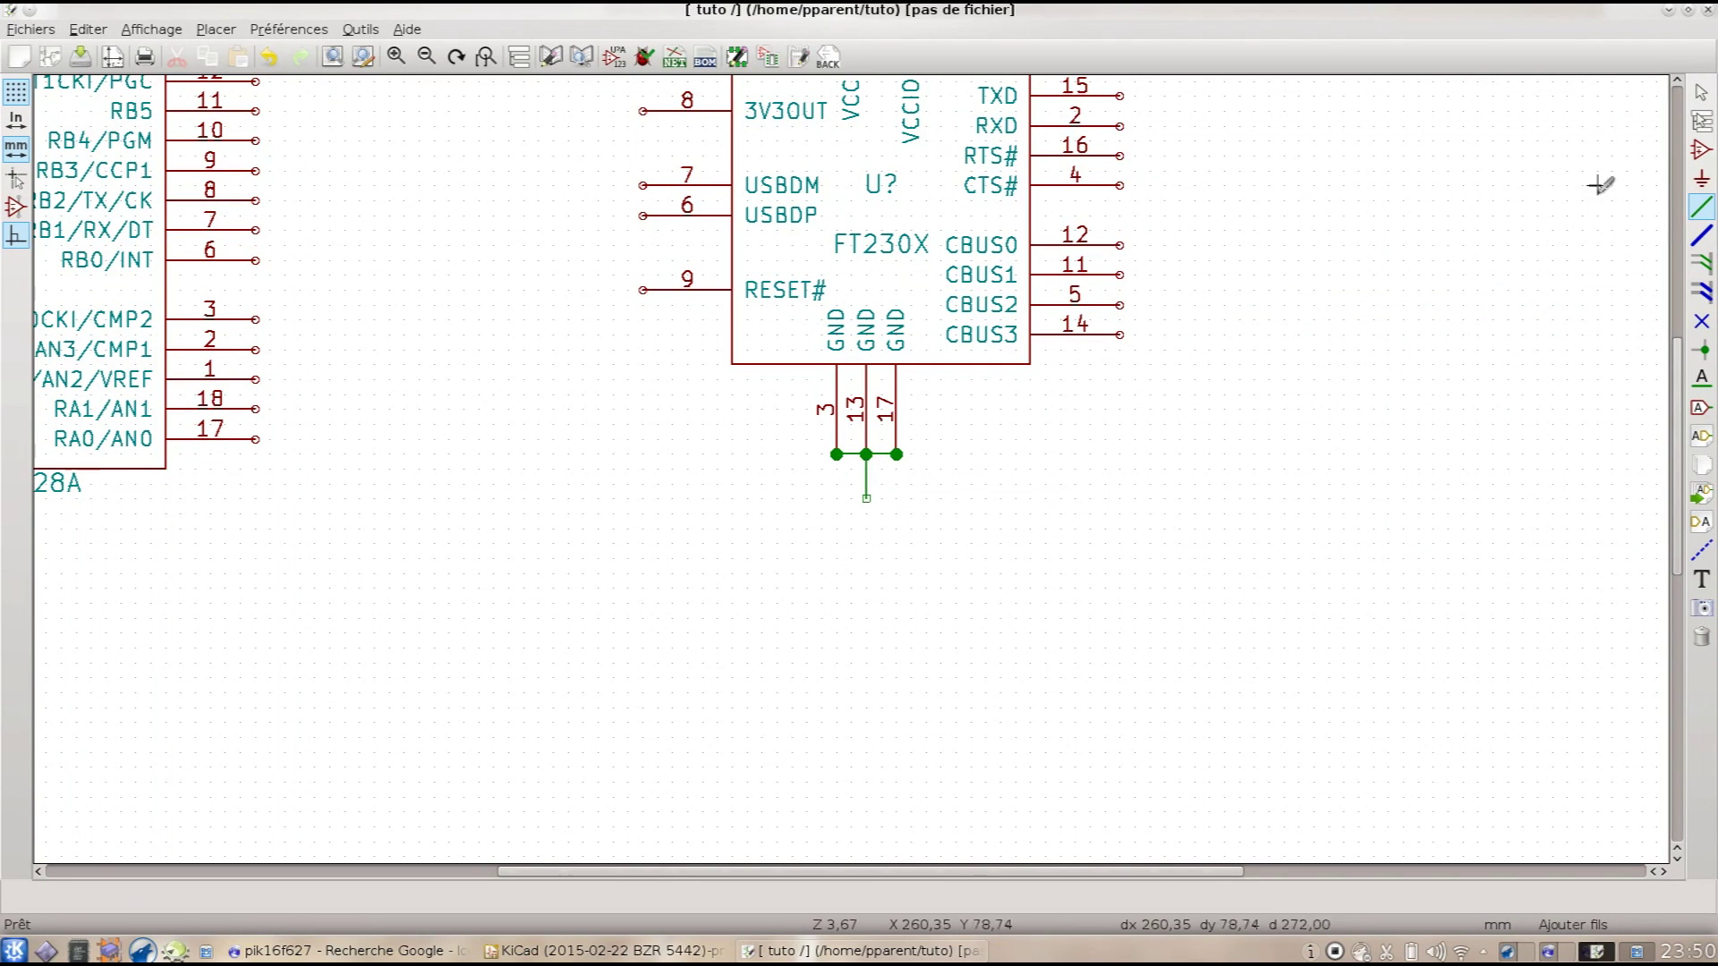
Step: Place a GND power symbol just below the FT230X's ground wire and connect it to that wire
left_click(1707, 182)
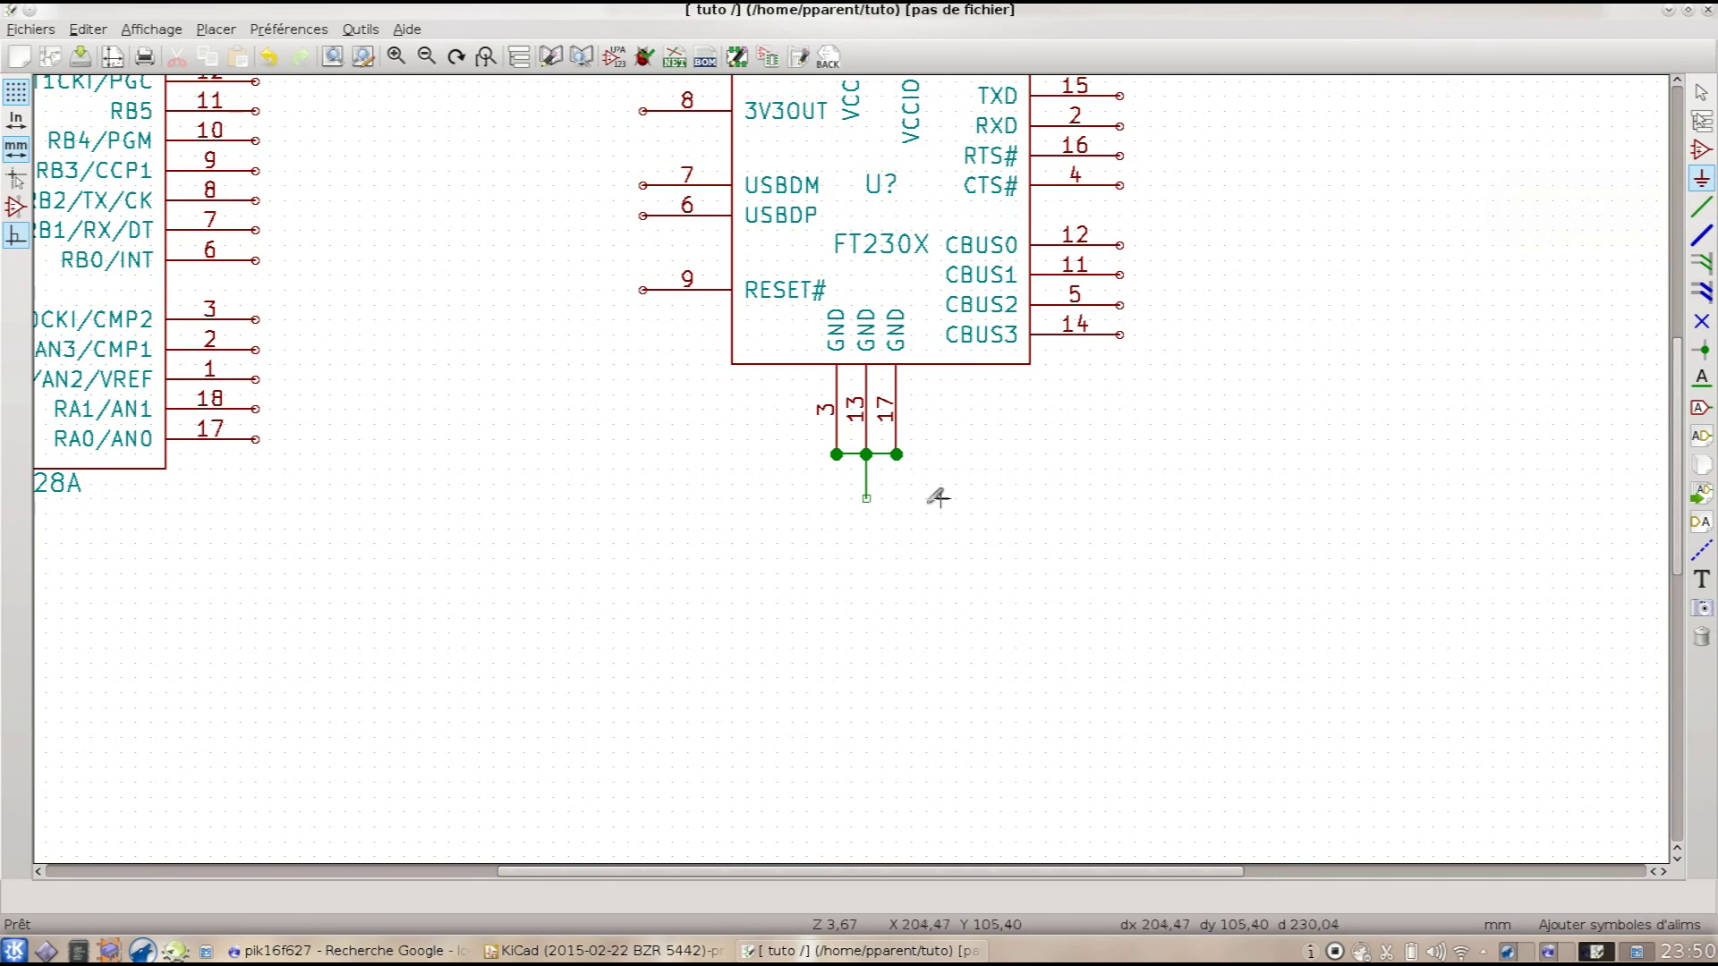
left_click(863, 544)
type("GND")
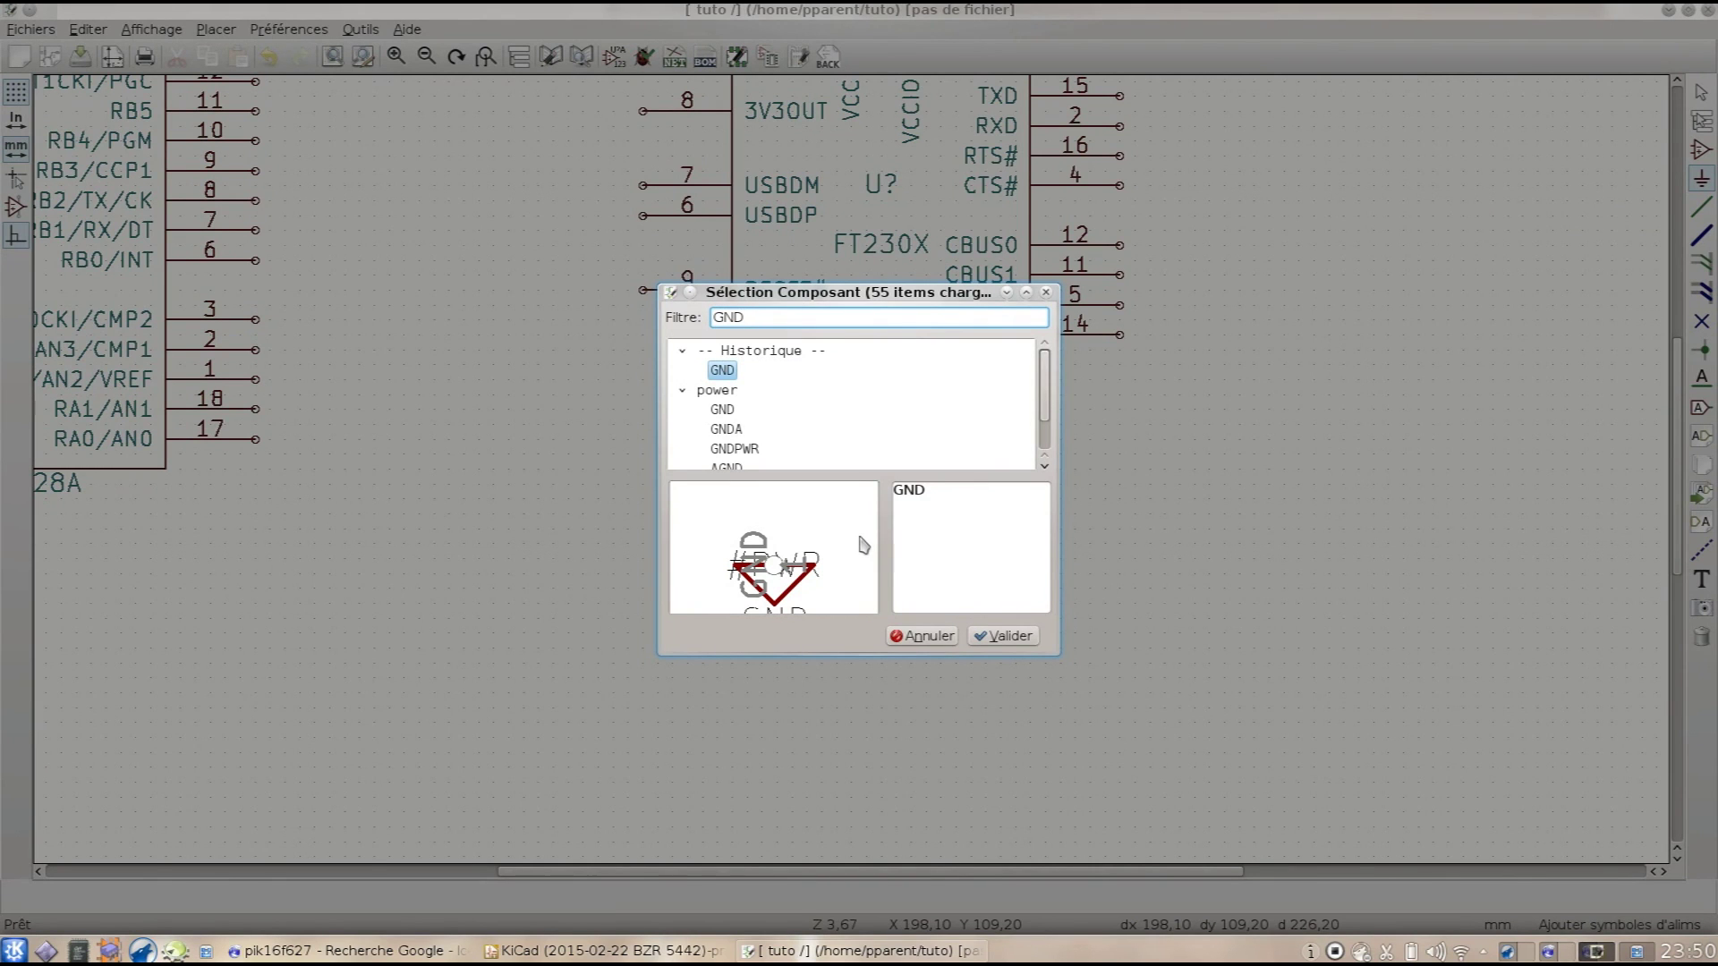
key("Return")
left_click(868, 517)
left_click(1702, 207)
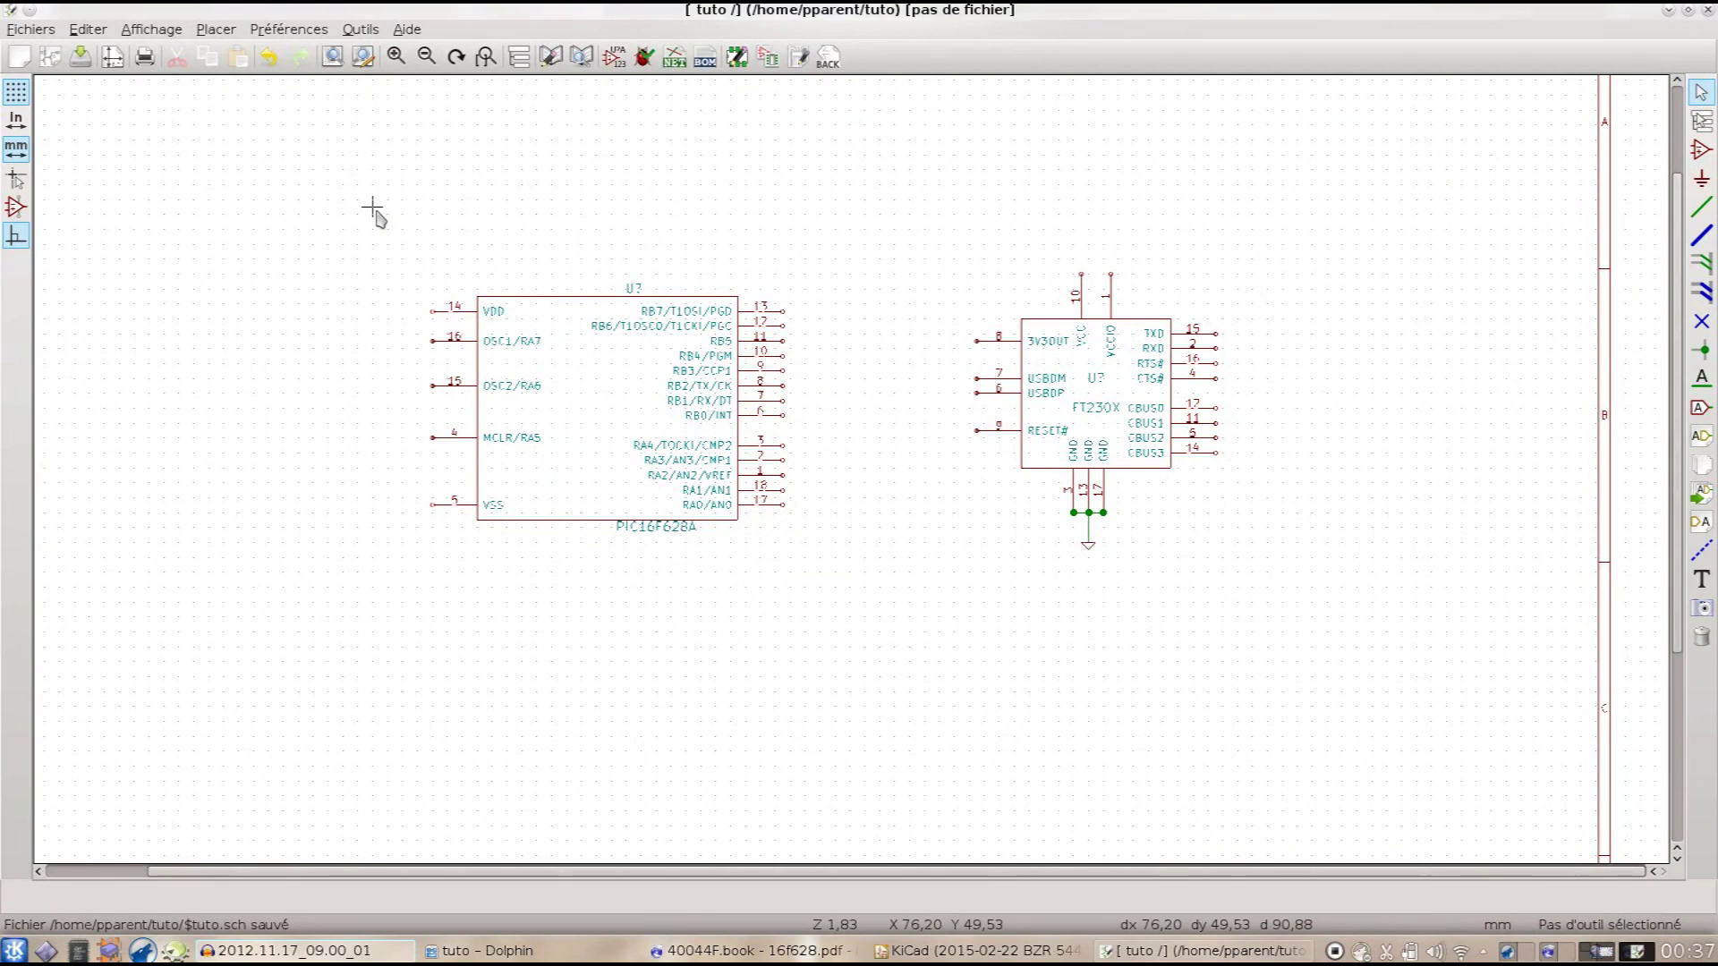
Step: Move the PIC16F628A as a block to the left, further away from the FT230X and roughly level with it
left_click_drag(372, 207, 904, 618)
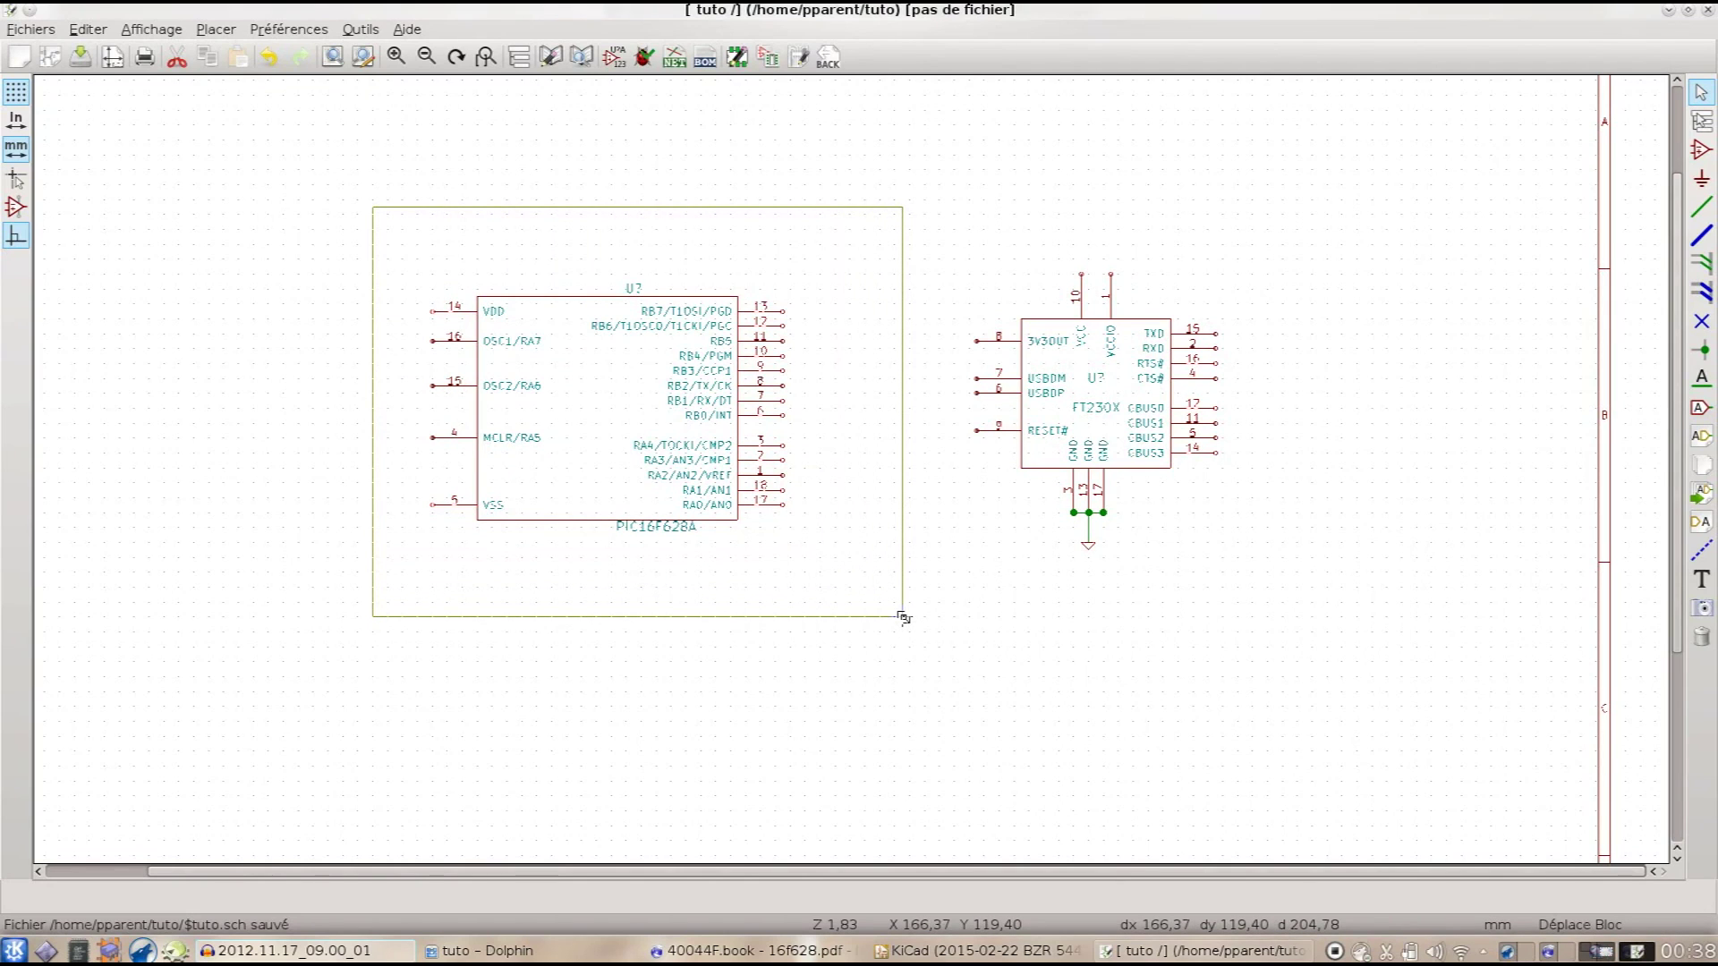
left_click_drag(903, 617, 909, 625)
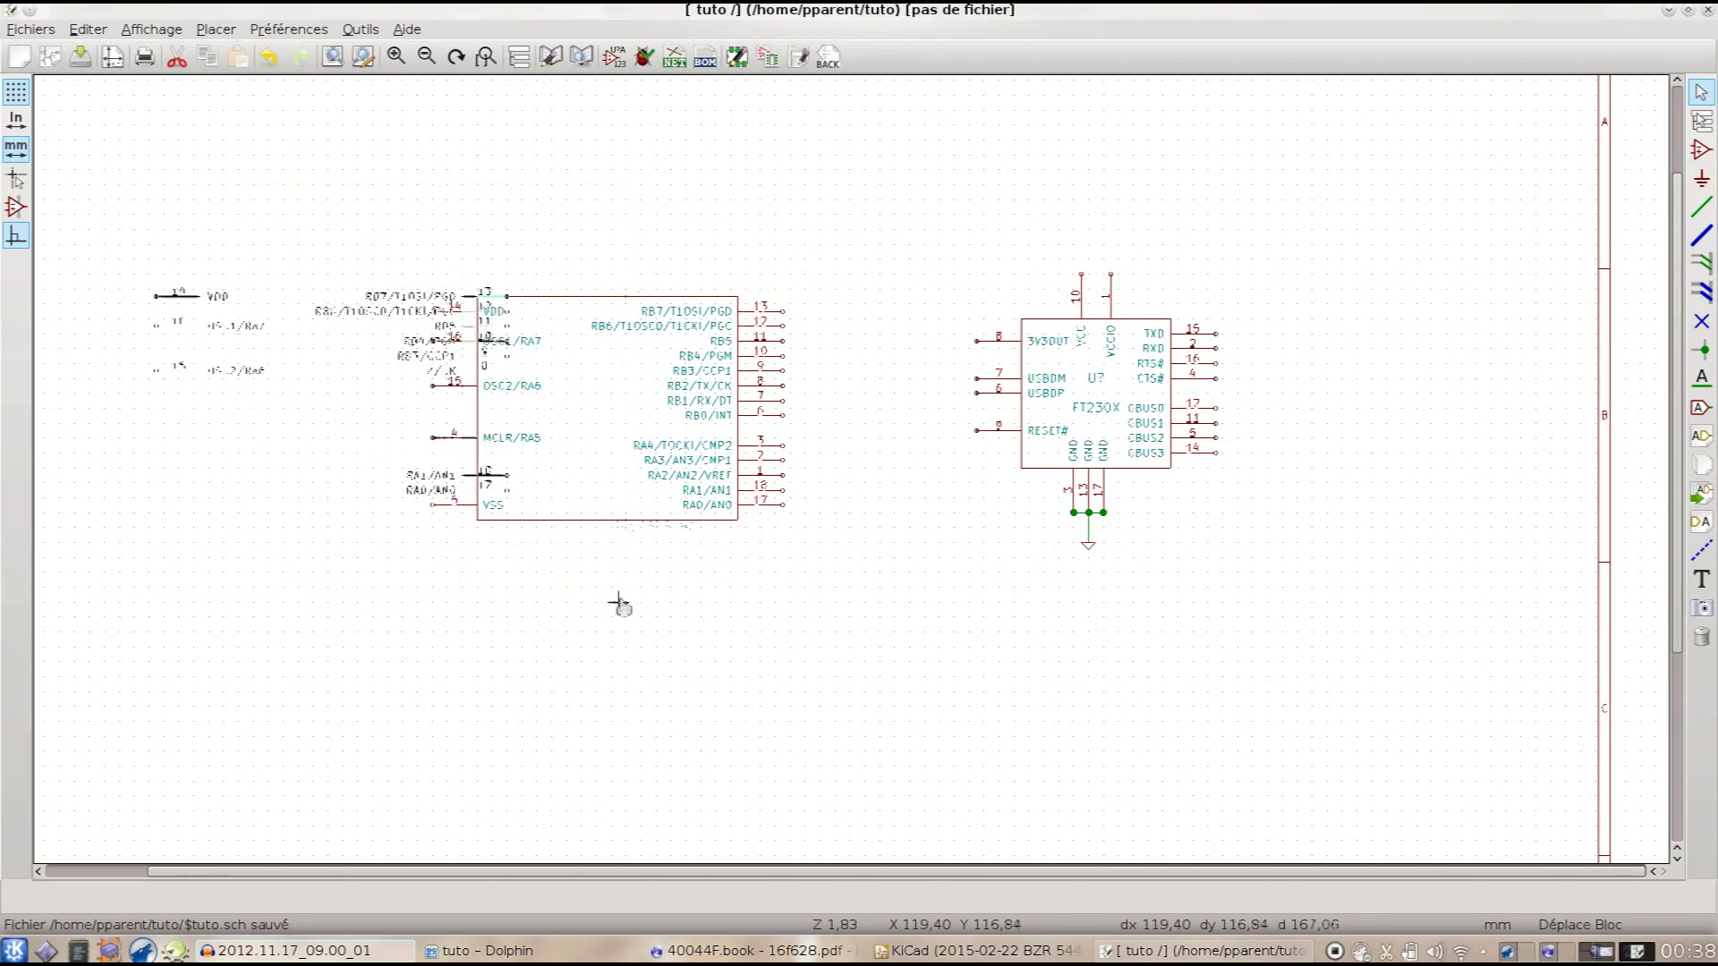
left_click(855, 477)
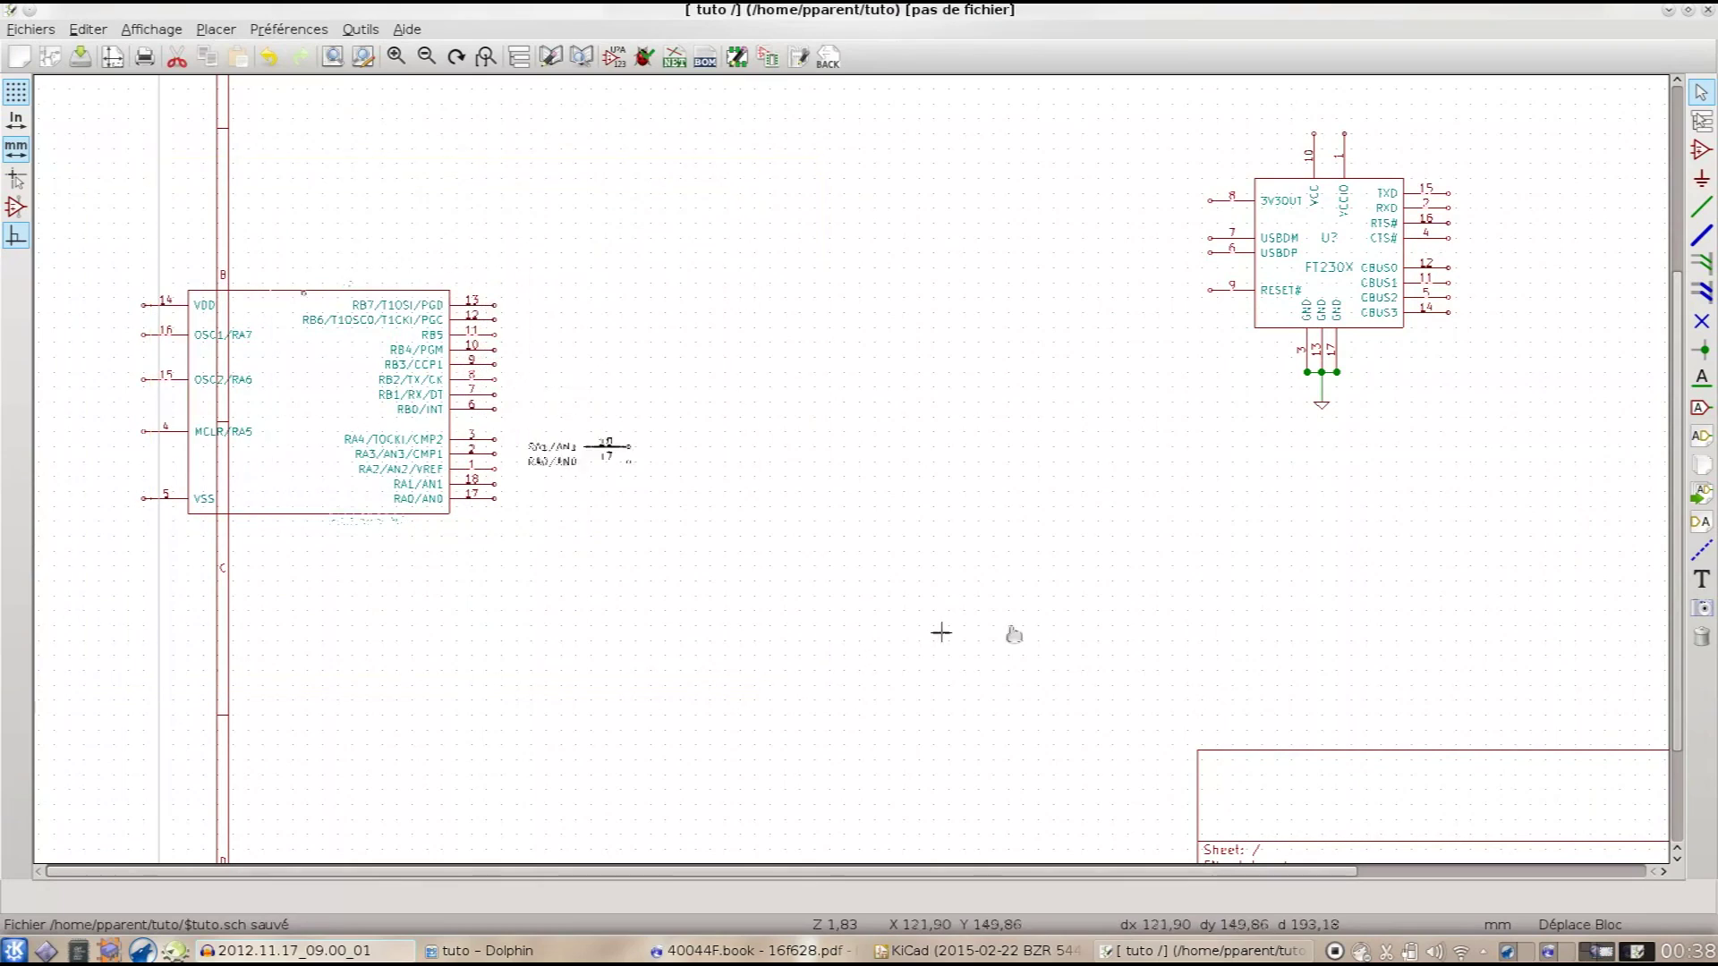
left_click(1047, 599)
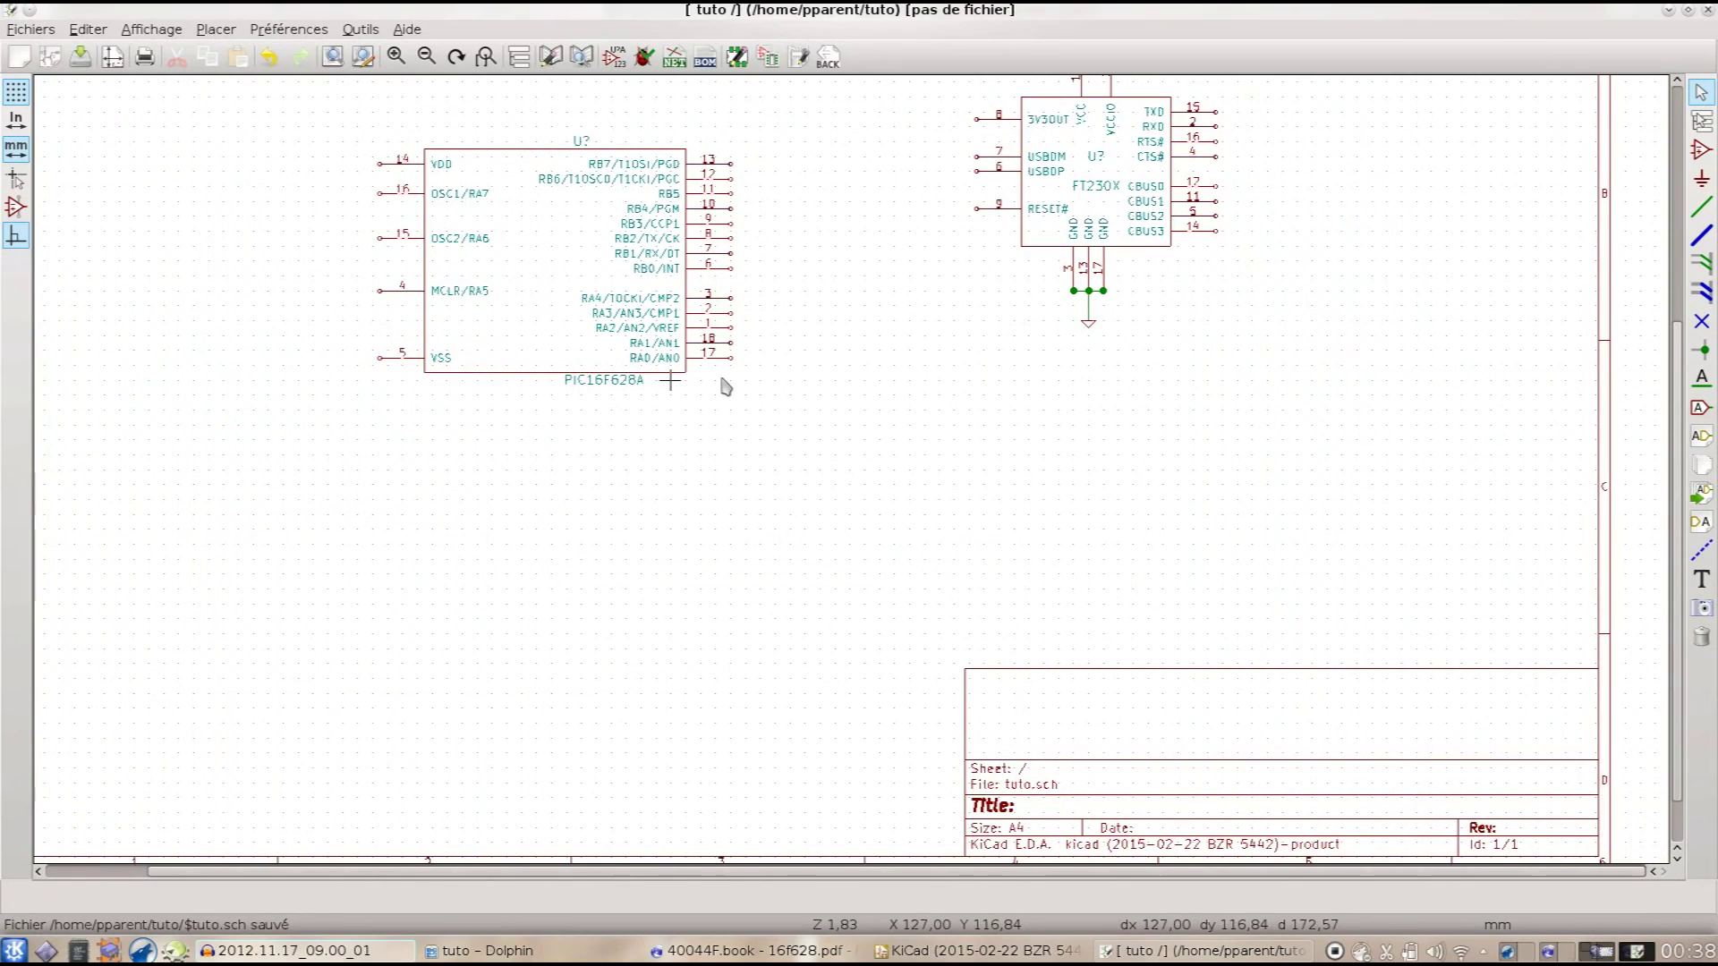
key("Home")
left_click_drag(676, 325, 894, 530)
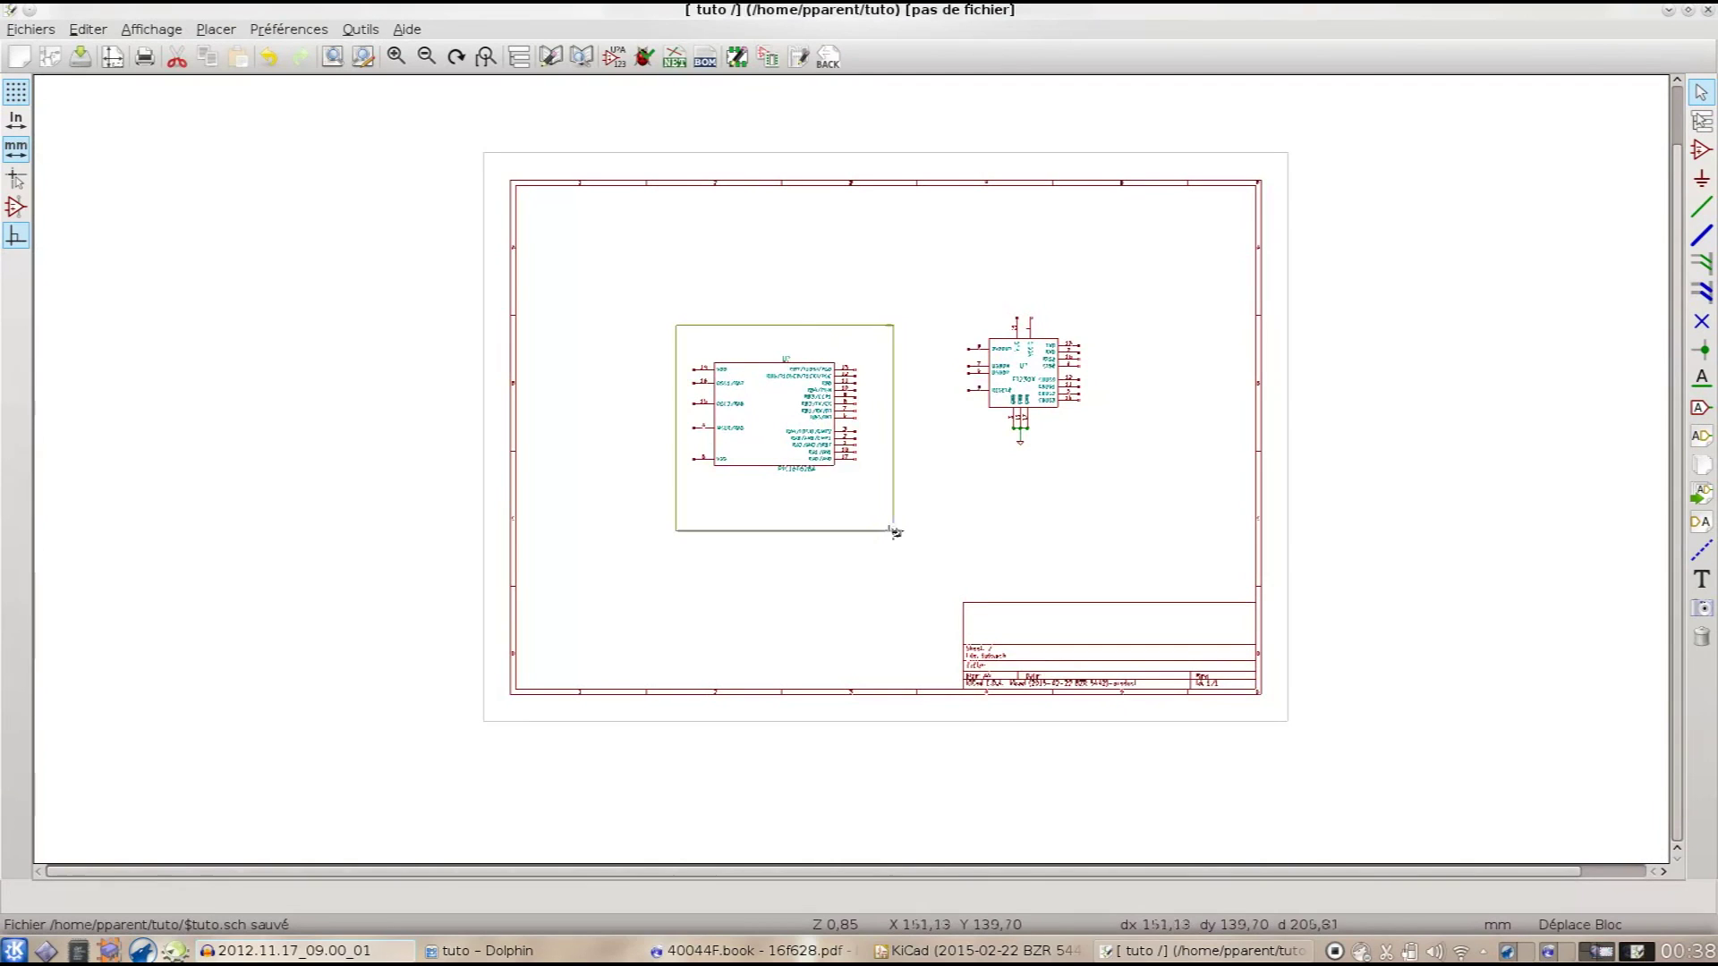
left_click(859, 483)
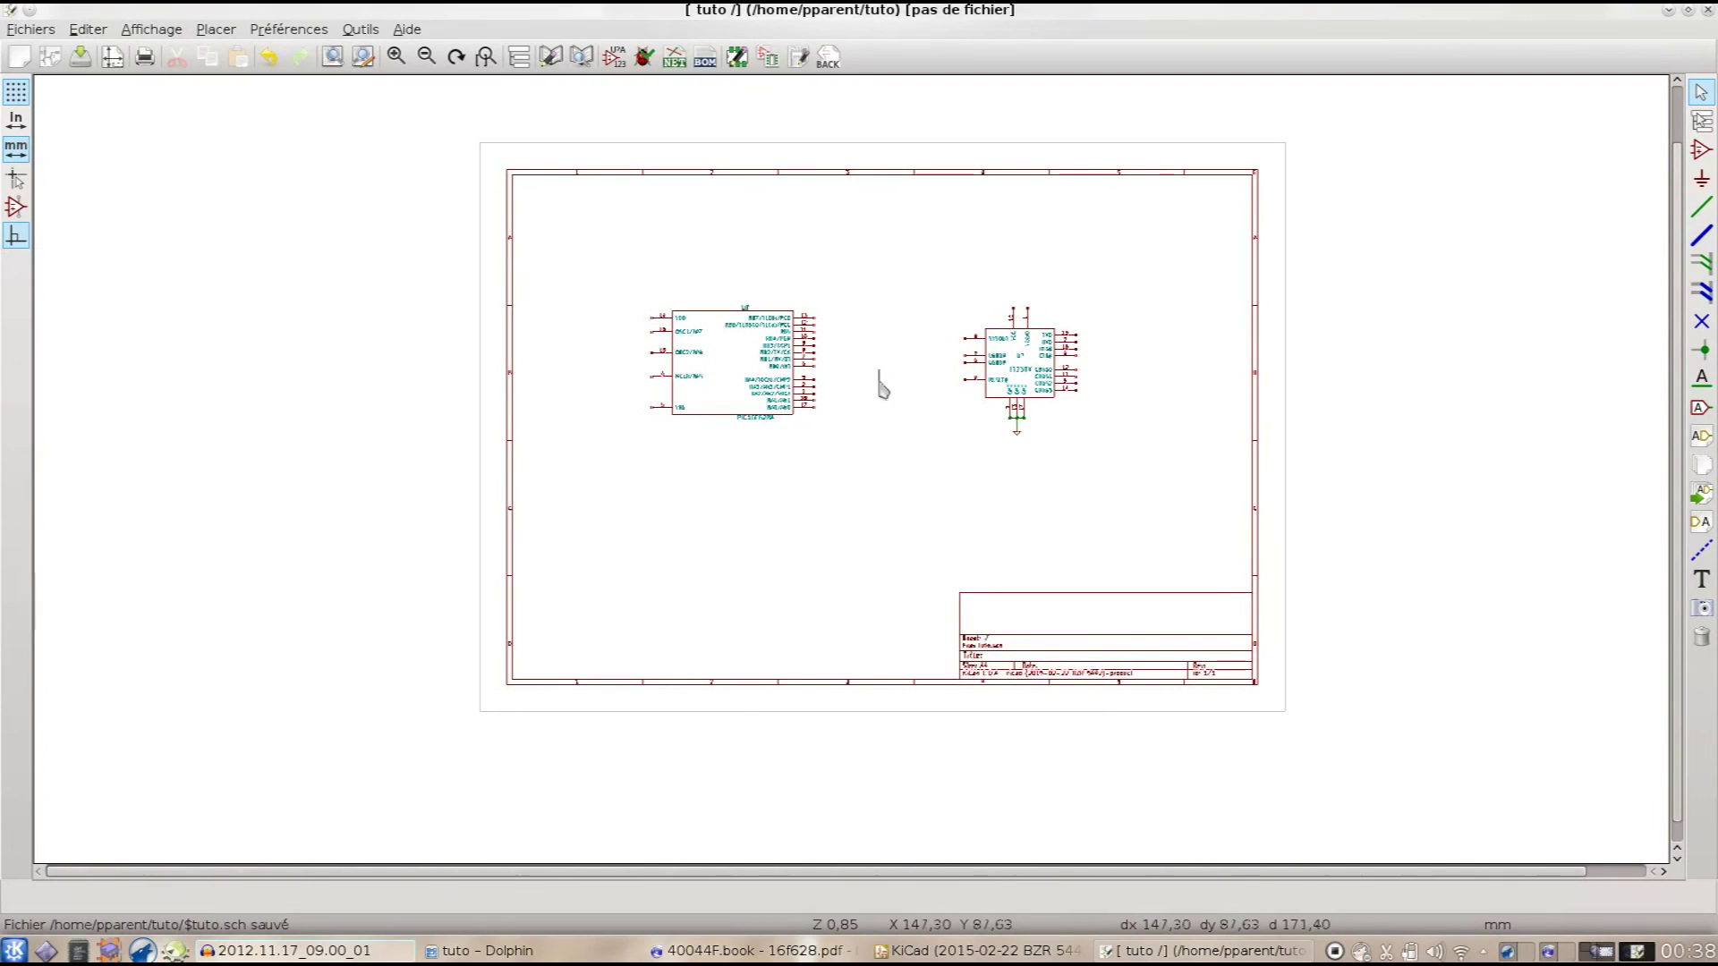
Step: Draw a horizontal wire about 11 mm long outwards from the FT230X's TXD pin 15, ending in free space
scroll(890, 388, "up", 1)
scroll(851, 472, "up", 3)
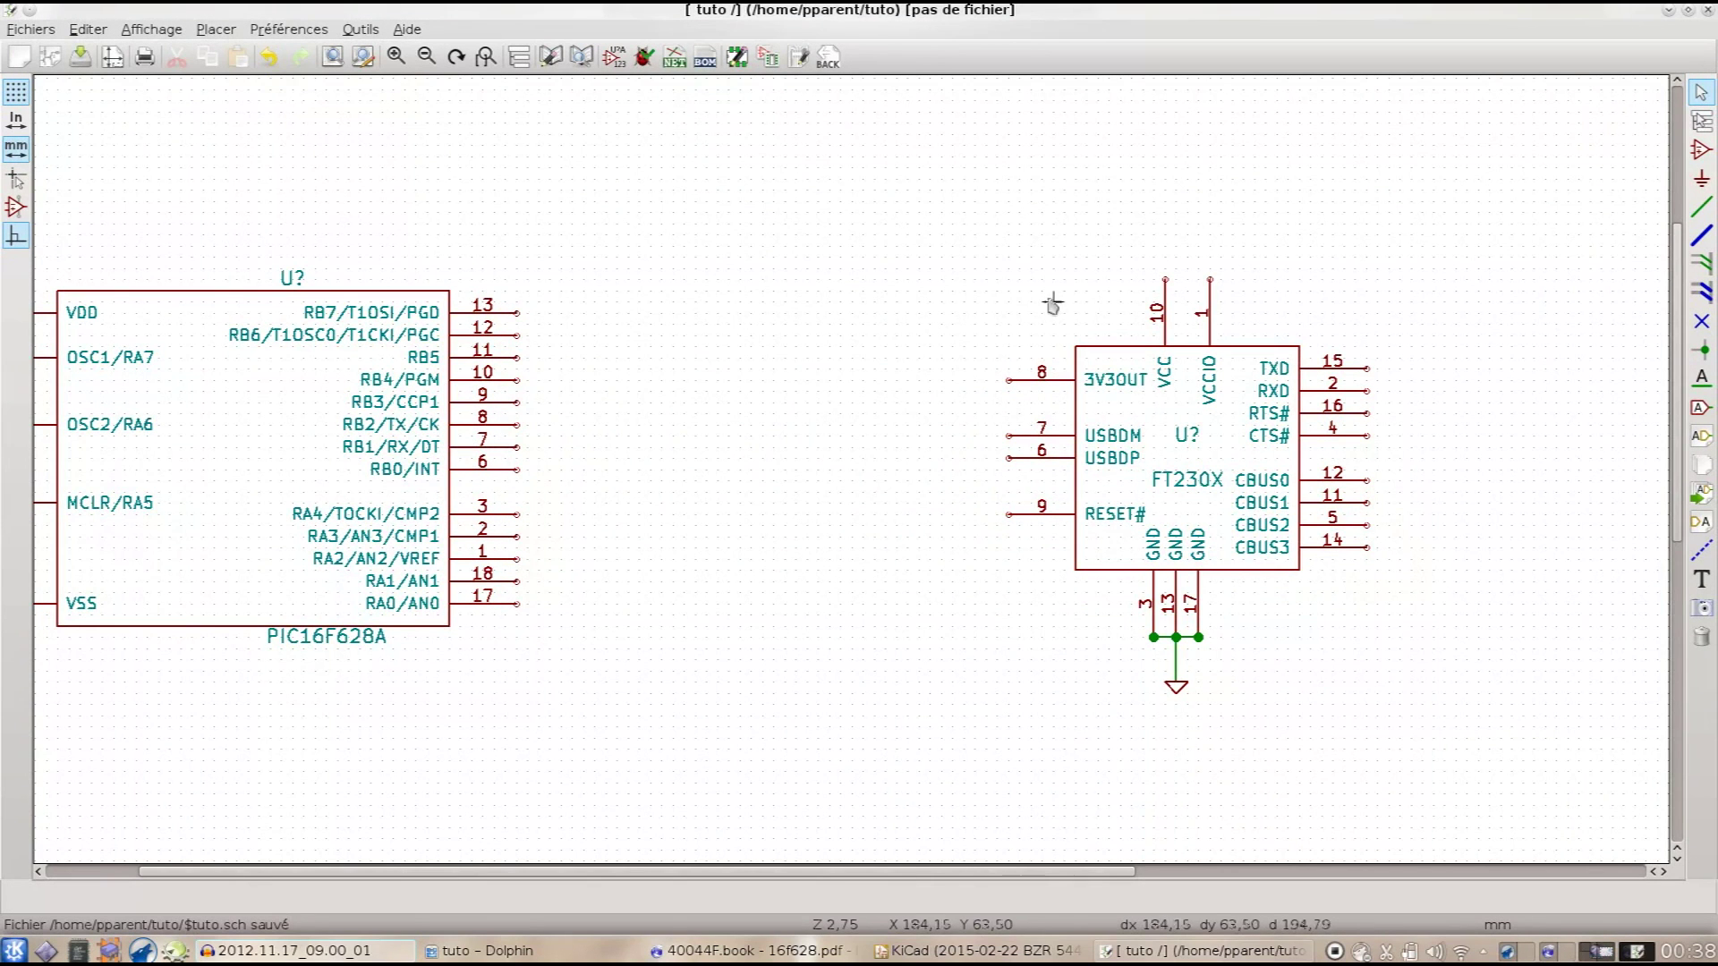
left_click(1701, 206)
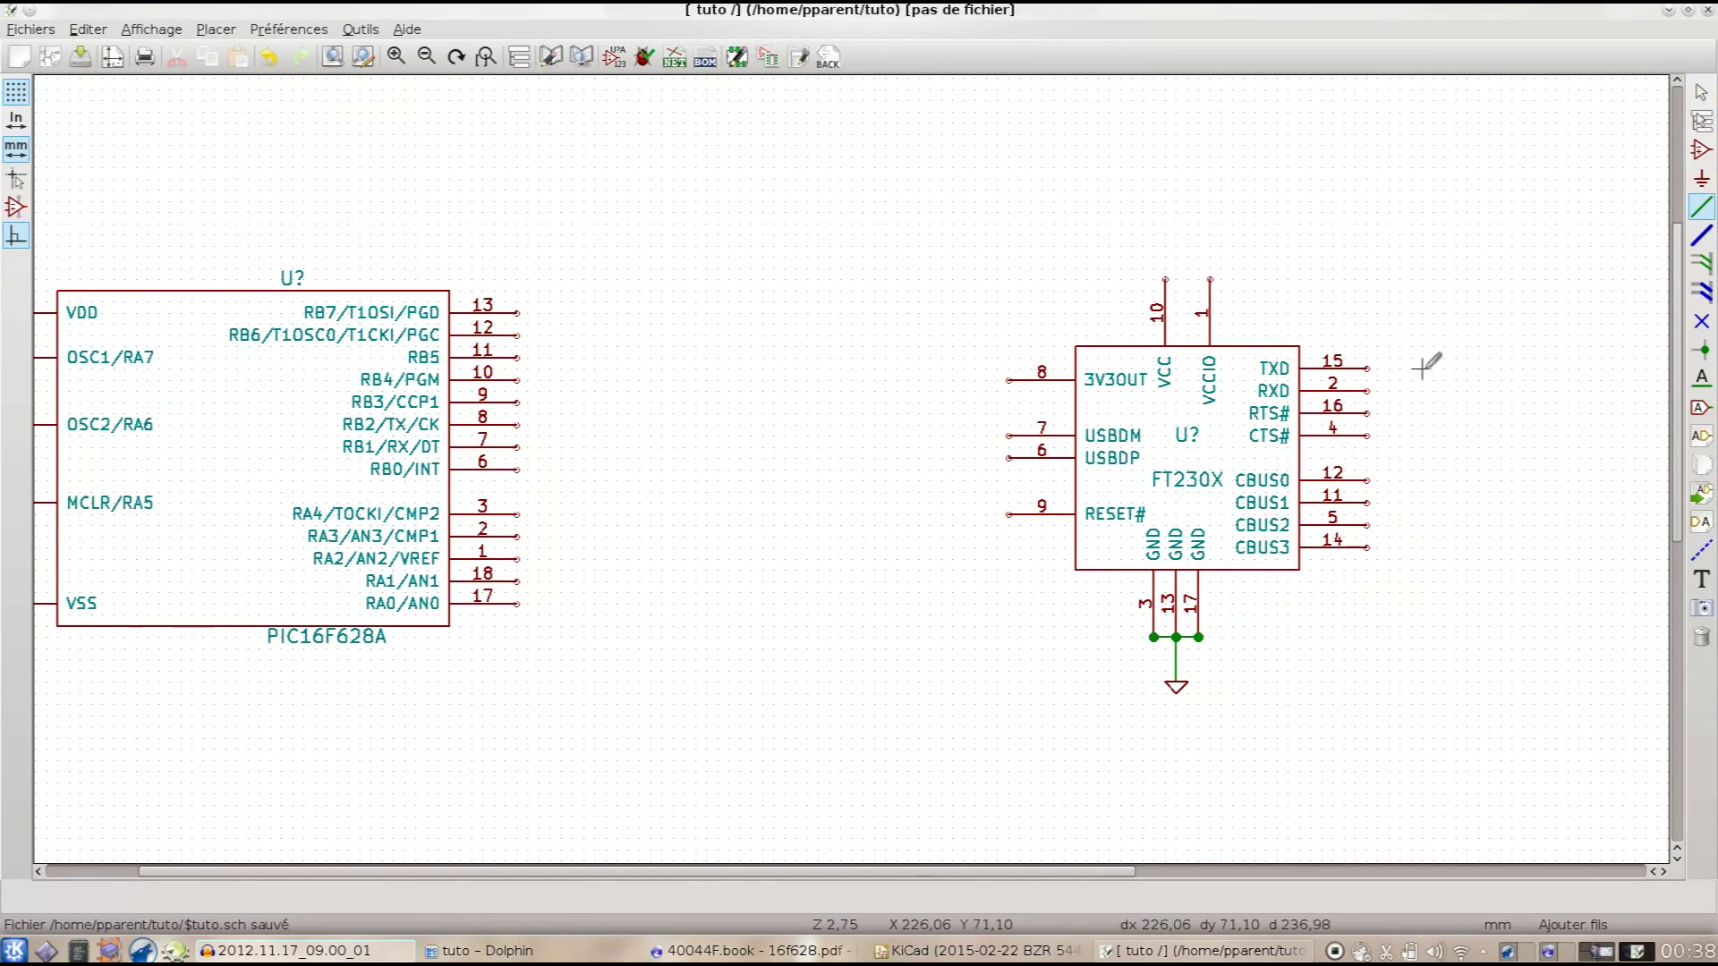
left_click(1329, 367)
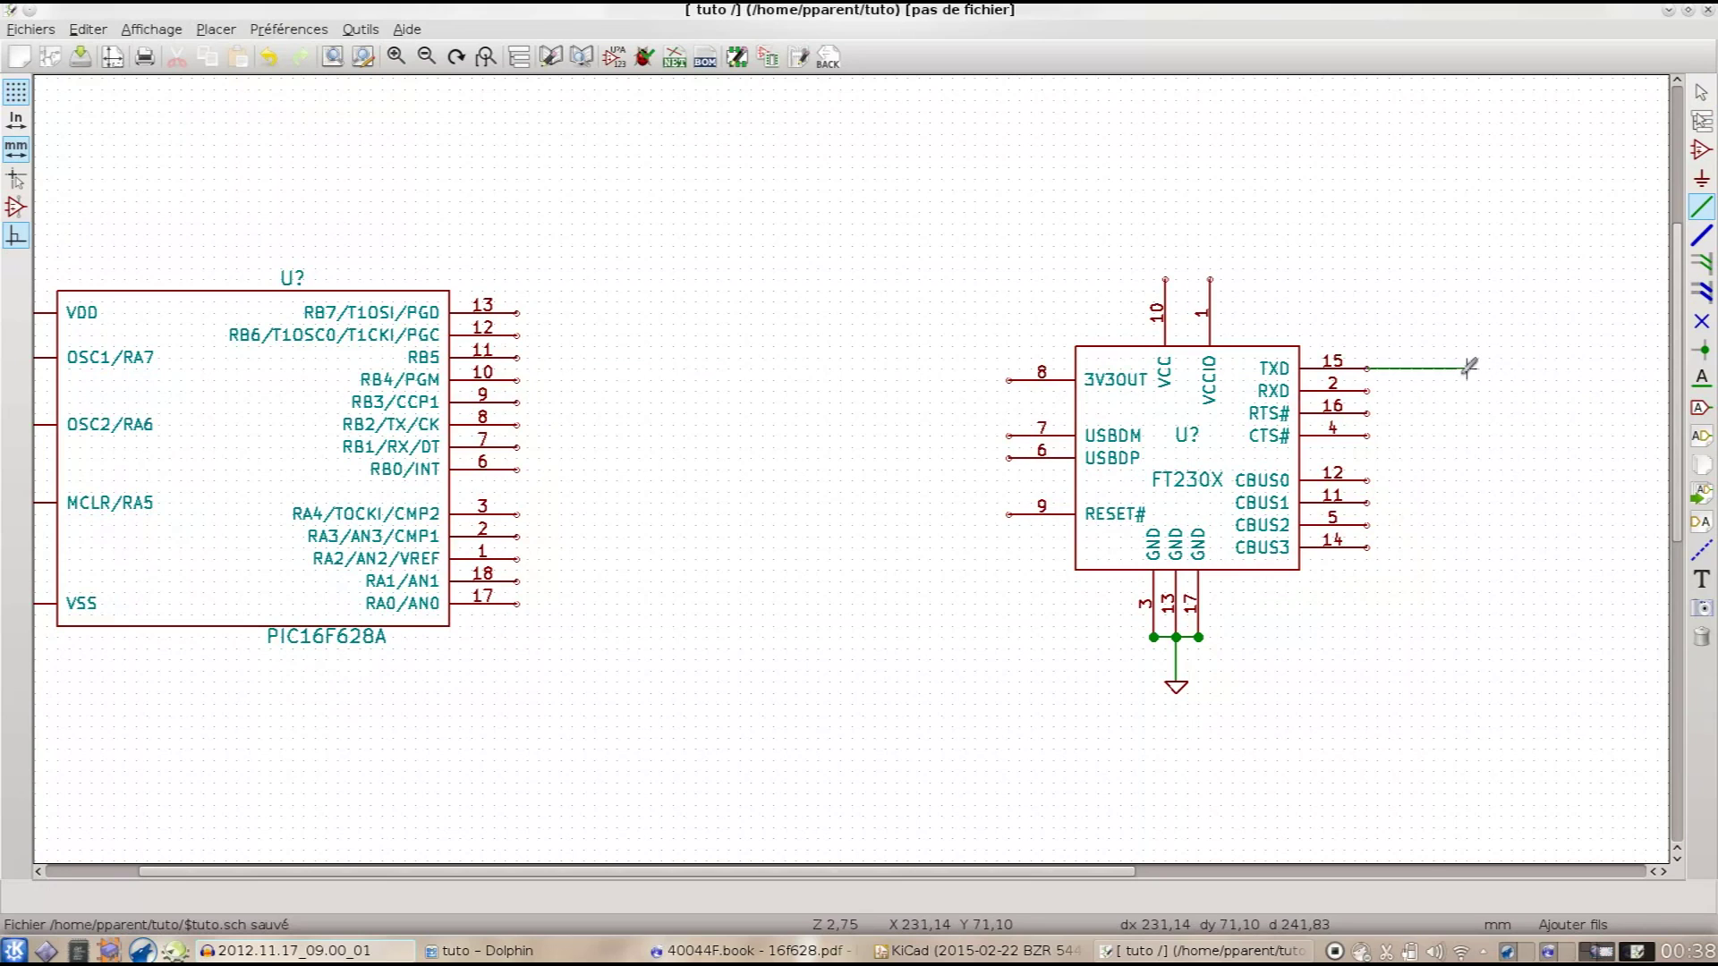
key("F4")
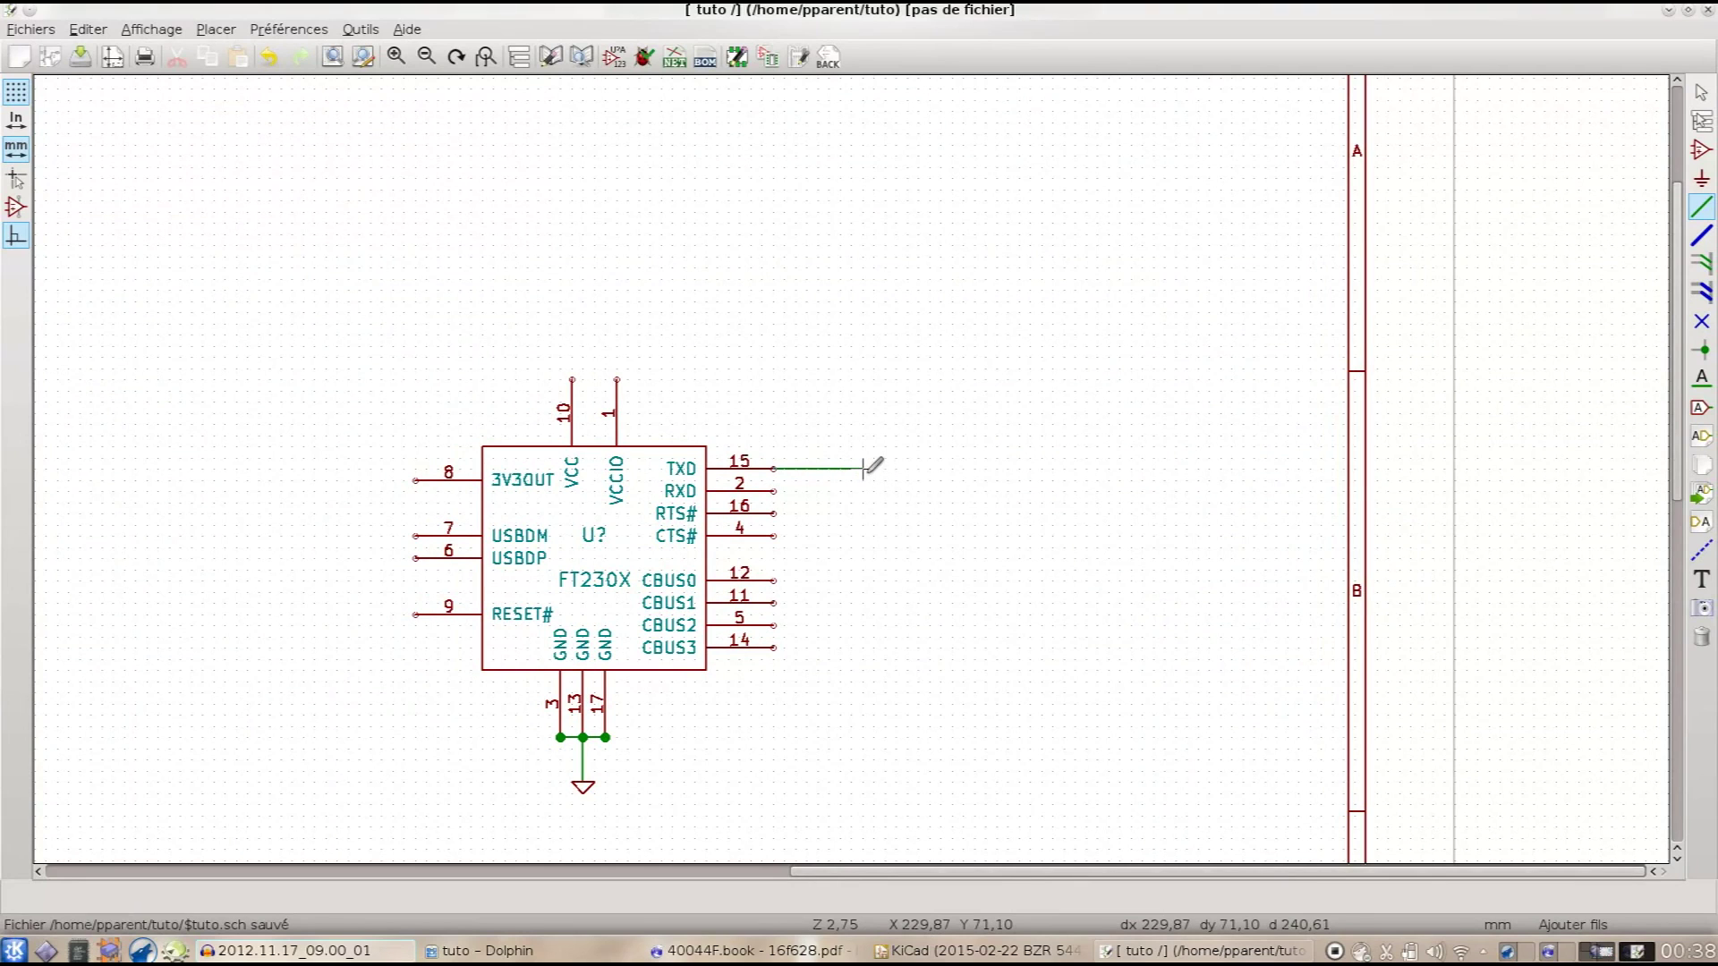
double_click(852, 468)
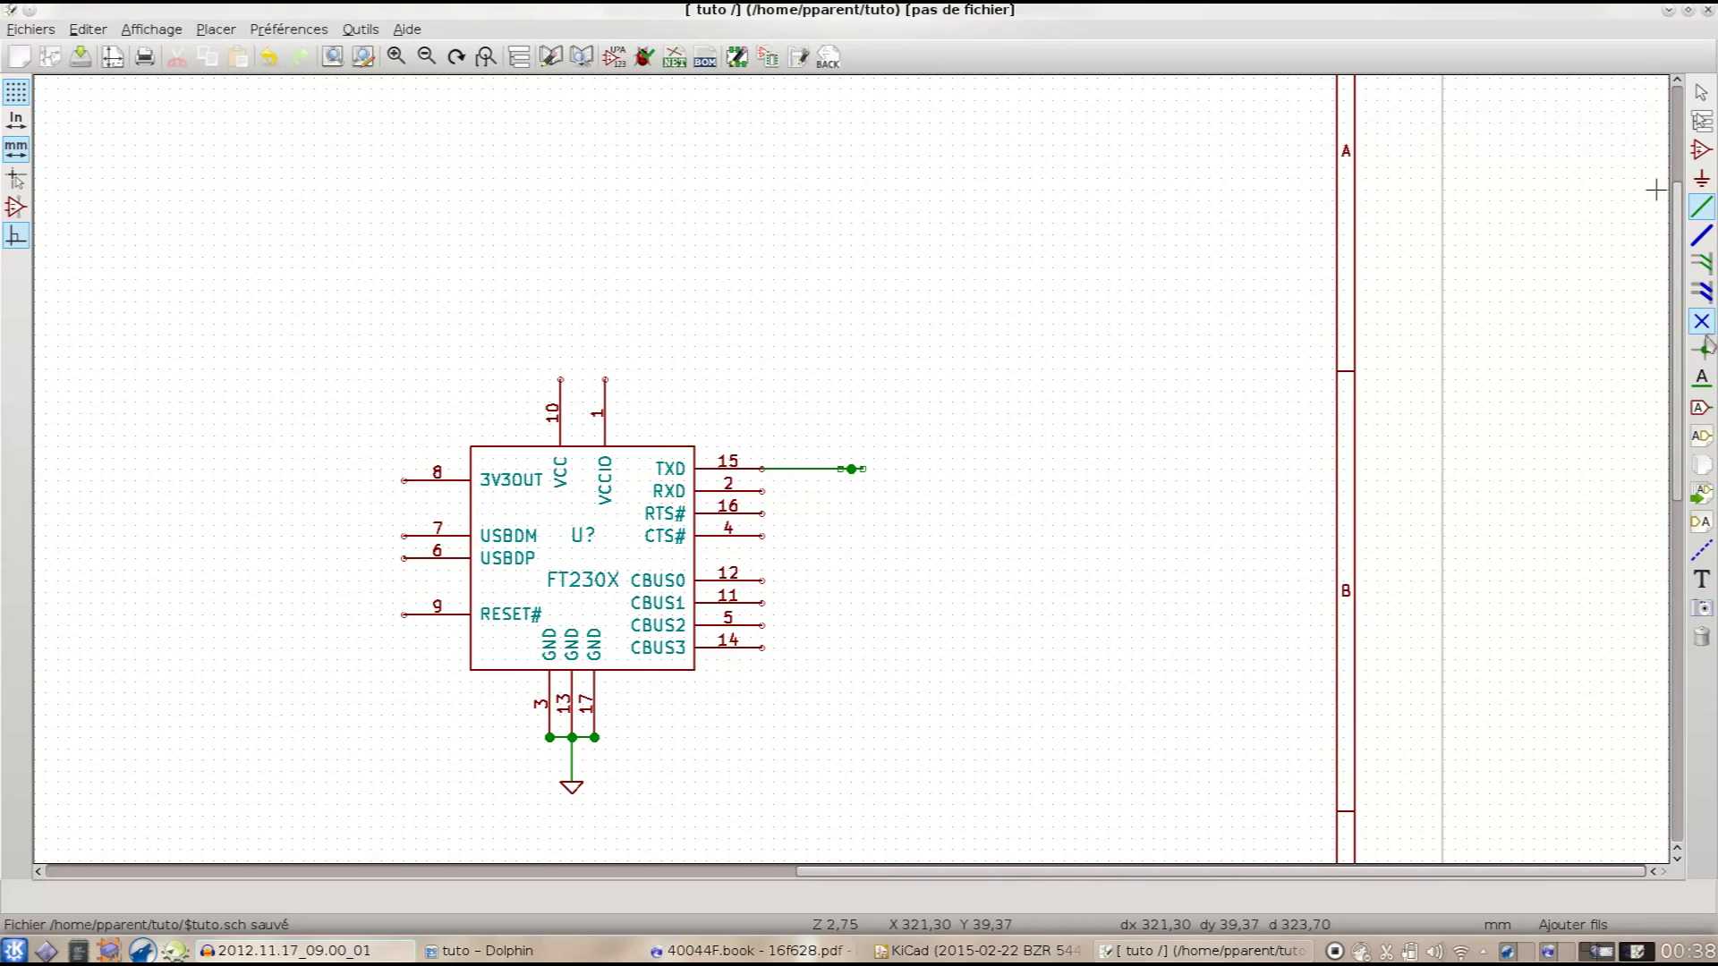
Step: Place a net label FT230X_TD on the wire at the FT230X's TXD pin
left_click(1704, 383)
left_click(785, 469)
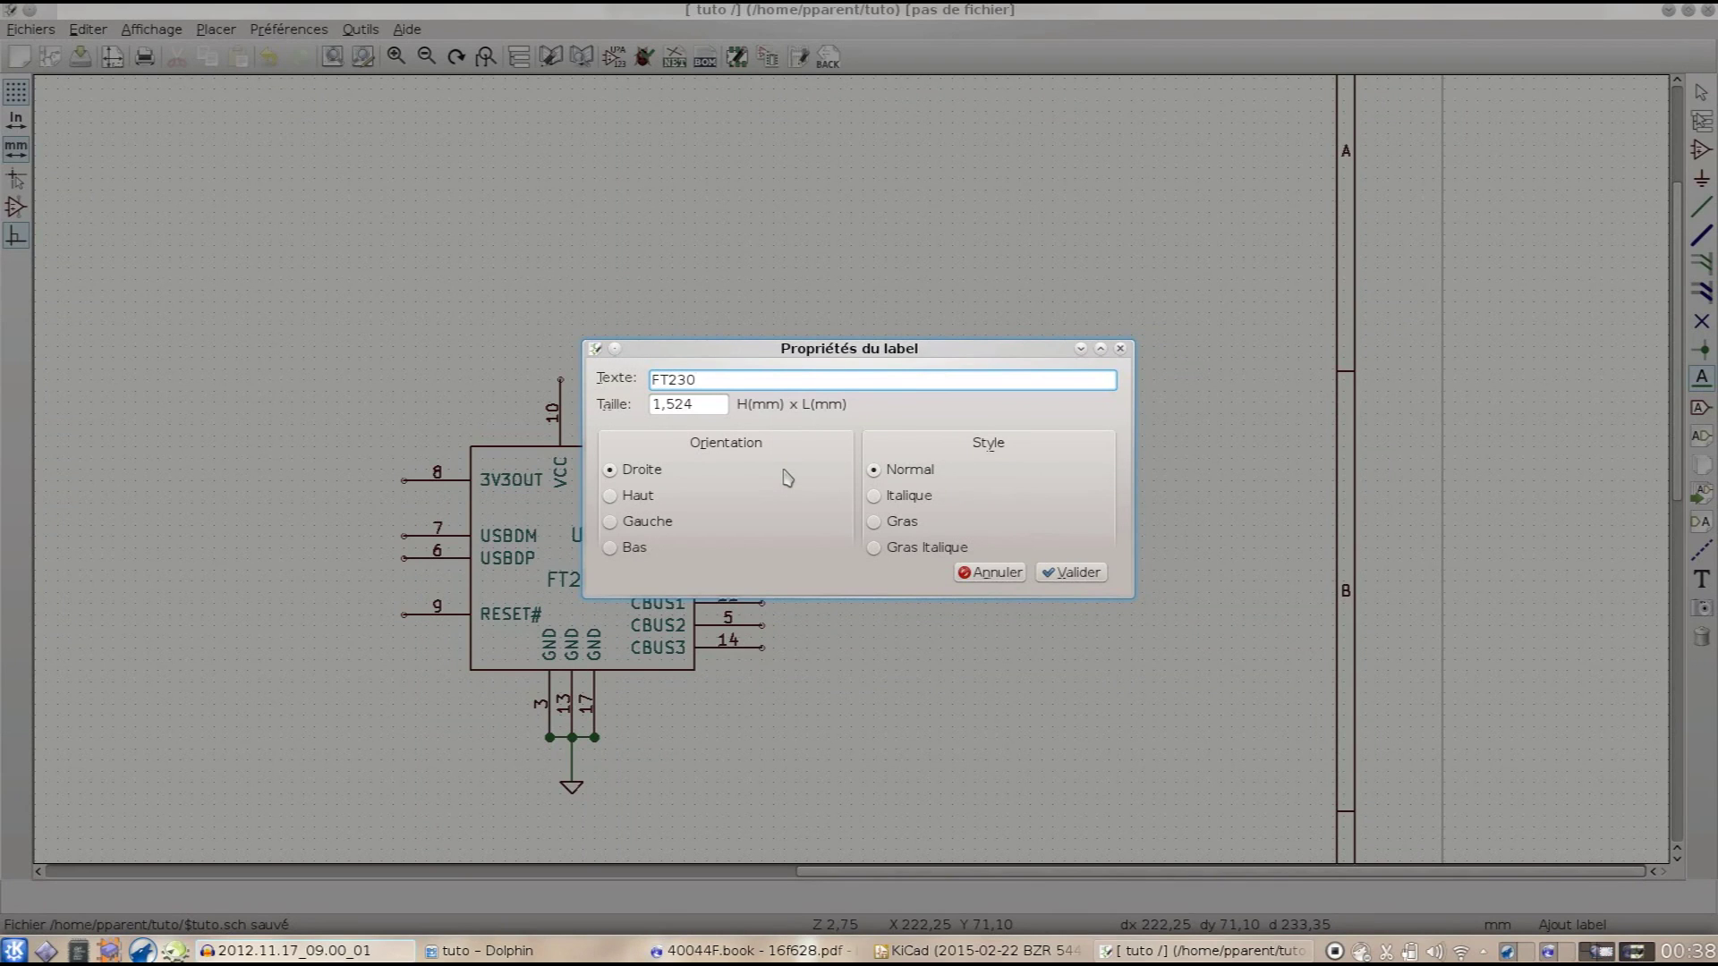
key("Return")
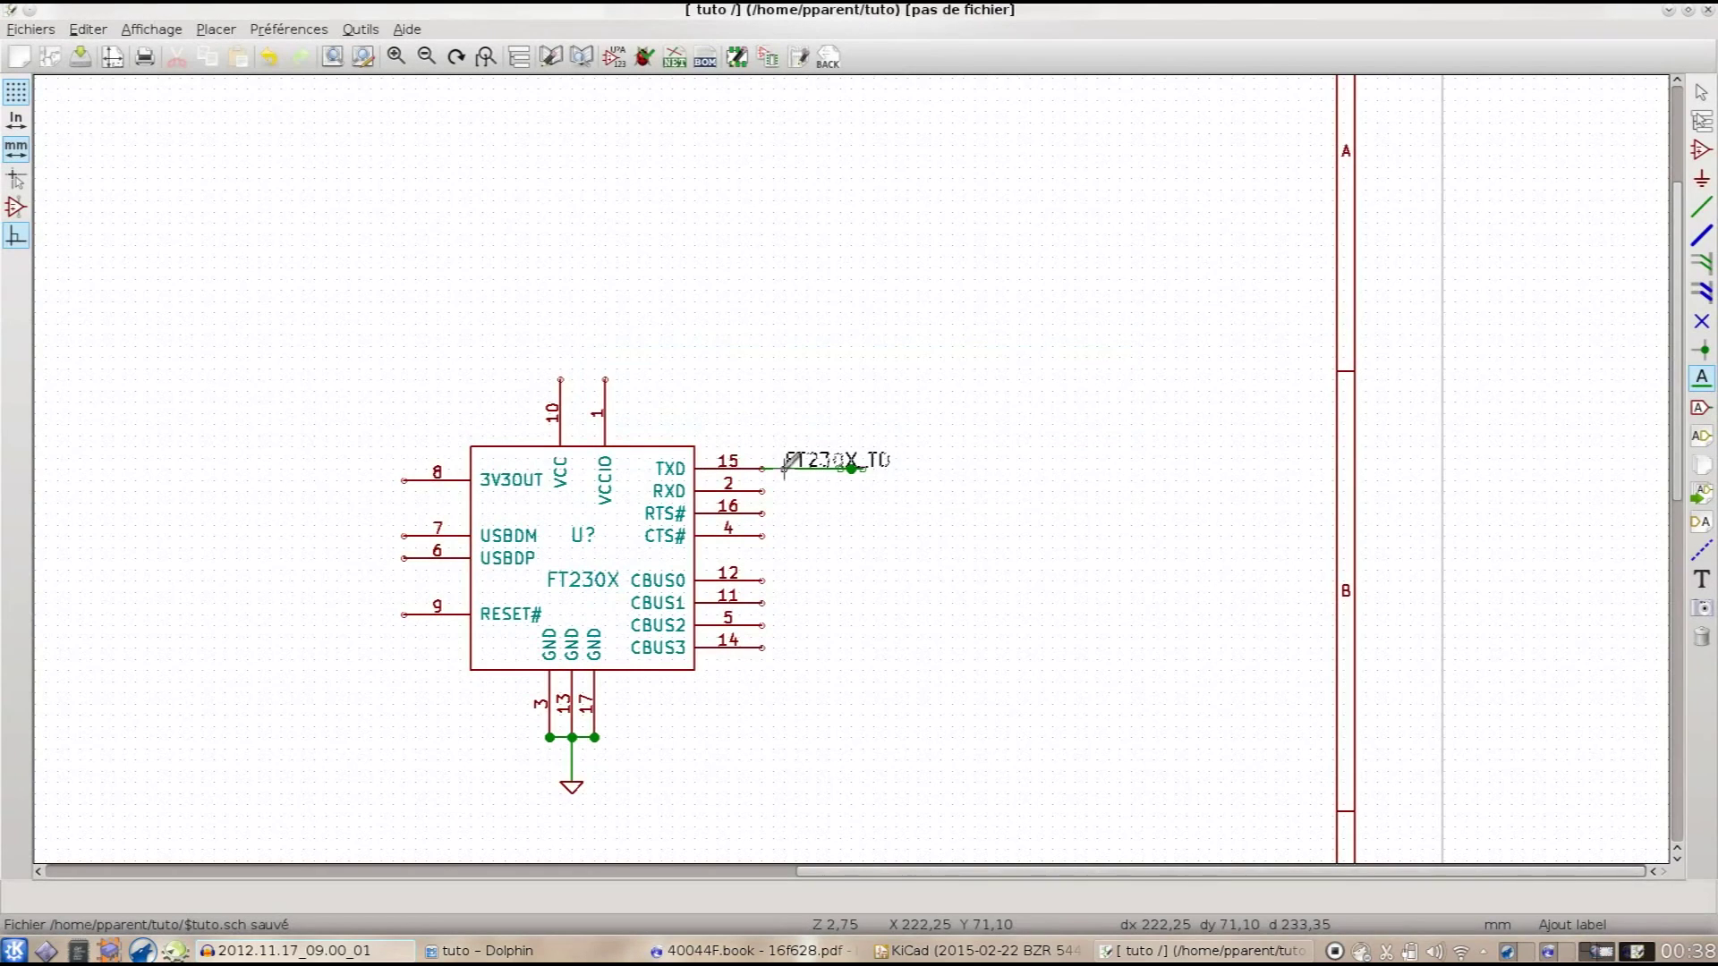
Step: Delete the stray junction and the short overlapping wire segment near the free end of the TXD wire
scroll(840, 448, "up", 4)
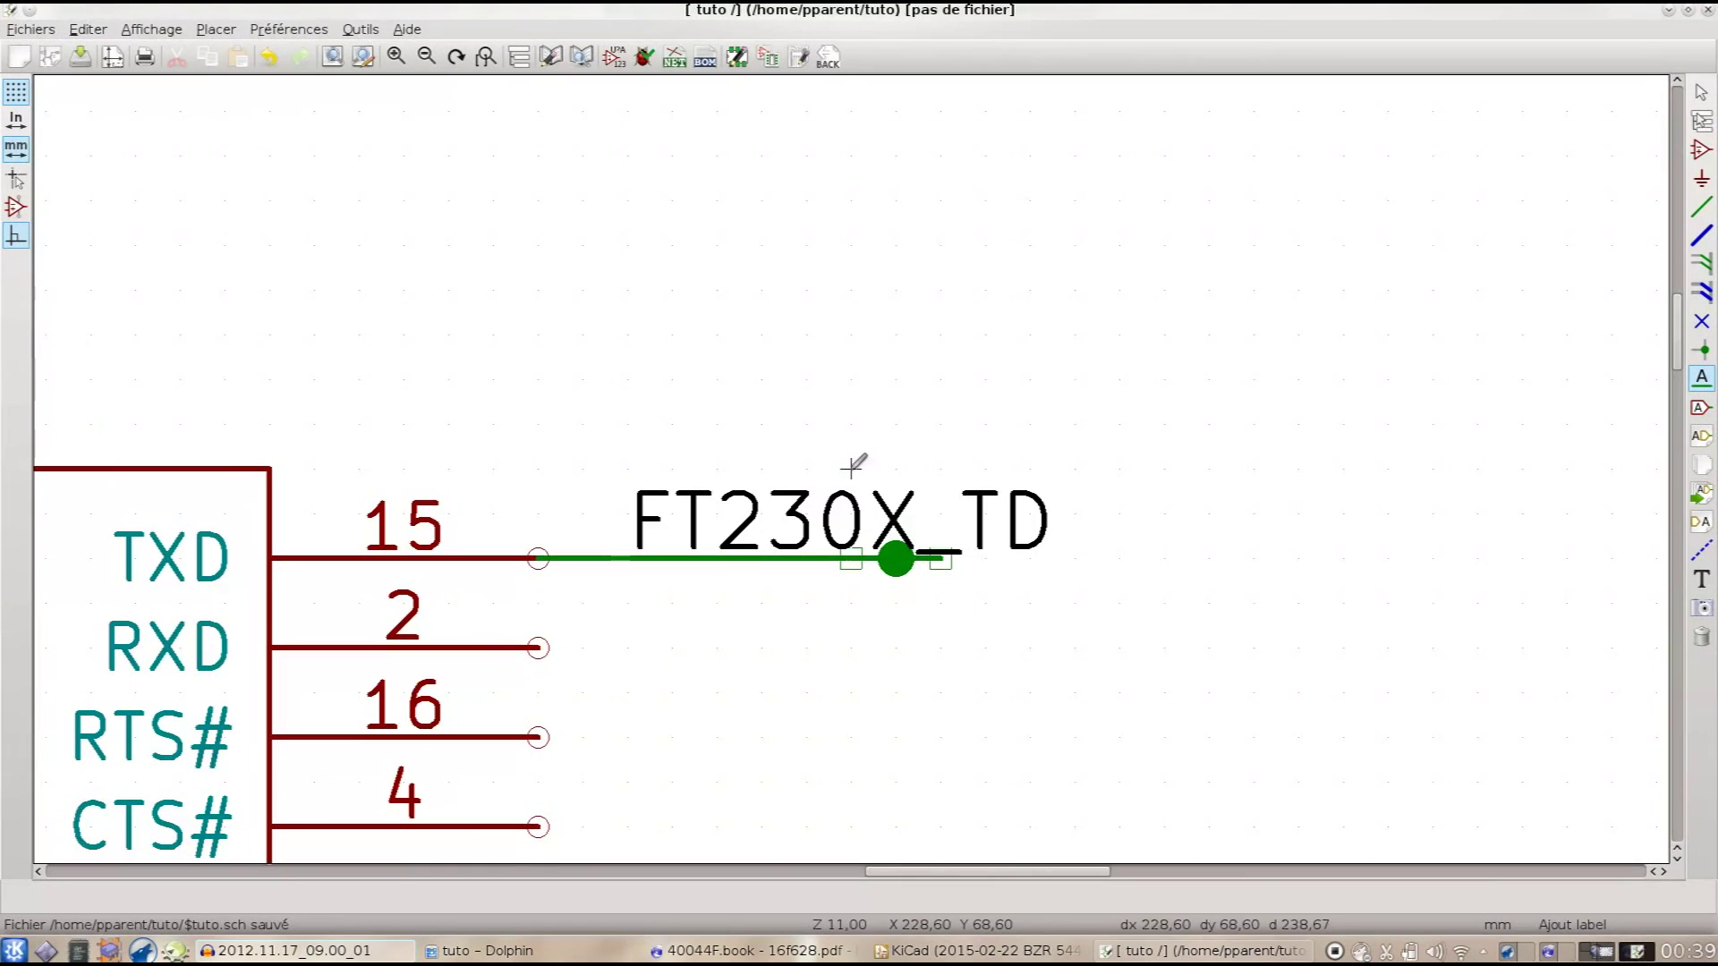
left_click(1701, 636)
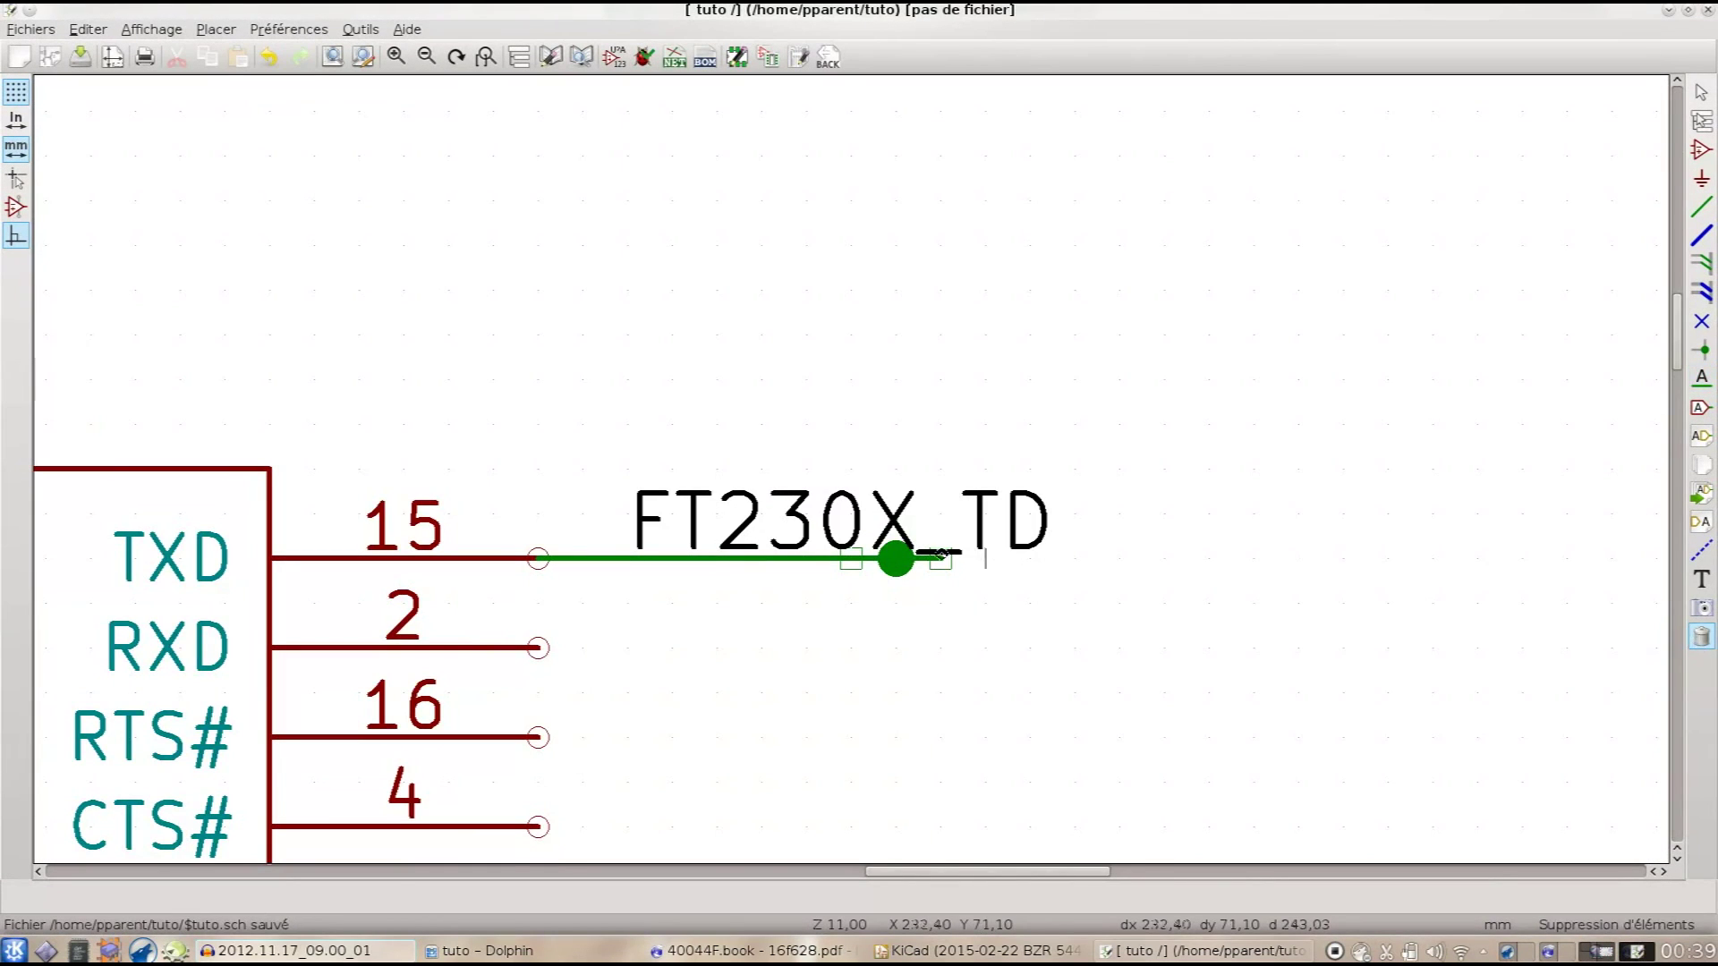
left_click(895, 561)
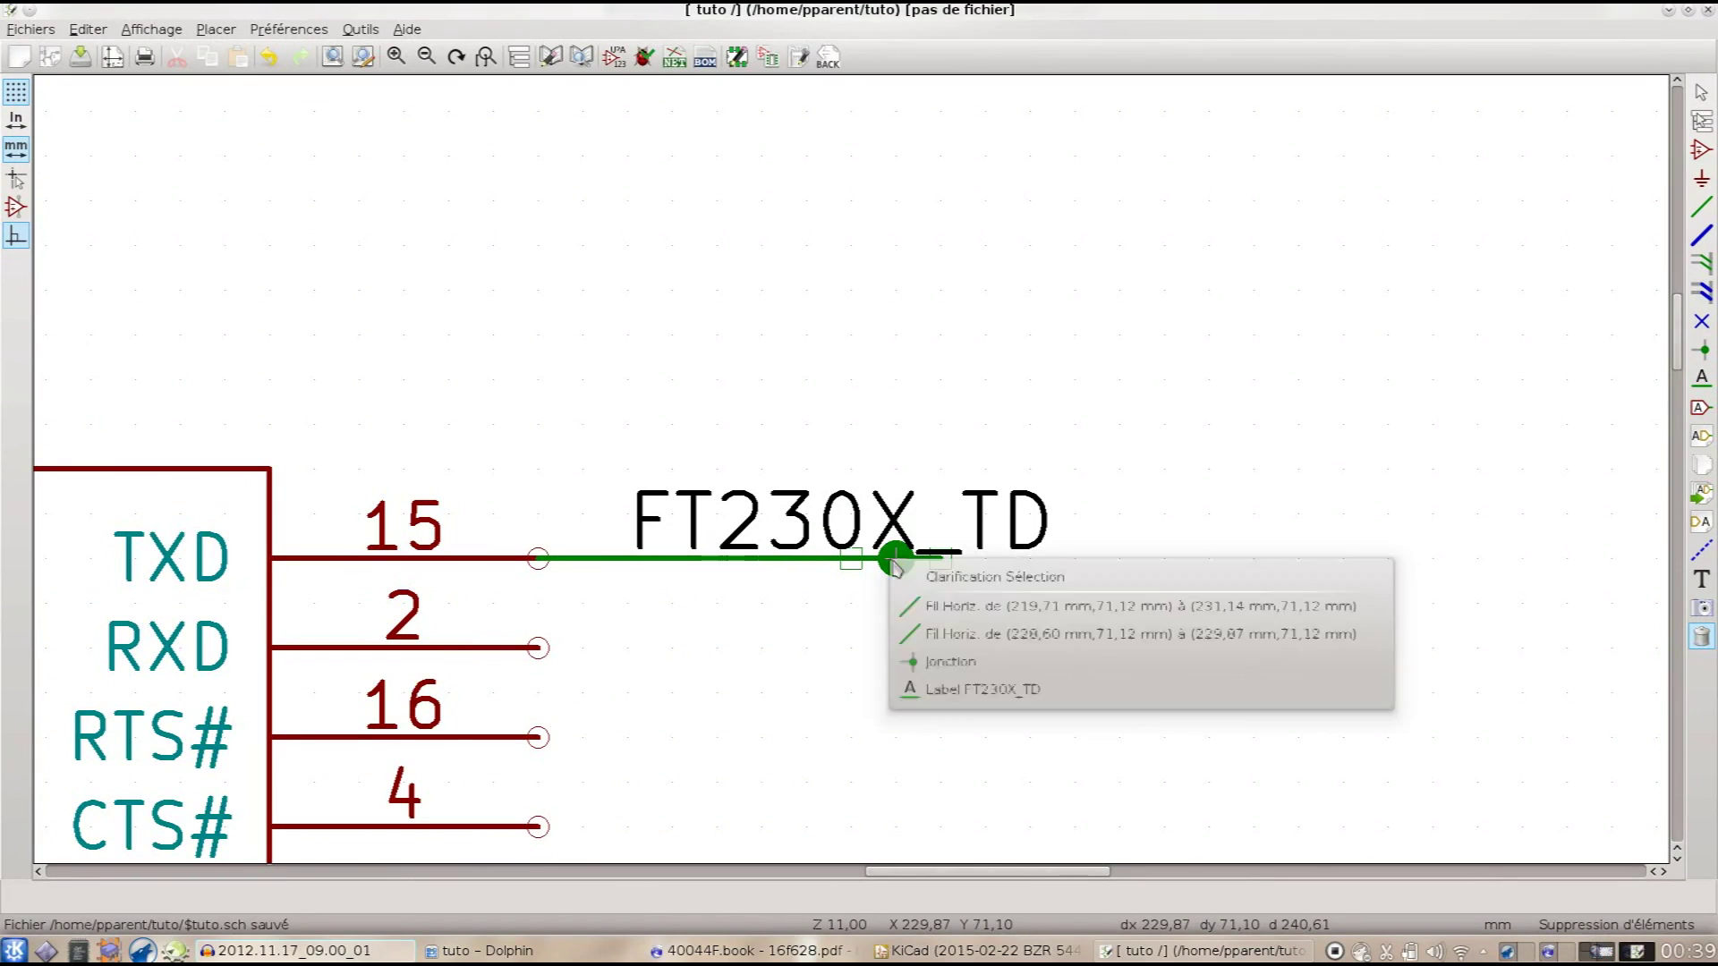
left_click(950, 661)
left_click(891, 555)
left_click(984, 594)
scroll(921, 550, "down", 2)
scroll(850, 465, "up", 2)
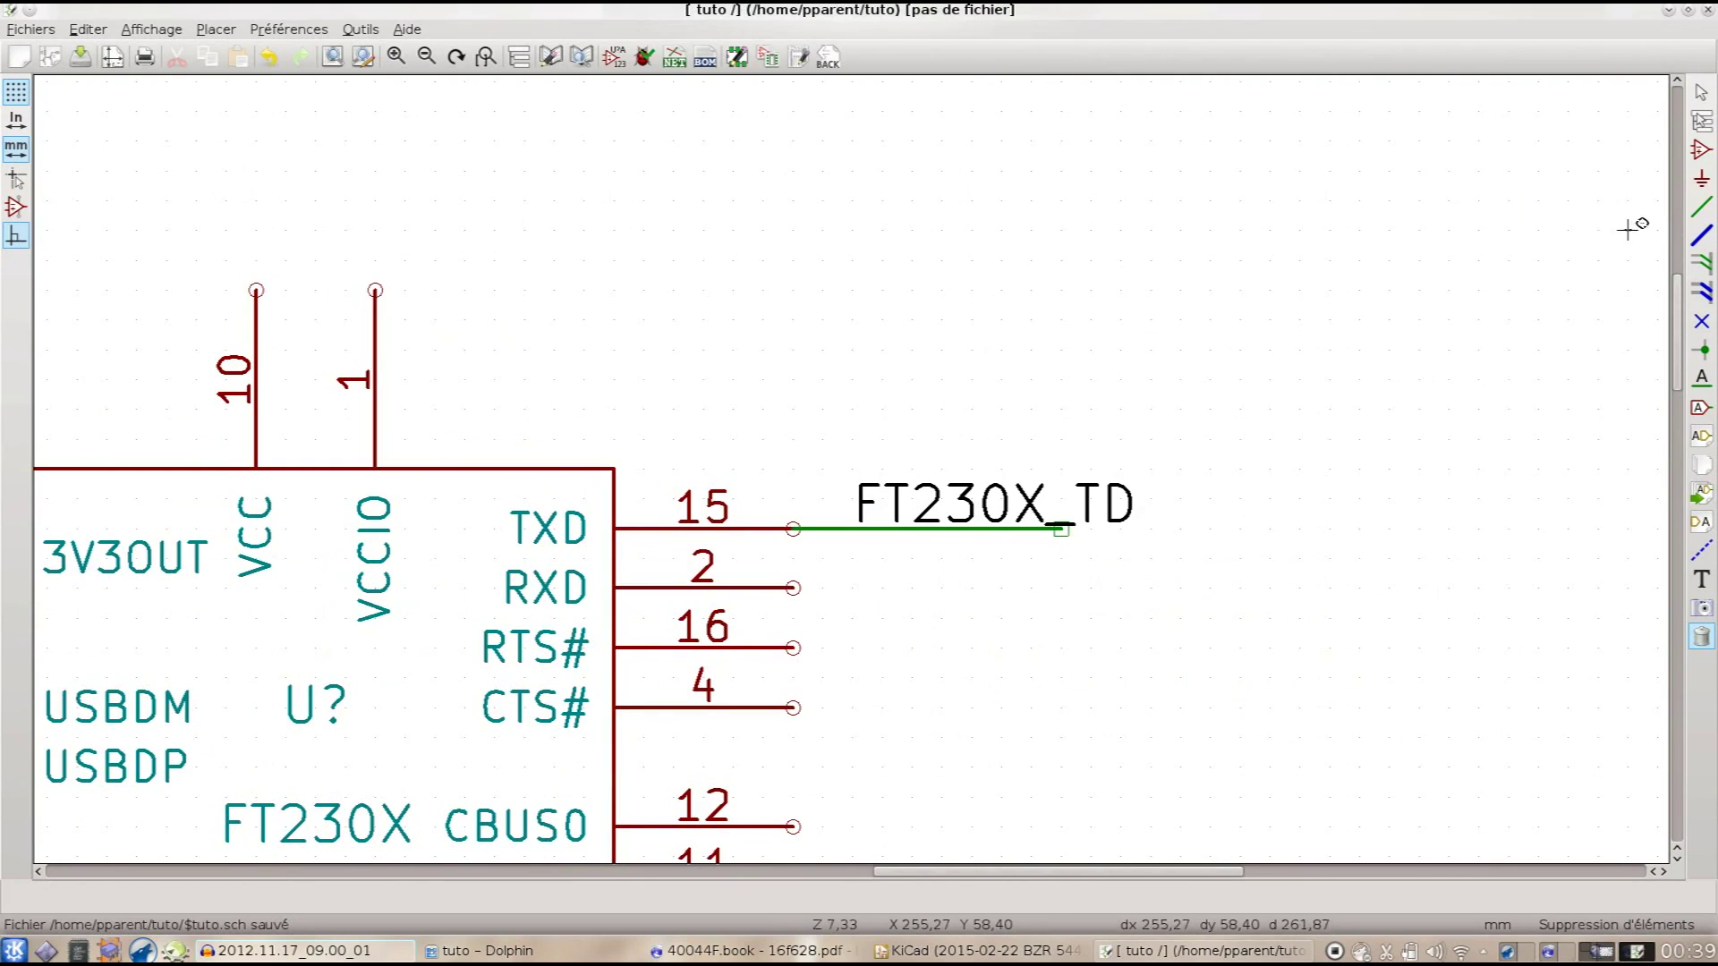
Step: Draw a horizontal wire from the FT230X's RXD pin 2, ending directly below the end of the TXD wire
left_click(1702, 207)
left_click(793, 588)
double_click(1062, 588)
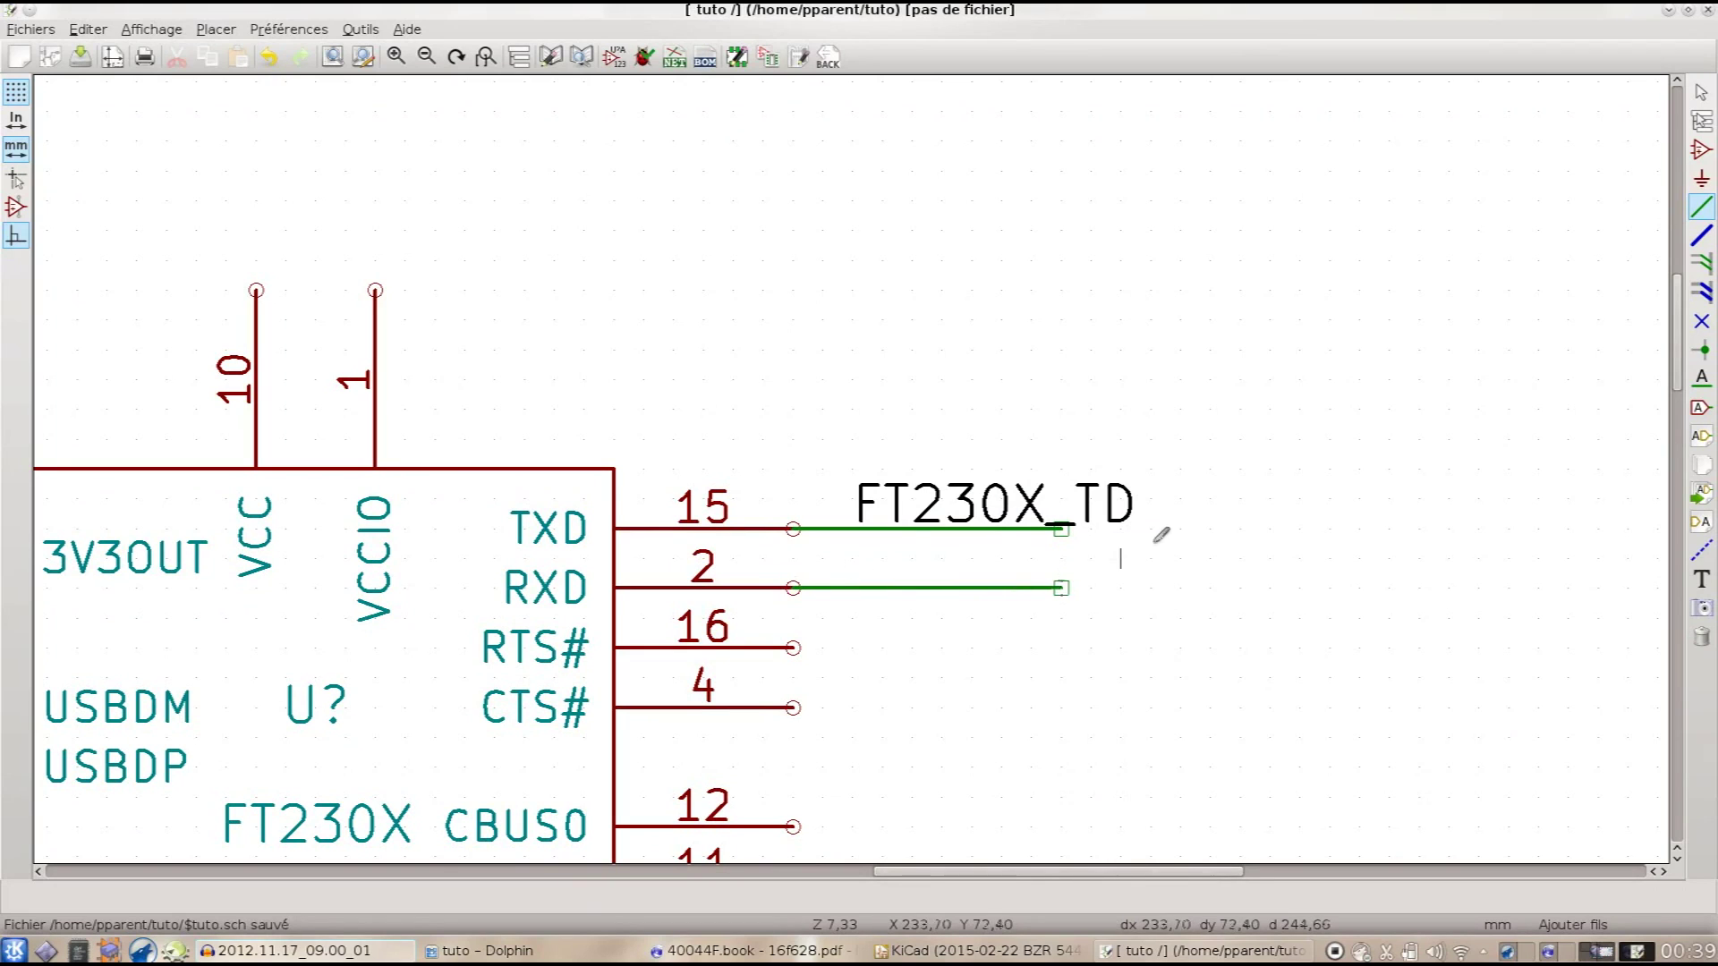
Step: Place a net label FT230X_RX on the RXD wire, aligned with the label above it
left_click(1702, 377)
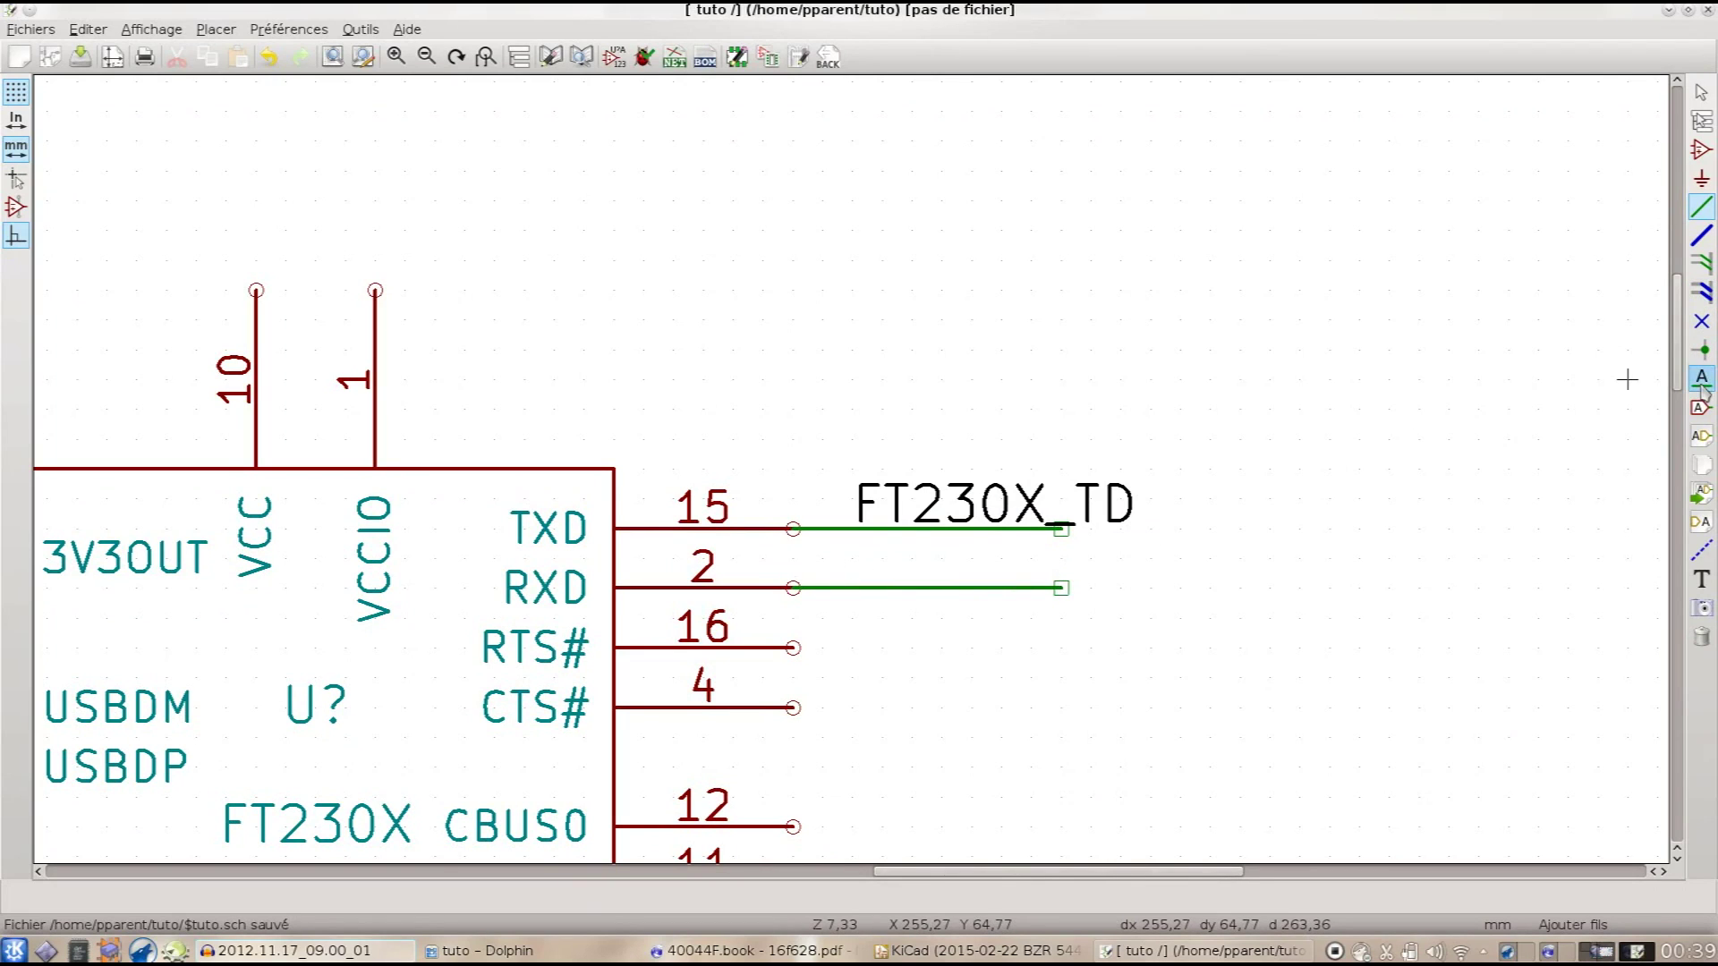
left_click(865, 591)
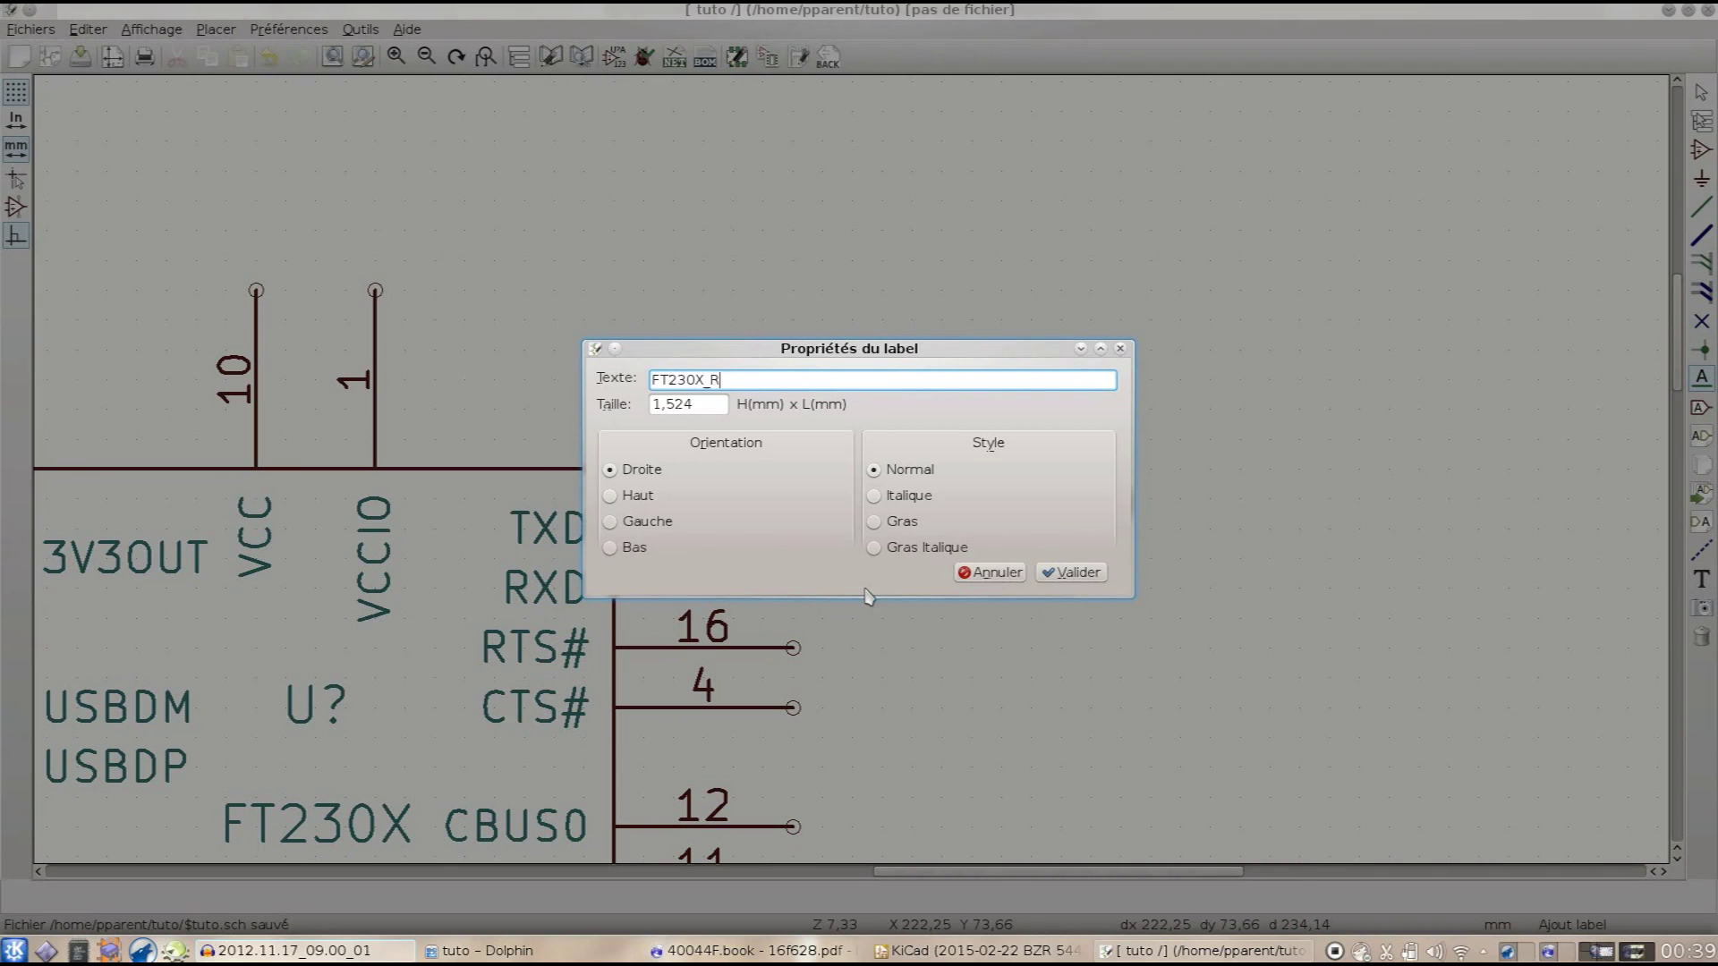
type("FT230X_RD")
key("BackSpace")
type("X")
key("Return")
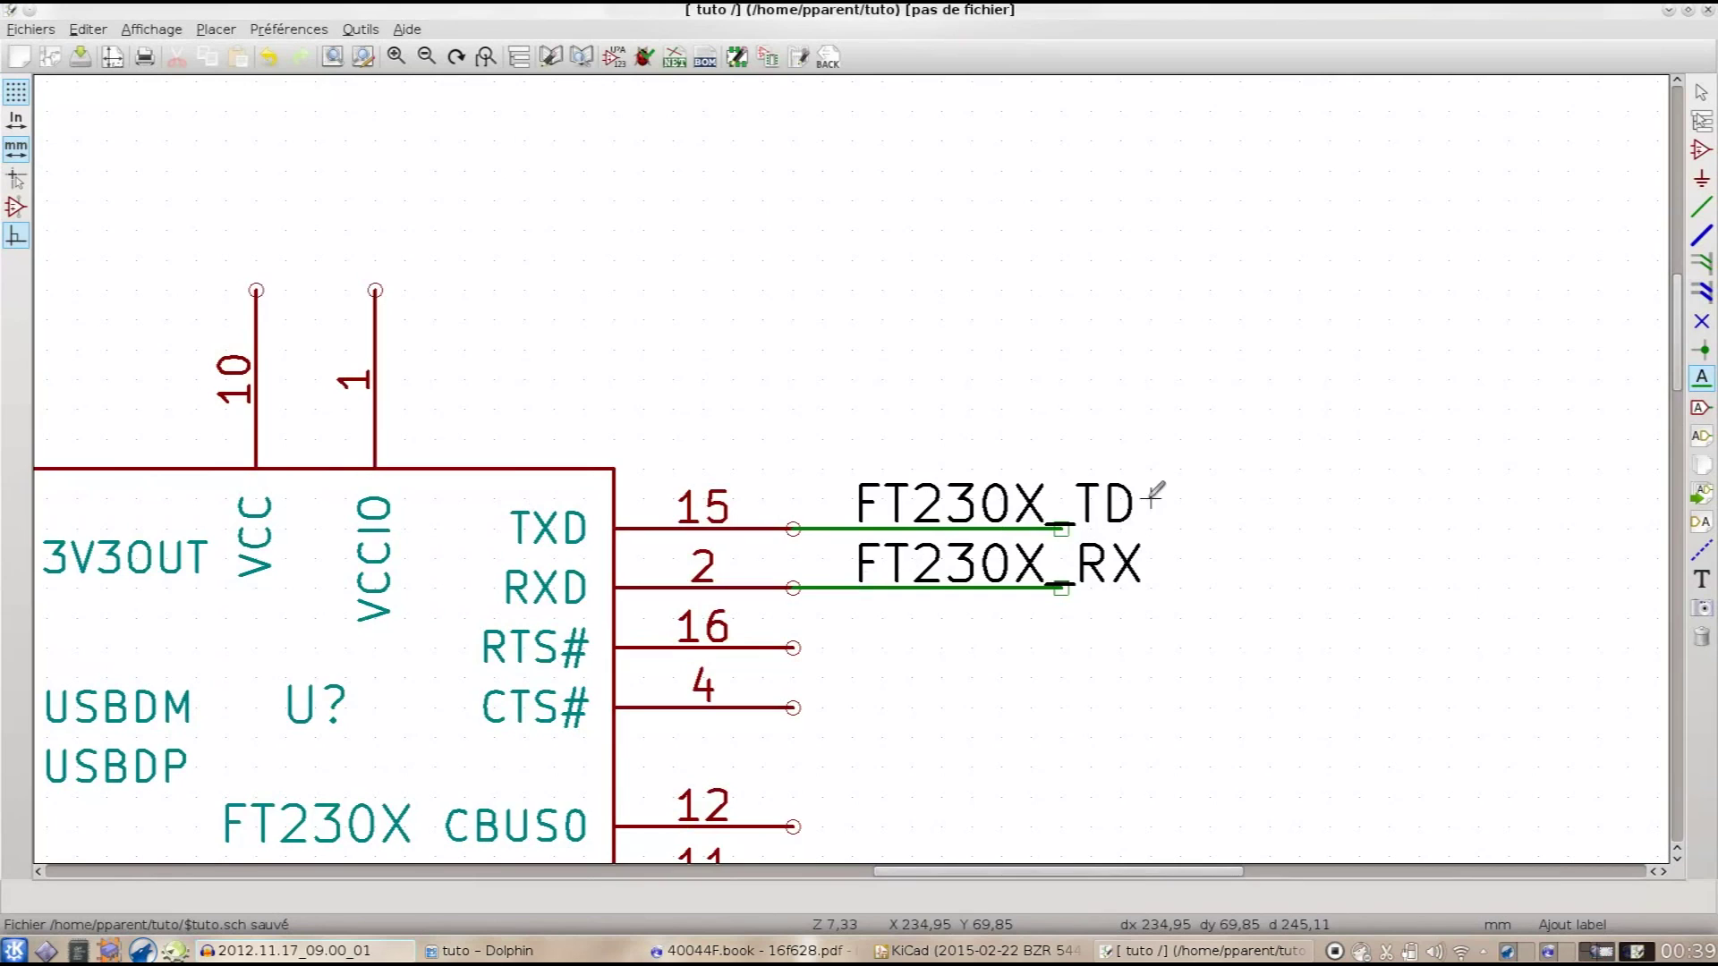
Step: Draw a short horizontal wire outwards from the PIC16F628A's RB2/TX/CK pin 8, ending in free space
scroll(1143, 487, "down", 3)
scroll(743, 454, "down", 1)
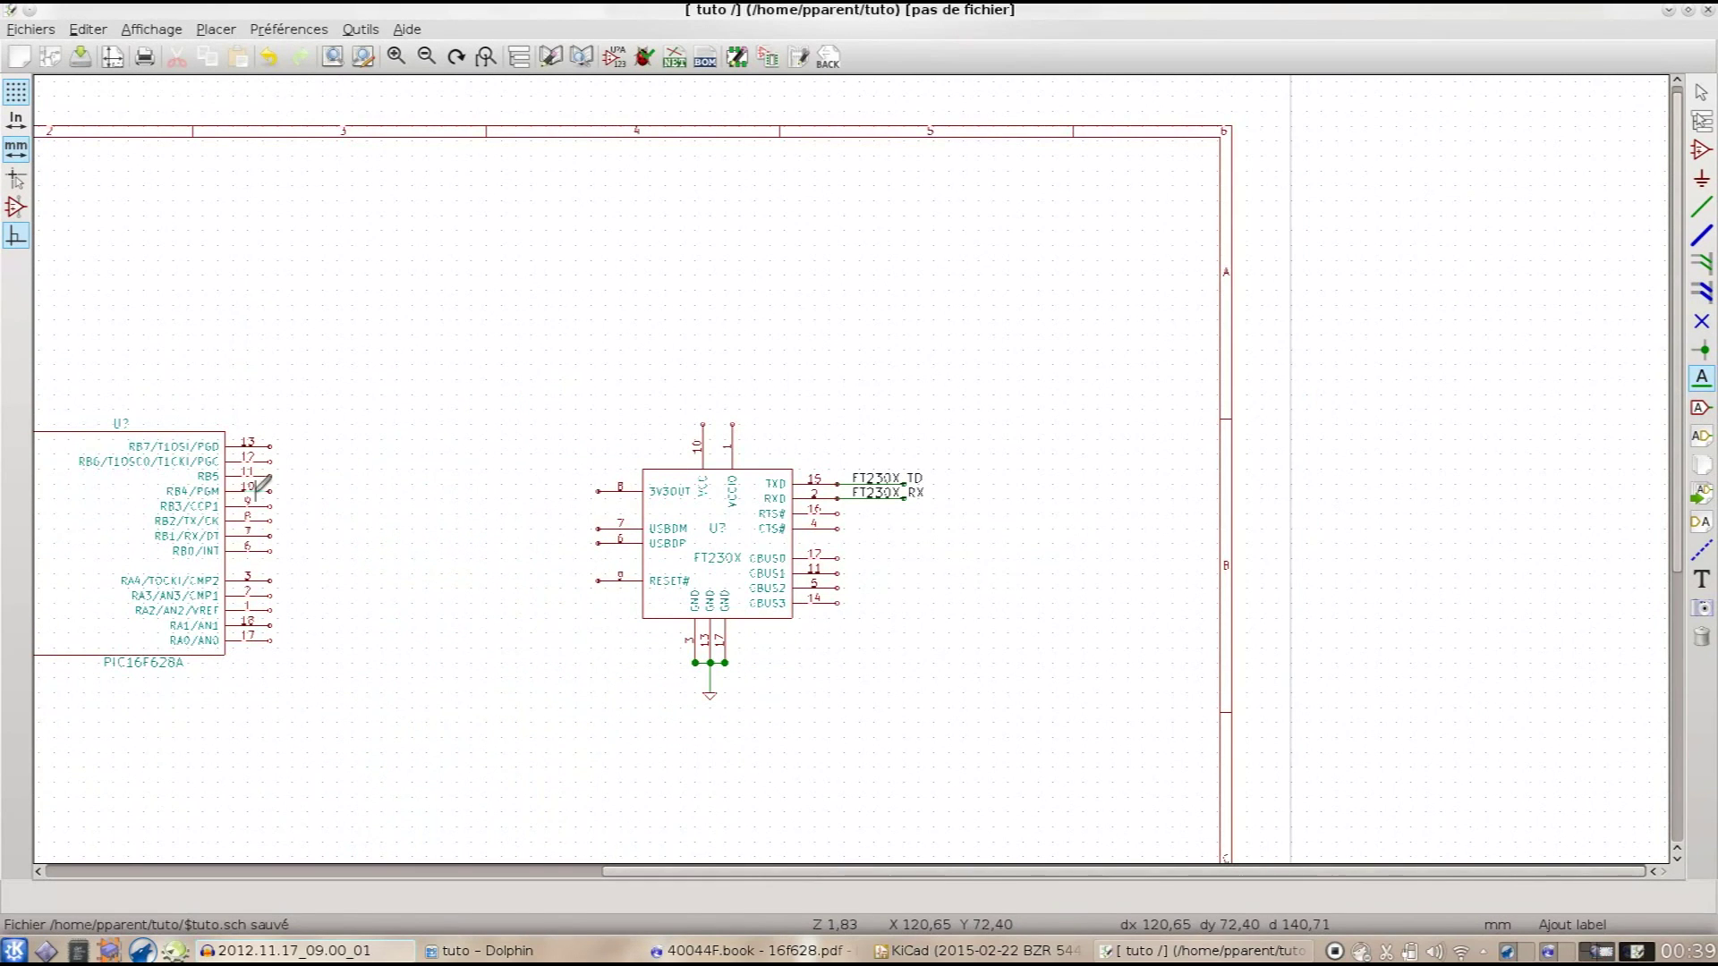
scroll(857, 461, "up", 1)
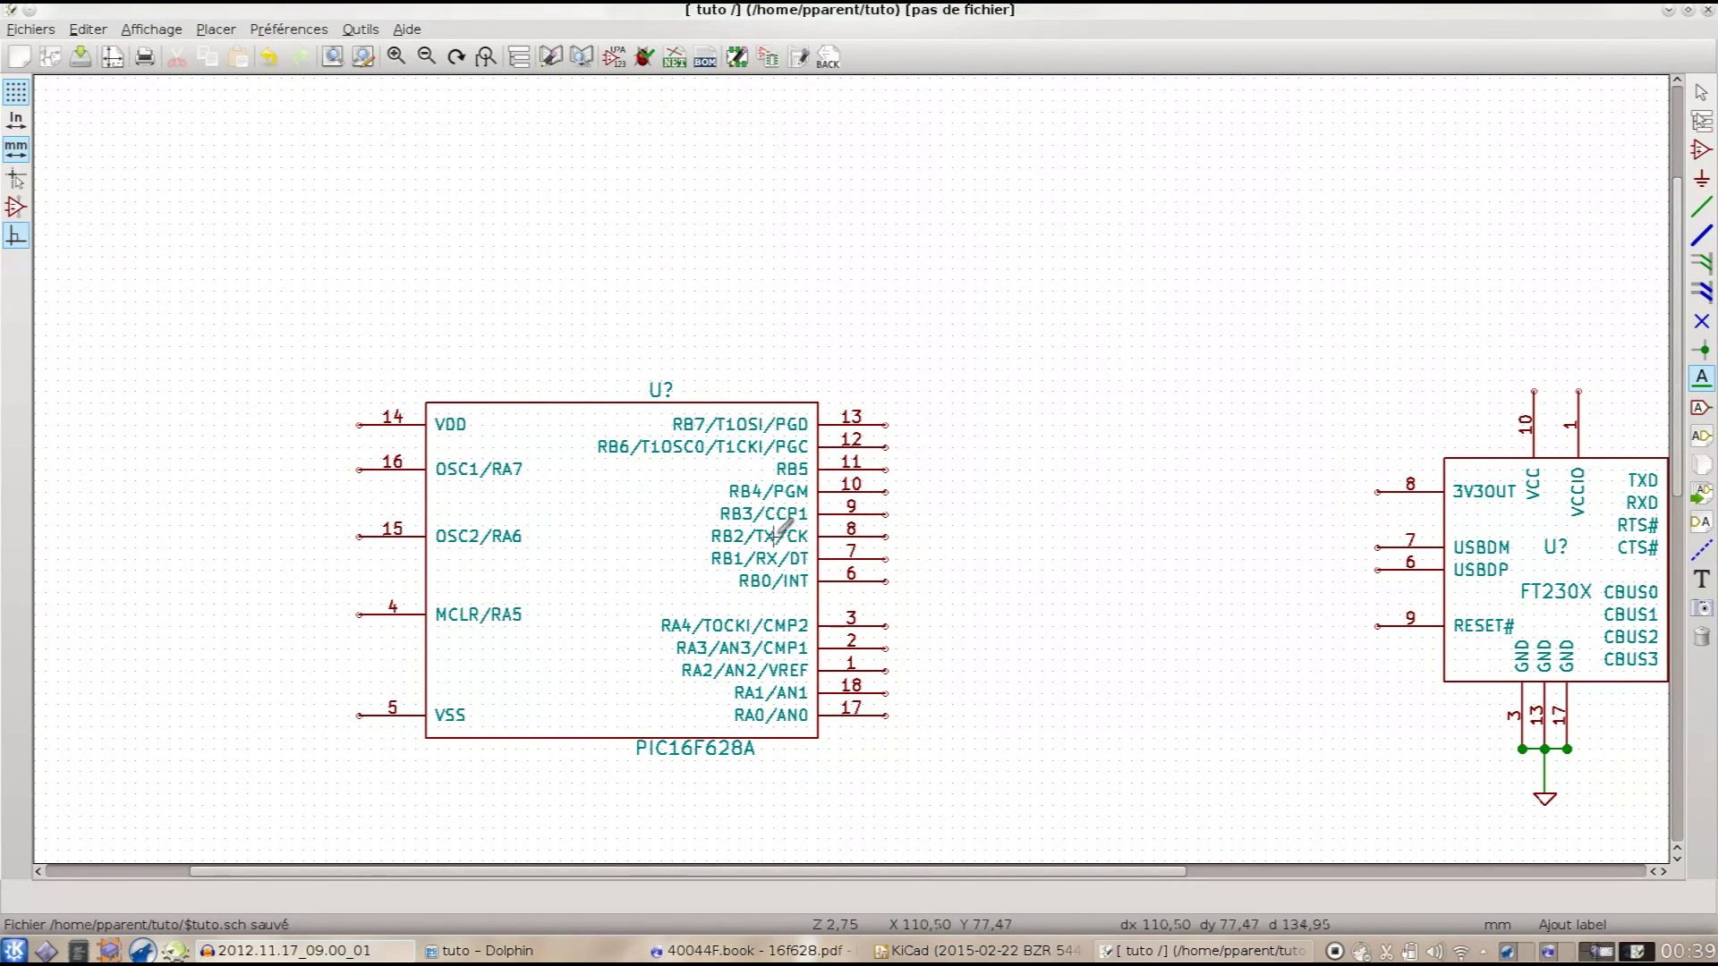
left_click(886, 537)
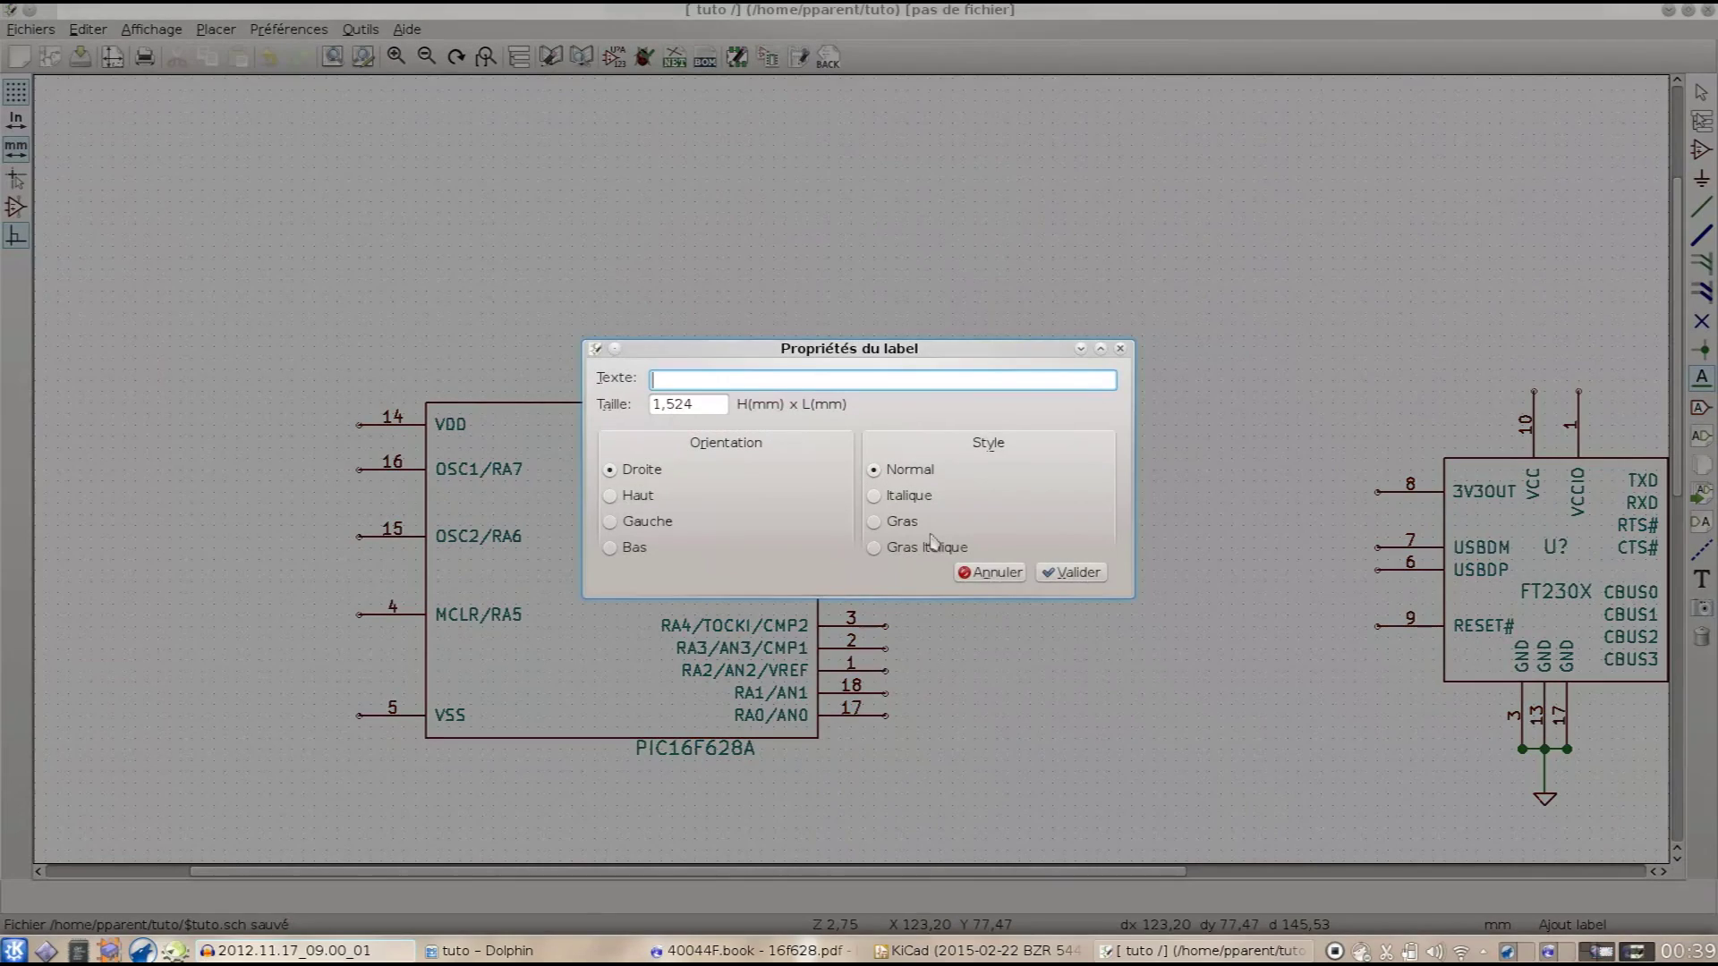
left_click(1013, 574)
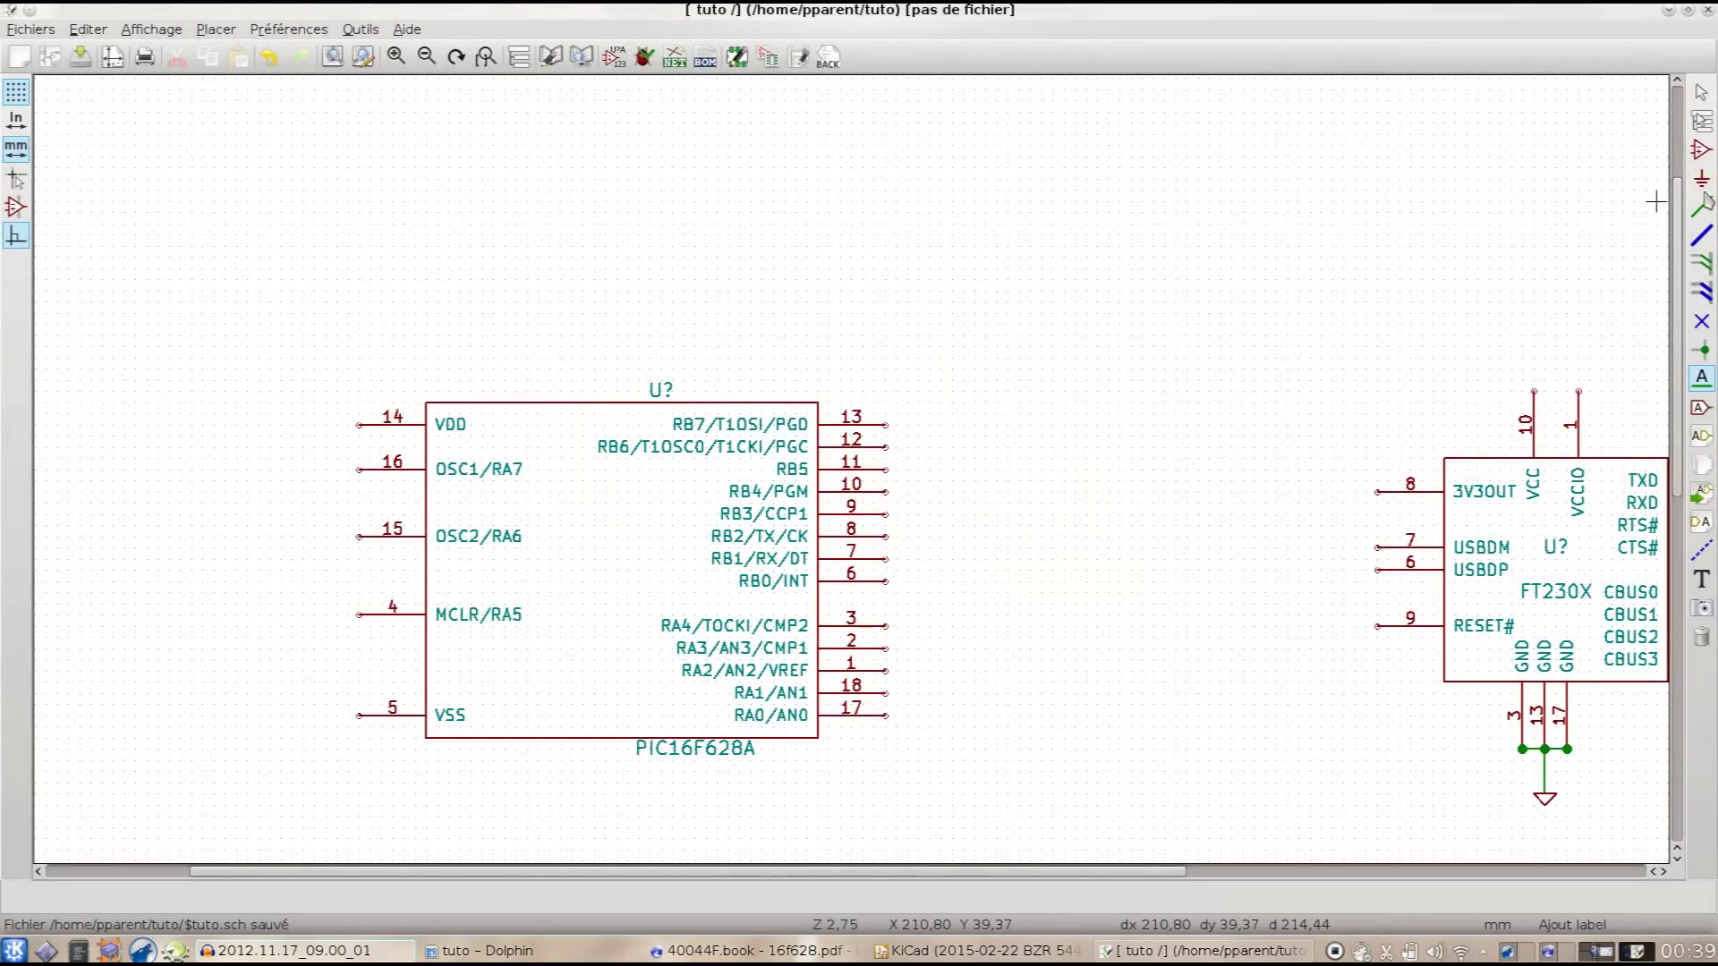
left_click(1703, 206)
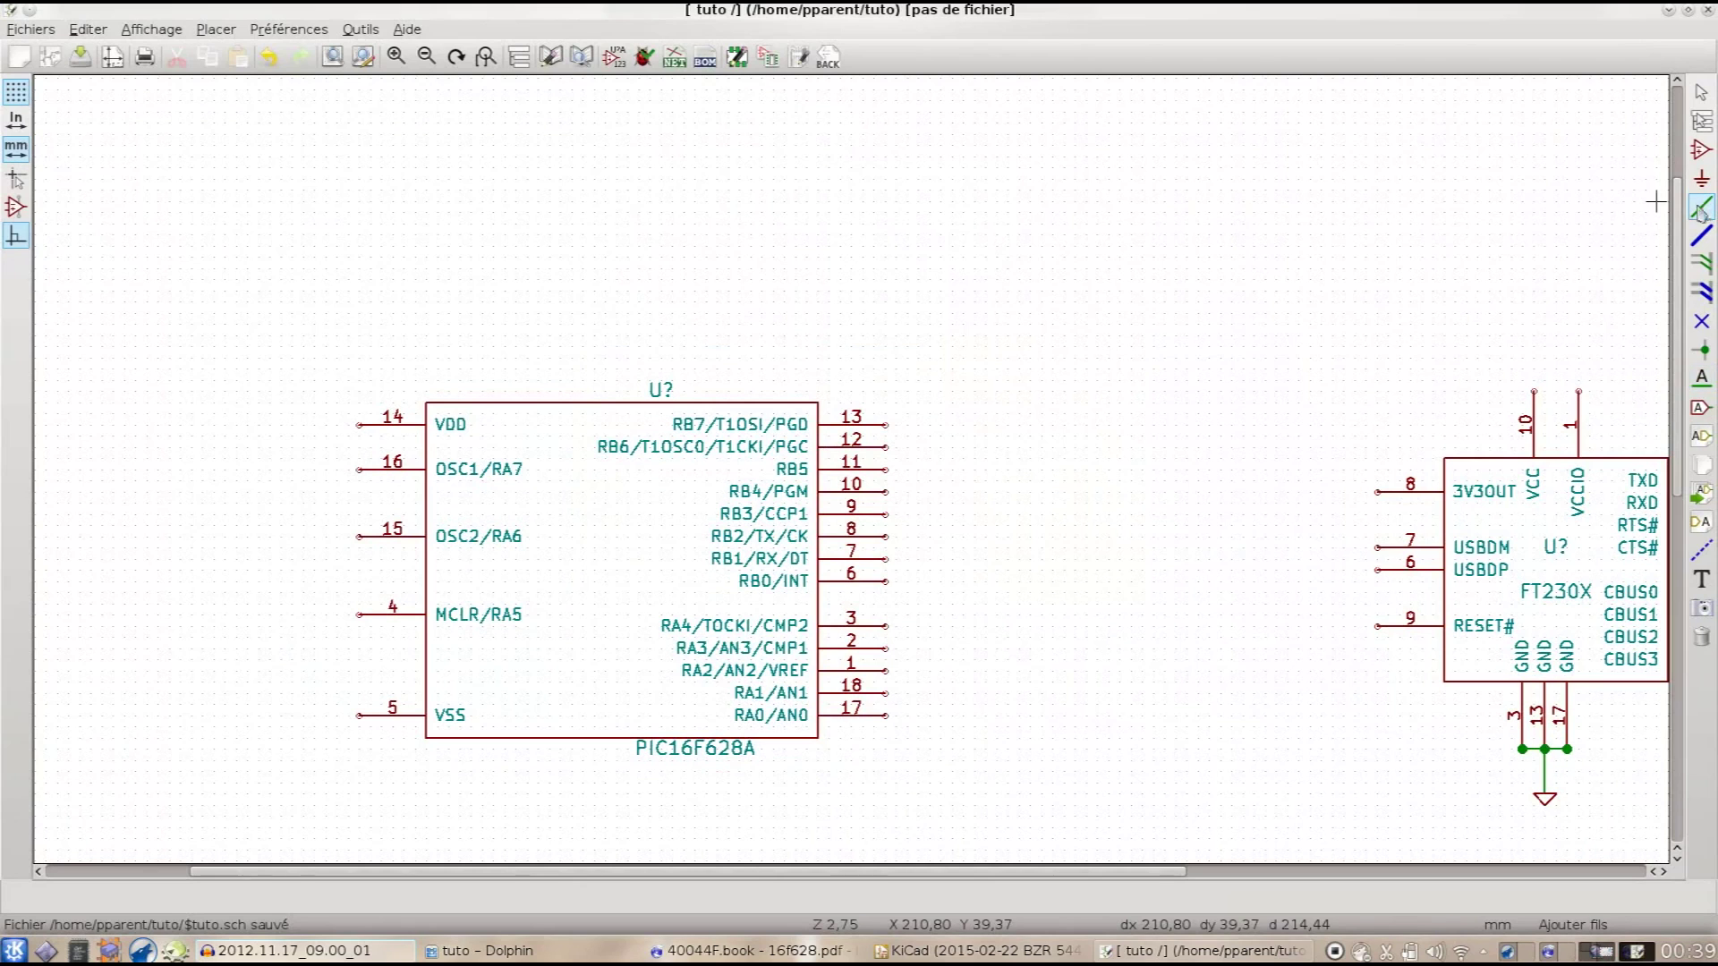
left_click(886, 537)
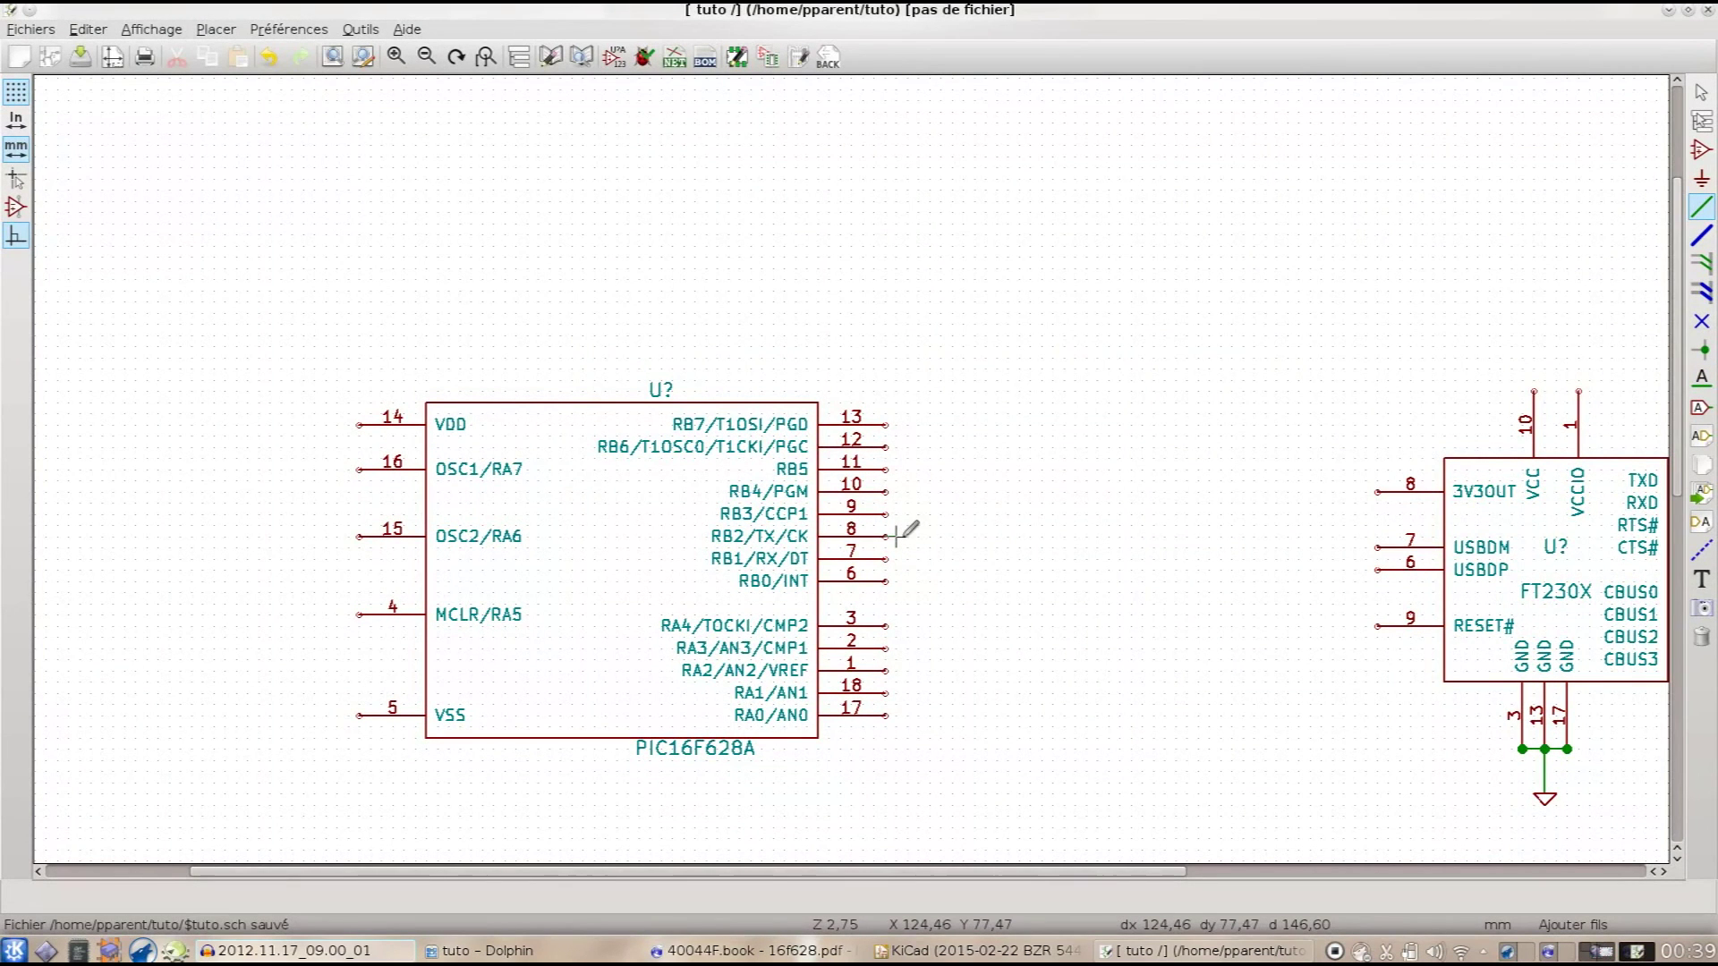
double_click(986, 537)
Step: Place a net label FT230X_RX on the wire at the PIC16F628A's RB2/TX/CK pin
left_click(1703, 376)
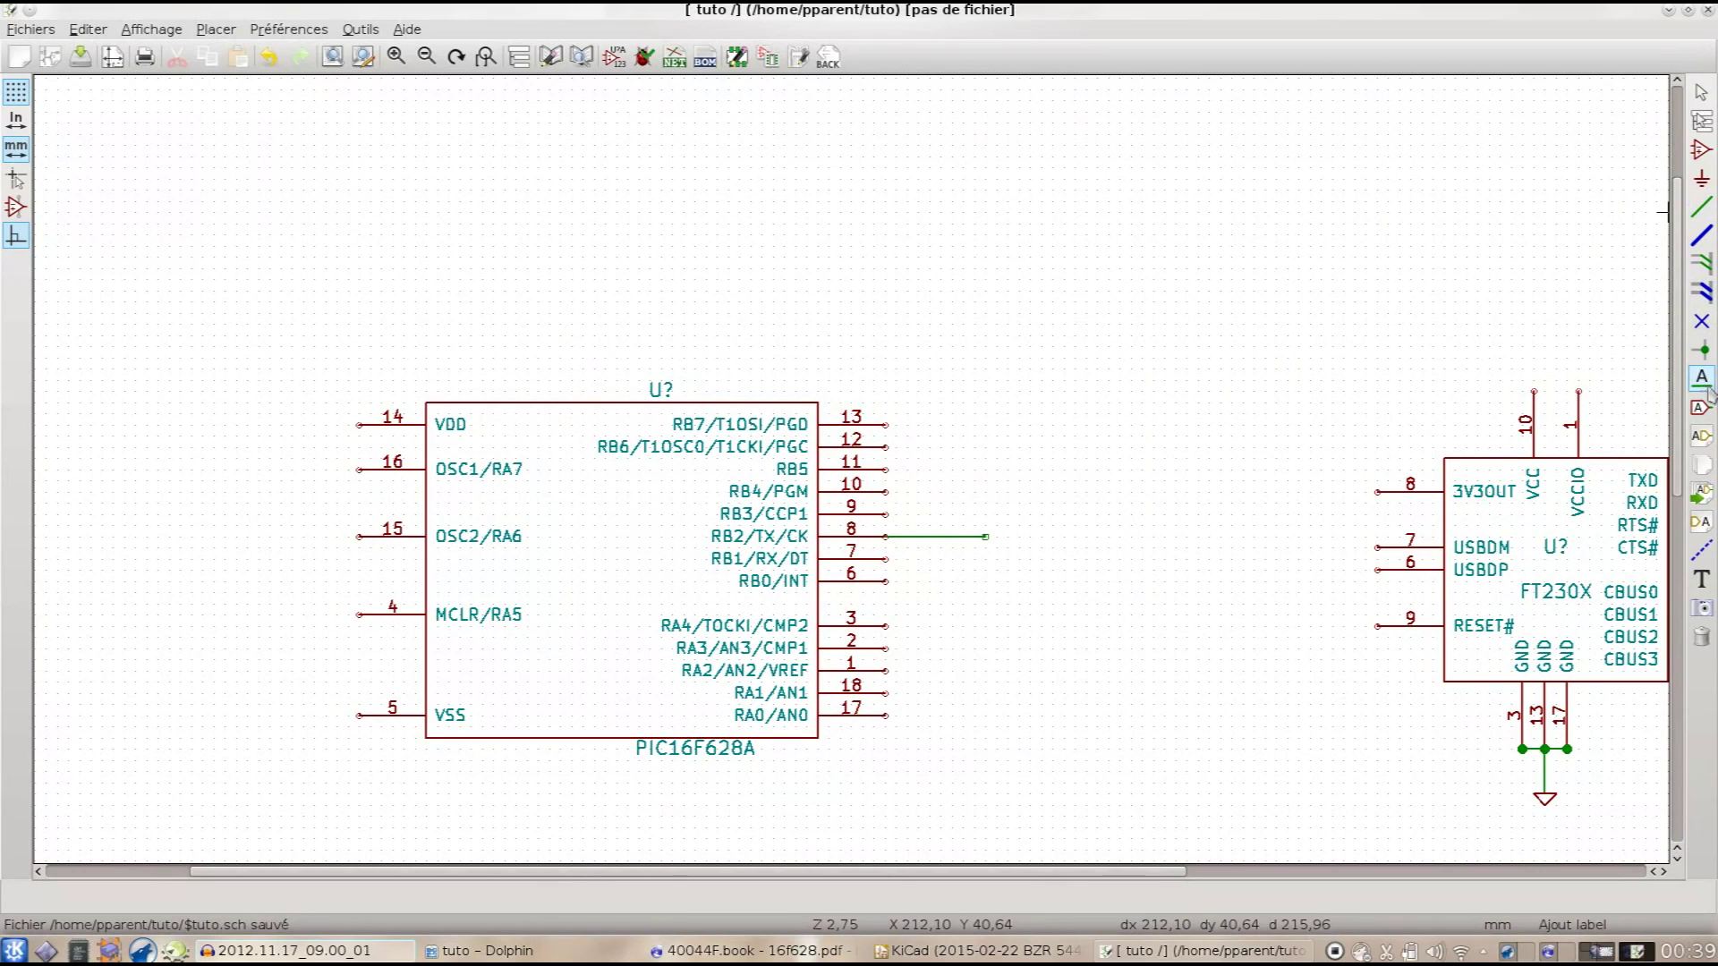
left_click(908, 544)
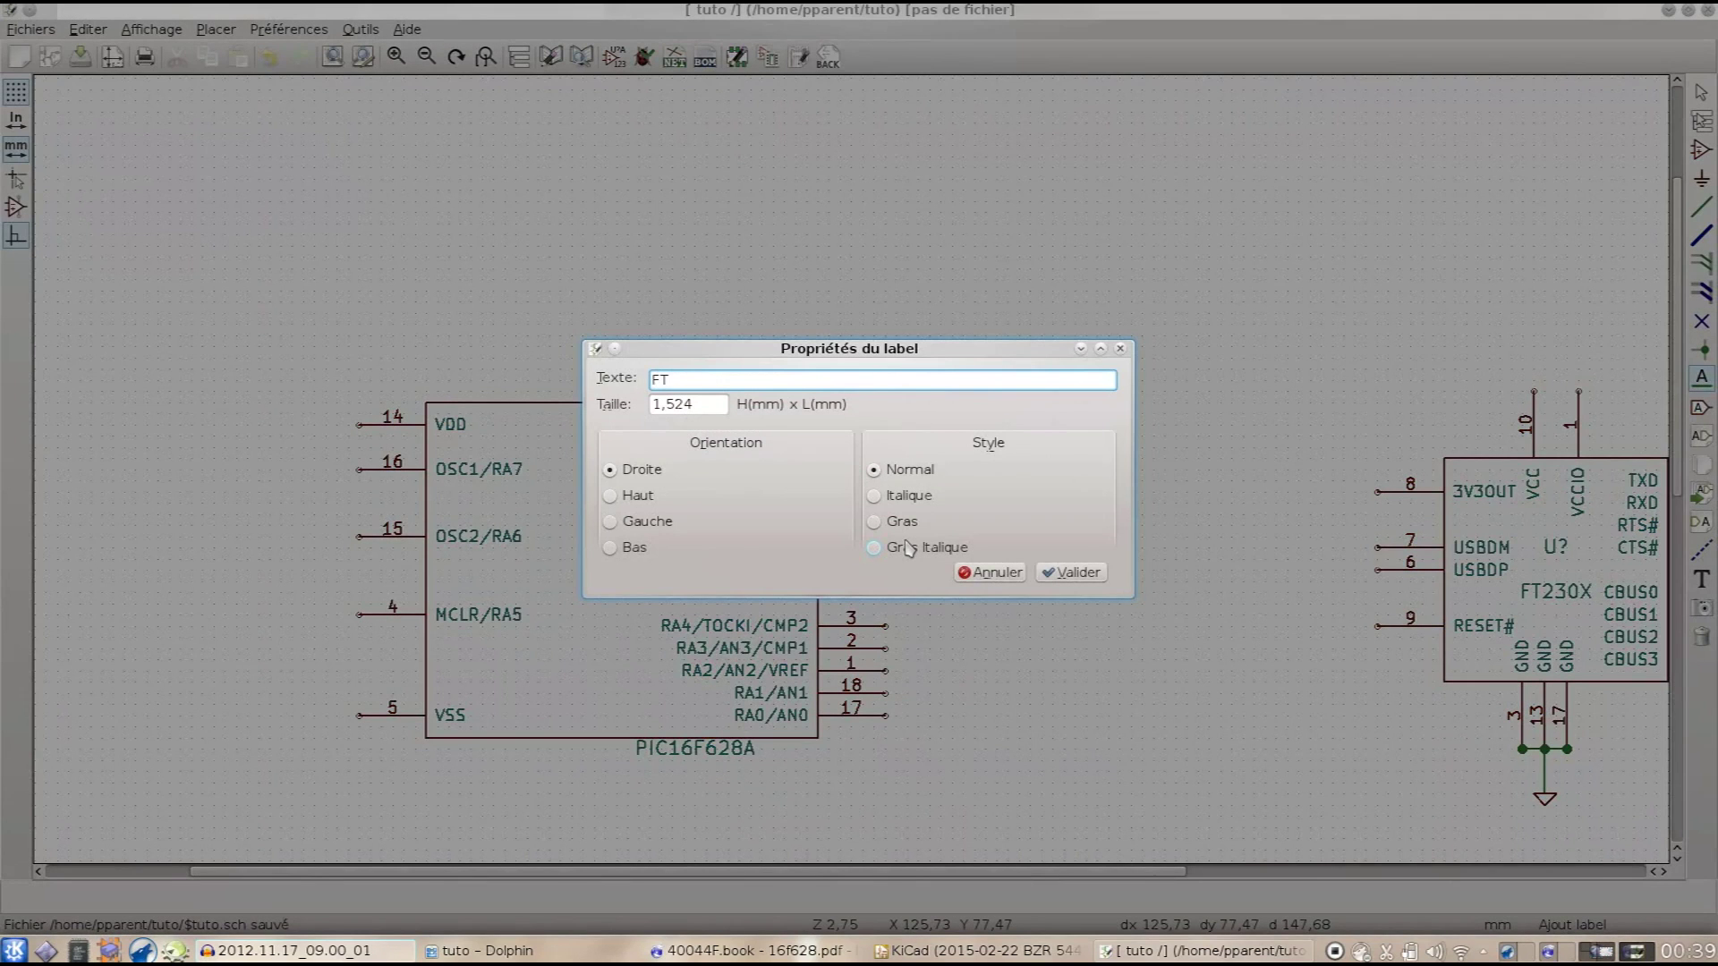
type("FT230X_RX")
key("Return")
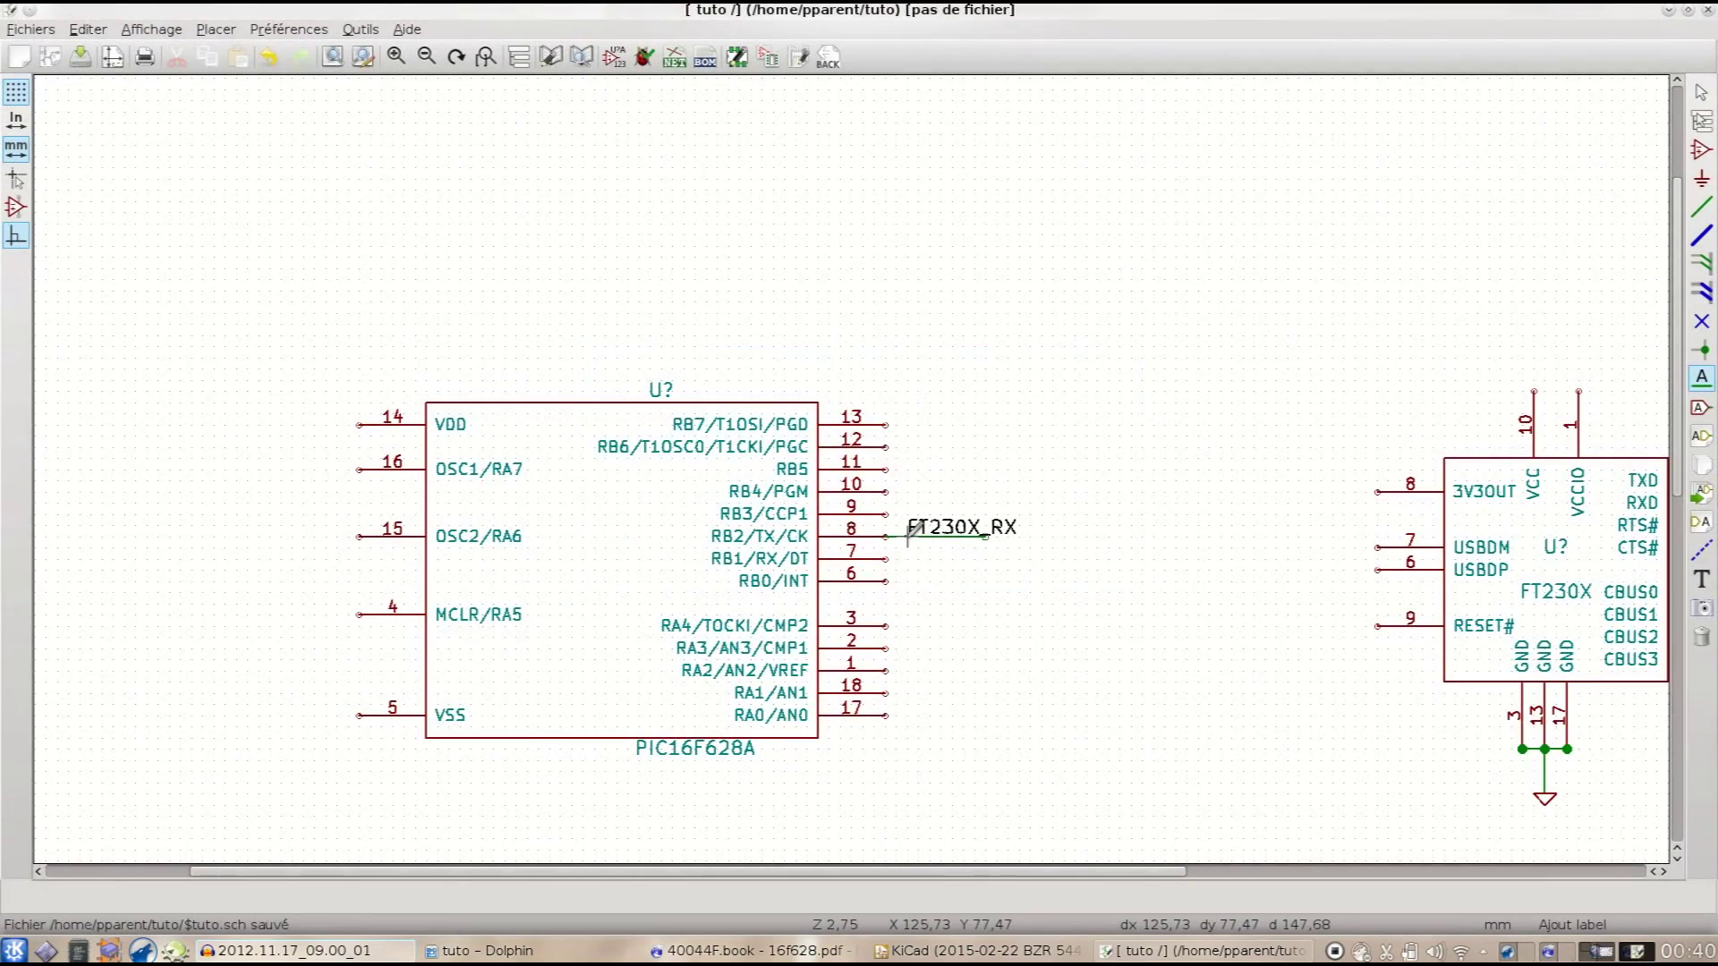
Step: Draw a horizontal wire from the PIC16F628A's RB1/RX/DT pin 7, as long as the wire at pin 8
left_click(1701, 208)
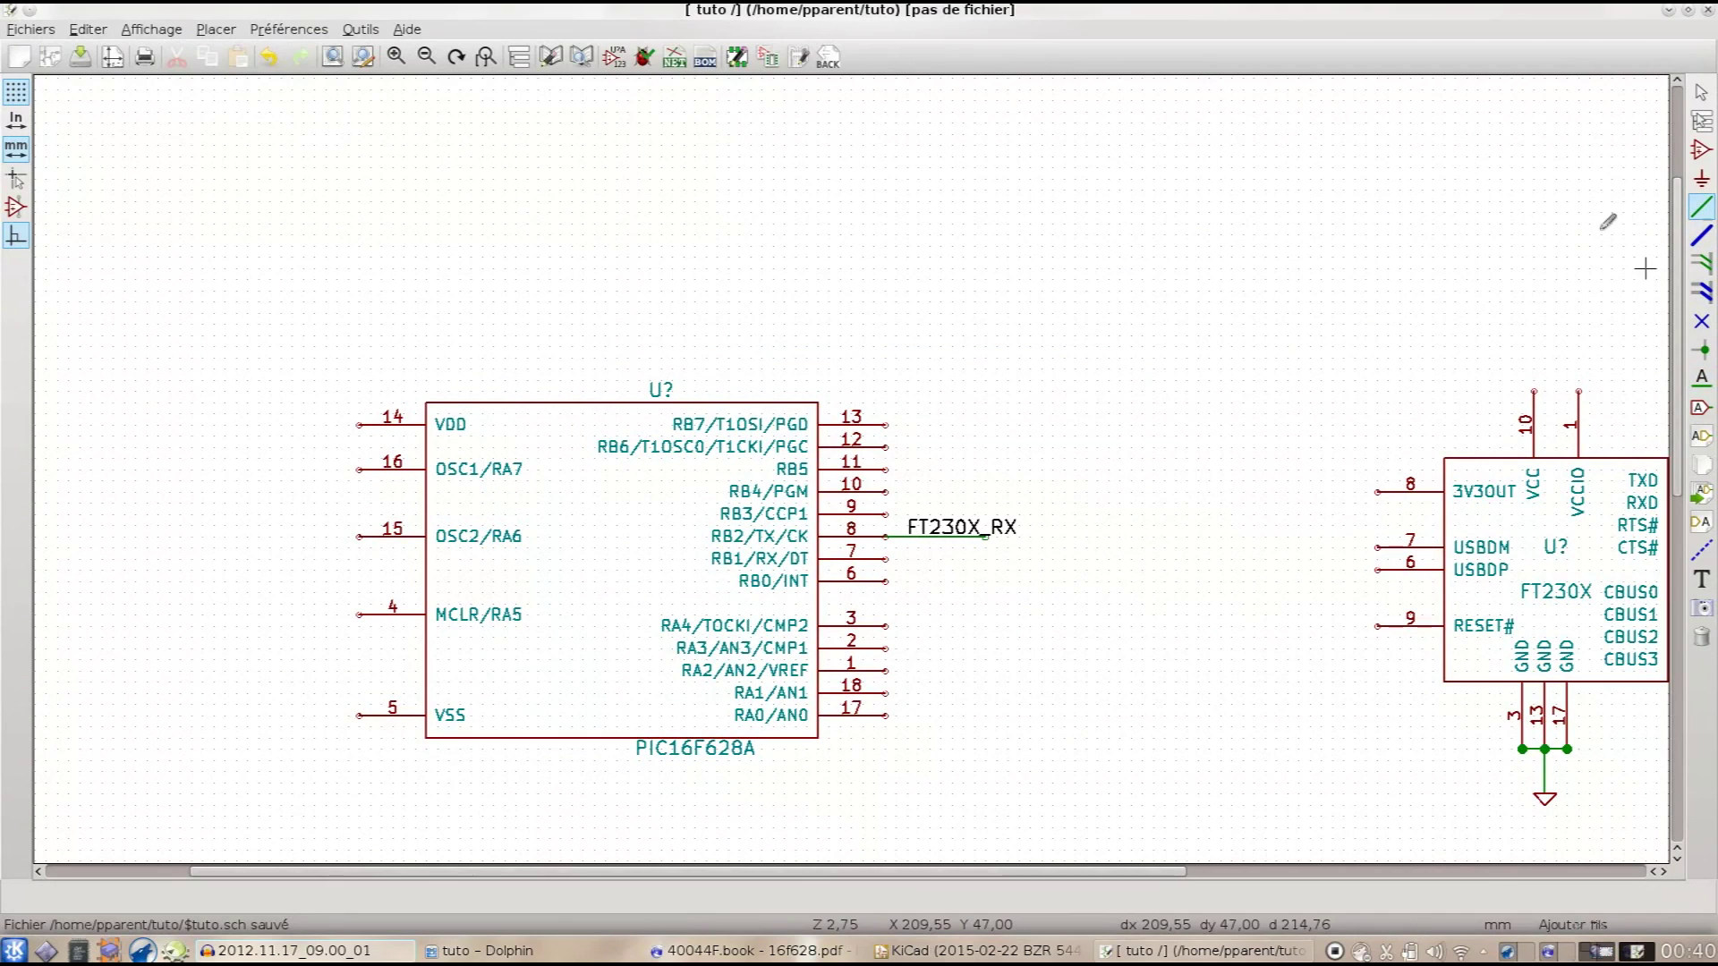
left_click(887, 558)
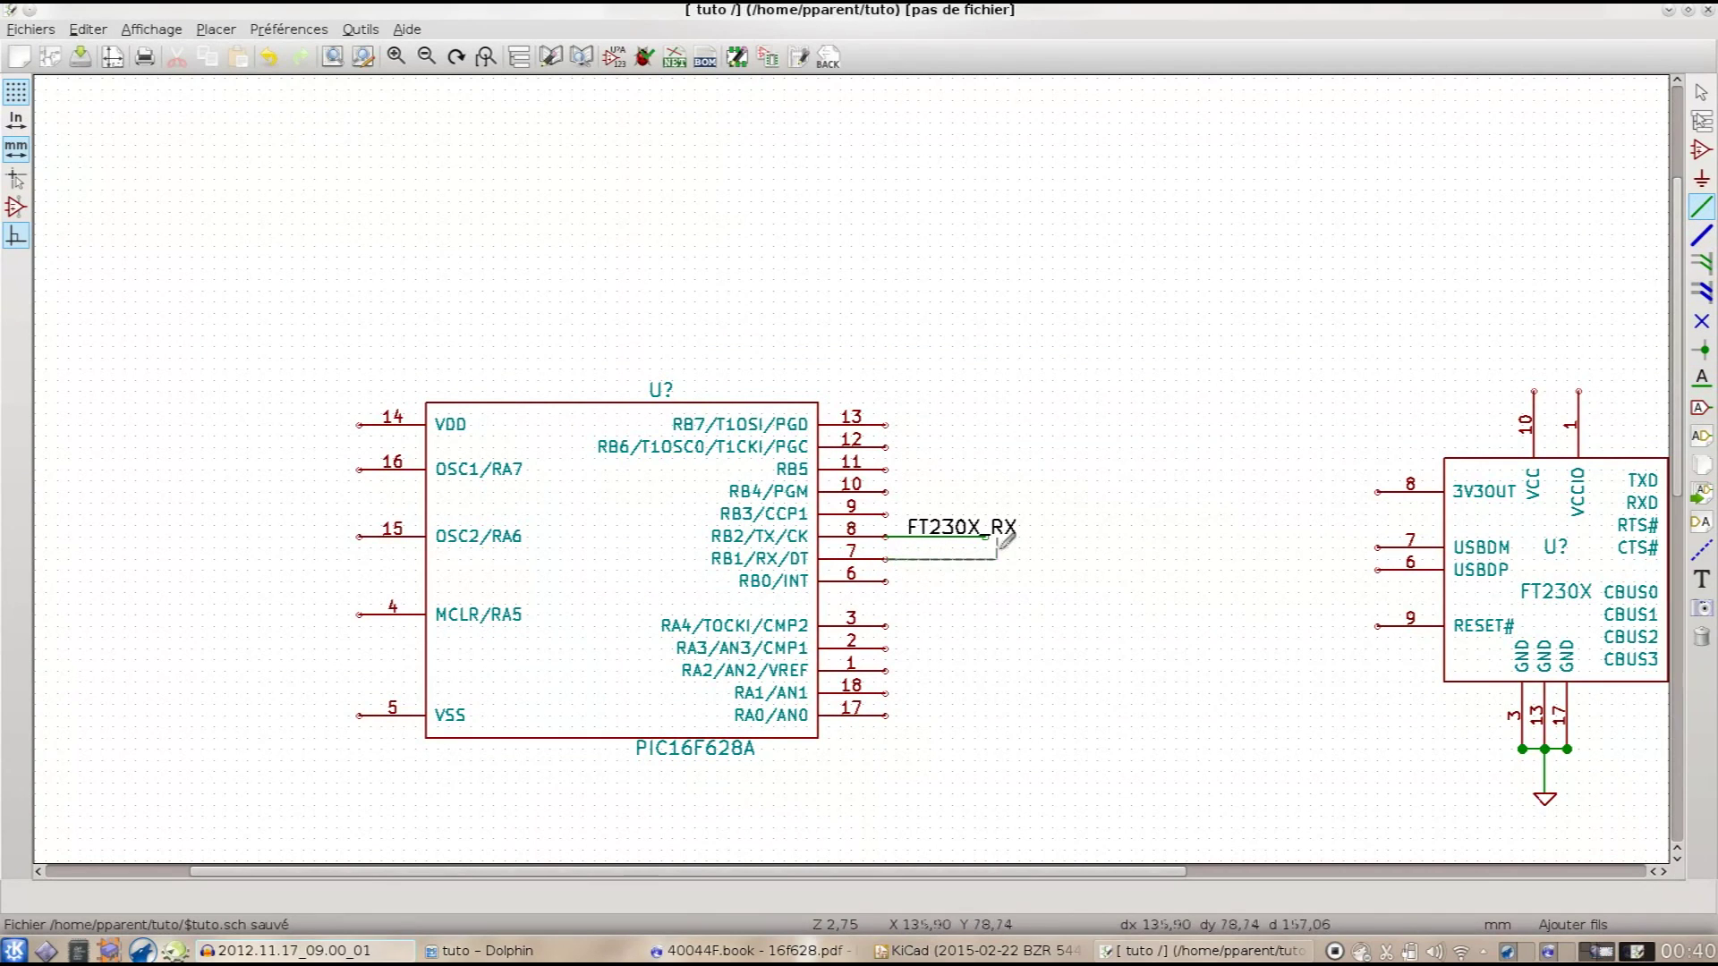
double_click(987, 558)
Step: Place a net label FT230X_TX on the wire at the PIC16F628A's RB1/RX/DT pin
left_click(1701, 376)
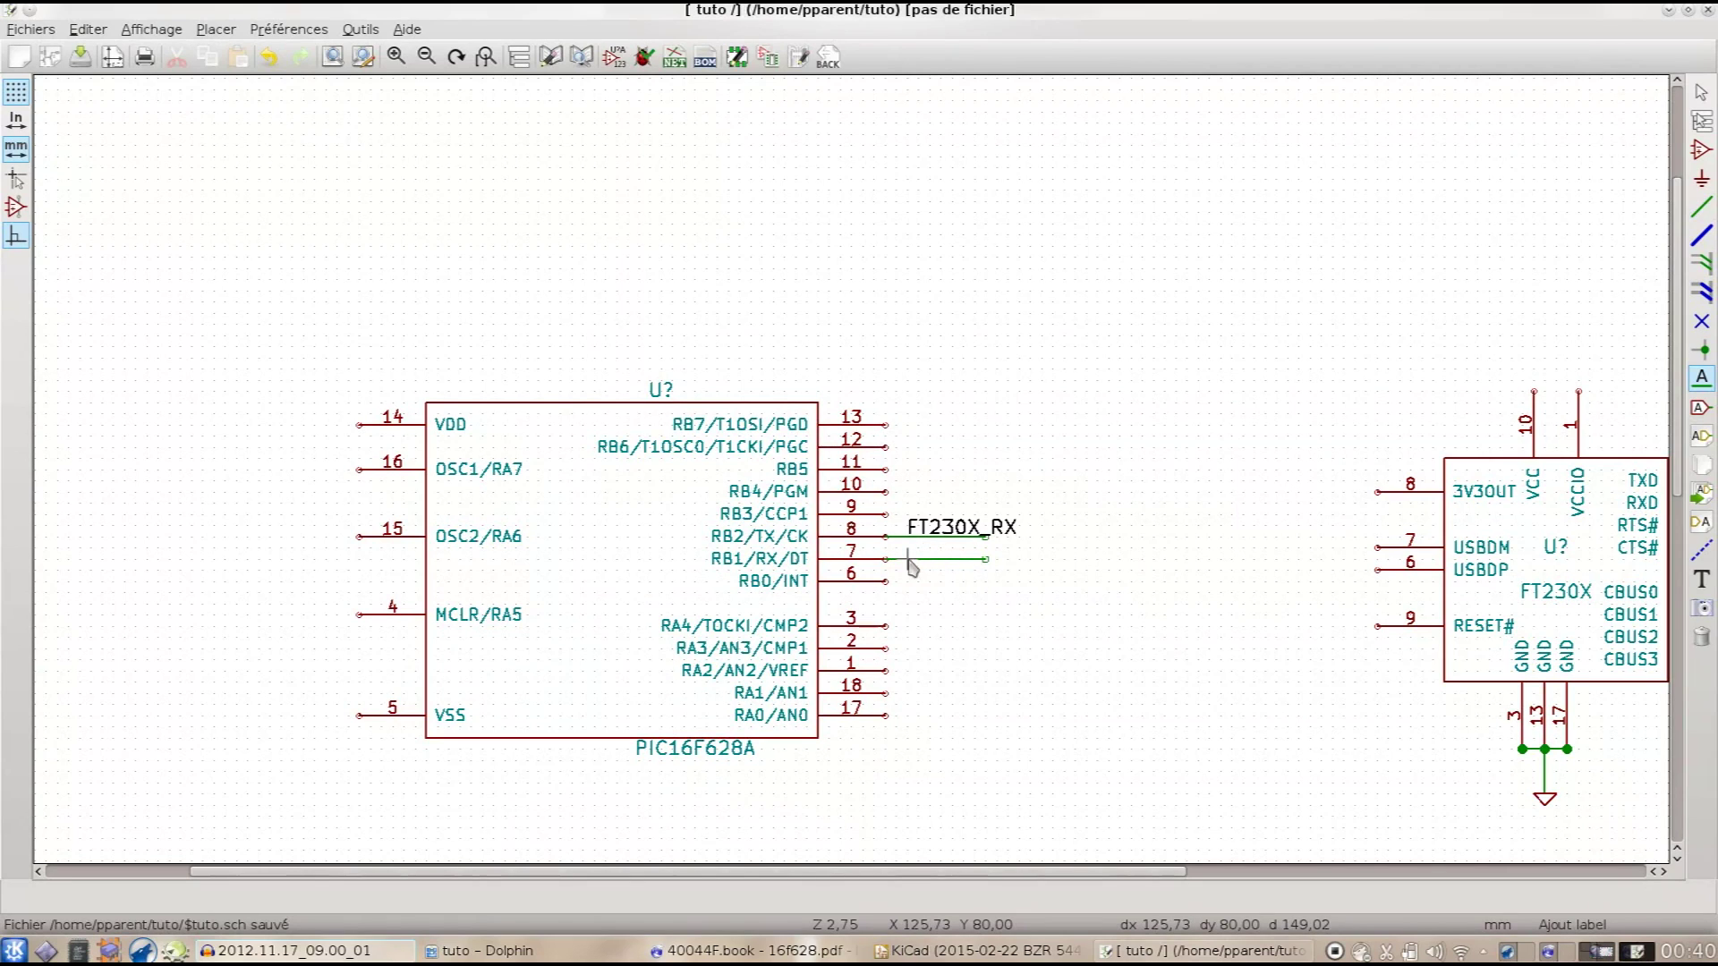
left_click(909, 561)
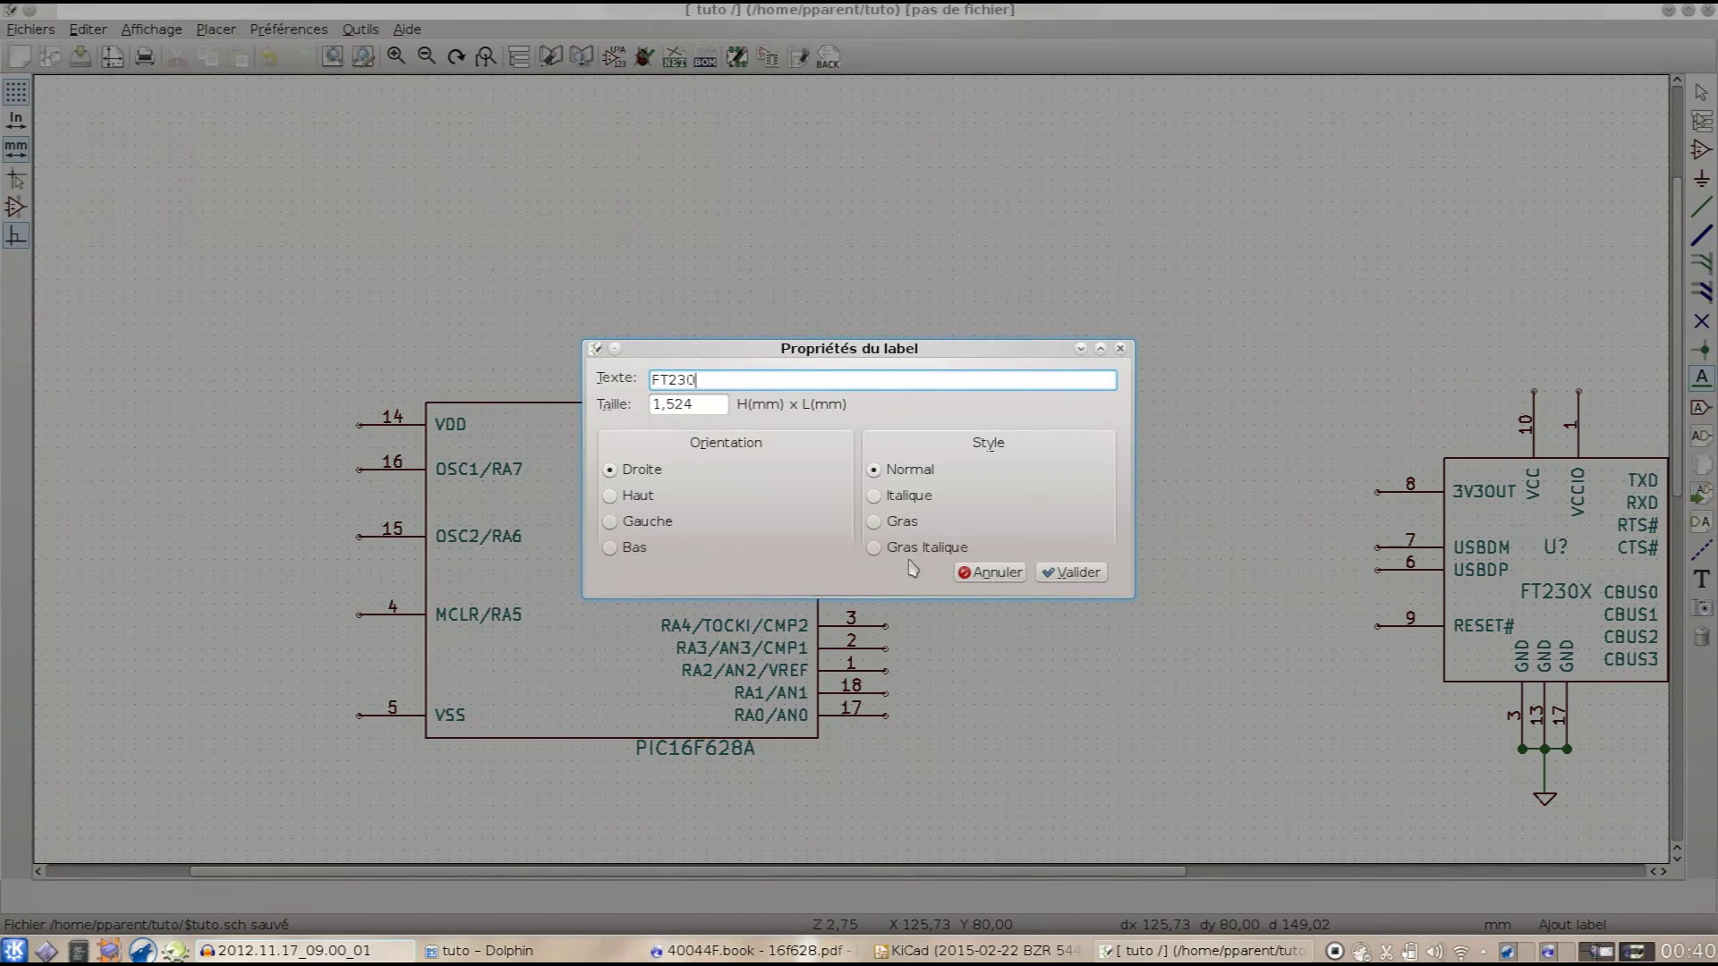
type("FT230X_TX")
key("Return")
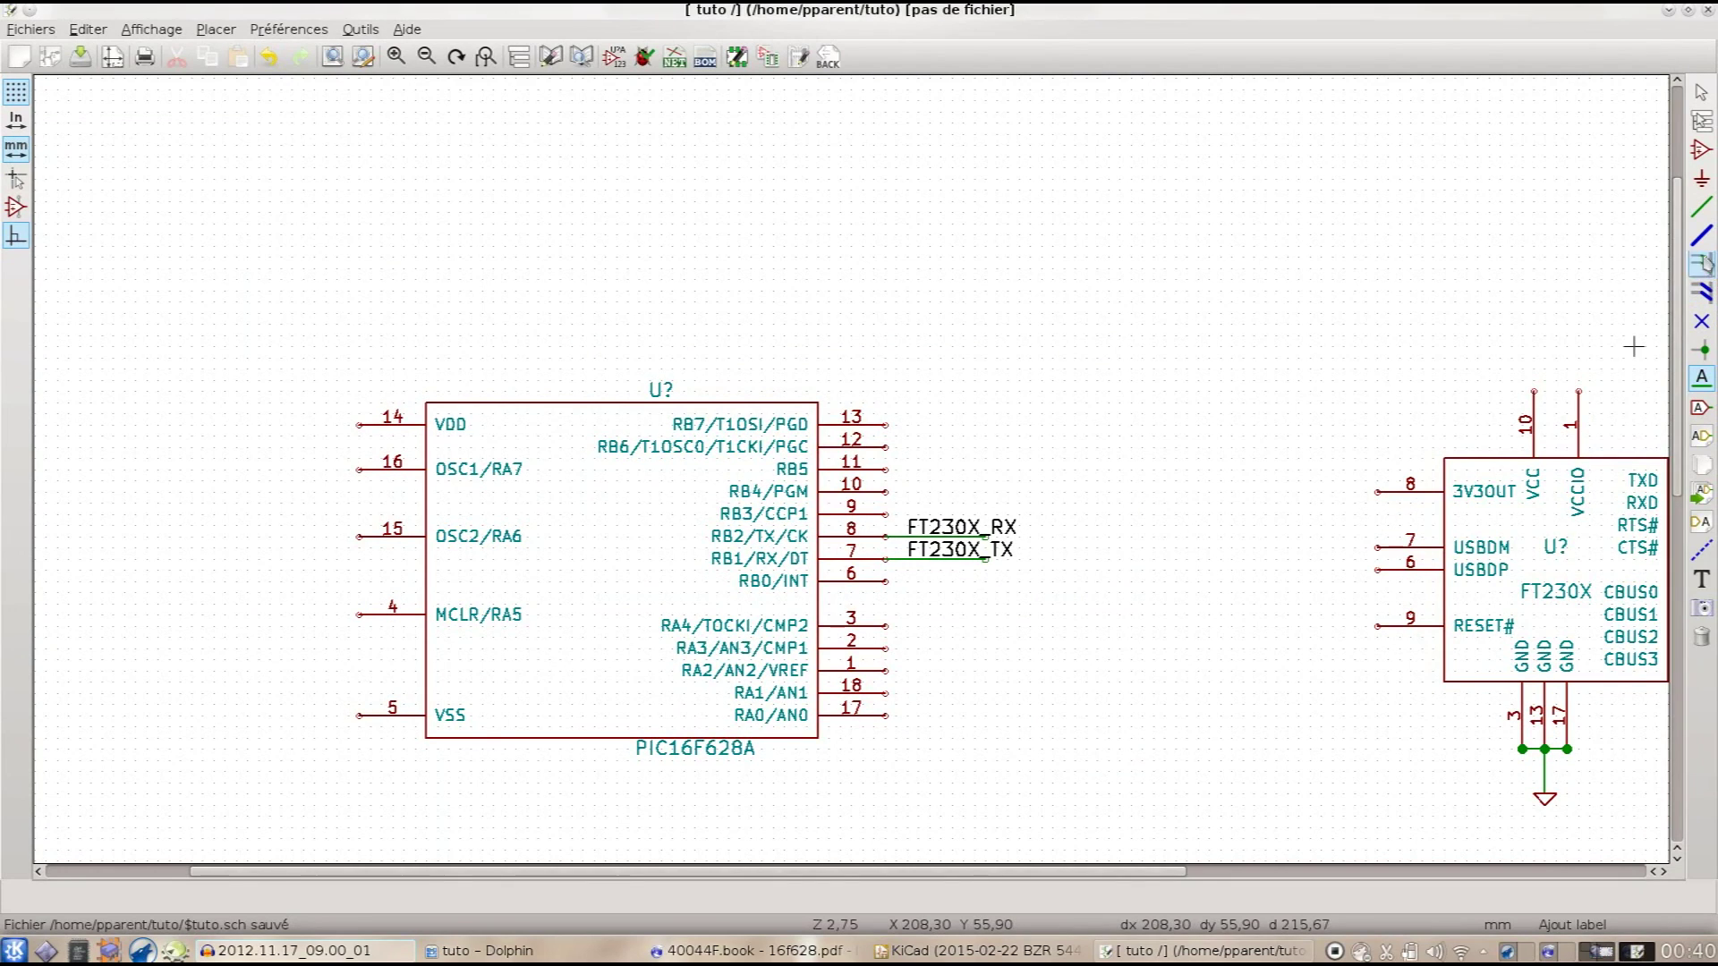
Step: Draw a short wire downwards from the PIC16F628A's VSS pin 5, ending in free space
left_click(1702, 207)
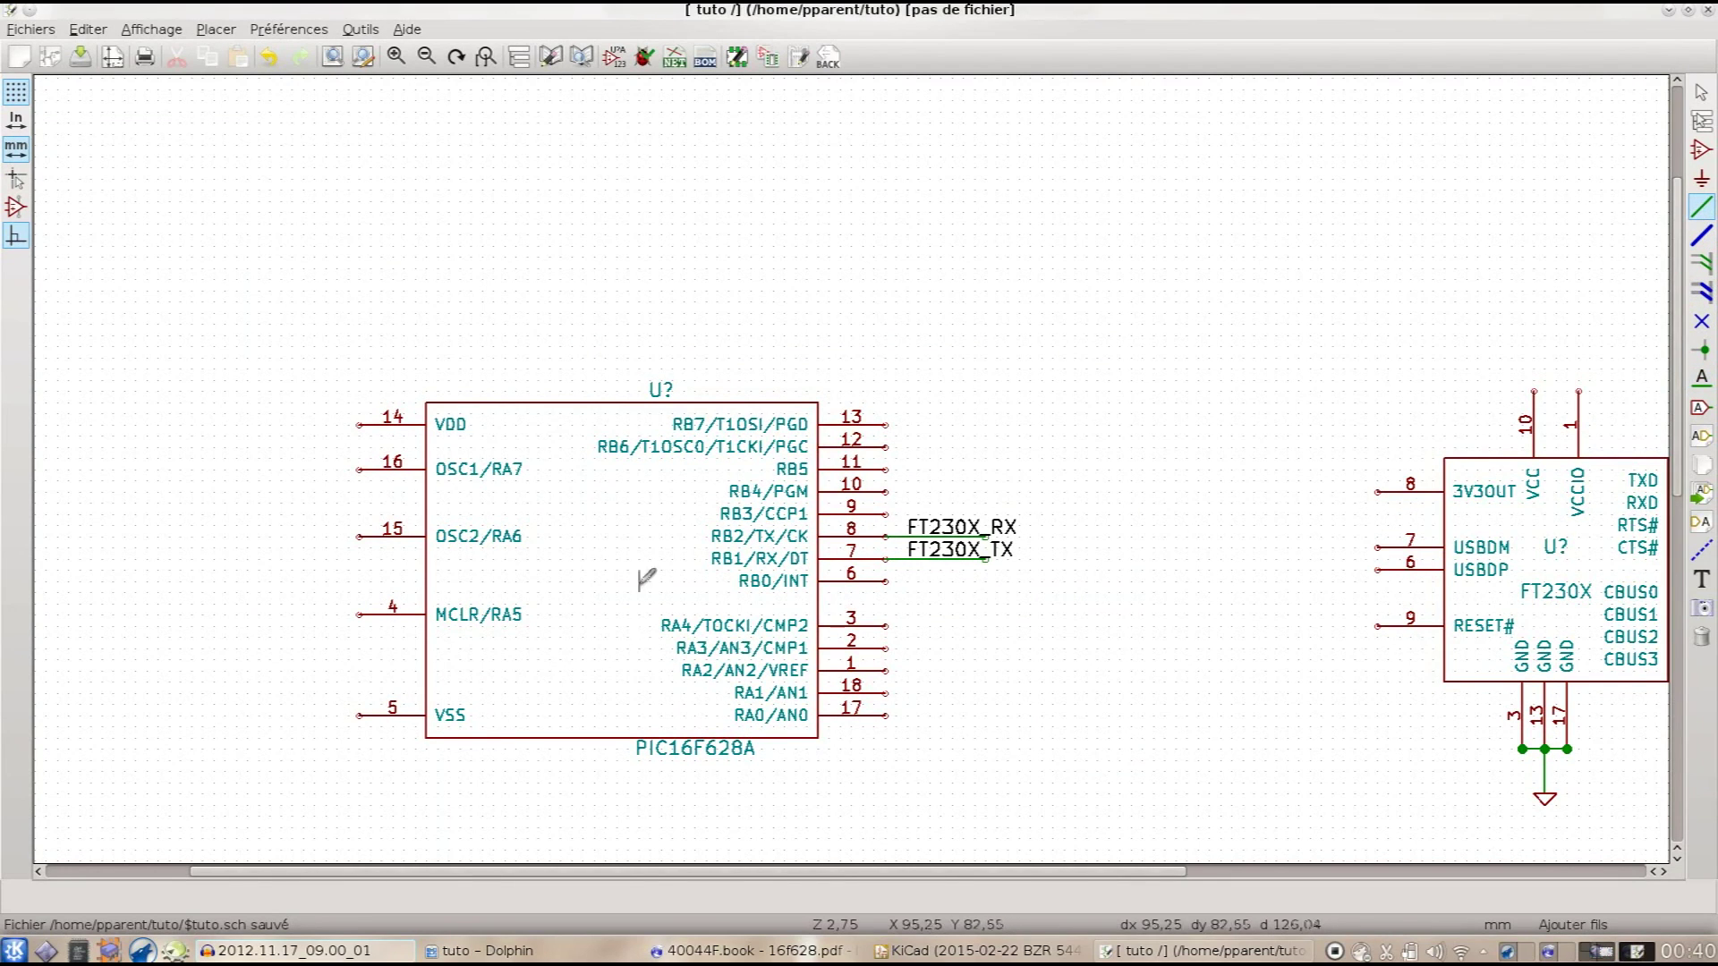
left_click(359, 715)
double_click(359, 749)
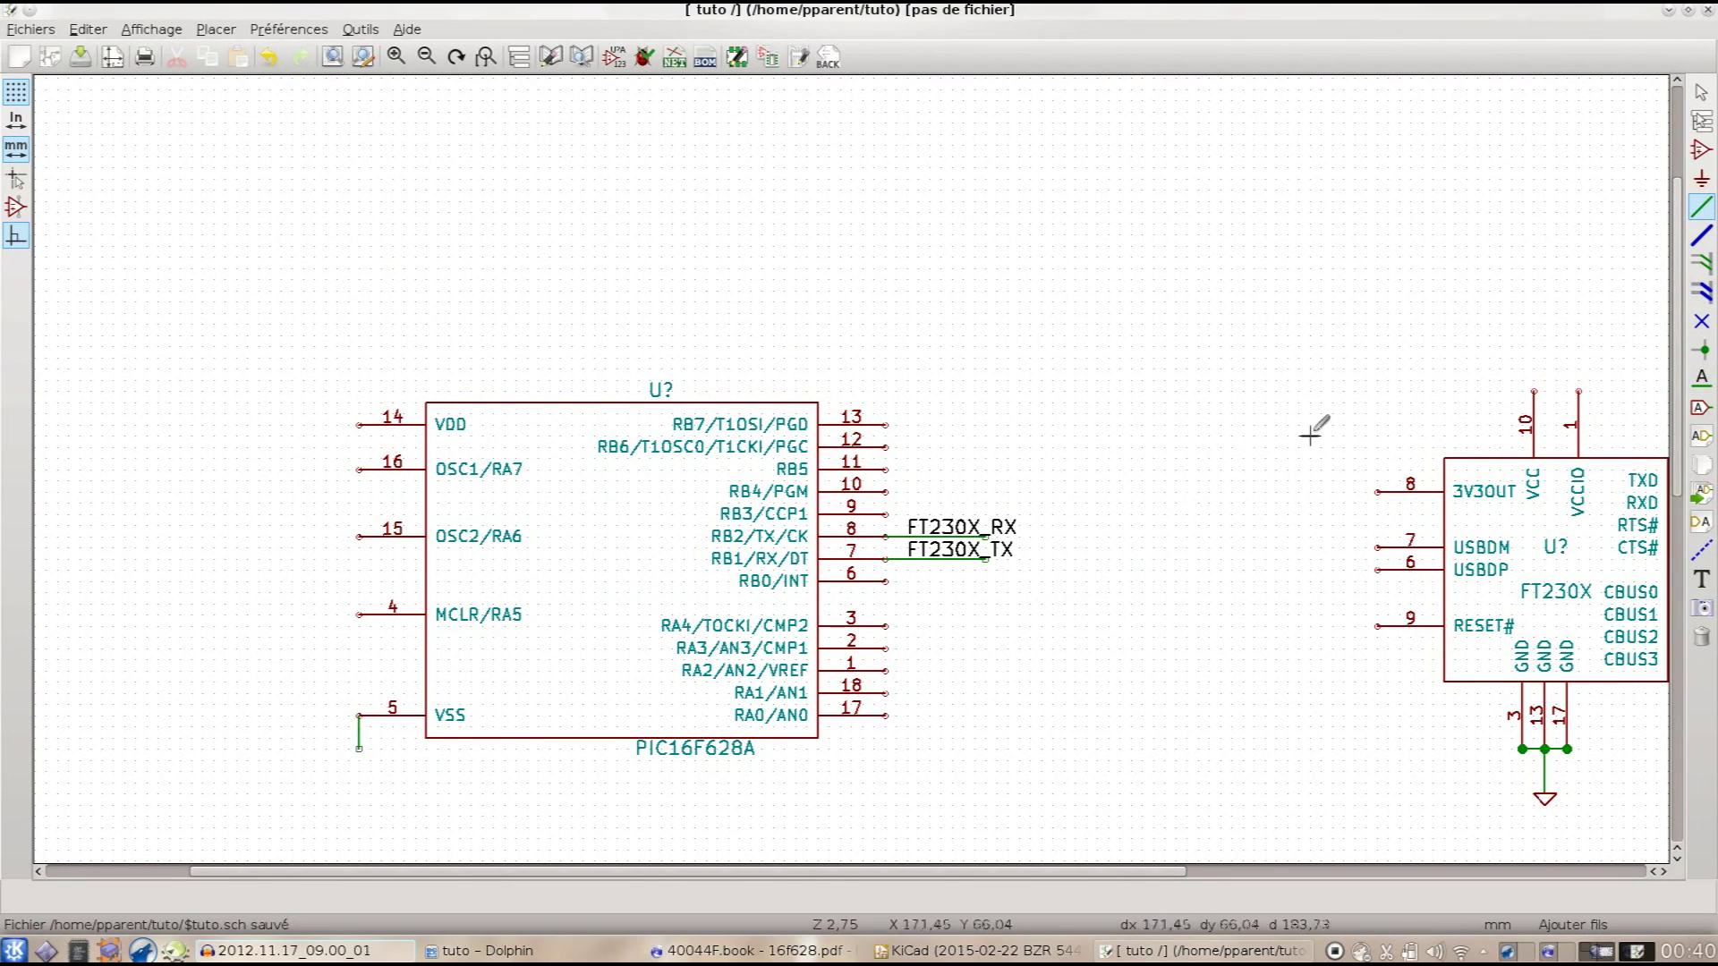
Step: Place a GND power symbol at the lower end of the PIC16F628A's VSS wire
left_click(1702, 178)
left_click(359, 752)
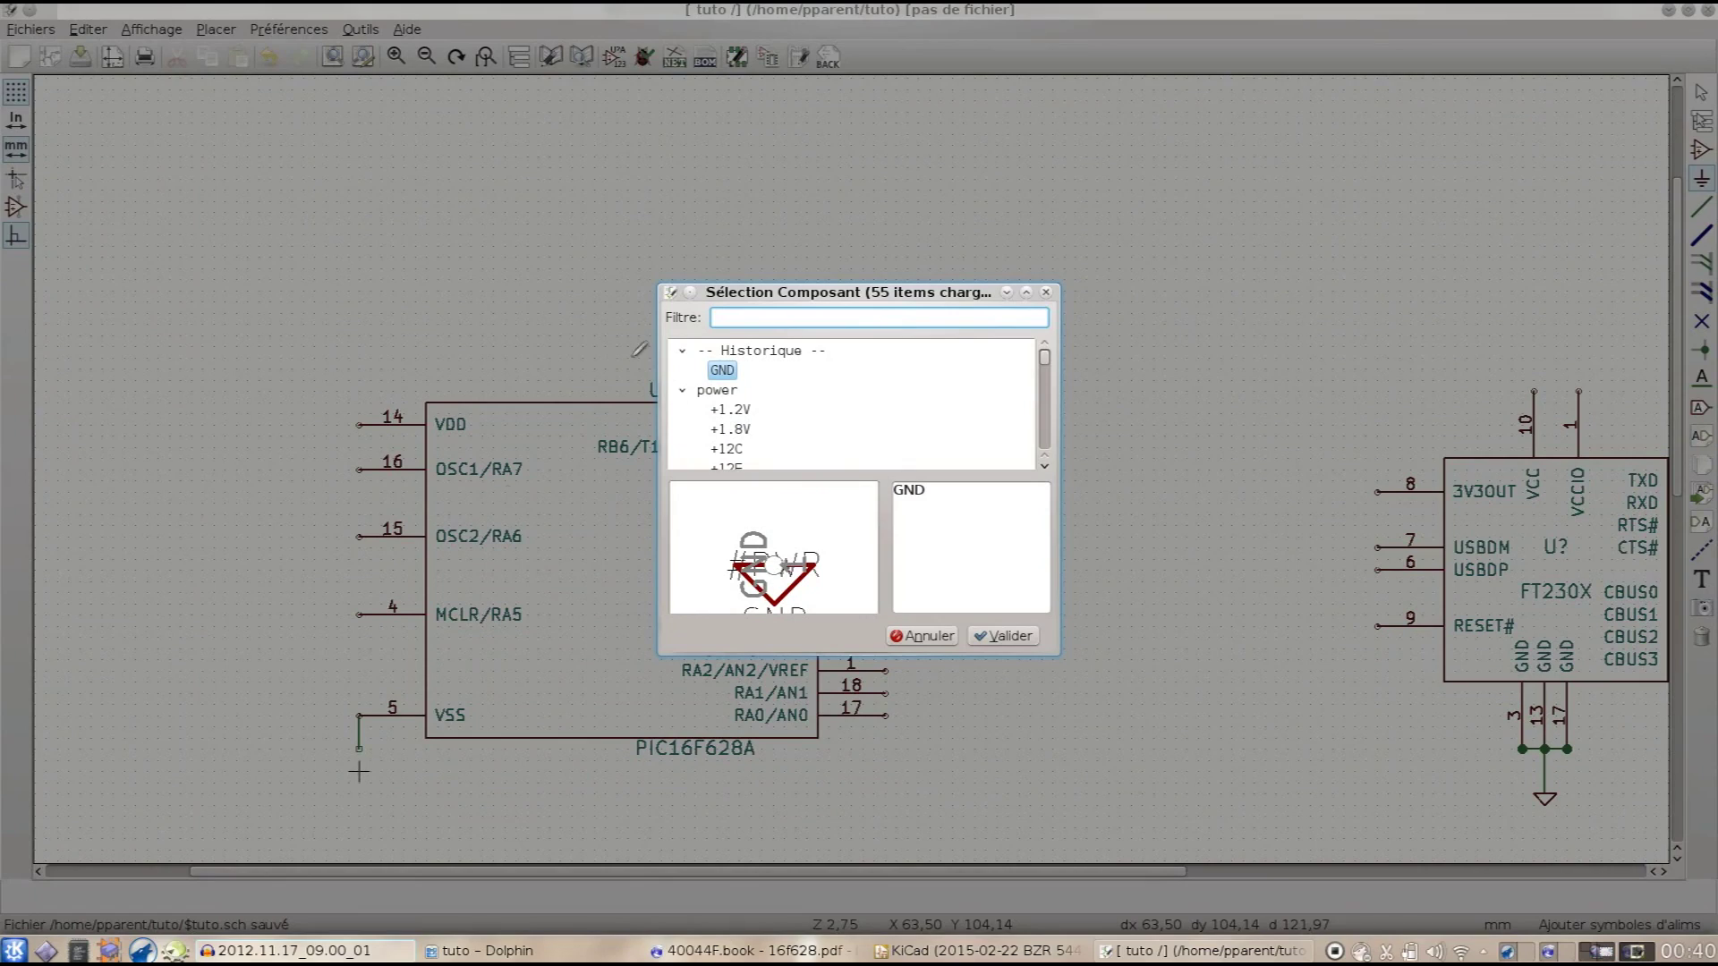
double_click(722, 371)
left_click(359, 750)
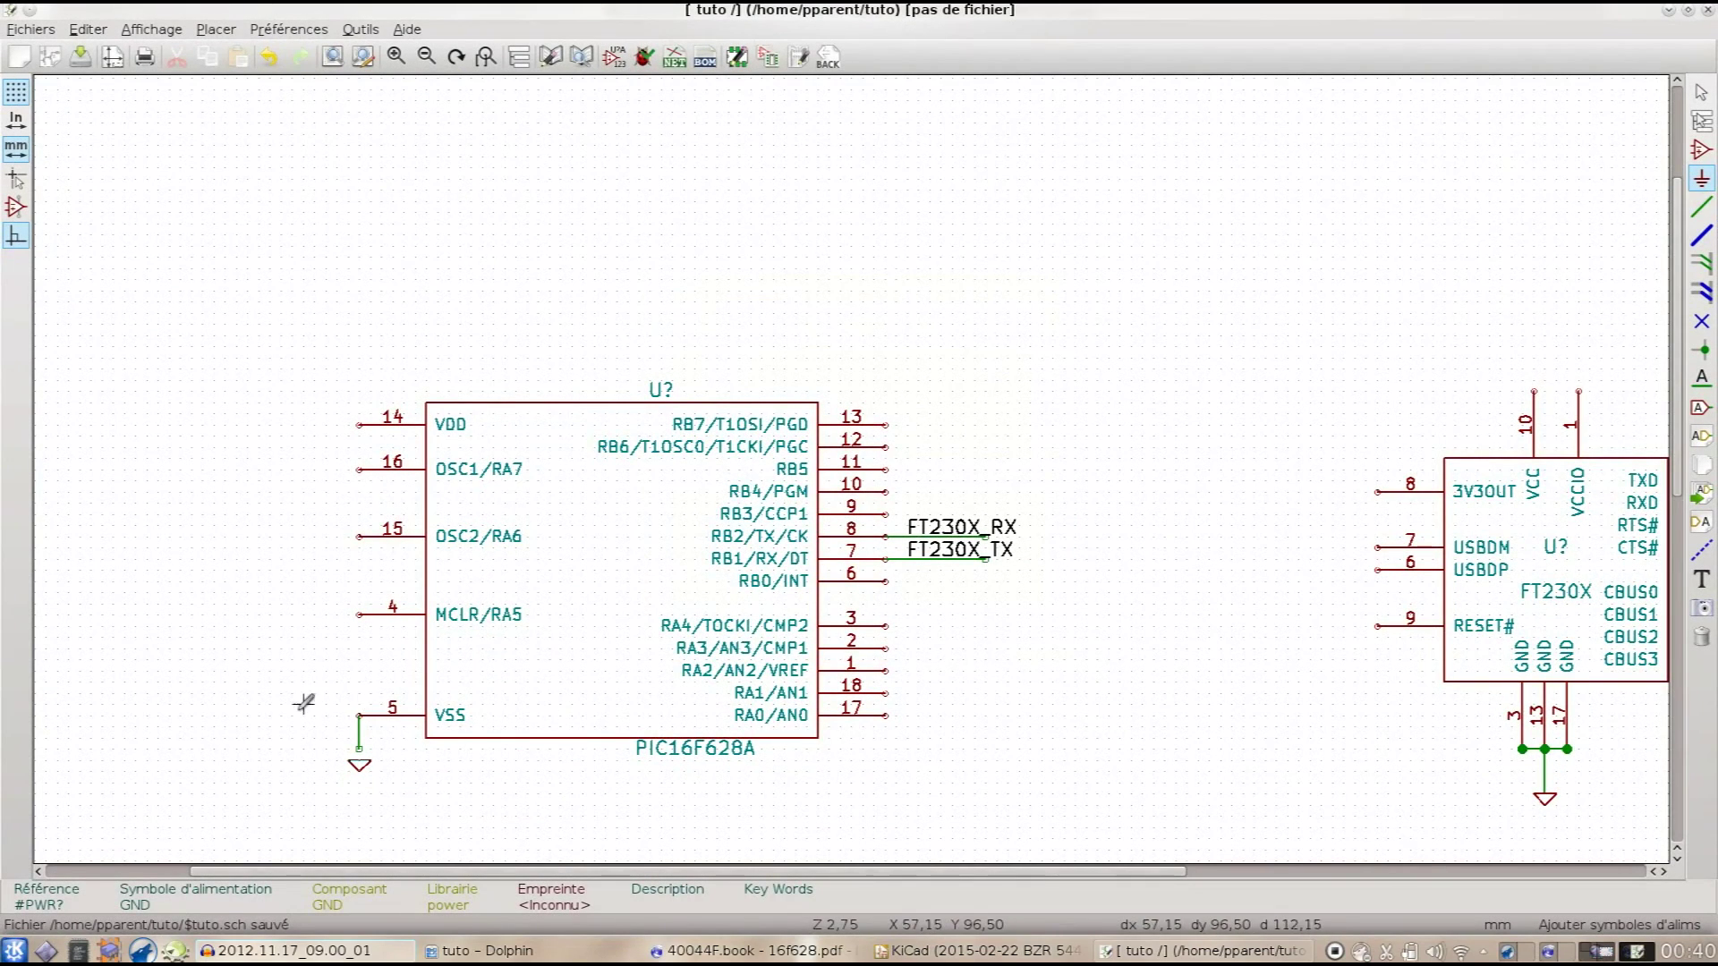
left_click(361, 750)
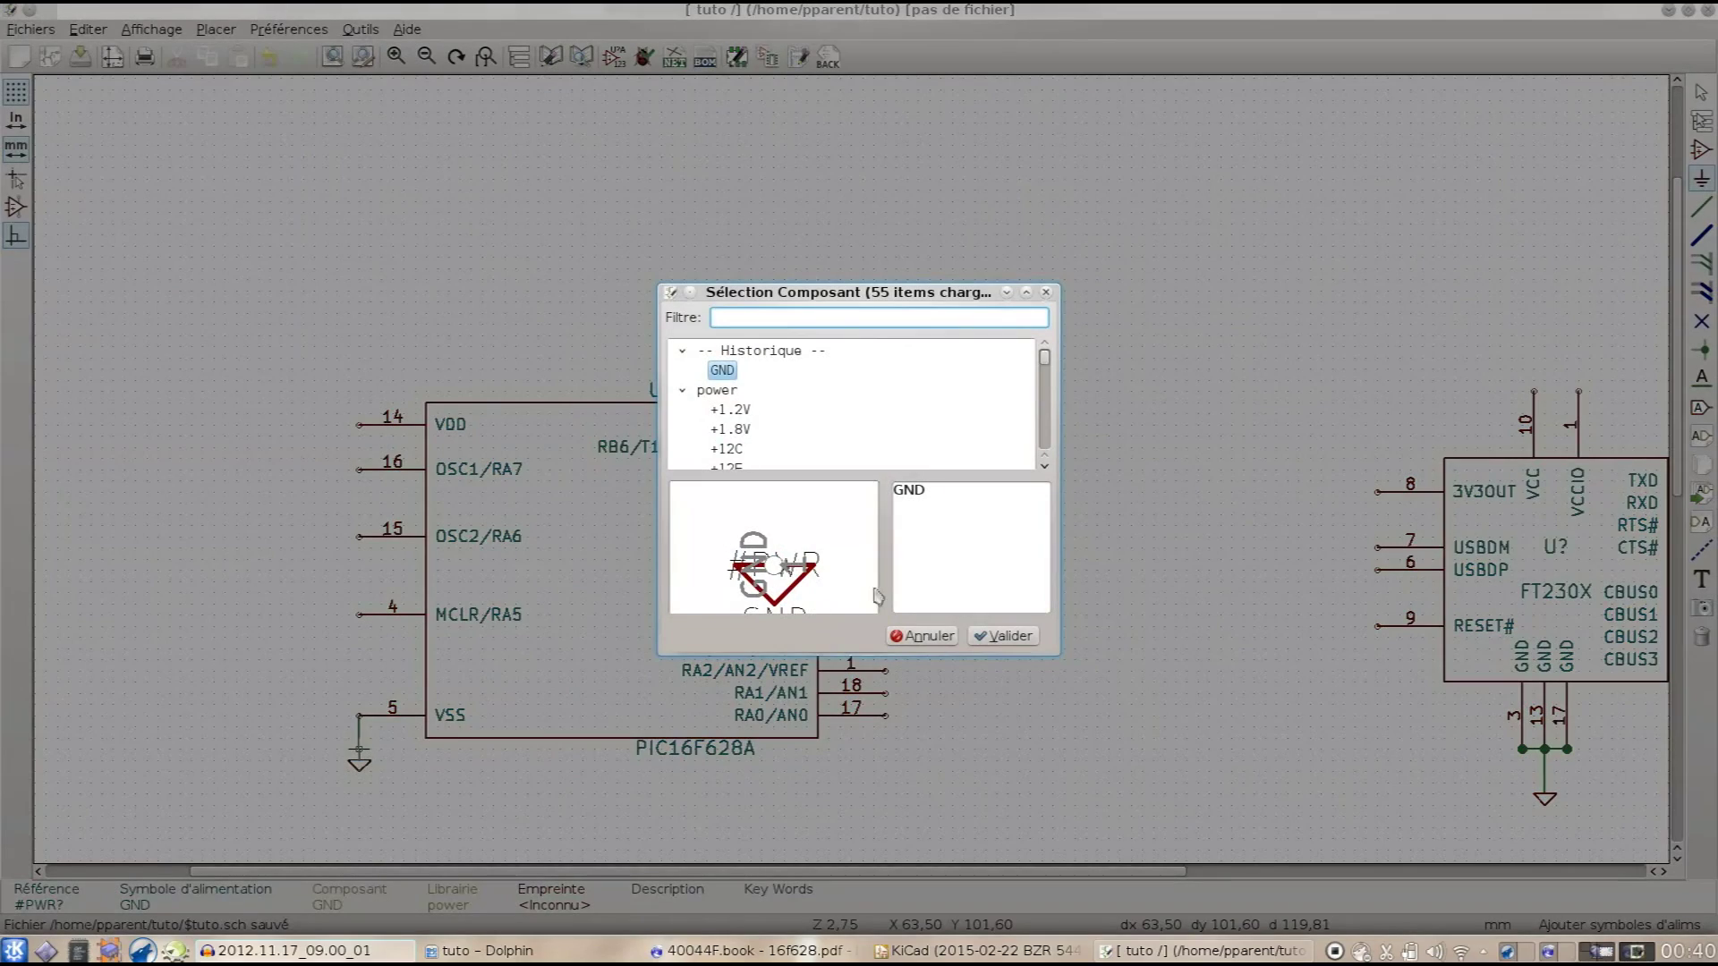
left_click(909, 628)
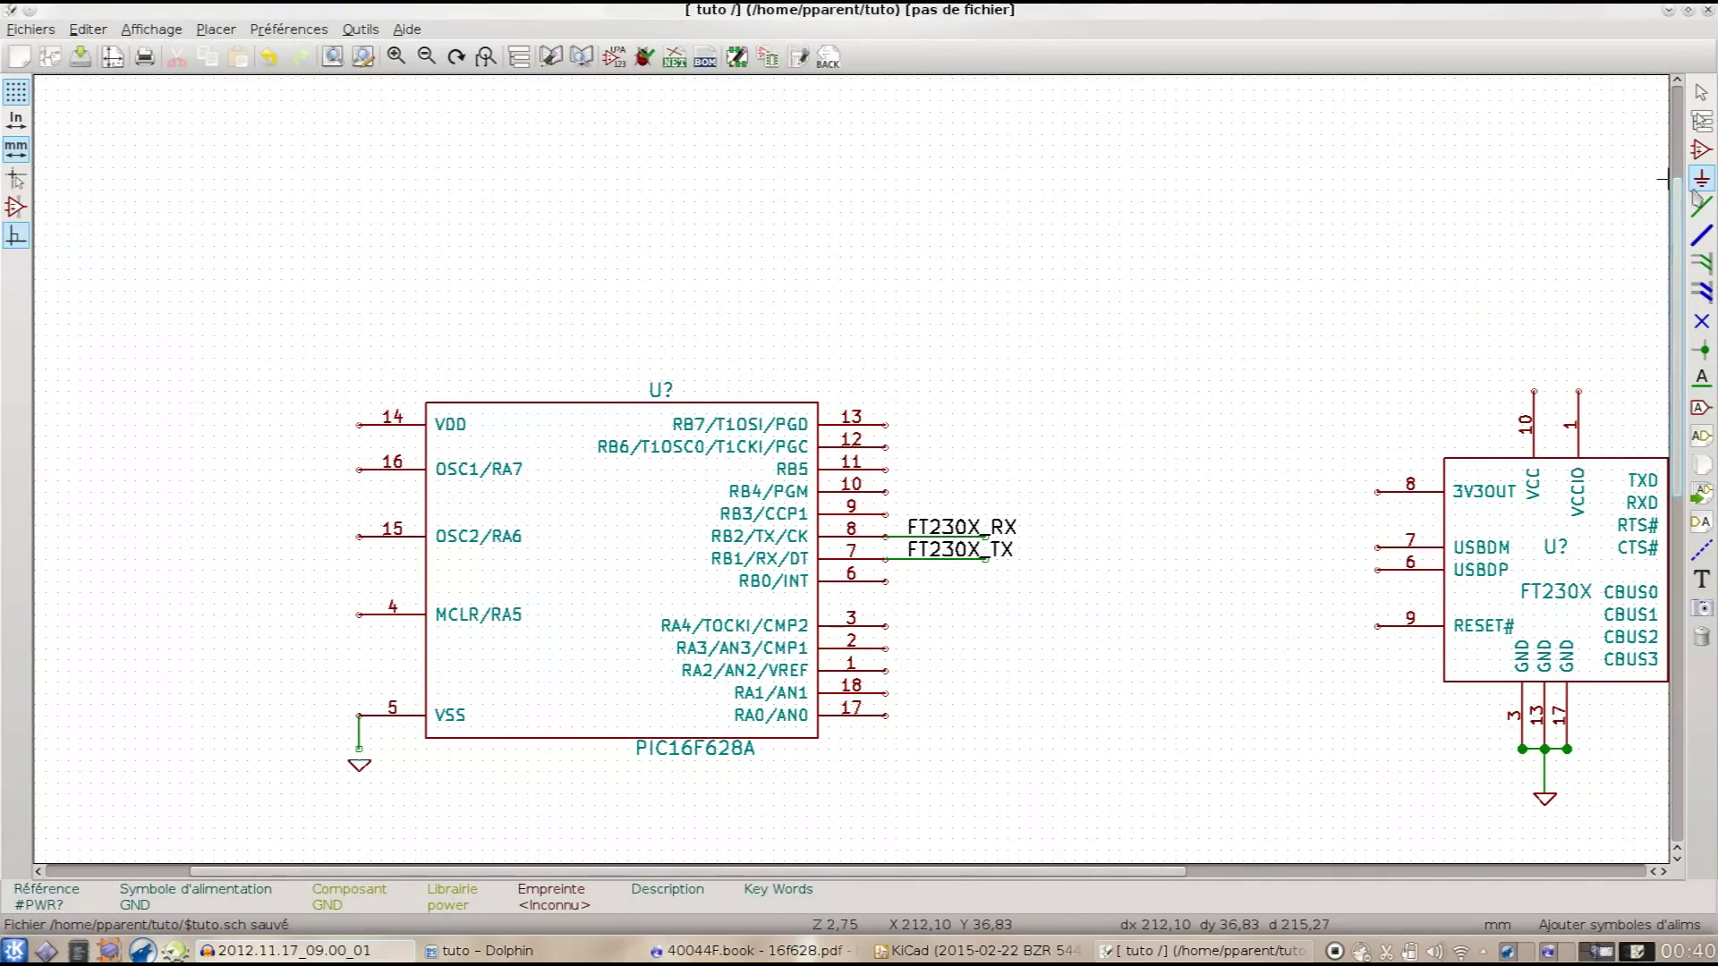
Step: Extend the PIC16F628A's VSS wire down to the GND symbol to close the gap between them
left_click(1702, 208)
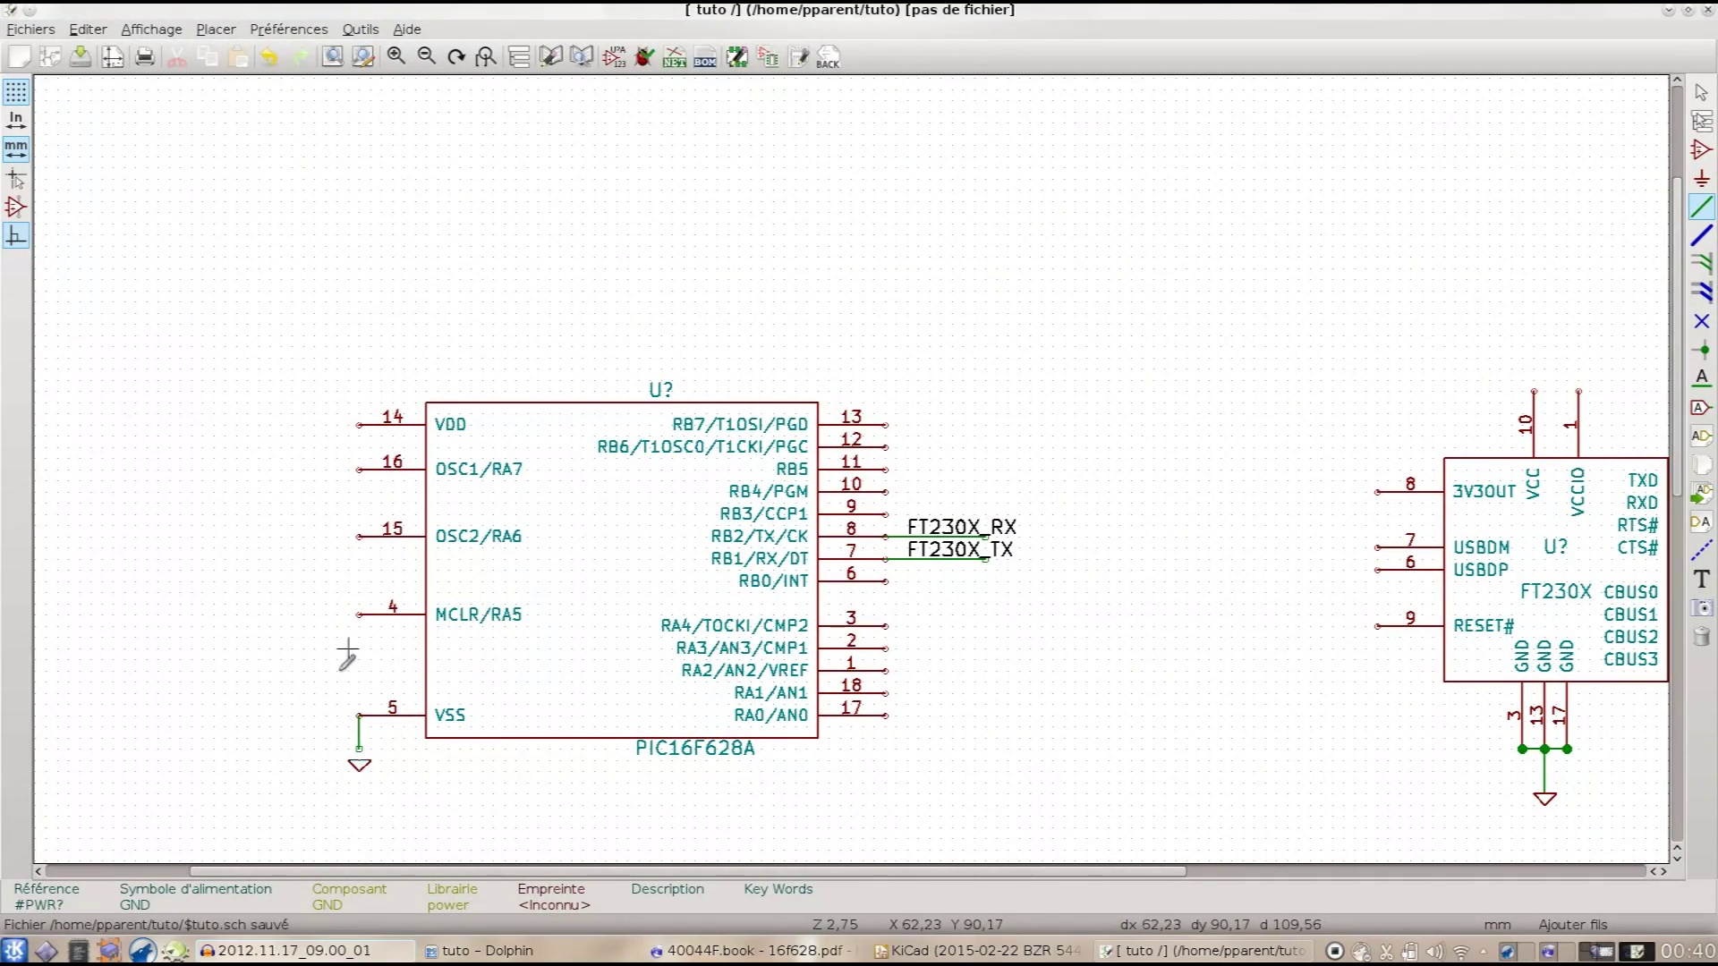
left_click(360, 763)
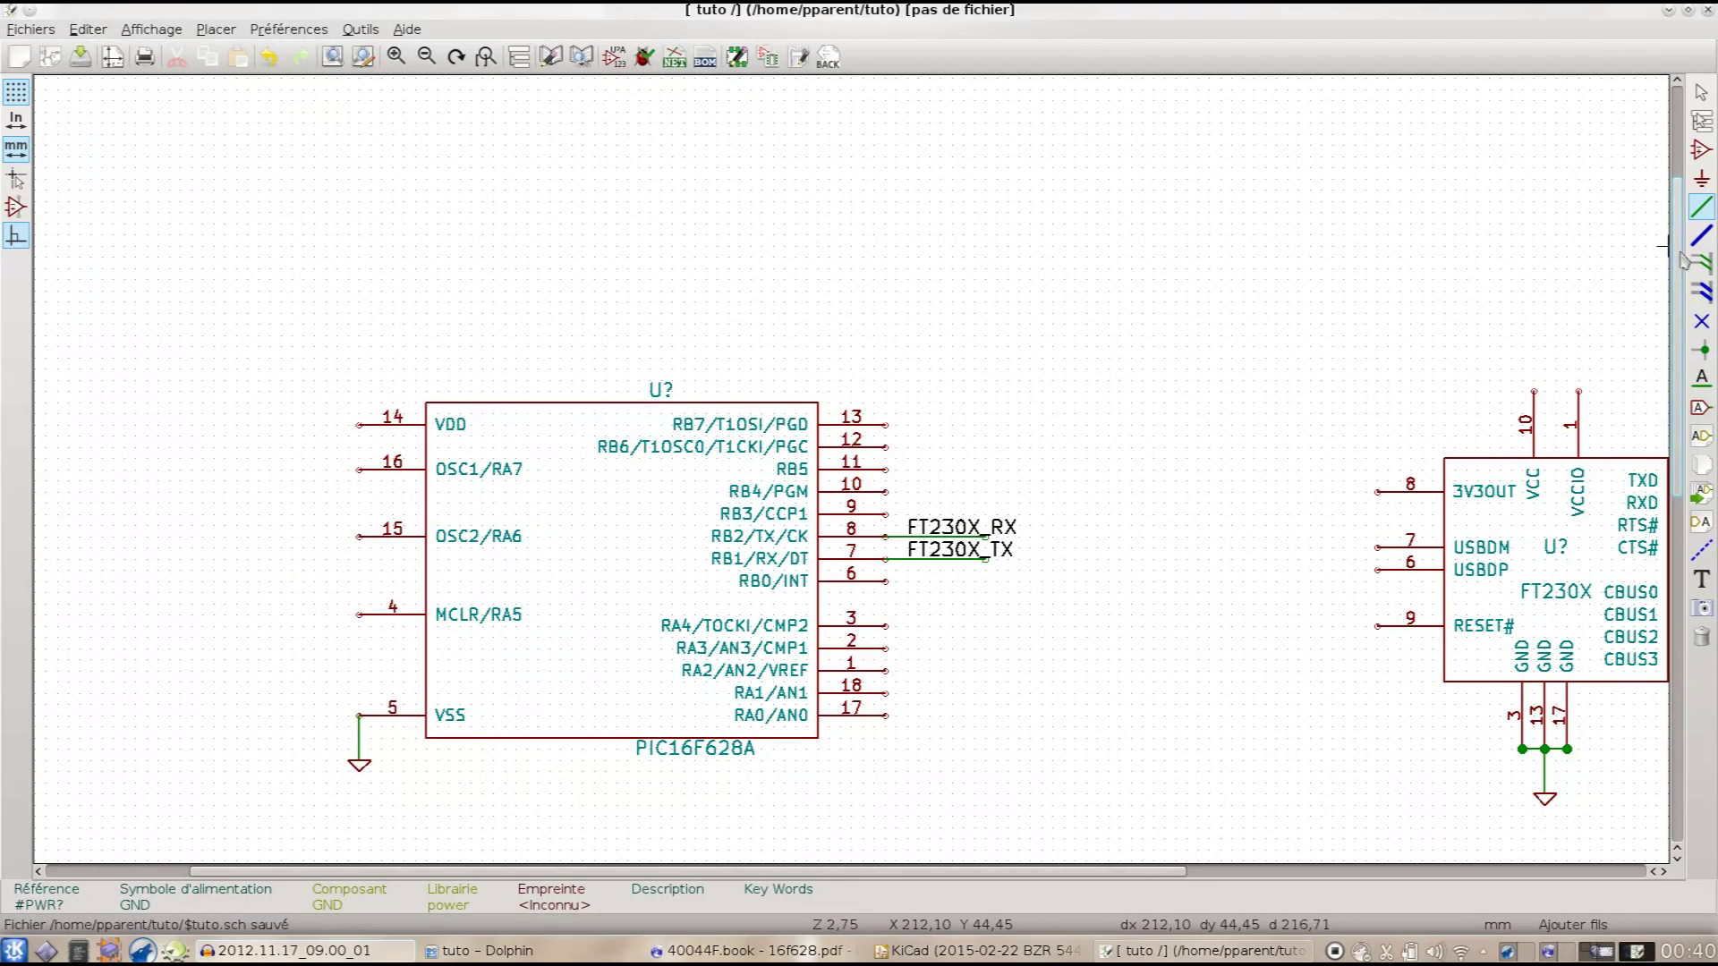
Step: Place a resistor R, rotated horizontally, in line with the PIC16F628A's RA4 pin 3, leaving a small gap to the pin
left_click(1701, 154)
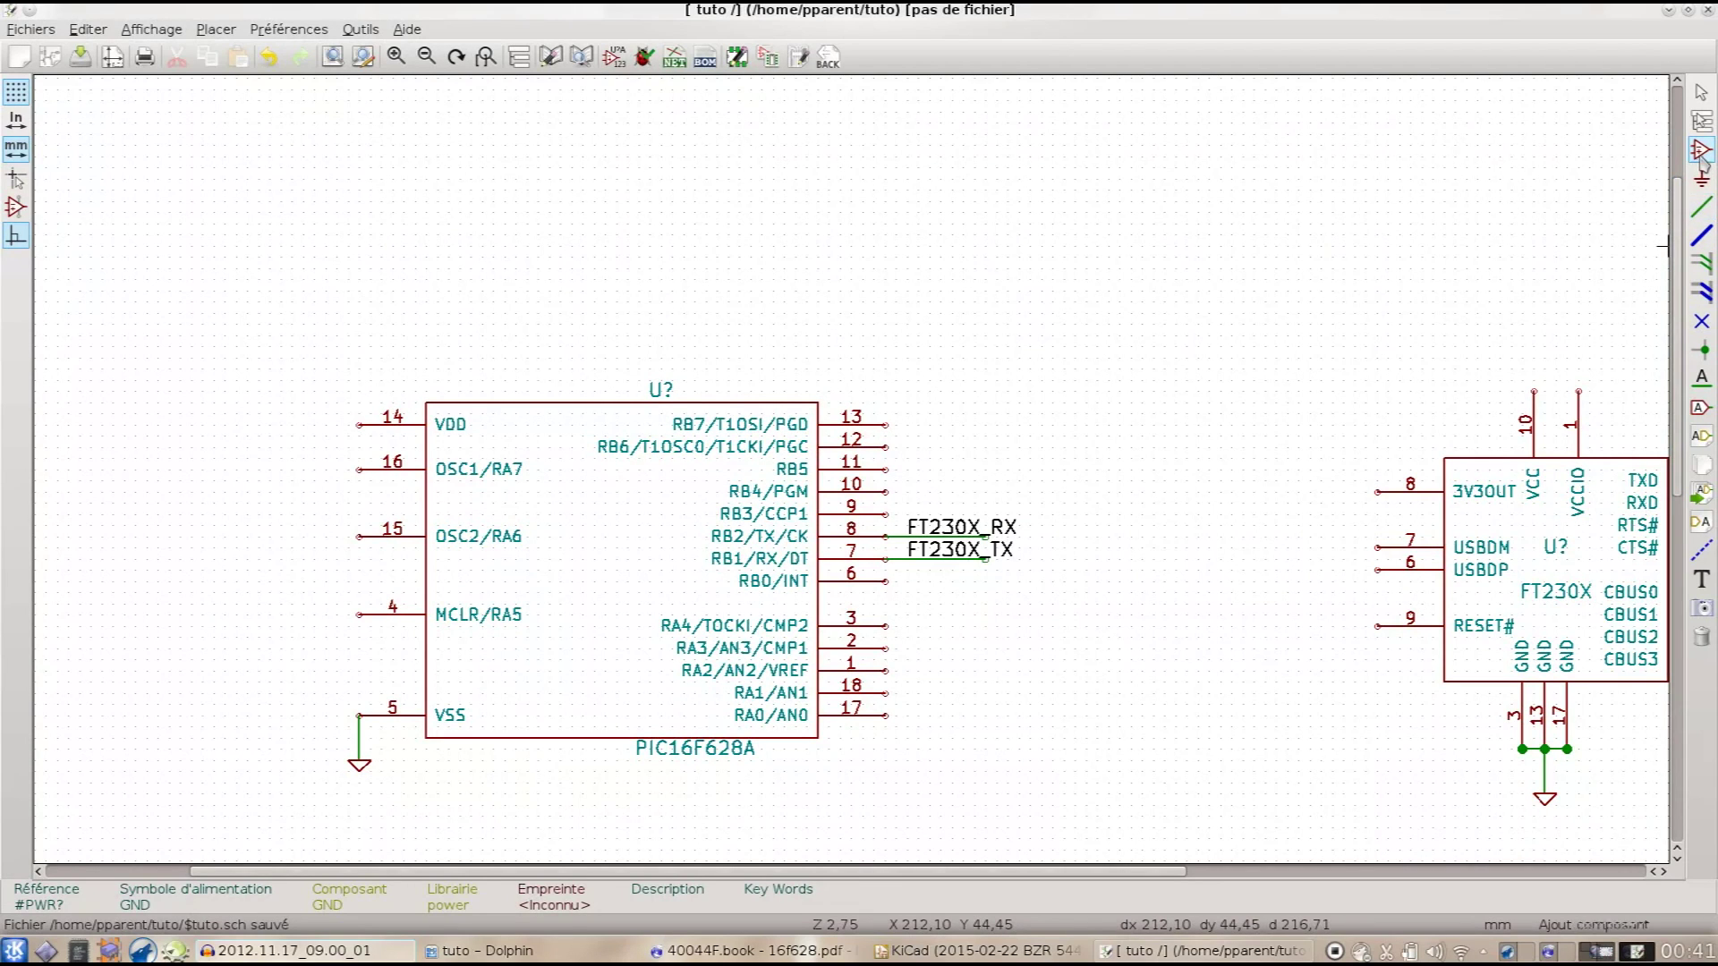
left_click(910, 631)
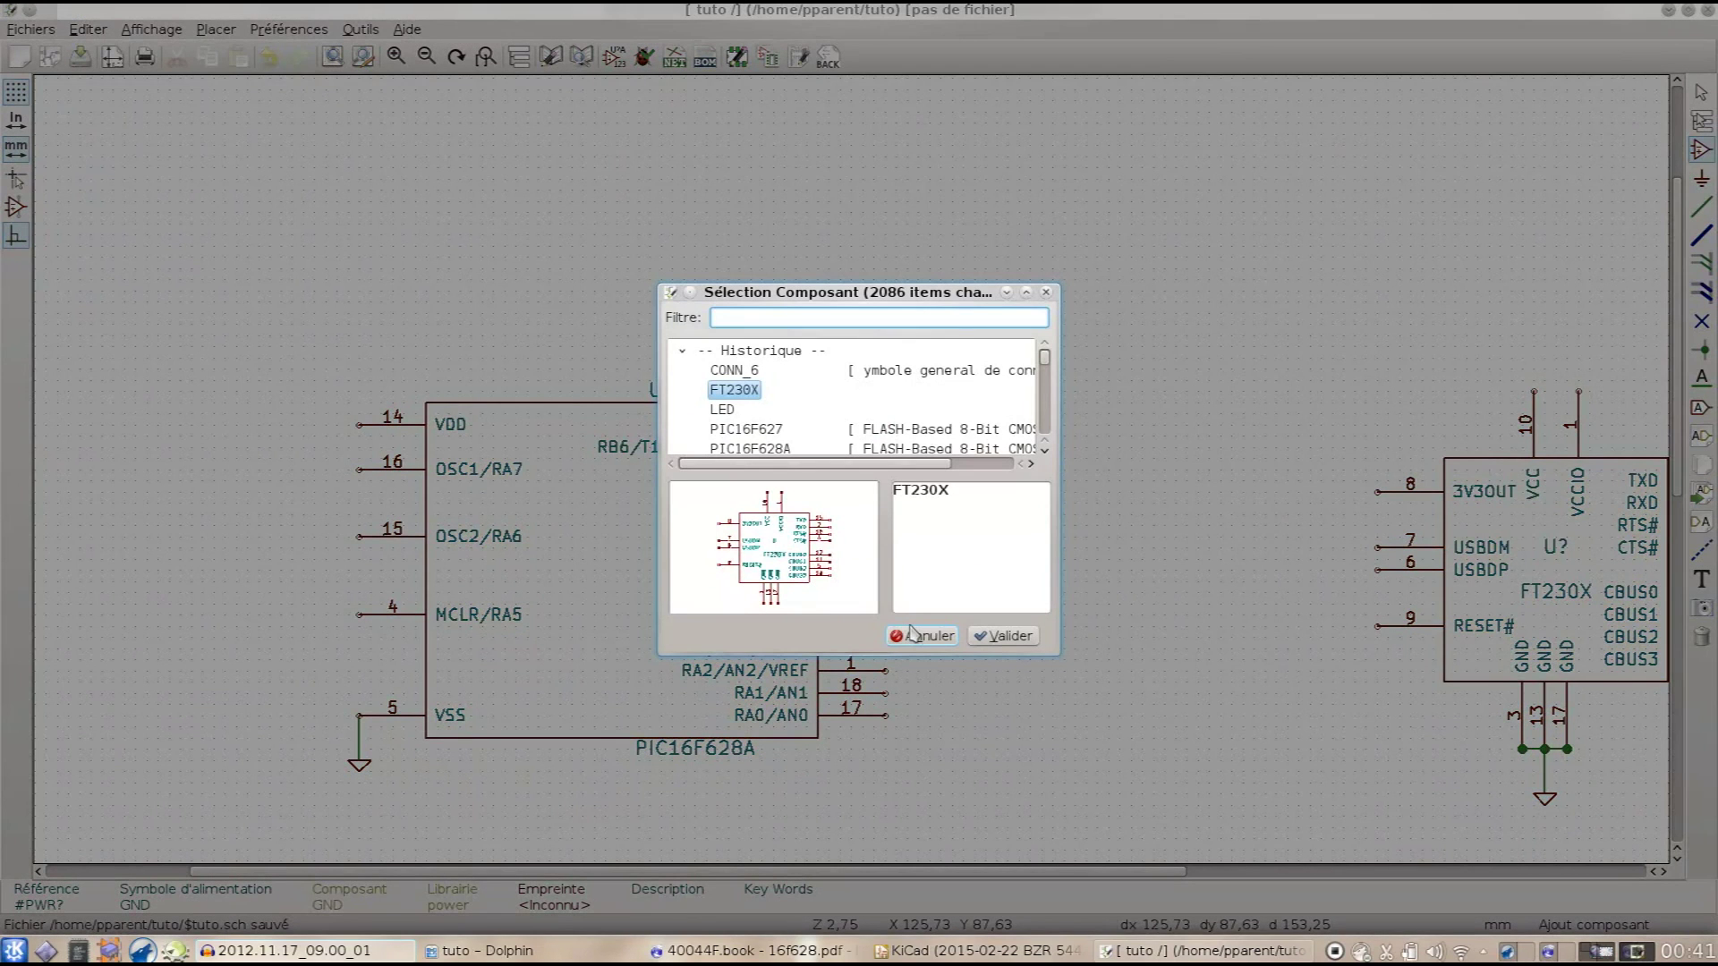
type("R")
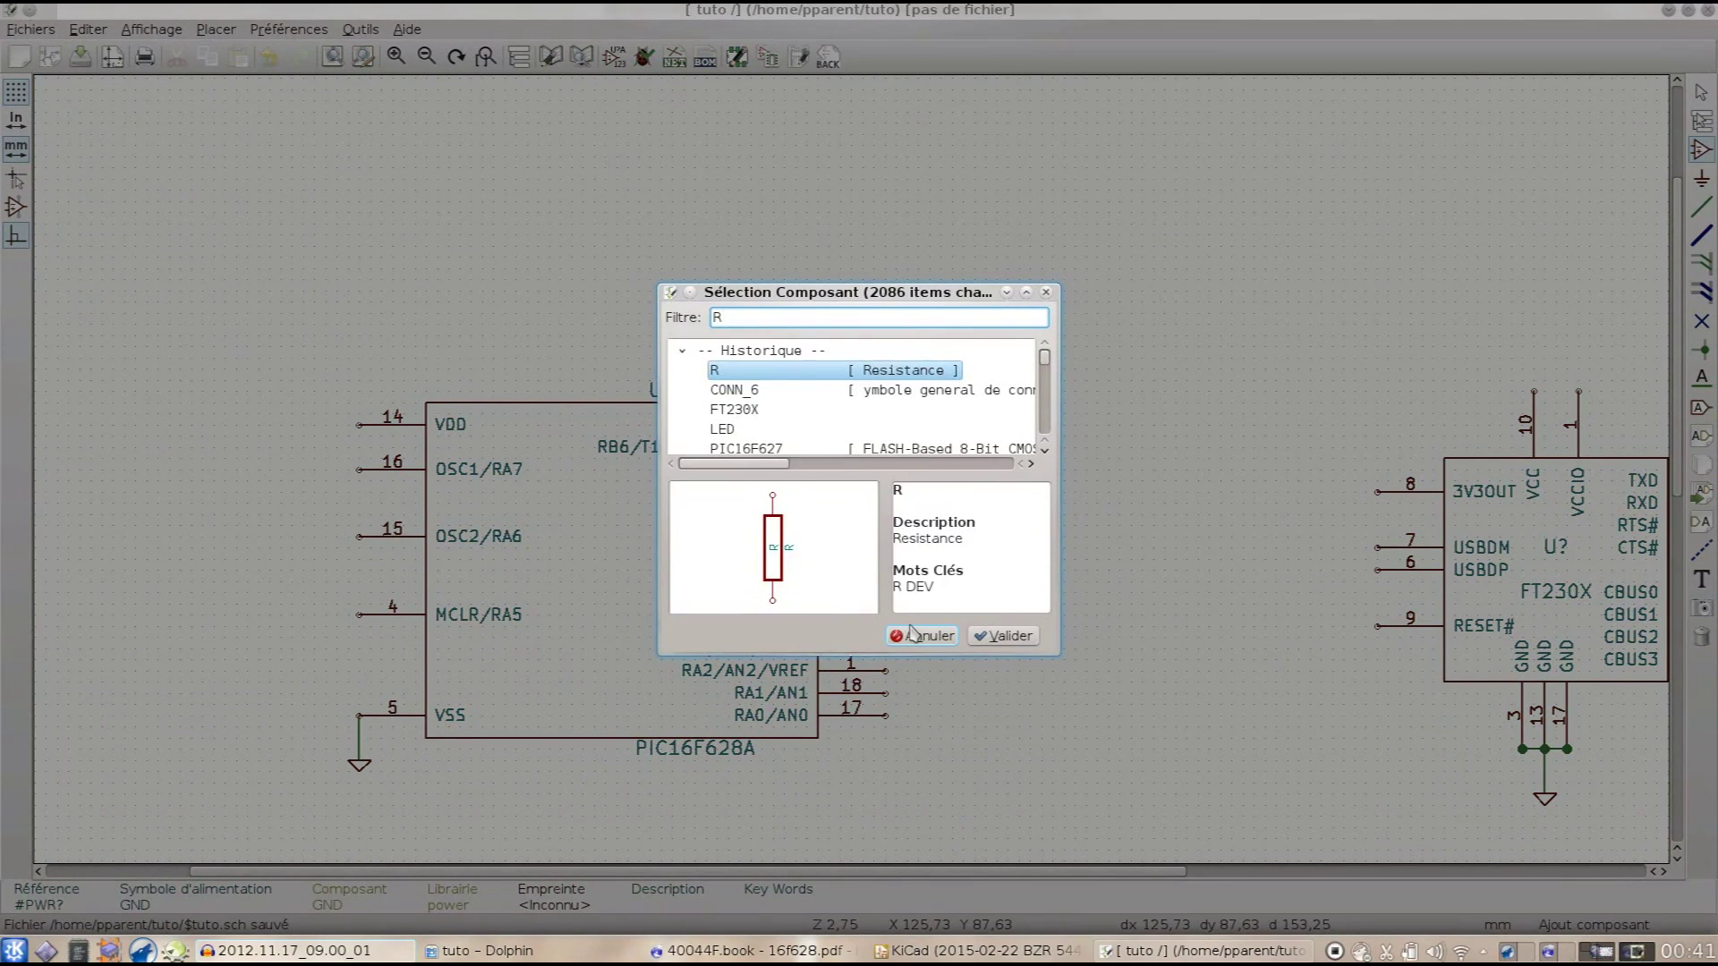
key("Return")
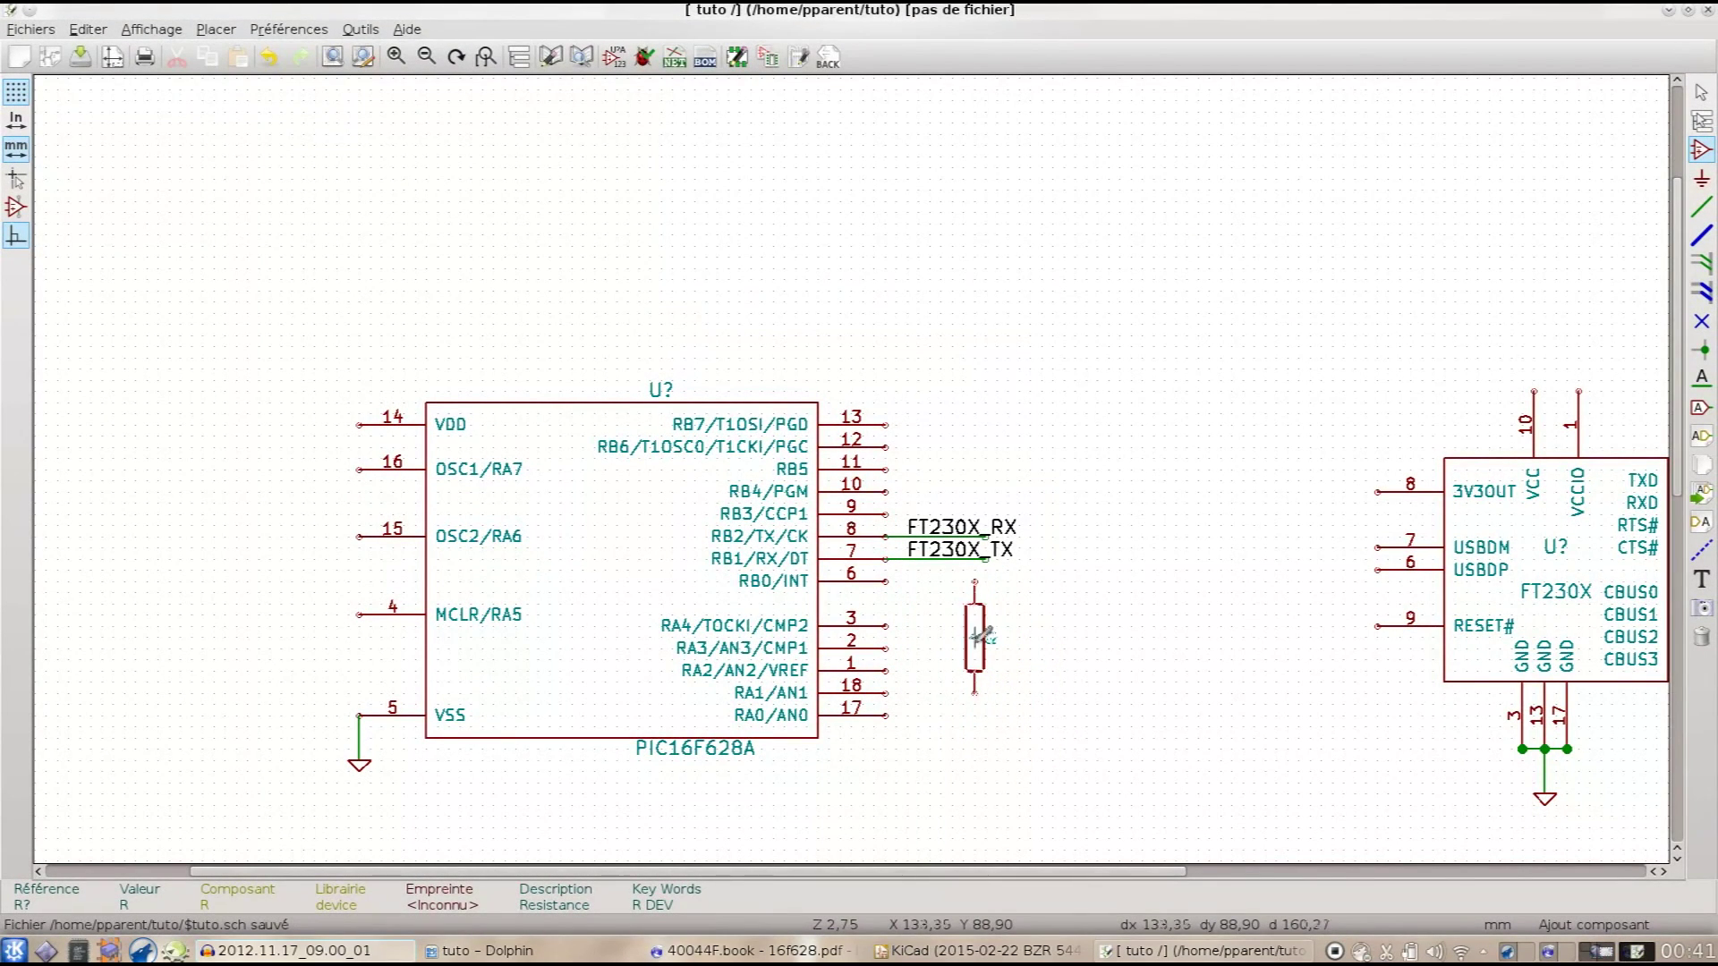
key("r")
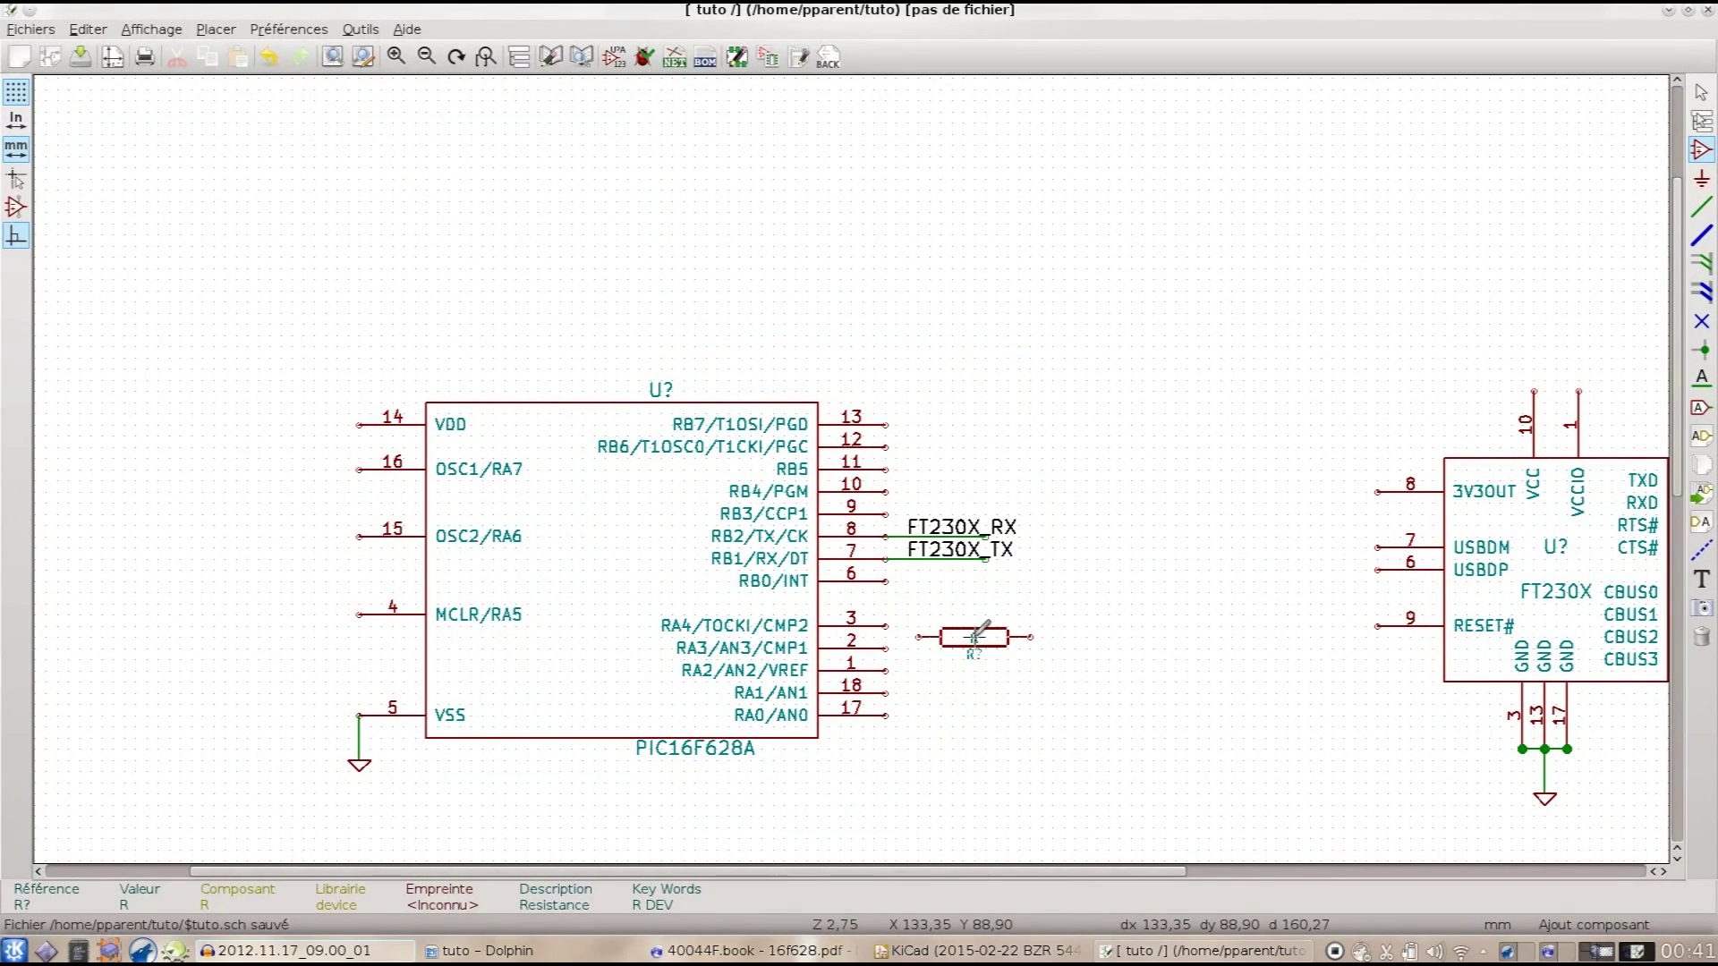
key("r")
key("r")
left_click(964, 624)
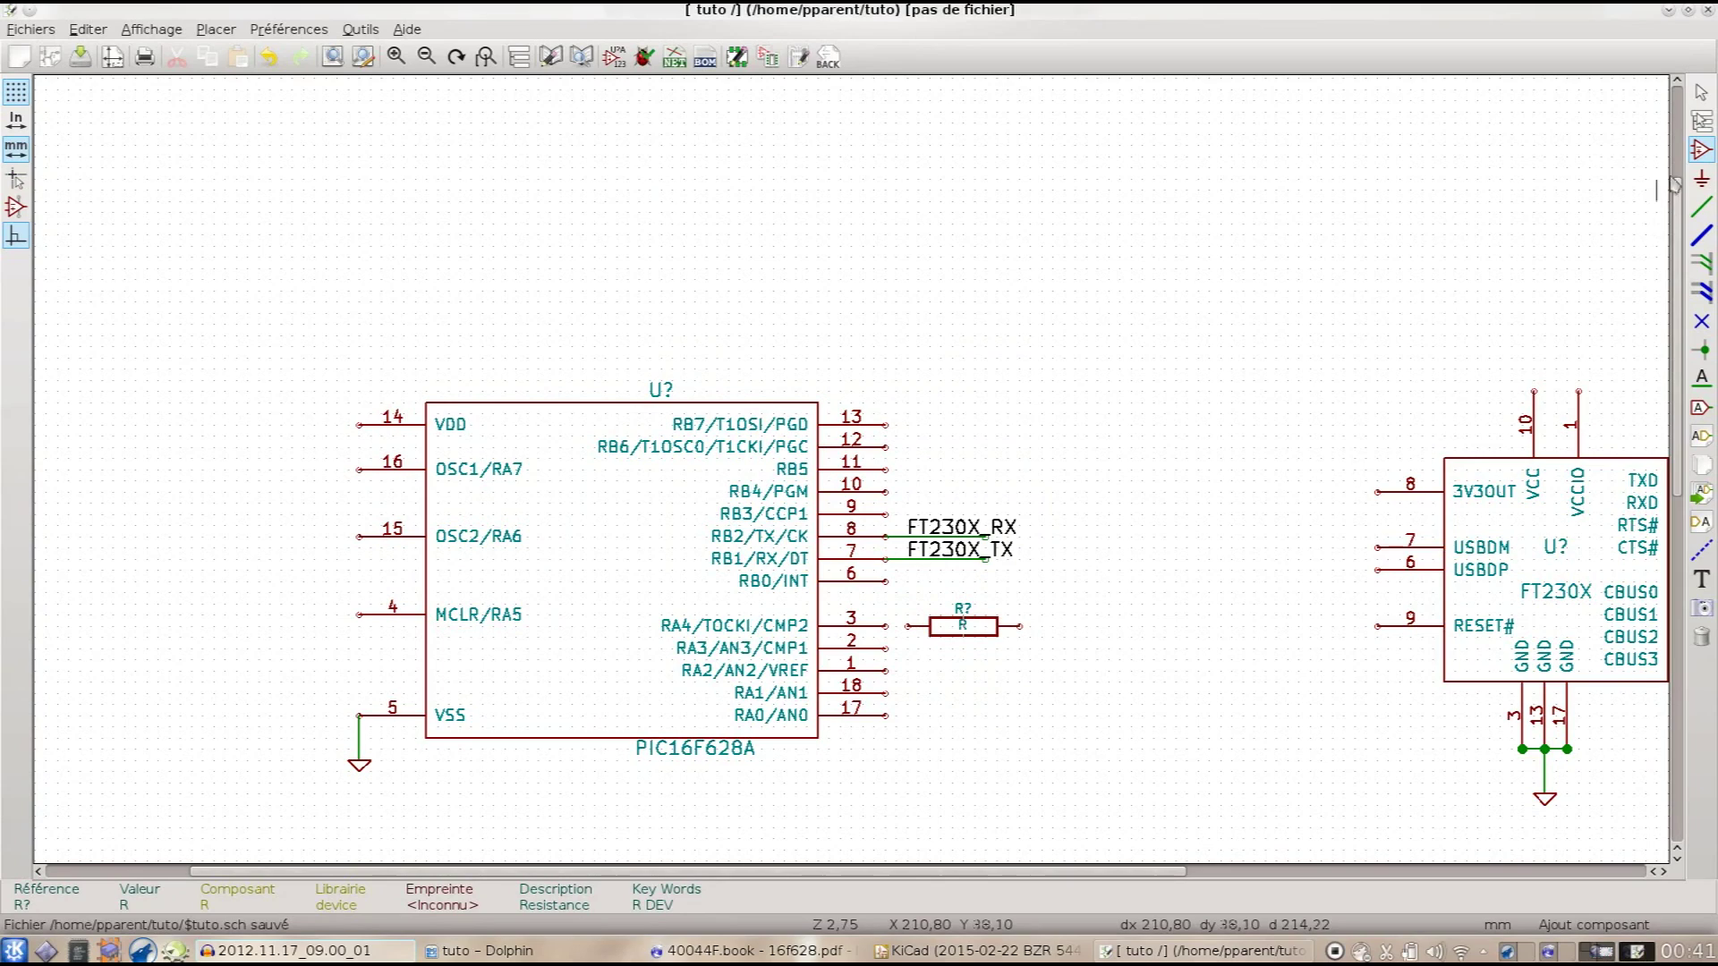
Step: Place an LED in line with the resistor on its free side, with its pin 1 facing the resistor
left_click(1057, 632)
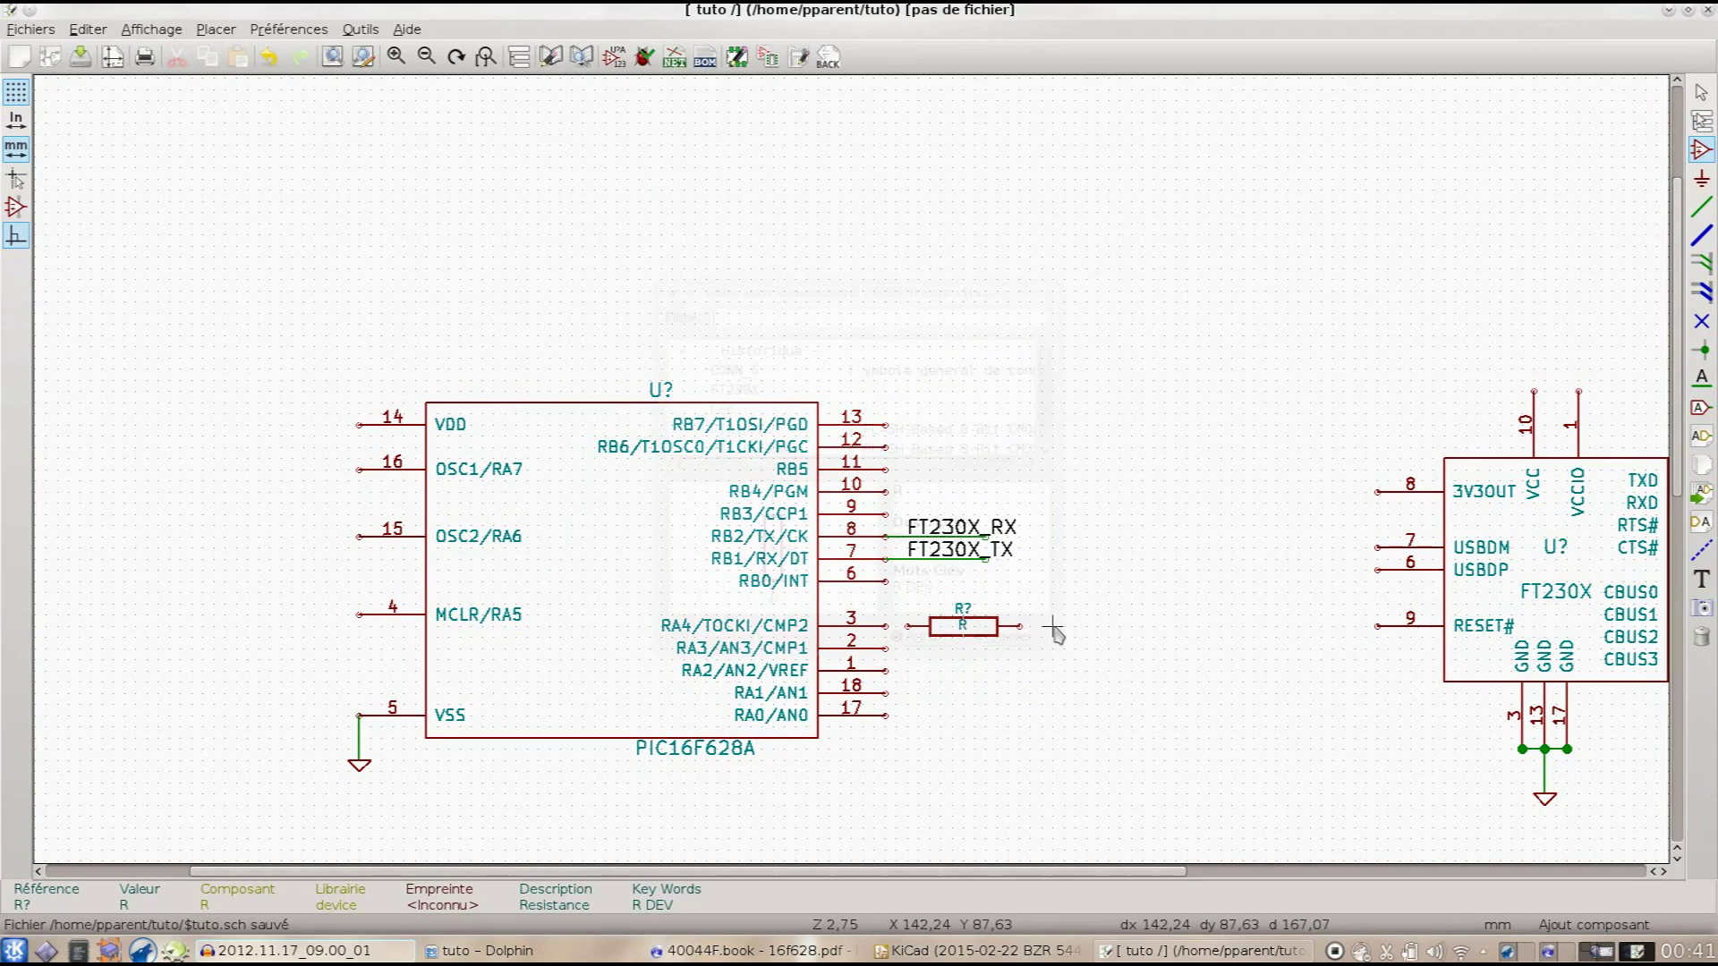
type("led")
key("Return")
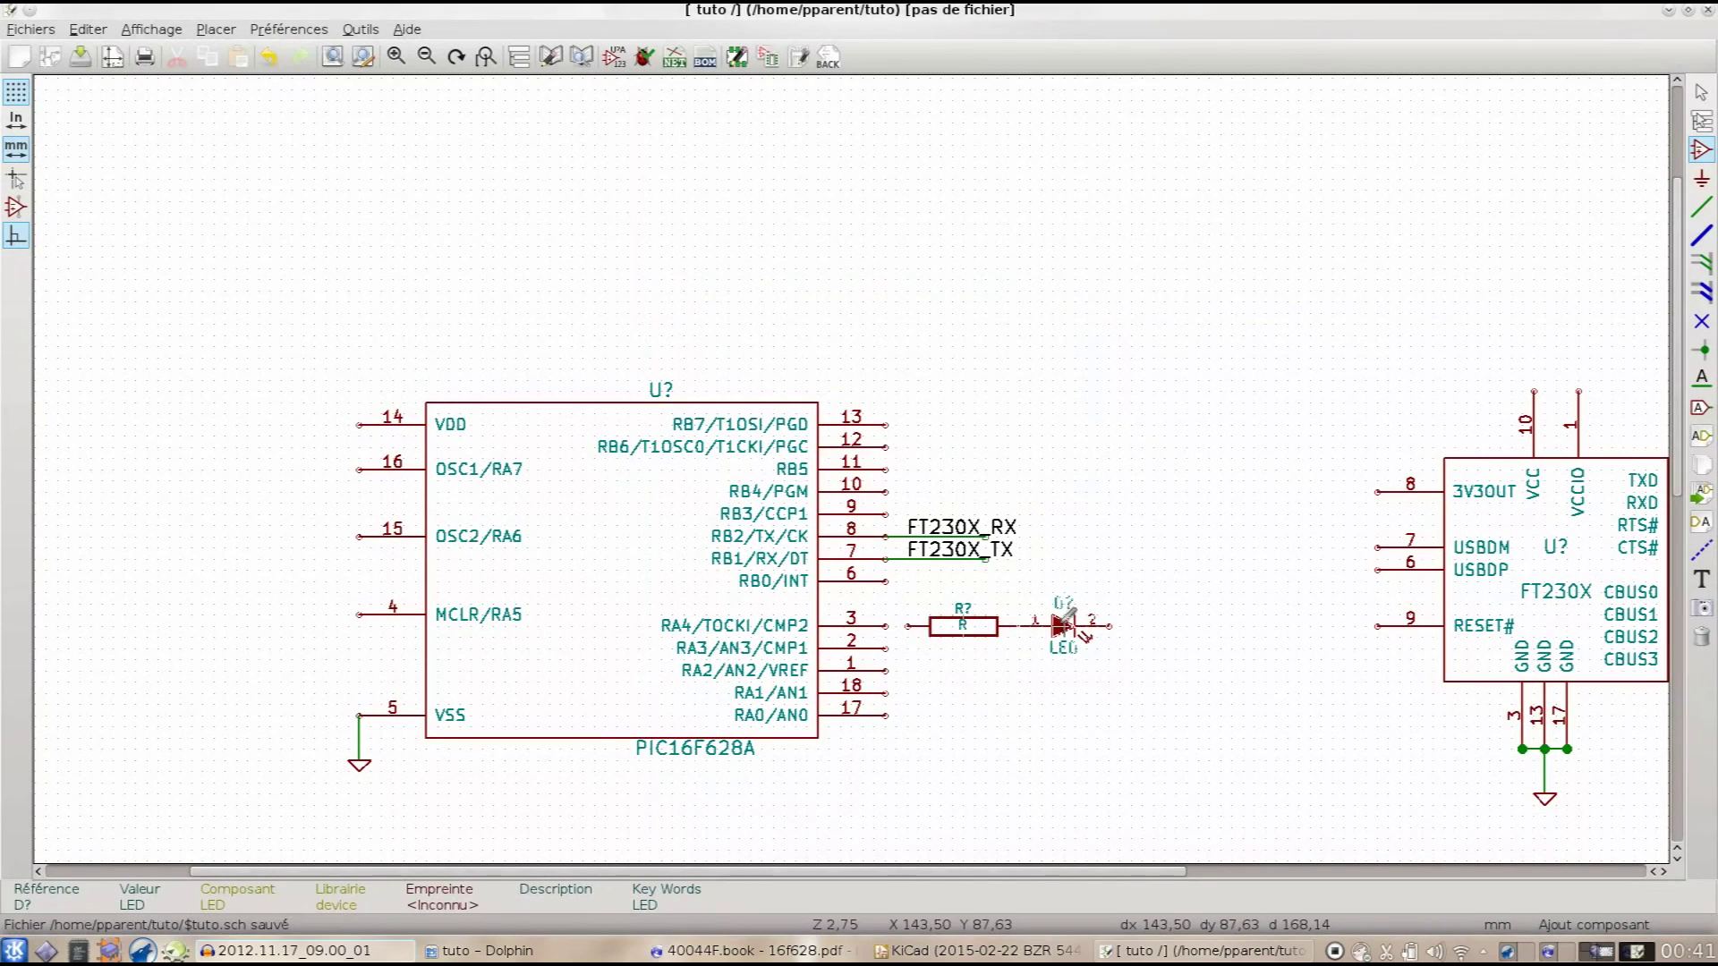
left_click(1086, 626)
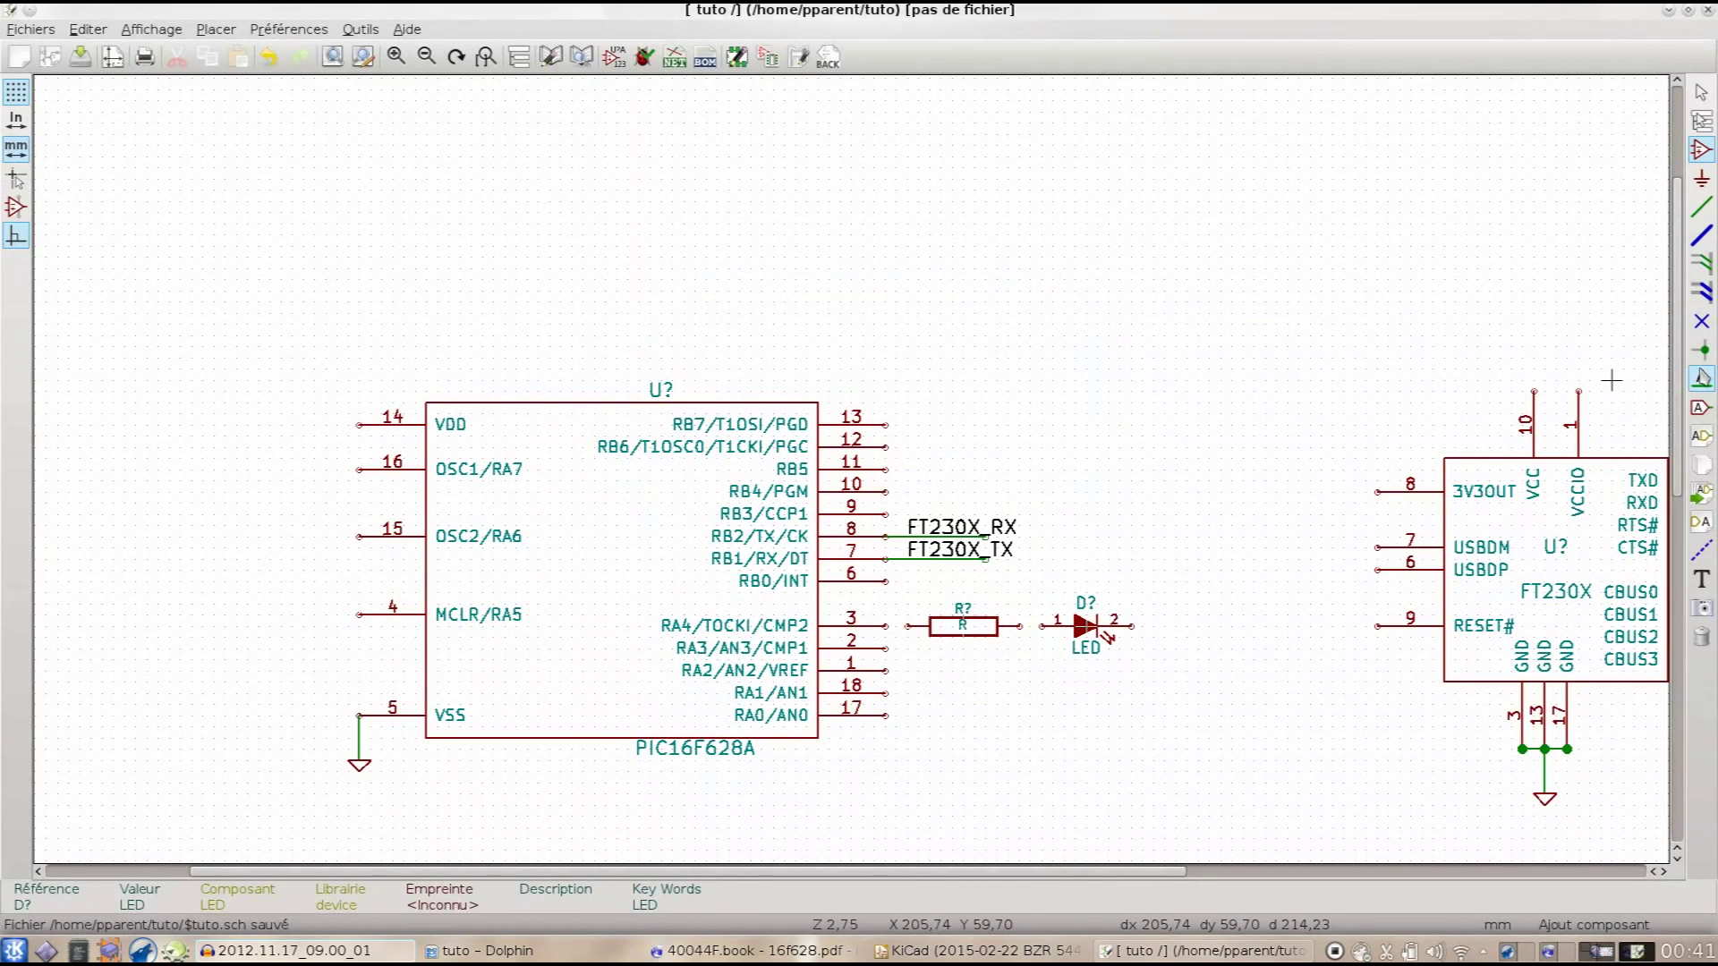
Step: Wire the PIC16F628A's RA4 pin 3 to the resistor and the resistor's other end to the LED's pin 1
left_click(1701, 207)
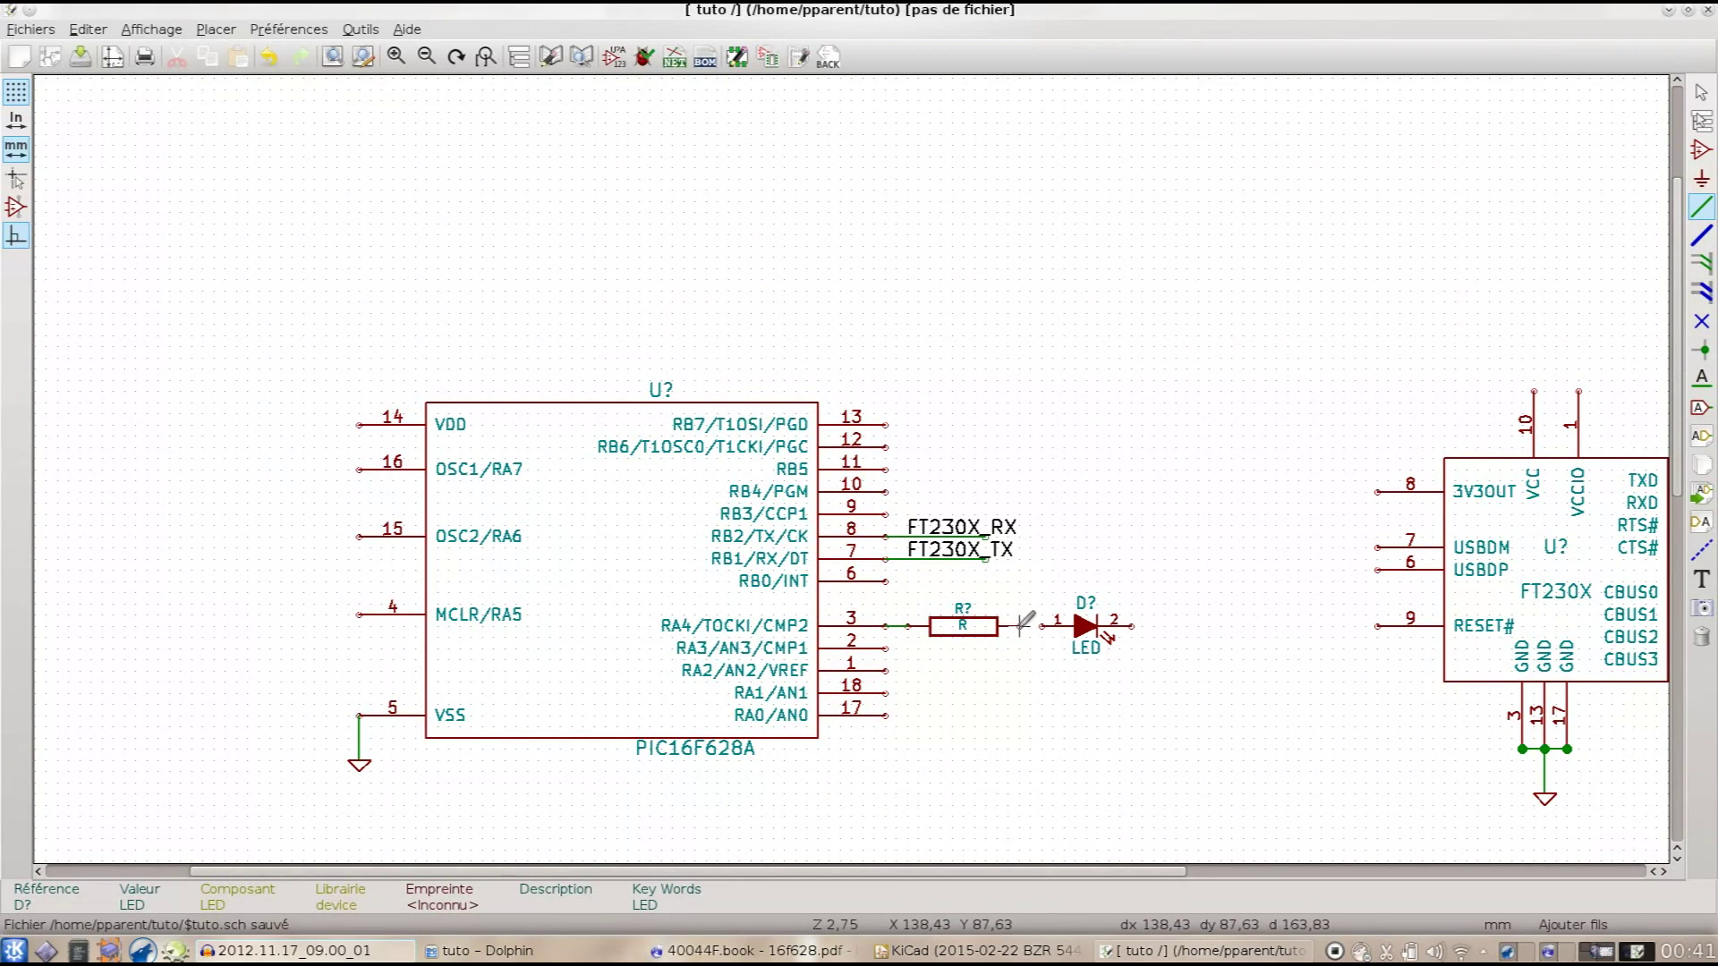
left_click(1042, 626)
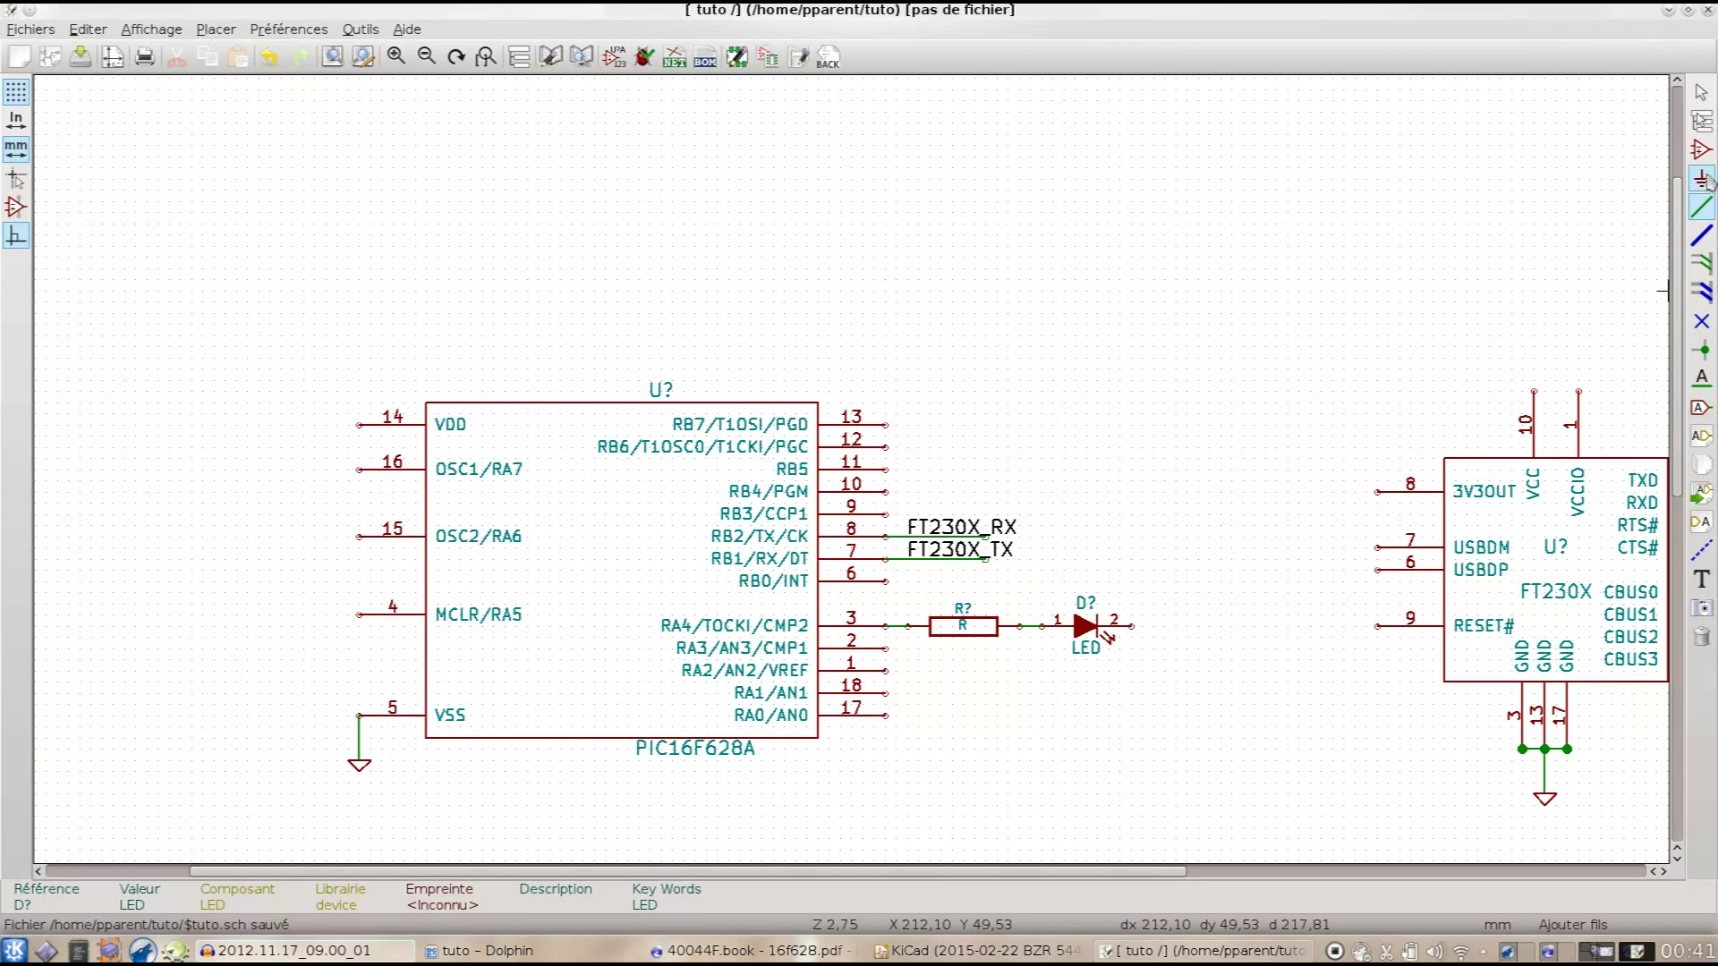
left_click(1179, 623)
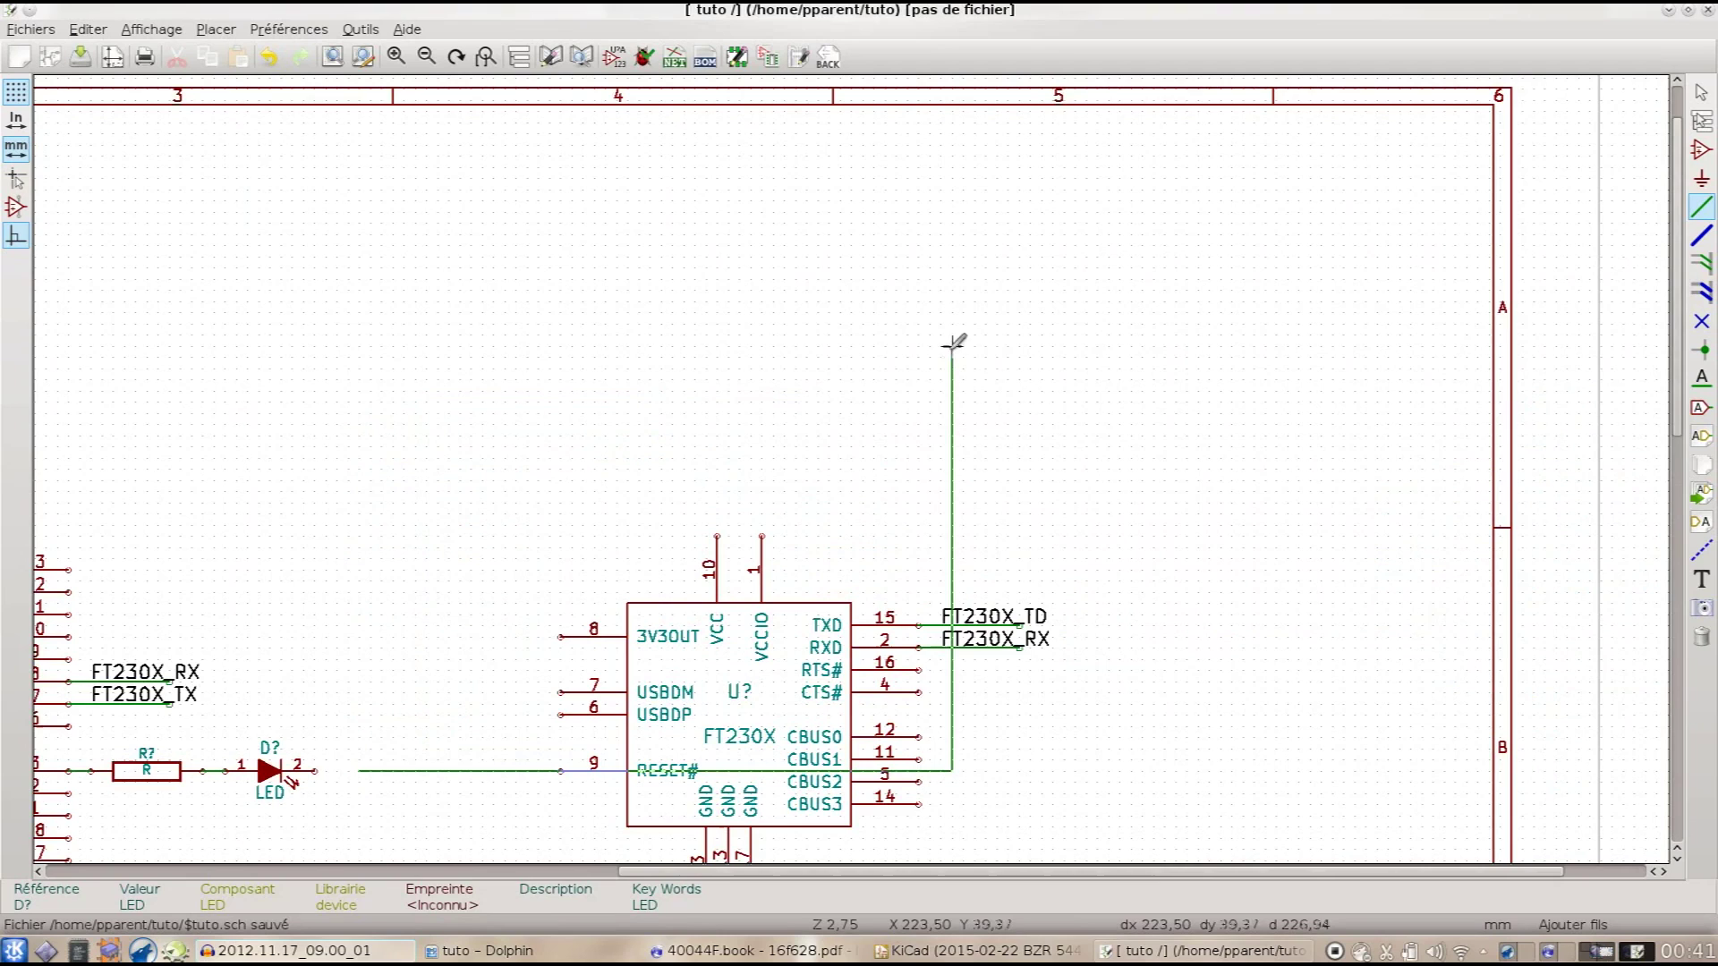
key("Escape")
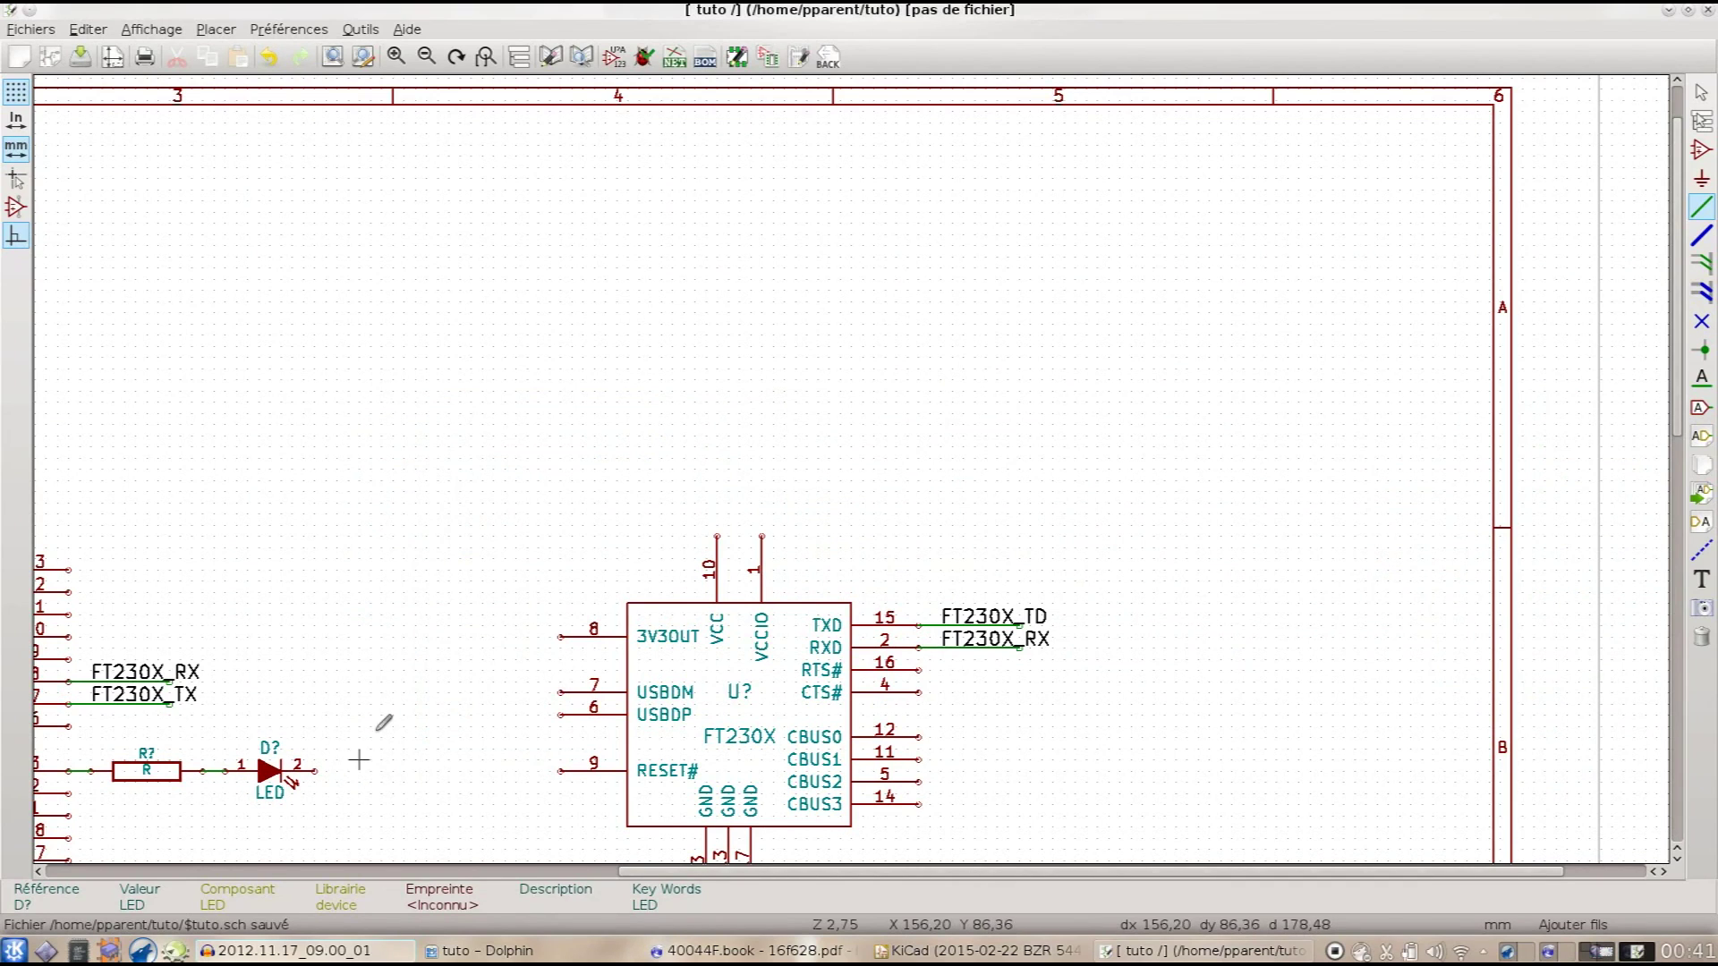
Step: Place a GND power symbol pointing away from the LED's pin 2 and wire it to that pin
left_click(1702, 178)
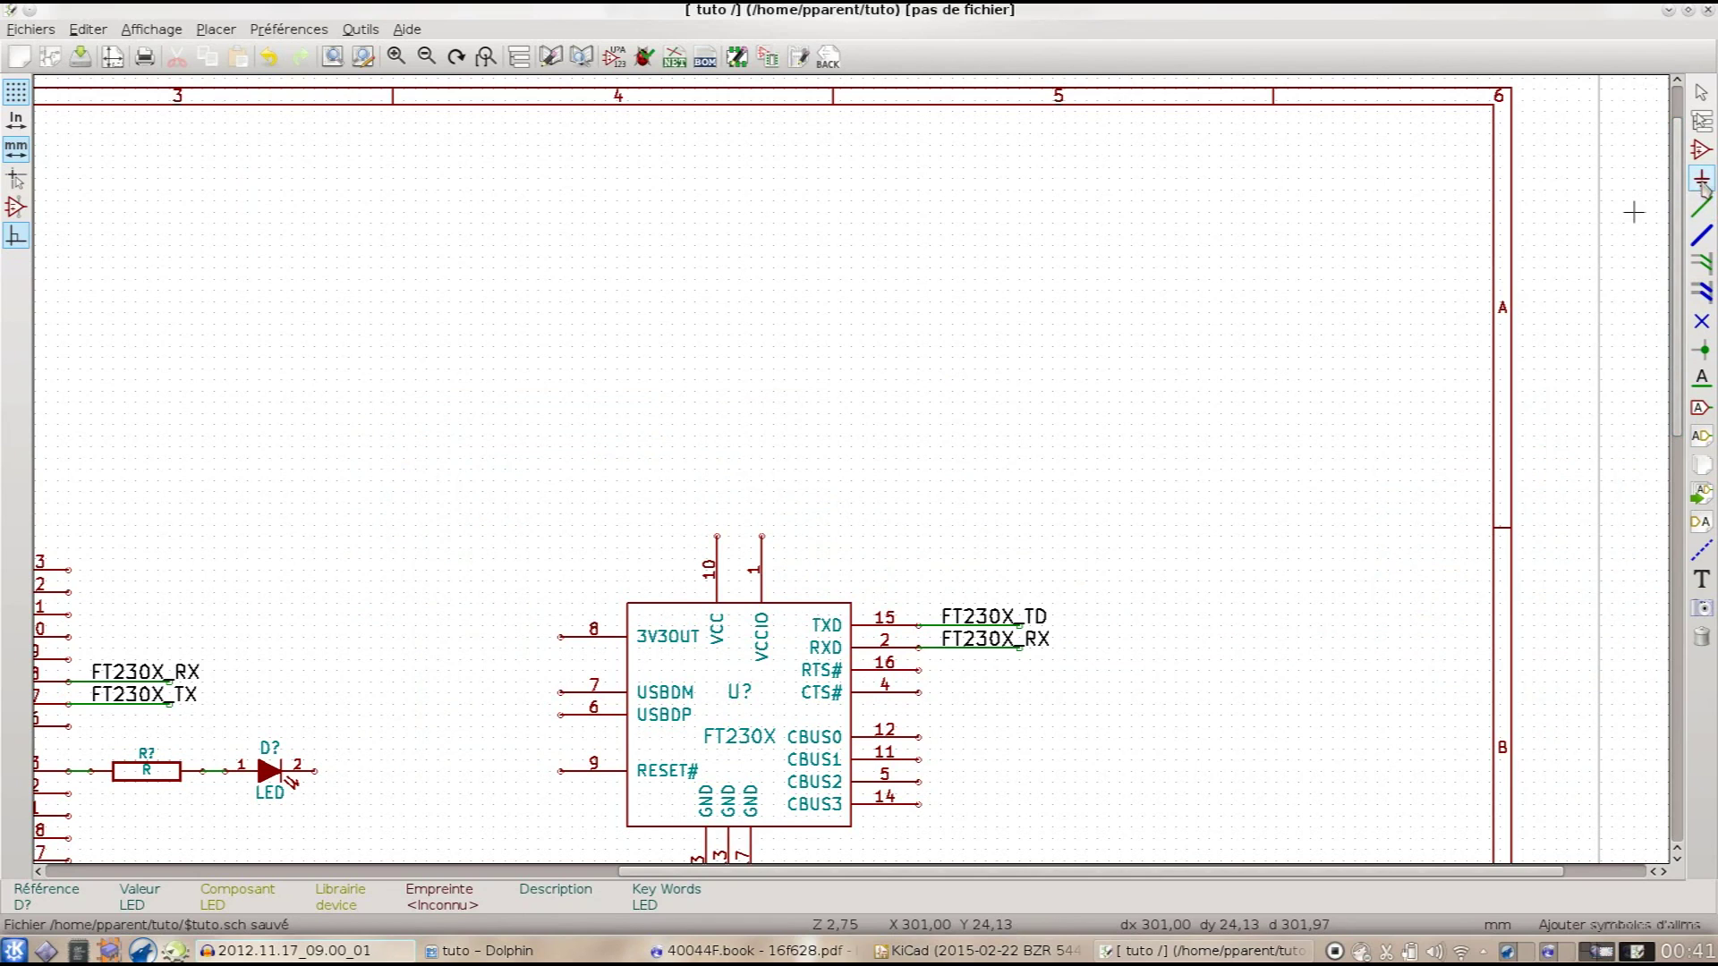
left_click(326, 780)
type("gnd")
key("Return")
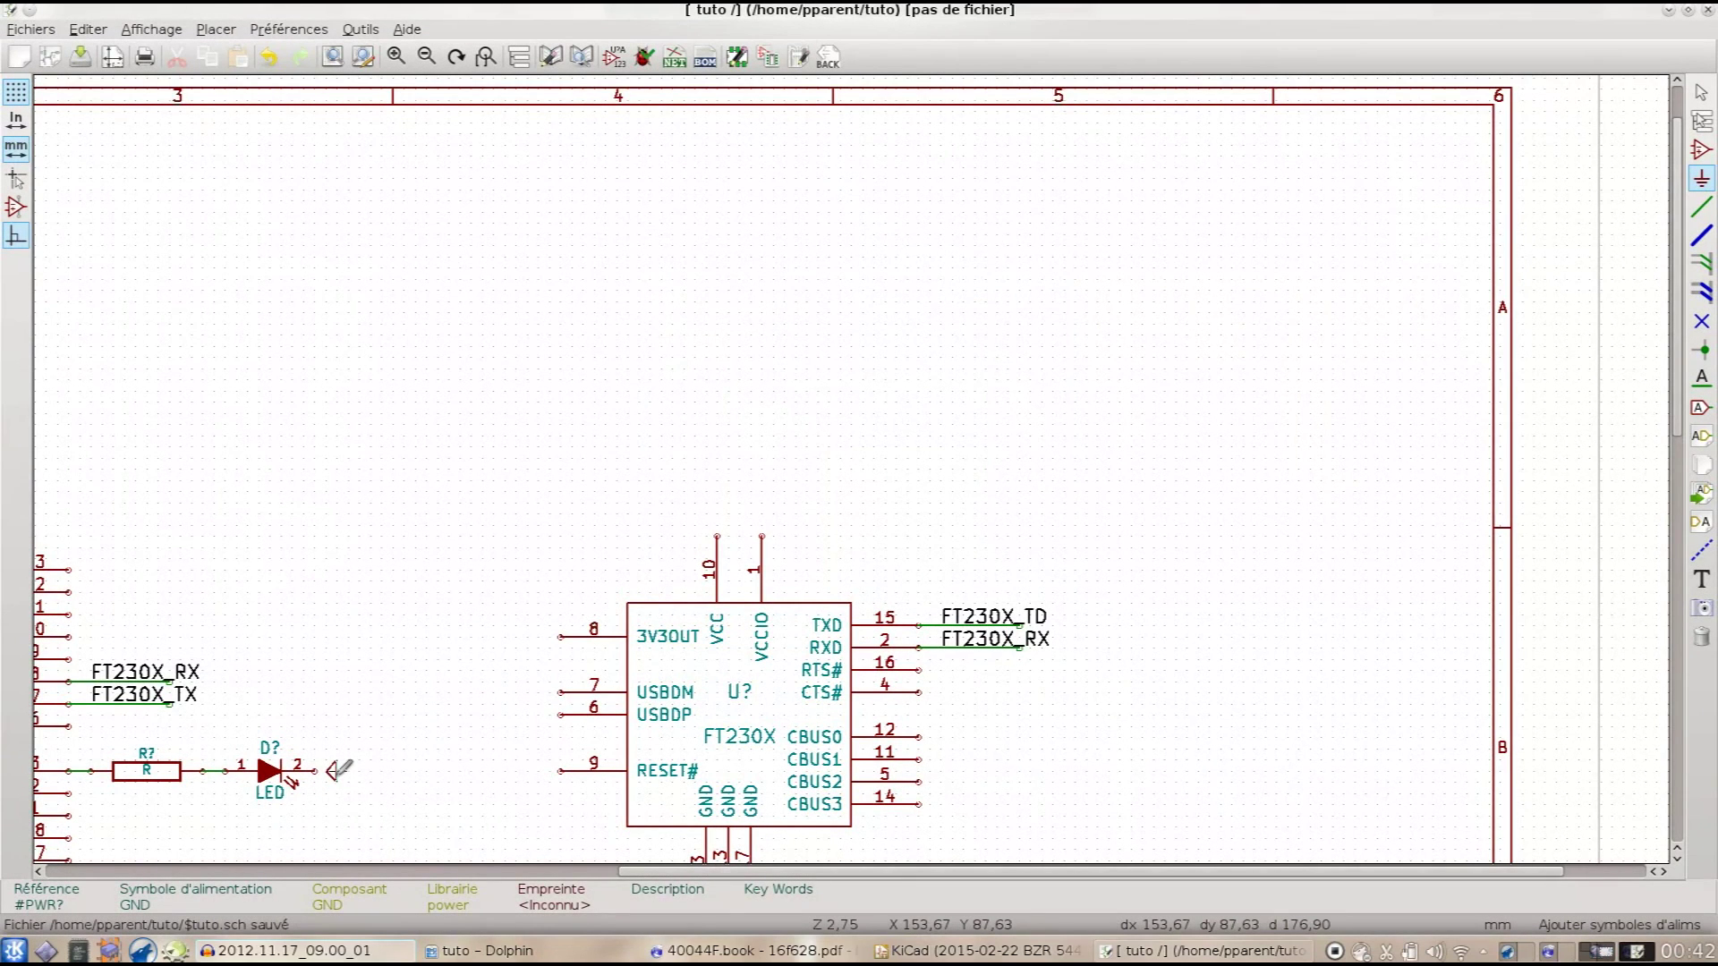
left_click(341, 770)
left_click(1703, 209)
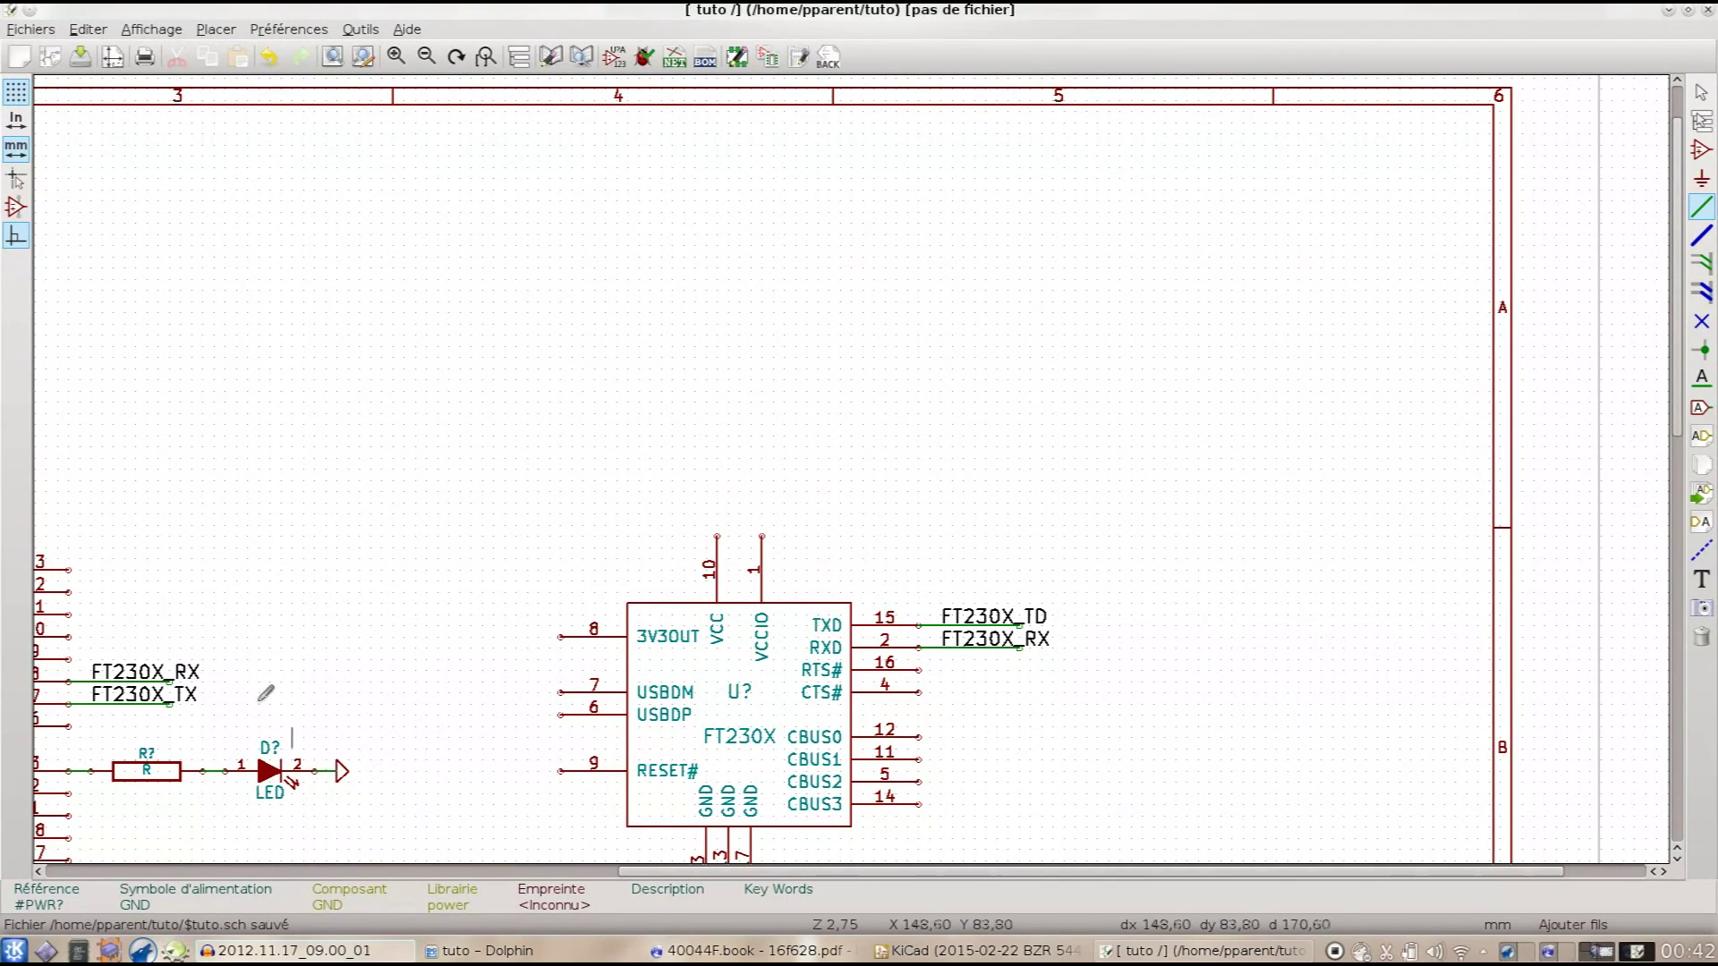
Step: Set the value of the resistor at the PIC16F628A's RA4 pin to 100
scroll(206, 646, "down", 2)
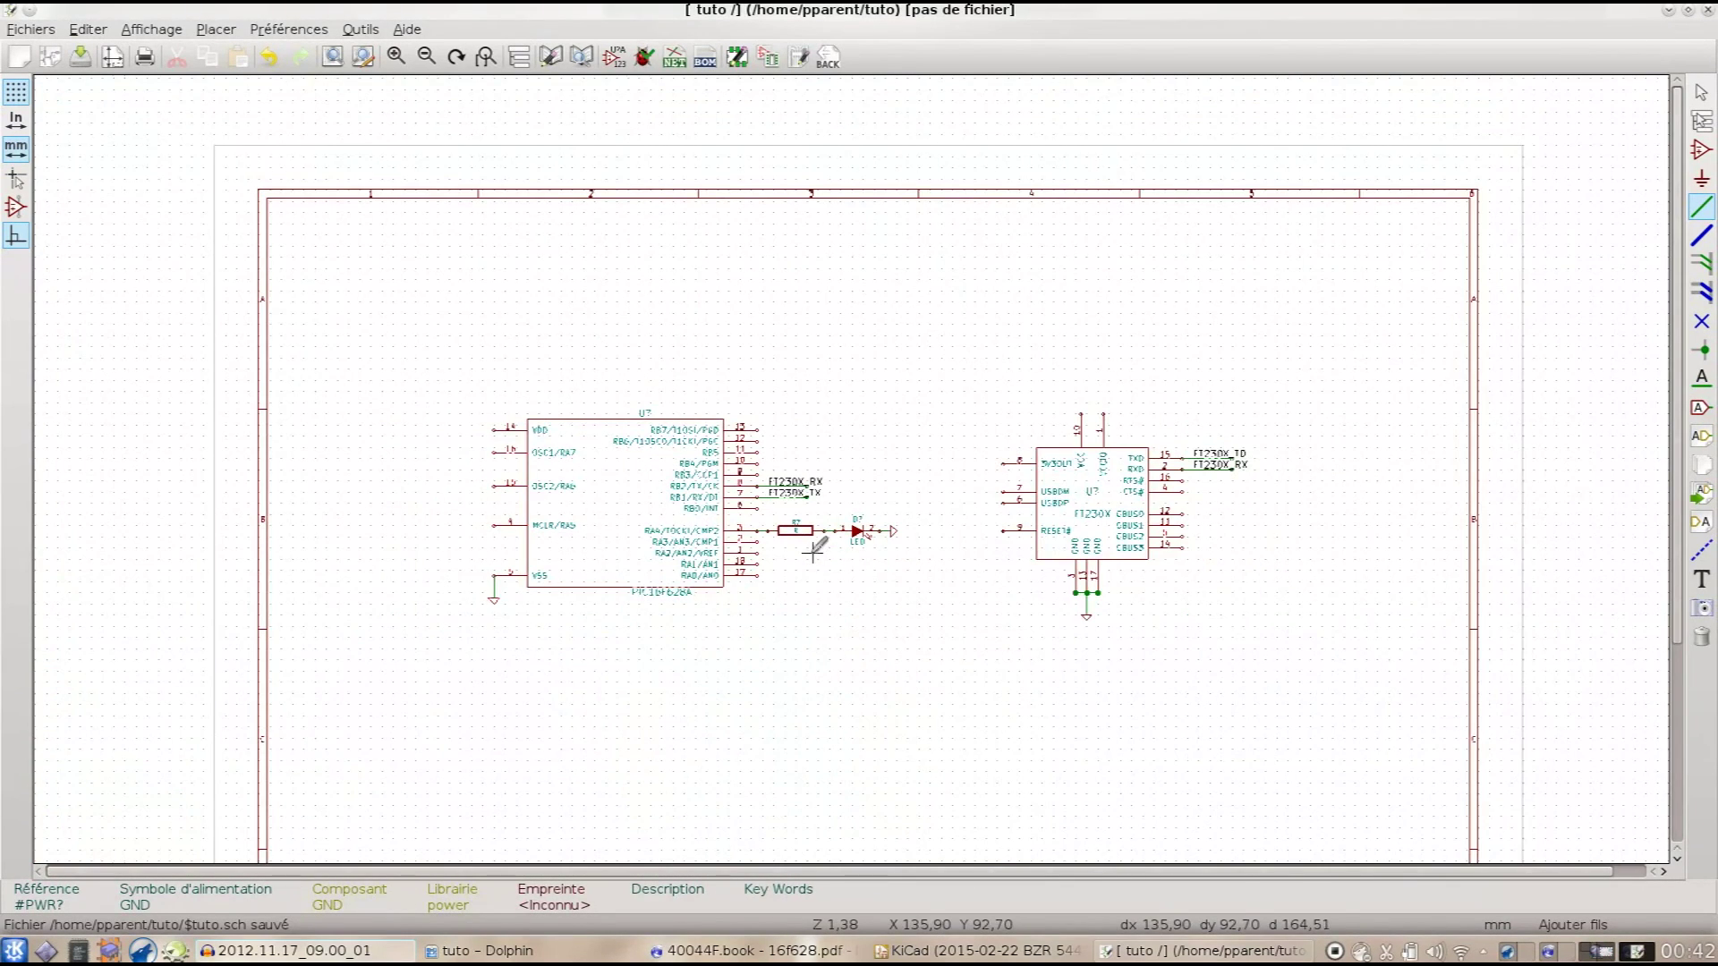
scroll(816, 552, "up", 3)
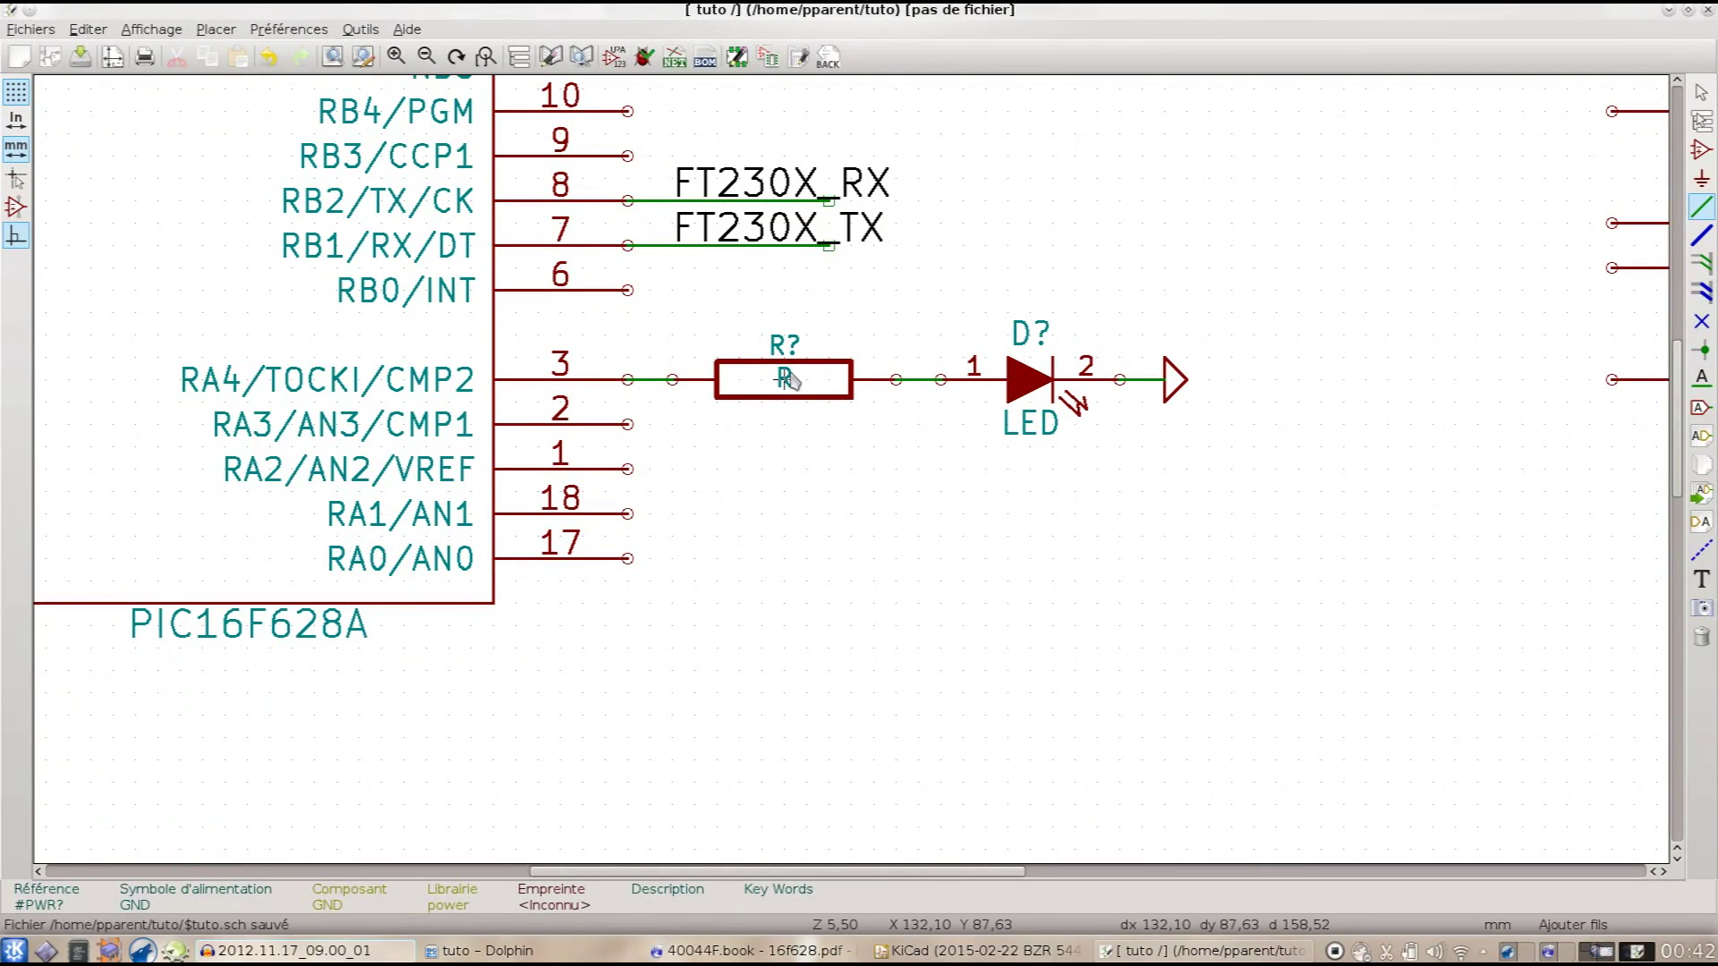
right_click(788, 380)
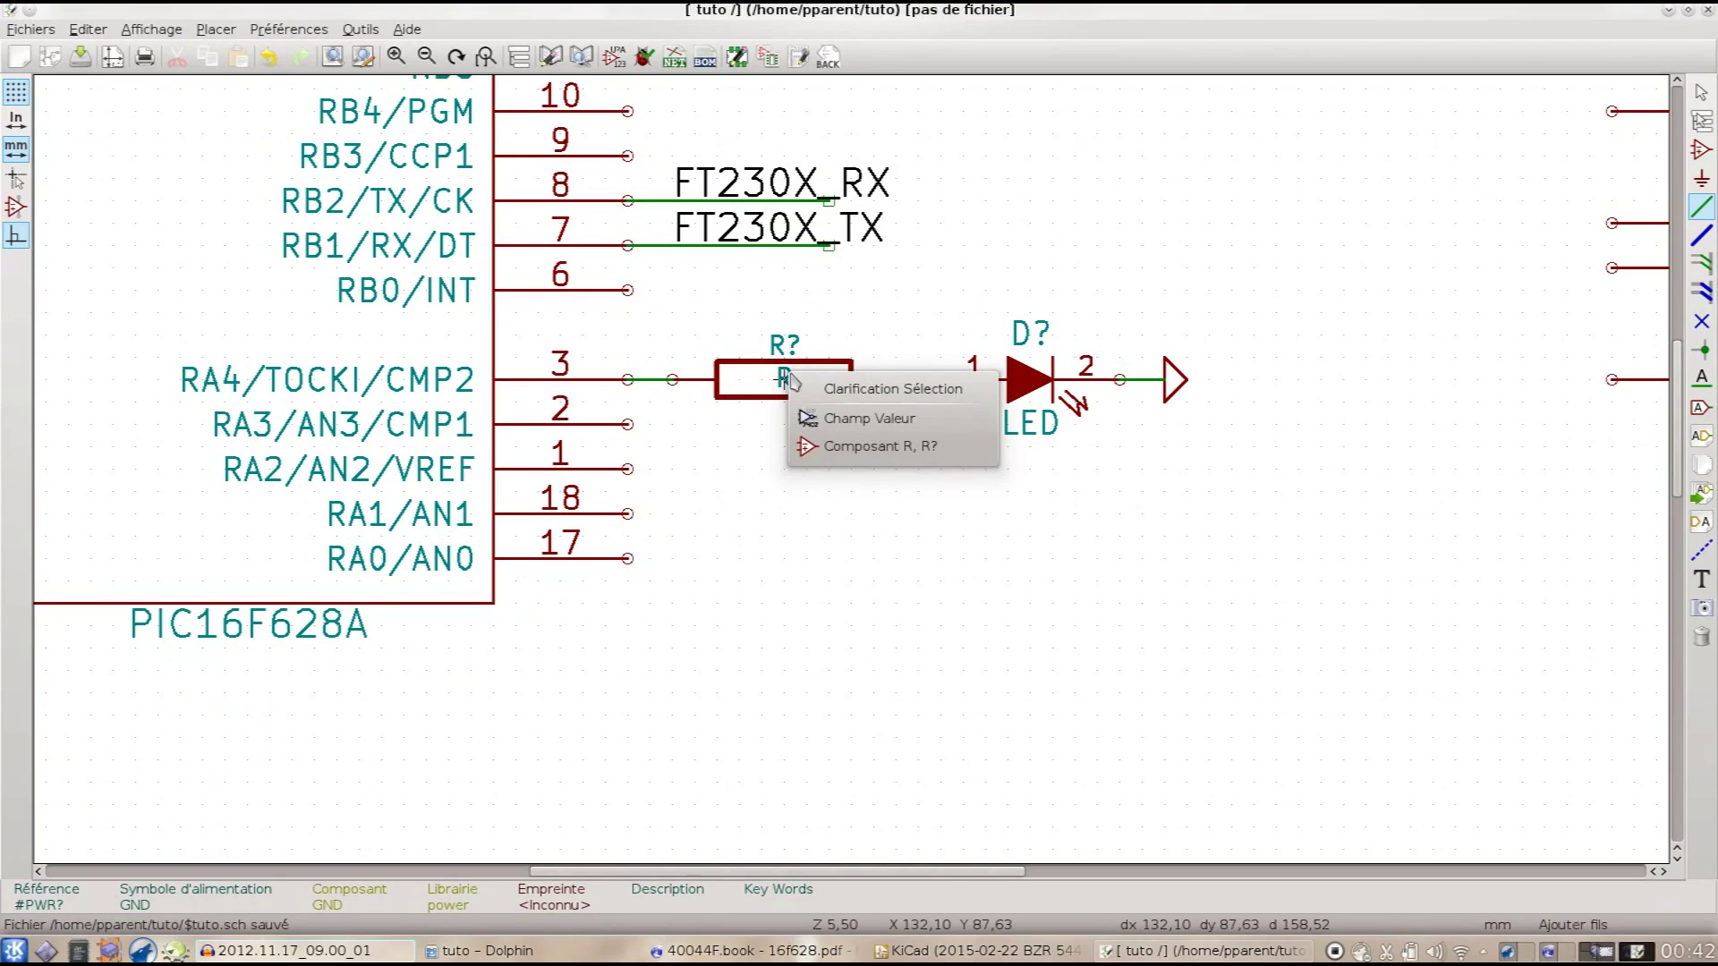
left_click(819, 418)
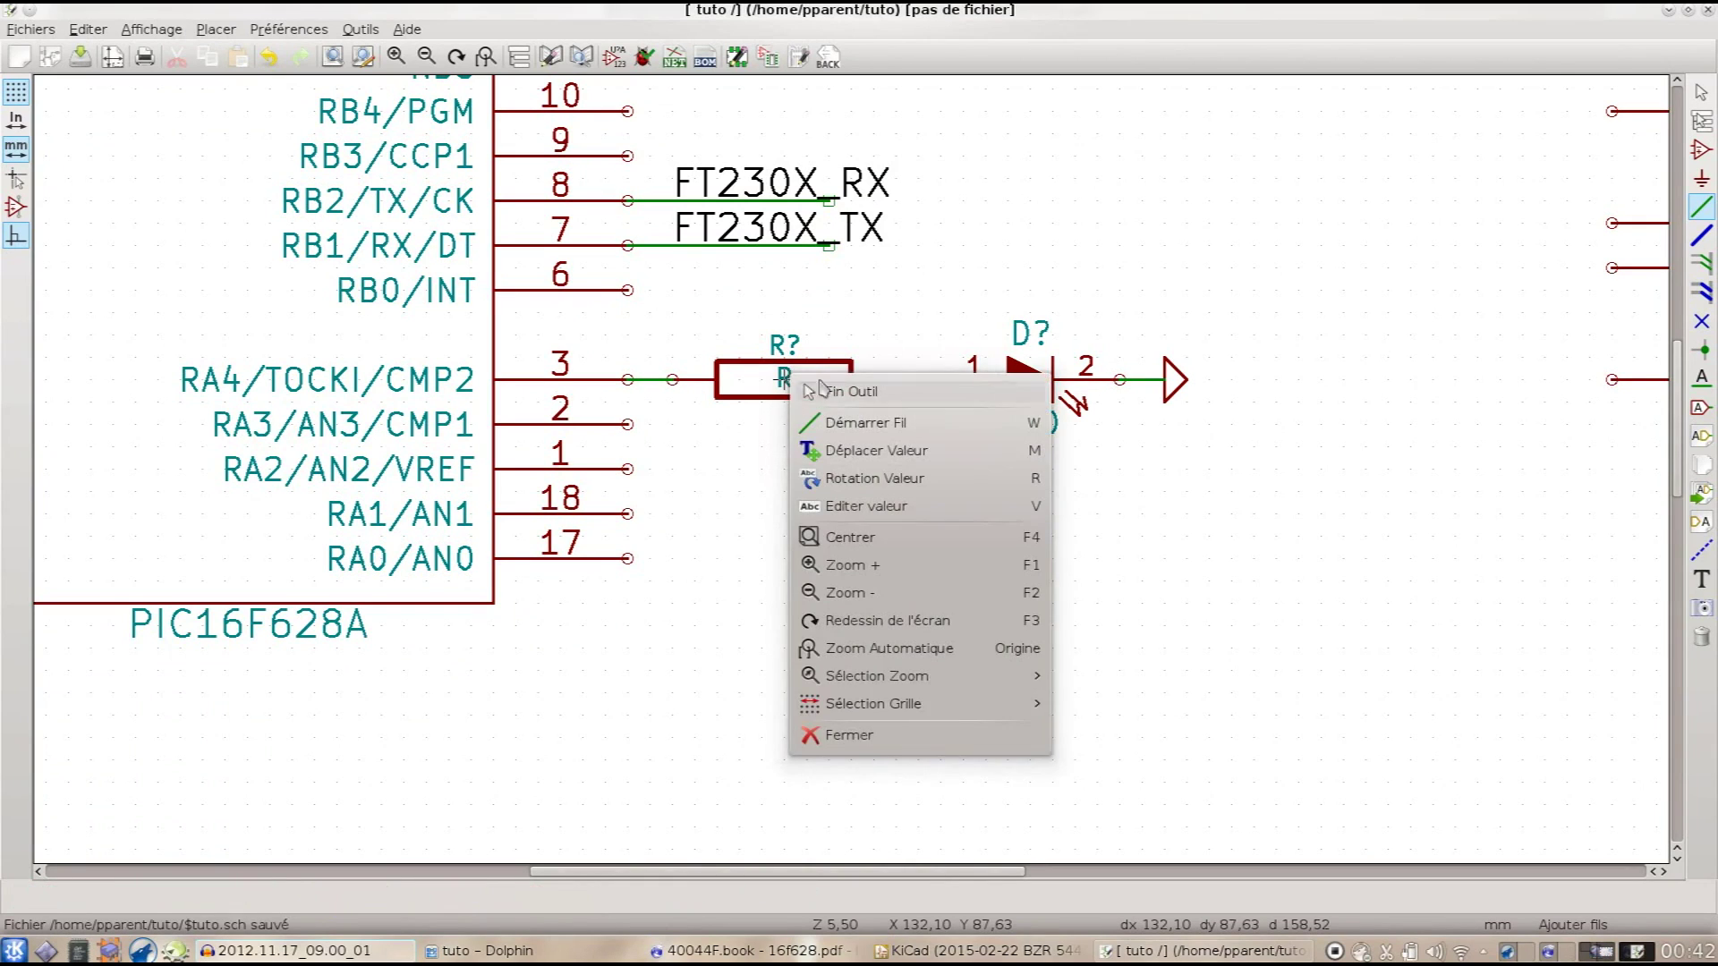
left_click(882, 505)
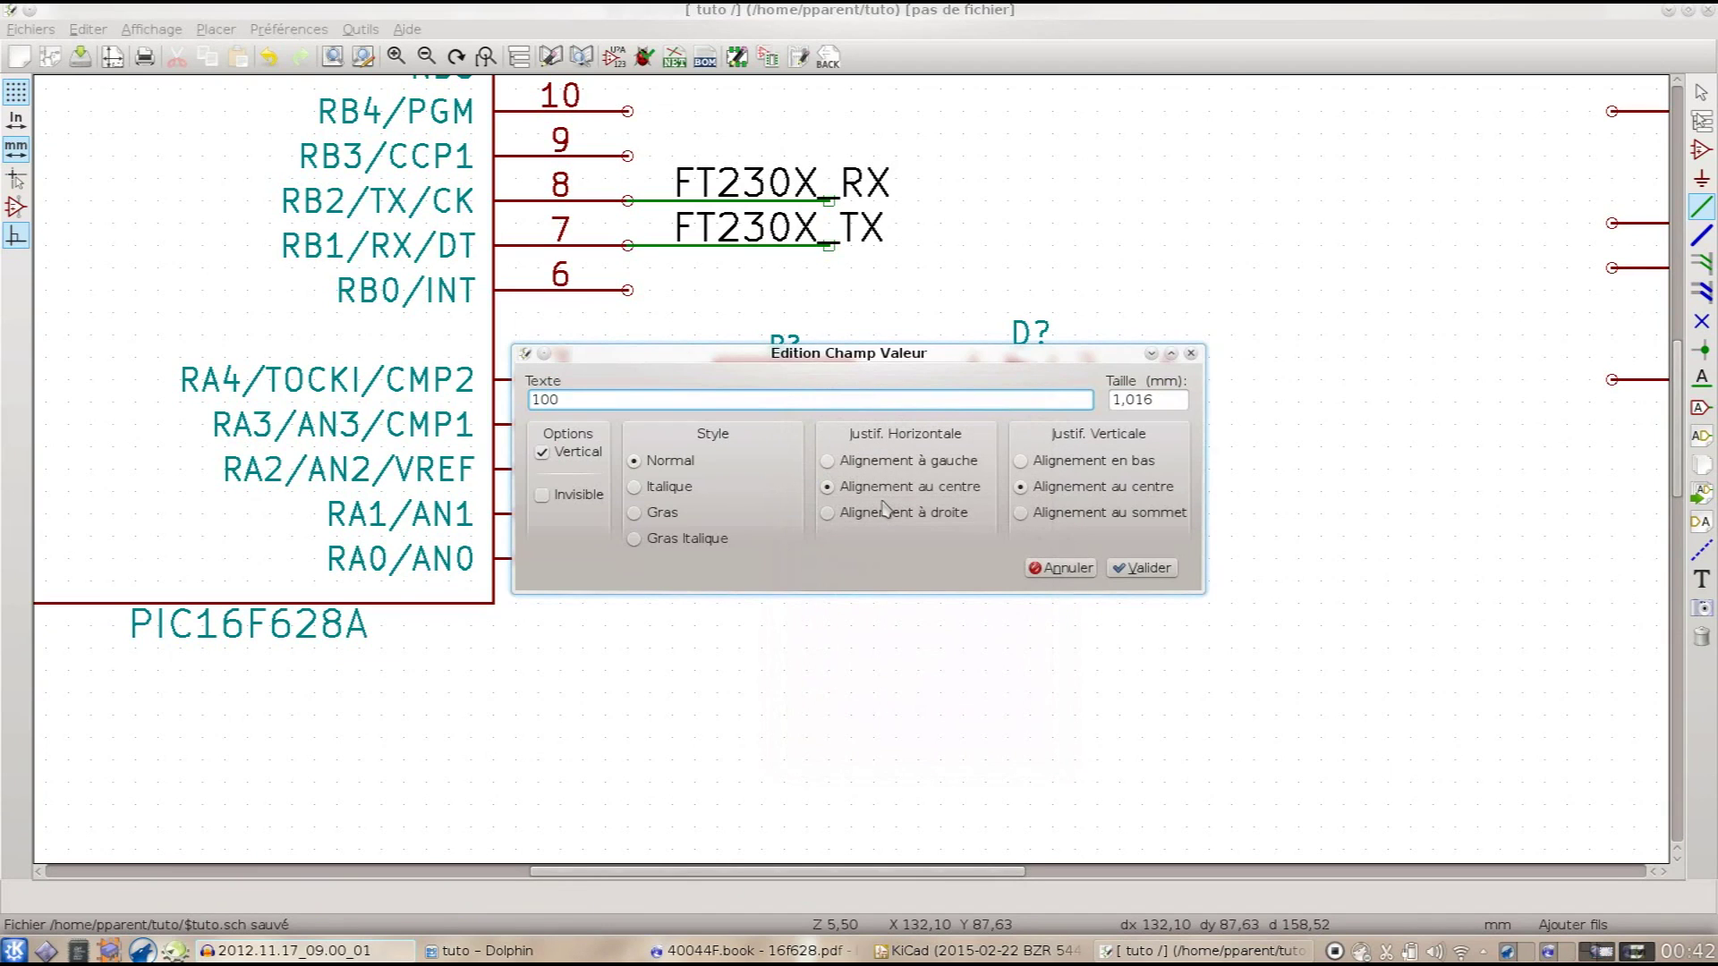
type("100")
key("Return")
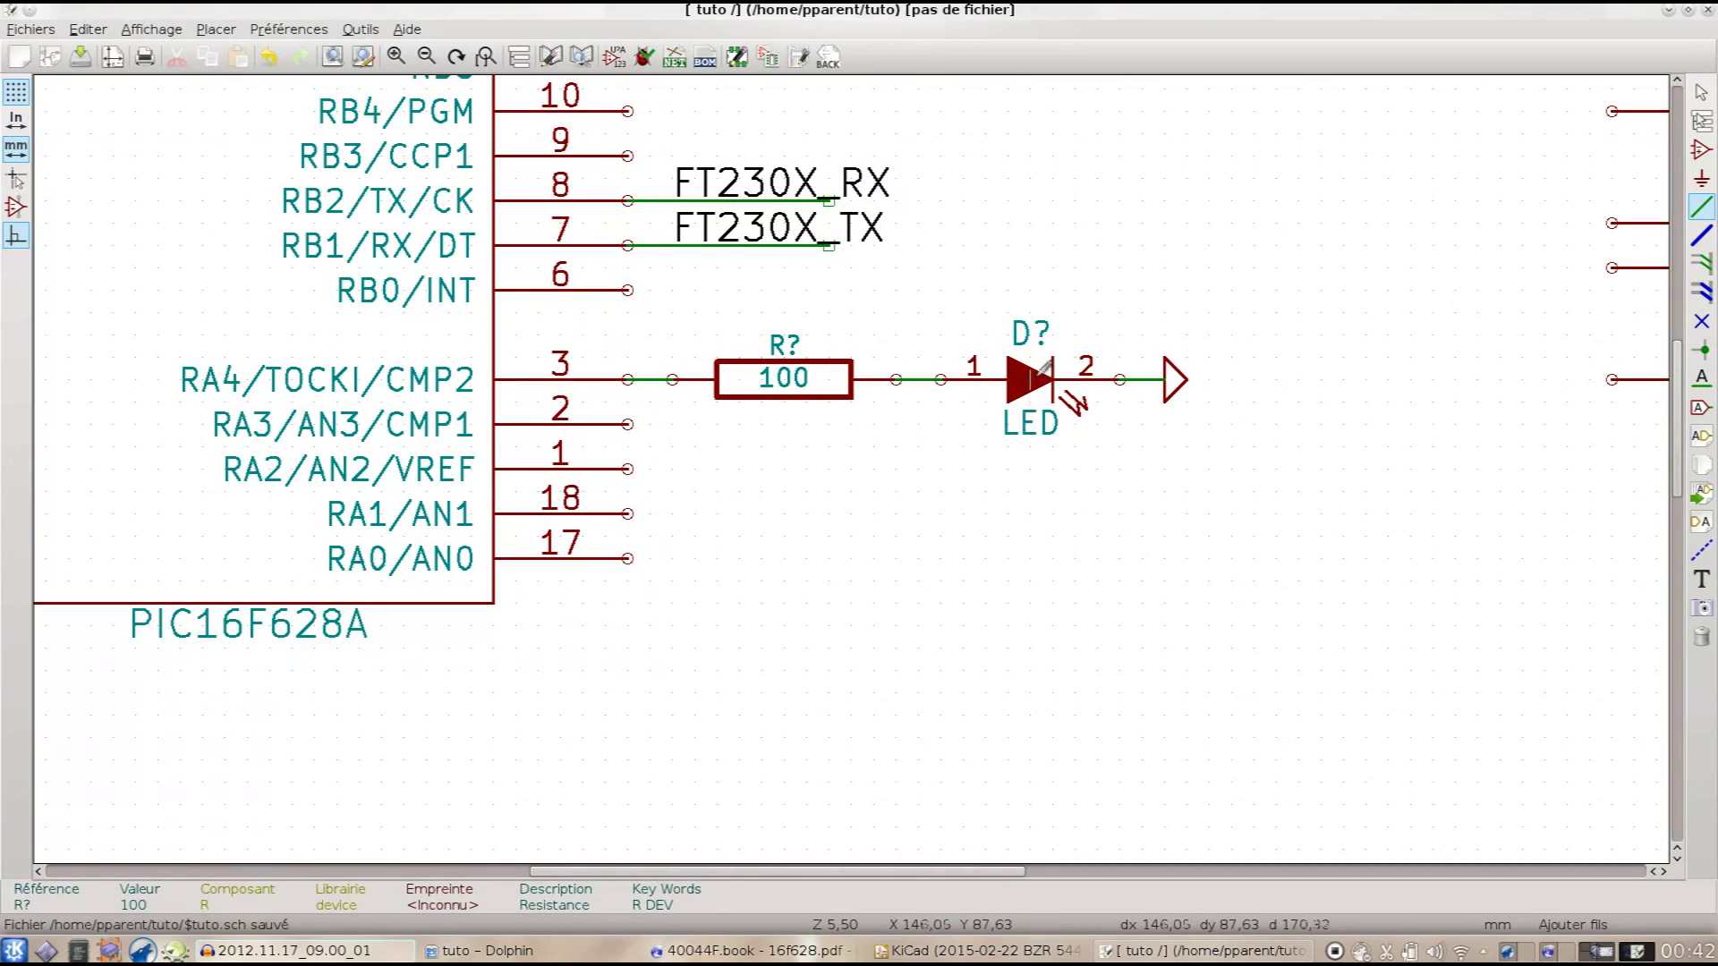
Step: Copy the 100 resistor and place the copy directly below it, in line with the PIC16F628A's RA3 pin 2
left_click(766, 379)
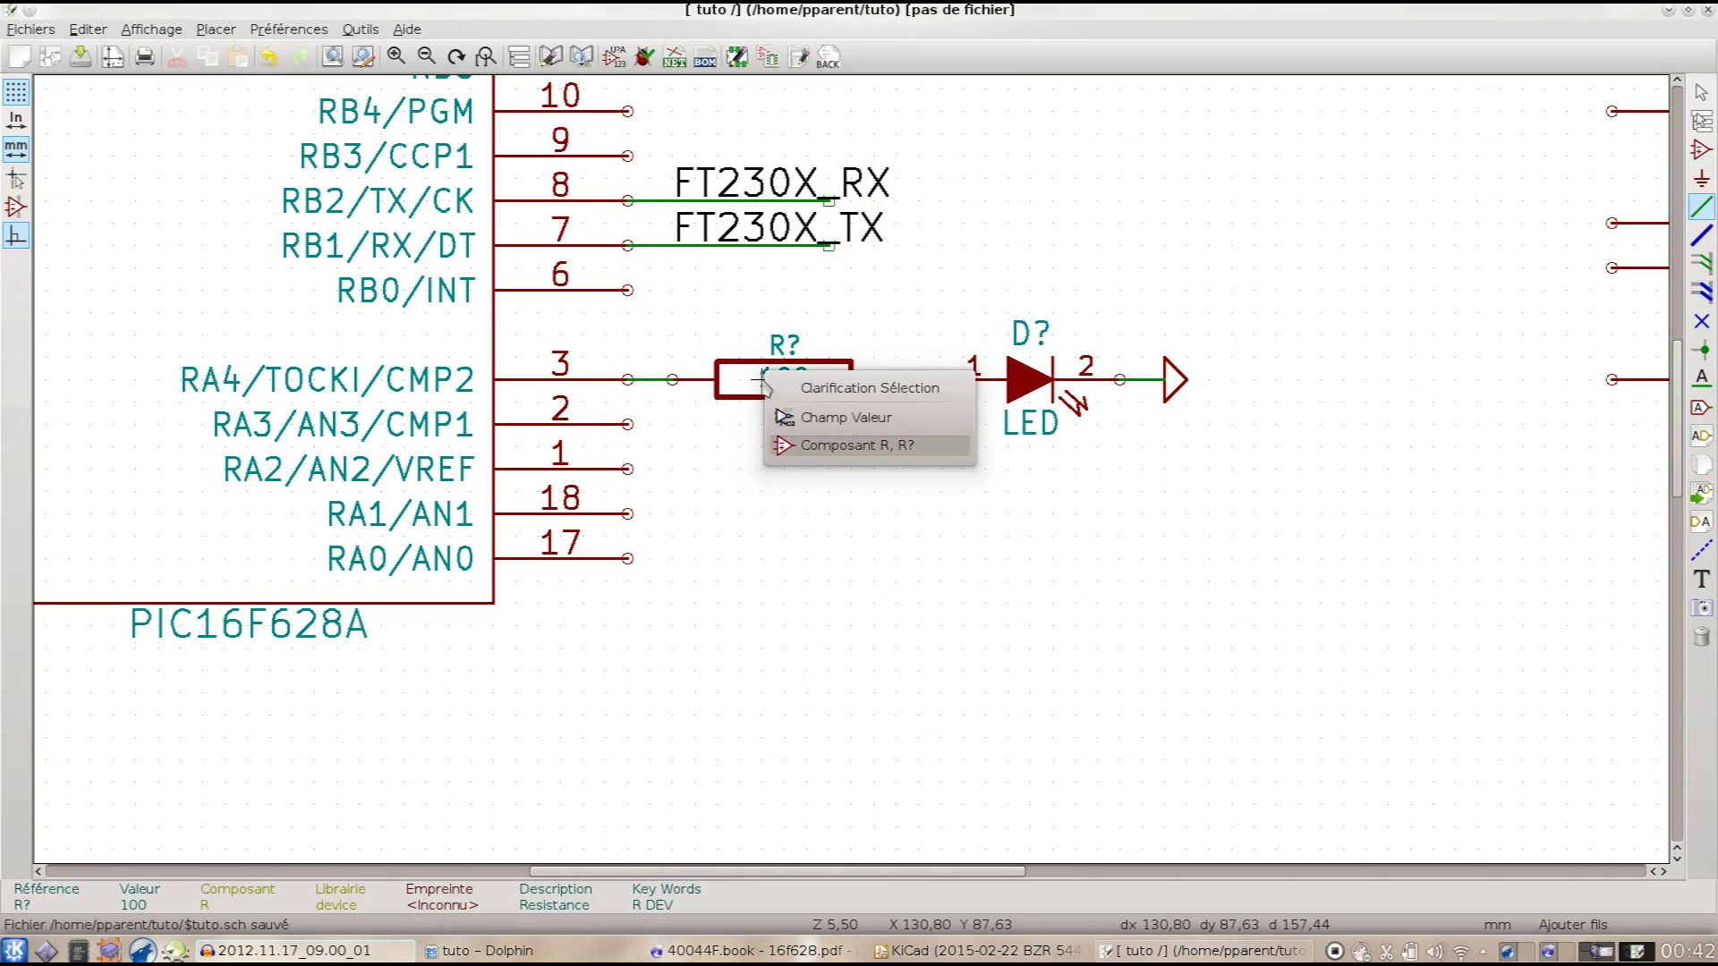
right_click(763, 381)
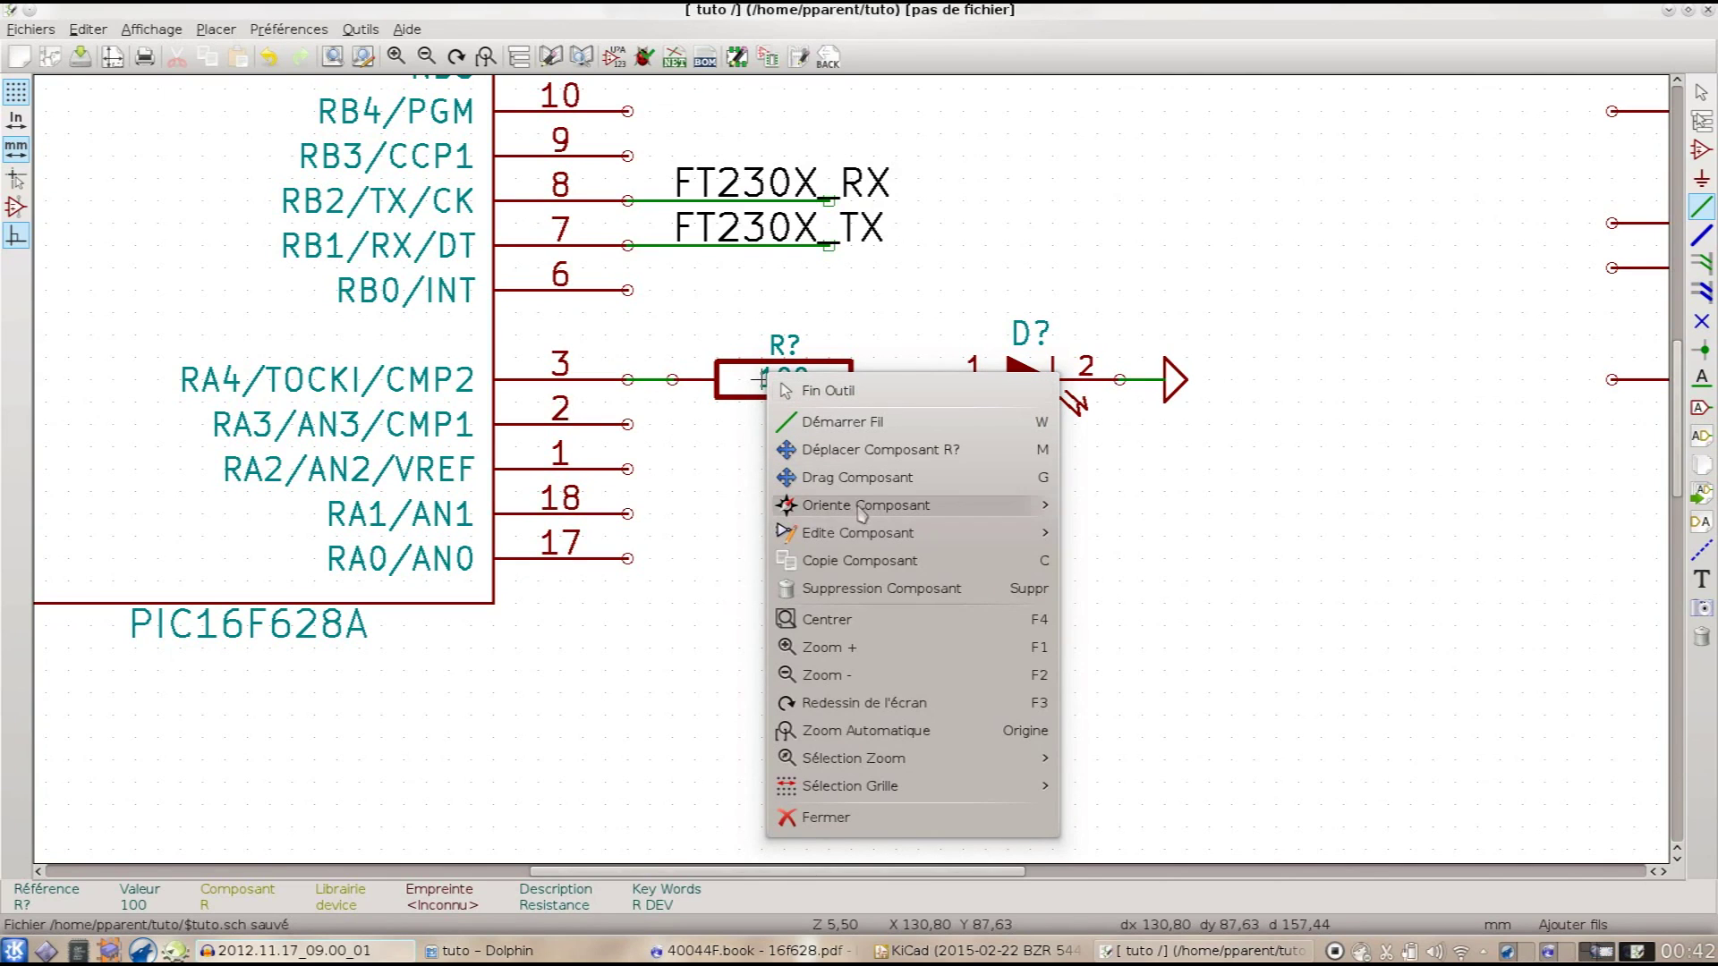
left_click(872, 564)
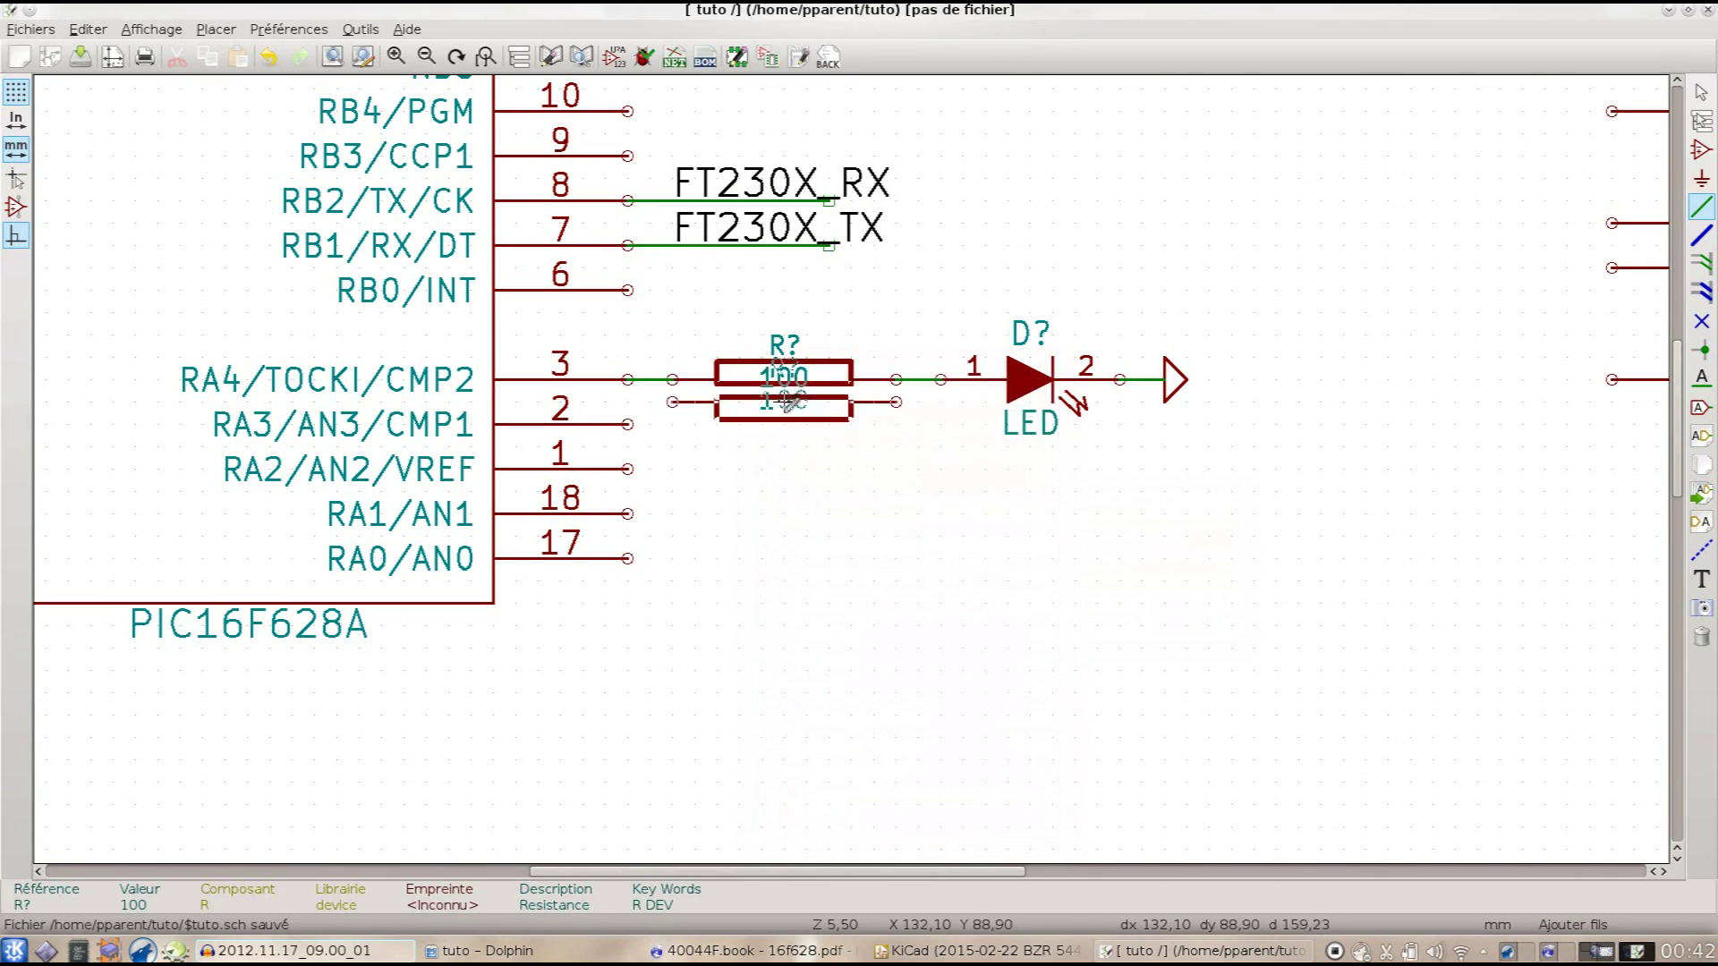
left_click(788, 416)
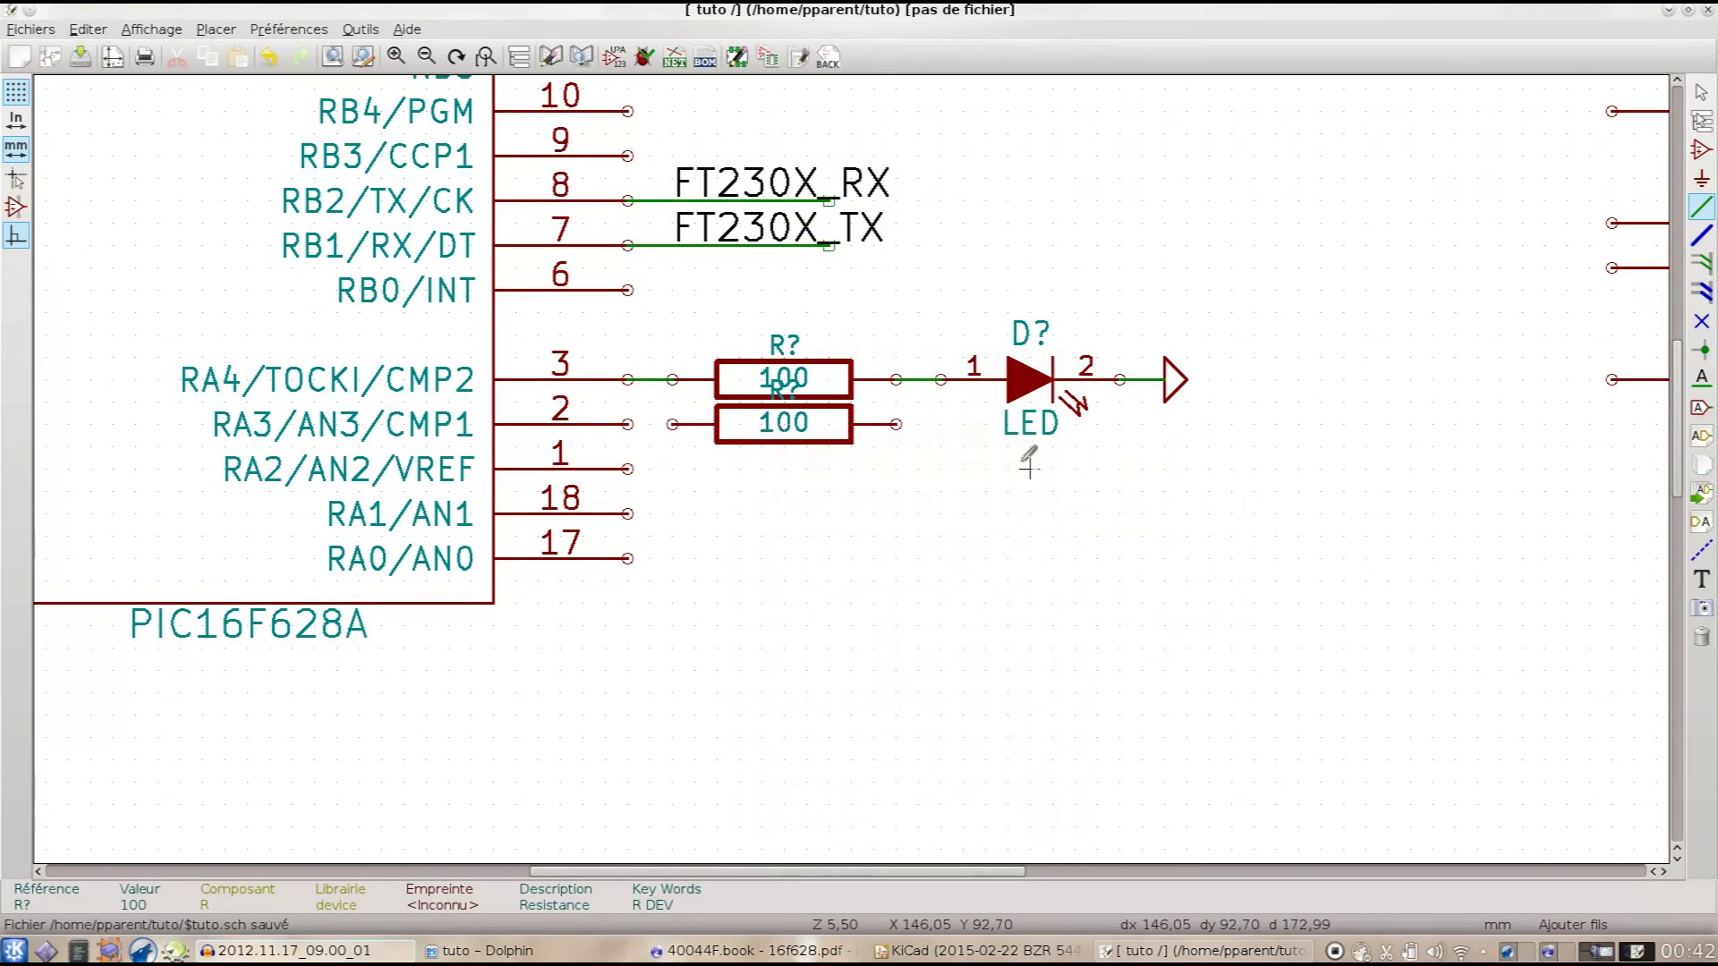
Step: Copy the LED and place the copy directly below it, in line with the second resistor
right_click(1018, 367)
left_click(1114, 560)
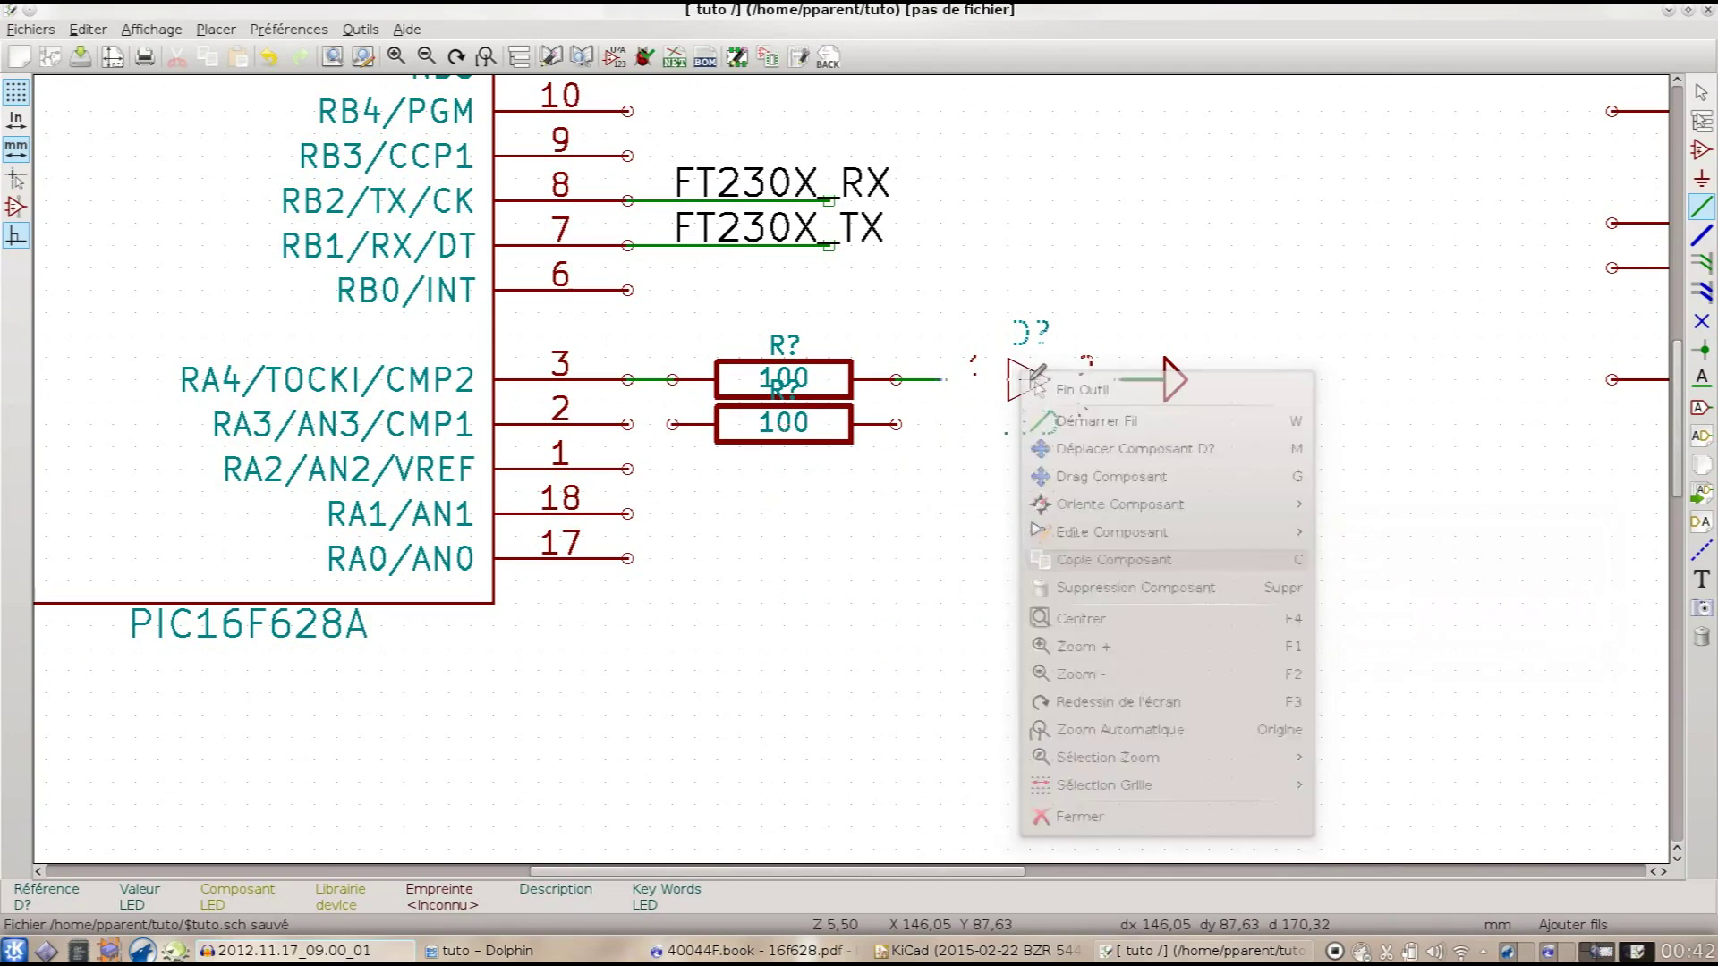
left_click(1041, 410)
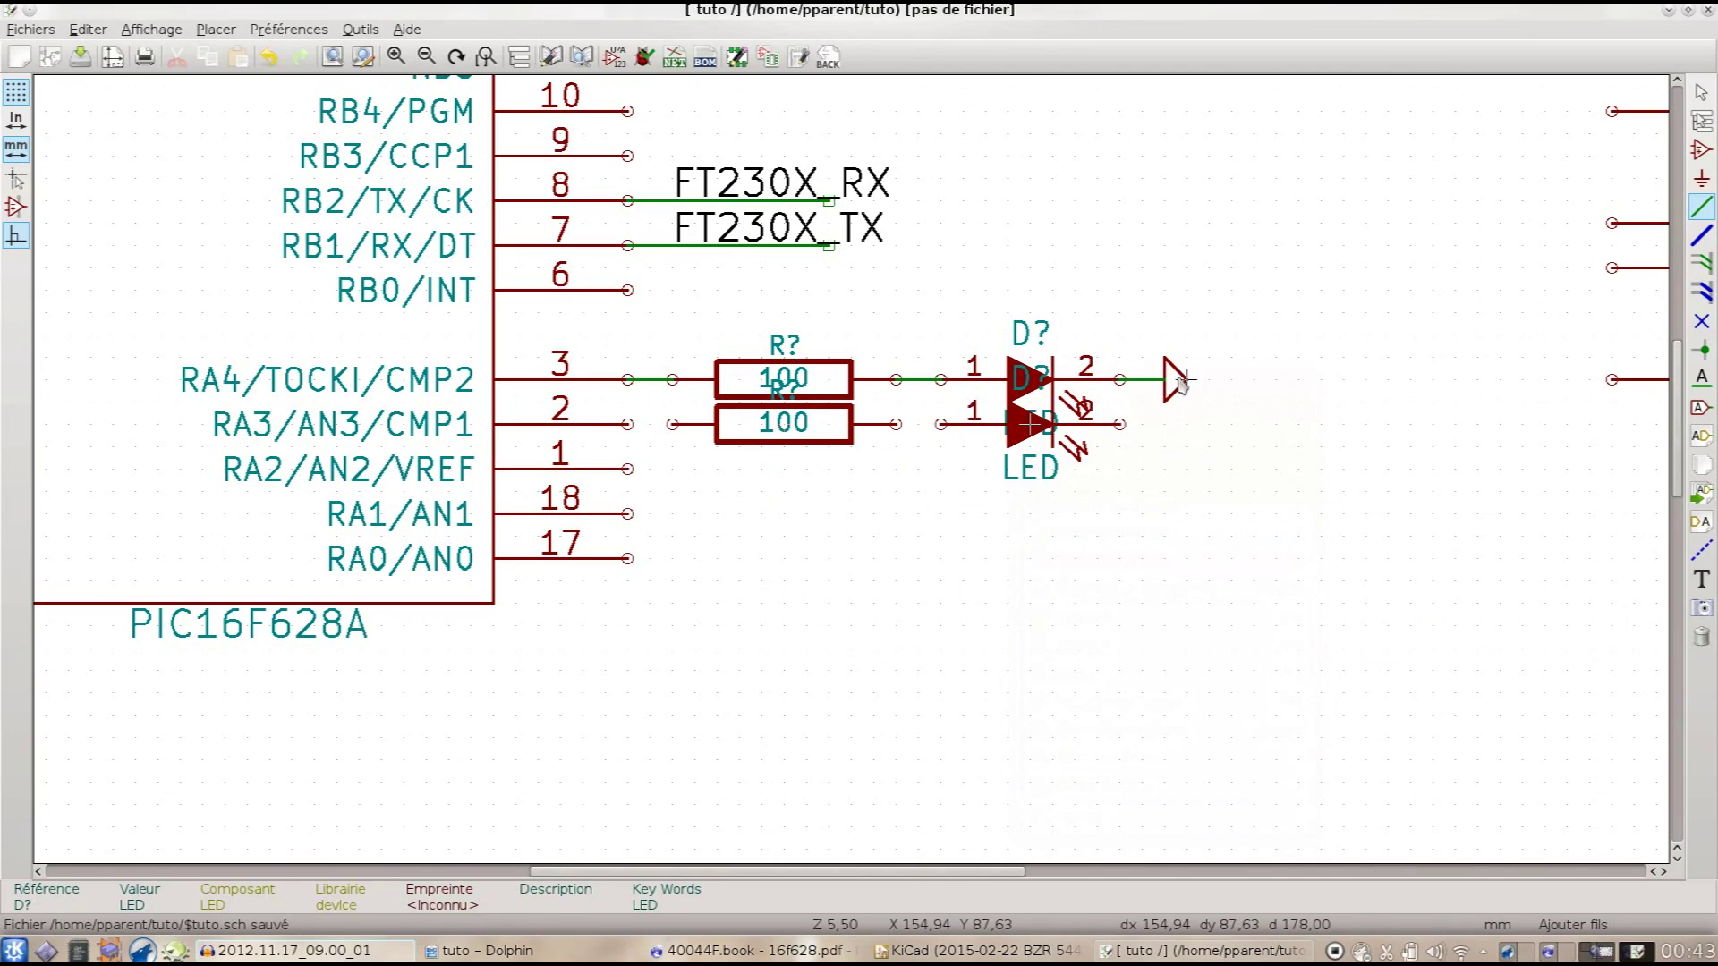
Step: Copy the LED's GND symbol and place the copy directly below it, in line with the second LED
right_click(1179, 379)
mouse_move(1244, 537)
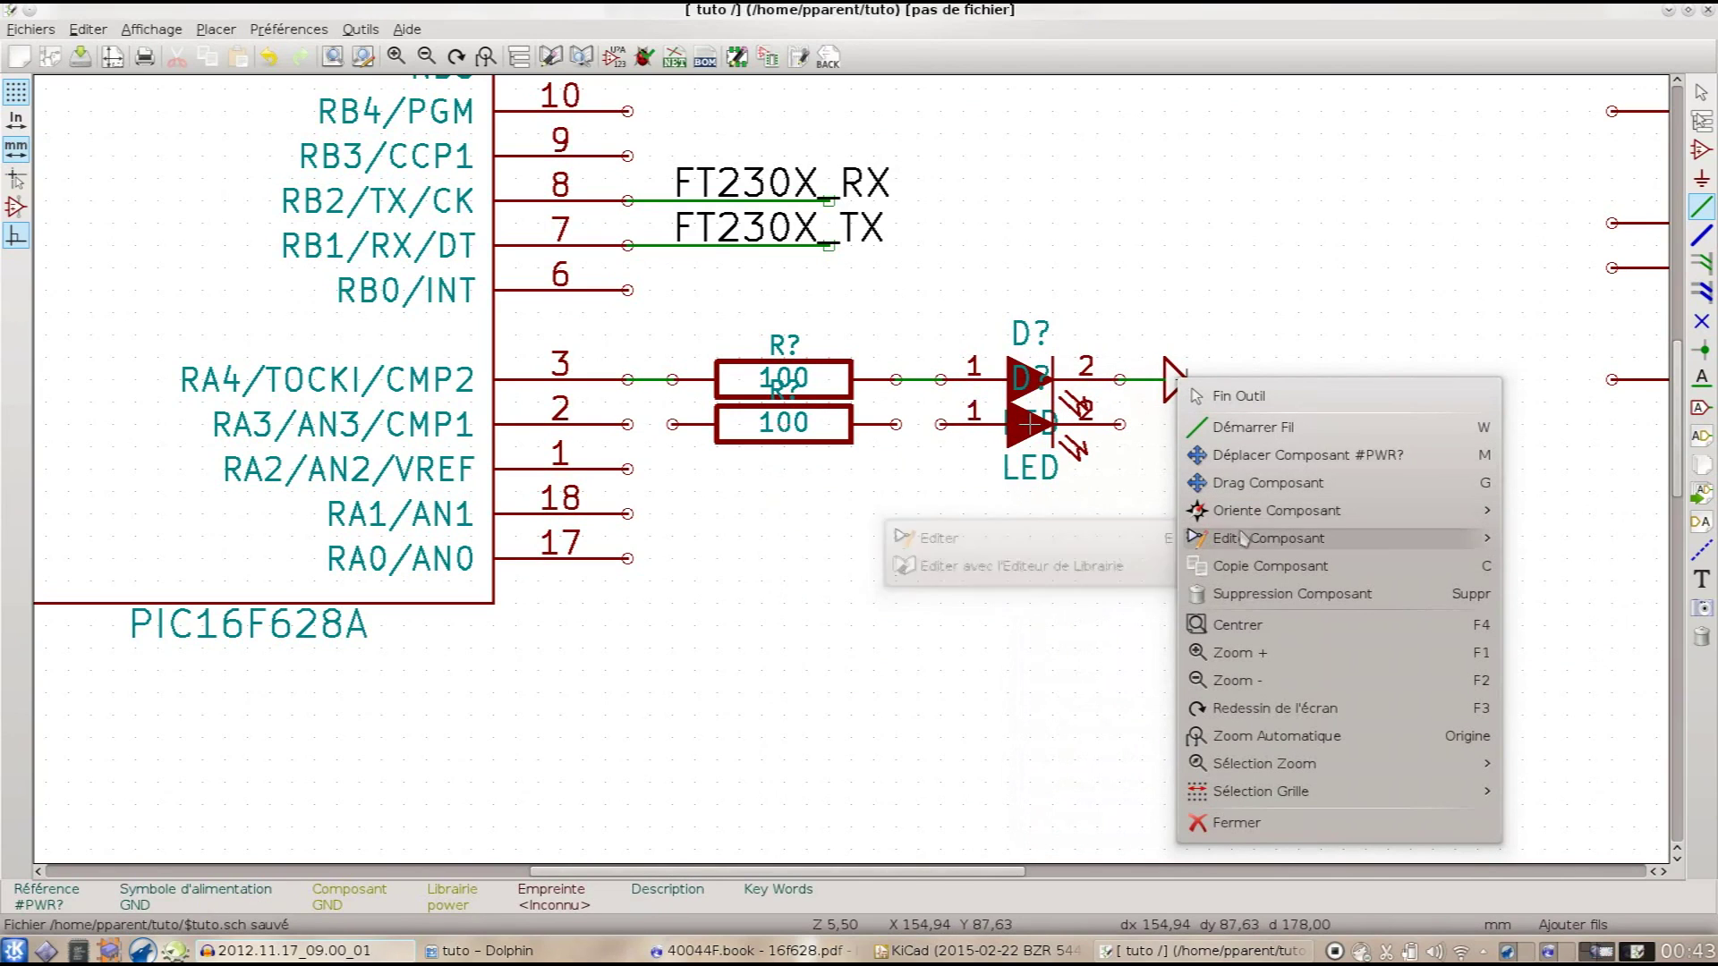
left_click(1252, 566)
left_click(1167, 425)
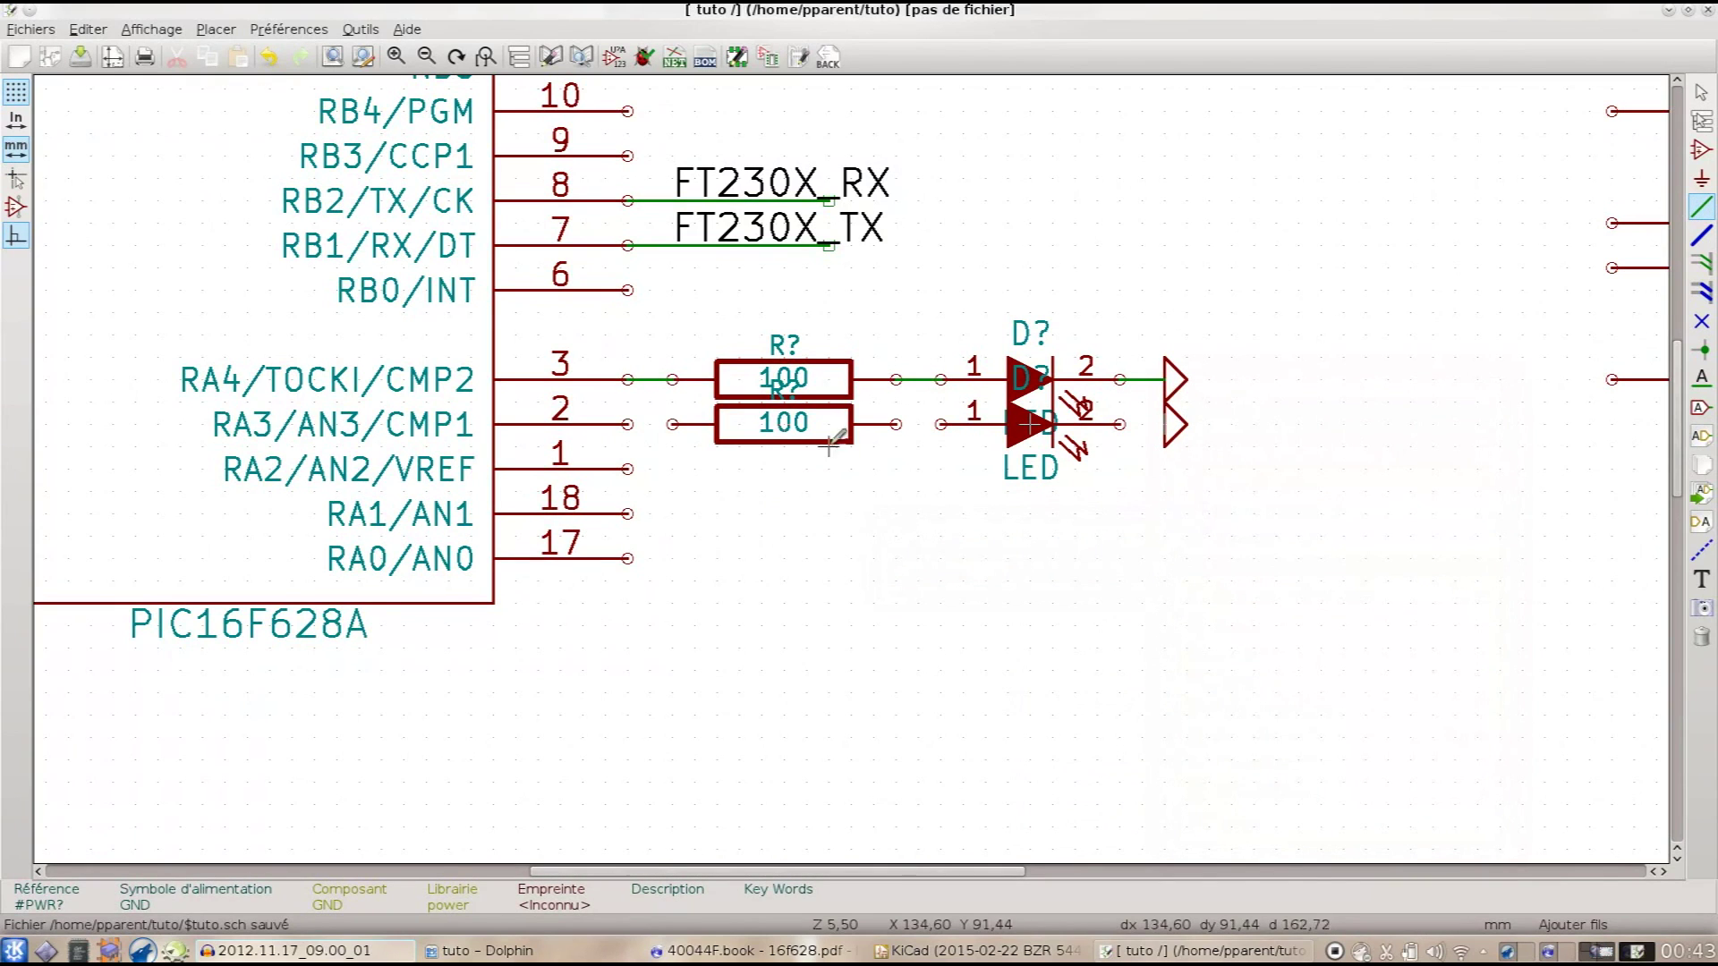
Step: Wire the second row in series from the PIC16F628A's RA3 pin 2 through the resistor and LED to the GND symbol
left_click(627, 424)
left_click(673, 424)
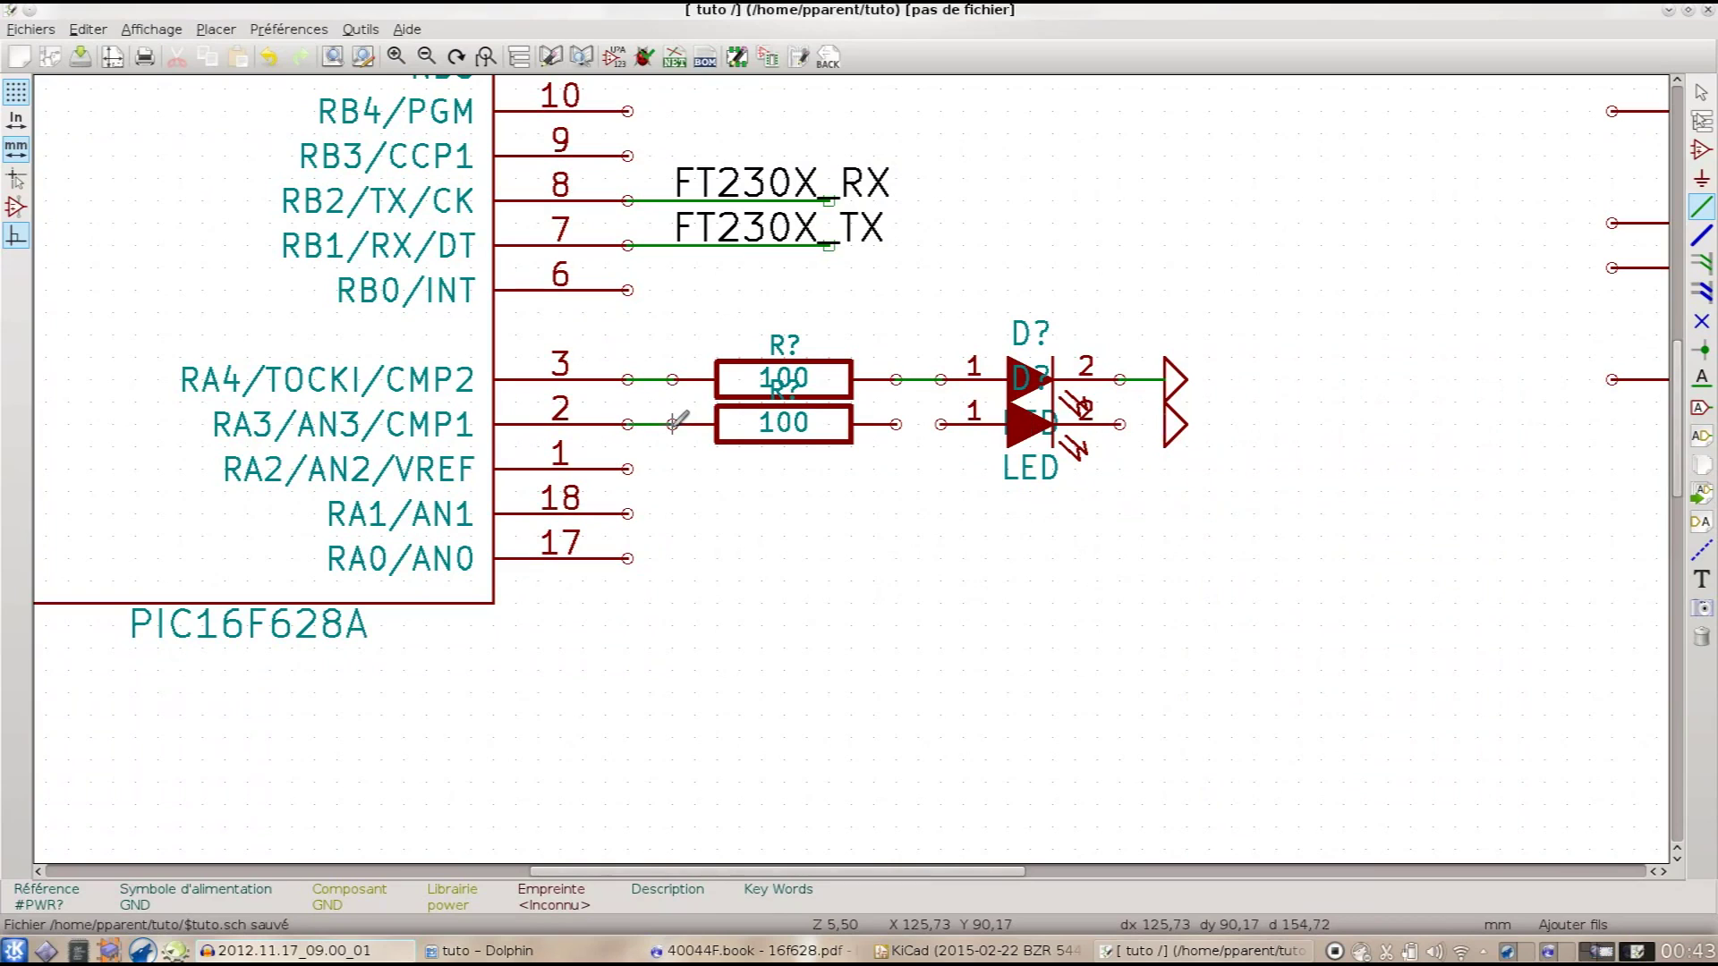
left_click(896, 424)
left_click(941, 424)
left_click(1119, 424)
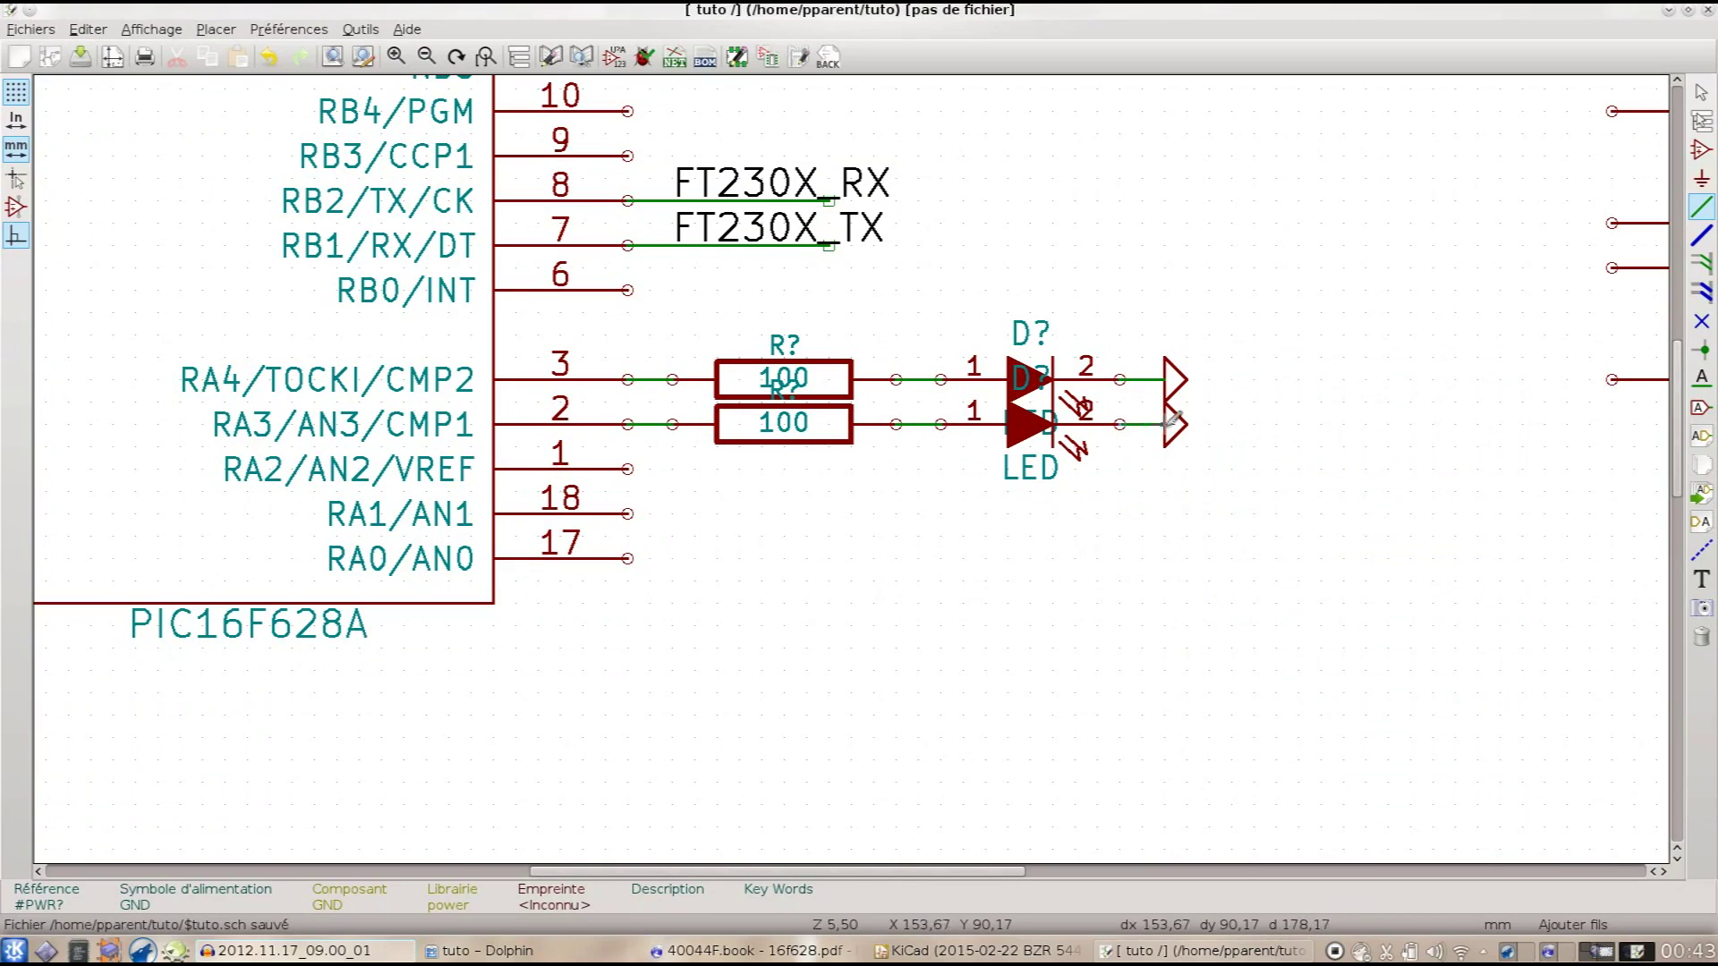
left_click(1164, 424)
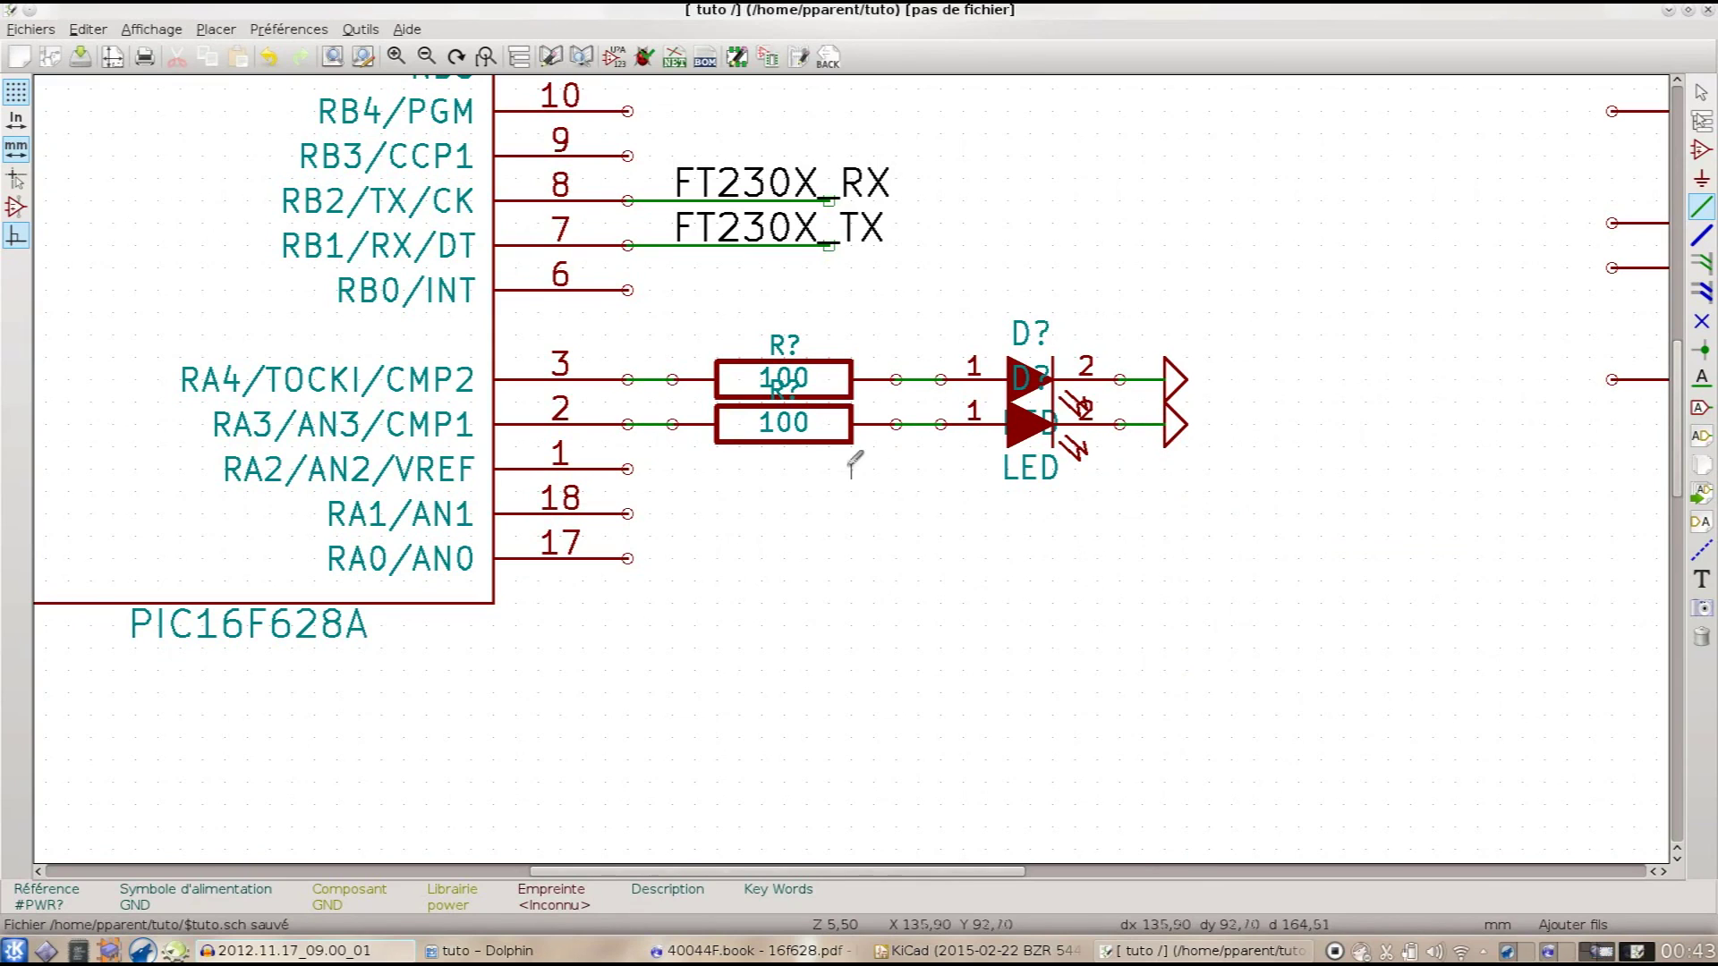
Step: Switch to Iceweasel, show the PICkit 2 guide's typical ICSP application circuit, and tile the schematic window beside it
scroll(858, 457, "down", 1)
scroll(857, 461, "down", 1)
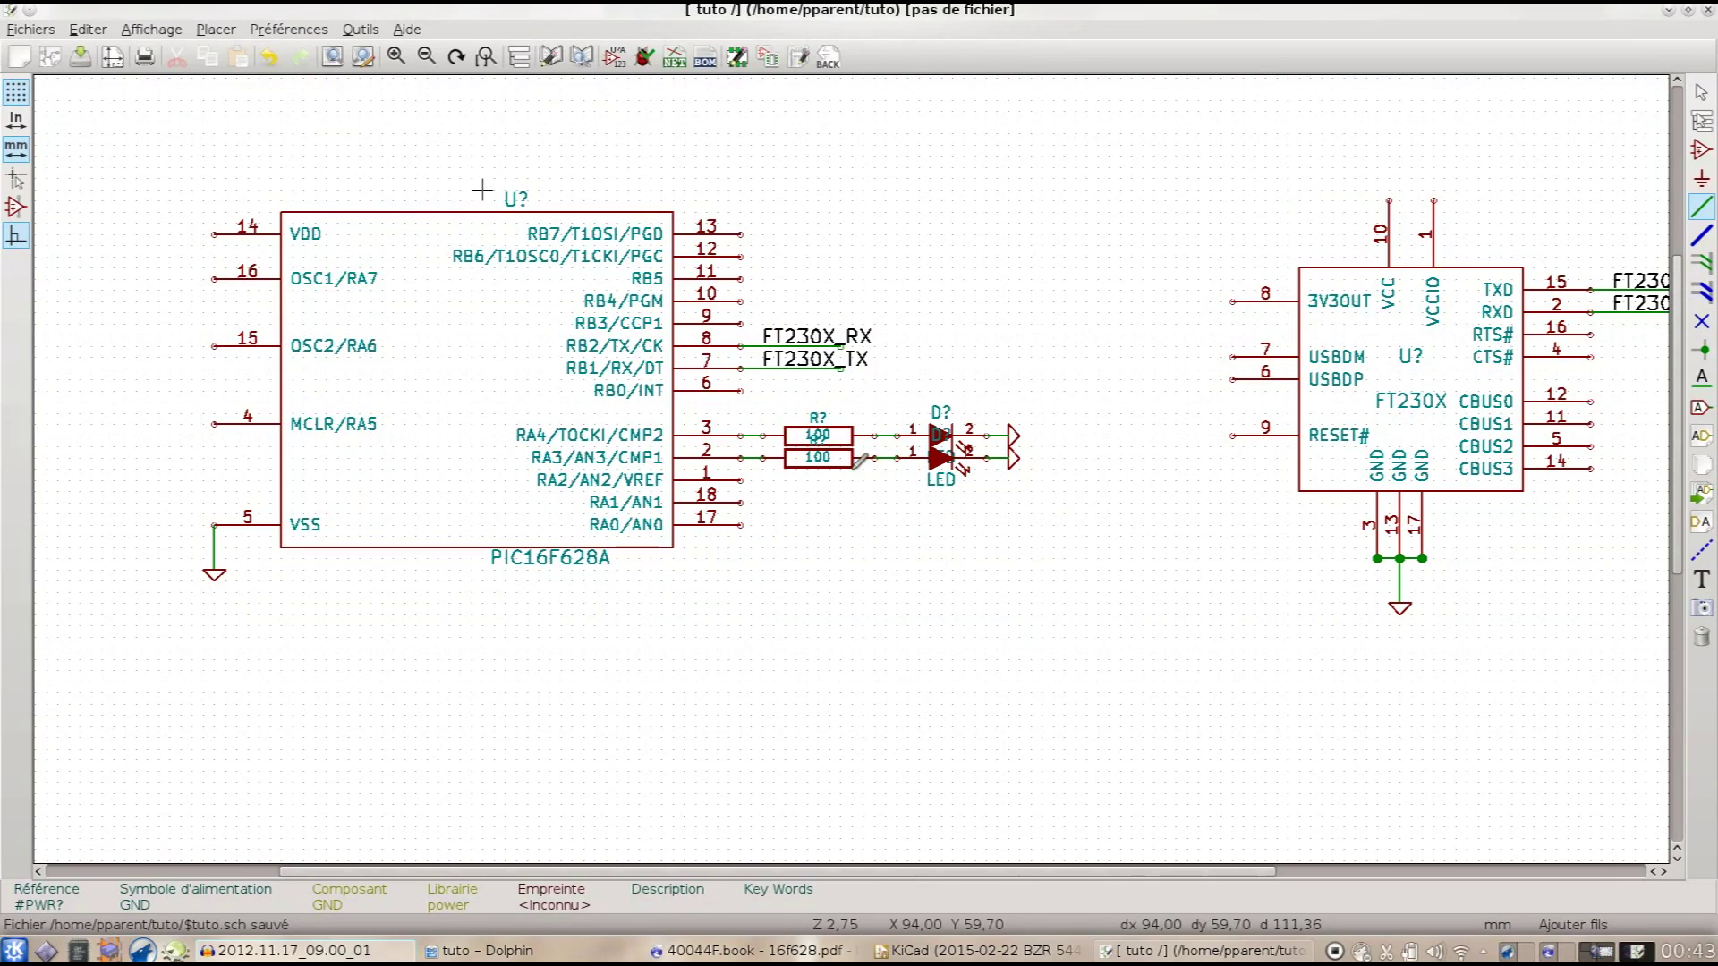
scroll(482, 190, "down", 1)
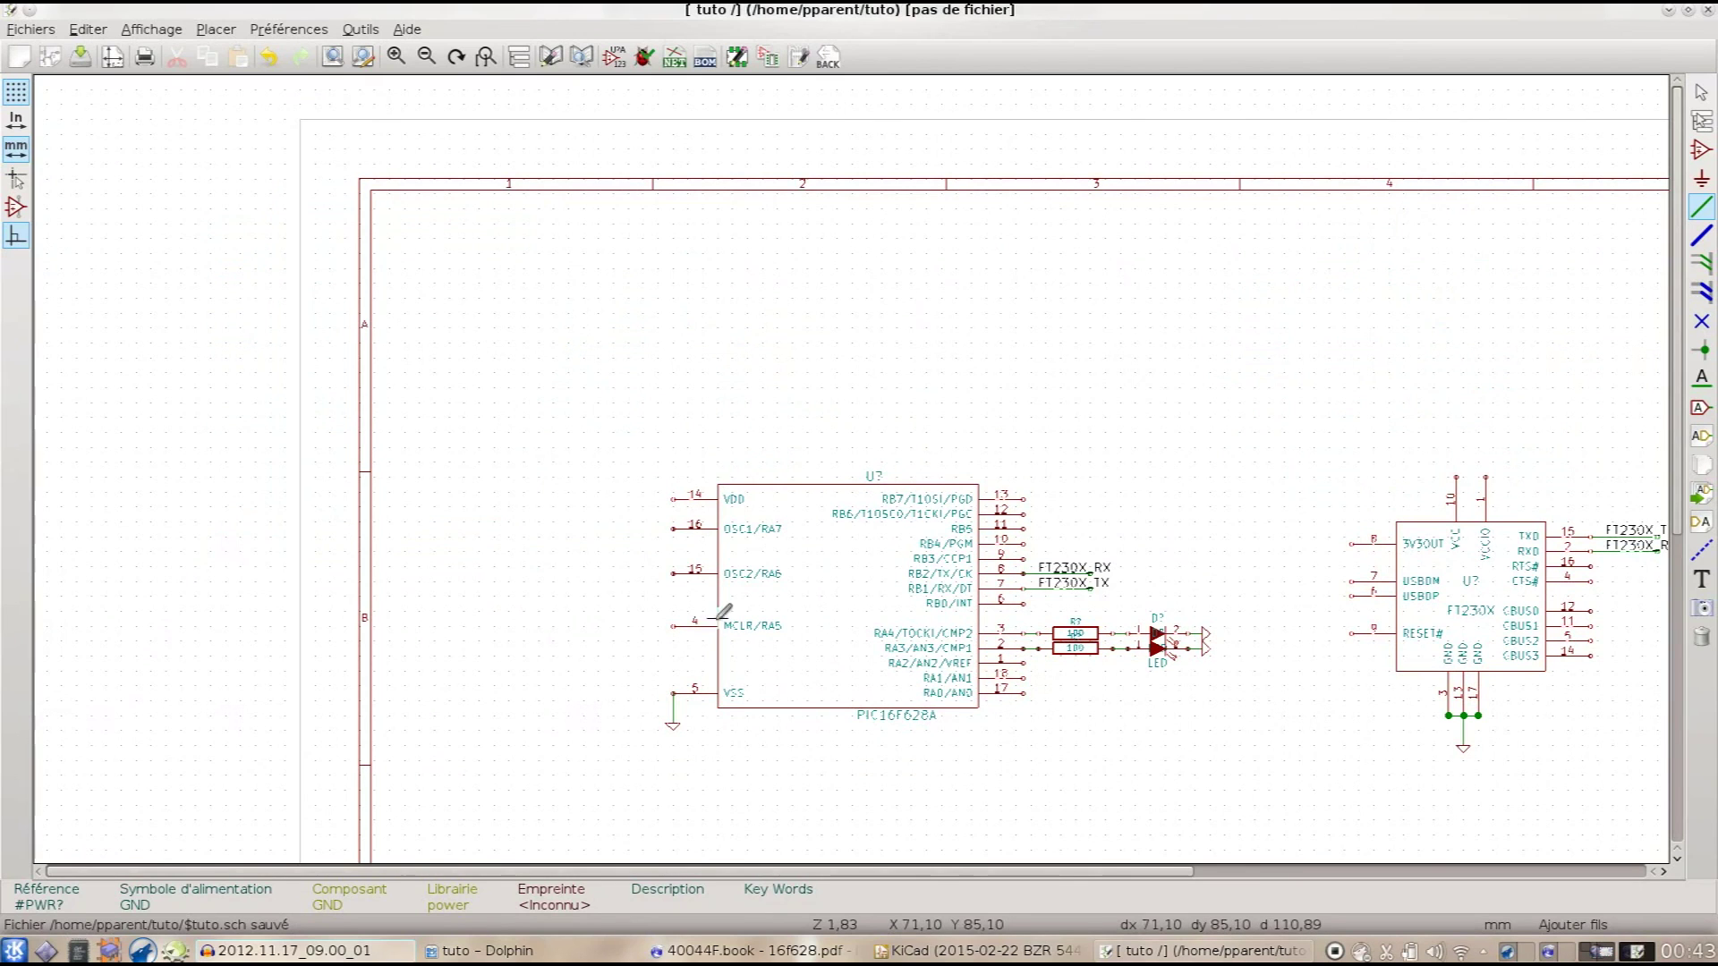
left_click(771, 953)
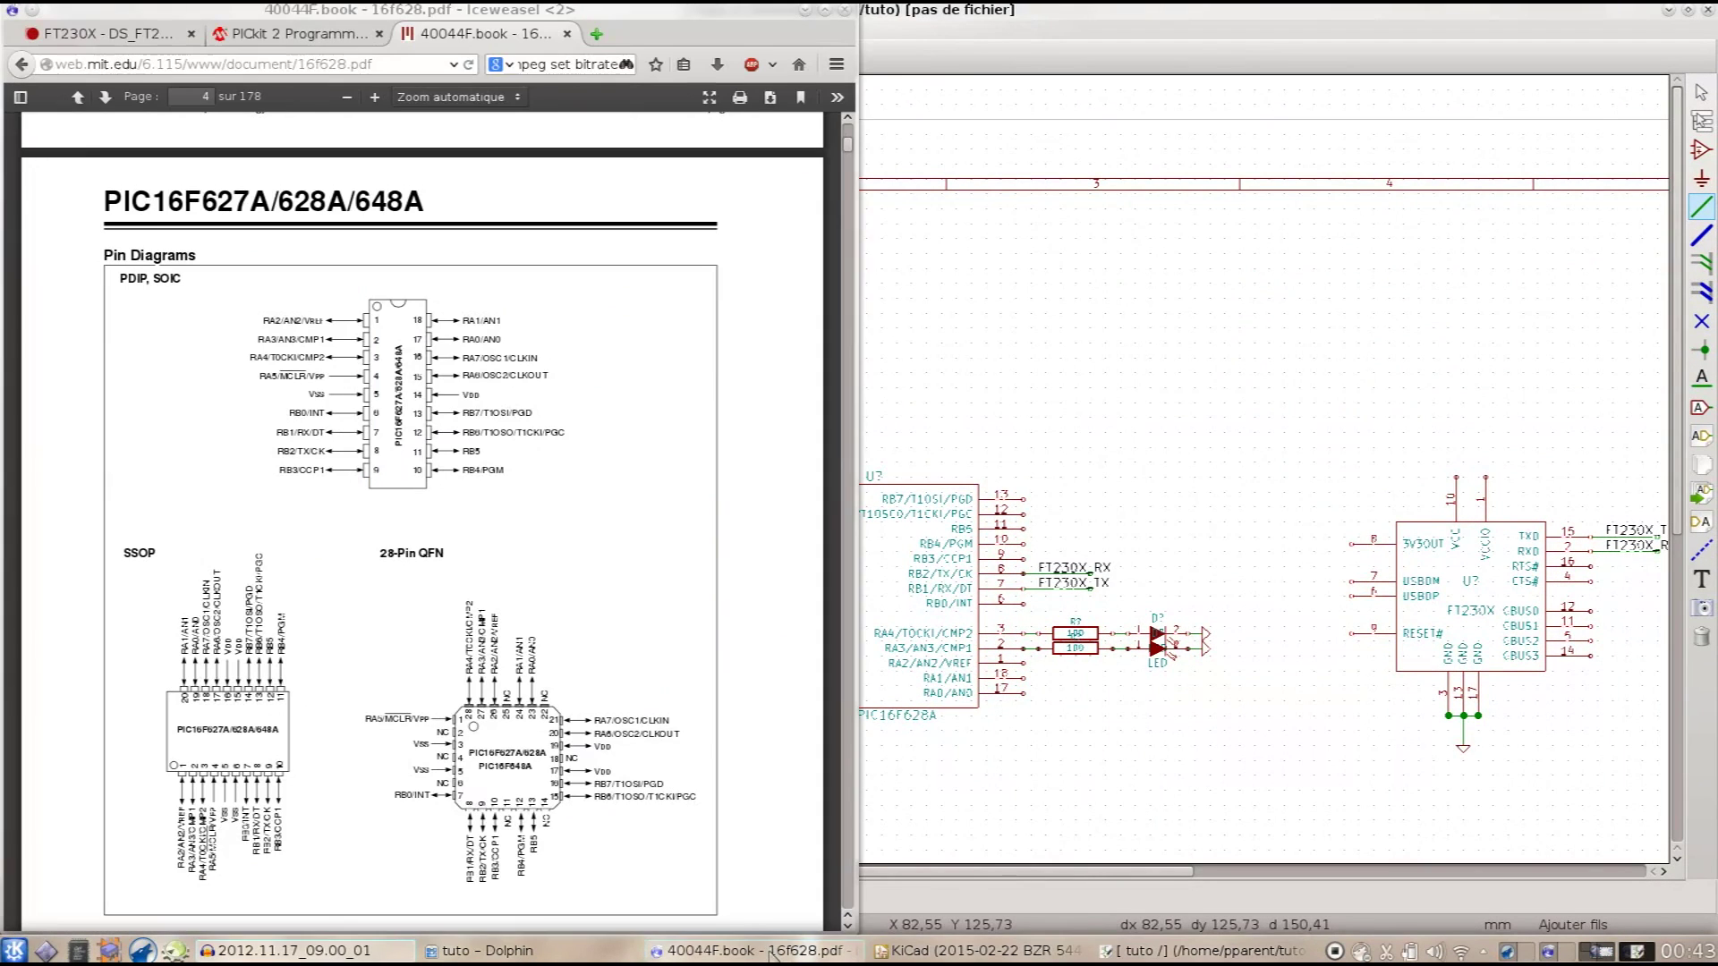
scroll(602, 395, "up", 5)
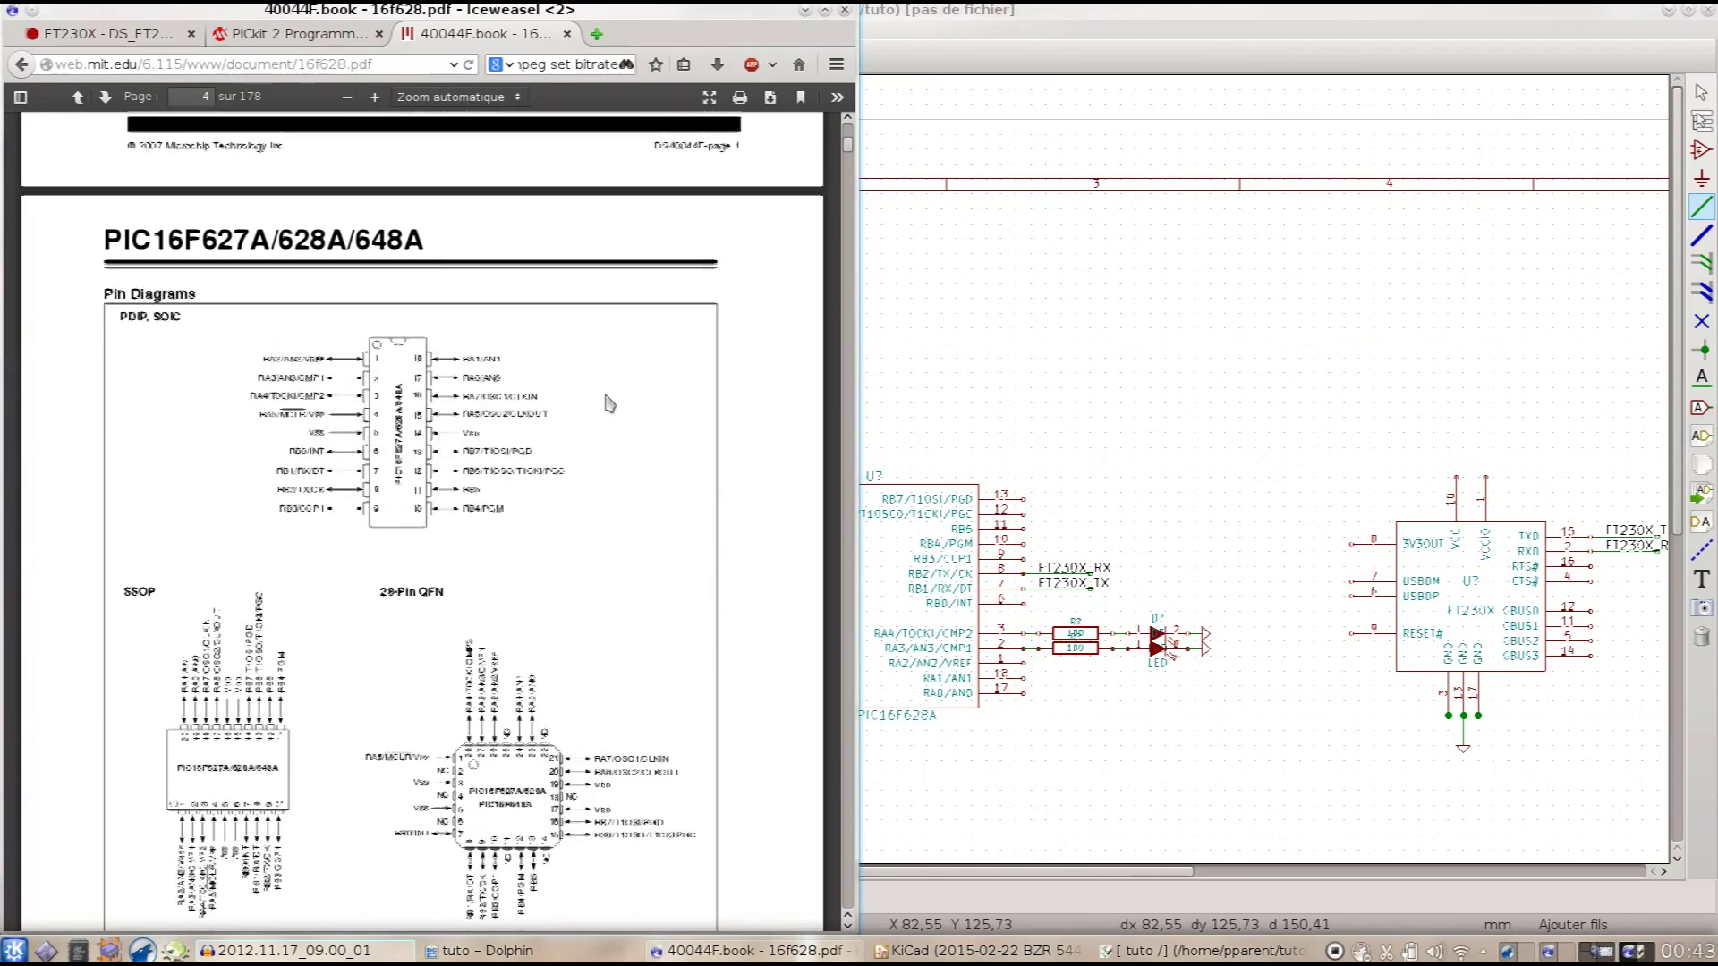
left_click(354, 43)
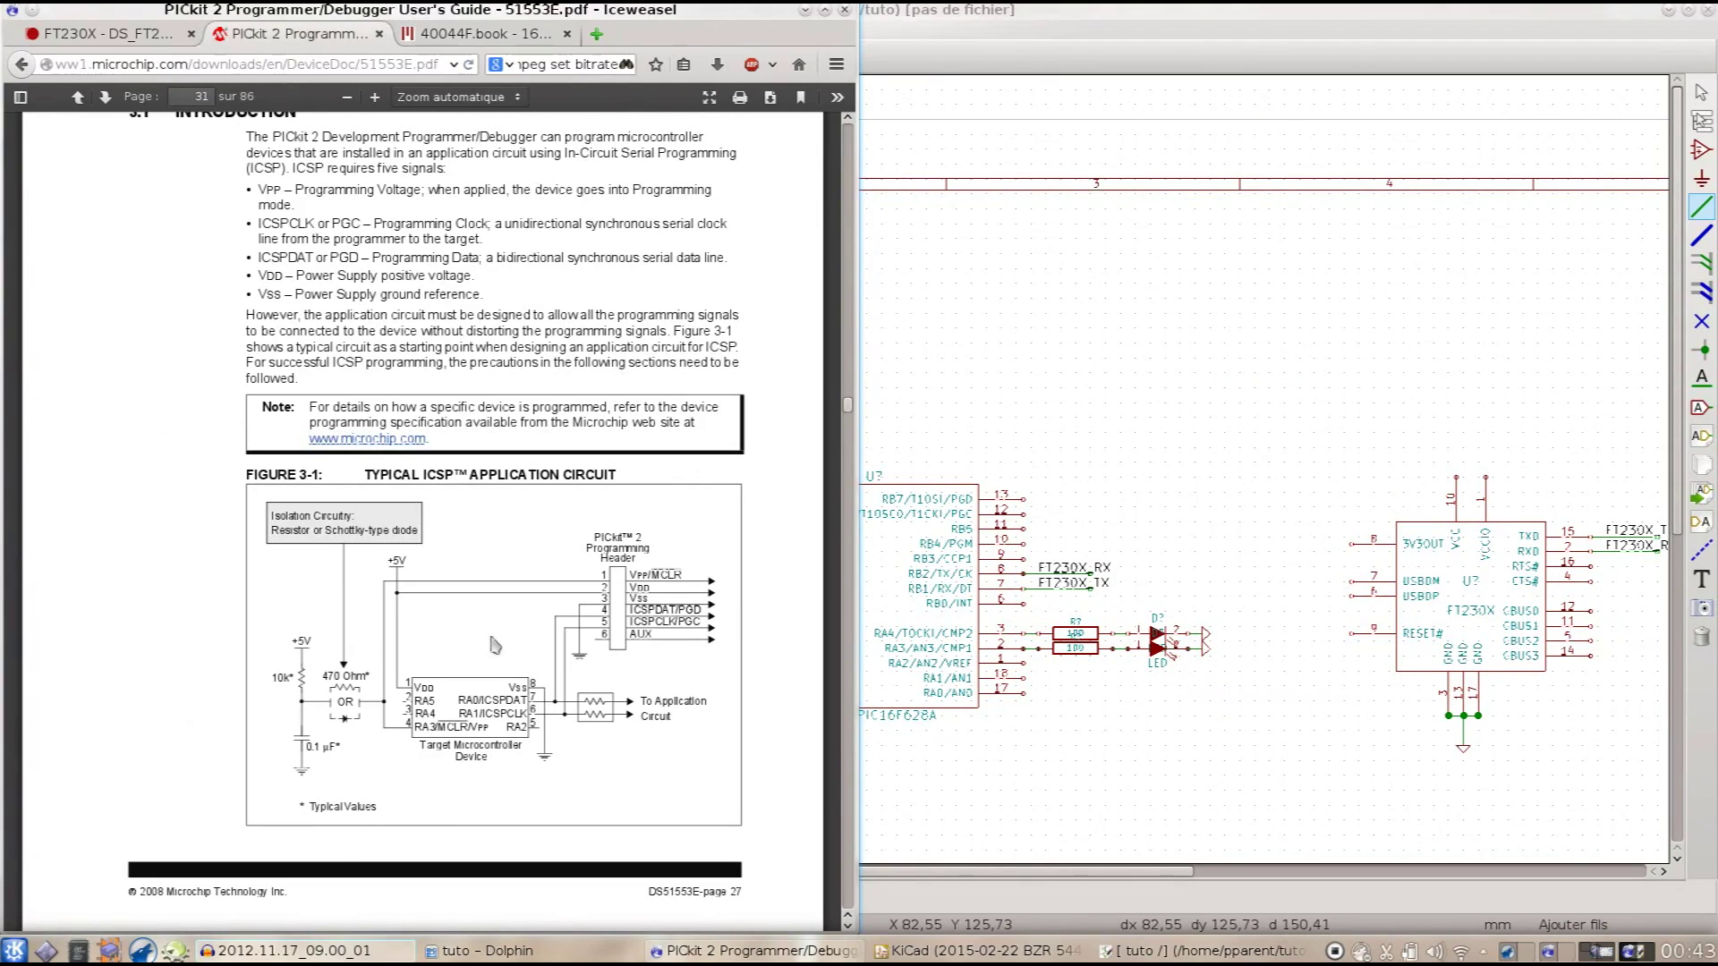
left_click(926, 10)
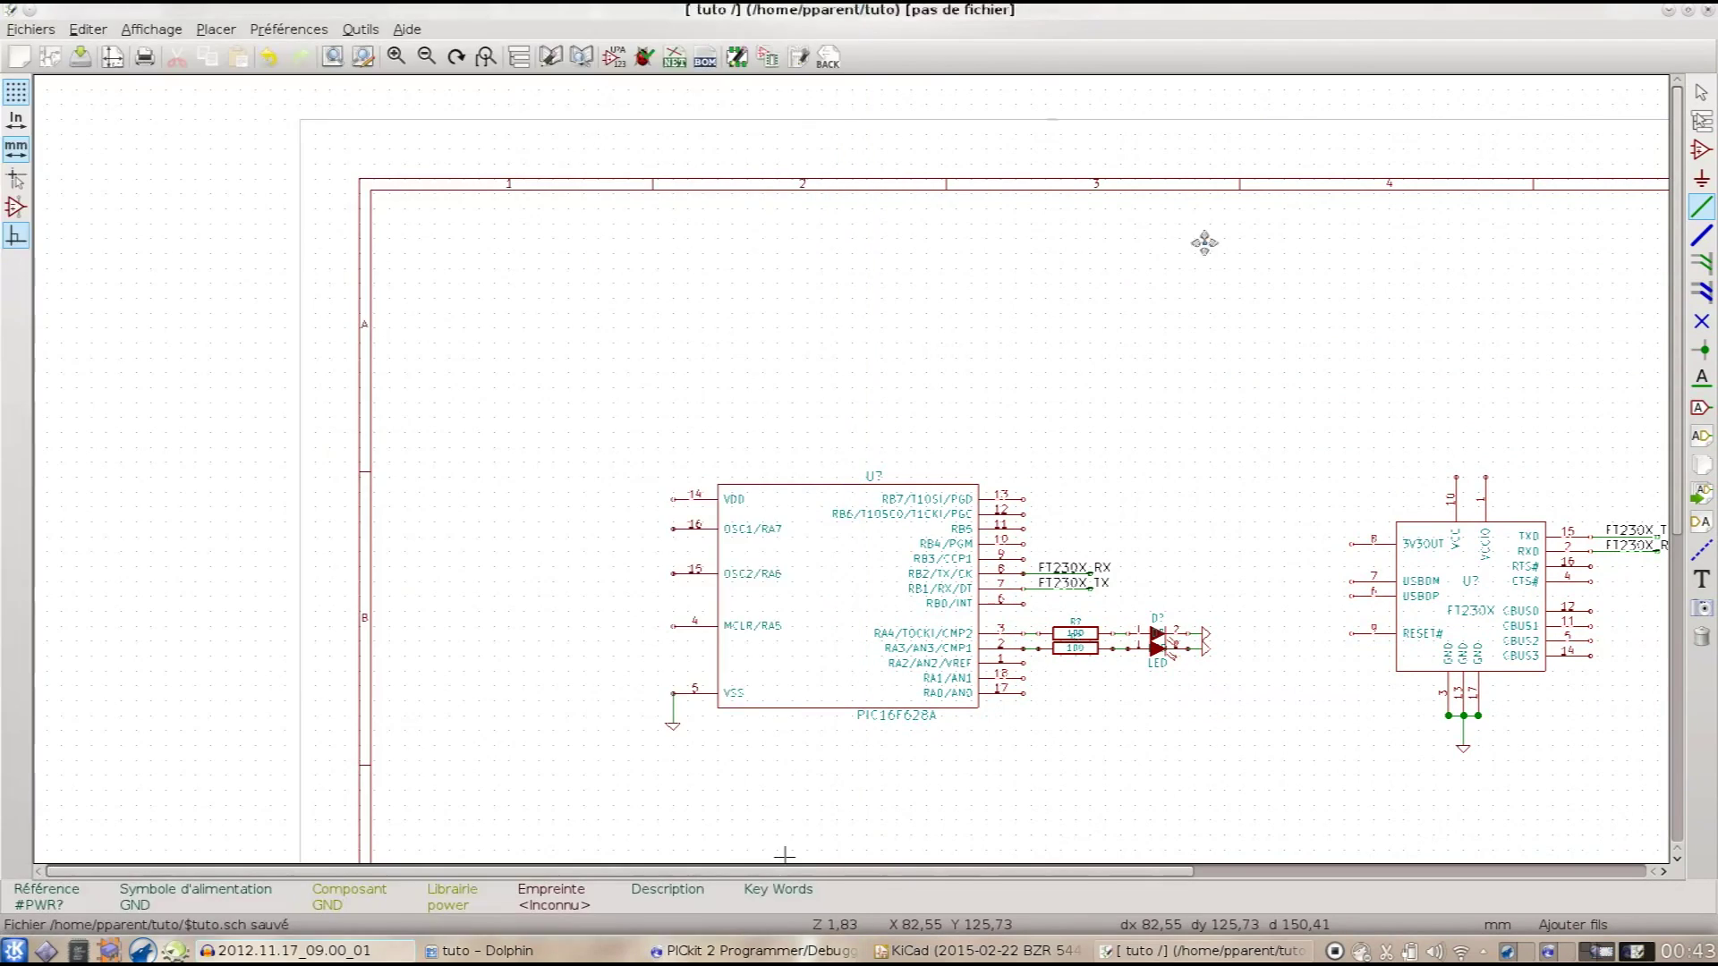
key("super+Right")
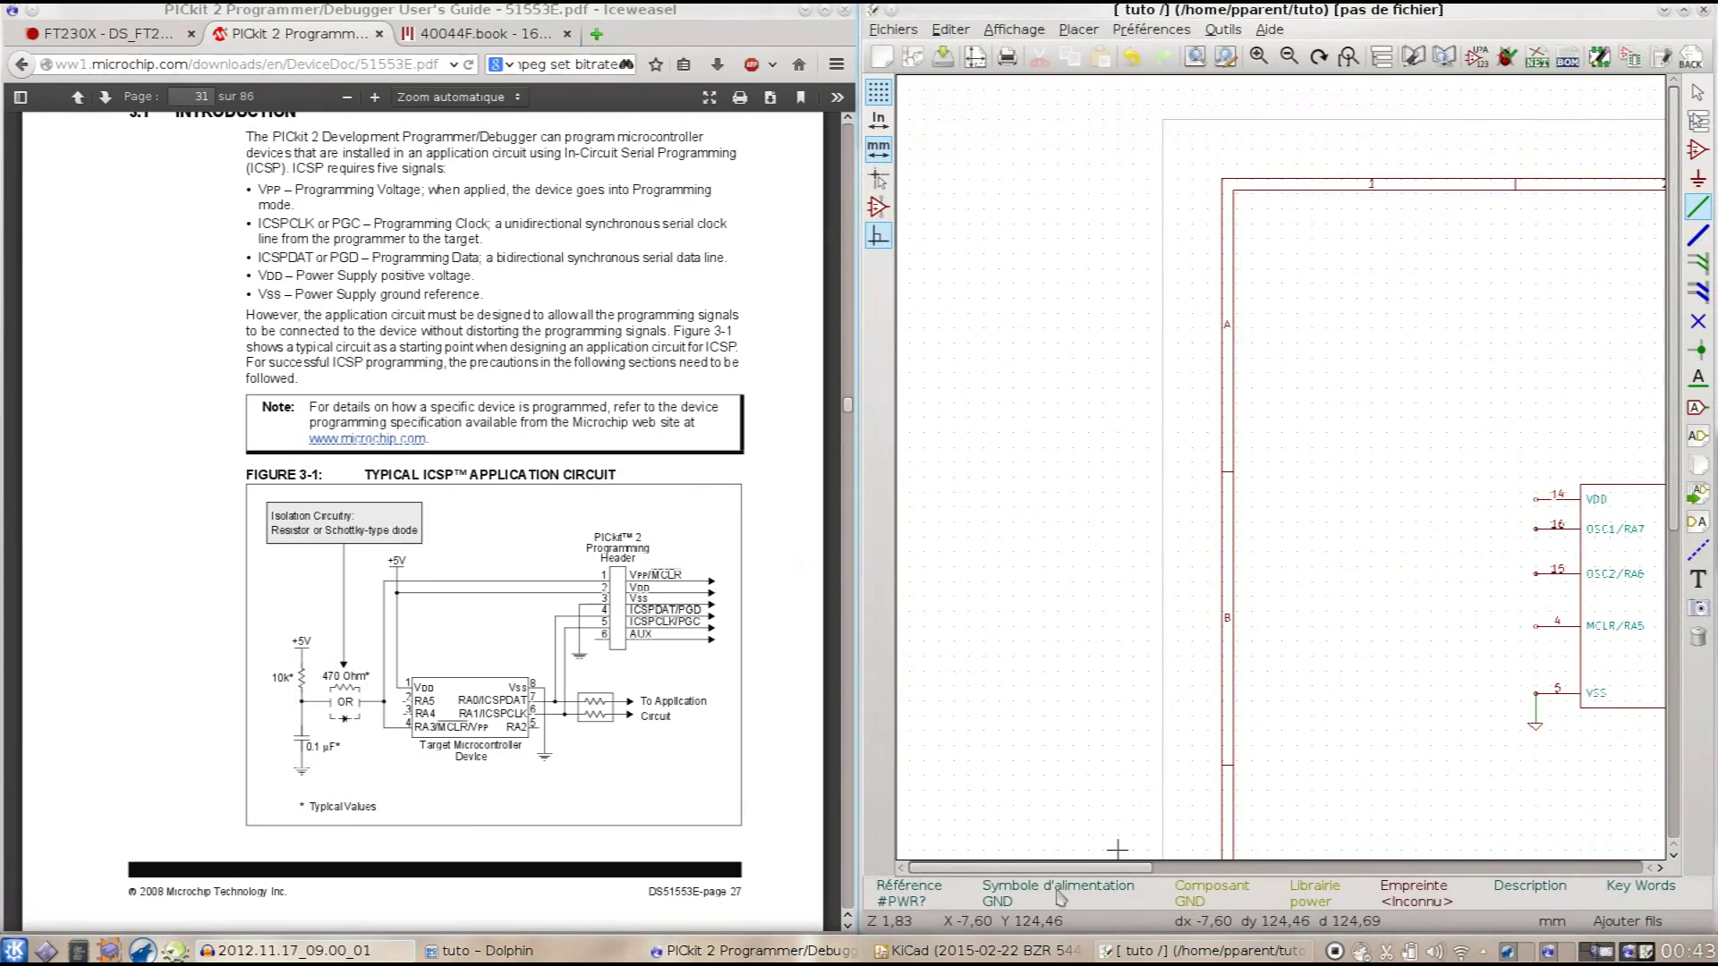
scroll(1068, 875, "right", 5)
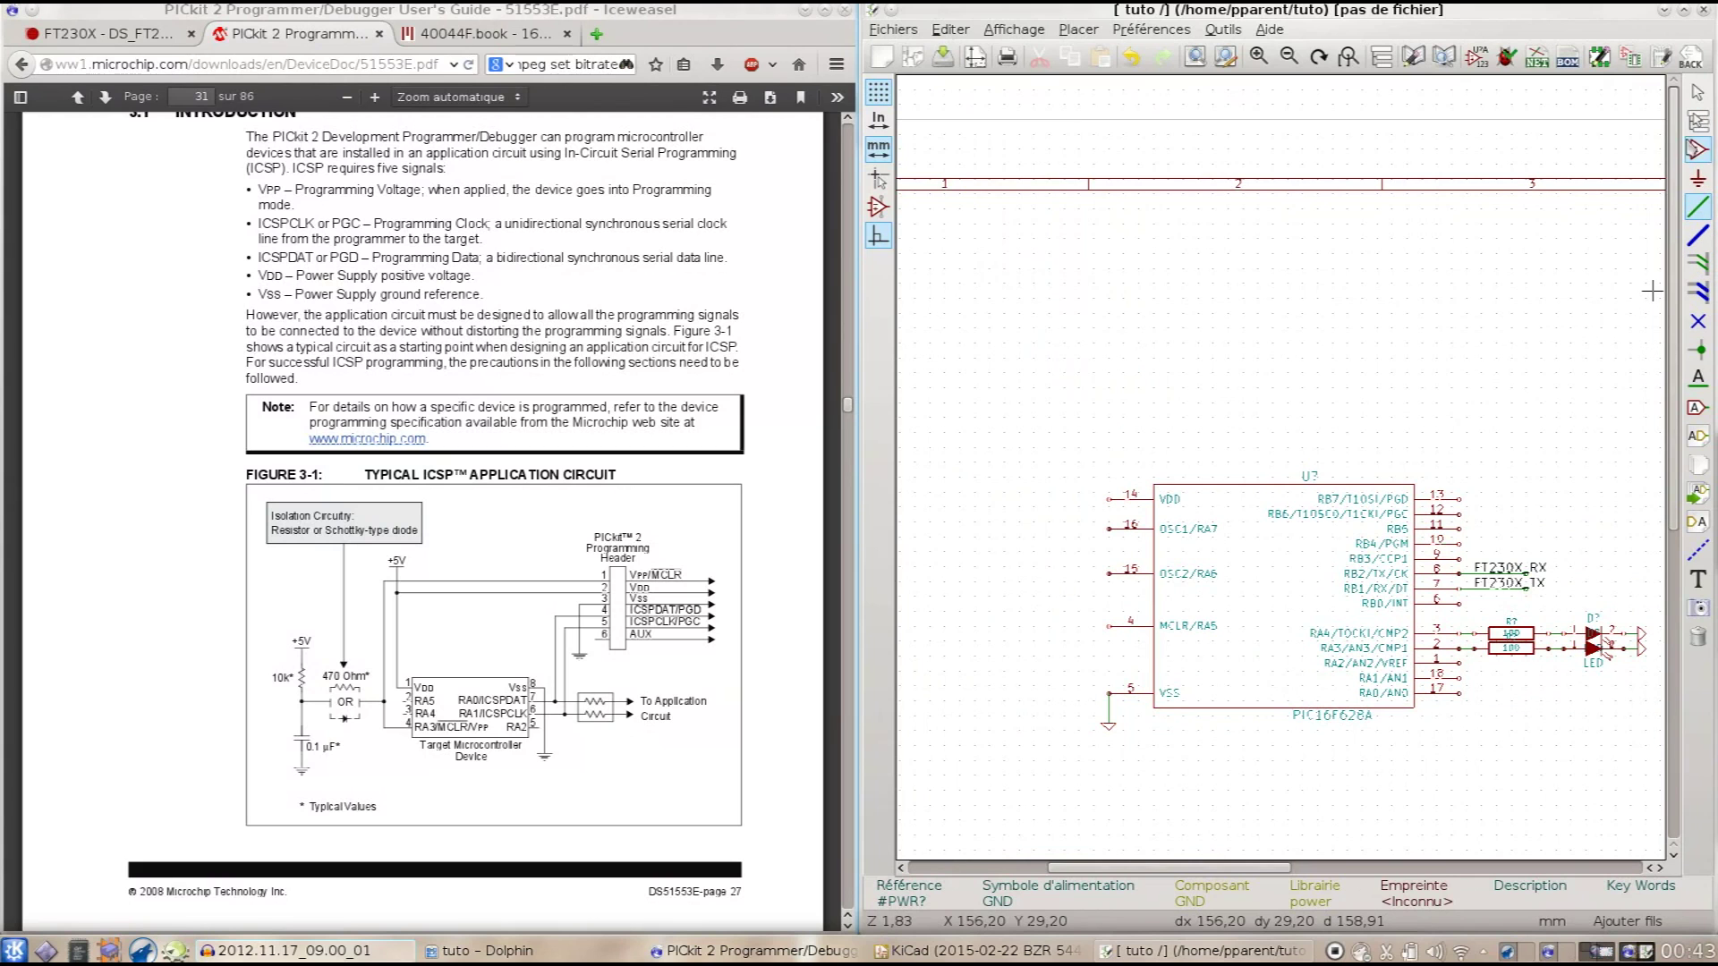
Step: Add a CONN_6 connector above the PIC16F628A, rotated so that its pins point down toward the chip
left_click(1696, 150)
left_click(1251, 342)
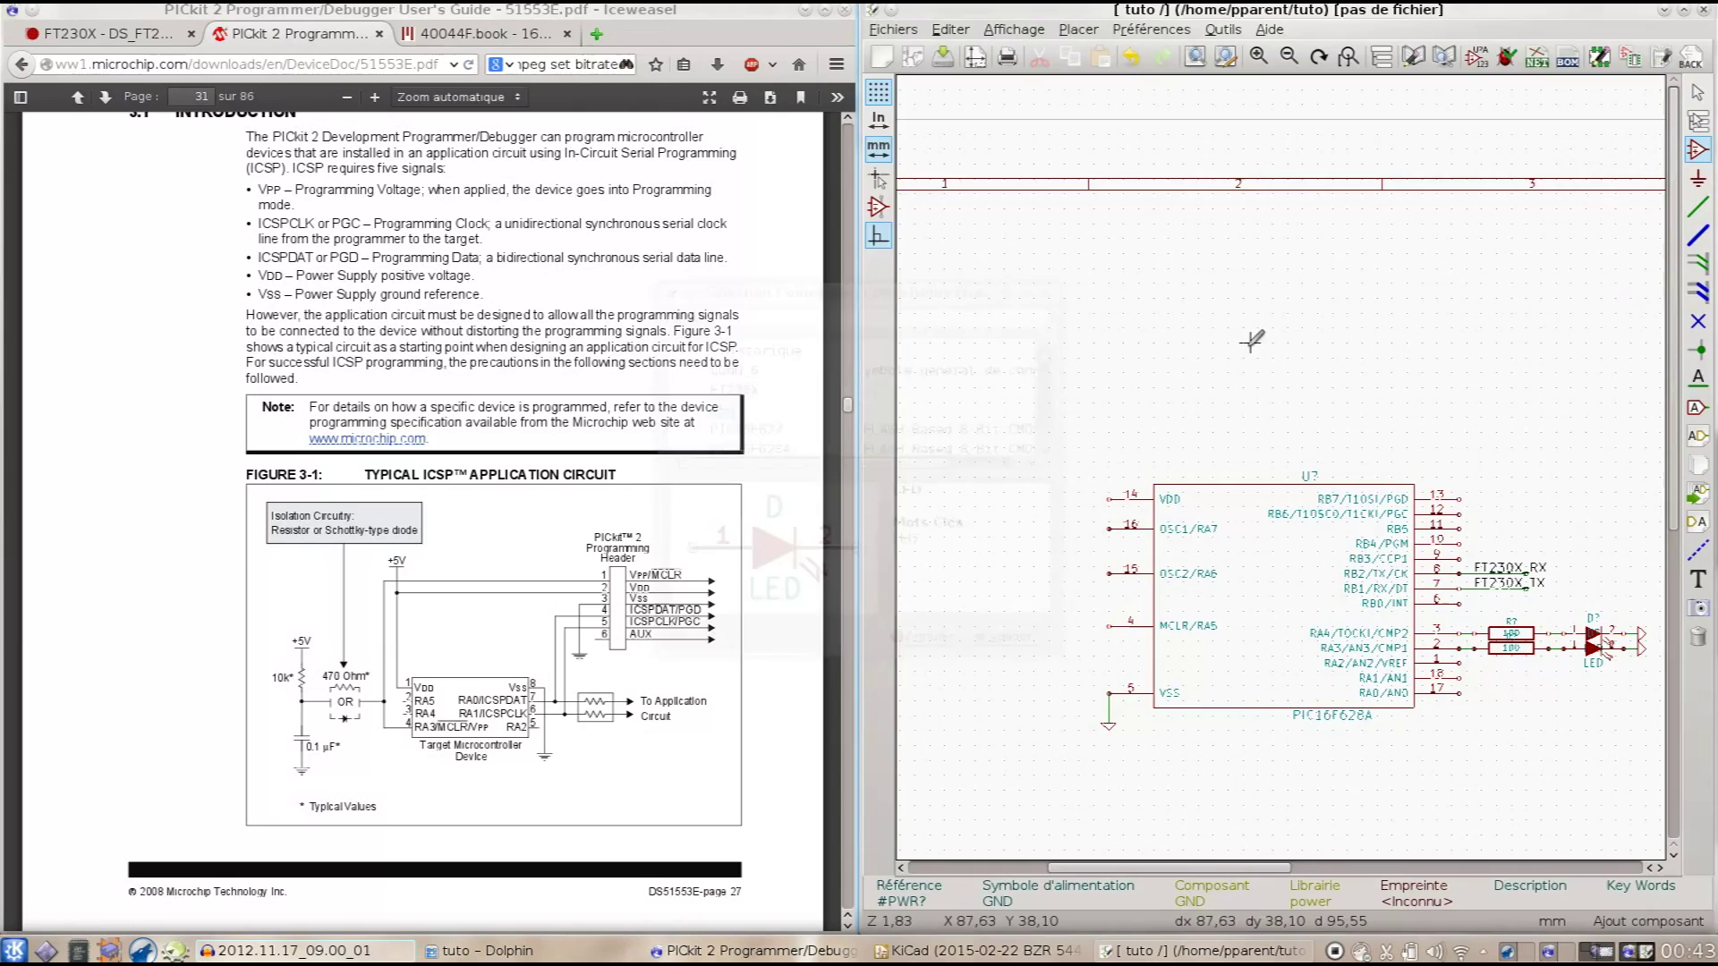
type("CONN")
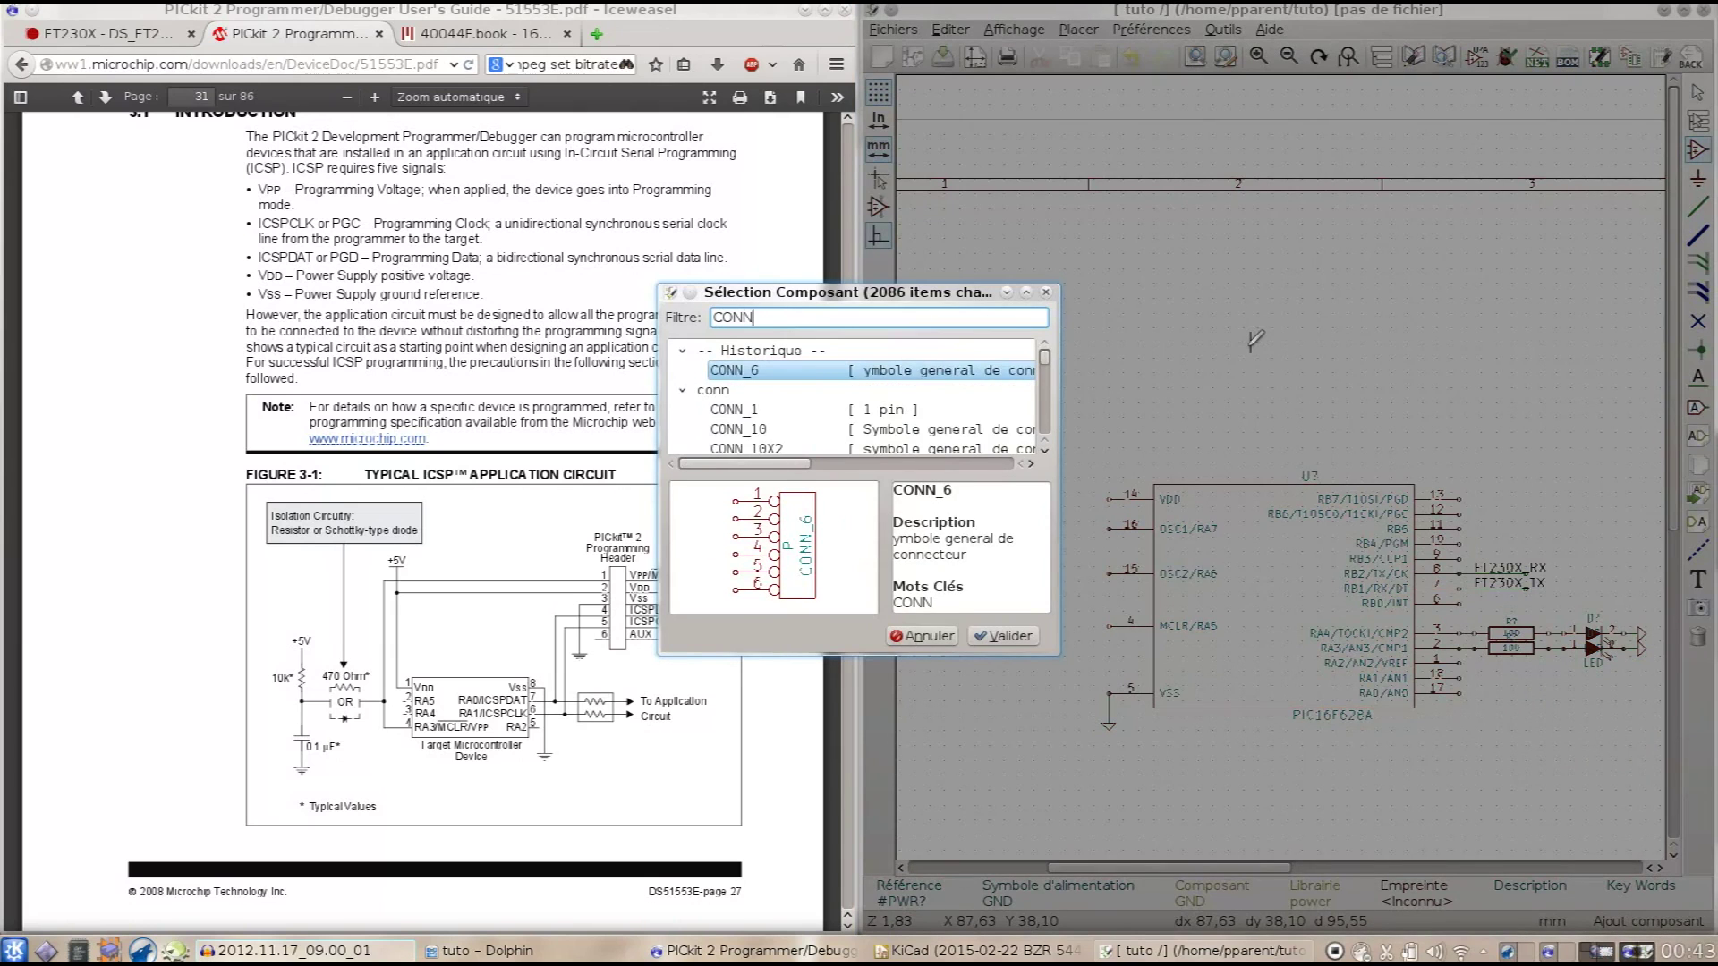
key("Return")
key("r")
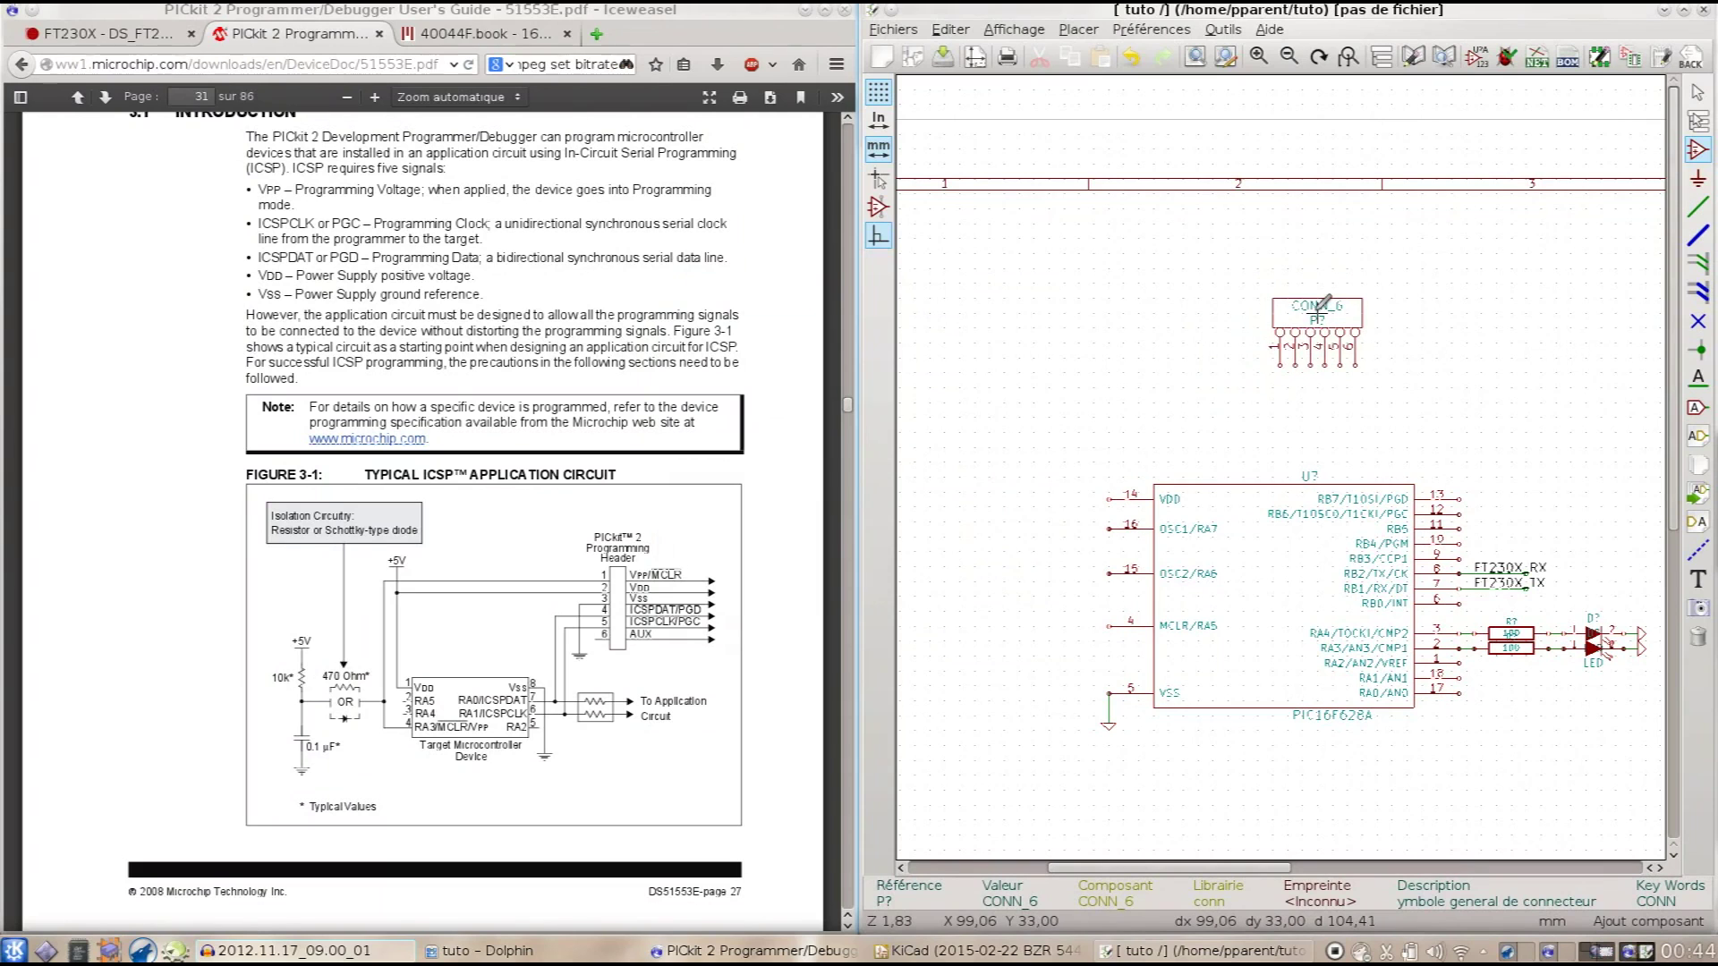
left_click(1321, 307)
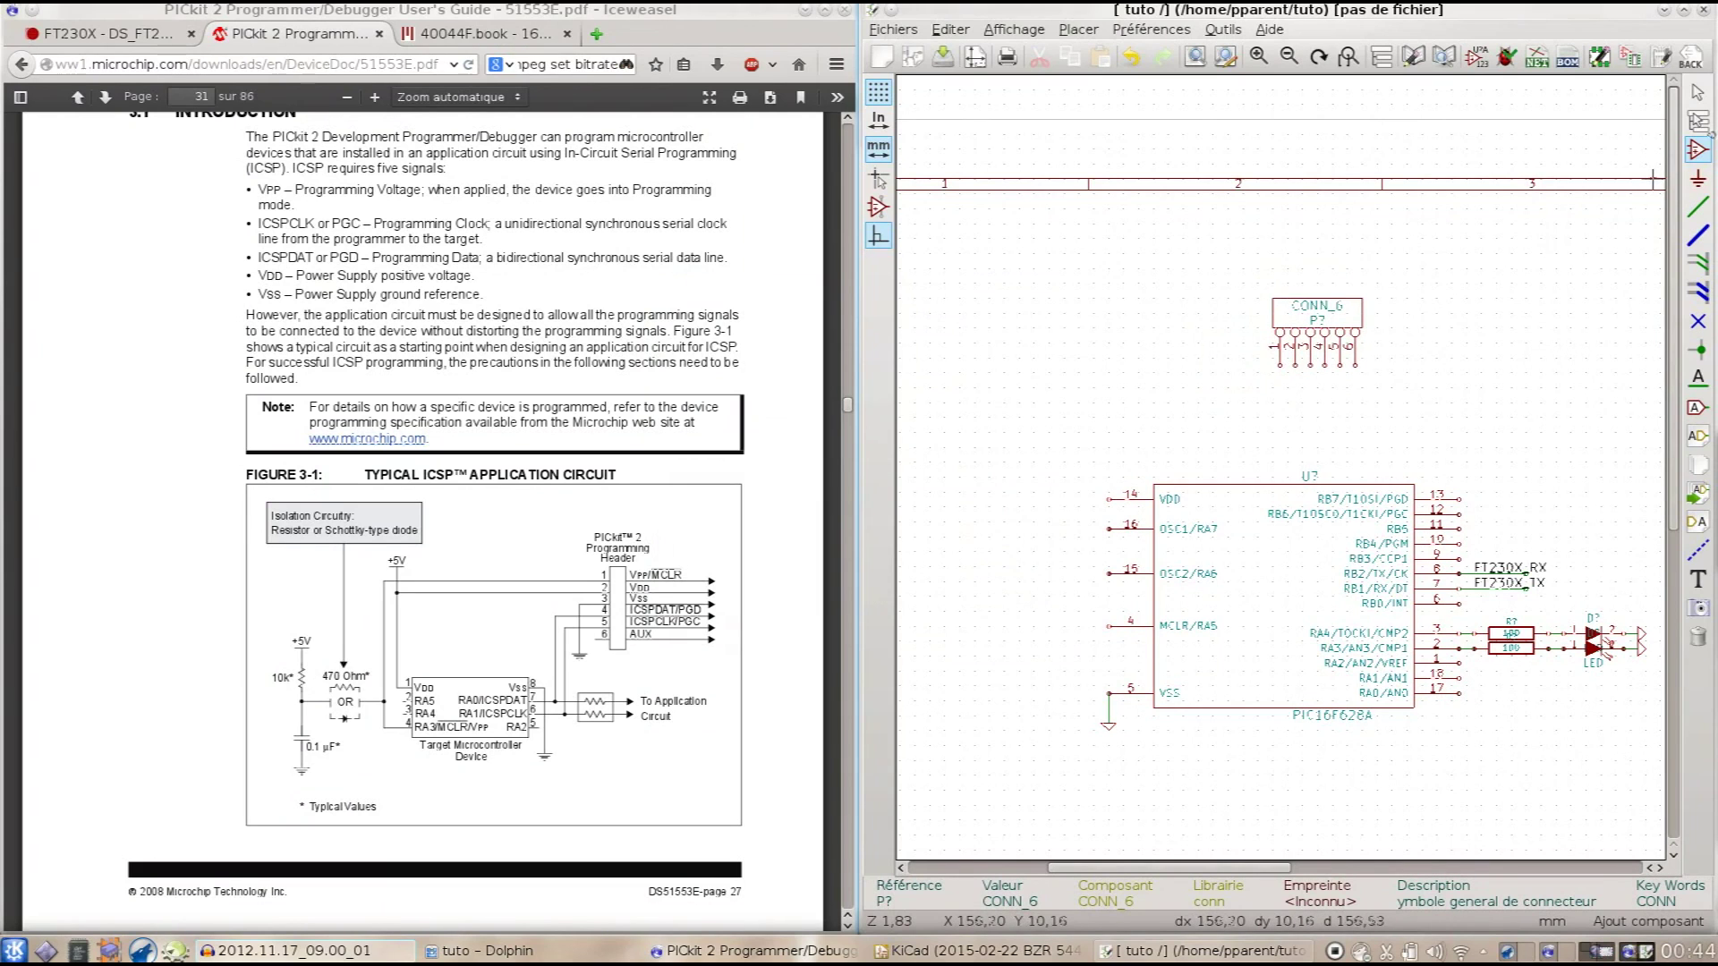
Step: Wire CONN_6 pin 1 to the PIC16F628A's MCLR/RA5 pin 4, and pin 2 to VDD pin 14
left_click(1696, 208)
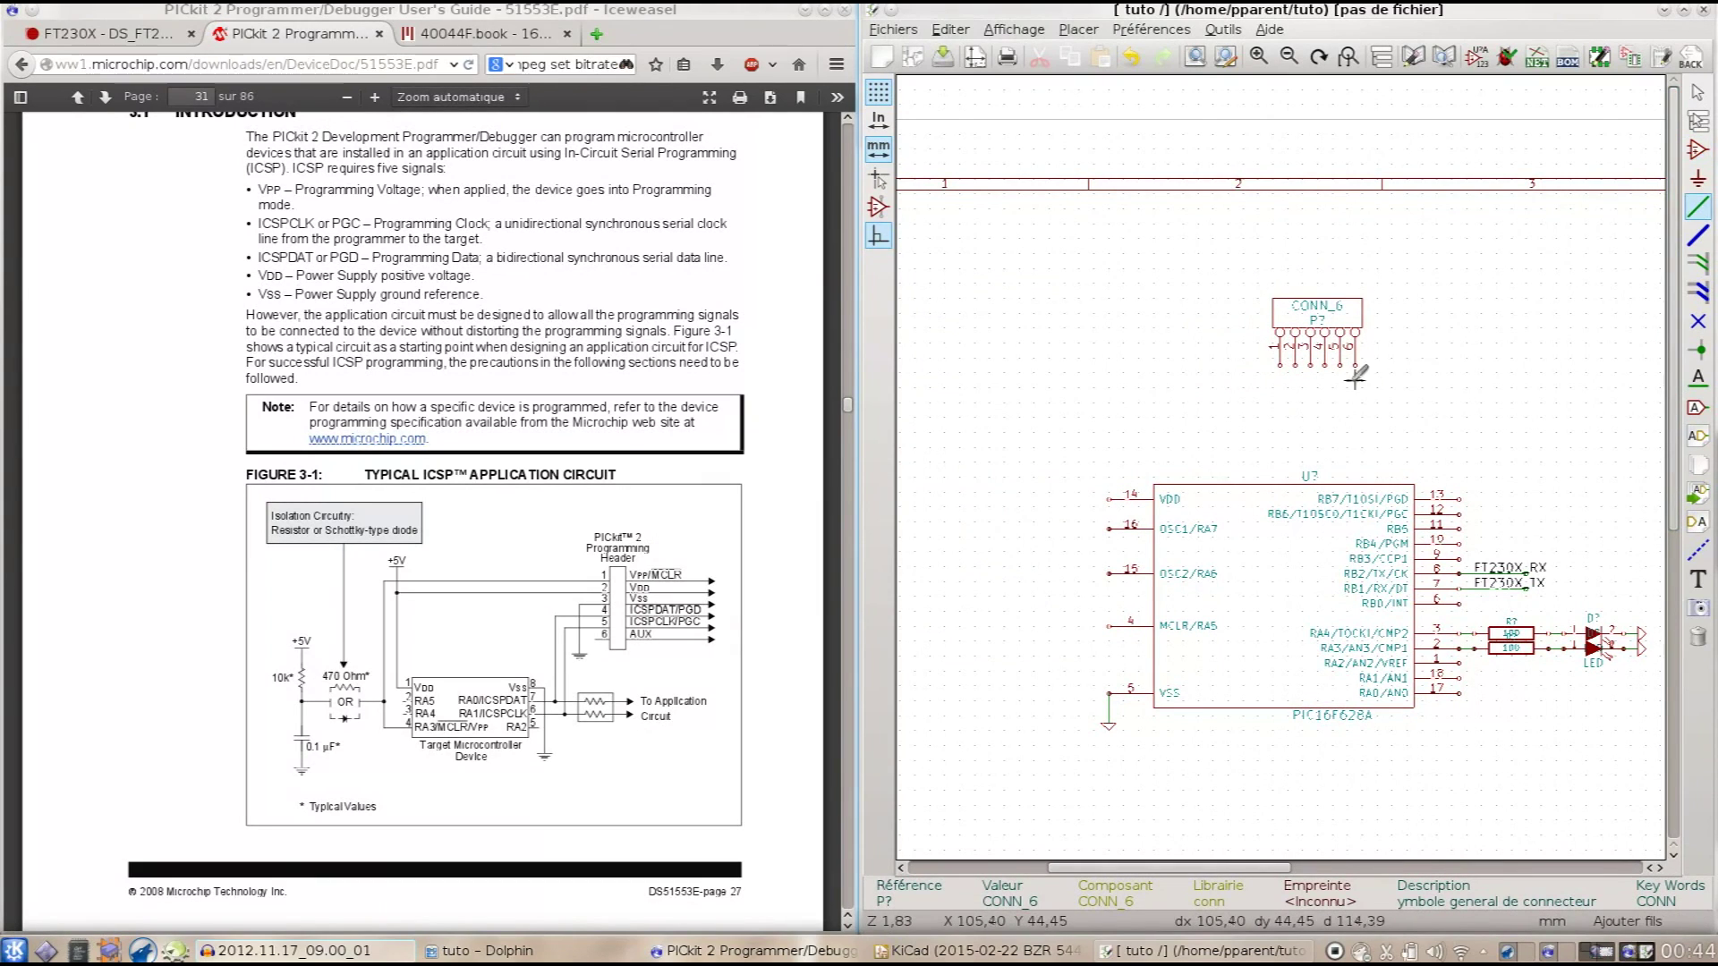
left_click(1280, 365)
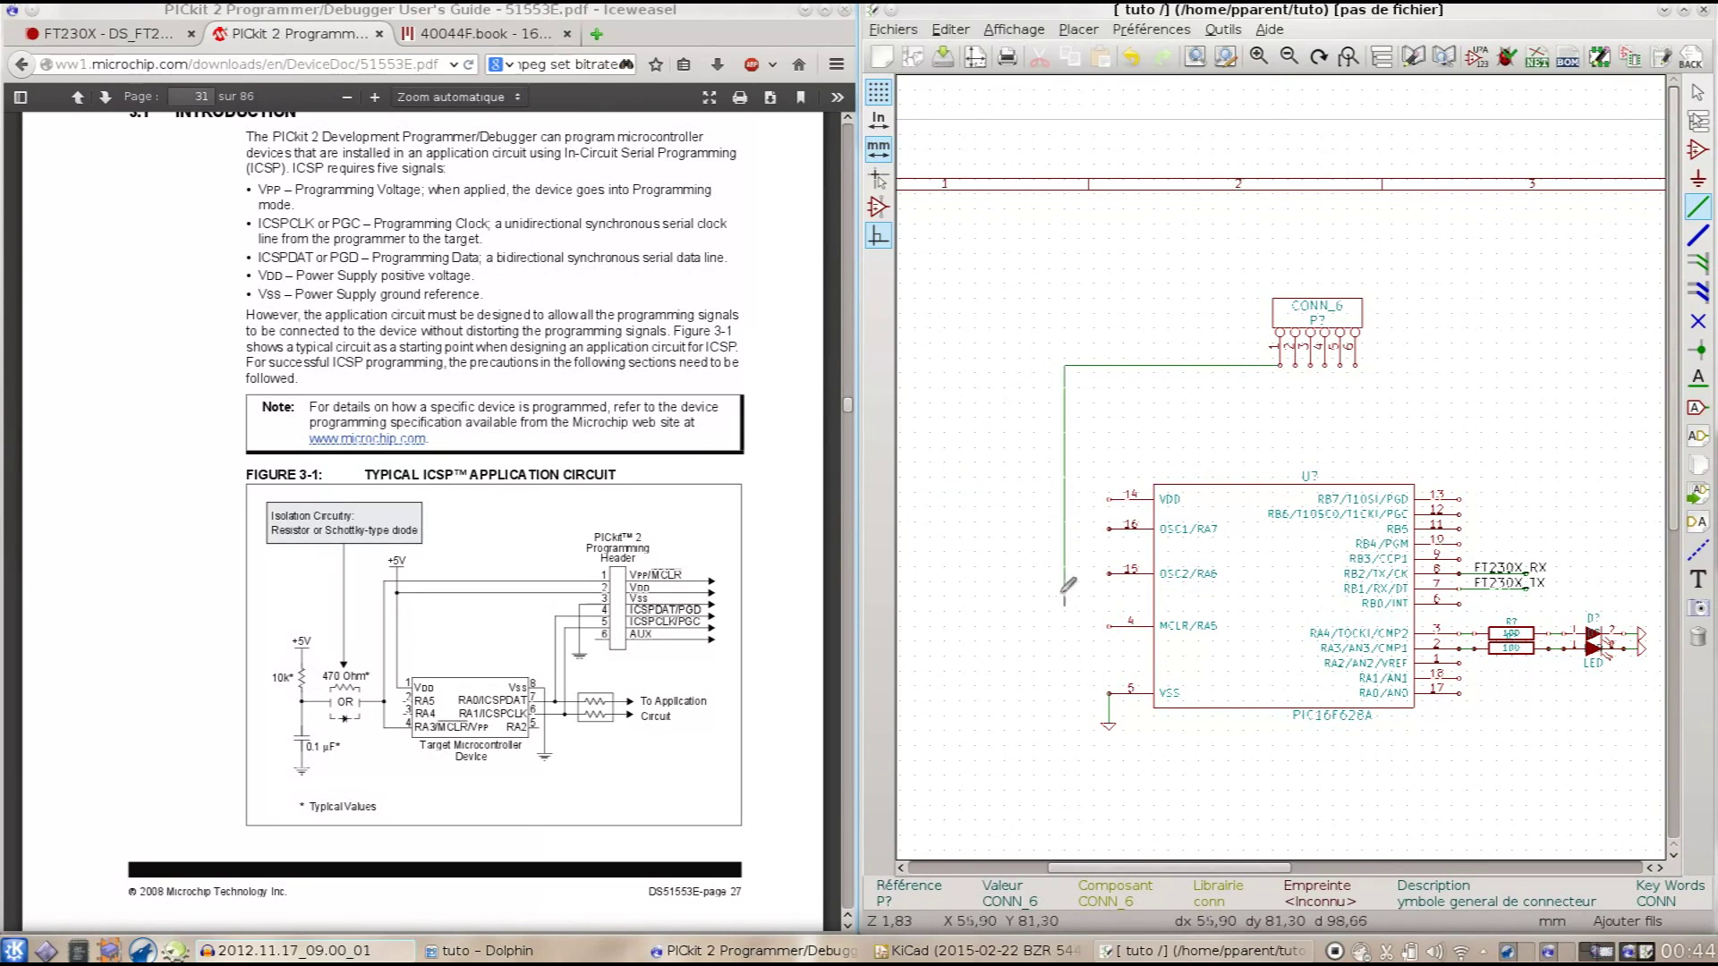
left_click(1042, 626)
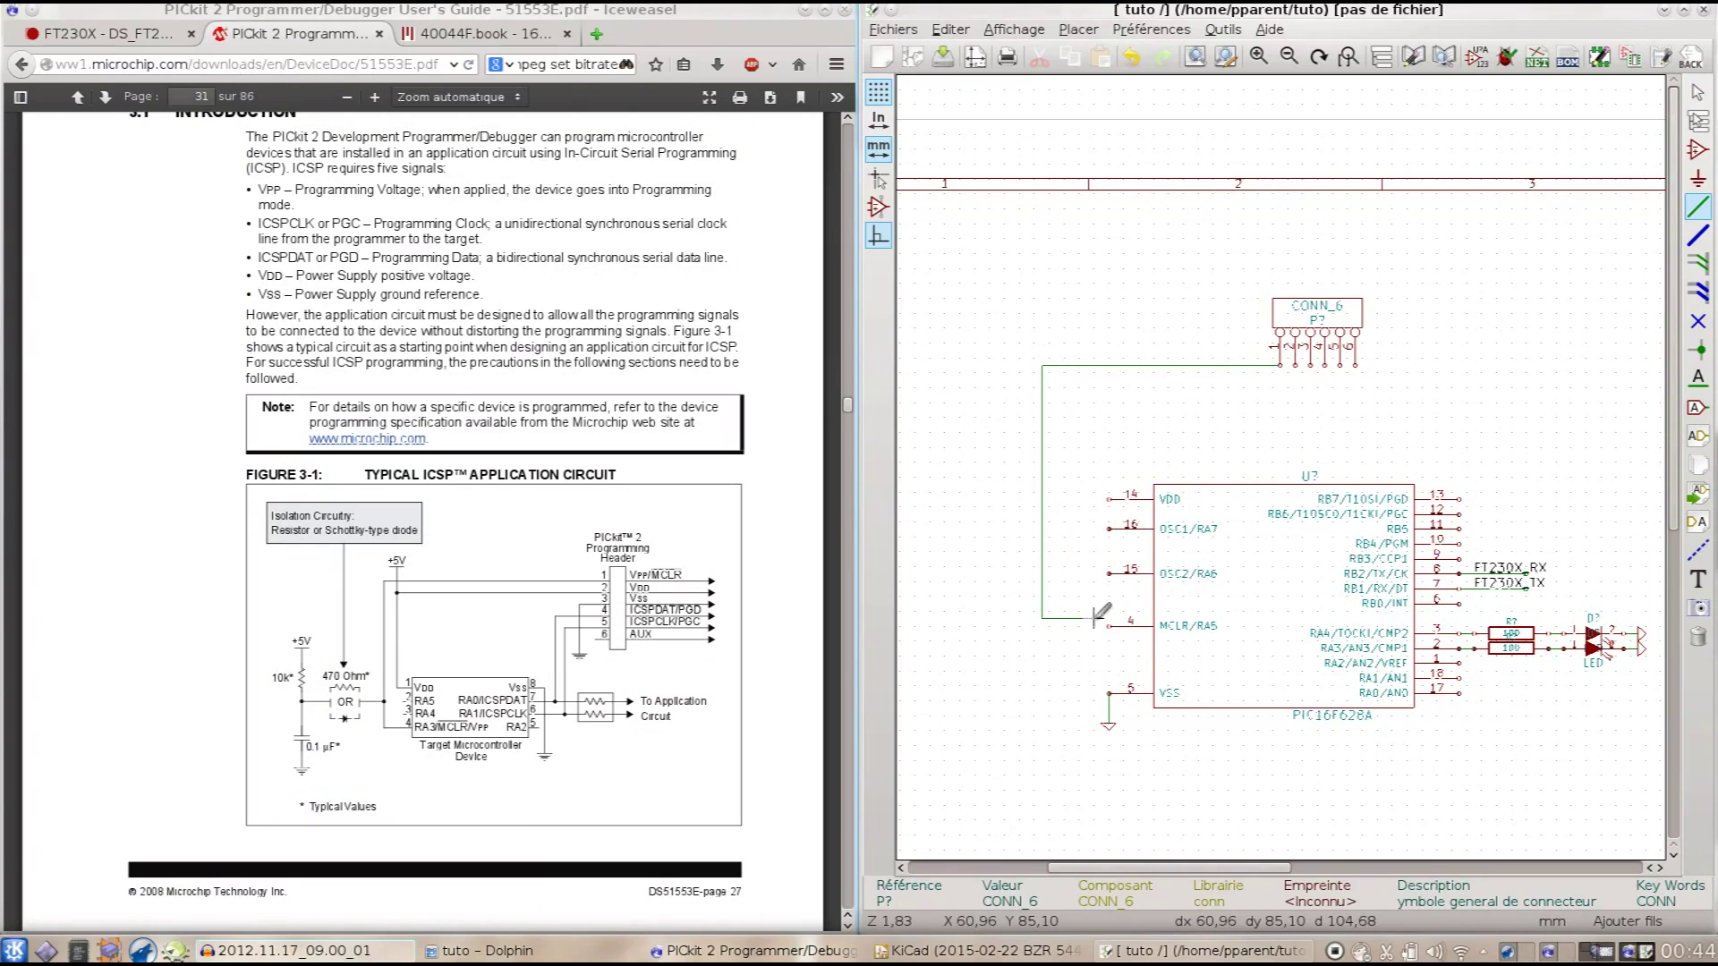
left_click(1111, 626)
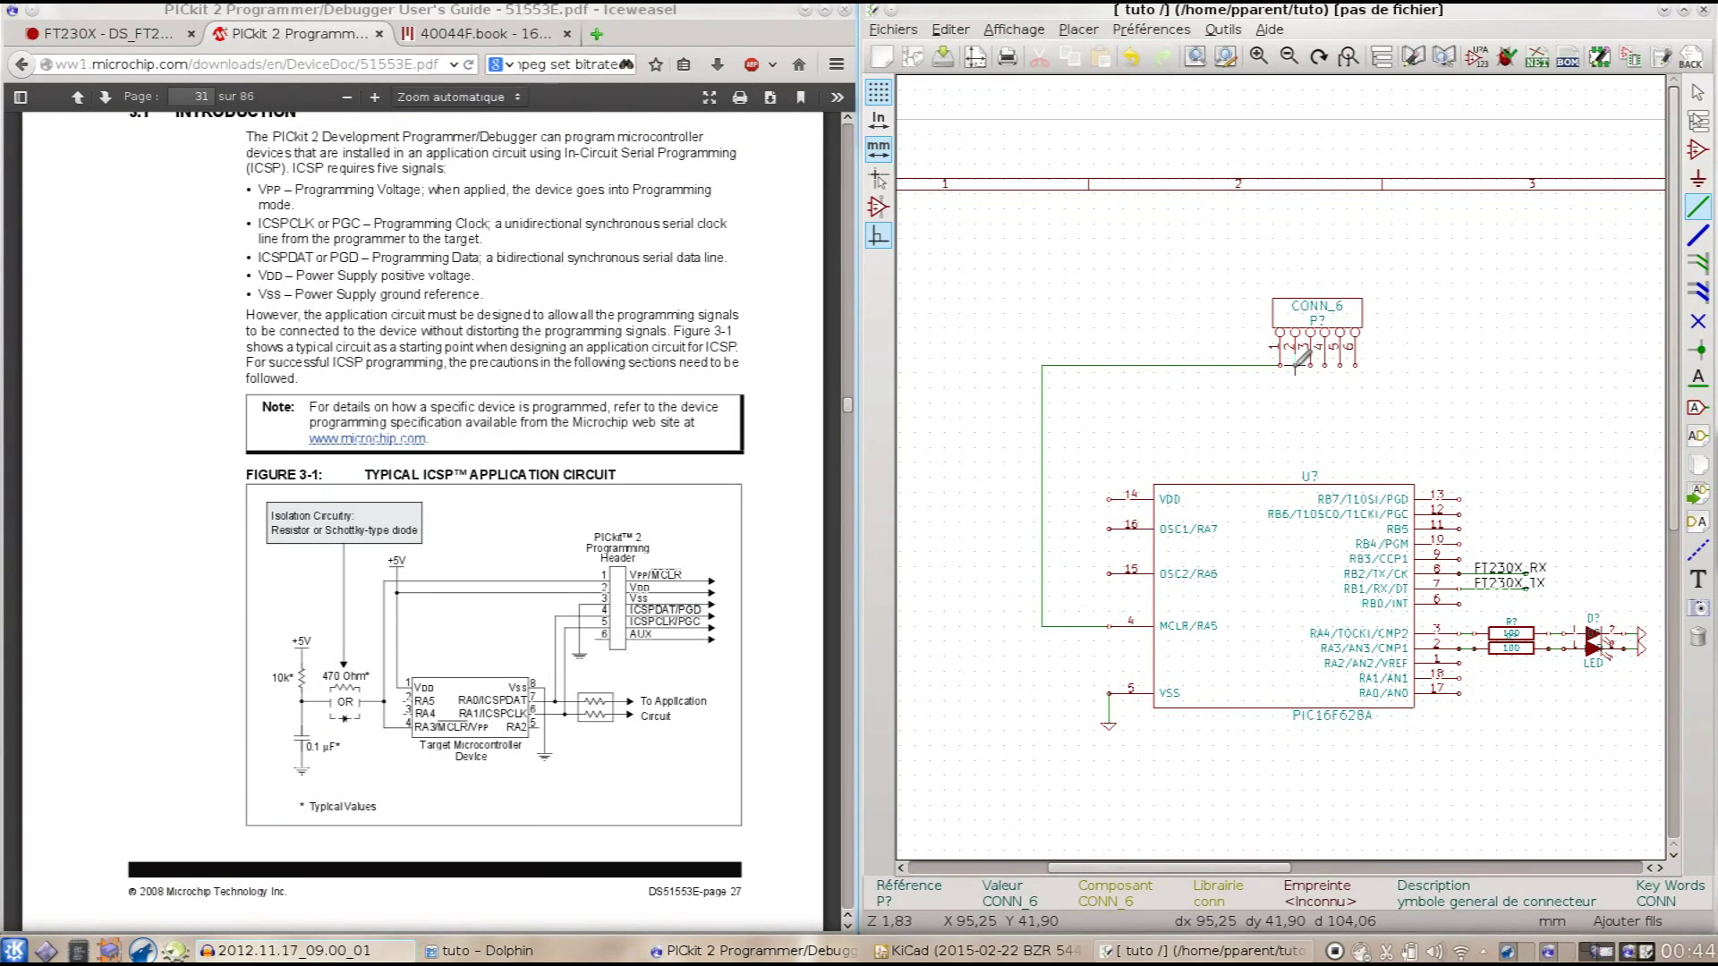
left_click(1295, 365)
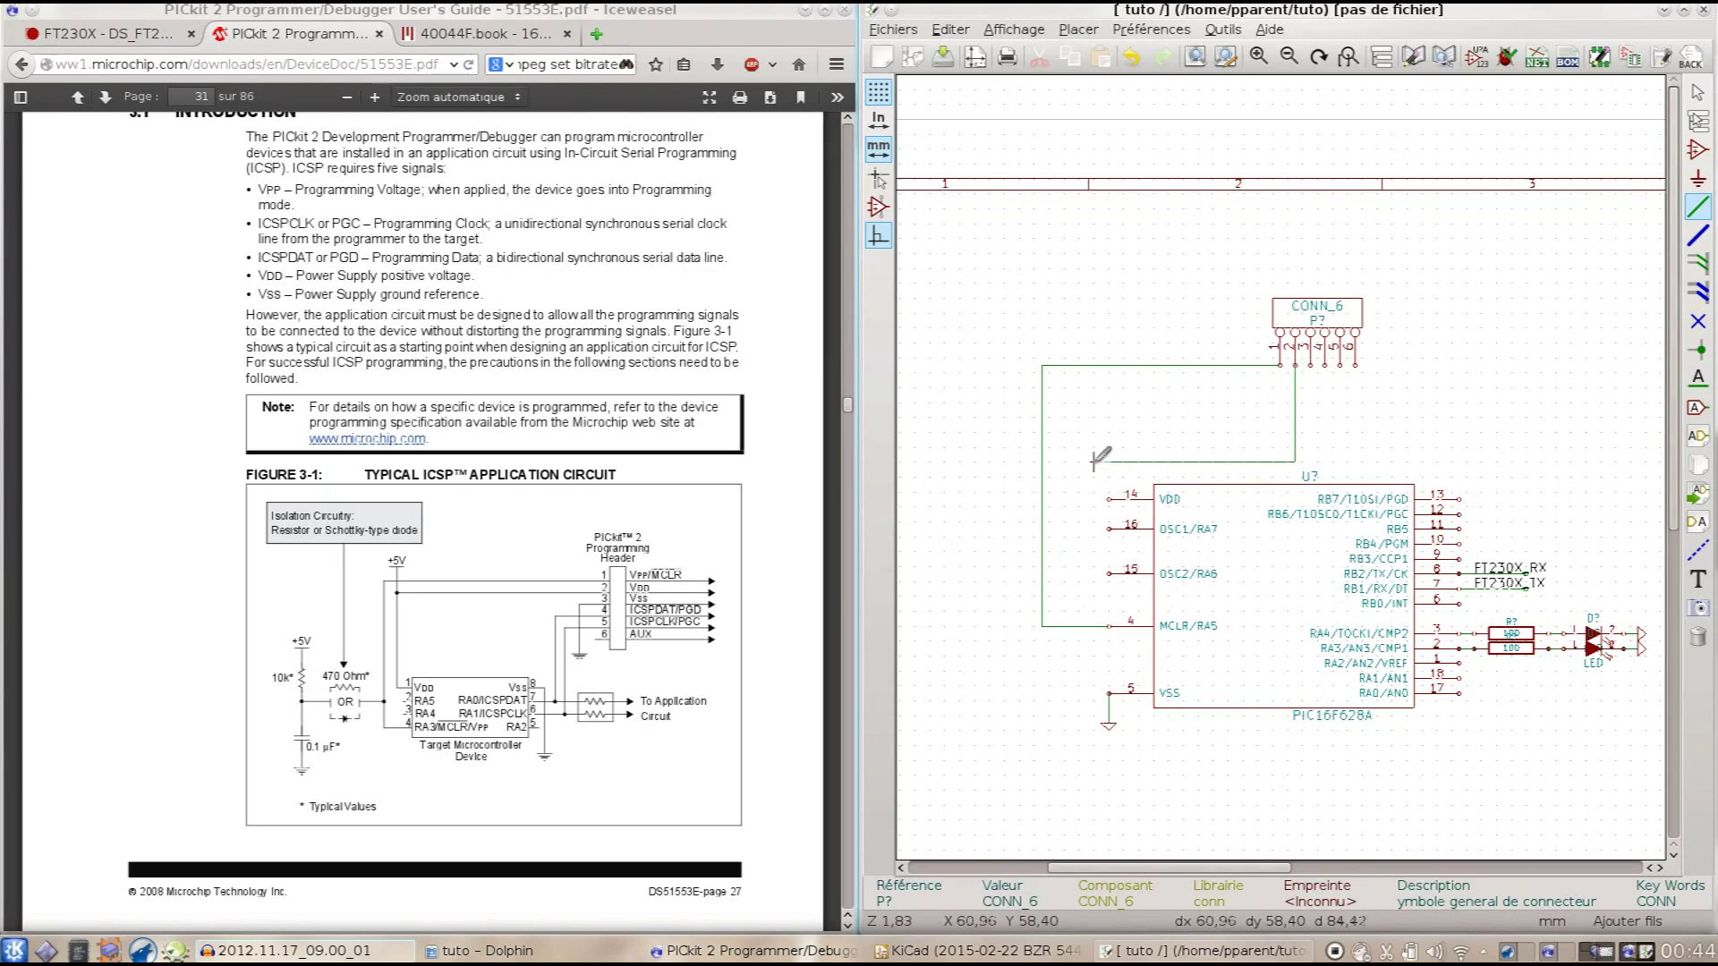
left_click(1109, 498)
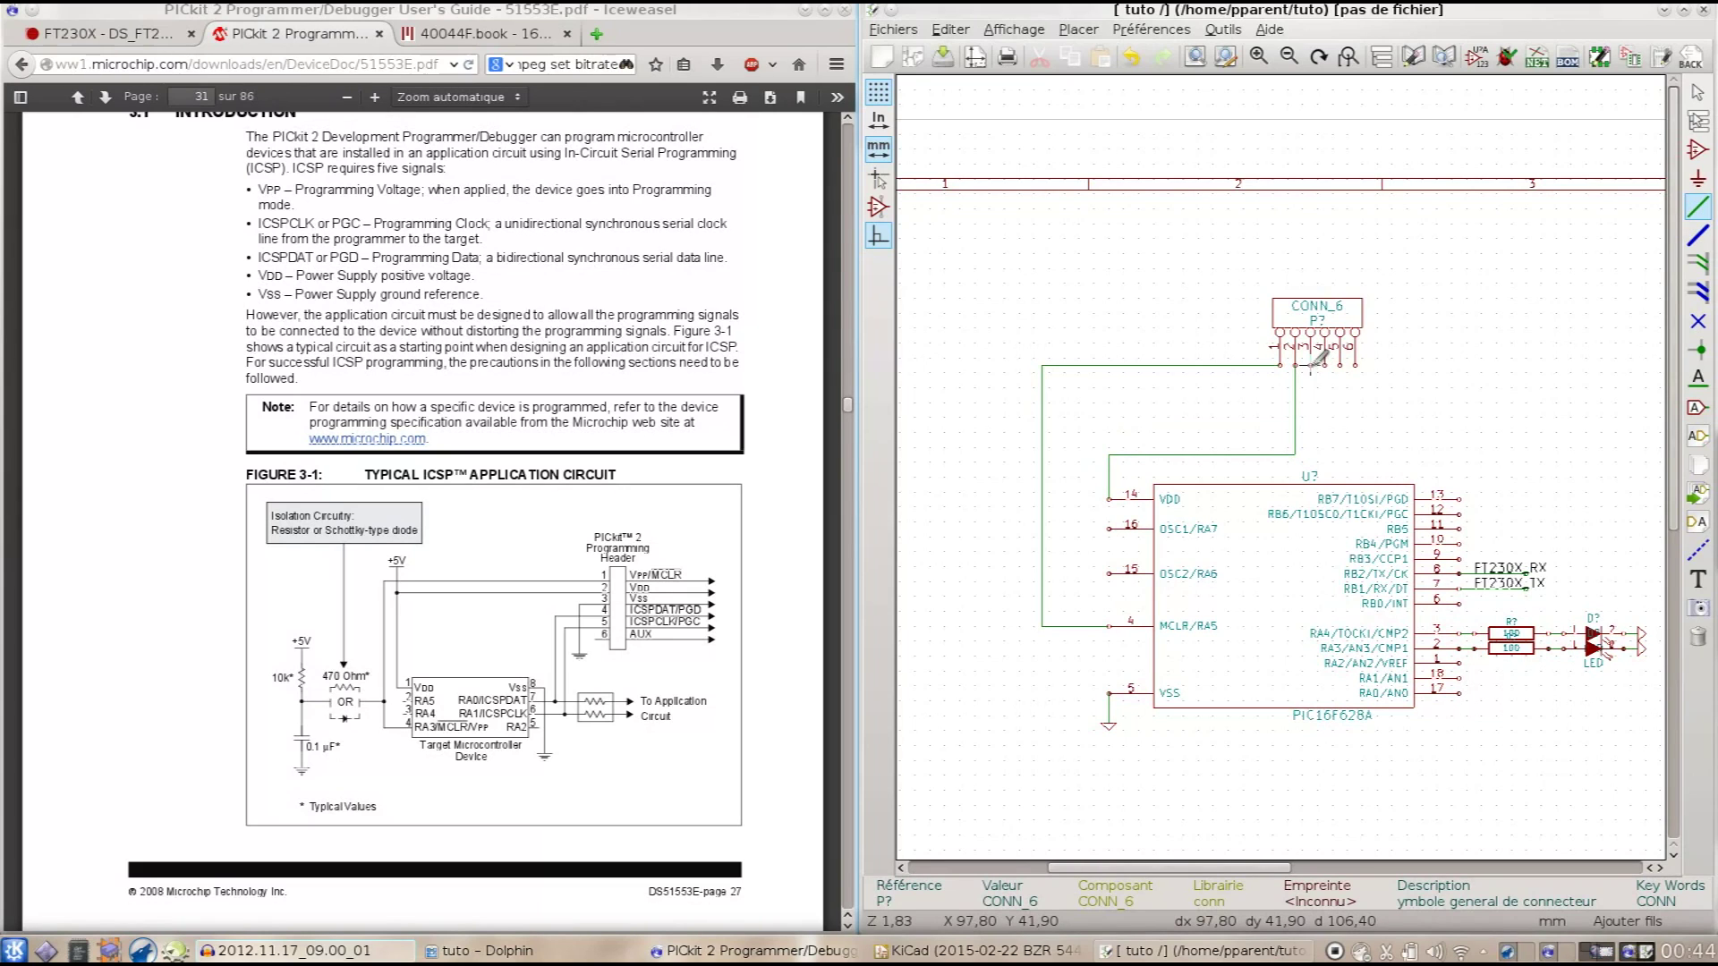
Step: Place a GND symbol just below CONN_6 pin 3 and wire the pin down to it
left_click(1310, 371)
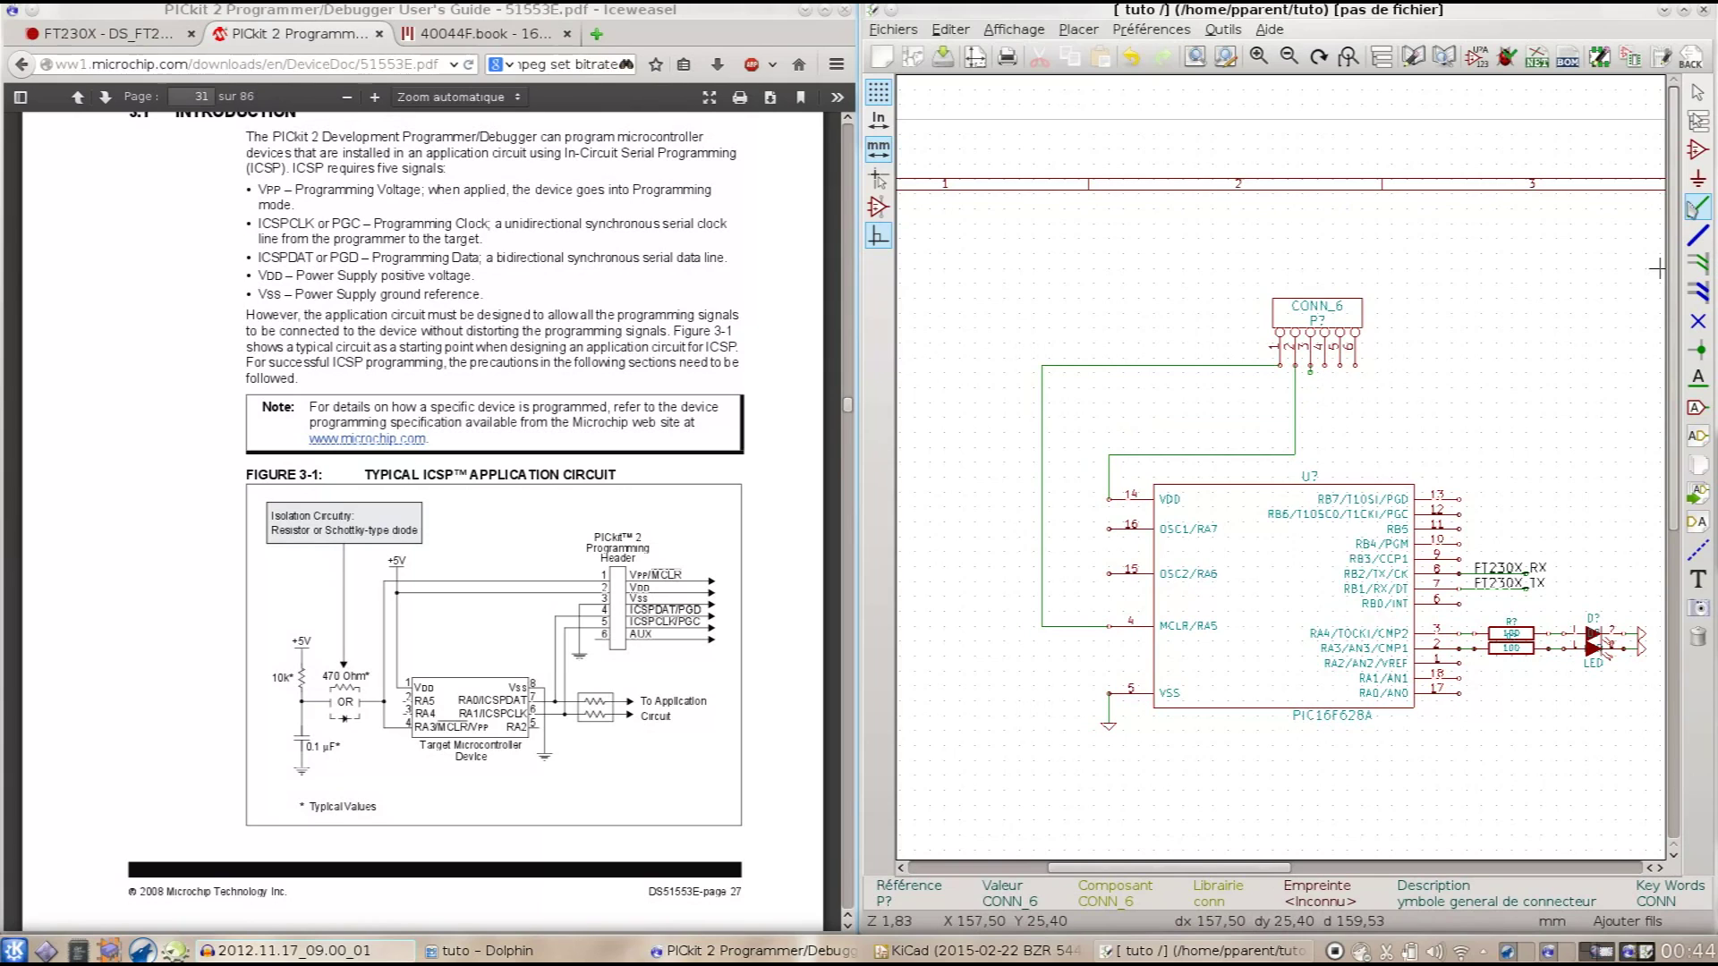
left_click(1326, 387)
key("Escape")
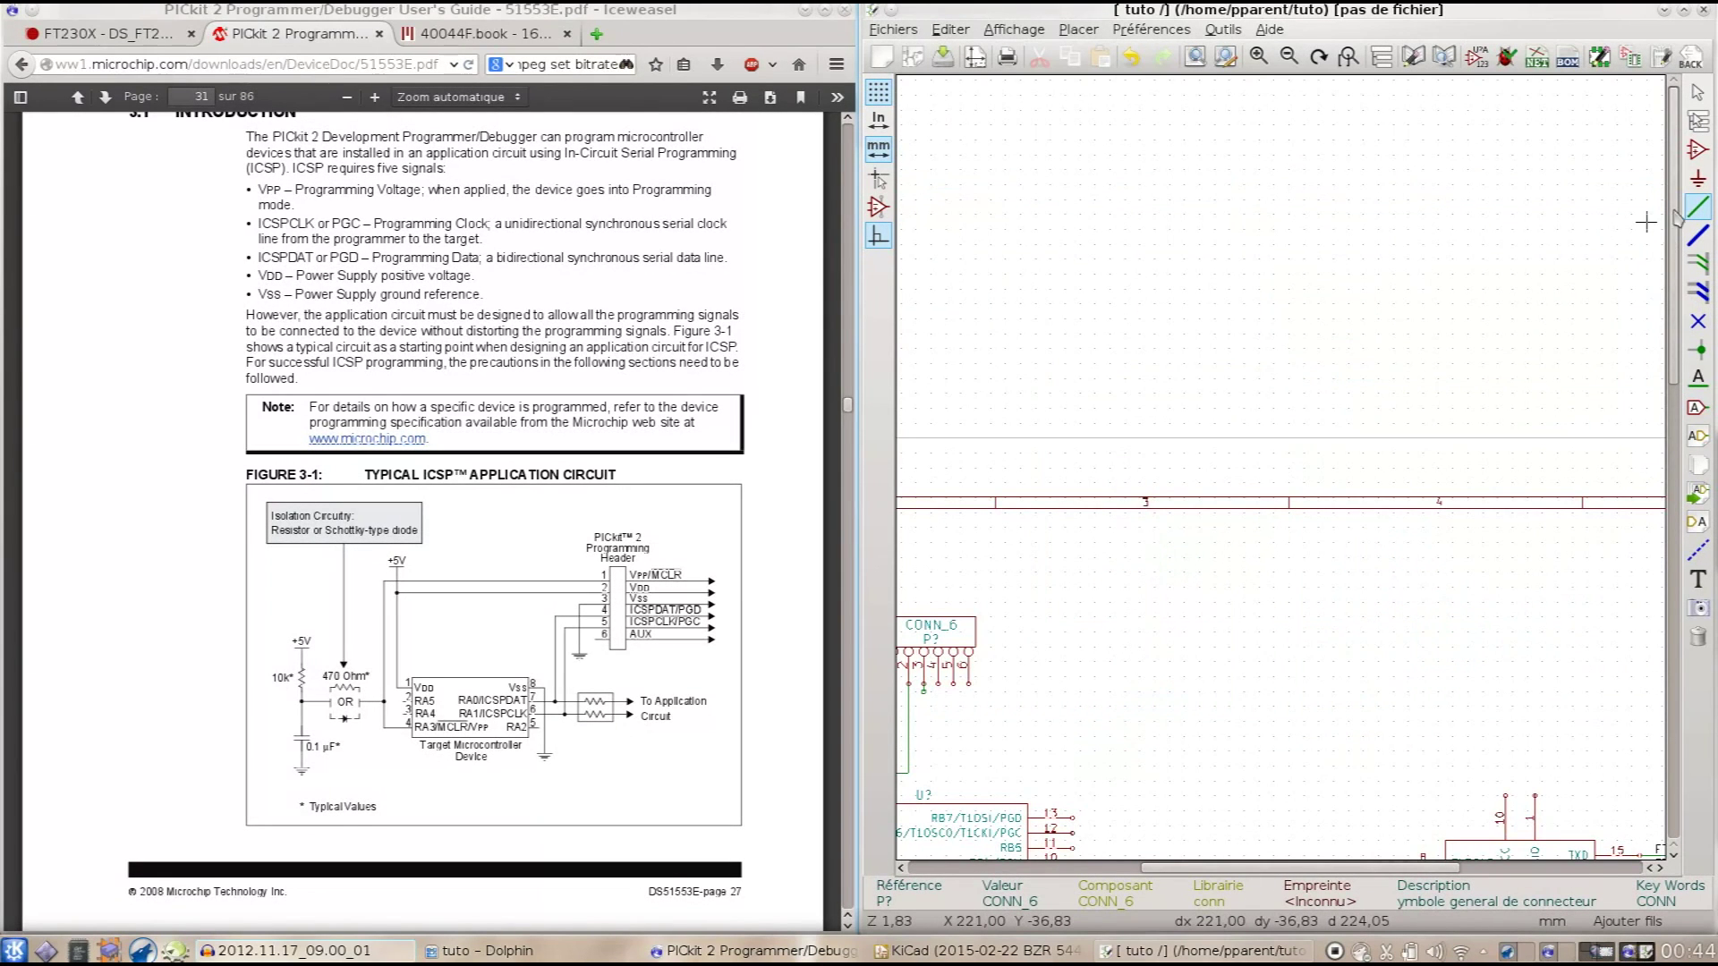
left_click(1697, 178)
left_click(928, 696)
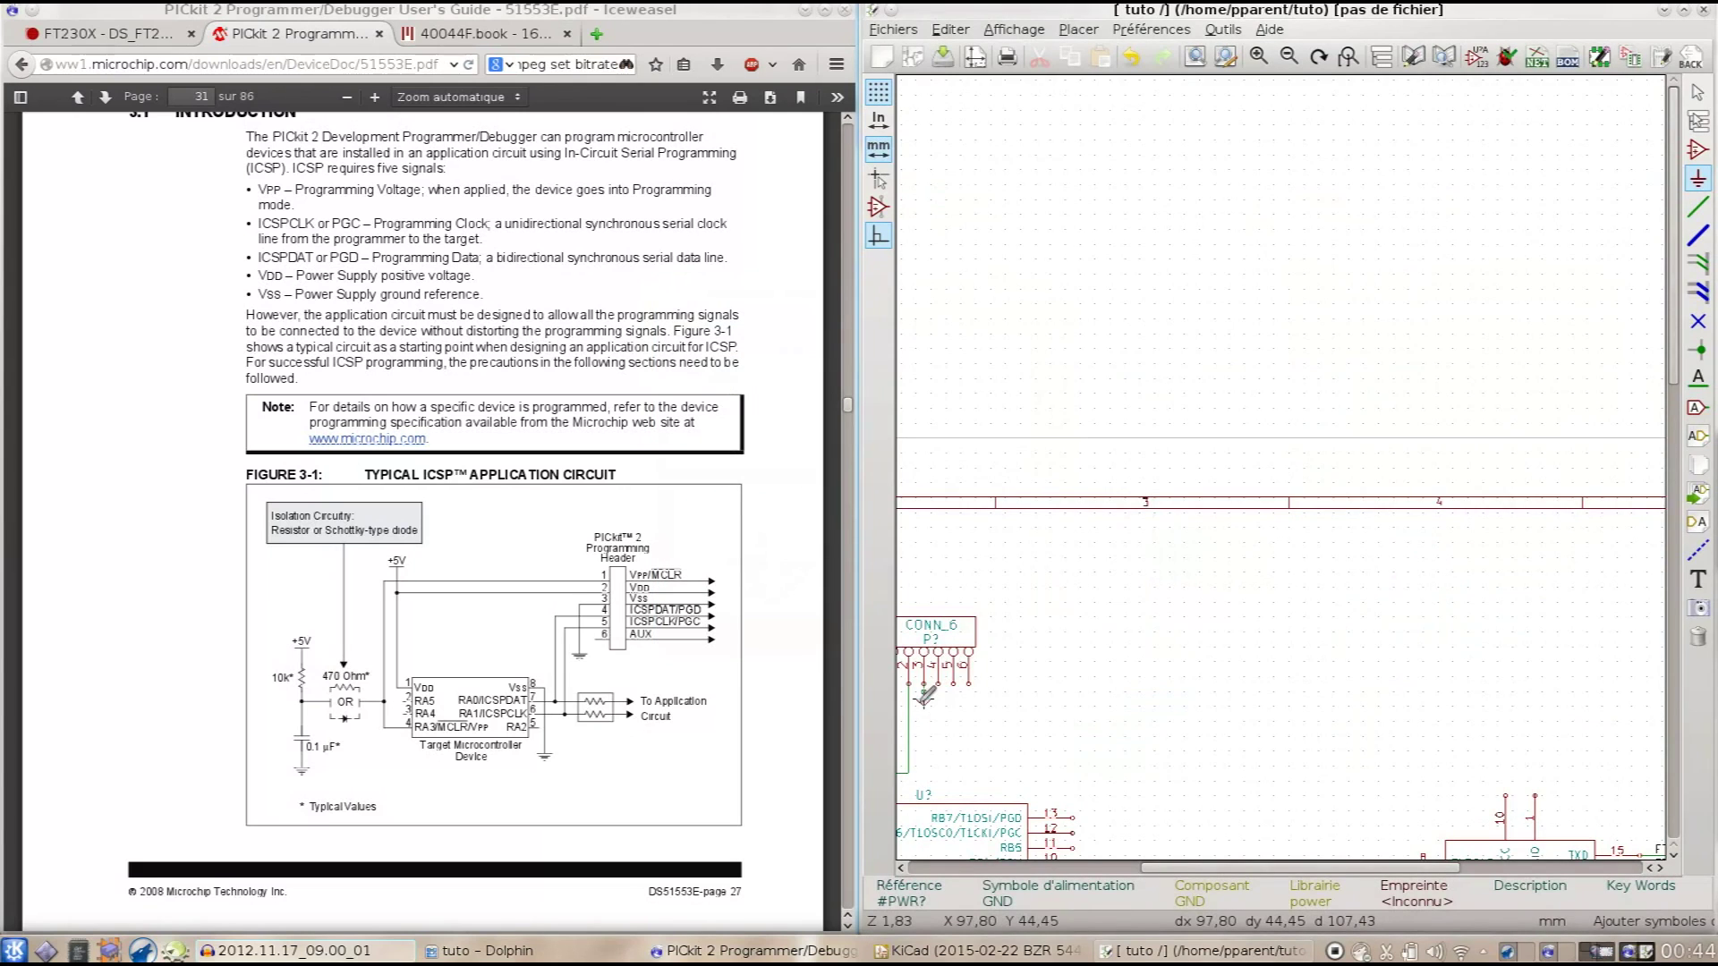
scroll(926, 696, "up", 5)
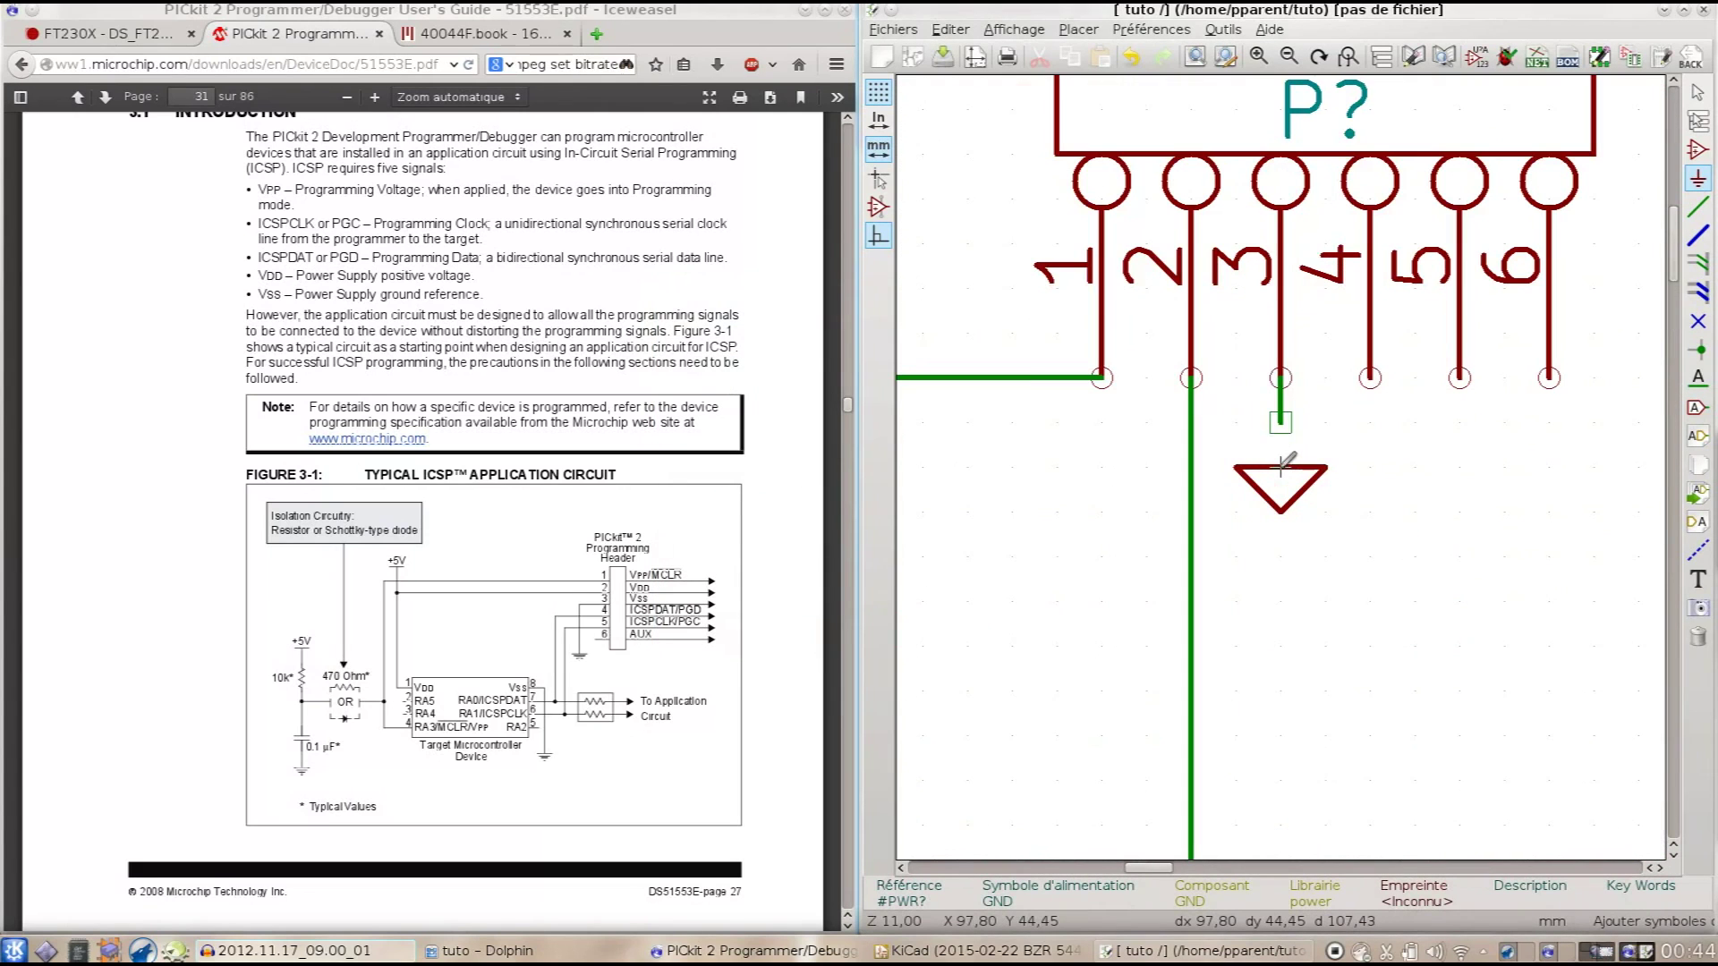
left_click(1698, 206)
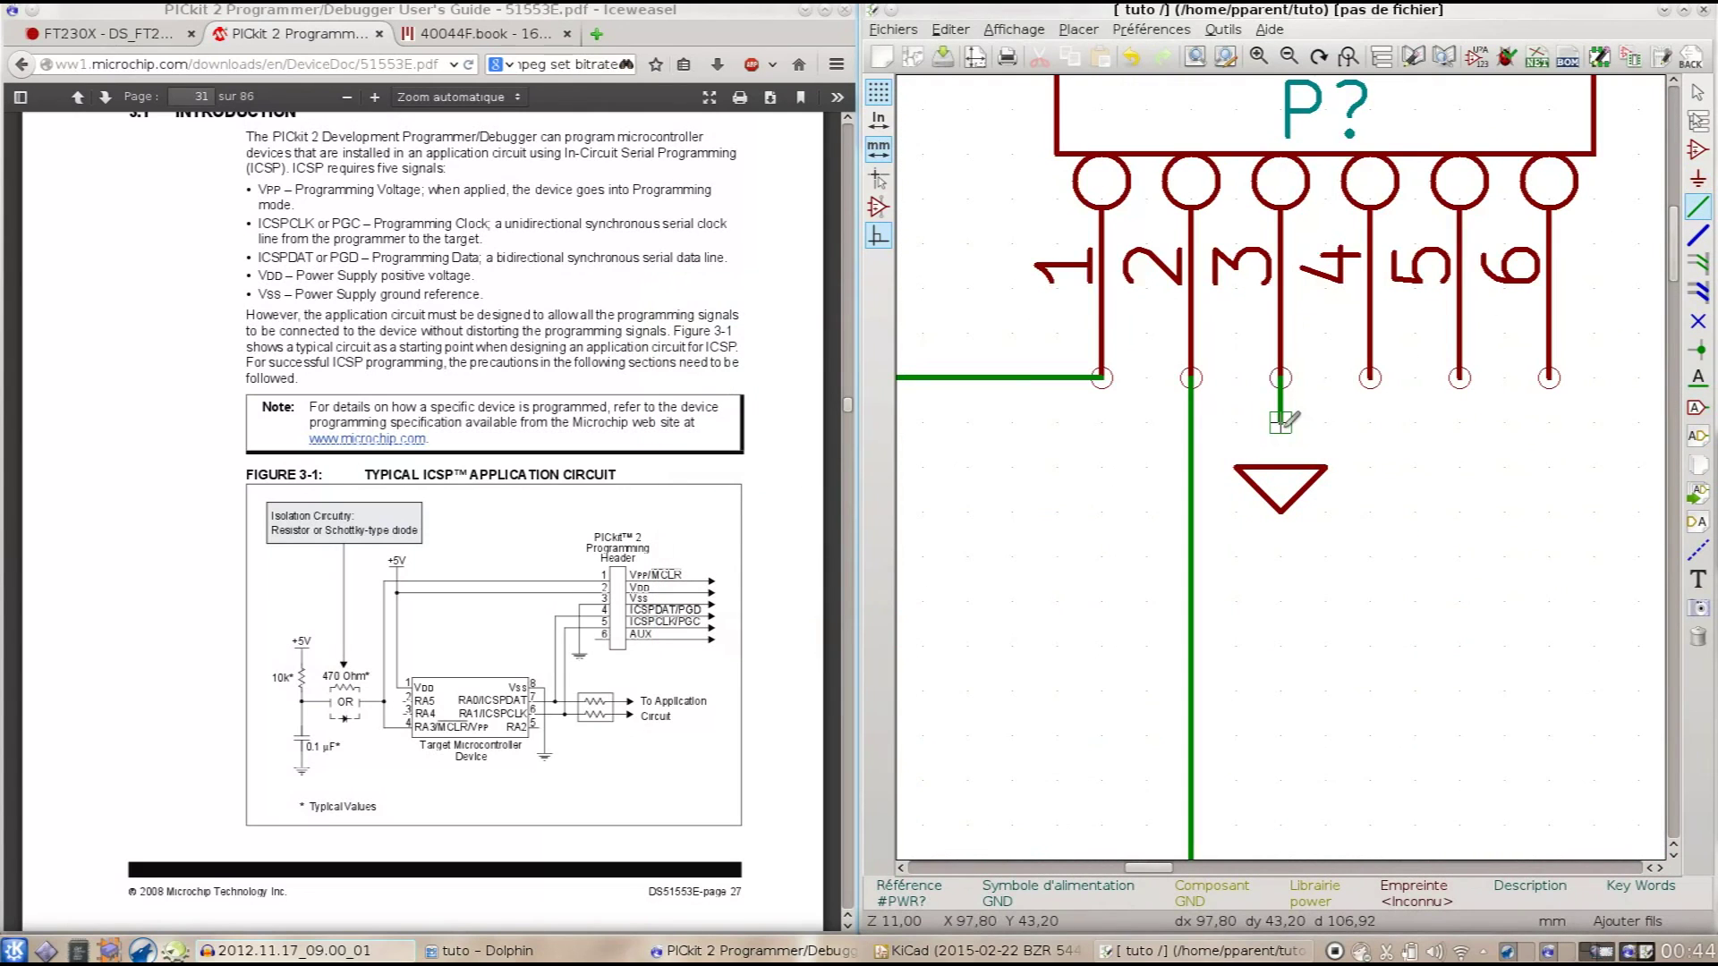
left_click(1280, 464)
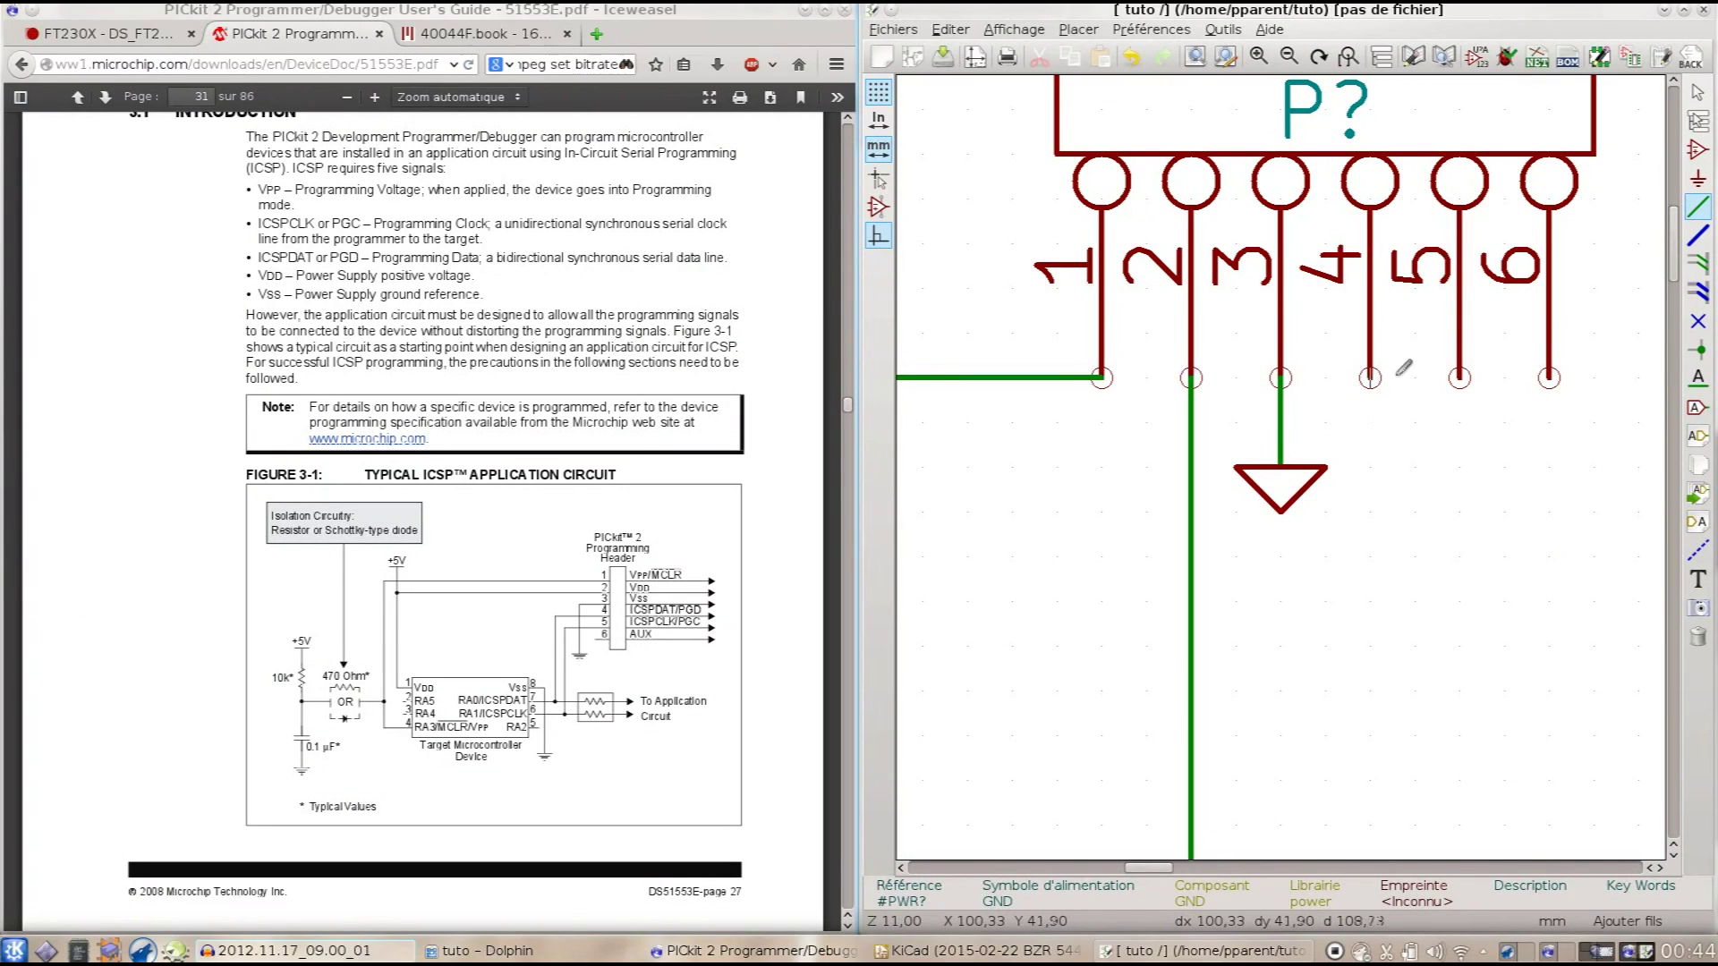
Step: Wire CONN_6 pin 4 to the PIC16F628A's RB7/PGD pin 13, and pin 5 to RB6/PGC pin 12
left_click(1370, 377)
scroll(1387, 575, "down", 1)
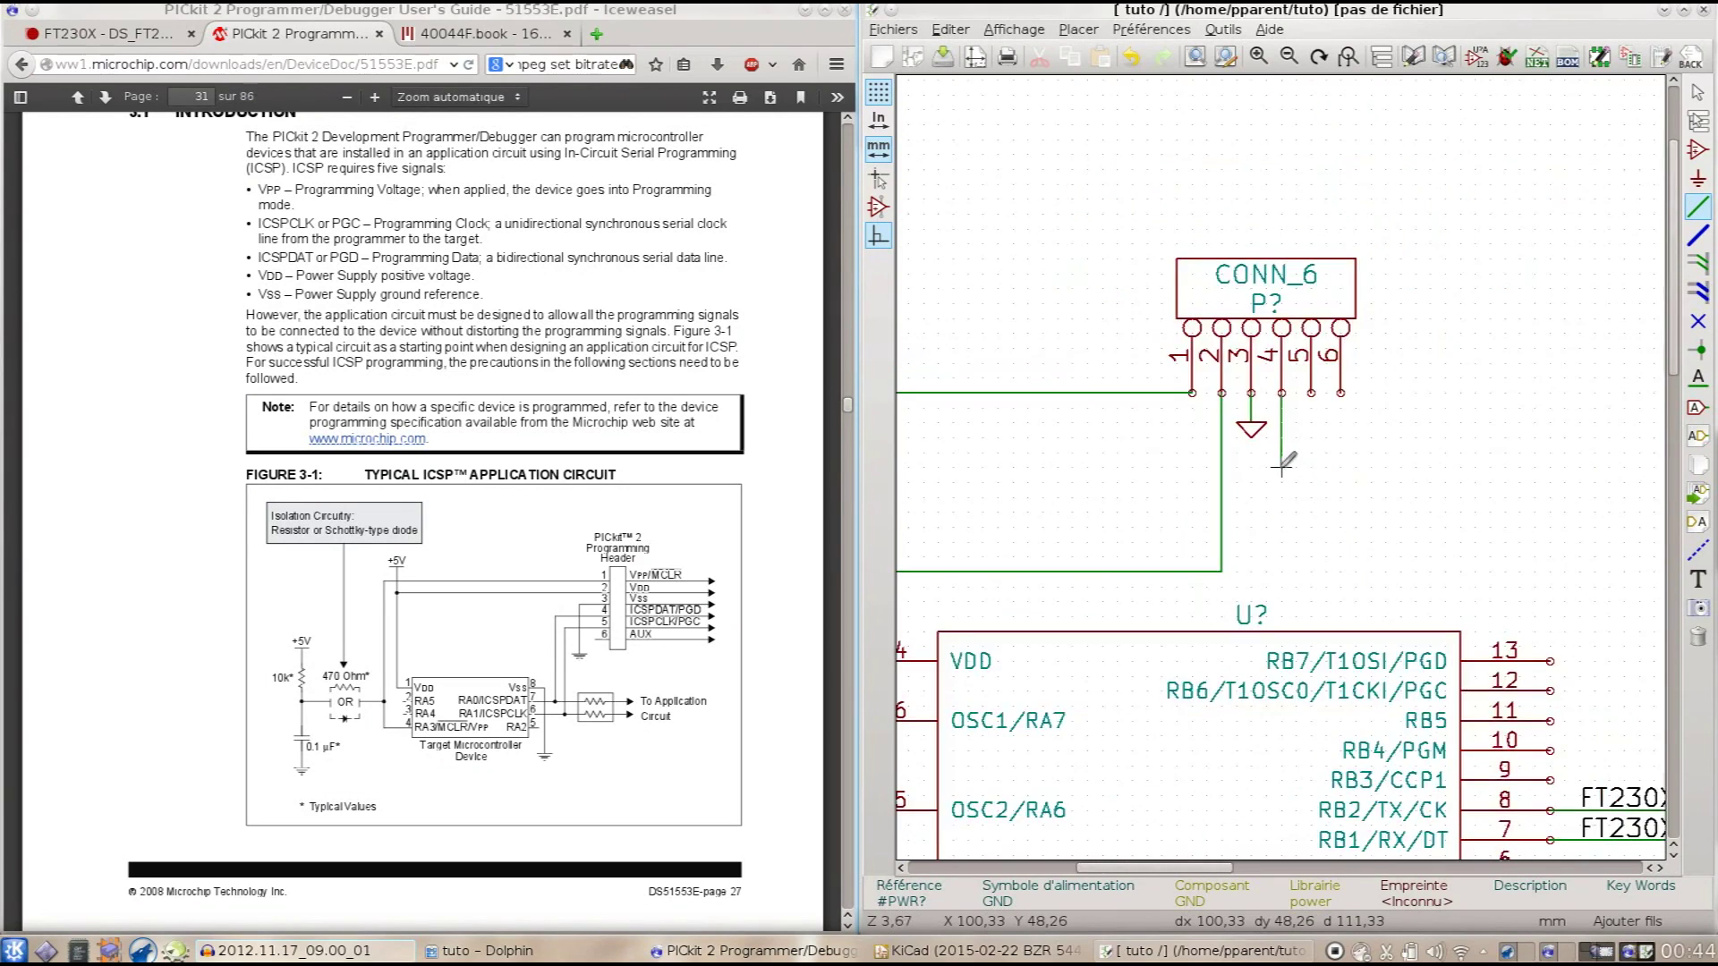
scroll(1546, 566, "down", 1)
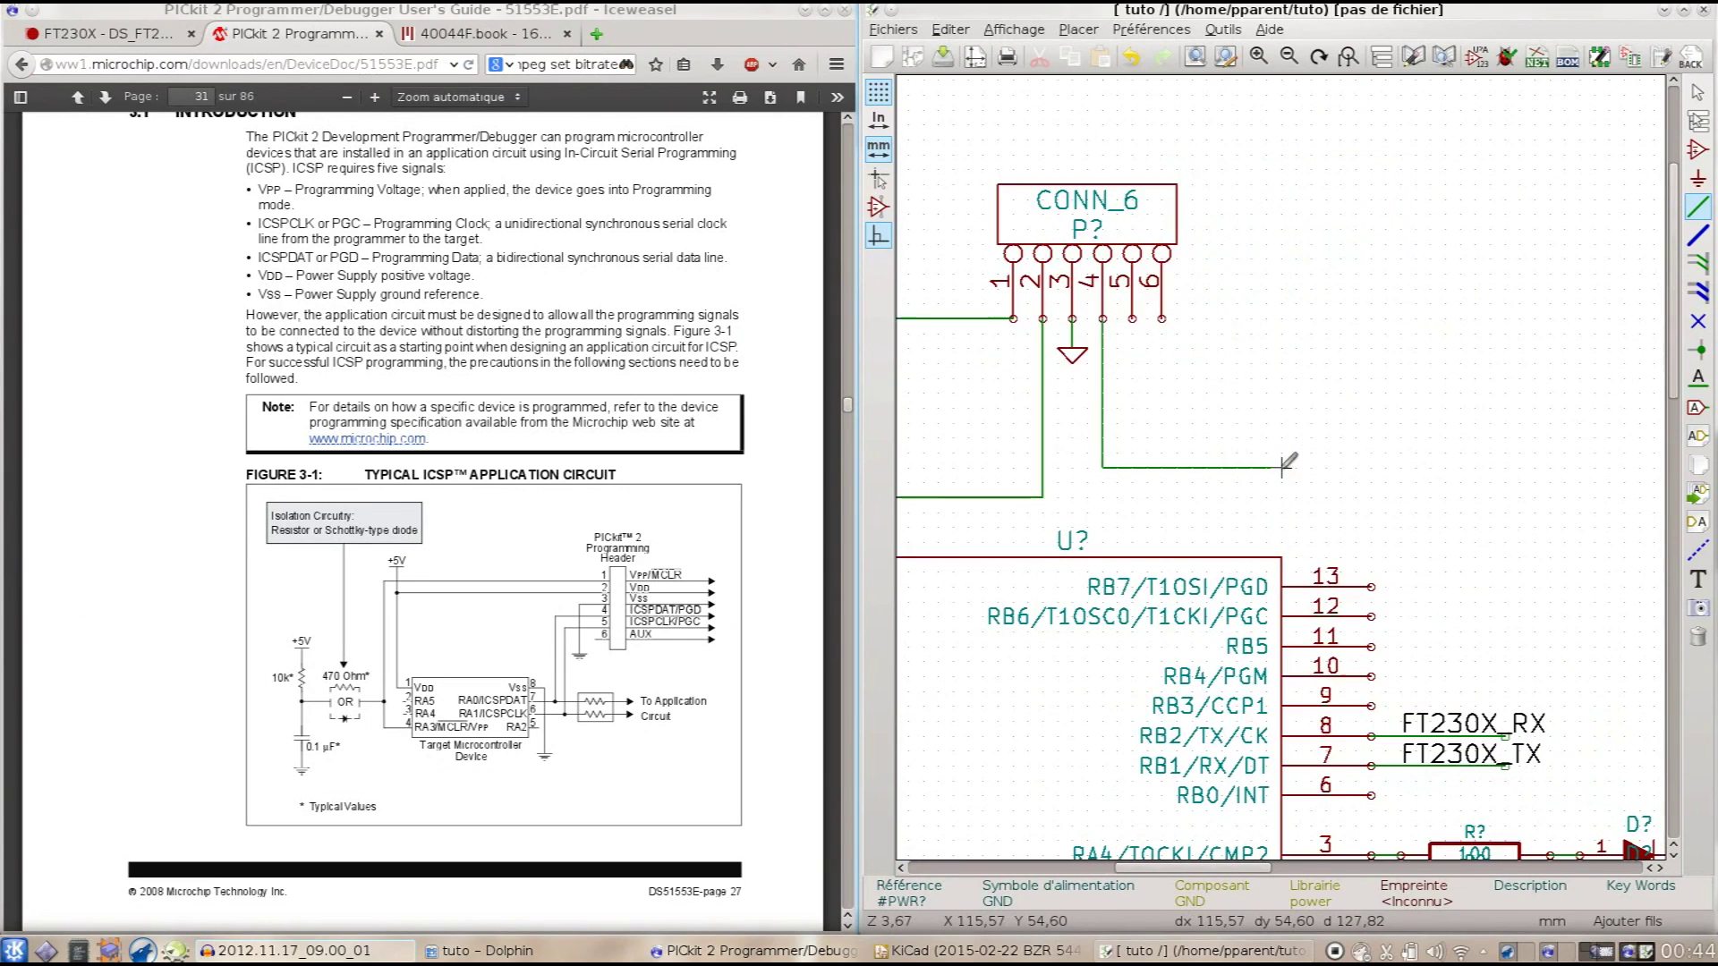
left_click(1371, 496)
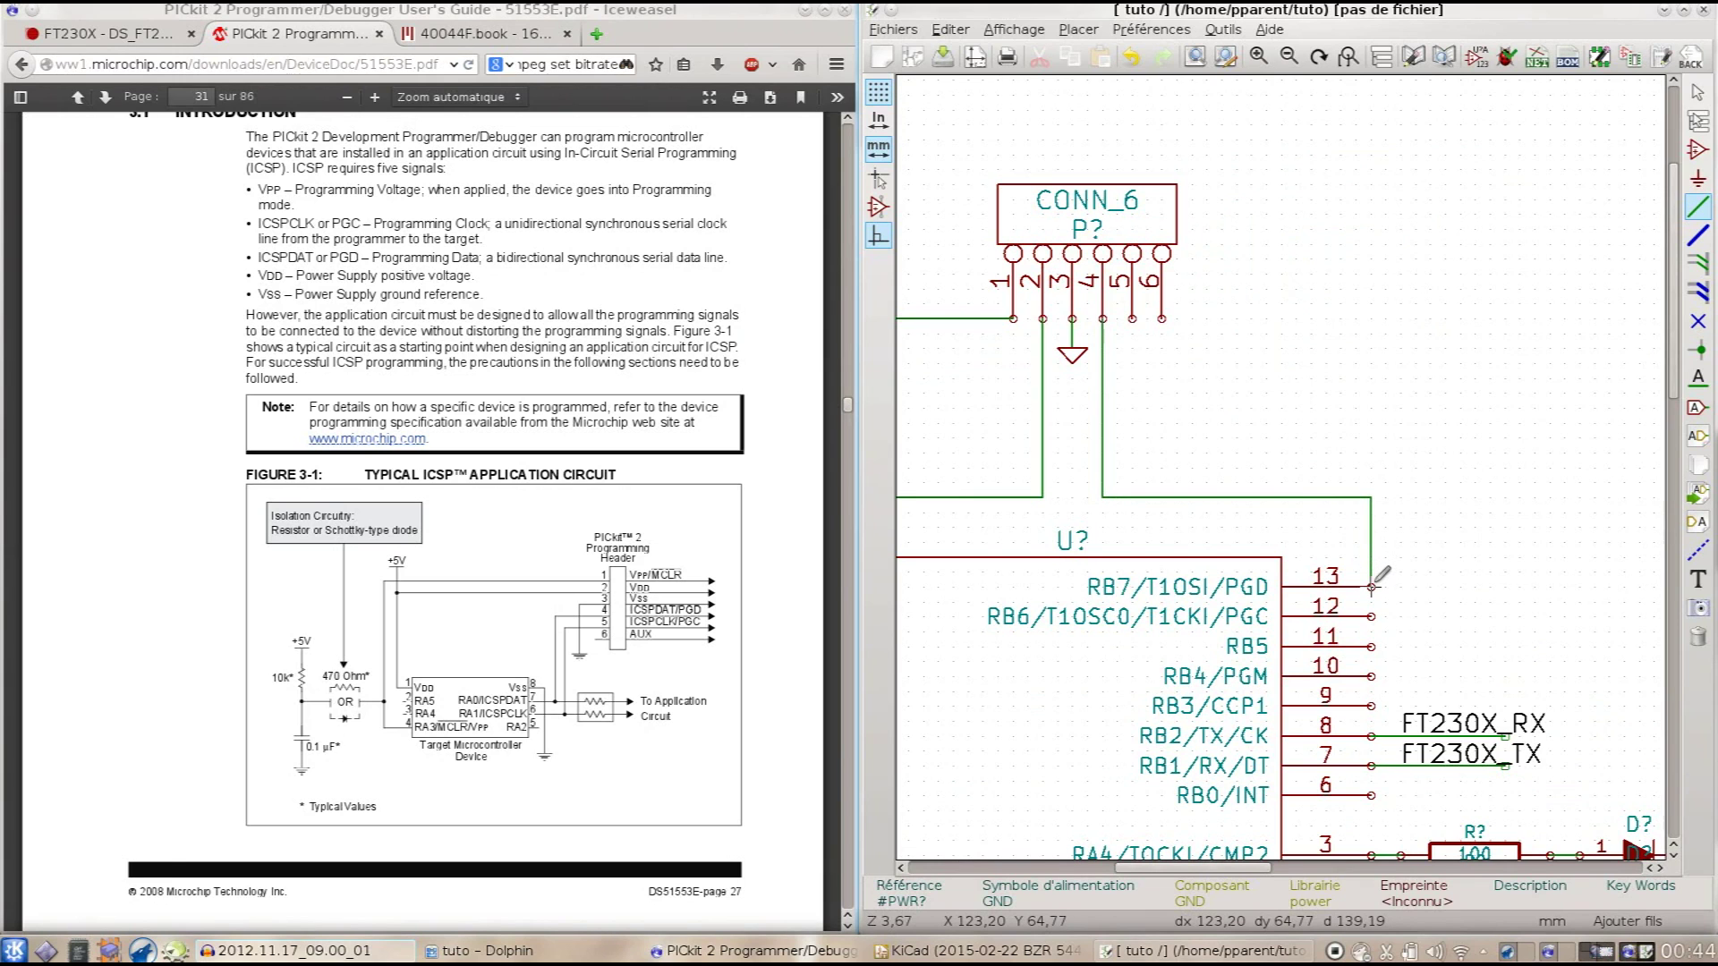
left_click(1372, 587)
left_click(1132, 318)
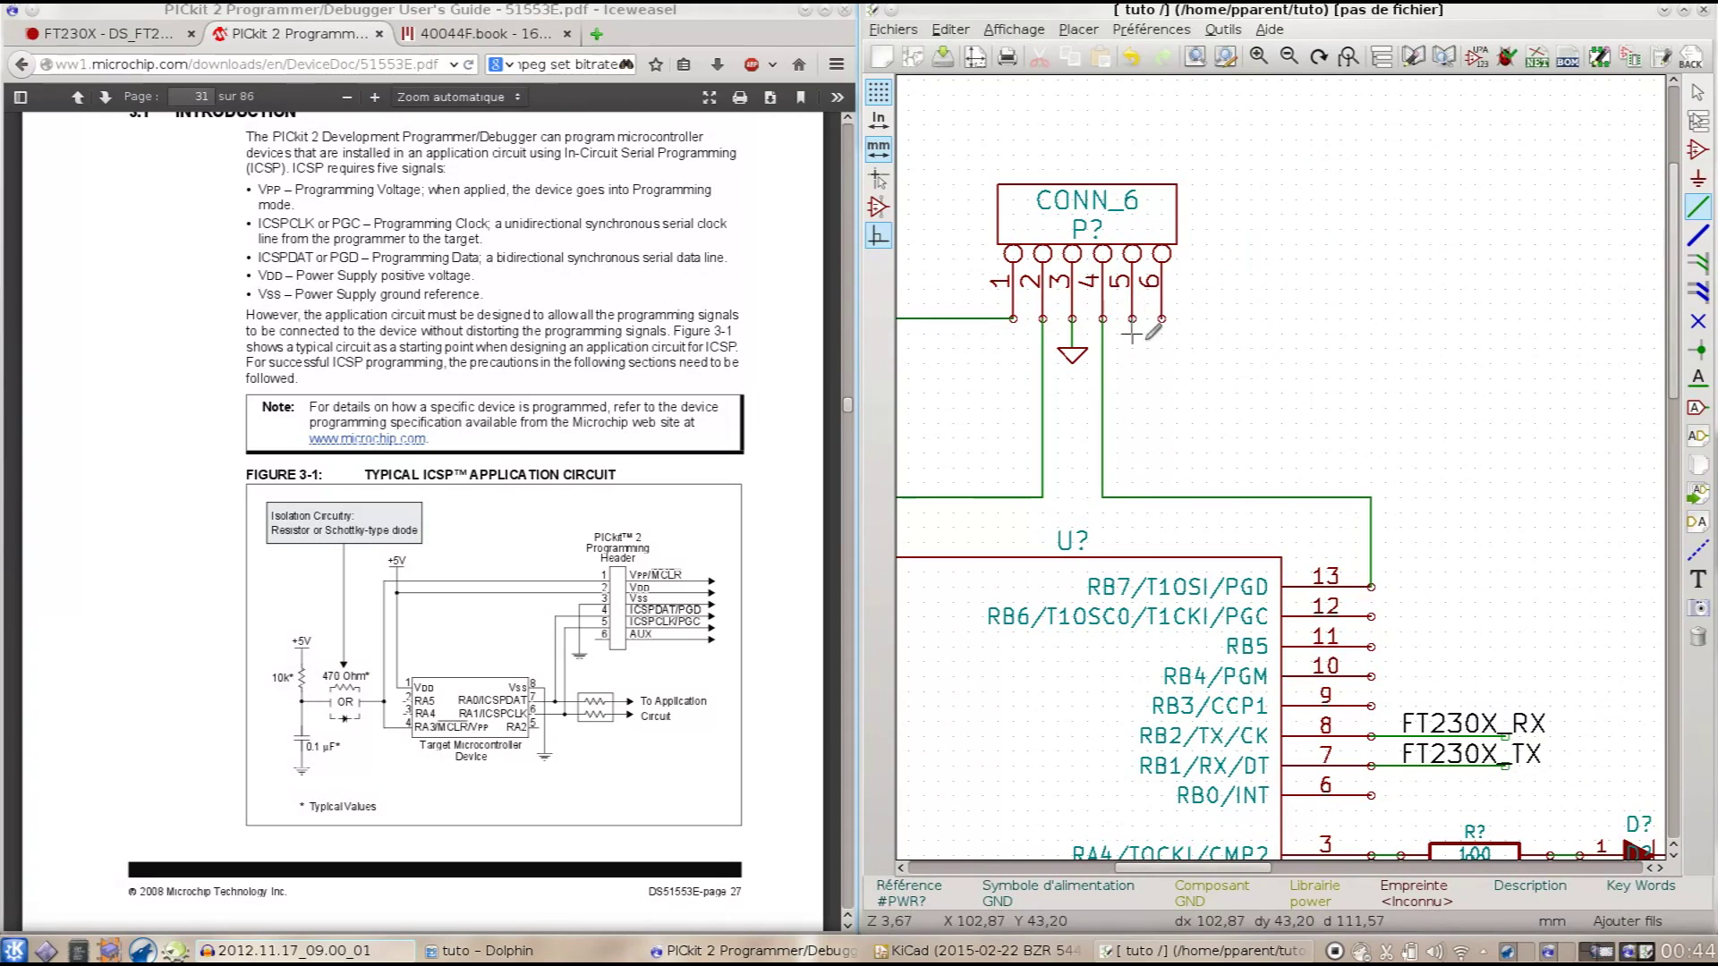
left_click(1416, 452)
left_click(1371, 616)
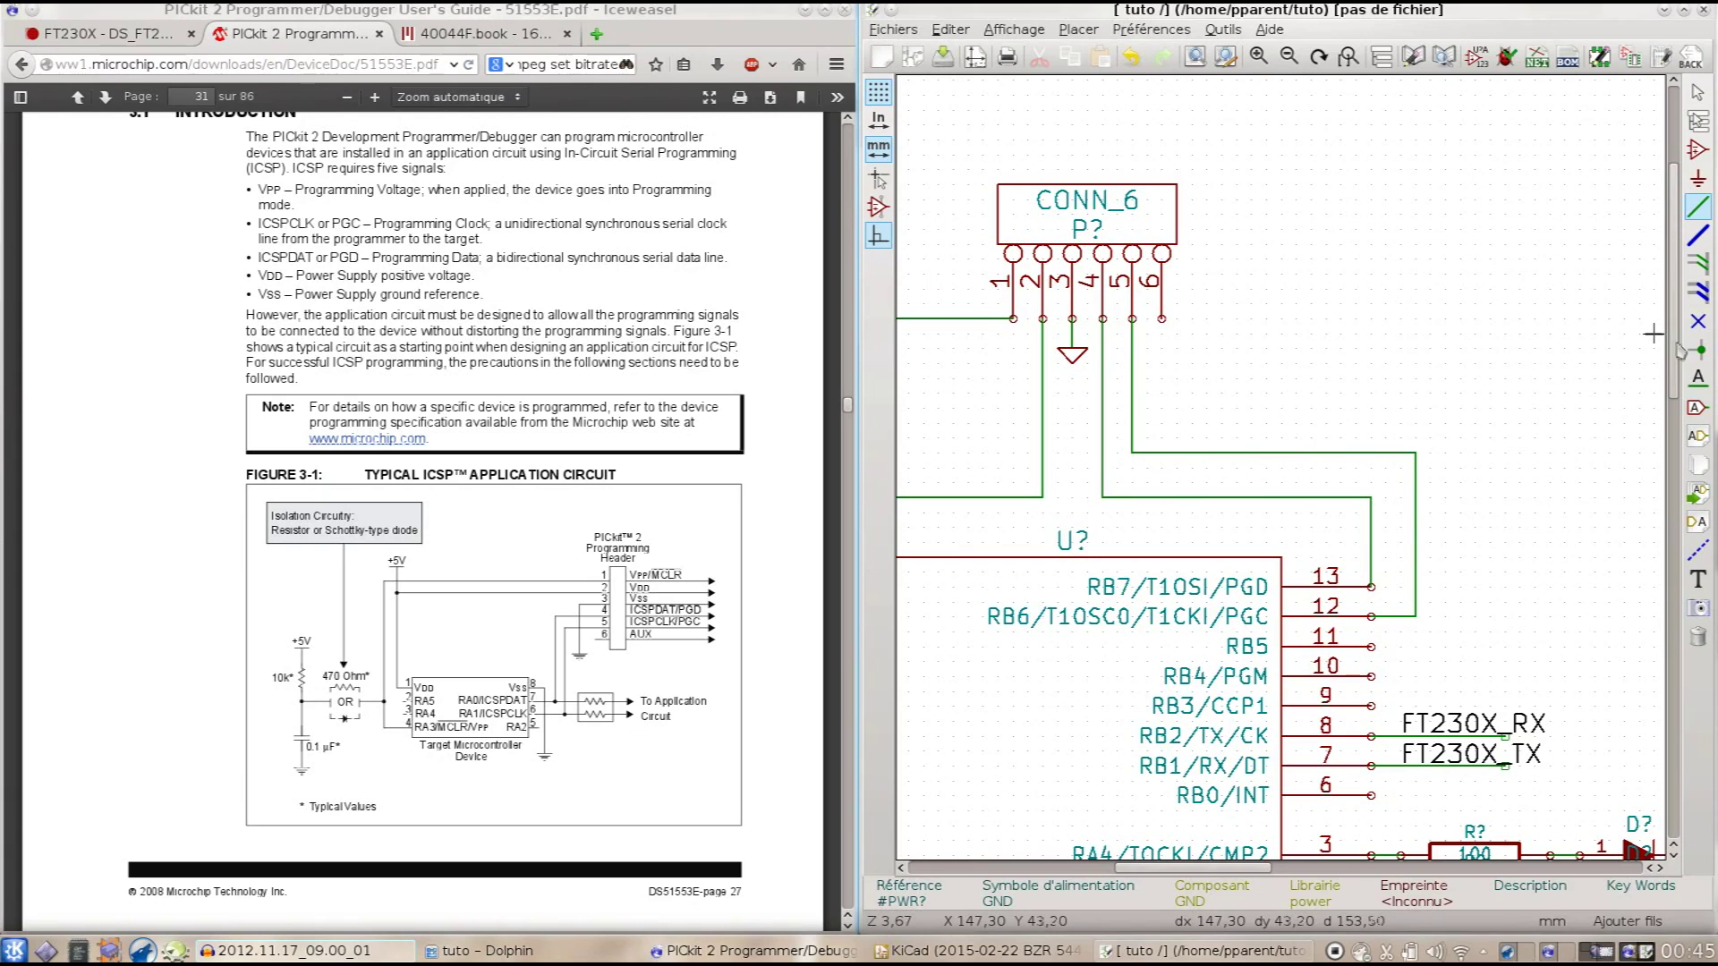
Step: Place no-connect flags on CONN_6 pin 6 and on the PIC16F628A's unused pins 11, 10, 9, 6, 1, 18 and 17
left_click(1699, 323)
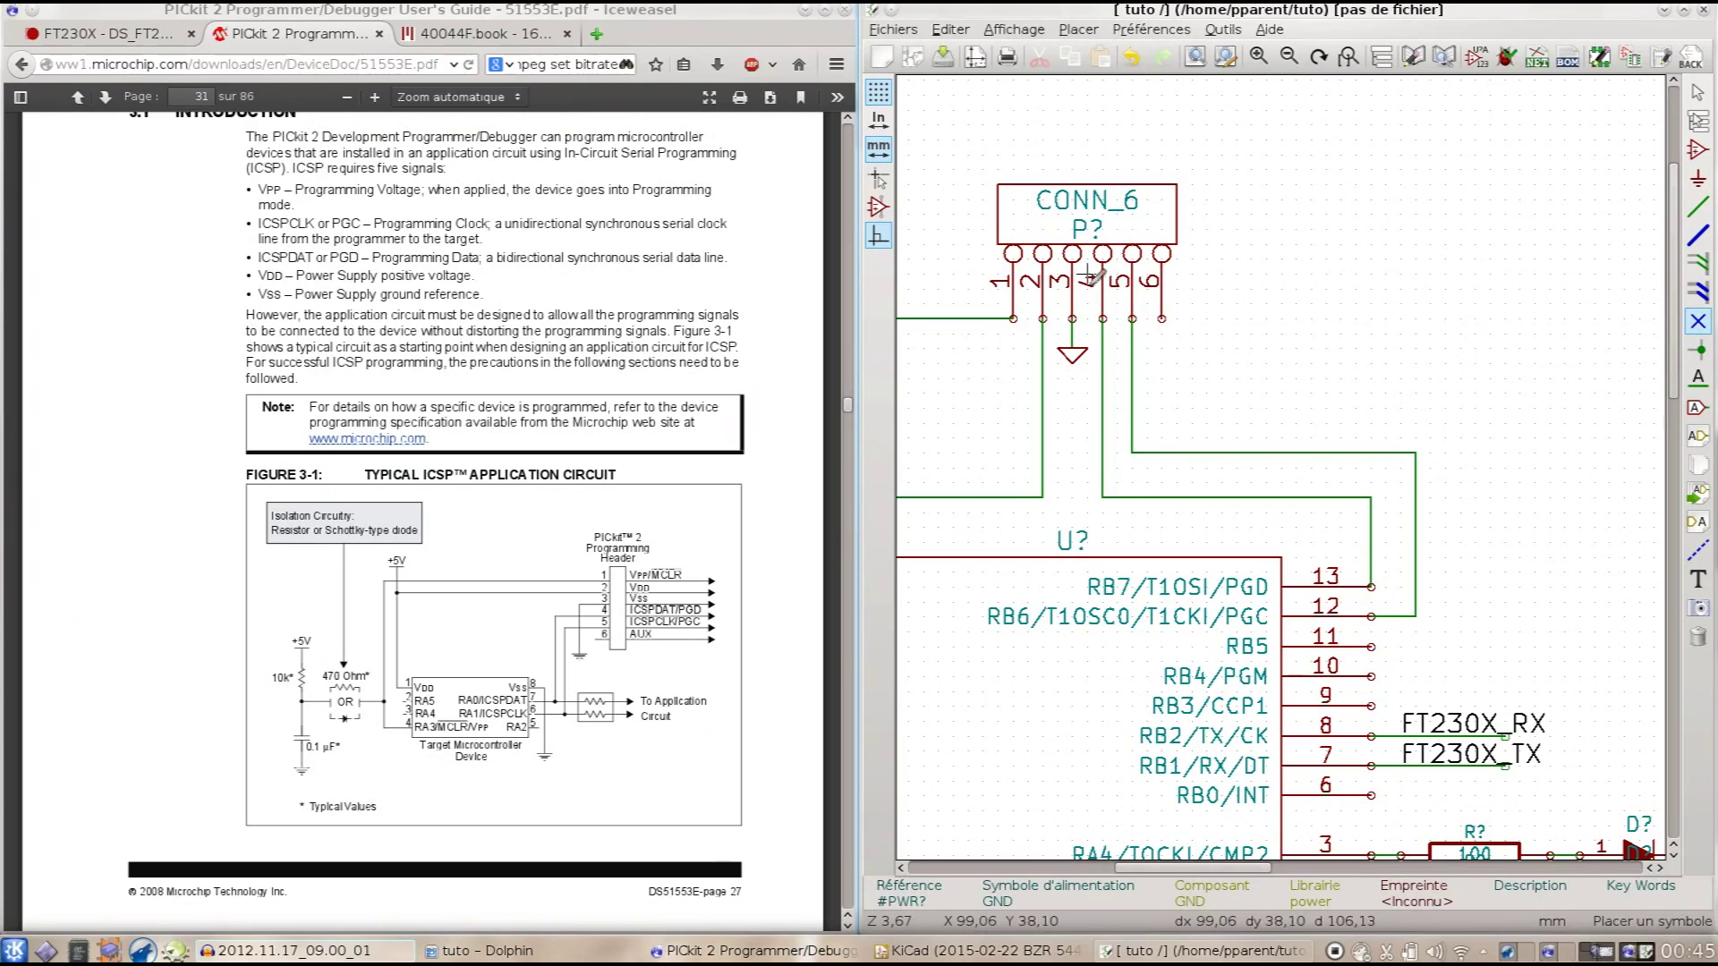
left_click(1161, 318)
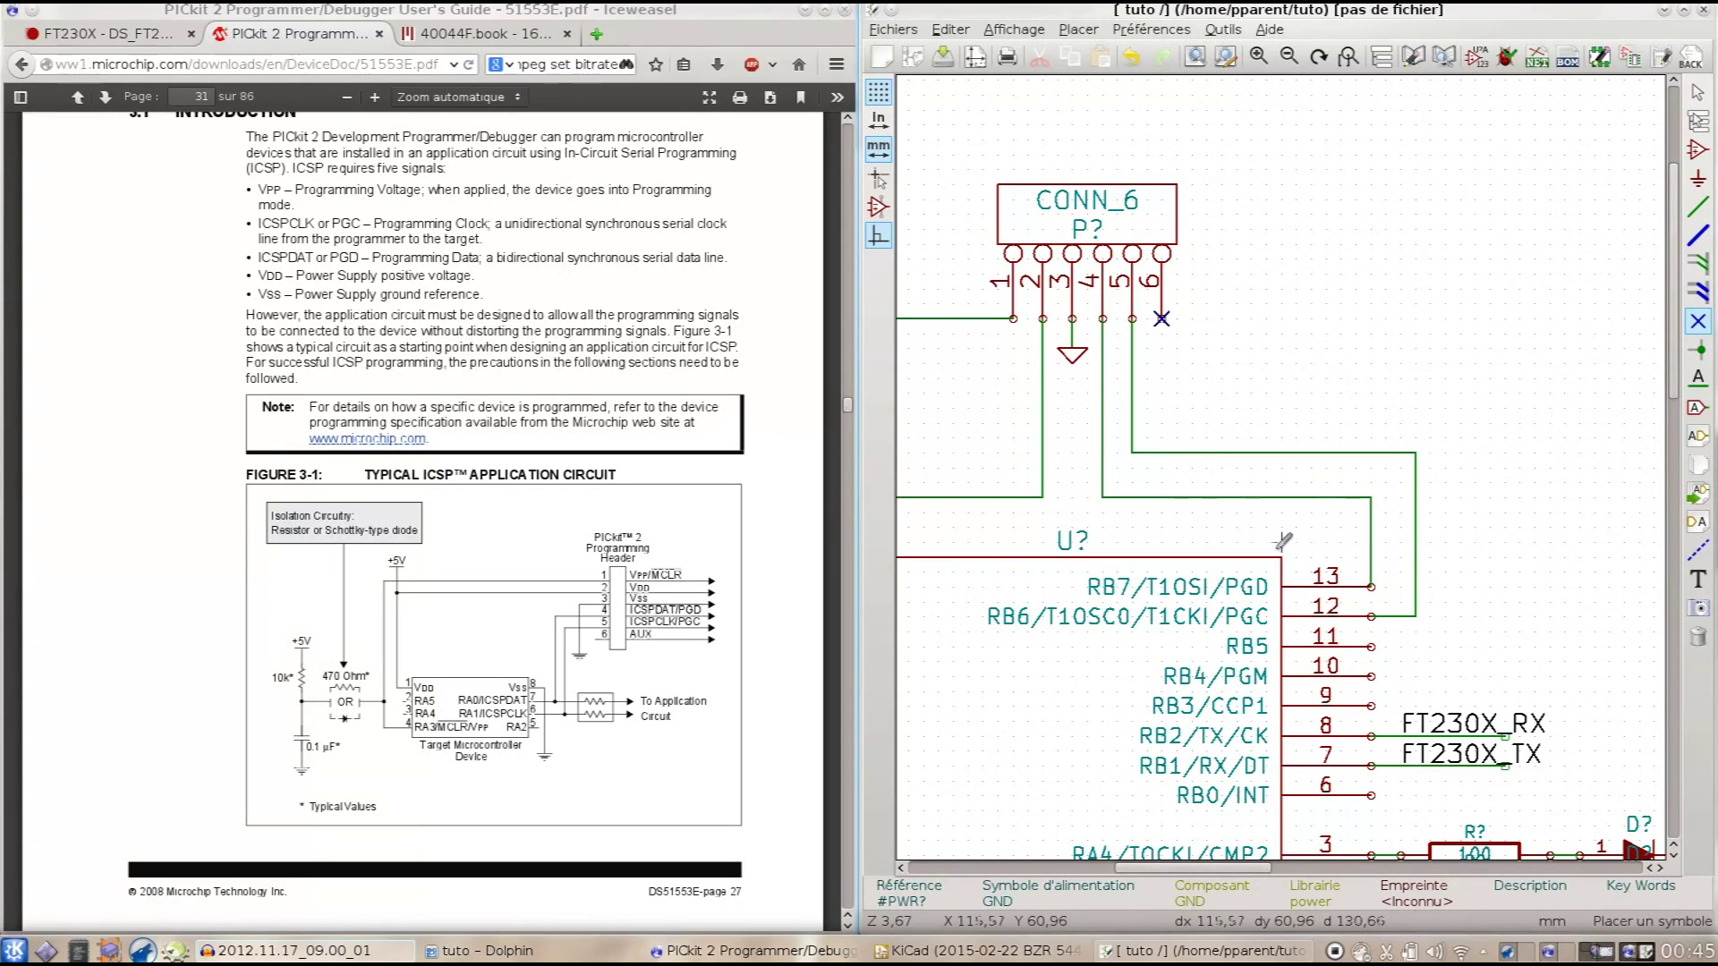
scroll(1295, 642, "down", 1)
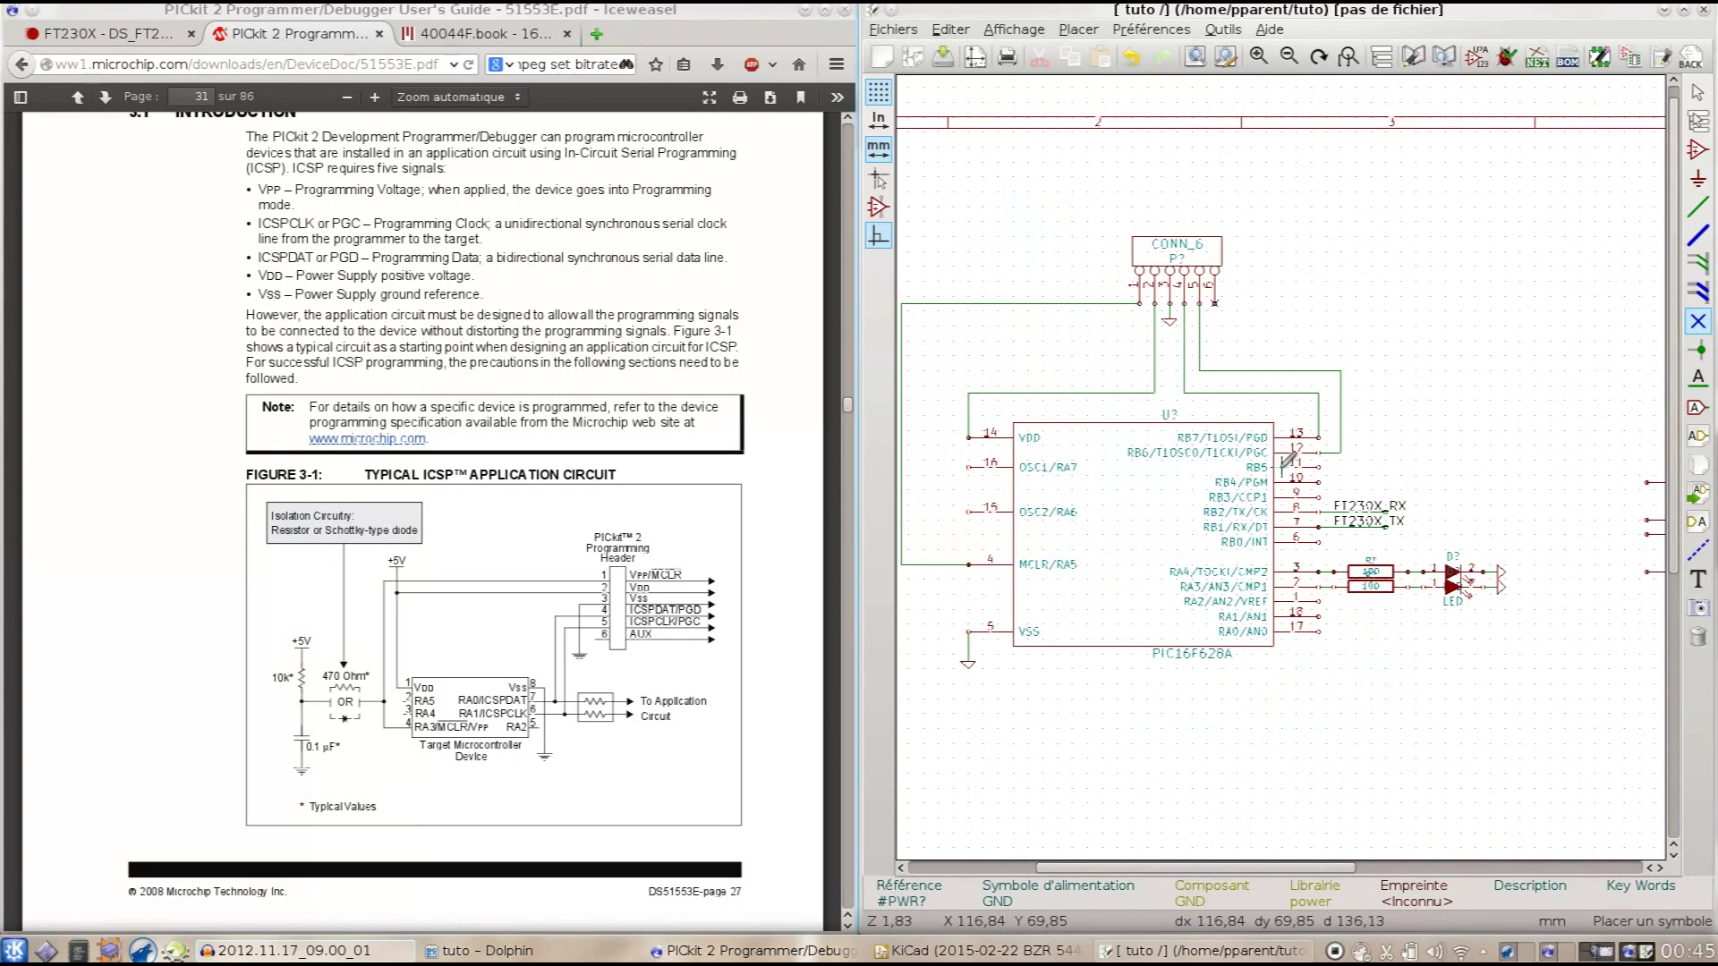
scroll(1286, 461, "up", 1)
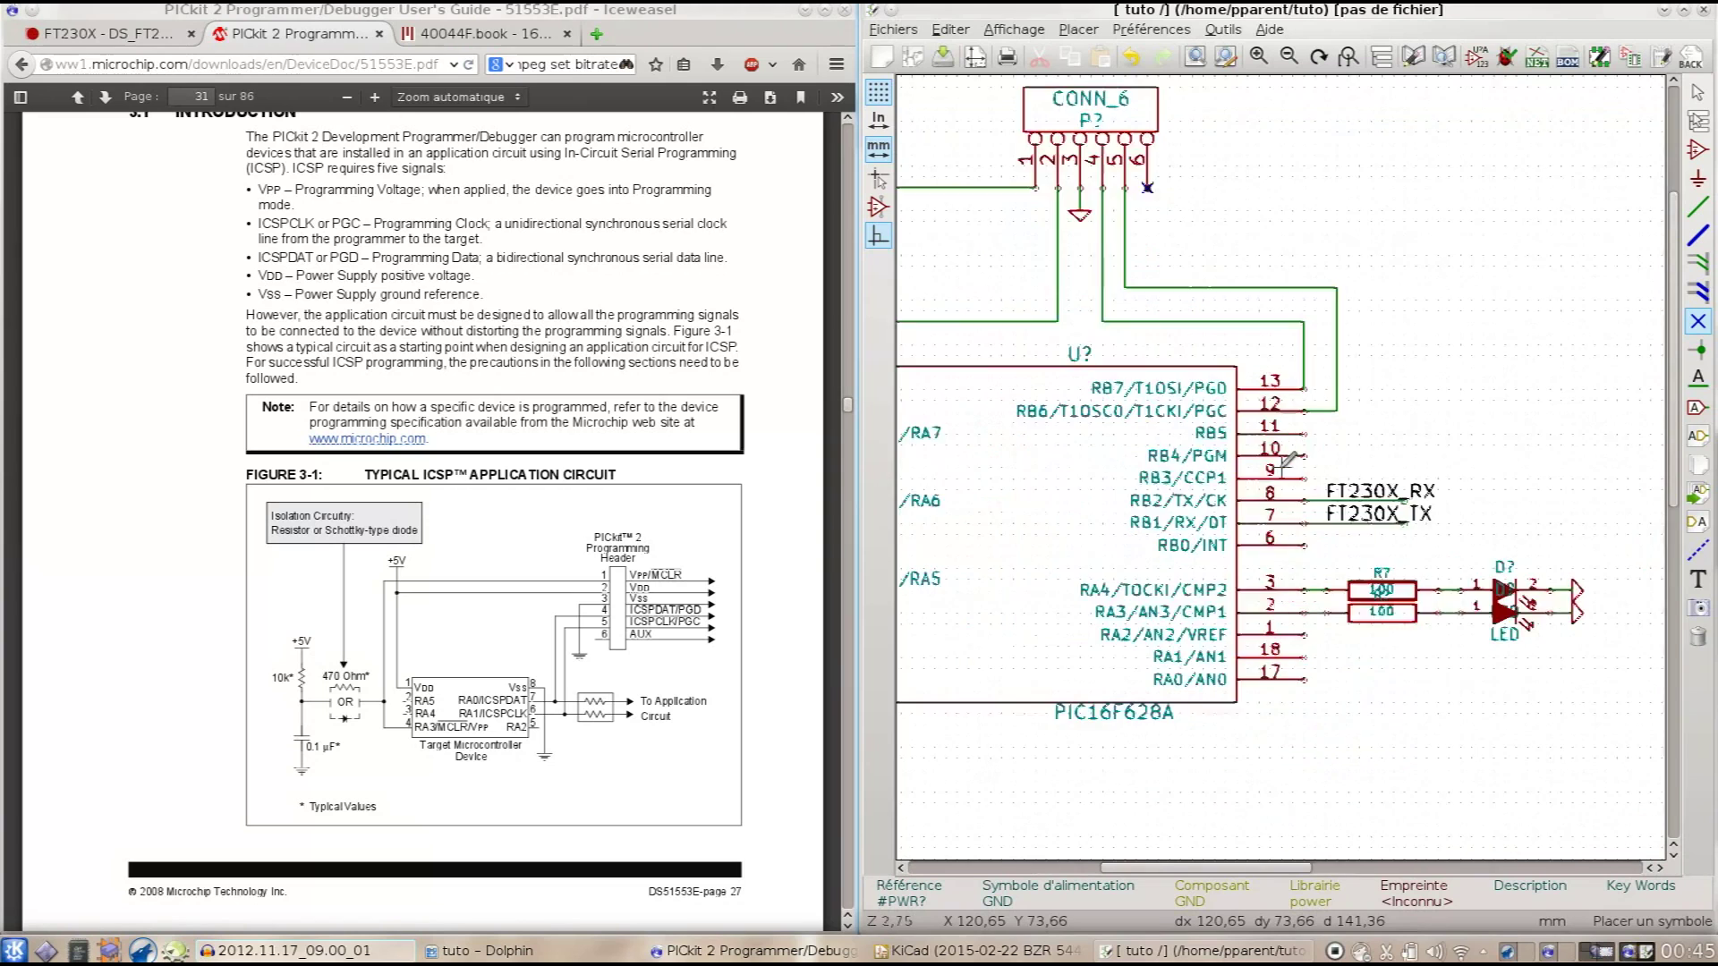
scroll(1286, 460, "up", 1)
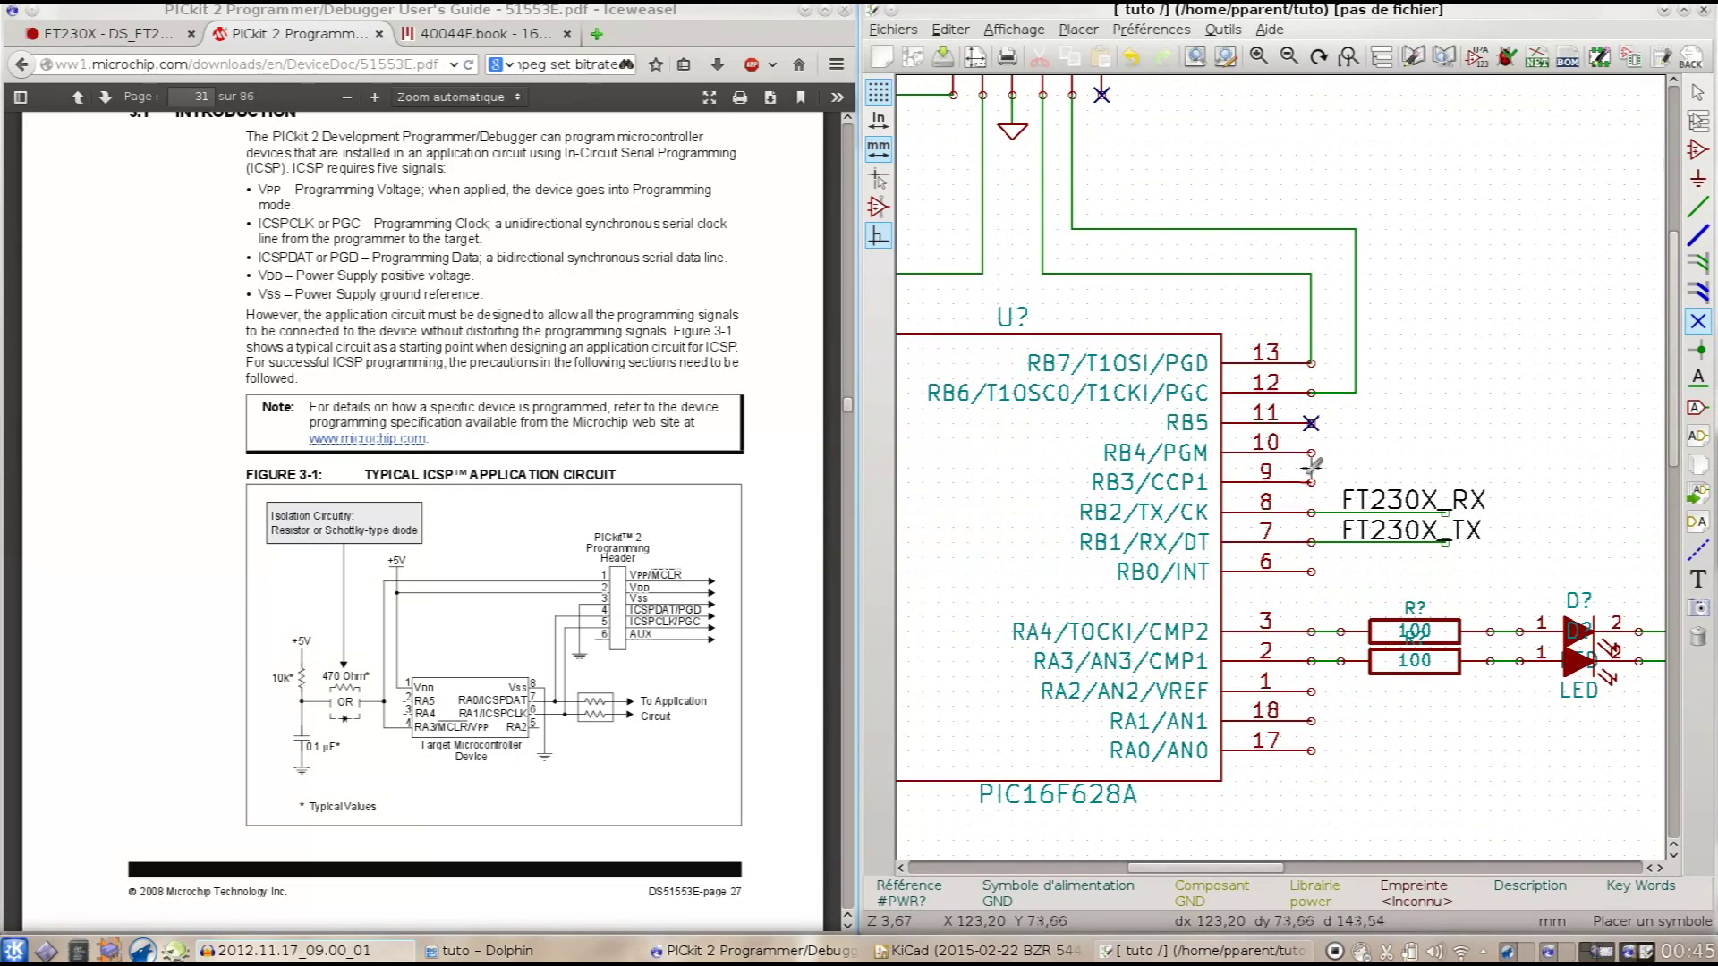
left_click(1312, 483)
left_click(1312, 571)
left_click(1312, 692)
left_click(1312, 721)
left_click(1311, 750)
scroll(1312, 750, "down", 2)
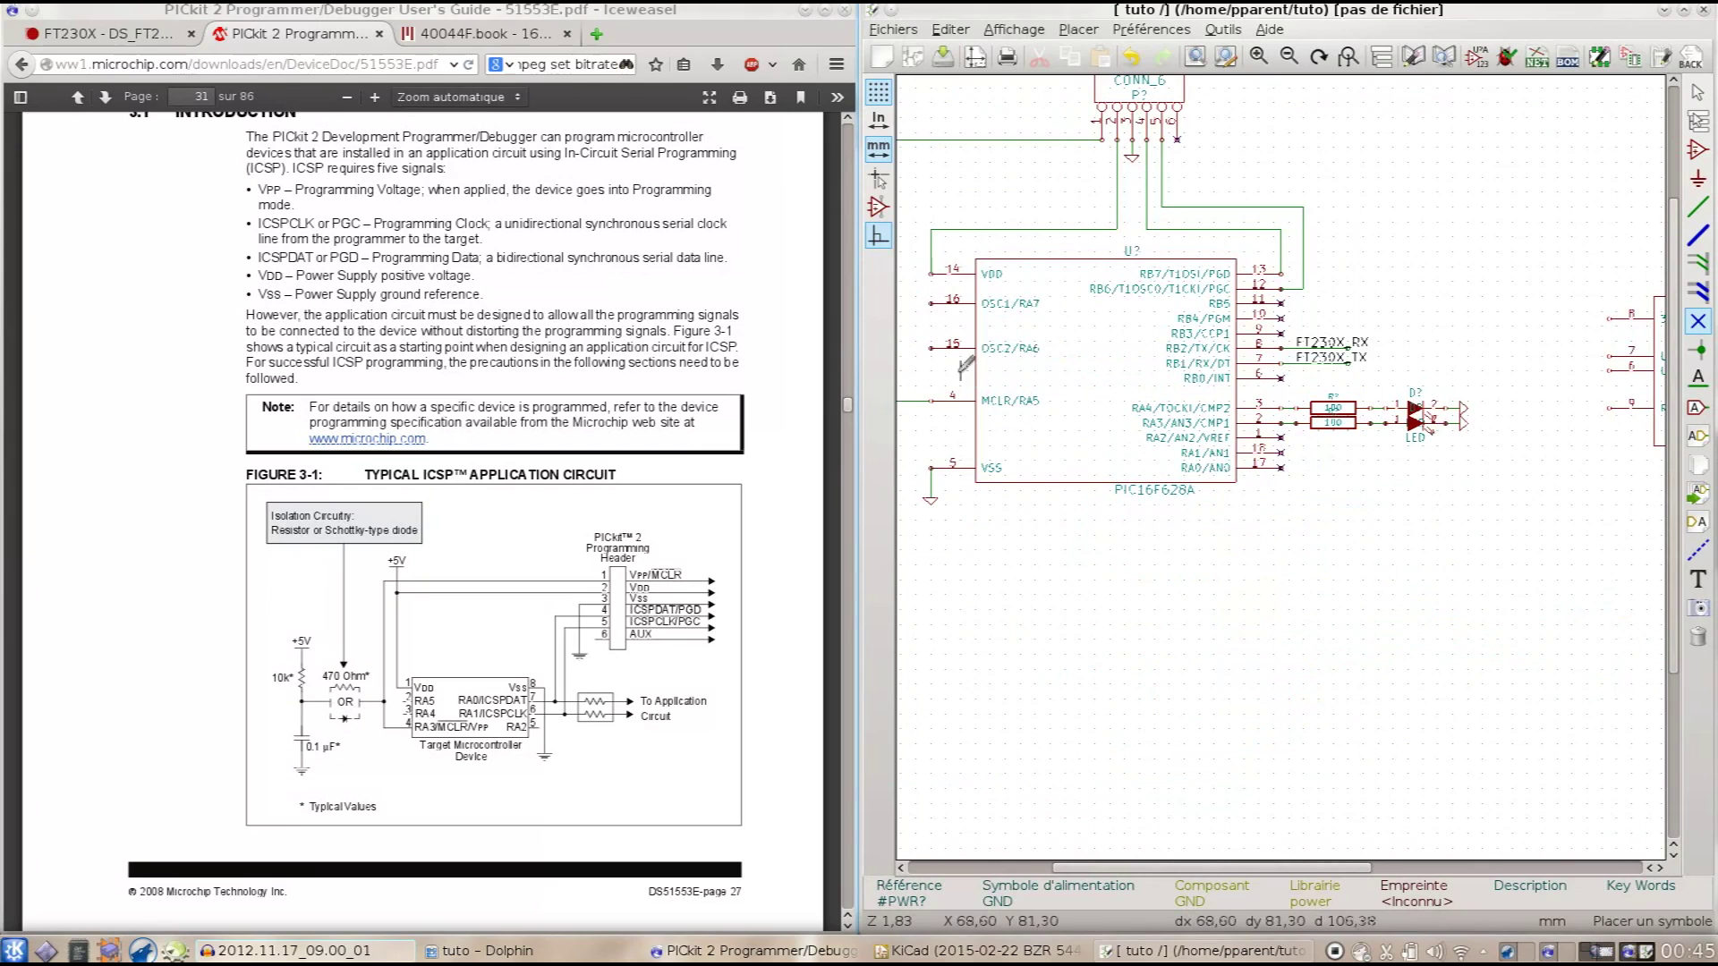
Step: Place no-connect flags on the PIC16F628A's OSC1/RA7 pin 16 and OSC2/RA6 pin 15
scroll(931, 327, "up", 1)
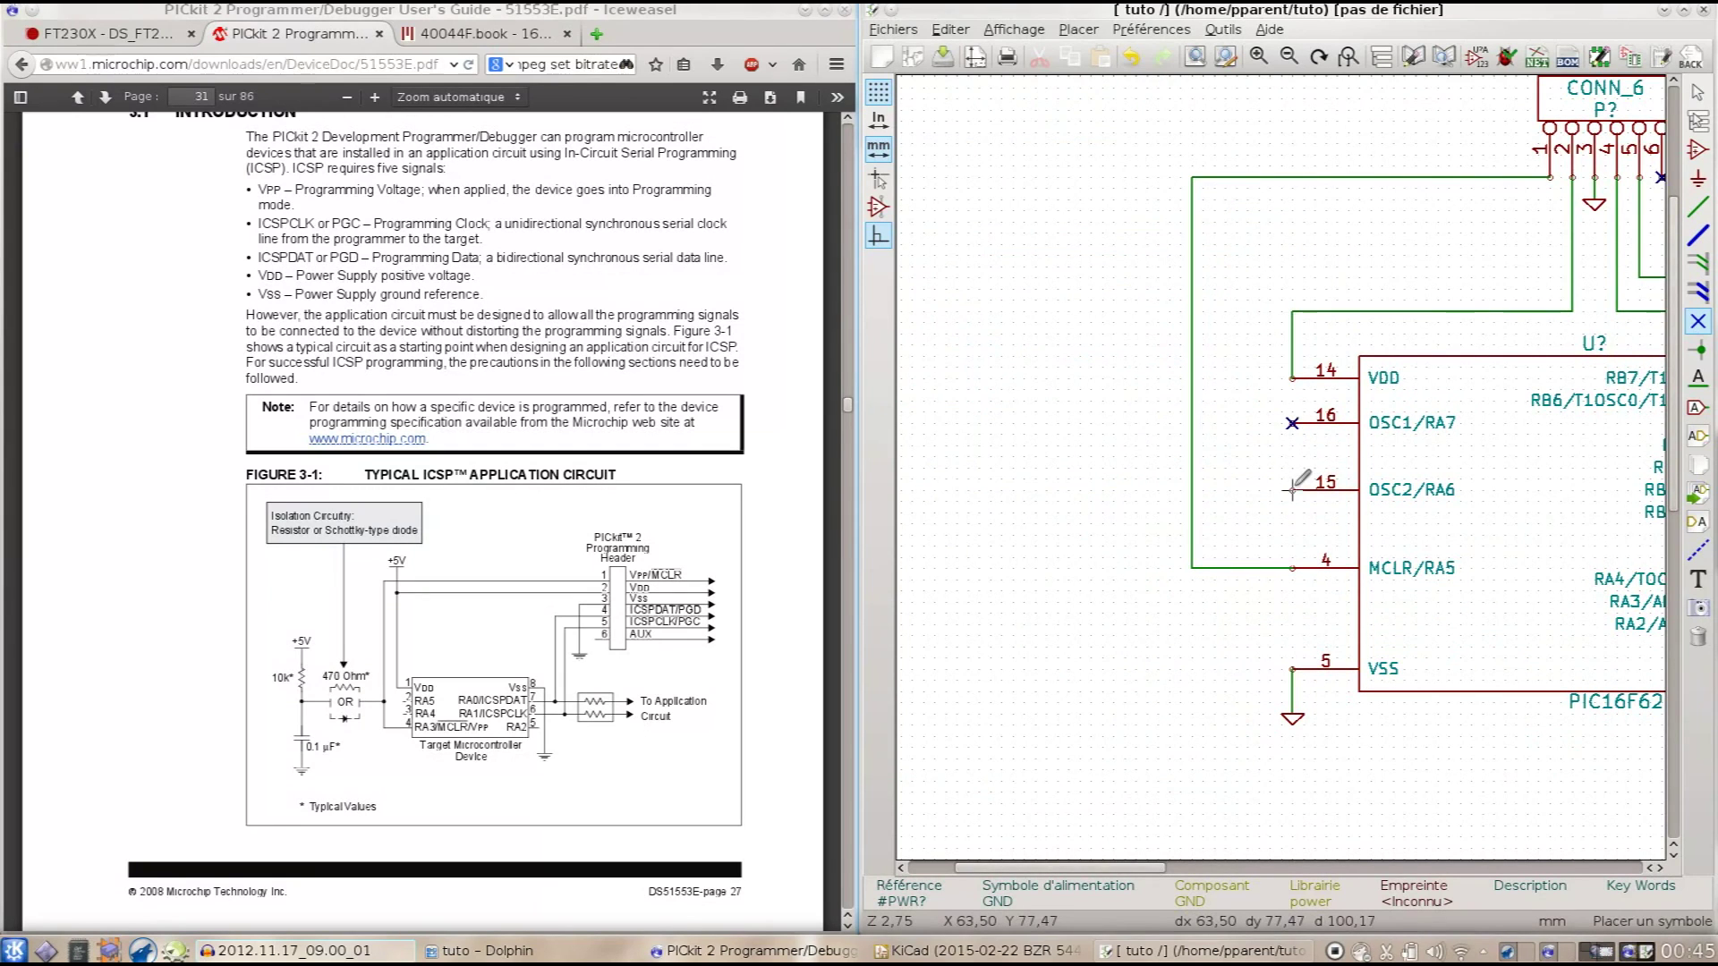
scroll(1291, 490, "down", 2)
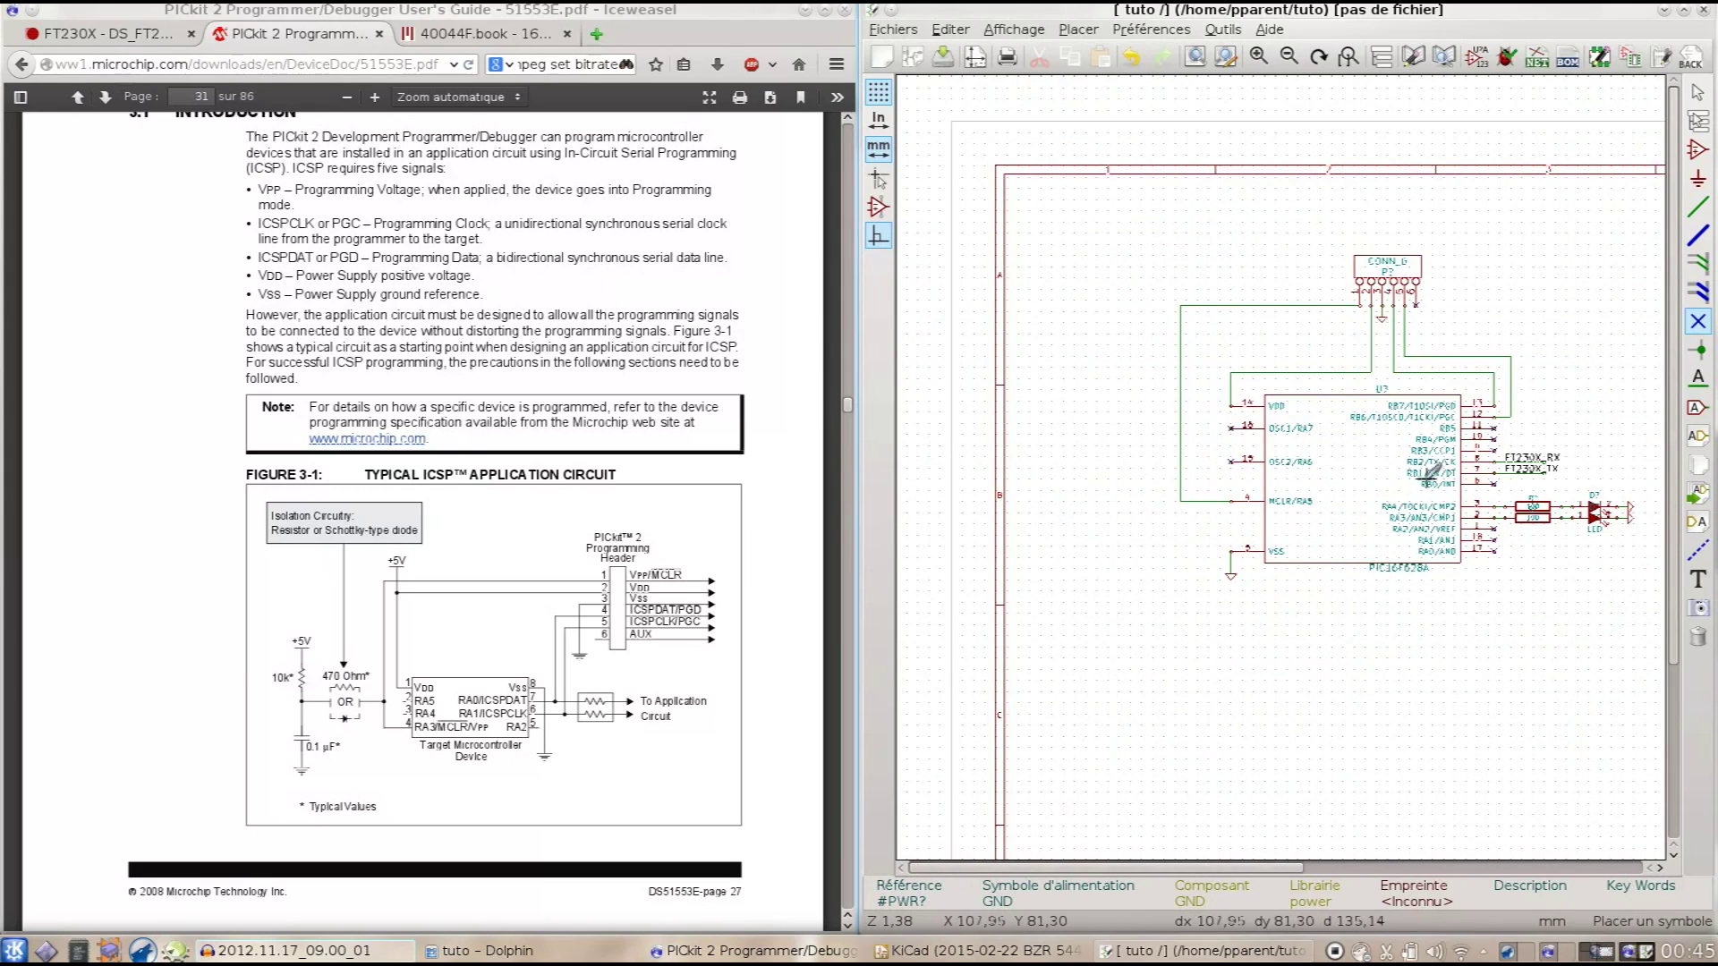
Step: Add the net label PIC_VDD to the wire between CONN_6 pin 2 and the PIC16F628A's VDD pin 14
scroll(1289, 461, "up", 1)
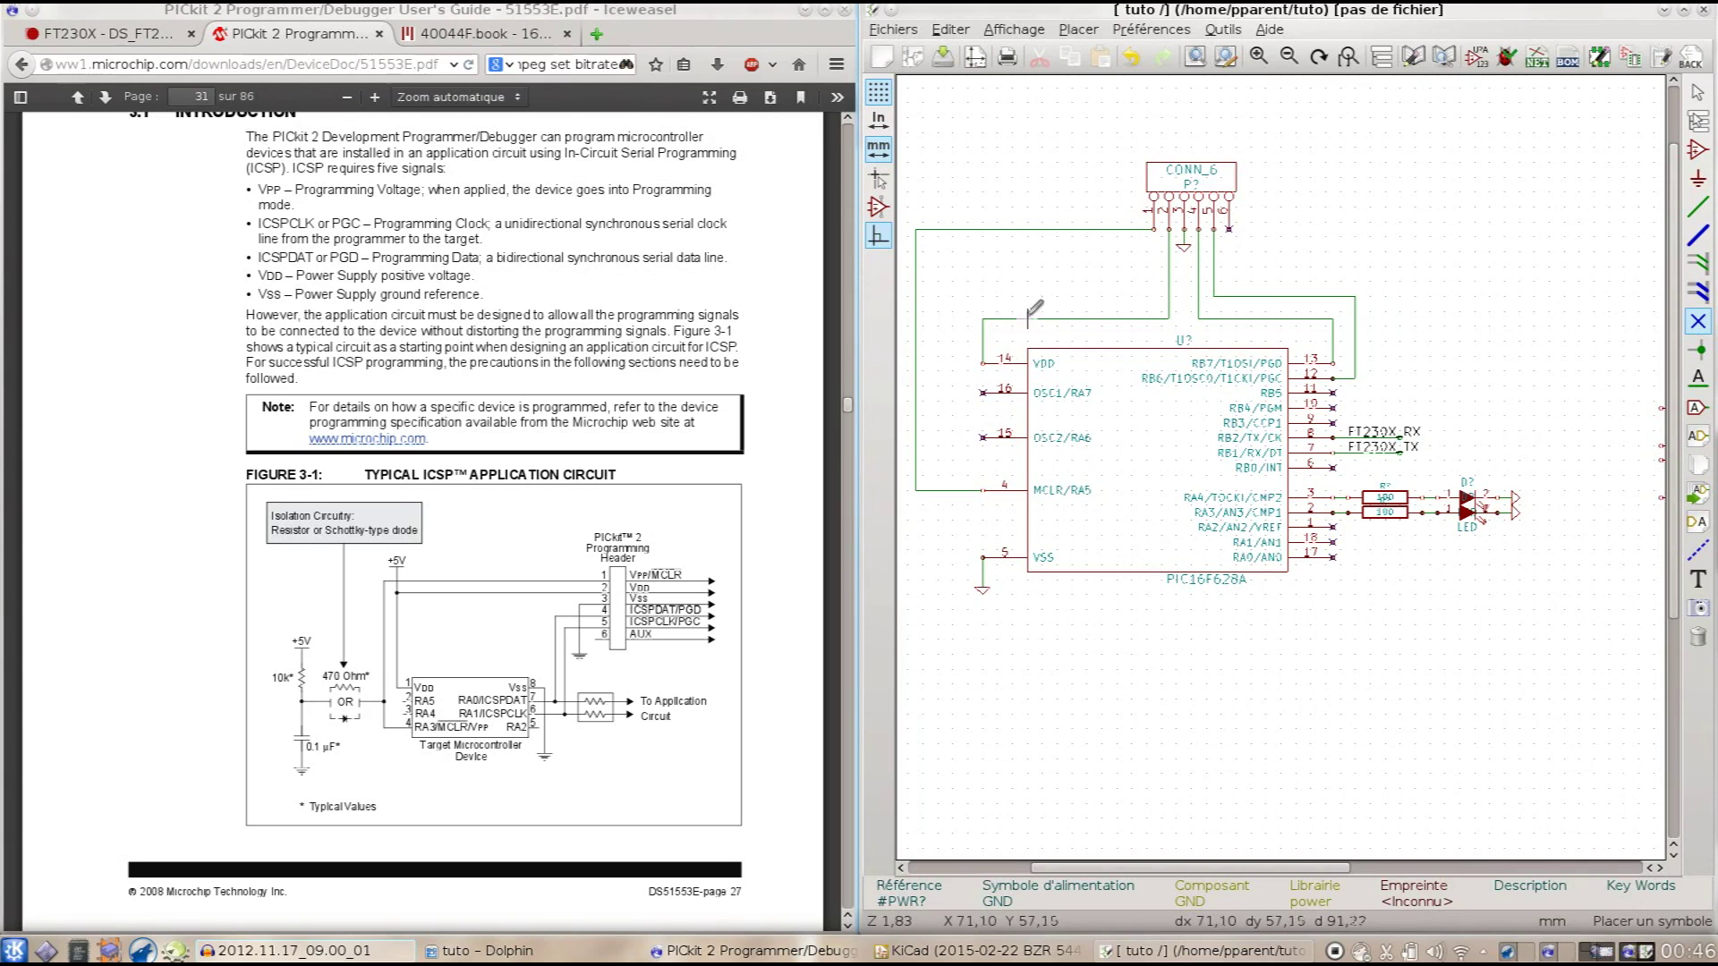
scroll(1036, 308, "up", 2)
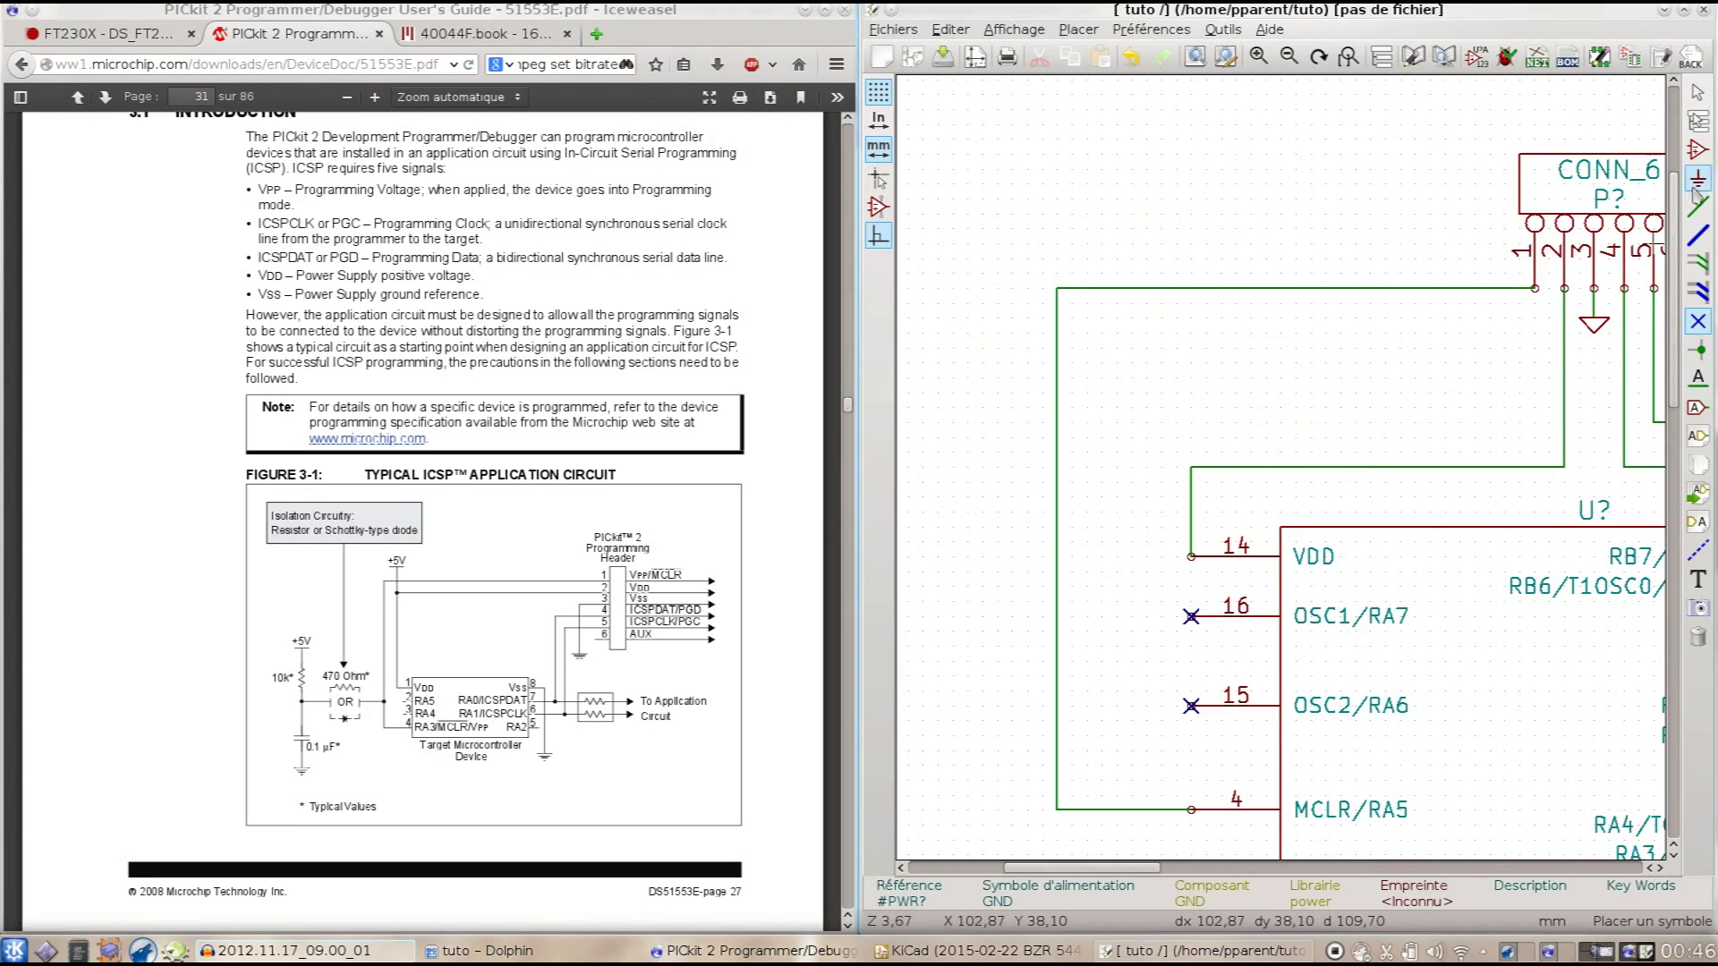
left_click(1691, 381)
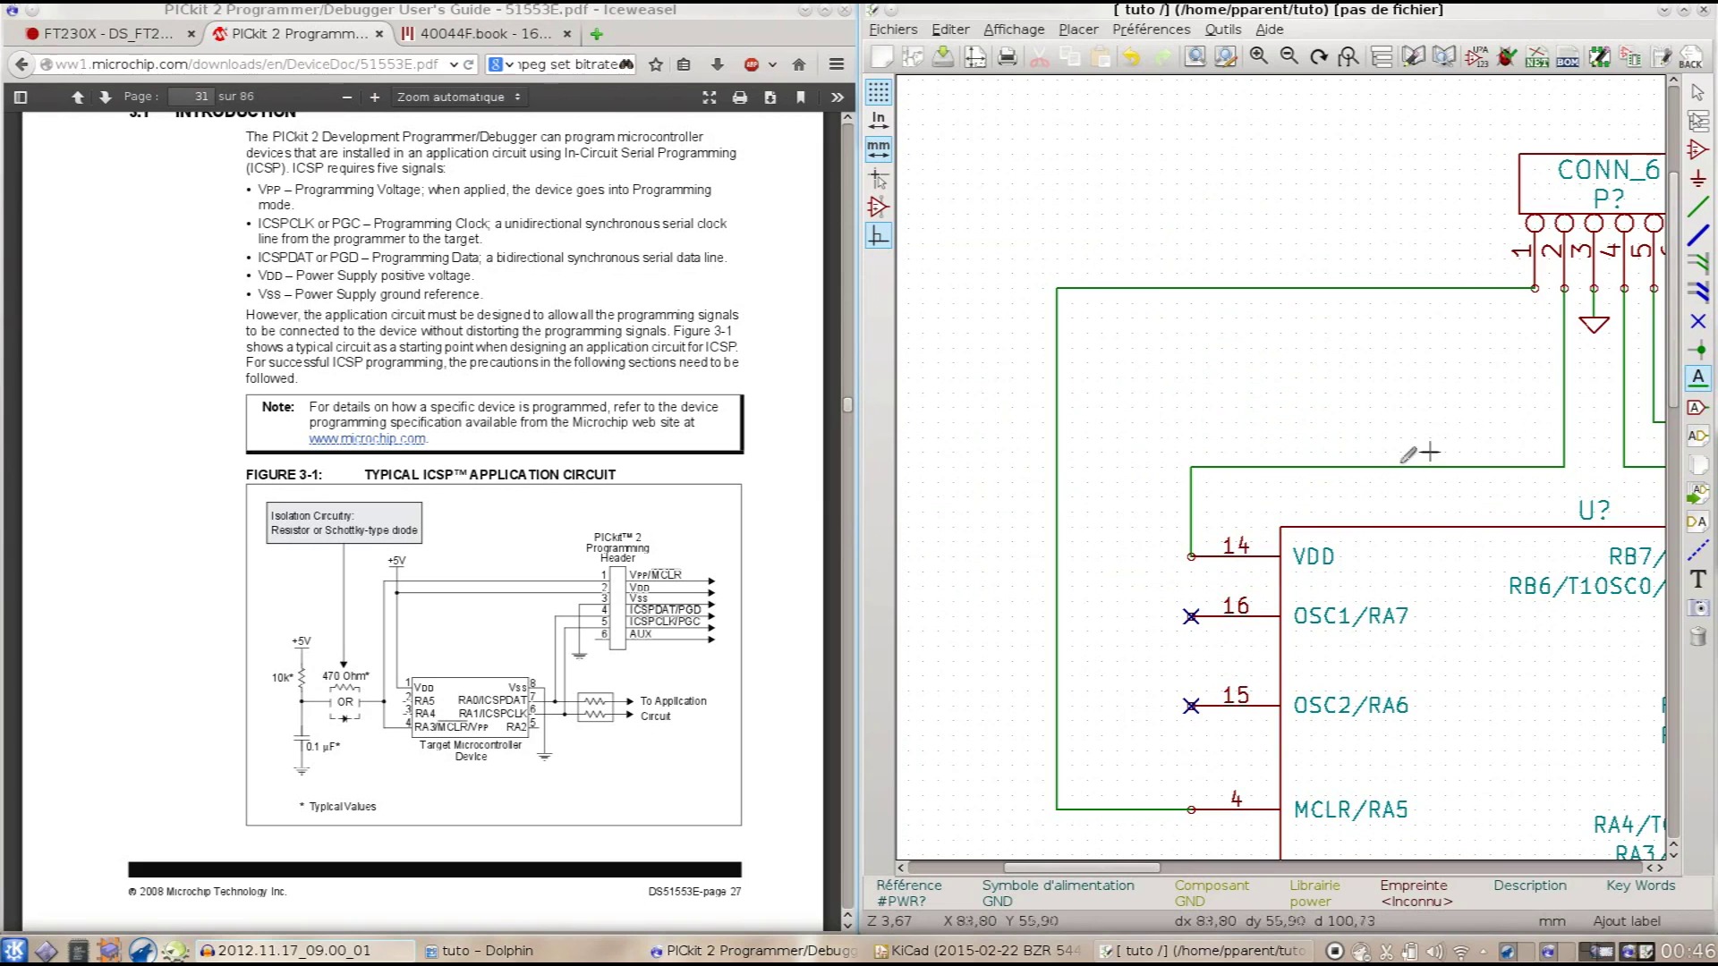
left_click(1279, 465)
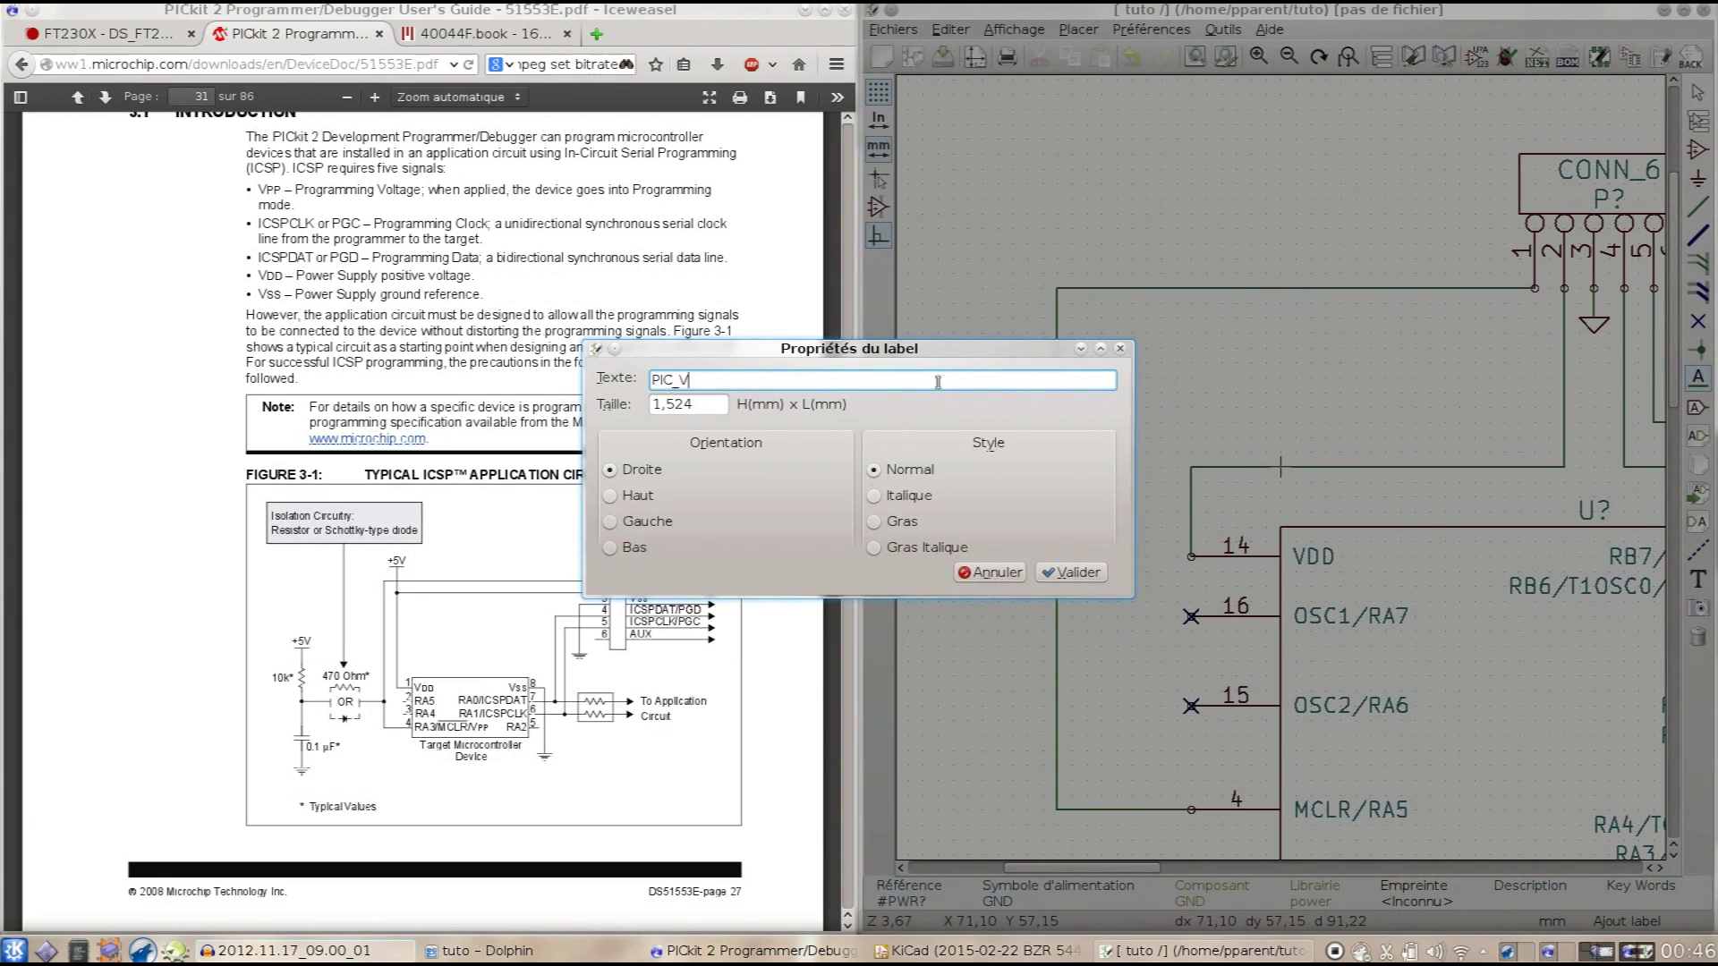
key("Return")
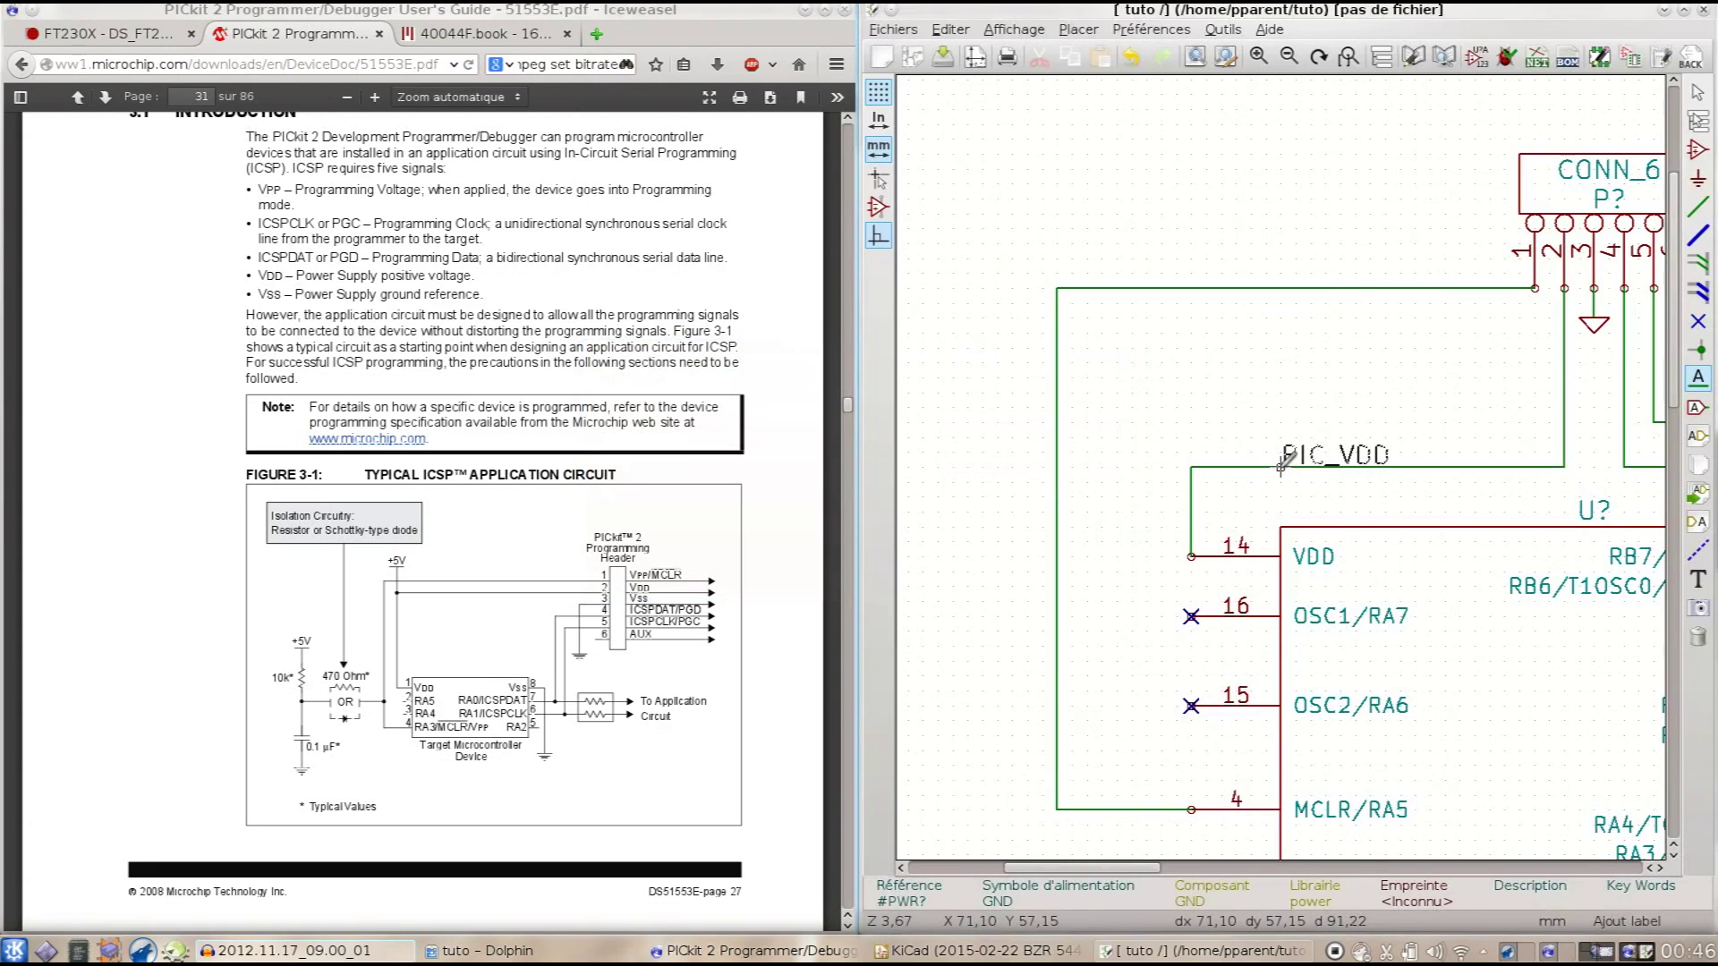
Step: Draw a short horizontal wire outward to the left from the FT230X's 3V3OUT pin 8, leaving its far end free
scroll(1282, 462, "down", 4)
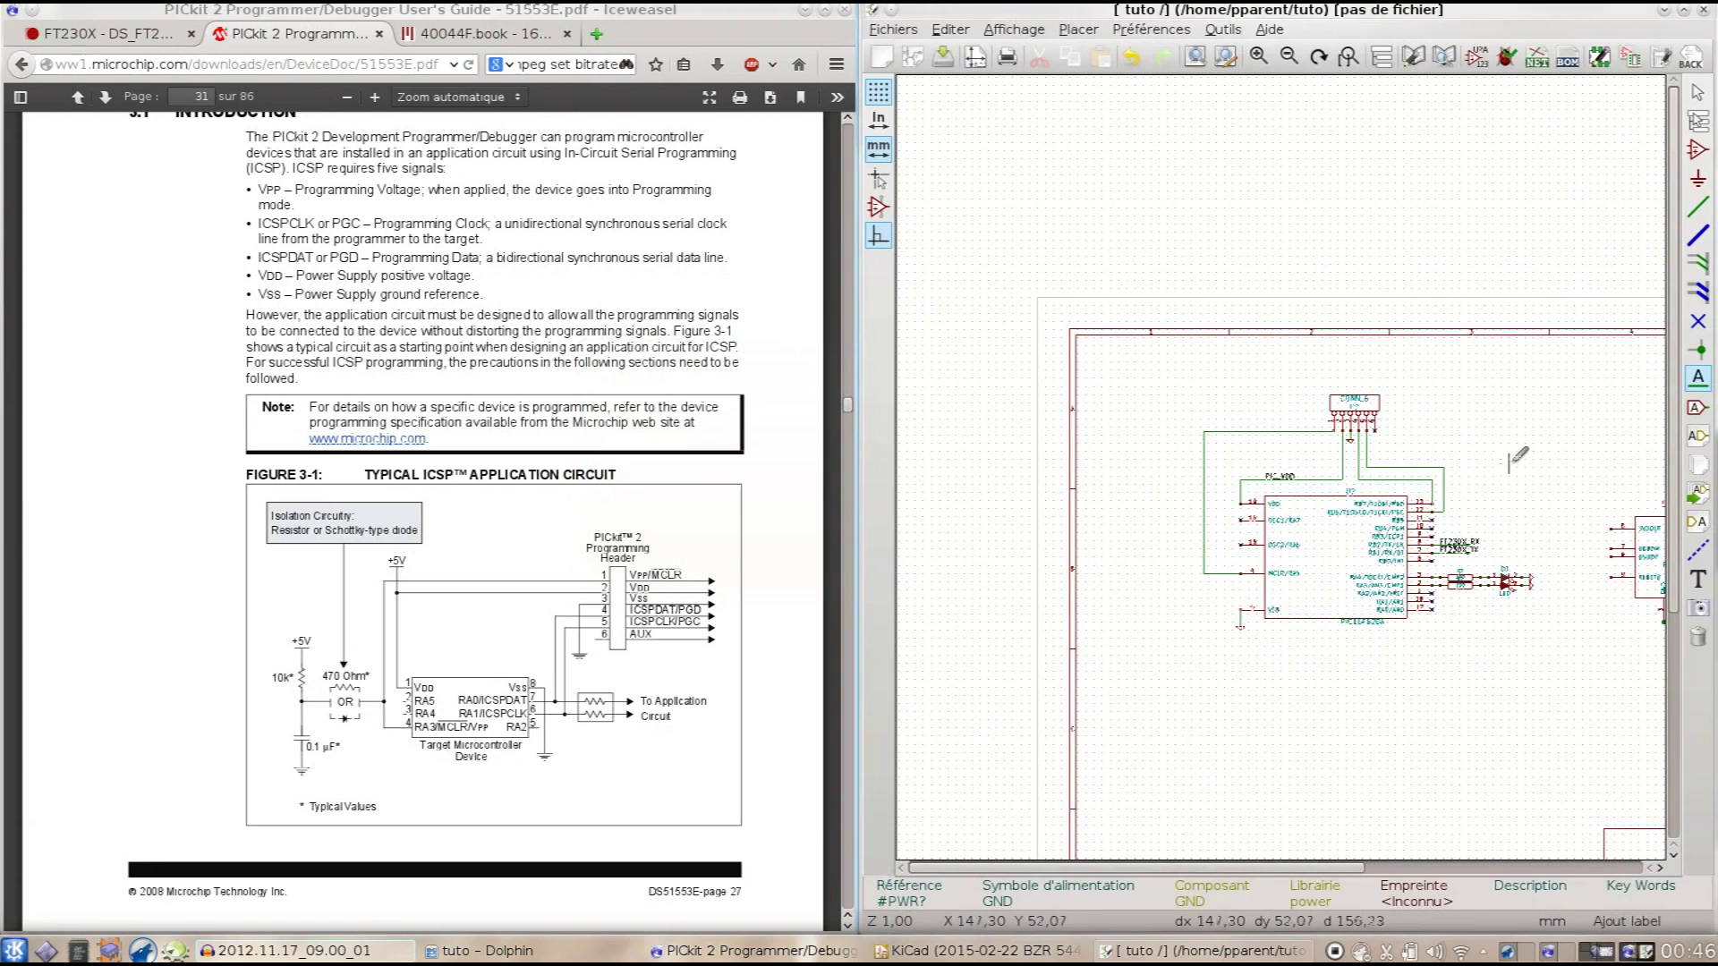
scroll(1639, 528, "up", 3)
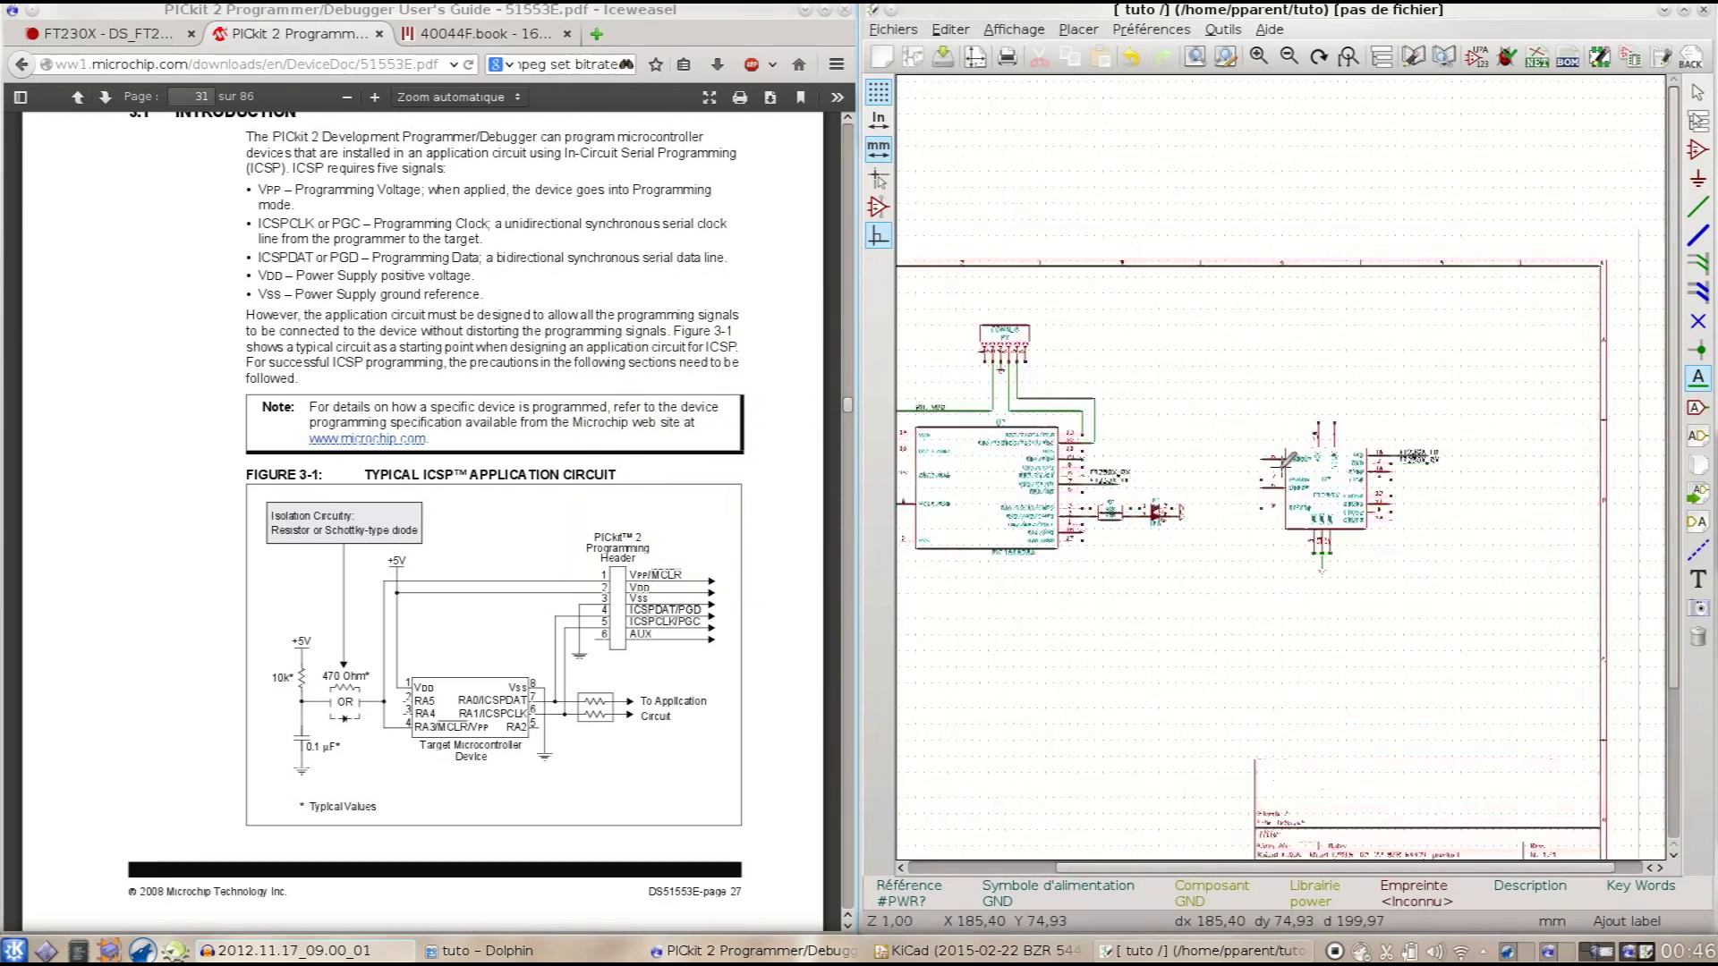
scroll(1285, 460, "up", 2)
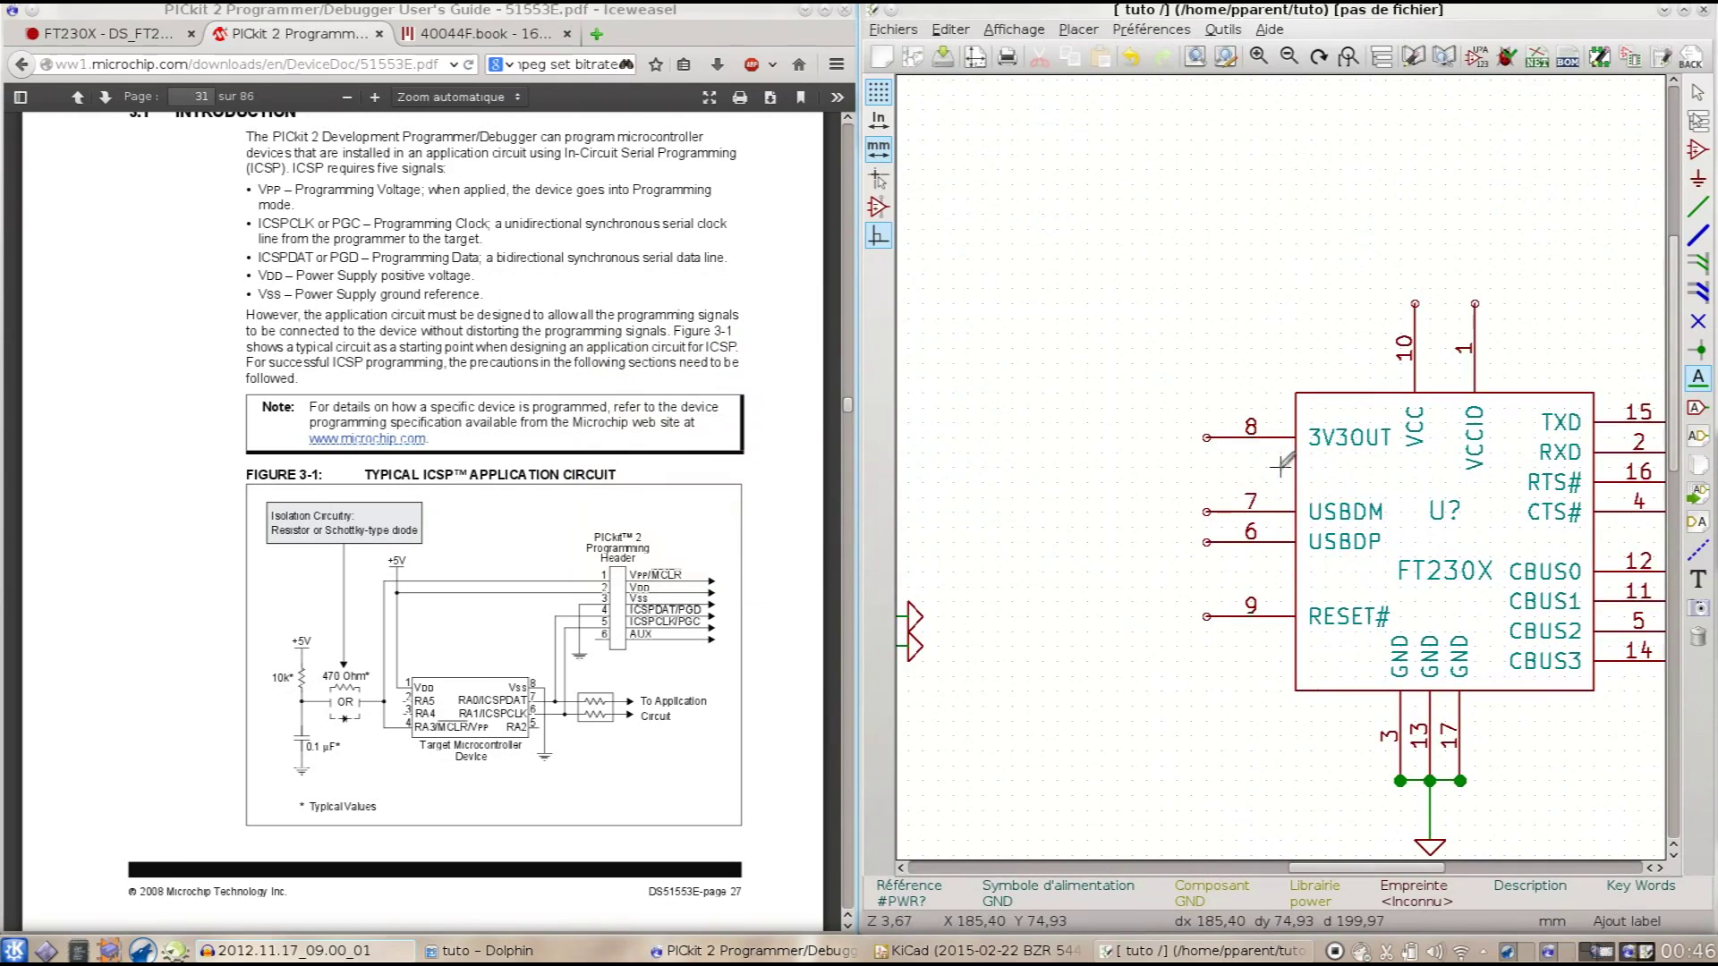
left_click(1206, 437)
left_click(989, 571)
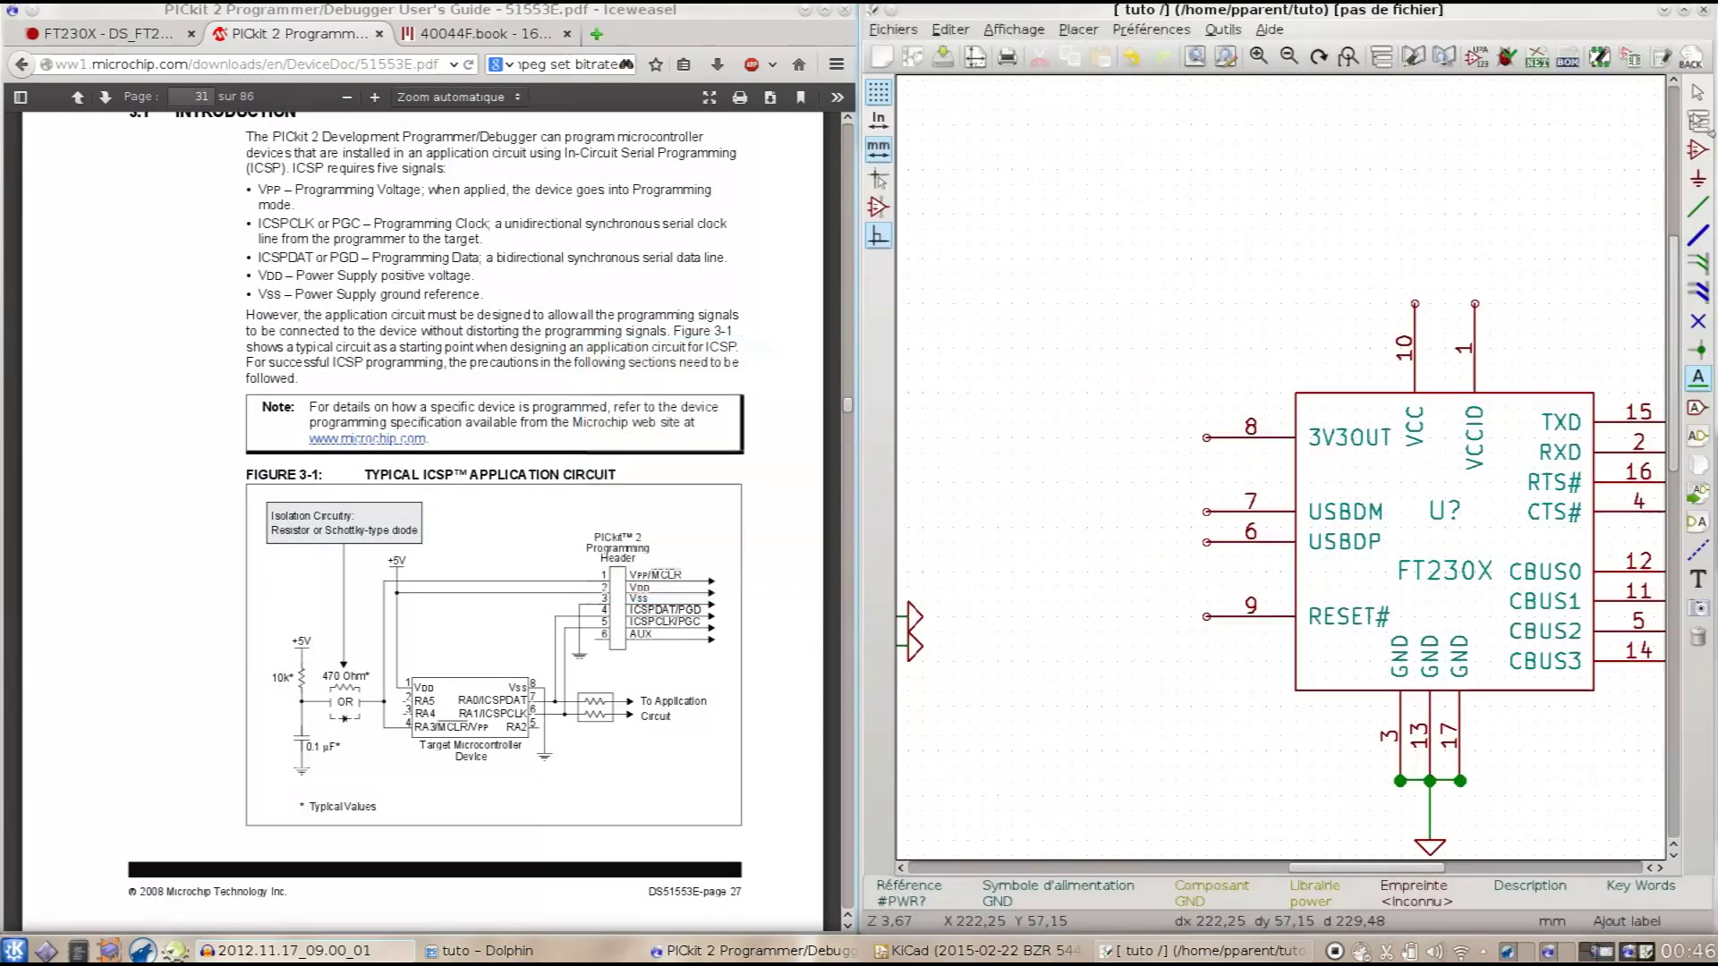
left_click(1696, 207)
left_click(1206, 438)
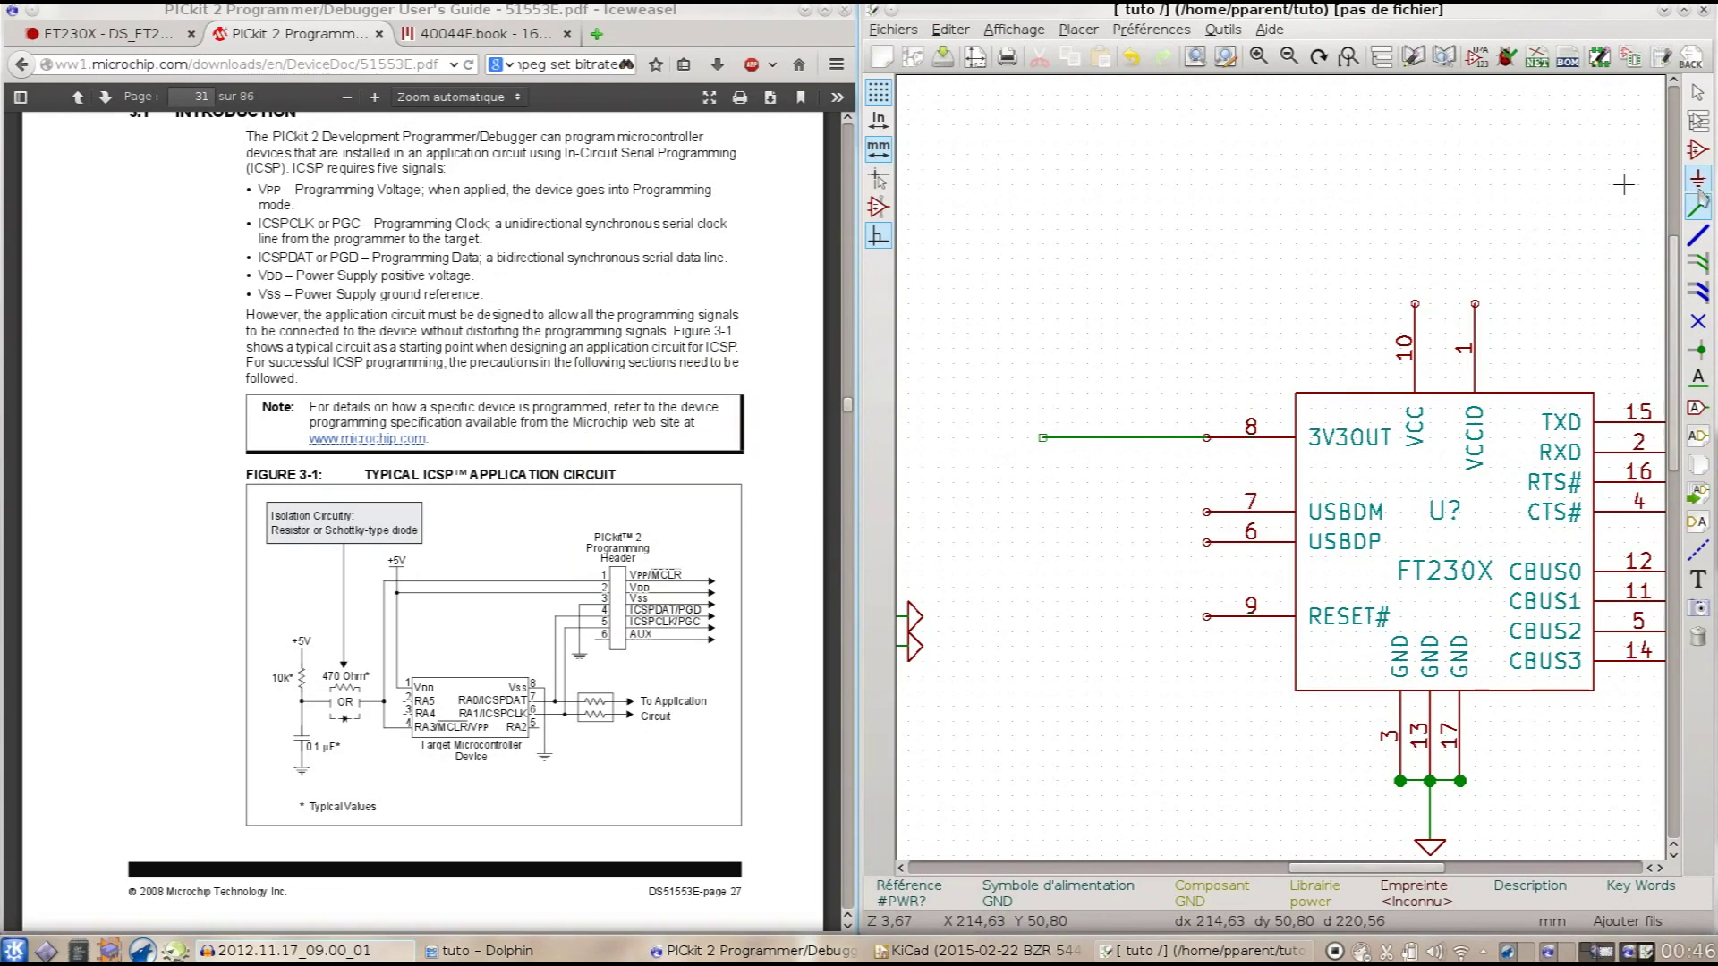
left_click(1698, 149)
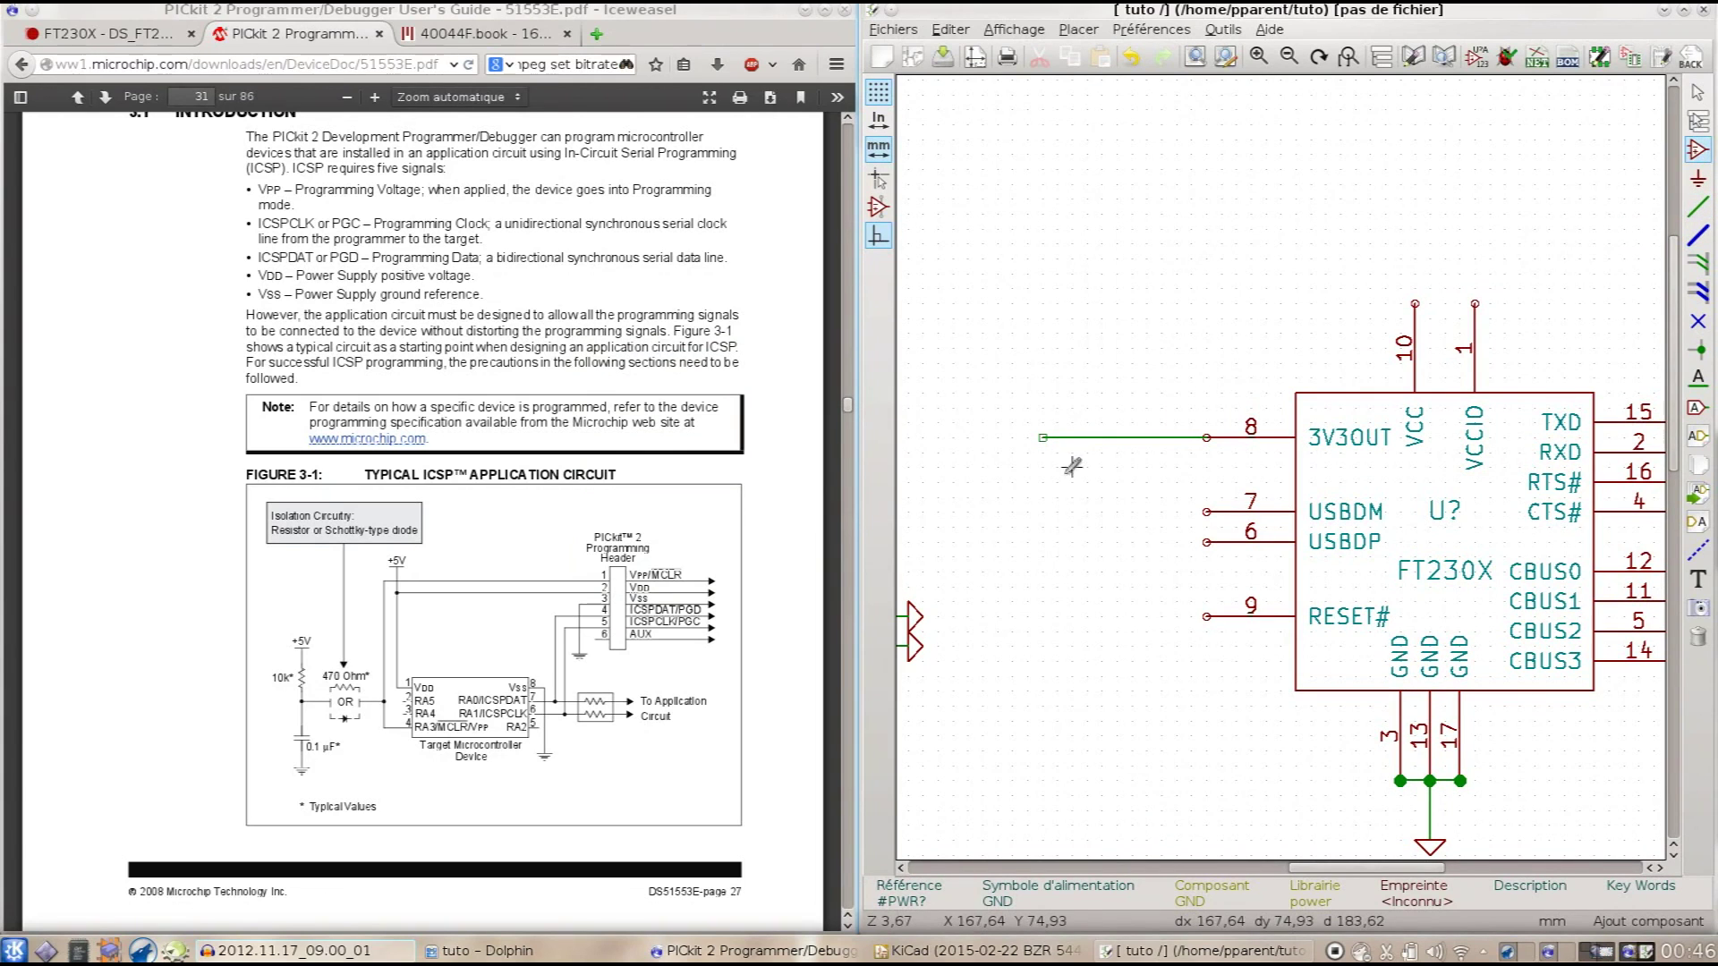
left_click(1088, 442)
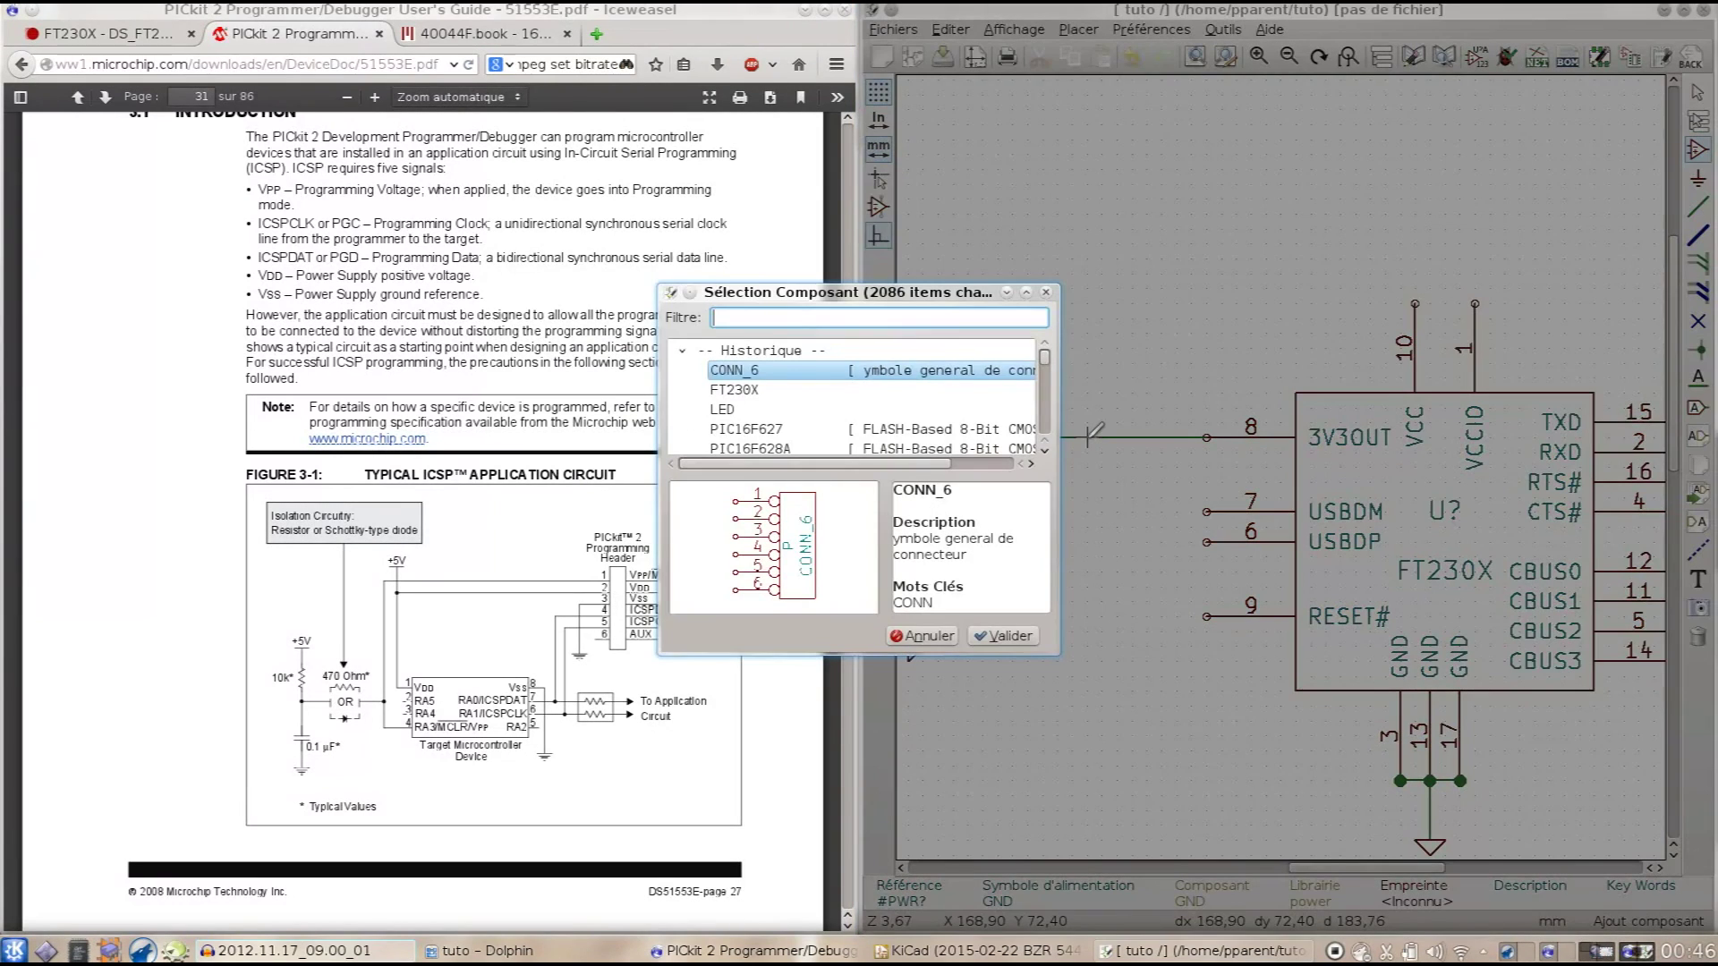
left_click(921, 636)
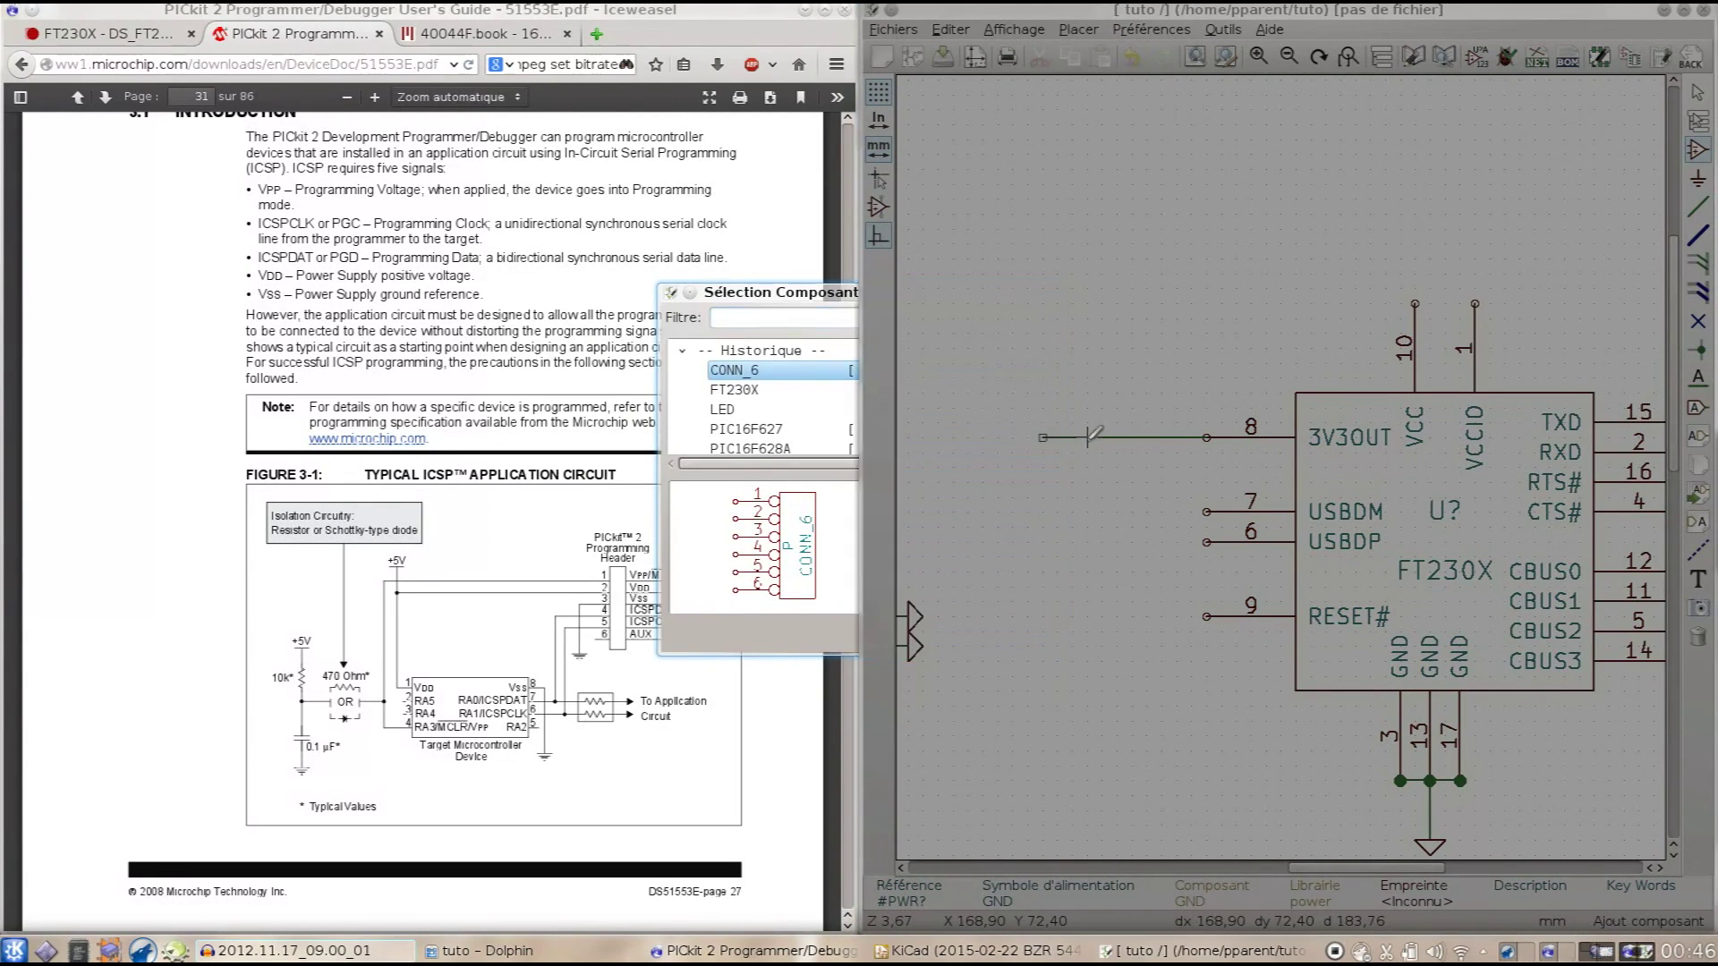
Step: Label the wire on the FT230X's 3V3OUT pin 8 as PIC_VDD
left_click(1697, 377)
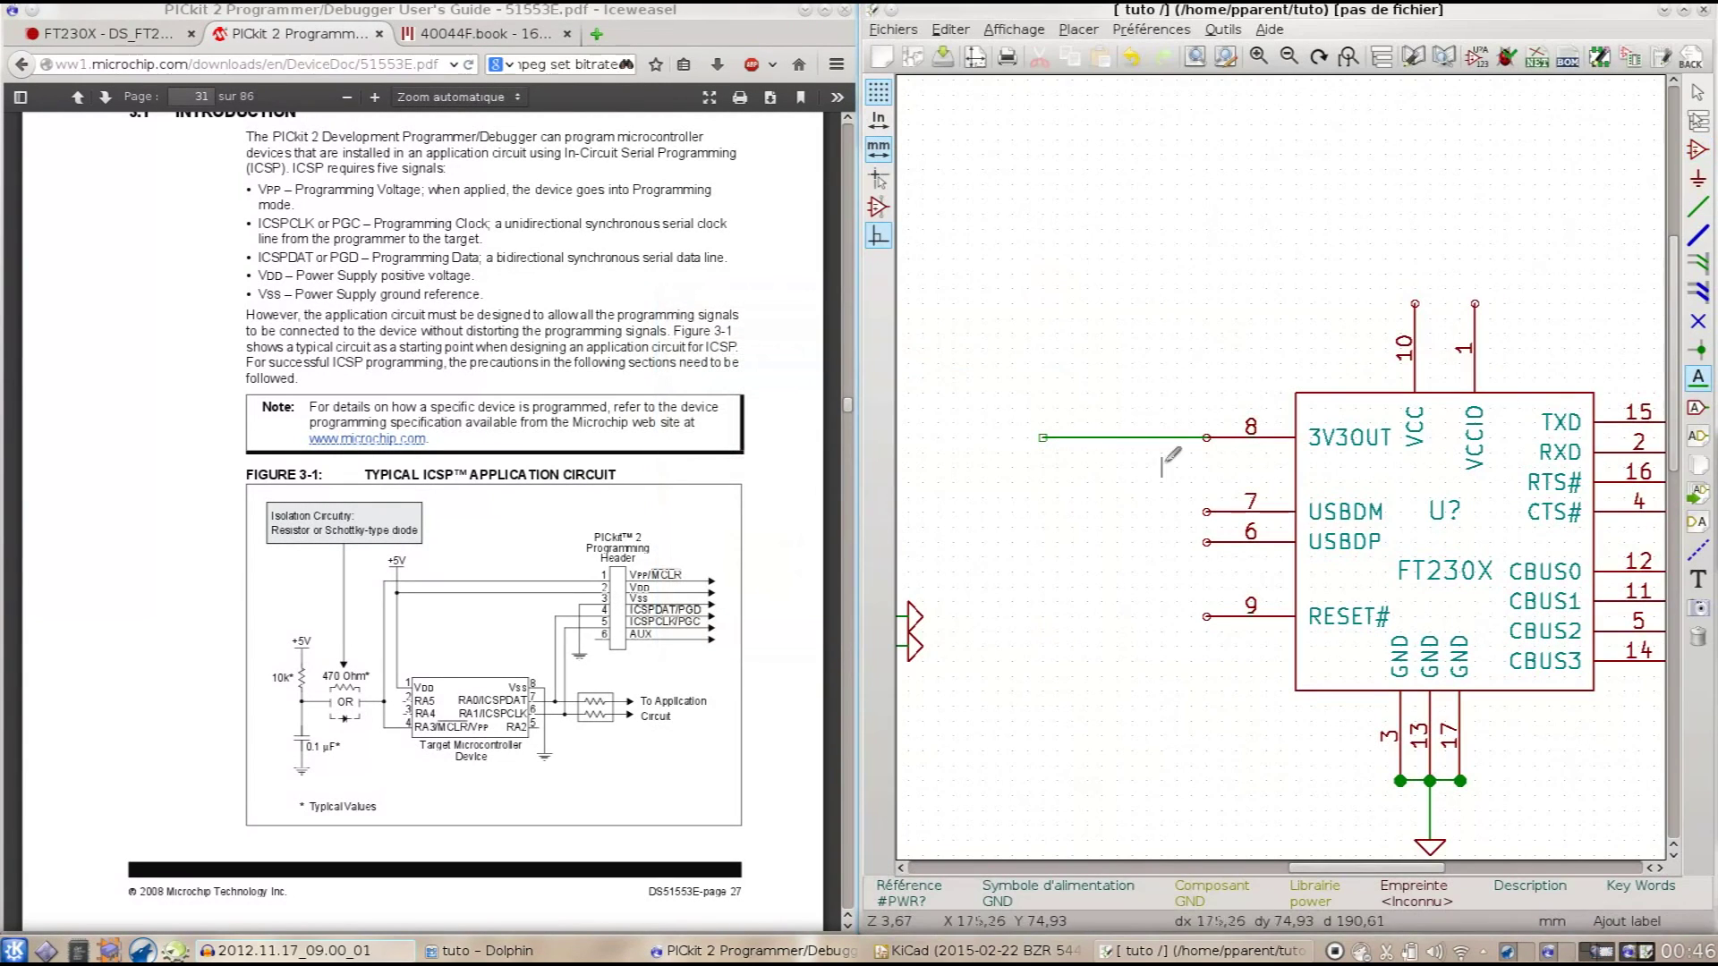
left_click(1079, 438)
type("PIC_")
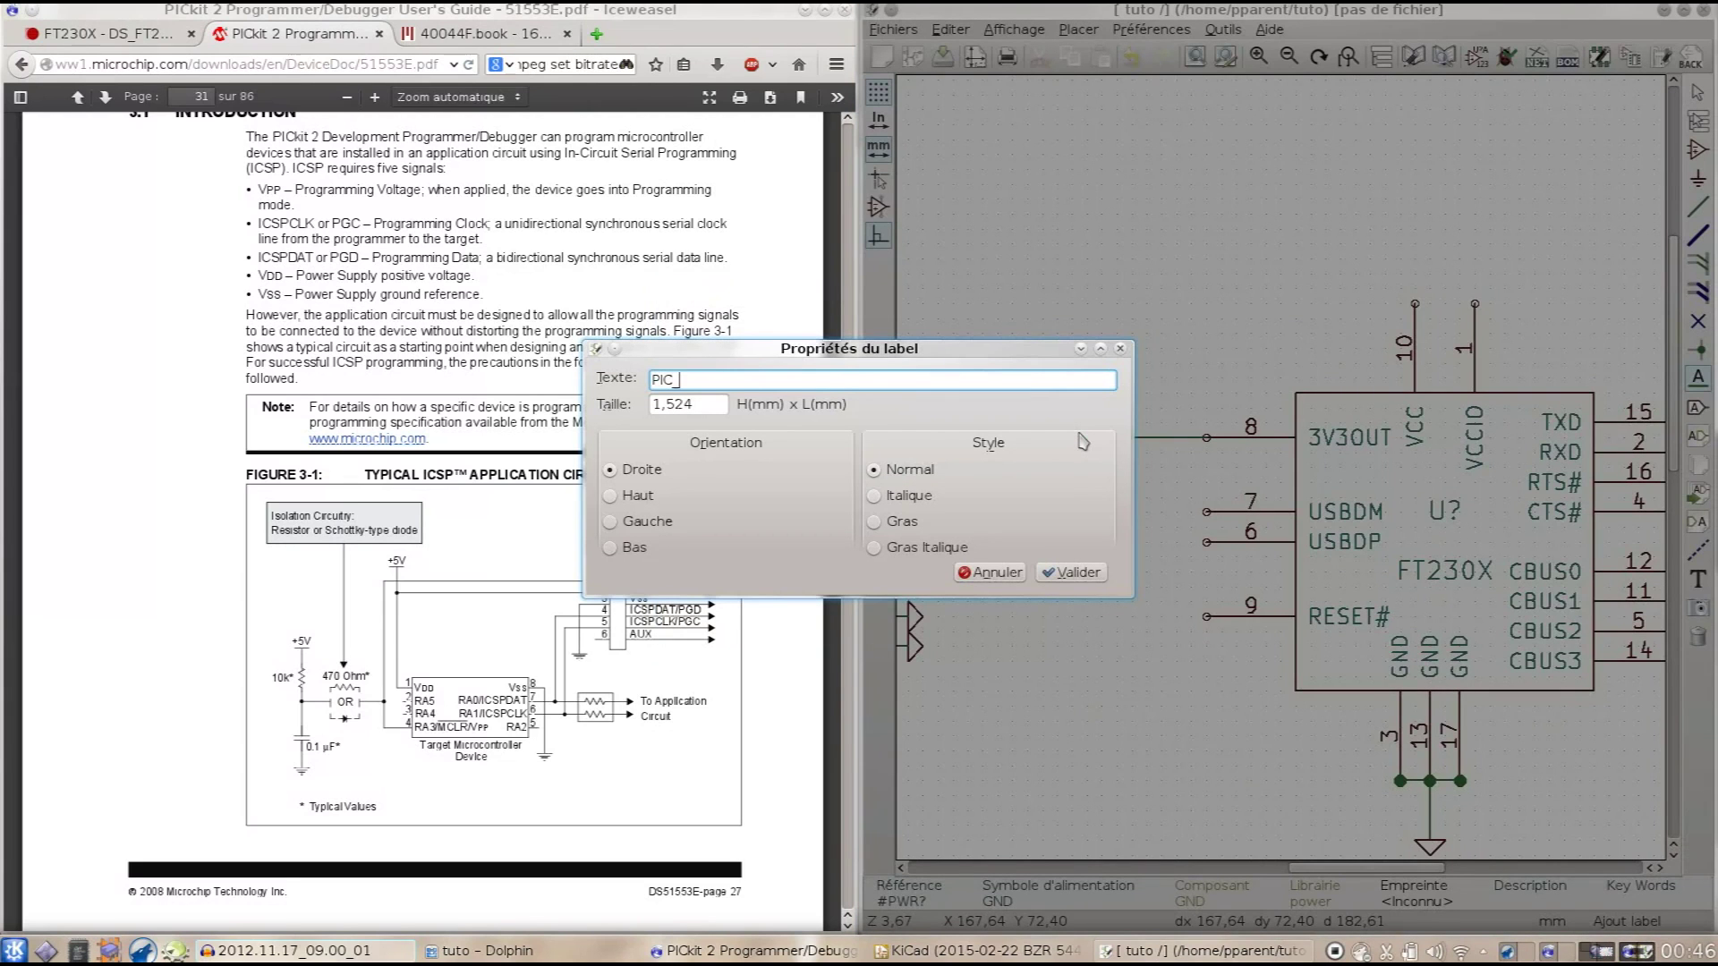
type("VDD")
key("Return")
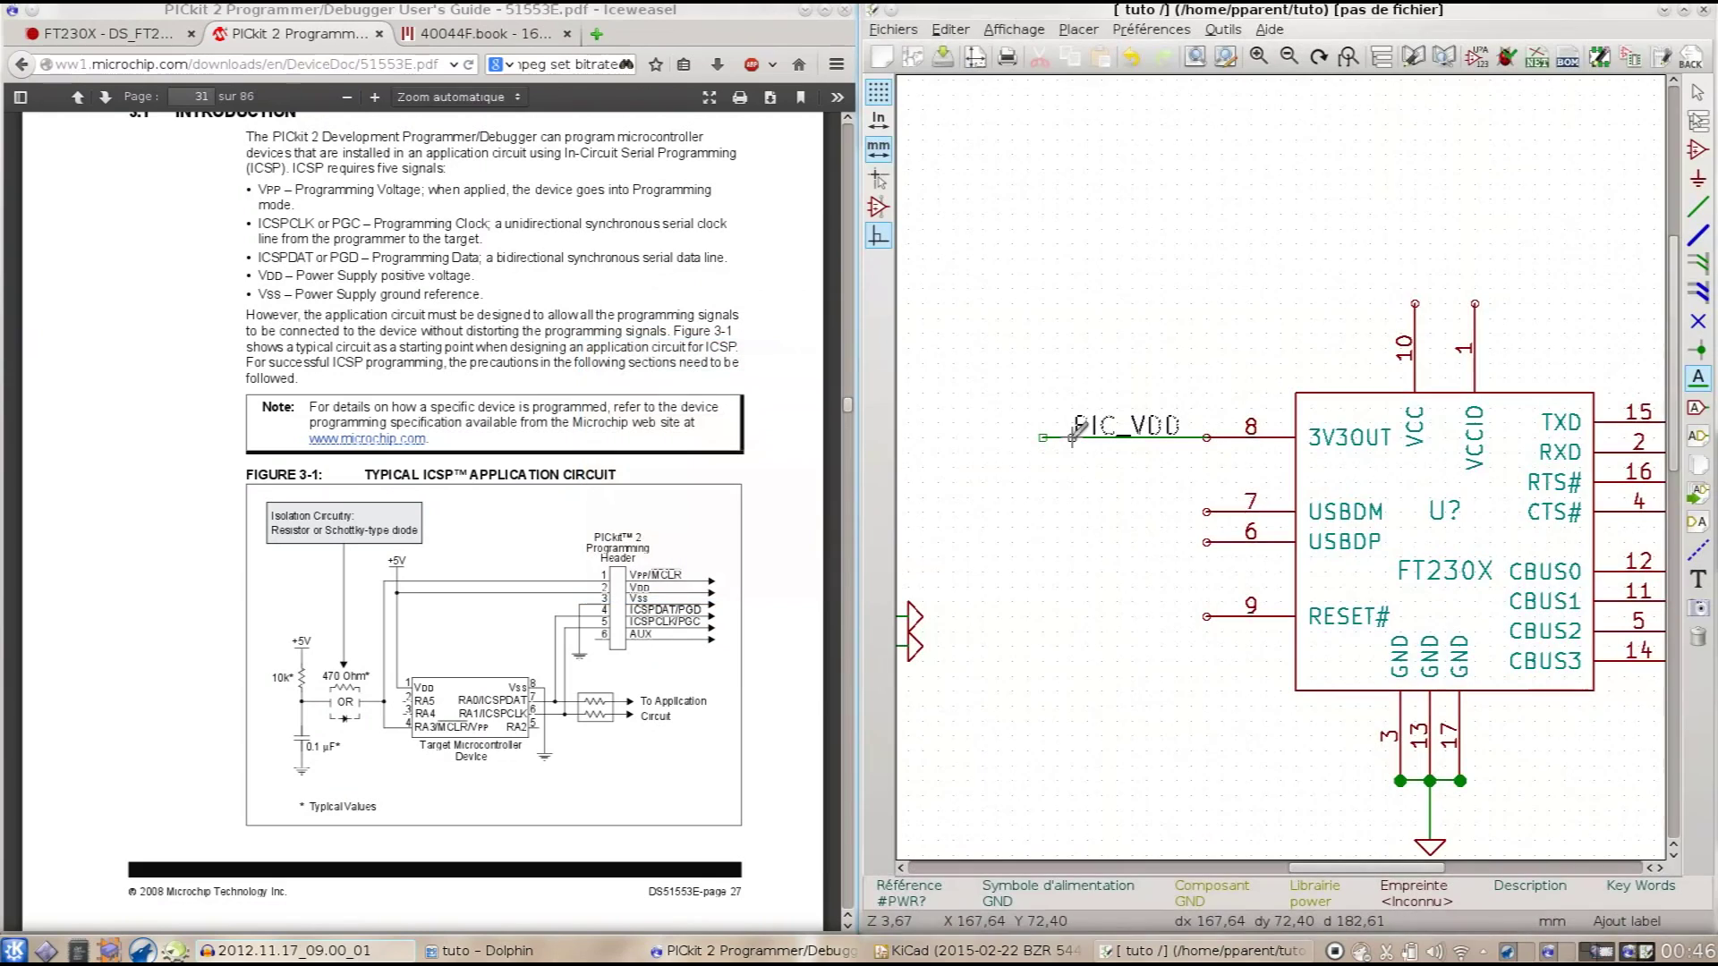
Step: Place a vertical resistor R below the MCLR wire from CONN_6 pin 1, left of the PIC_VDD wire near pin 14
scroll(1096, 438, "down", 1)
left_click(1286, 466)
scroll(1286, 461, "down", 1)
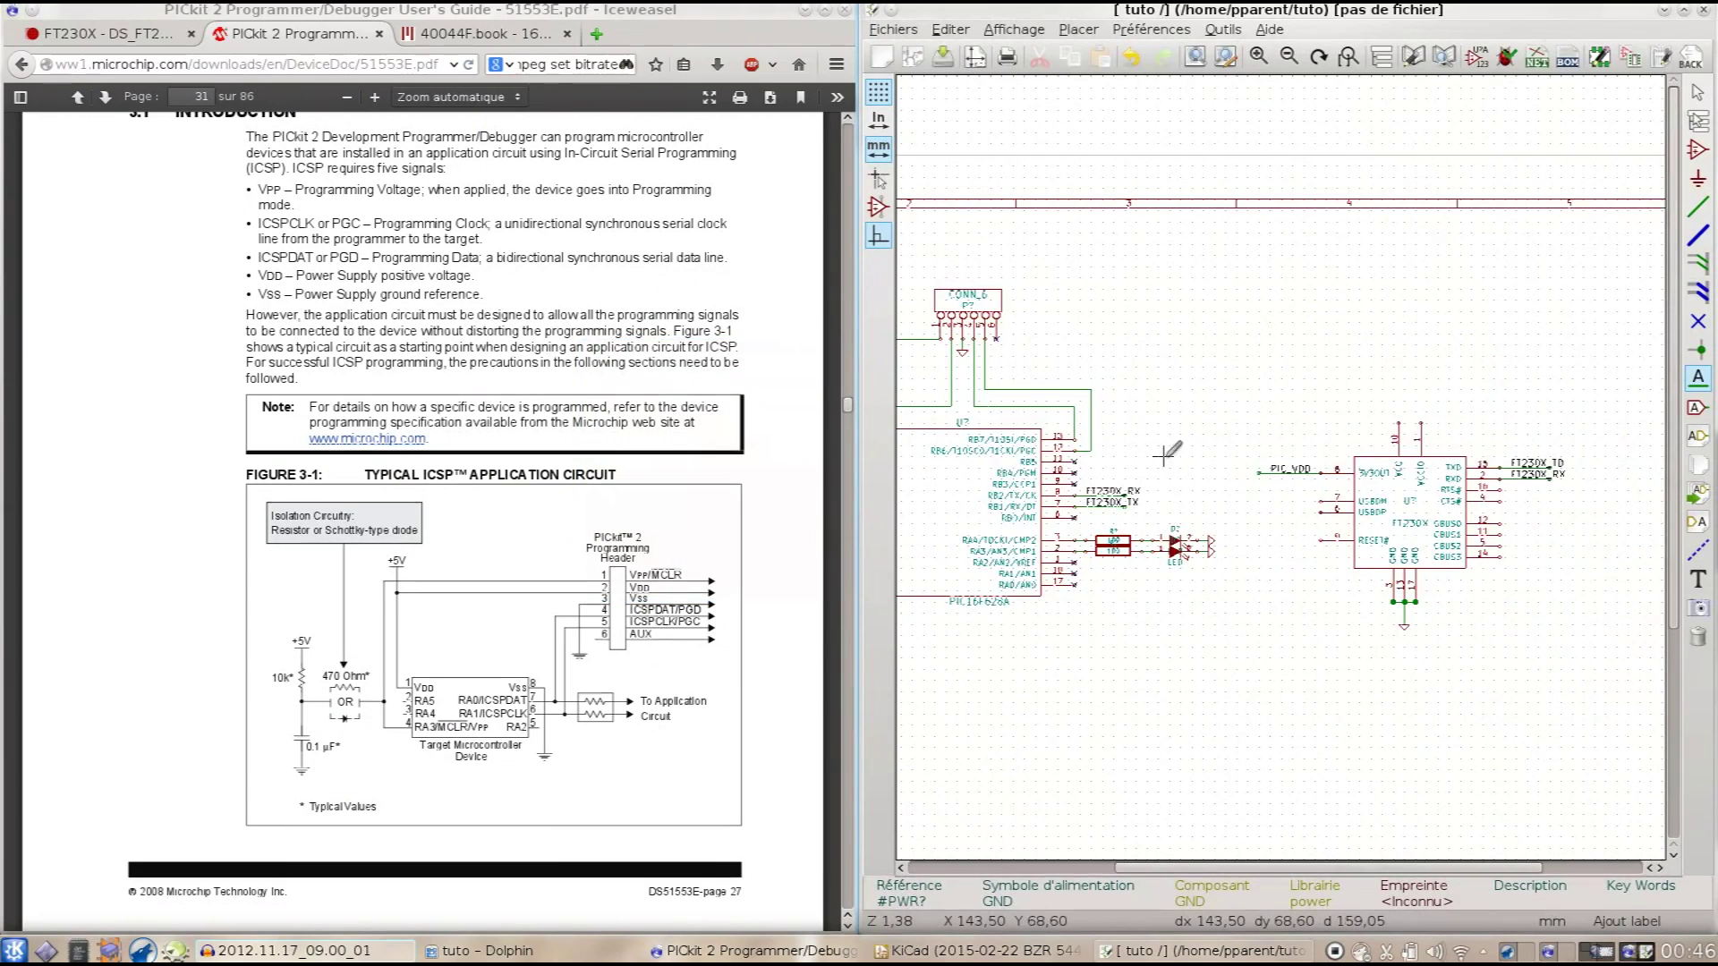
scroll(1168, 454, "down", 2)
scroll(1077, 458, "up", 2)
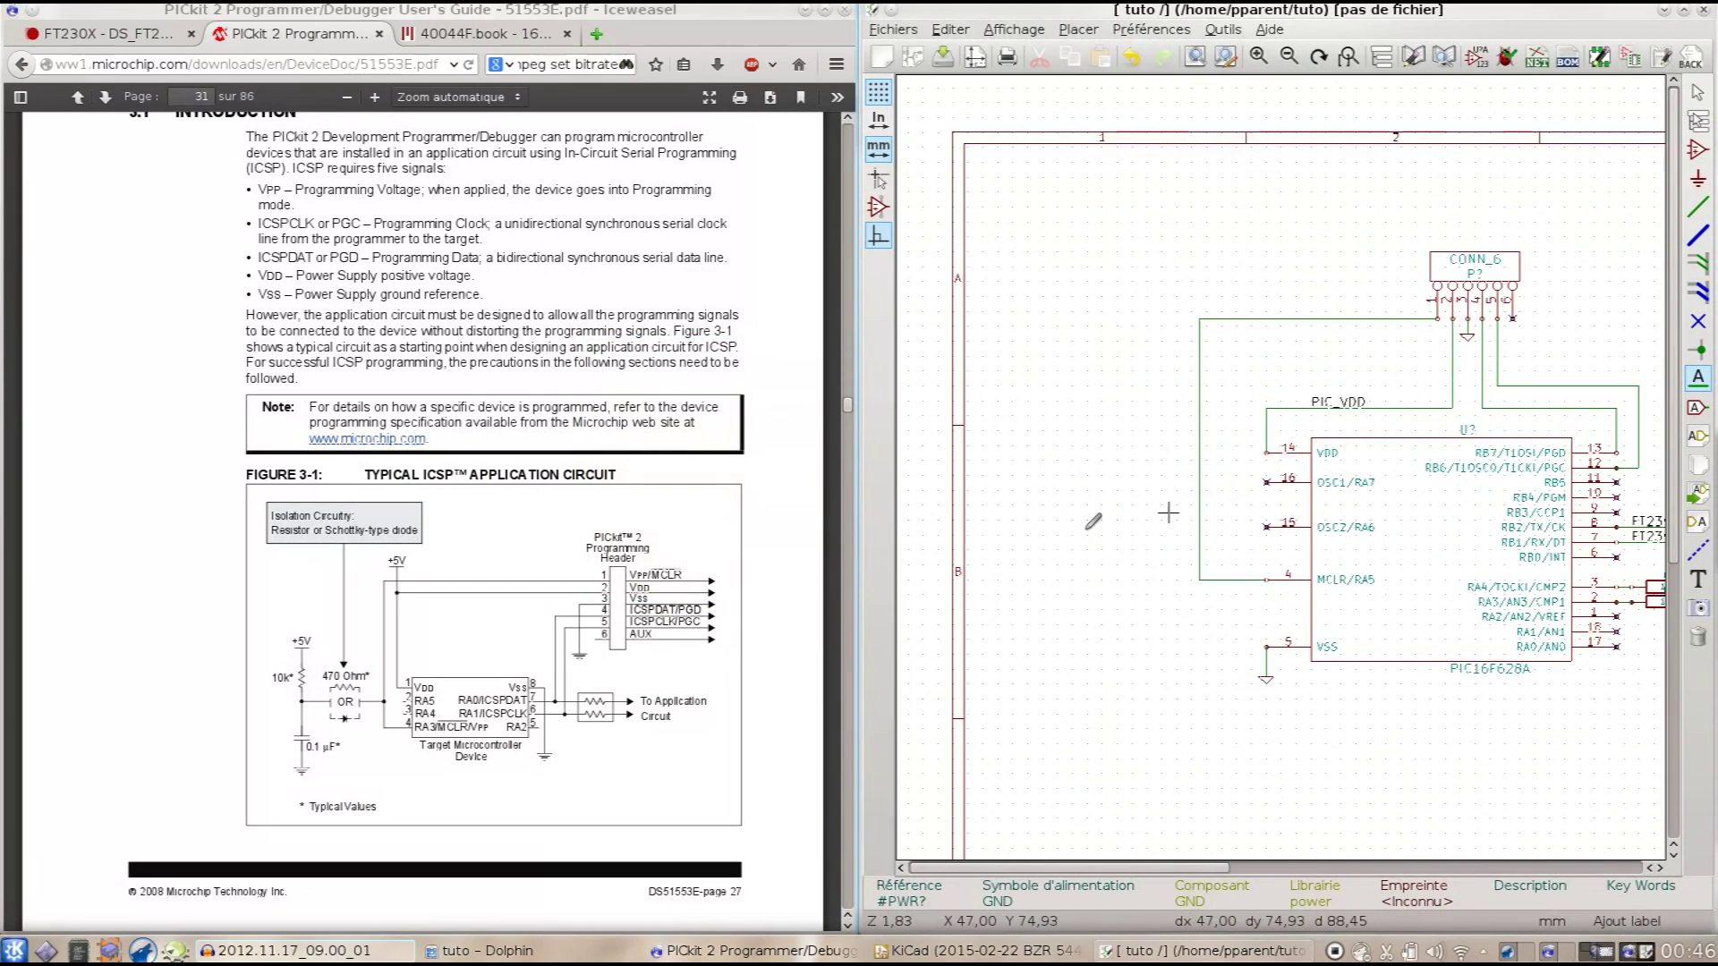
scroll(1392, 385, "up", 1)
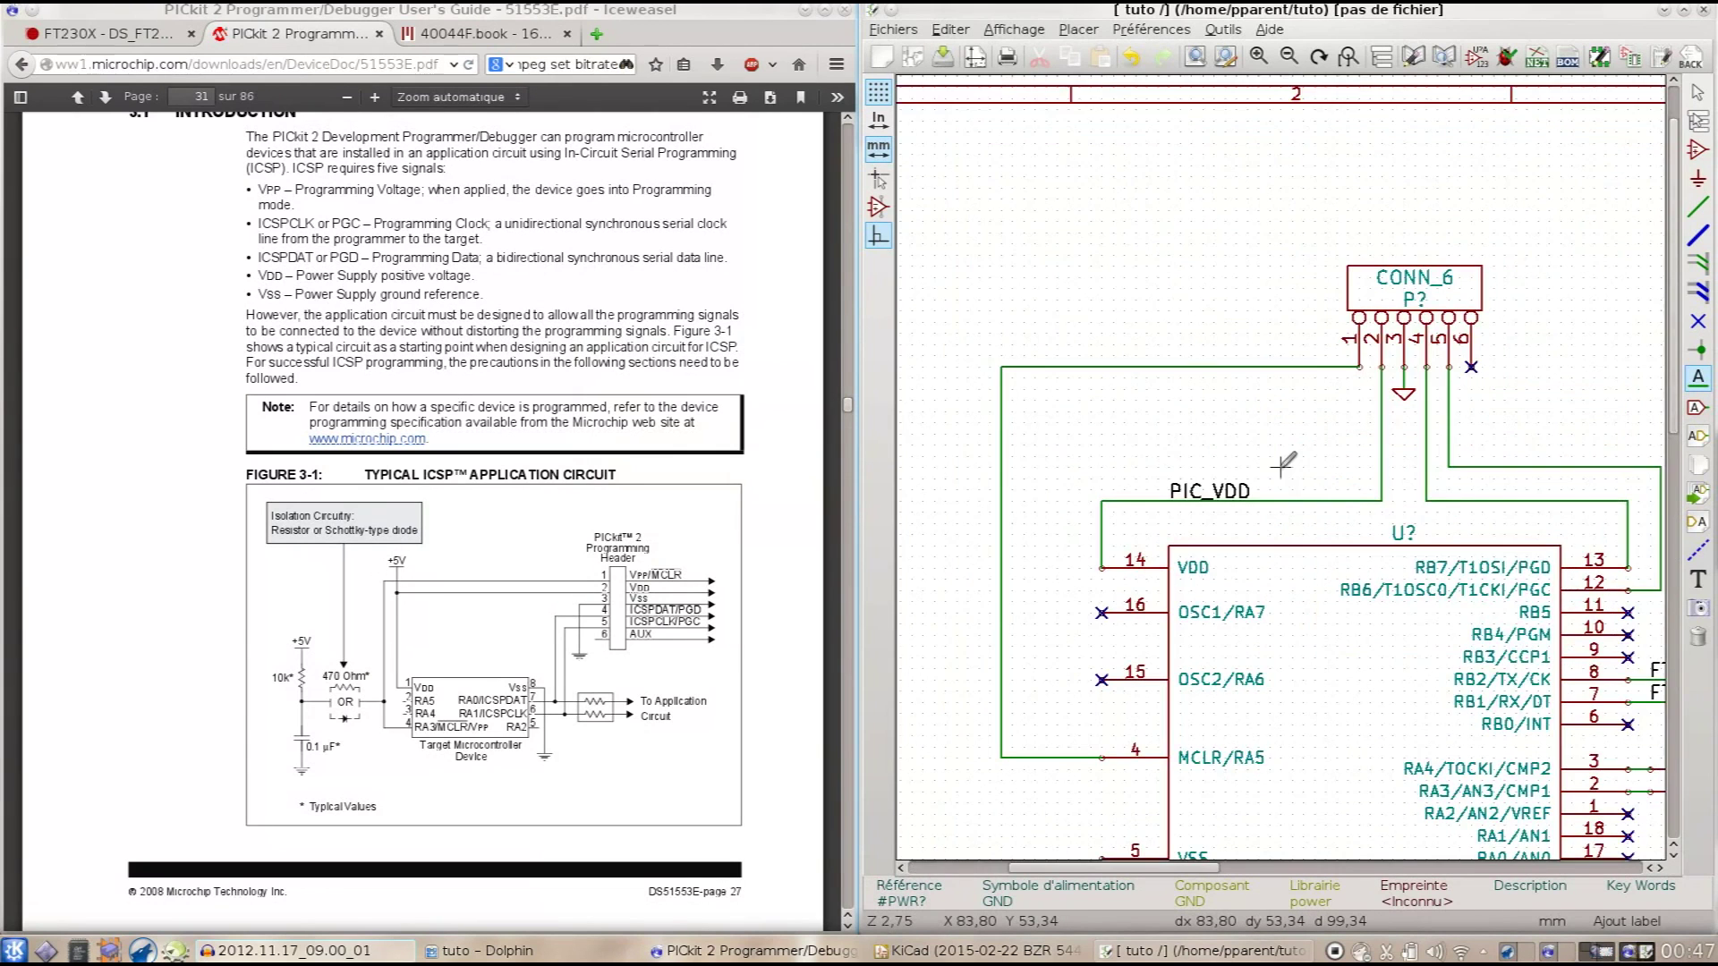
scroll(1286, 463, "up", 1)
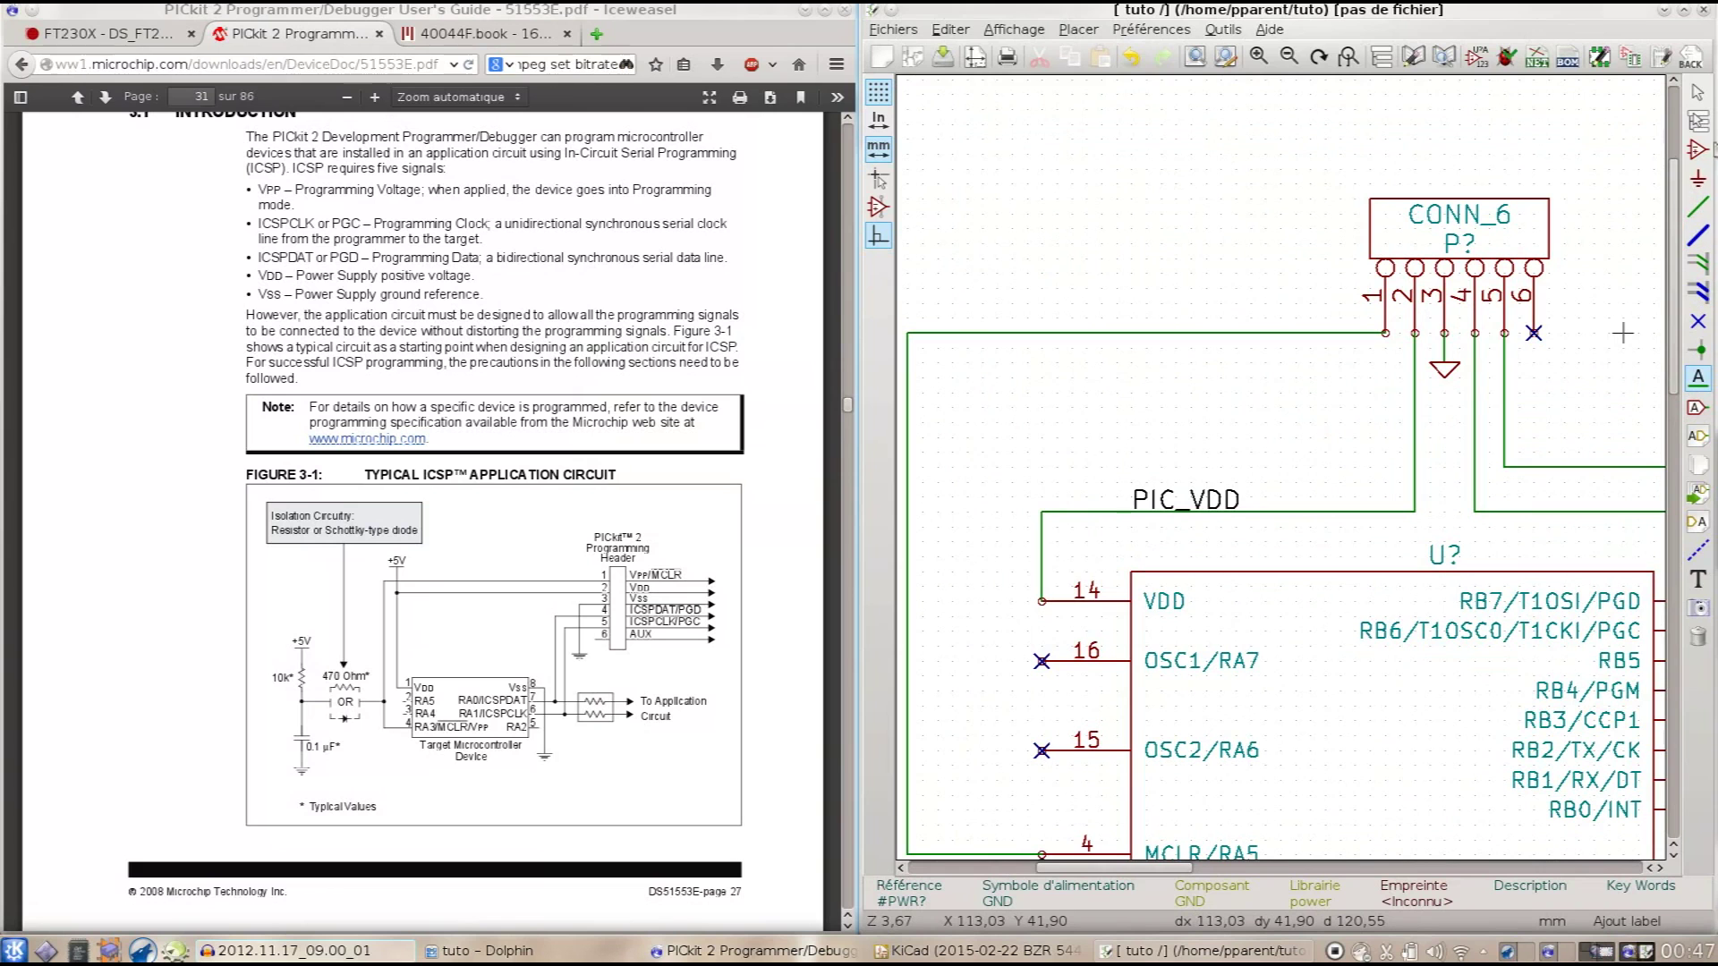
left_click(1705, 150)
left_click(995, 443)
type("R")
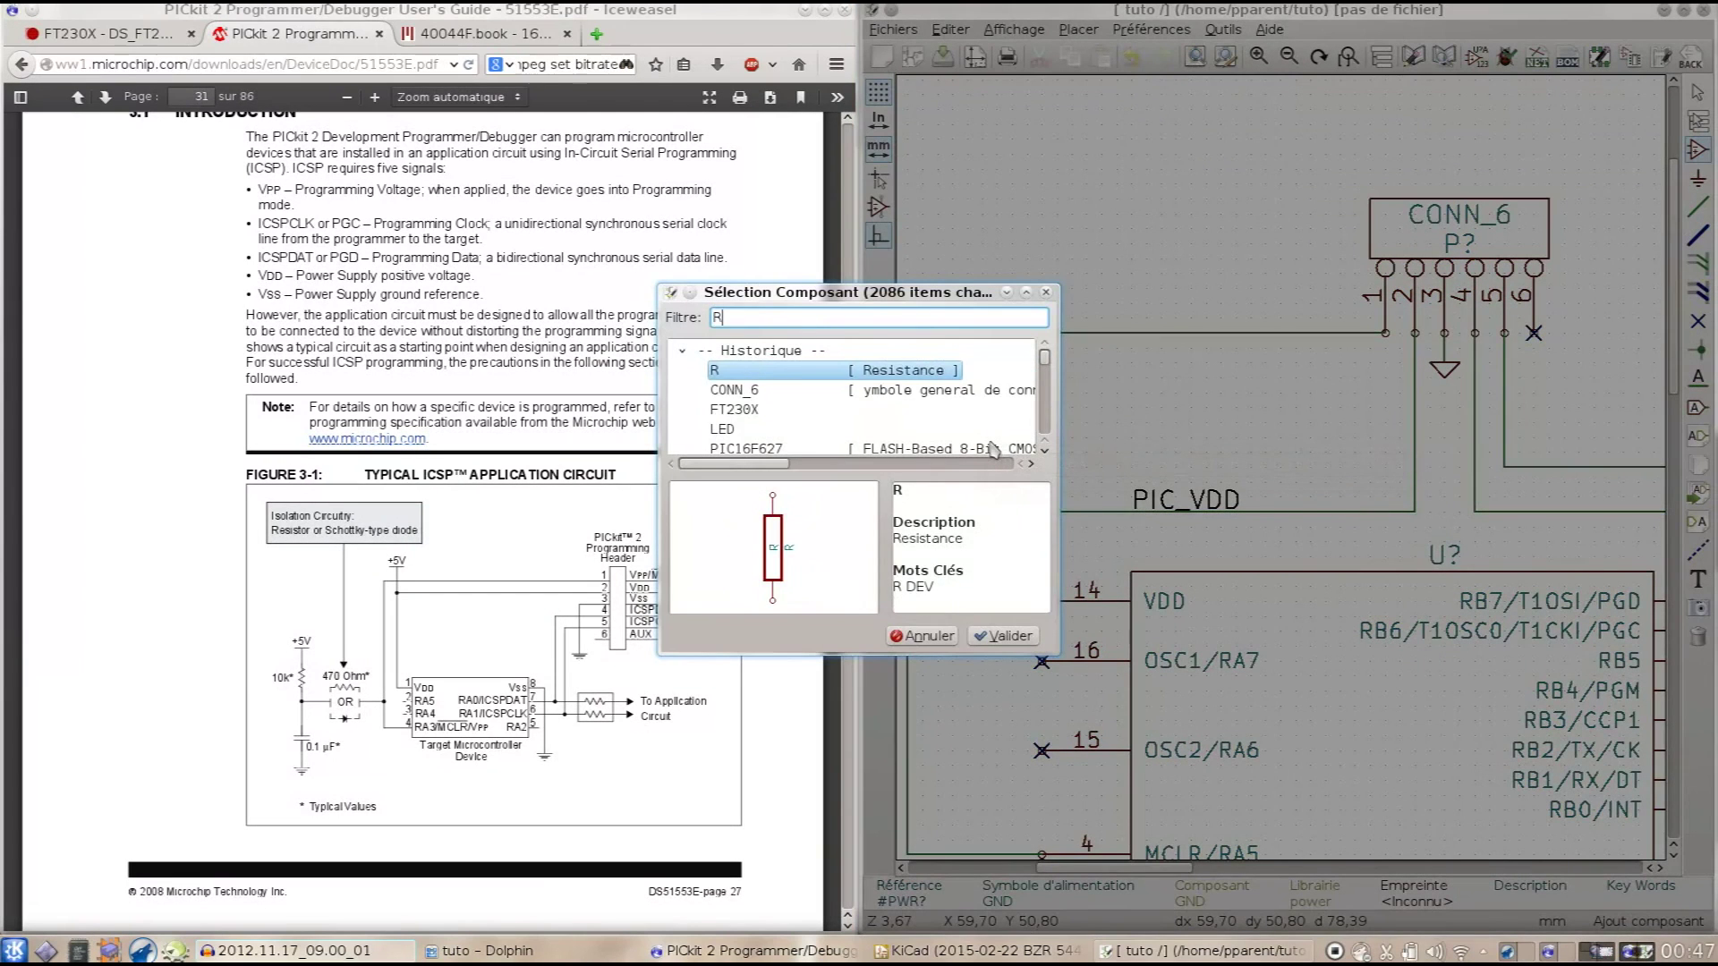
key("Return")
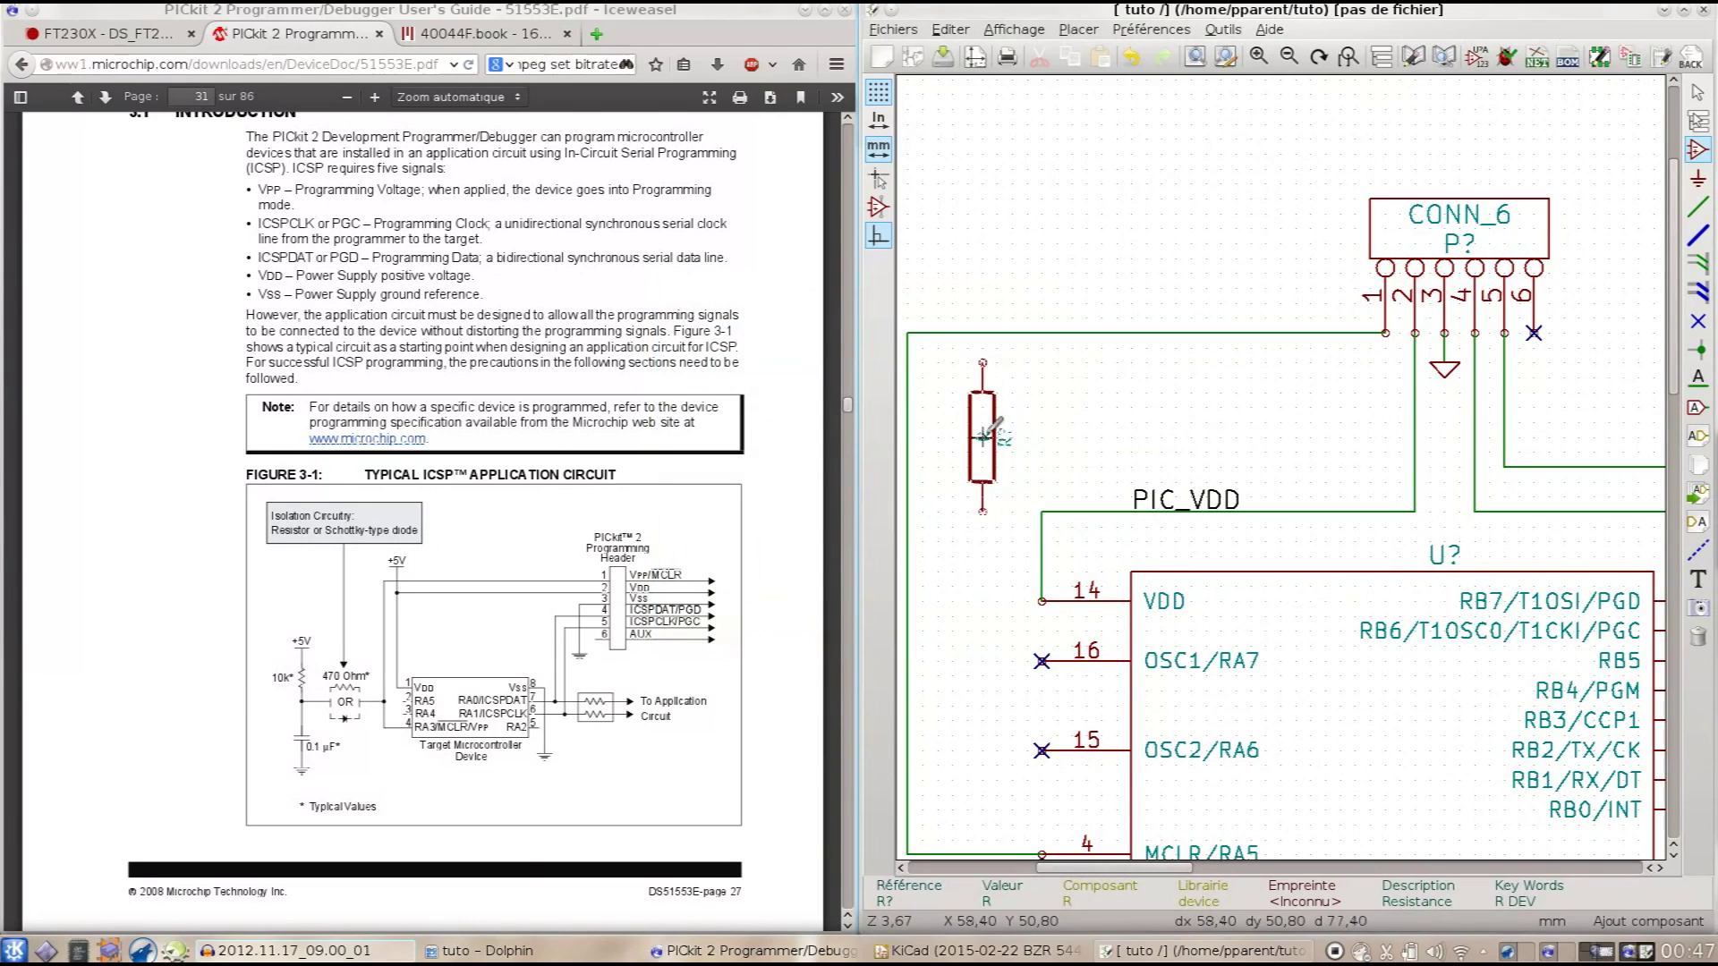
left_click(983, 437)
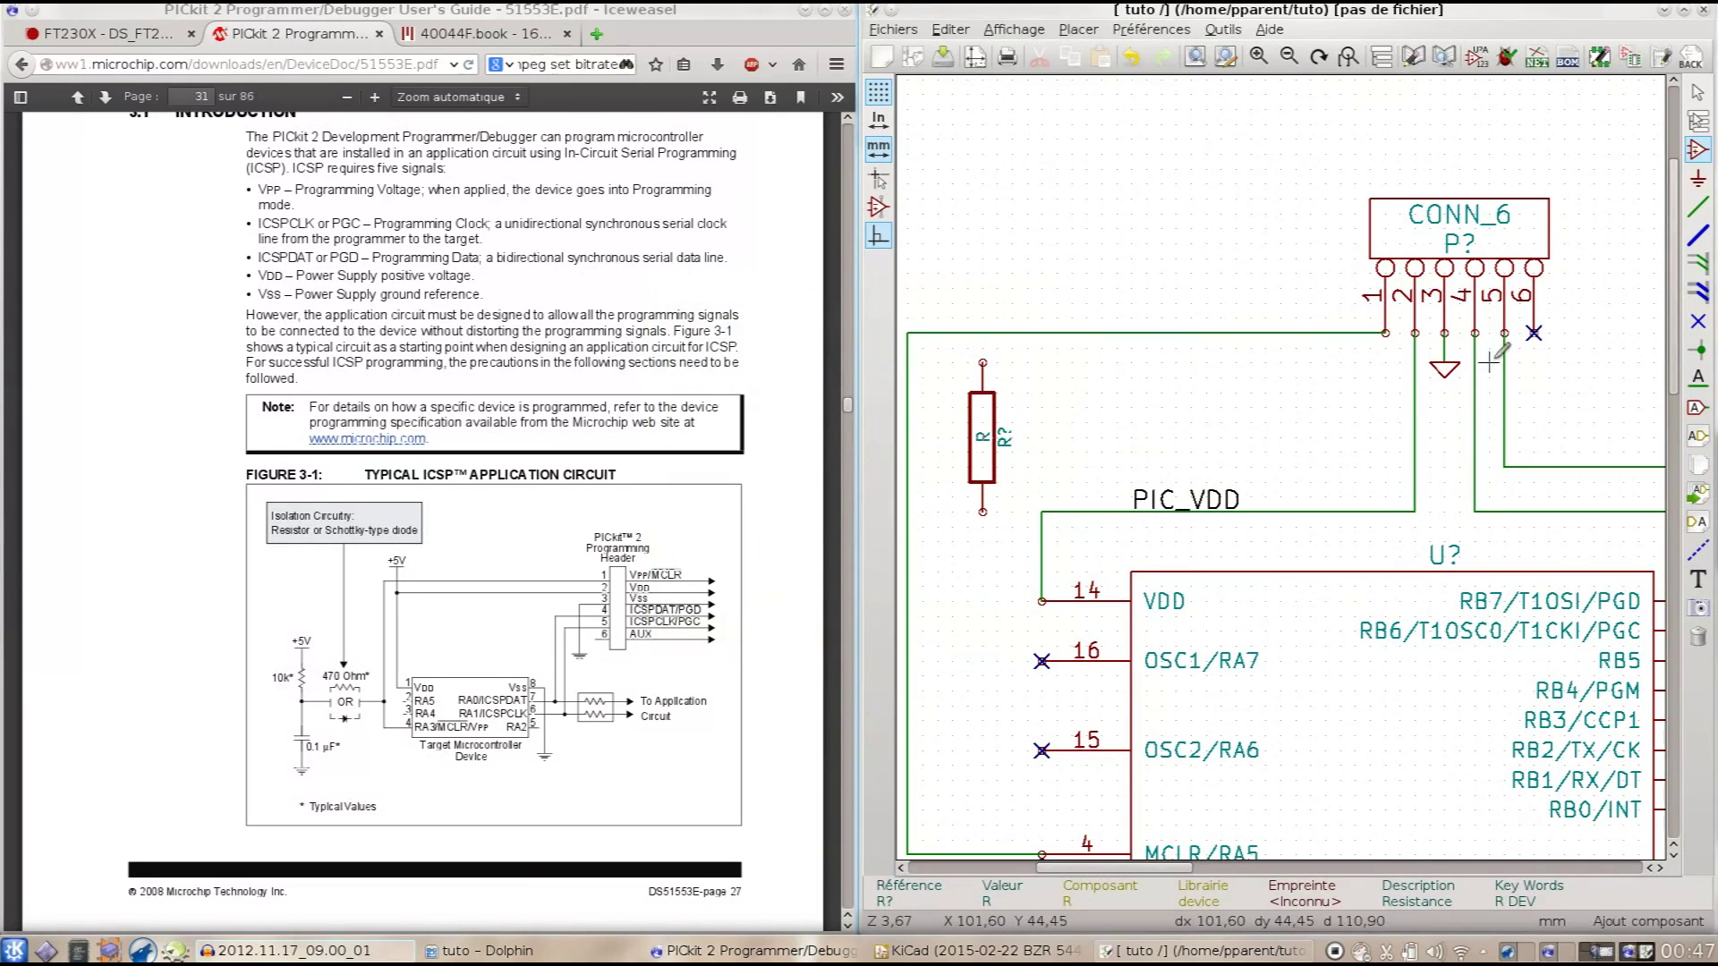
Step: Wire the new resistor's upper end to the MCLR wire and its lower end to the PIC_VDD wire's corner
left_click(1697, 207)
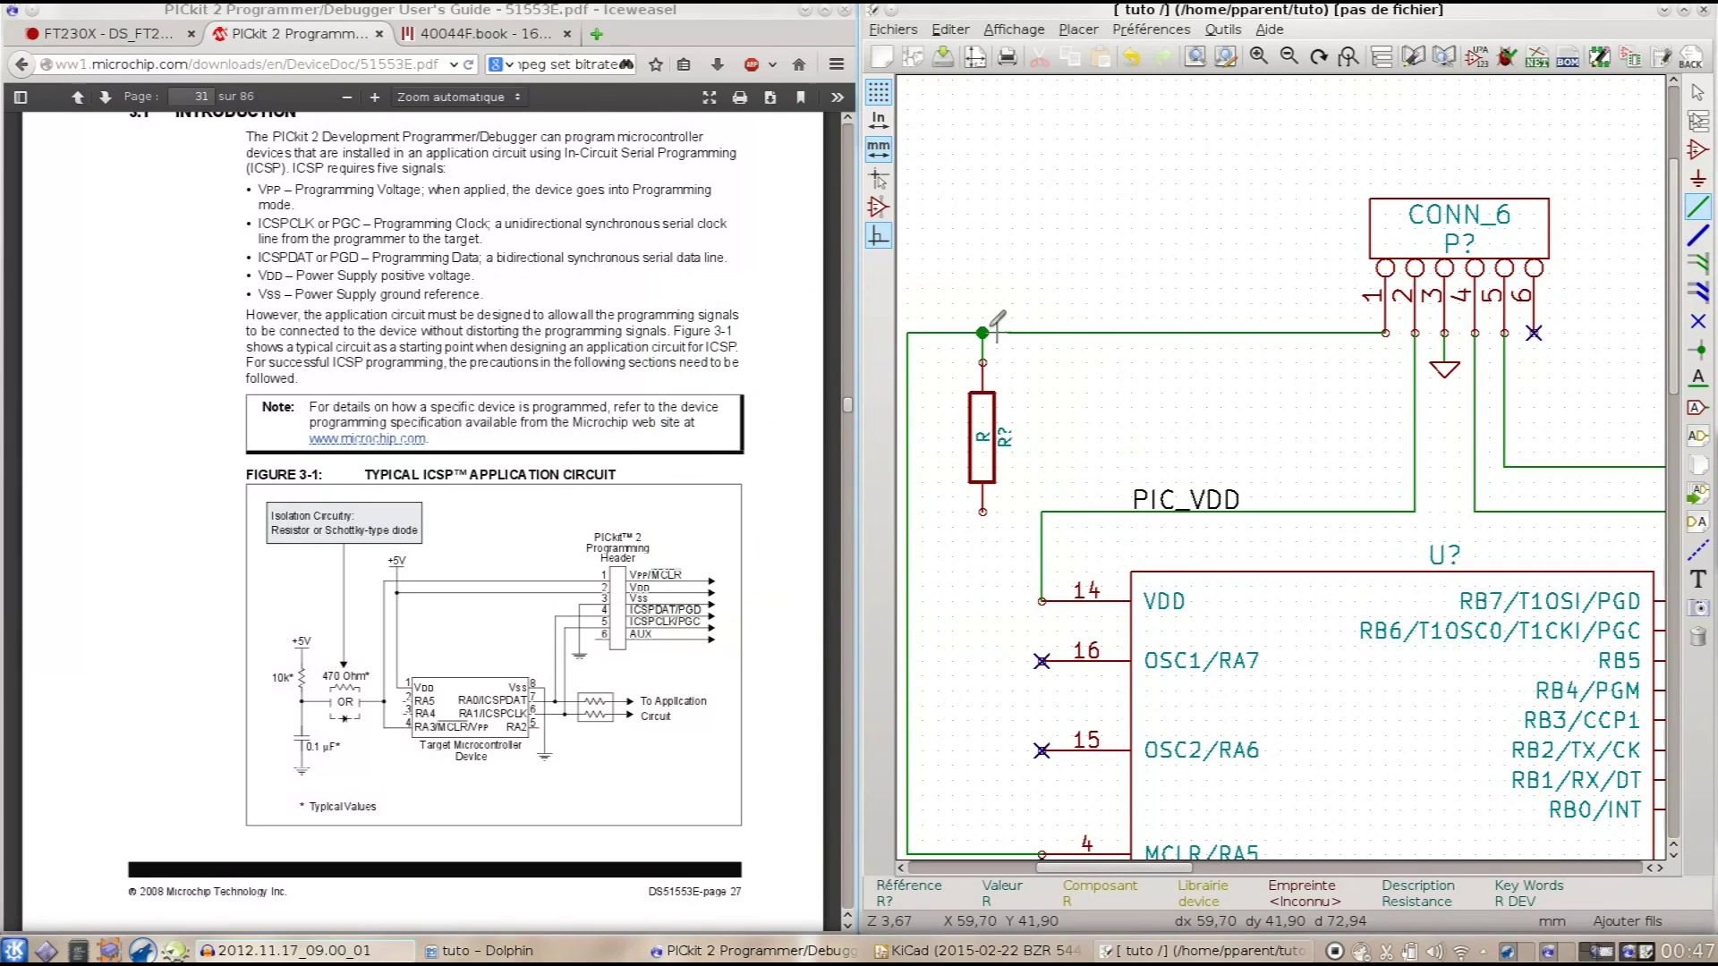
left_click(983, 332)
left_click(996, 512)
left_click(1041, 512)
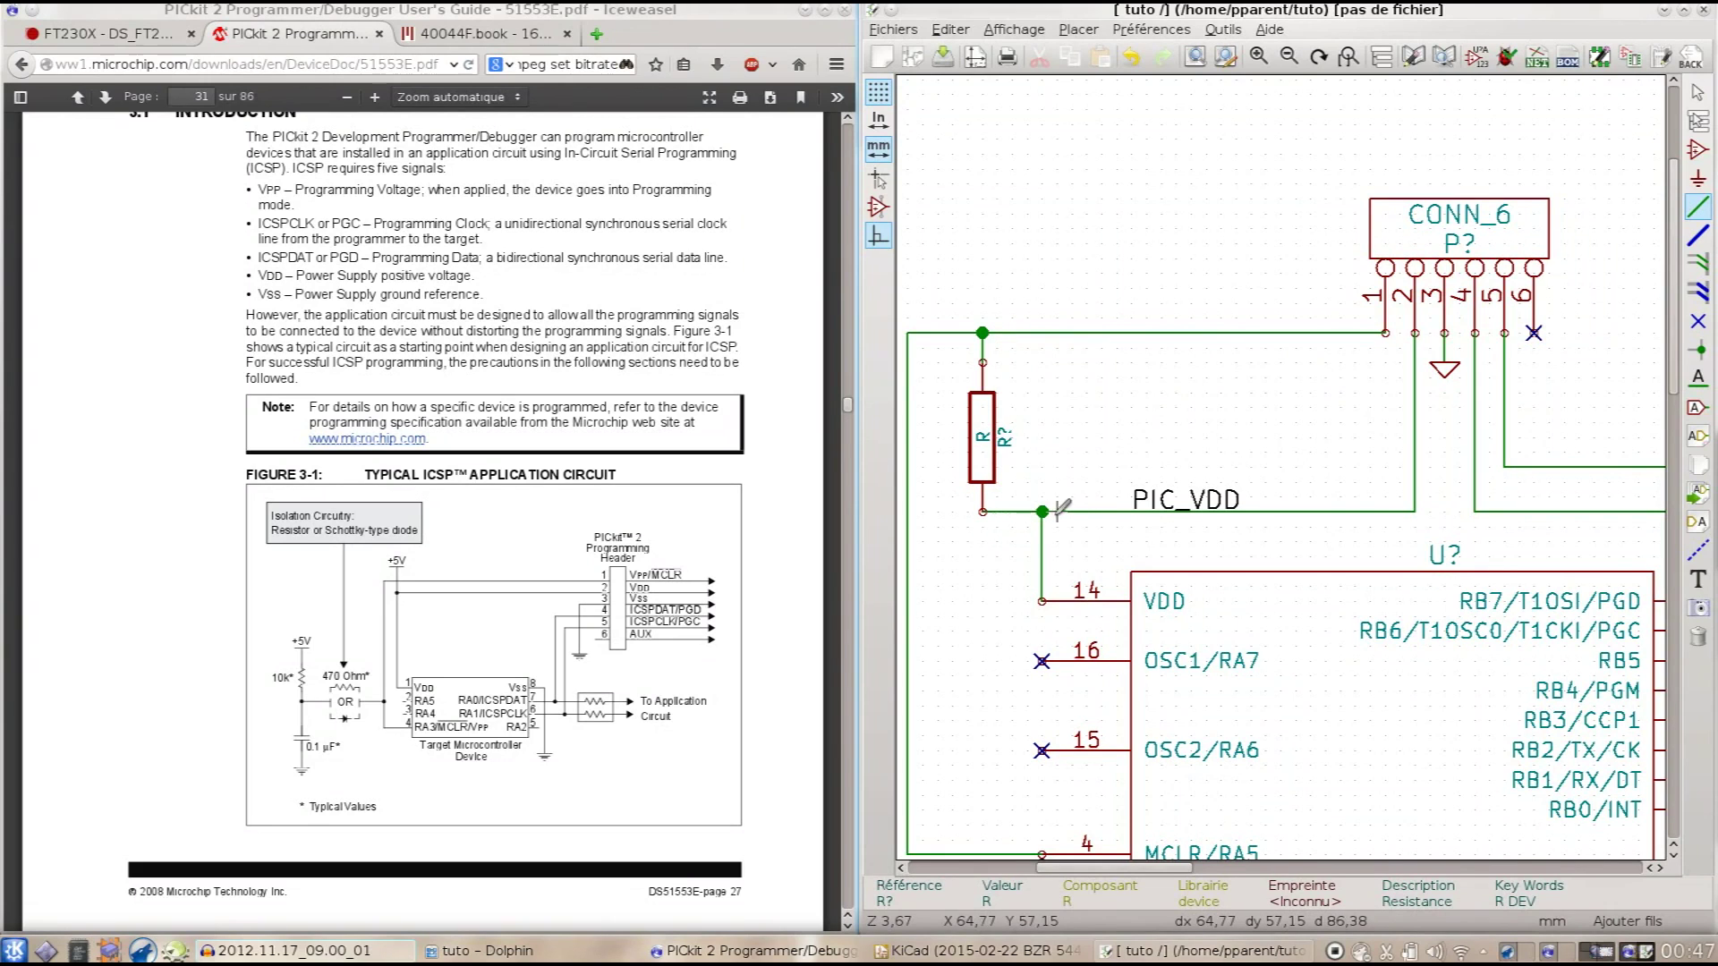
key("Escape")
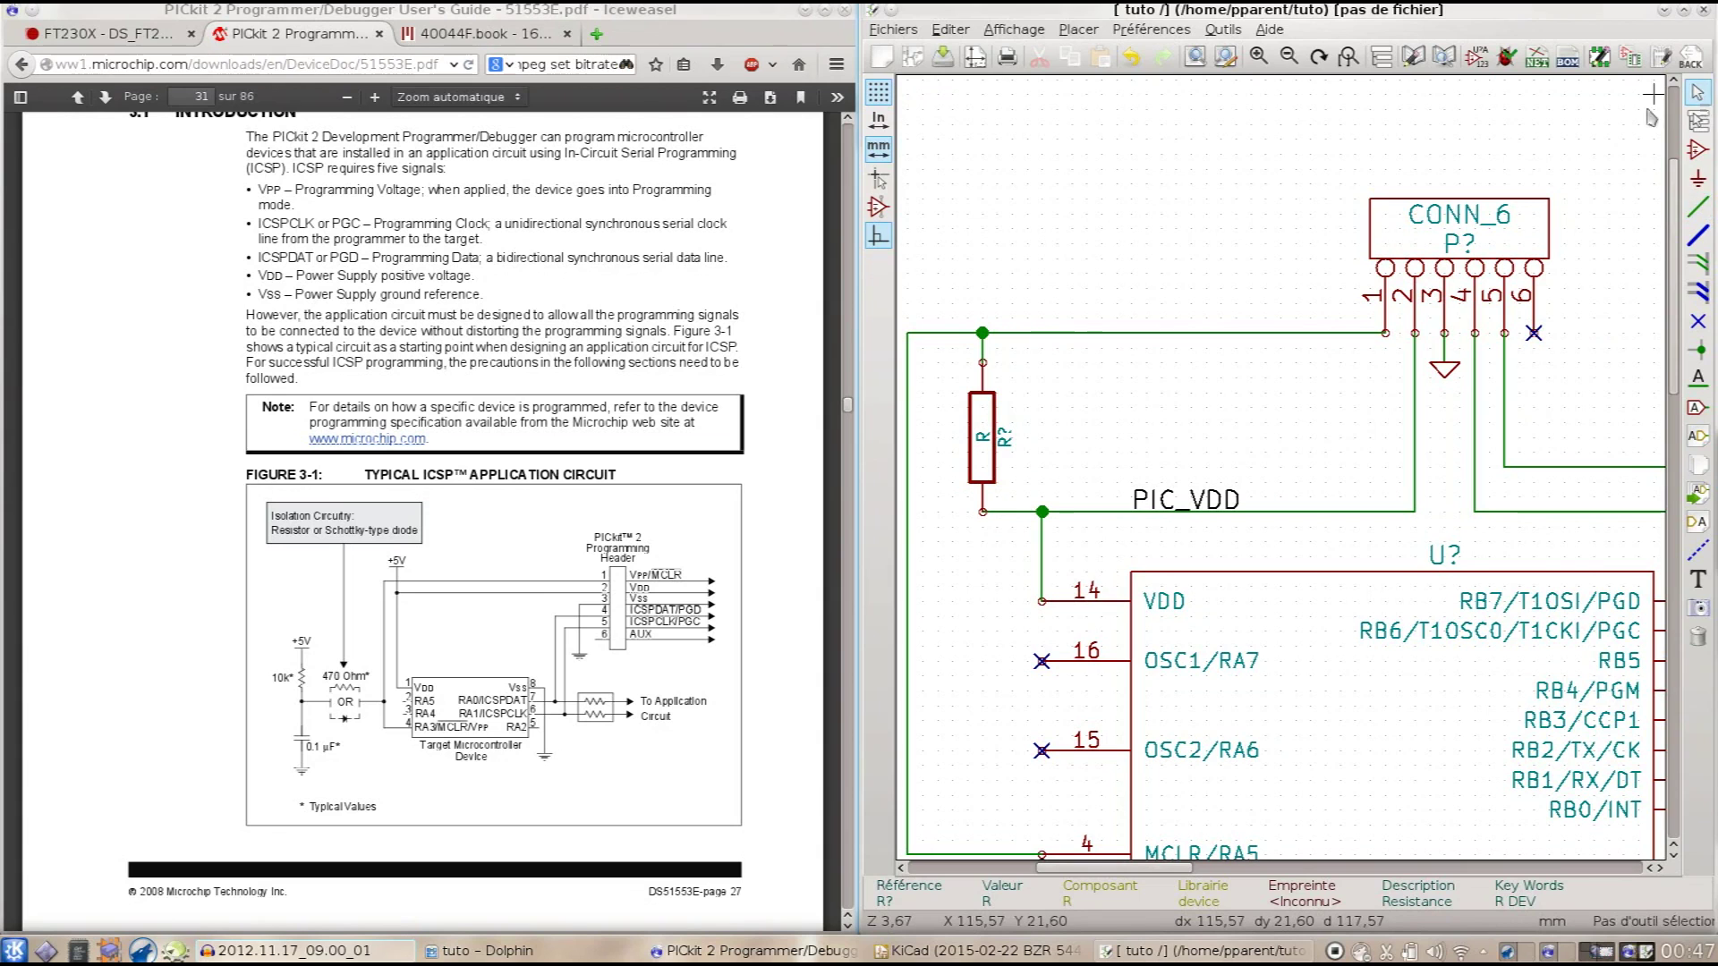
Step: Set the value of the resistor between the MCLR and PIC_VDD wires to 10k
left_click(981, 435)
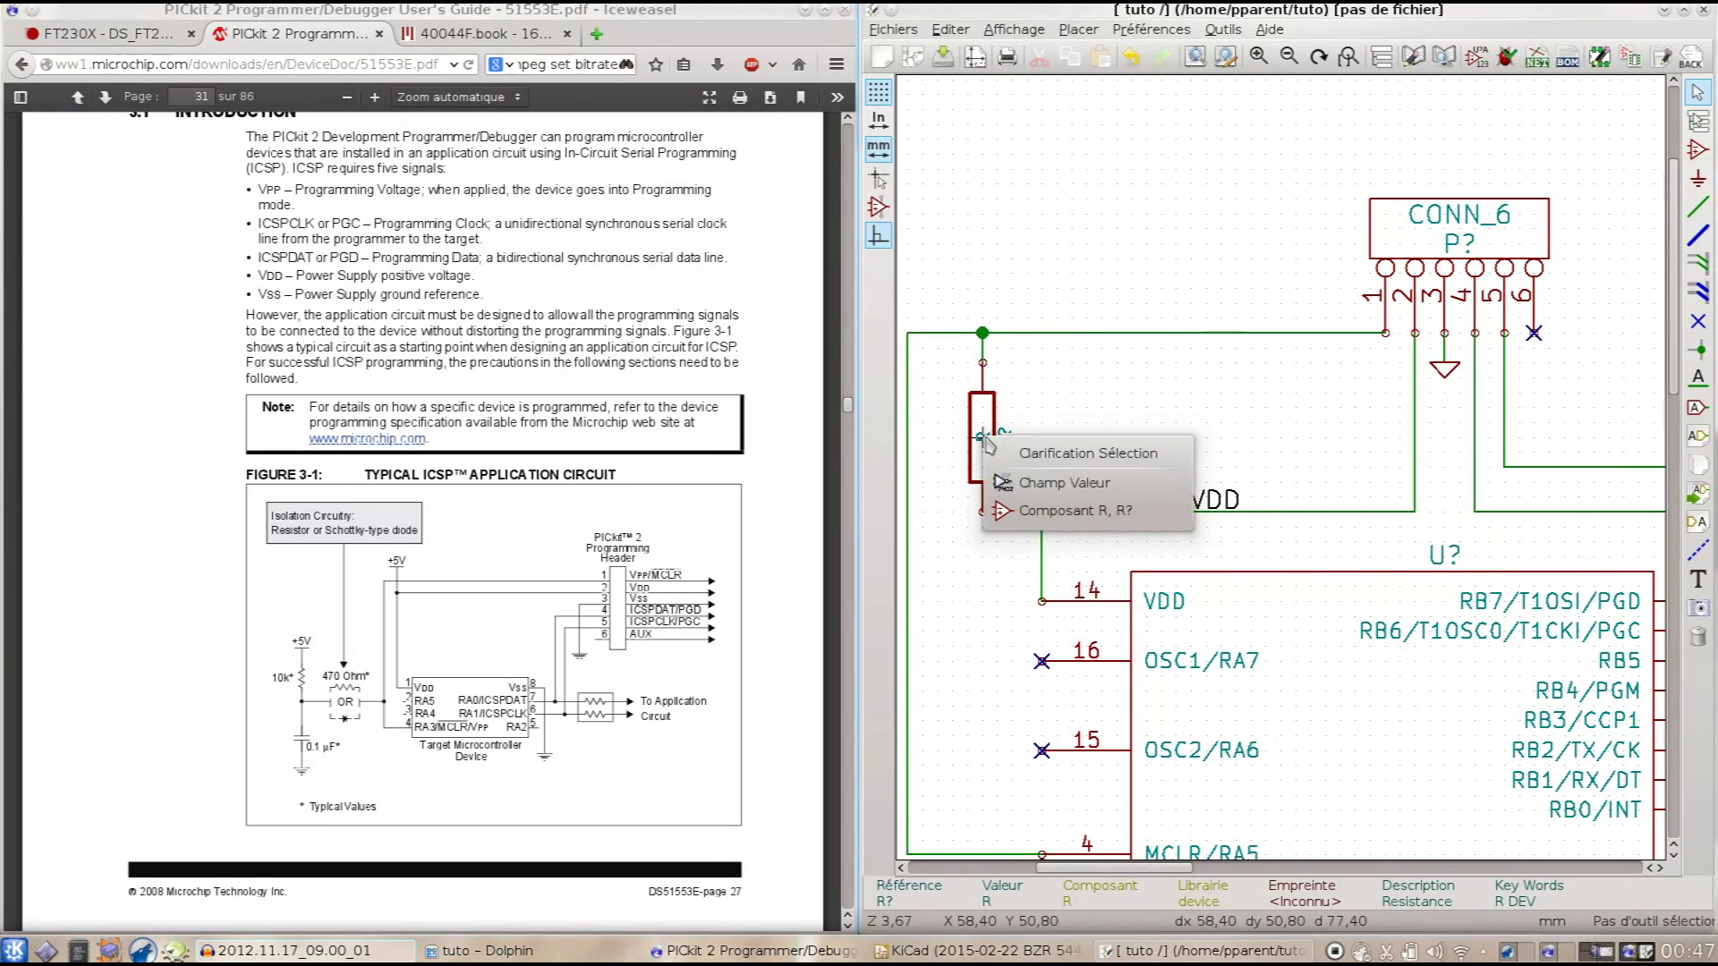
left_click(1038, 486)
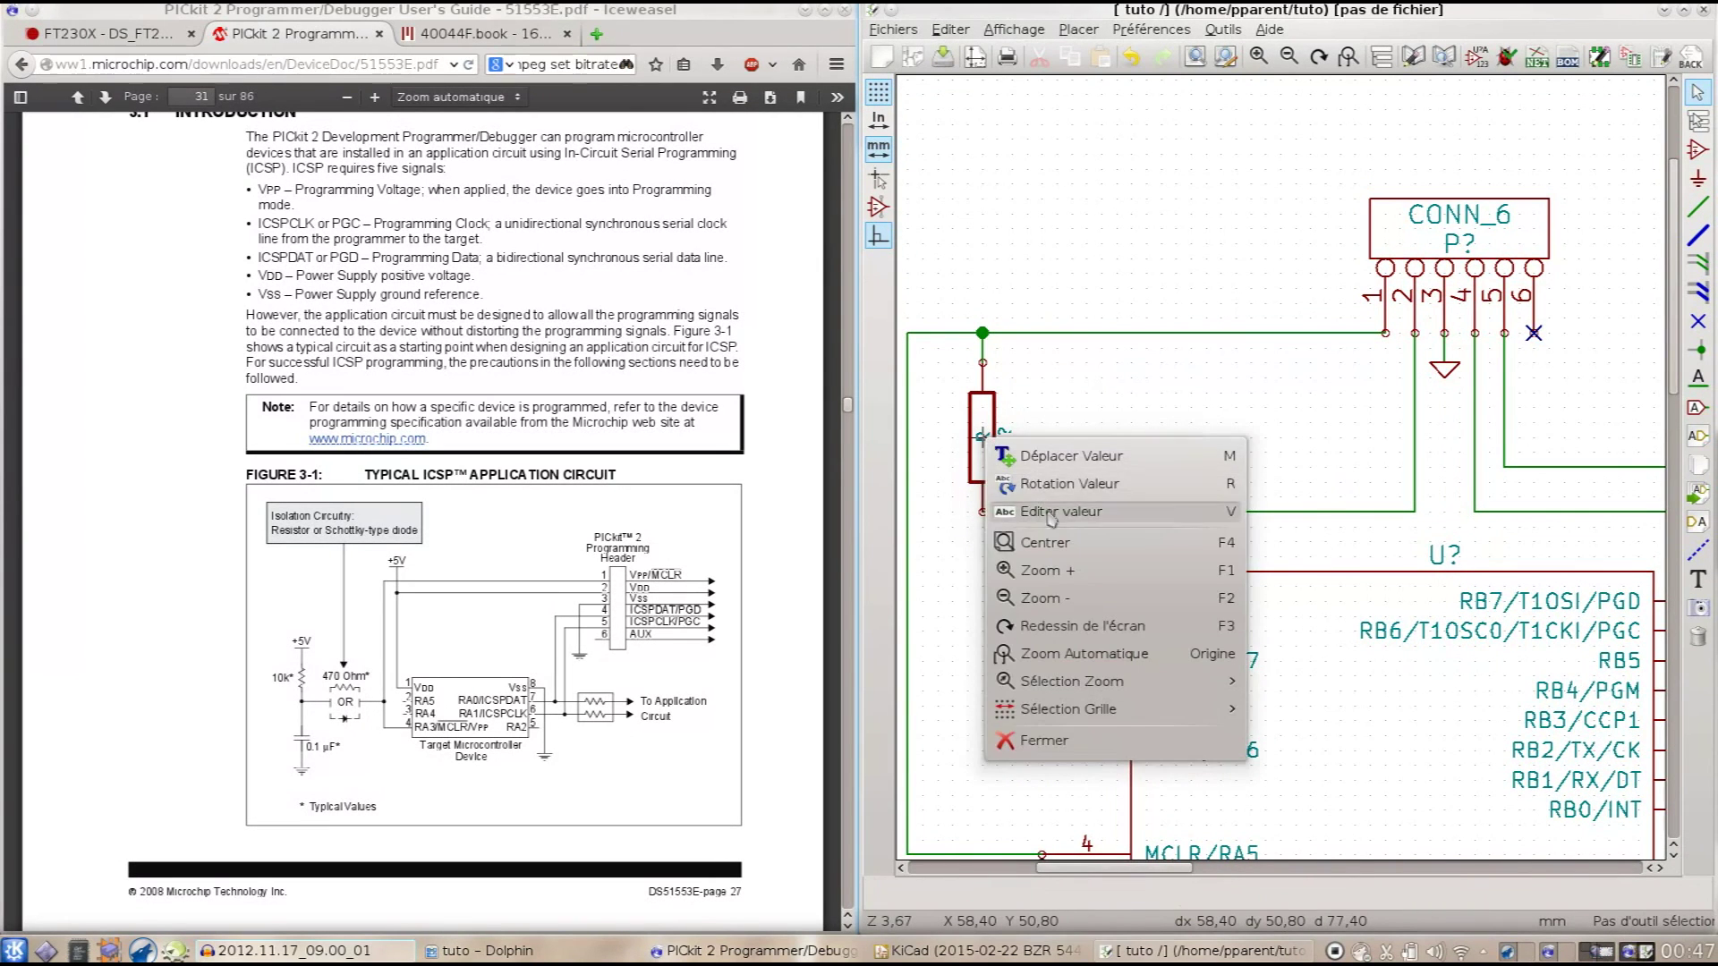
left_click(1051, 513)
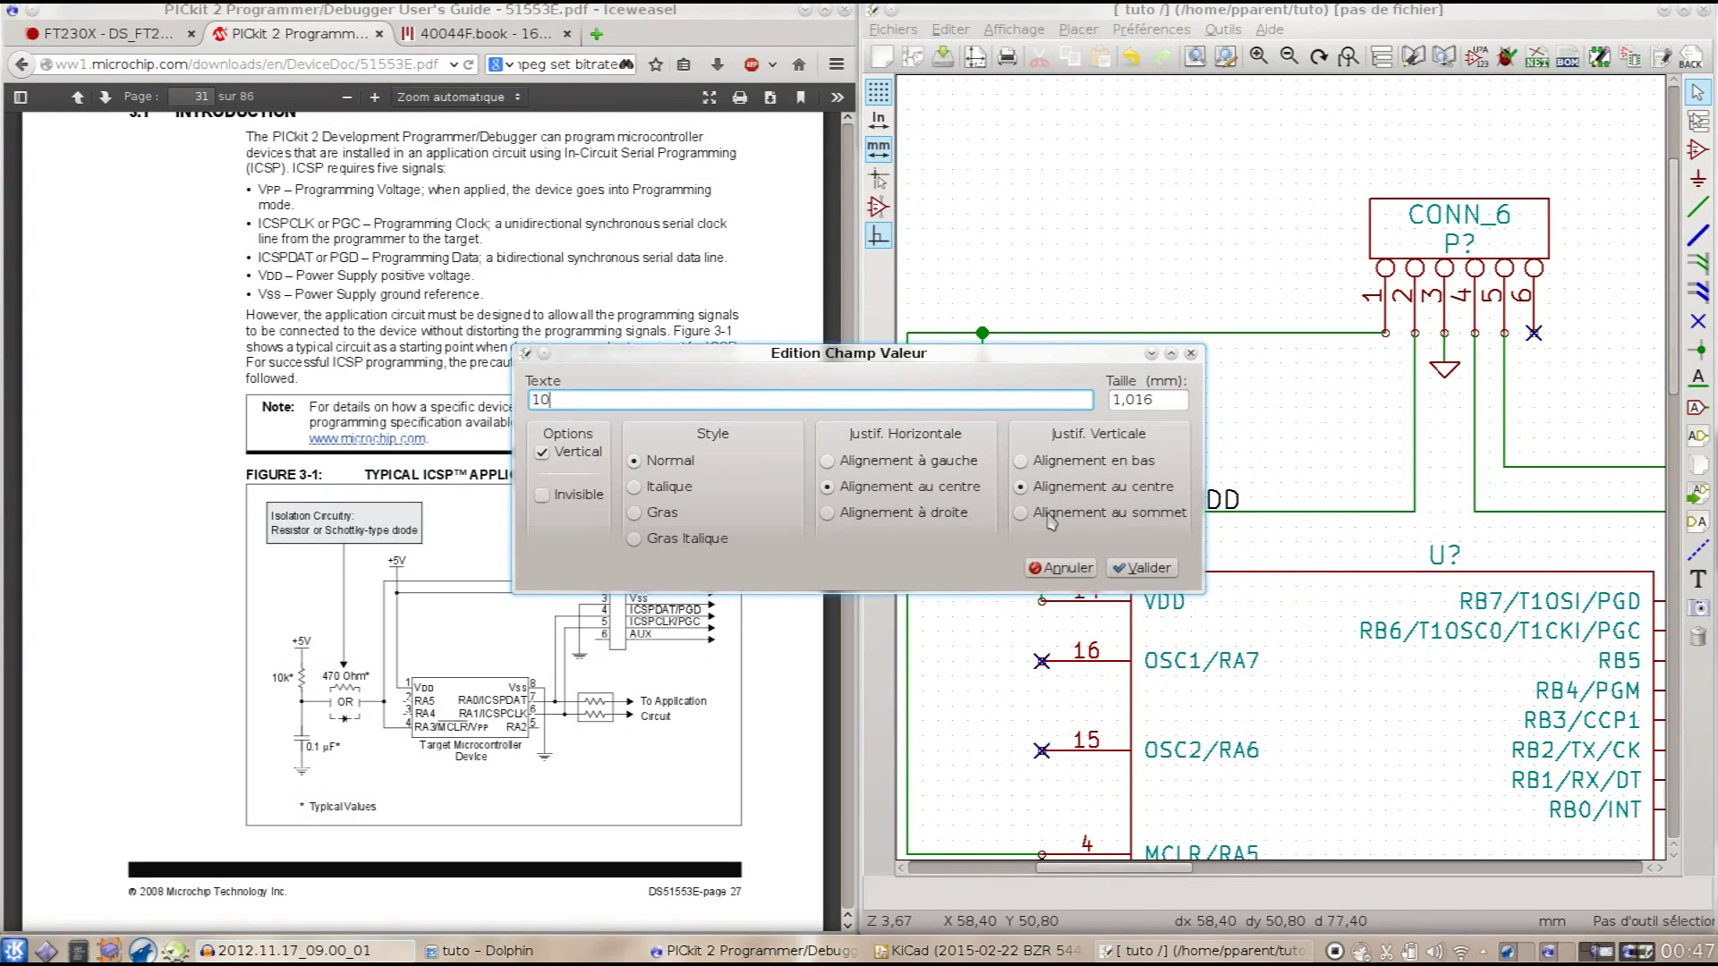
left_click(1142, 567)
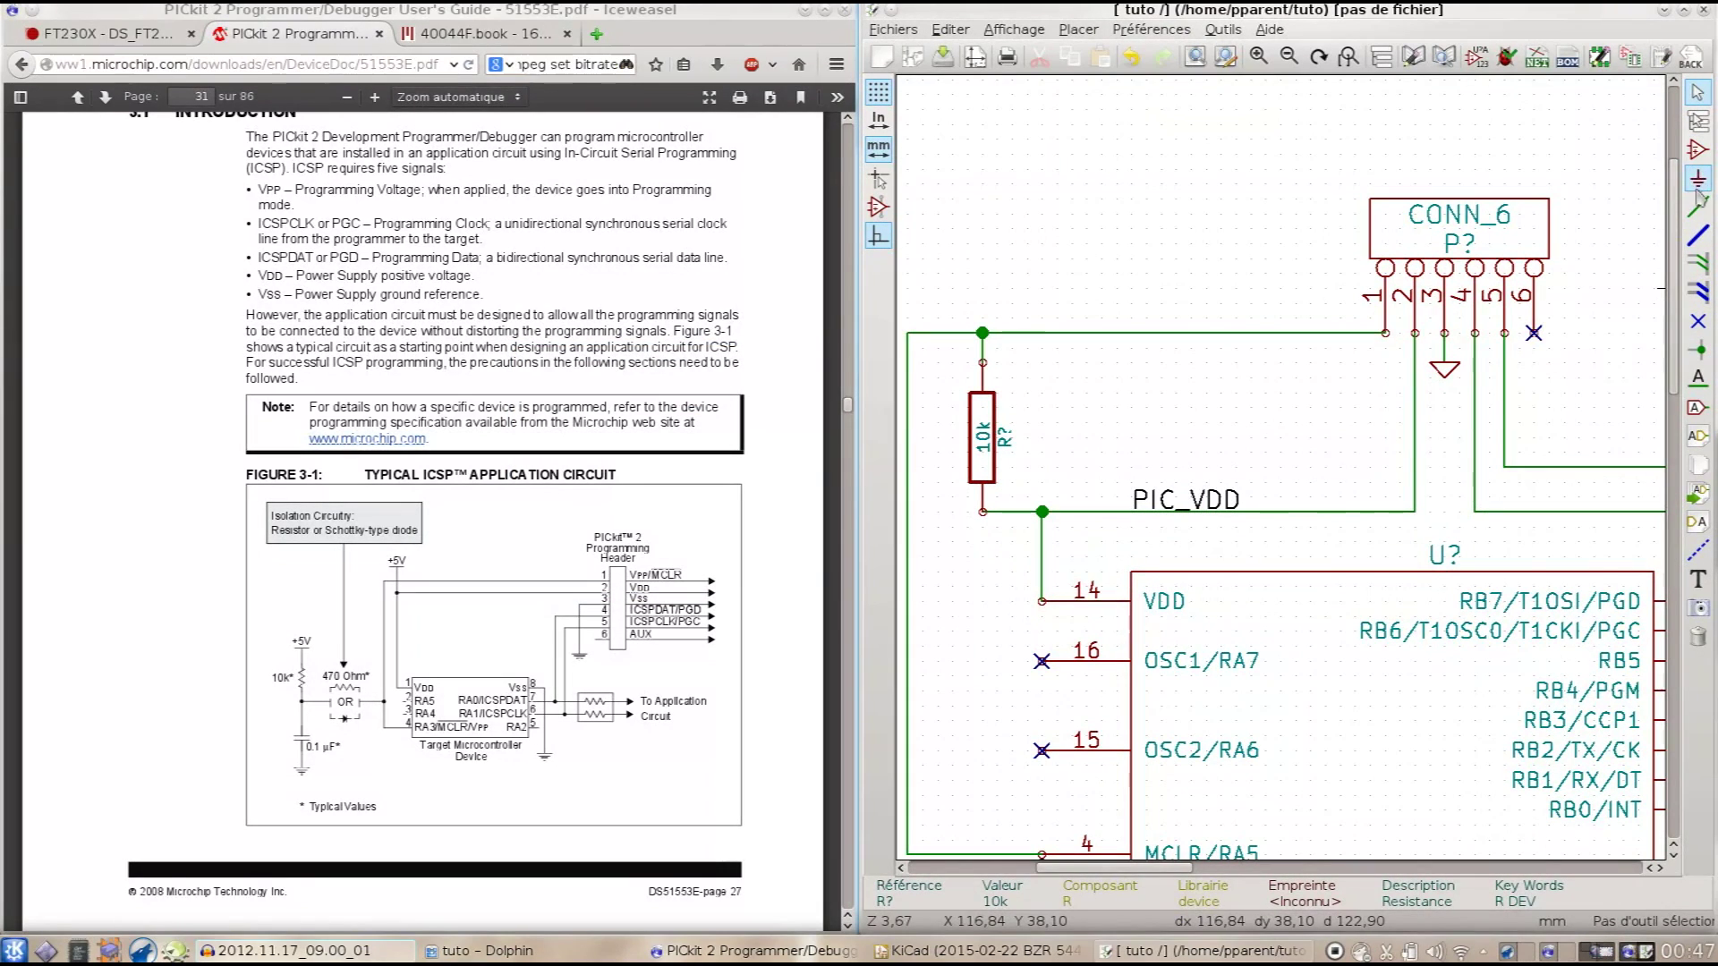
Step: Place a non-polarised capacitor C between the 10k resistor and CONN_6, just above the PIC_VDD wire
left_click(1698, 150)
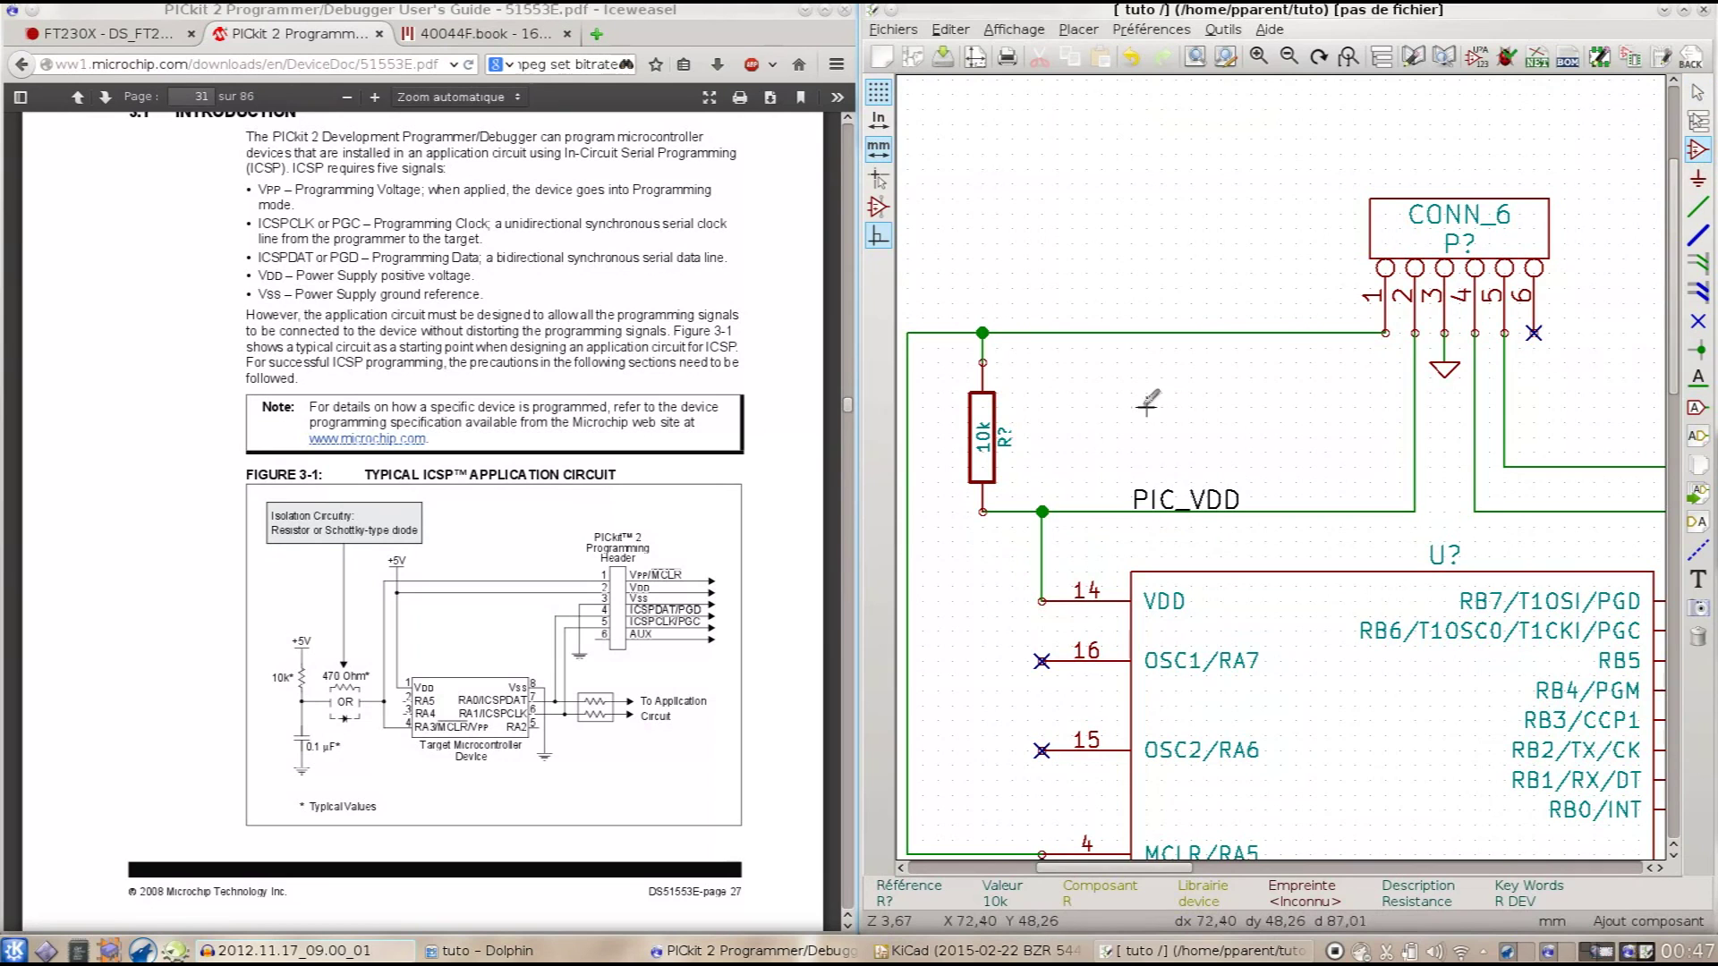
left_click(1087, 436)
type("C")
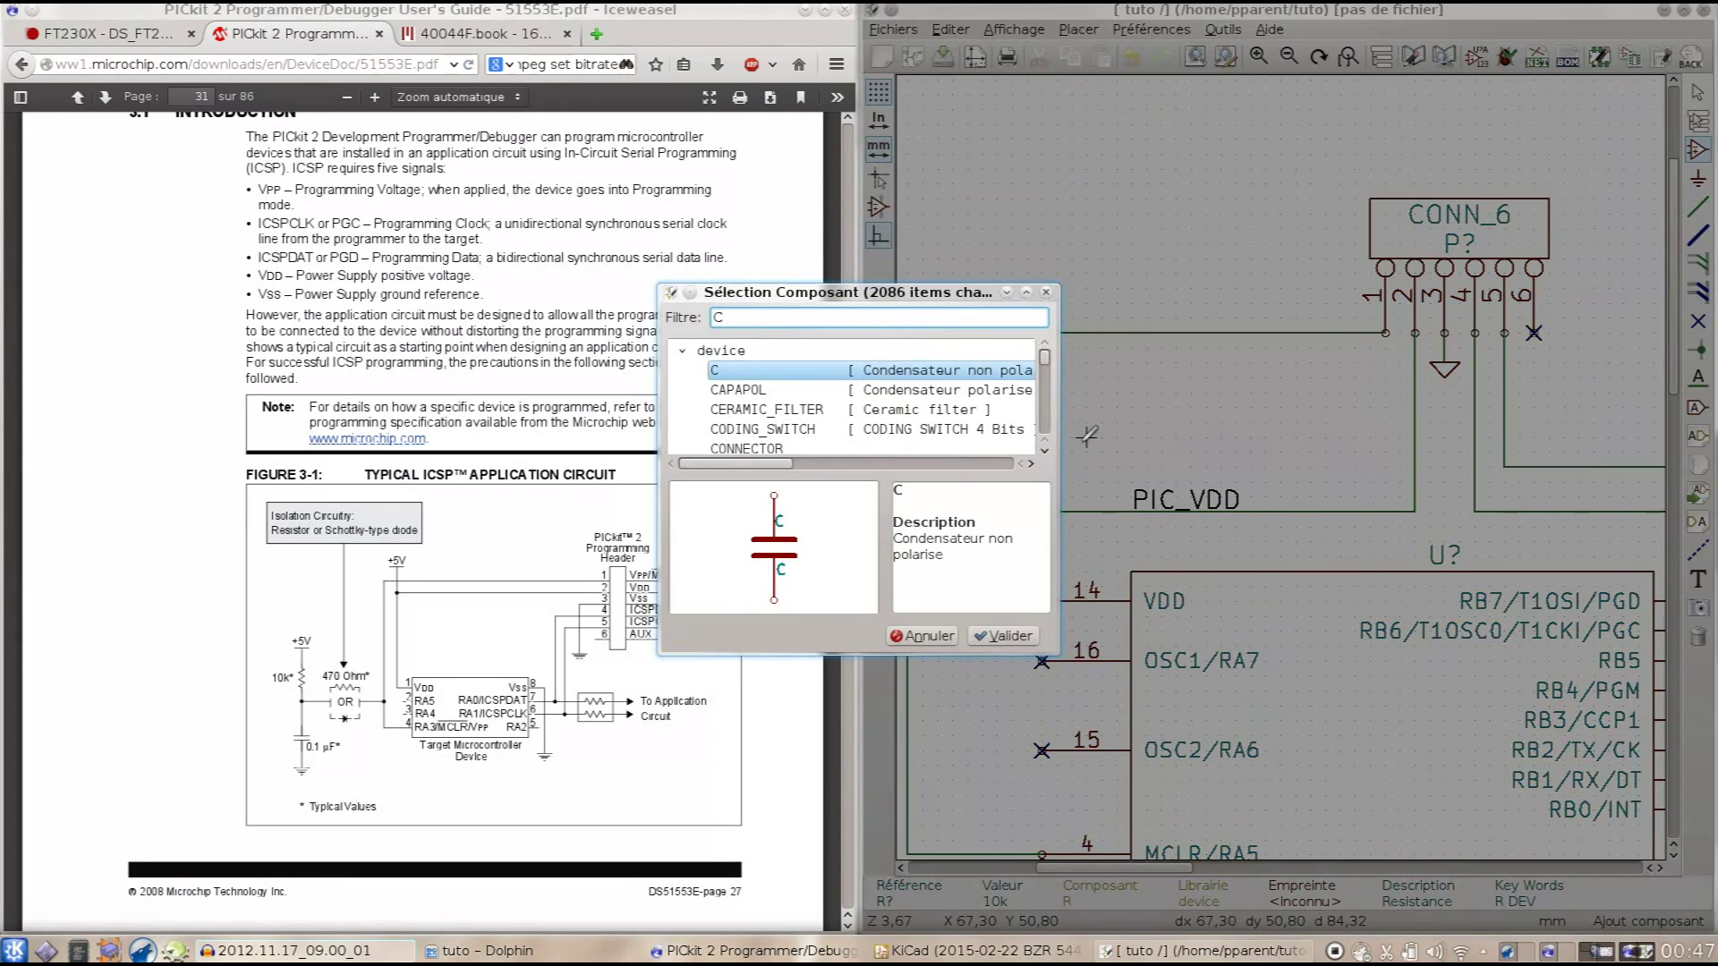
key("Return")
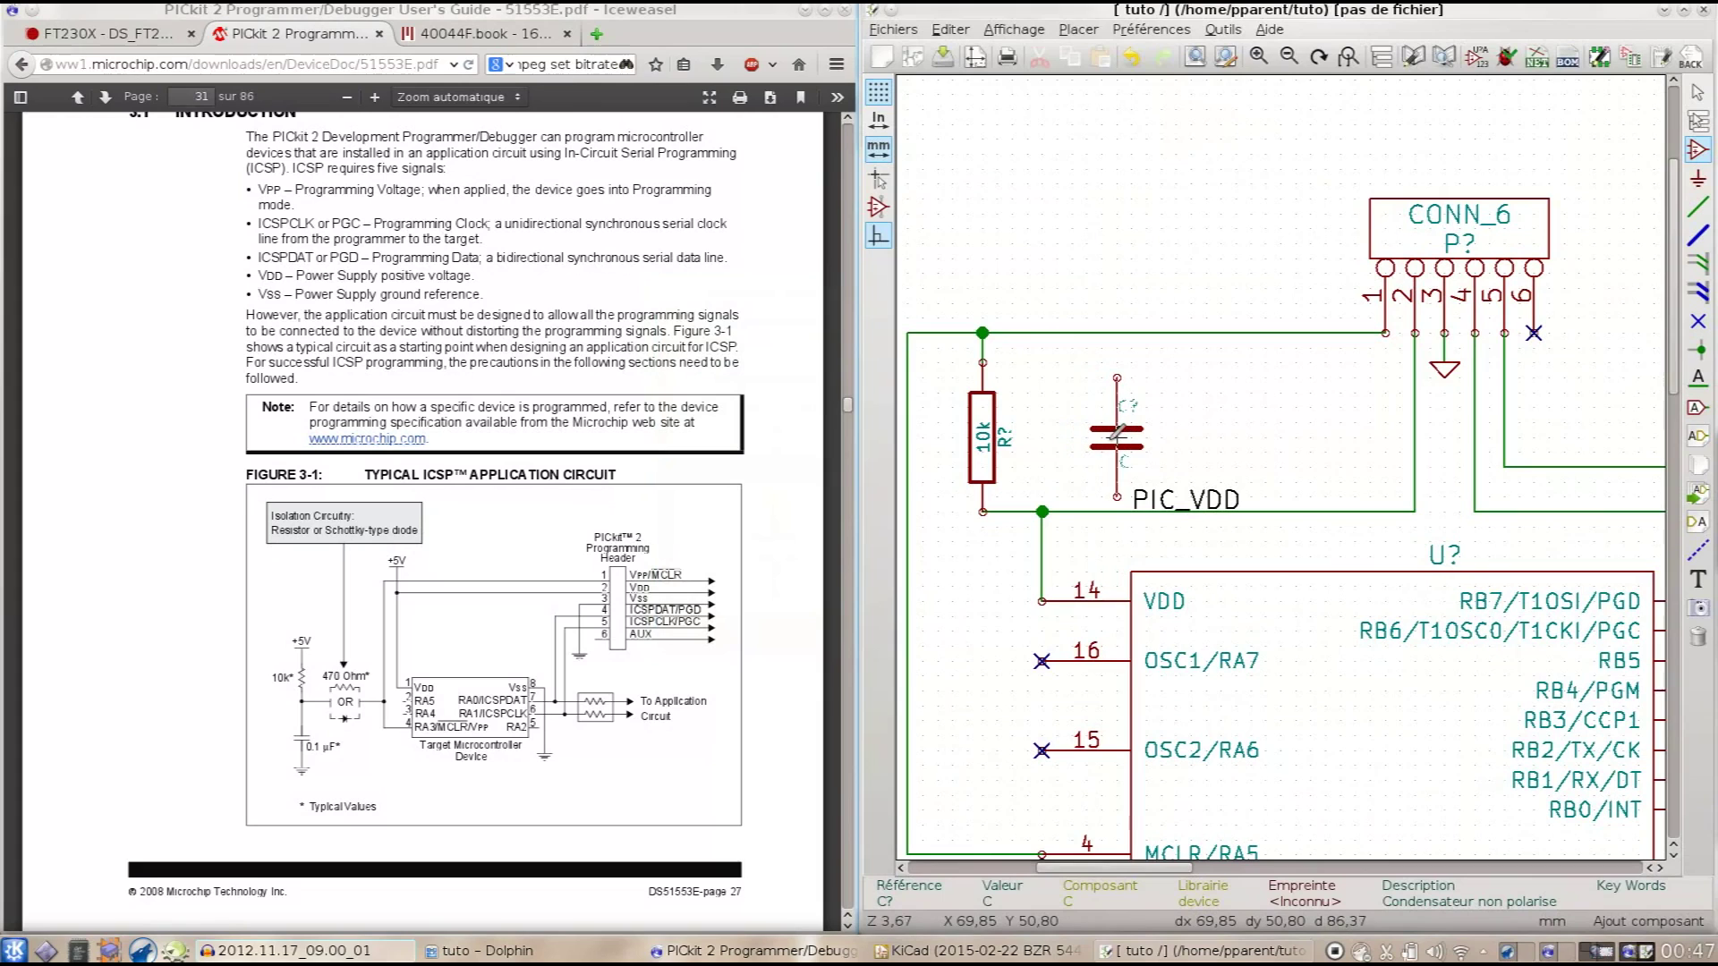
left_click(1117, 437)
Step: Wire the capacitor's lower end to the PIC_VDD wire and draw a short wire rightward from its upper end
left_click(1697, 209)
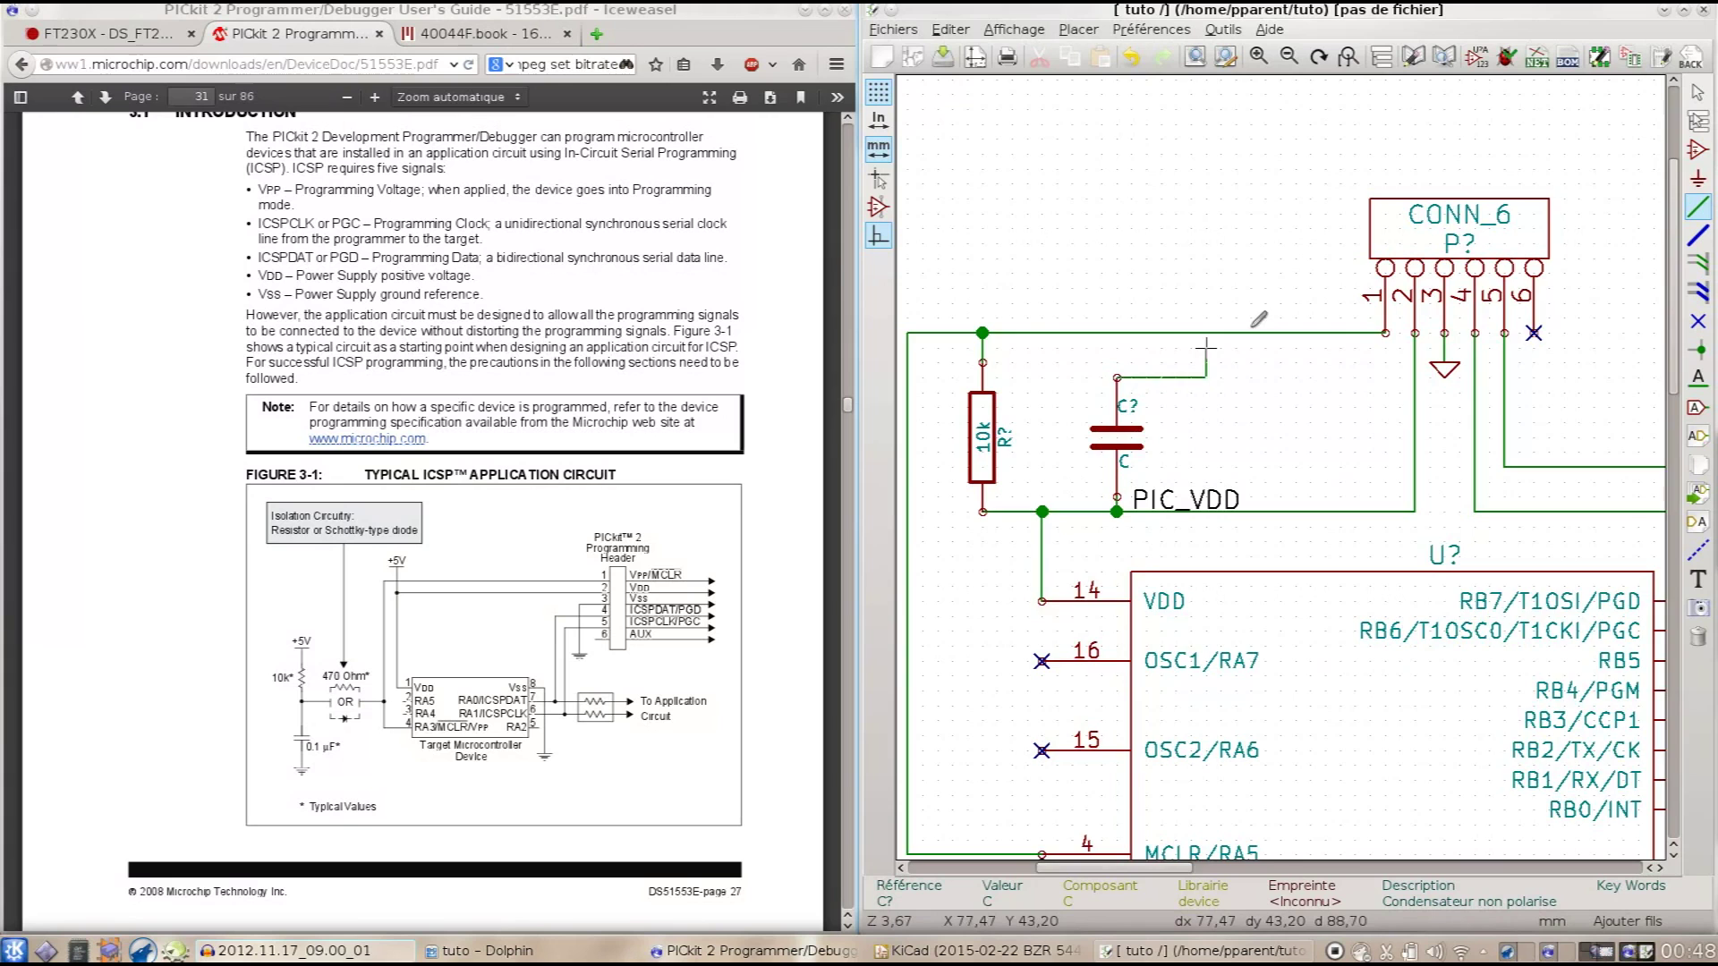
scroll(1163, 376, "up", 2)
scroll(1163, 465, "down", 1)
double_click(1161, 421)
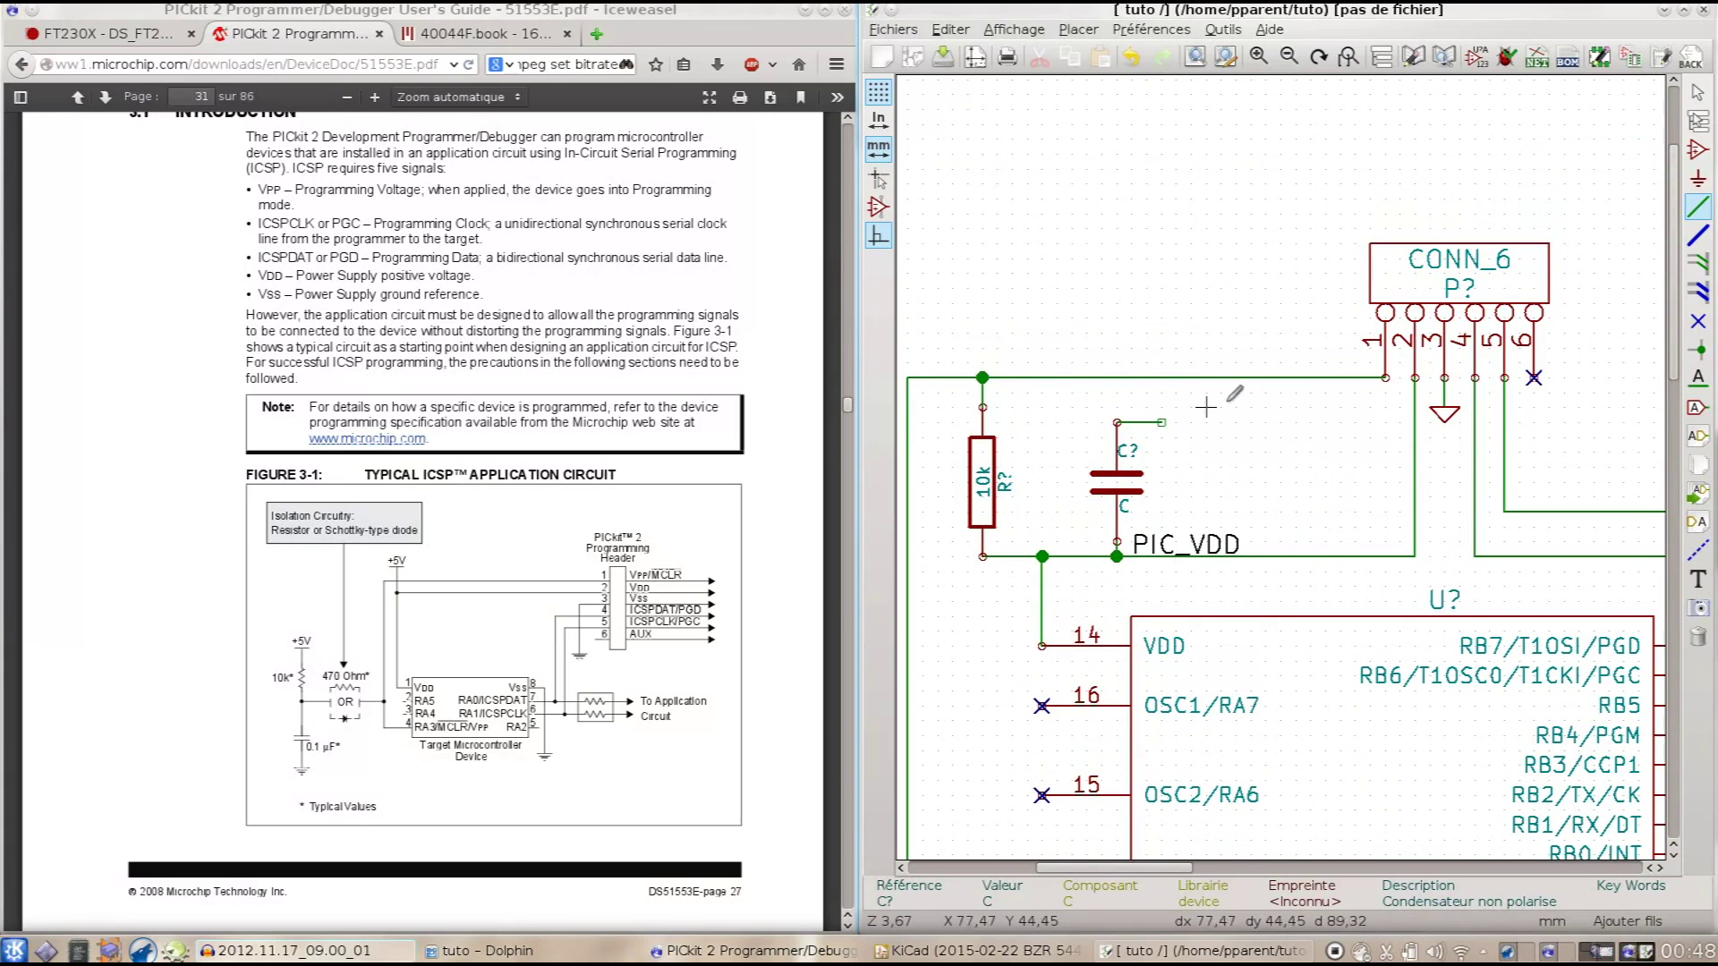
Step: Place a GND symbol pointing right beside the capacitor's upper wire and connect the wire to it
left_click(1697, 178)
left_click(1190, 452)
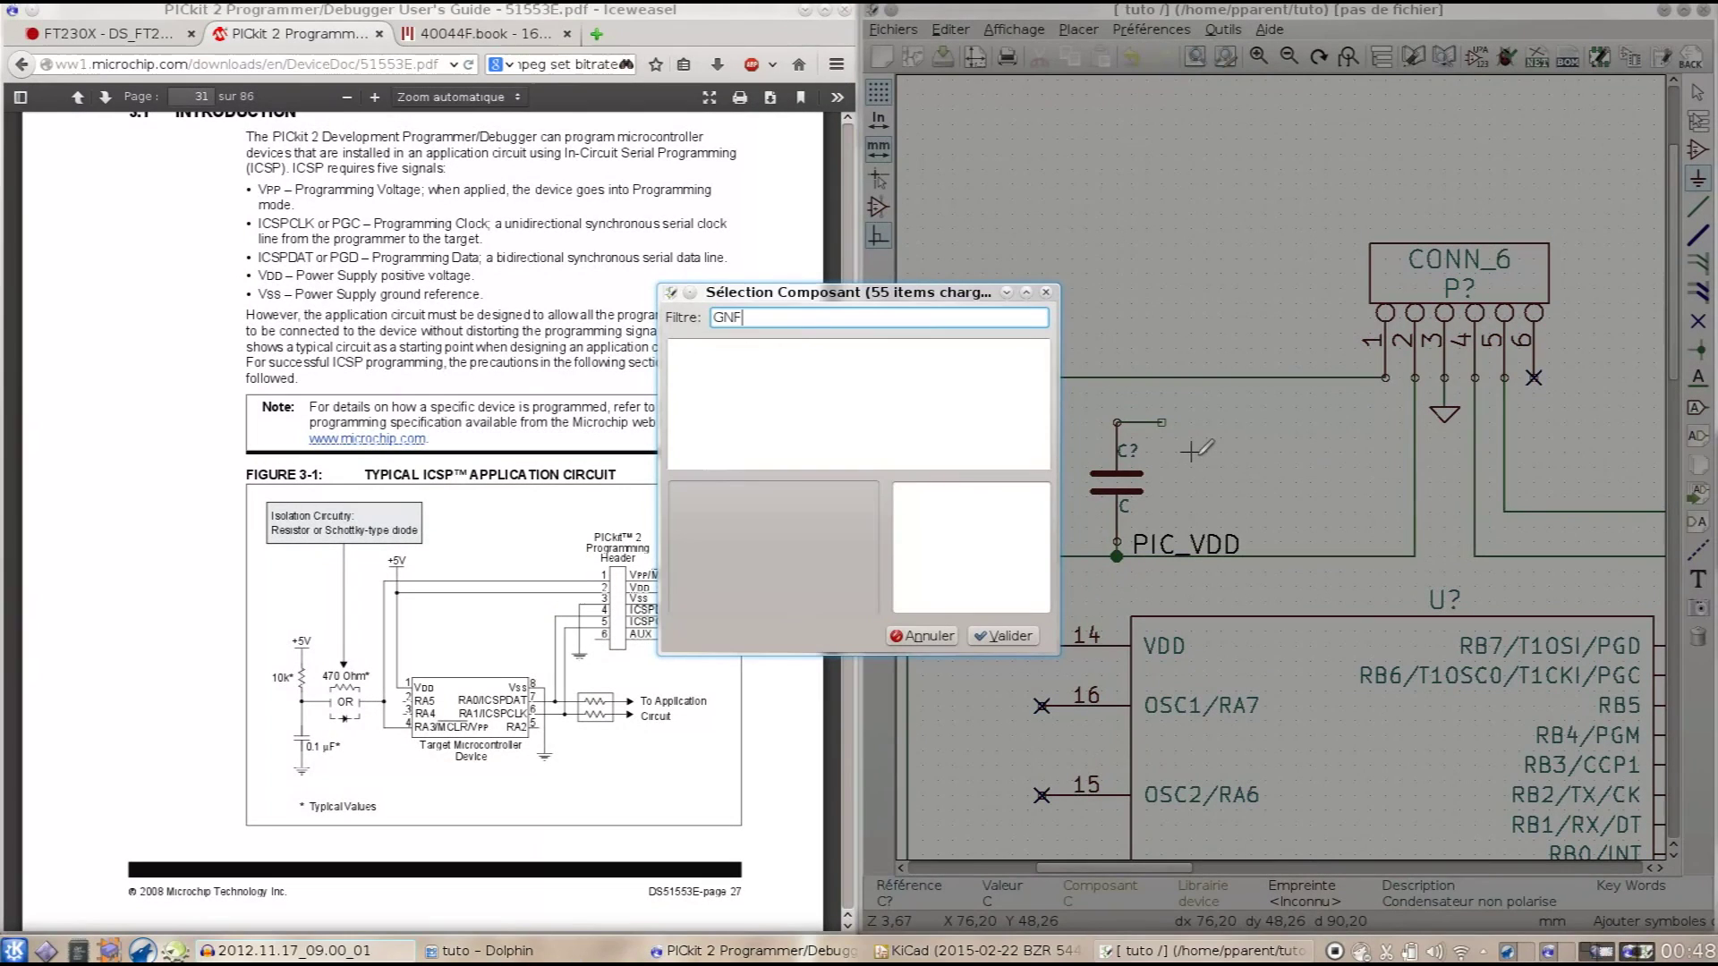
key("Return")
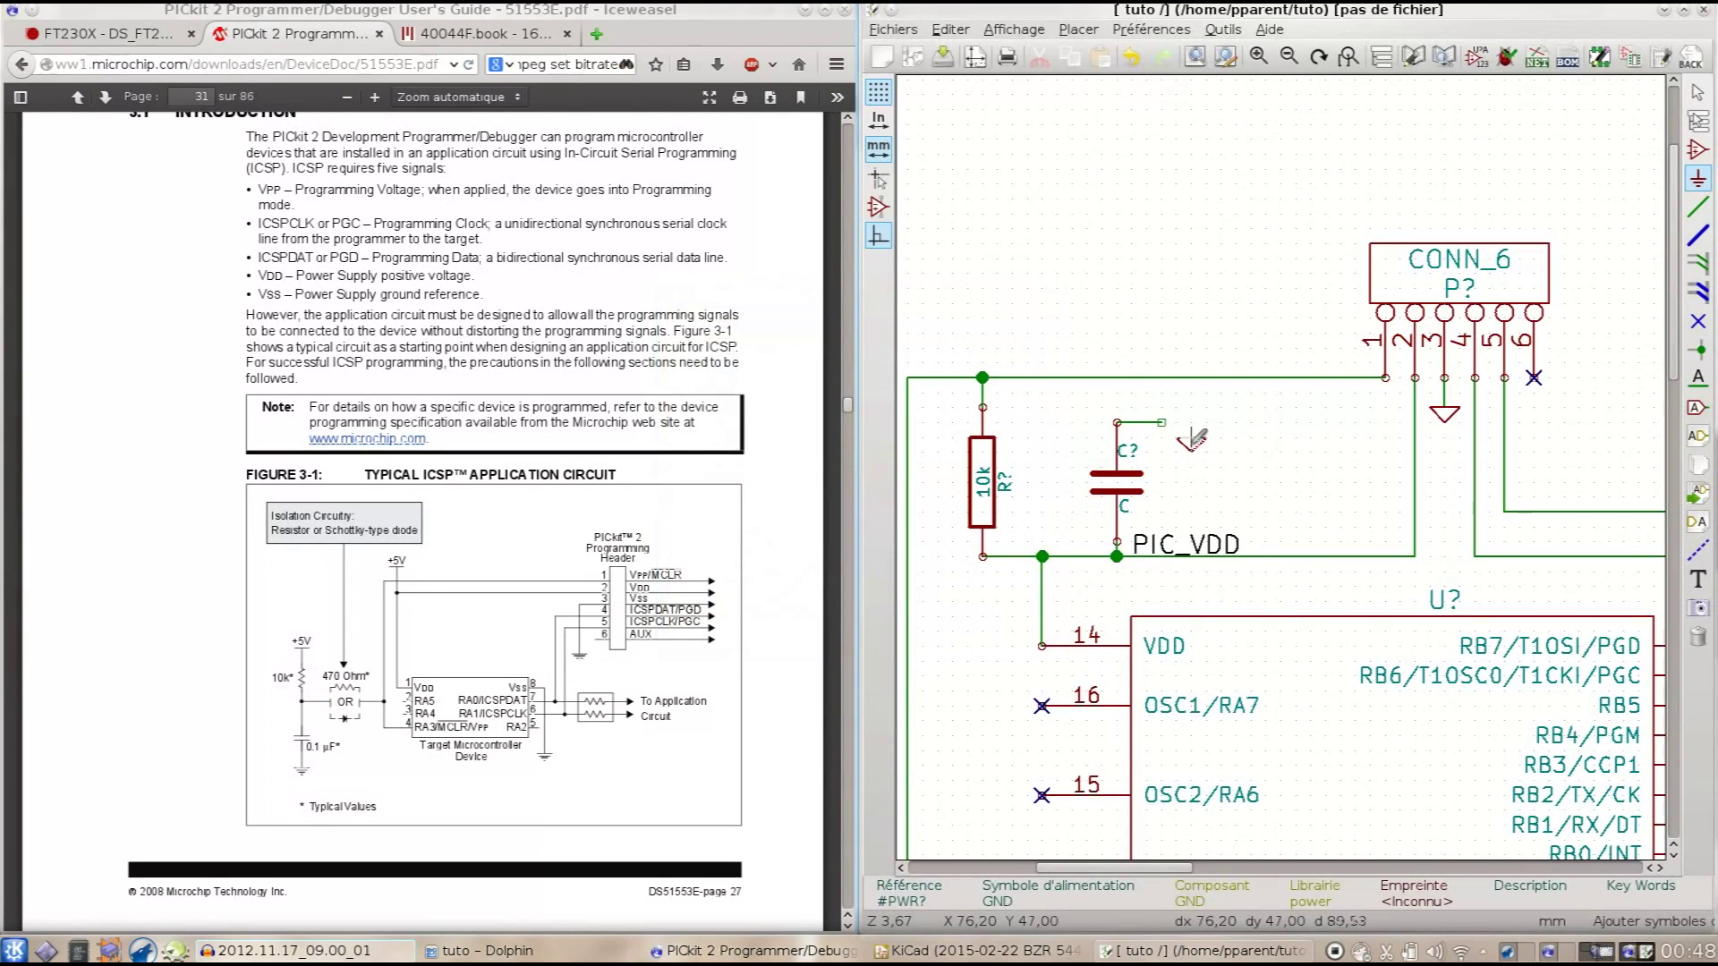
left_click(1197, 421)
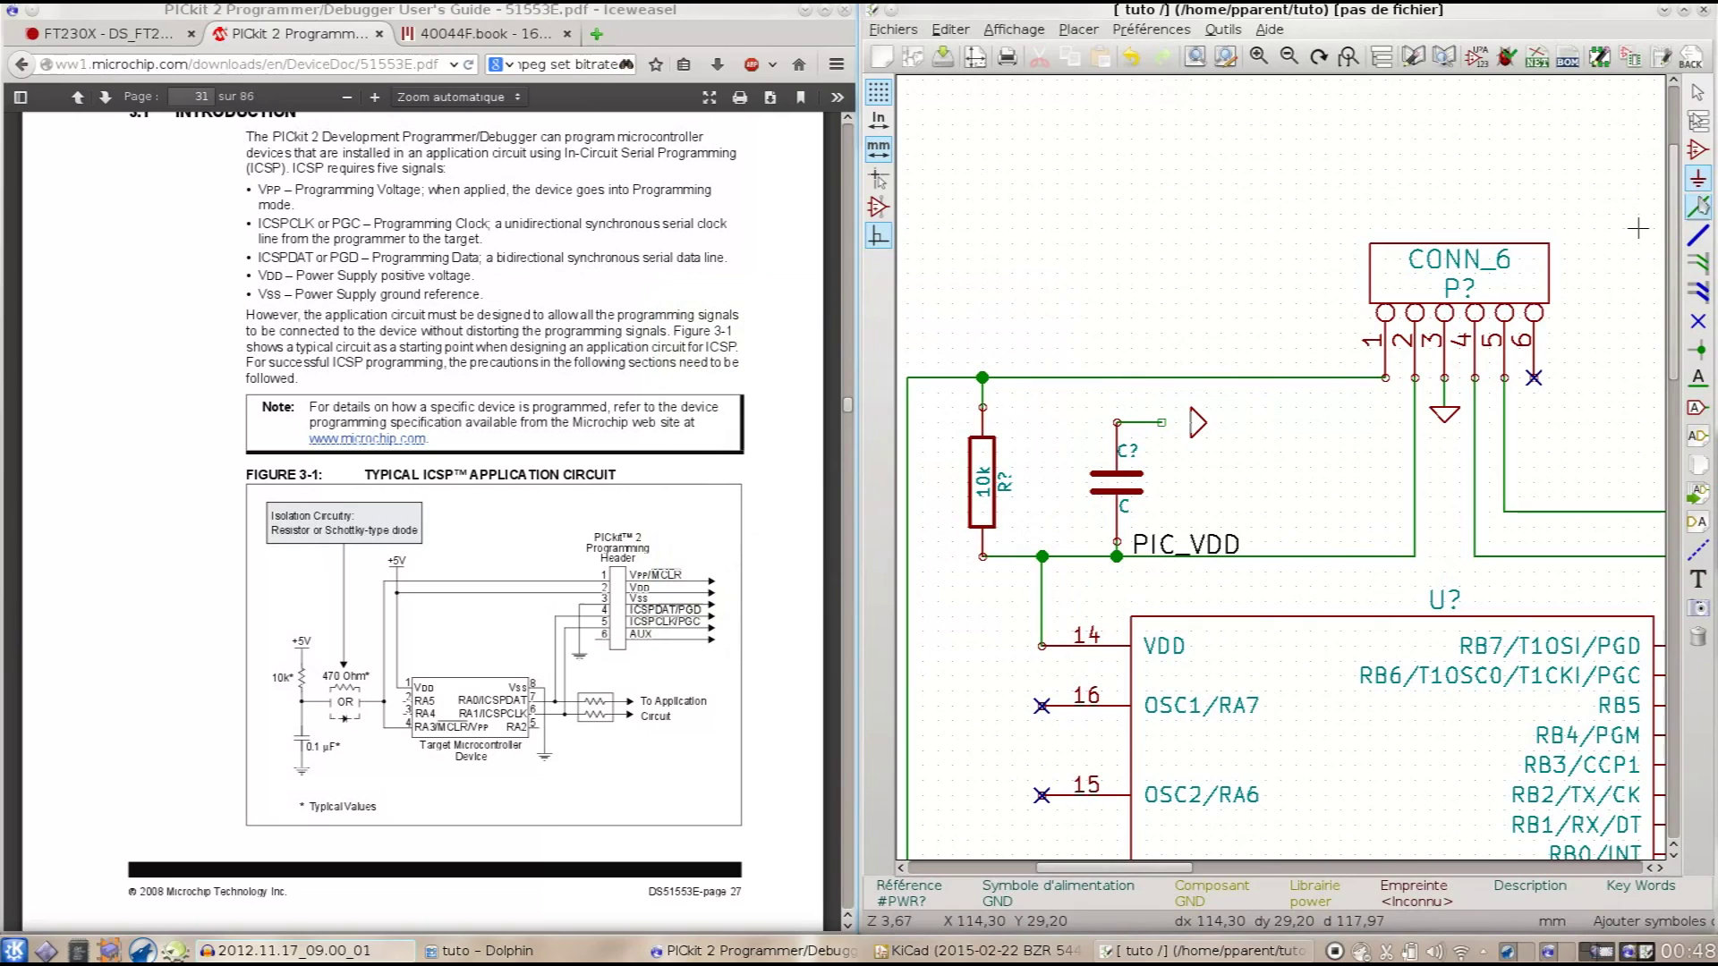
left_click(1698, 207)
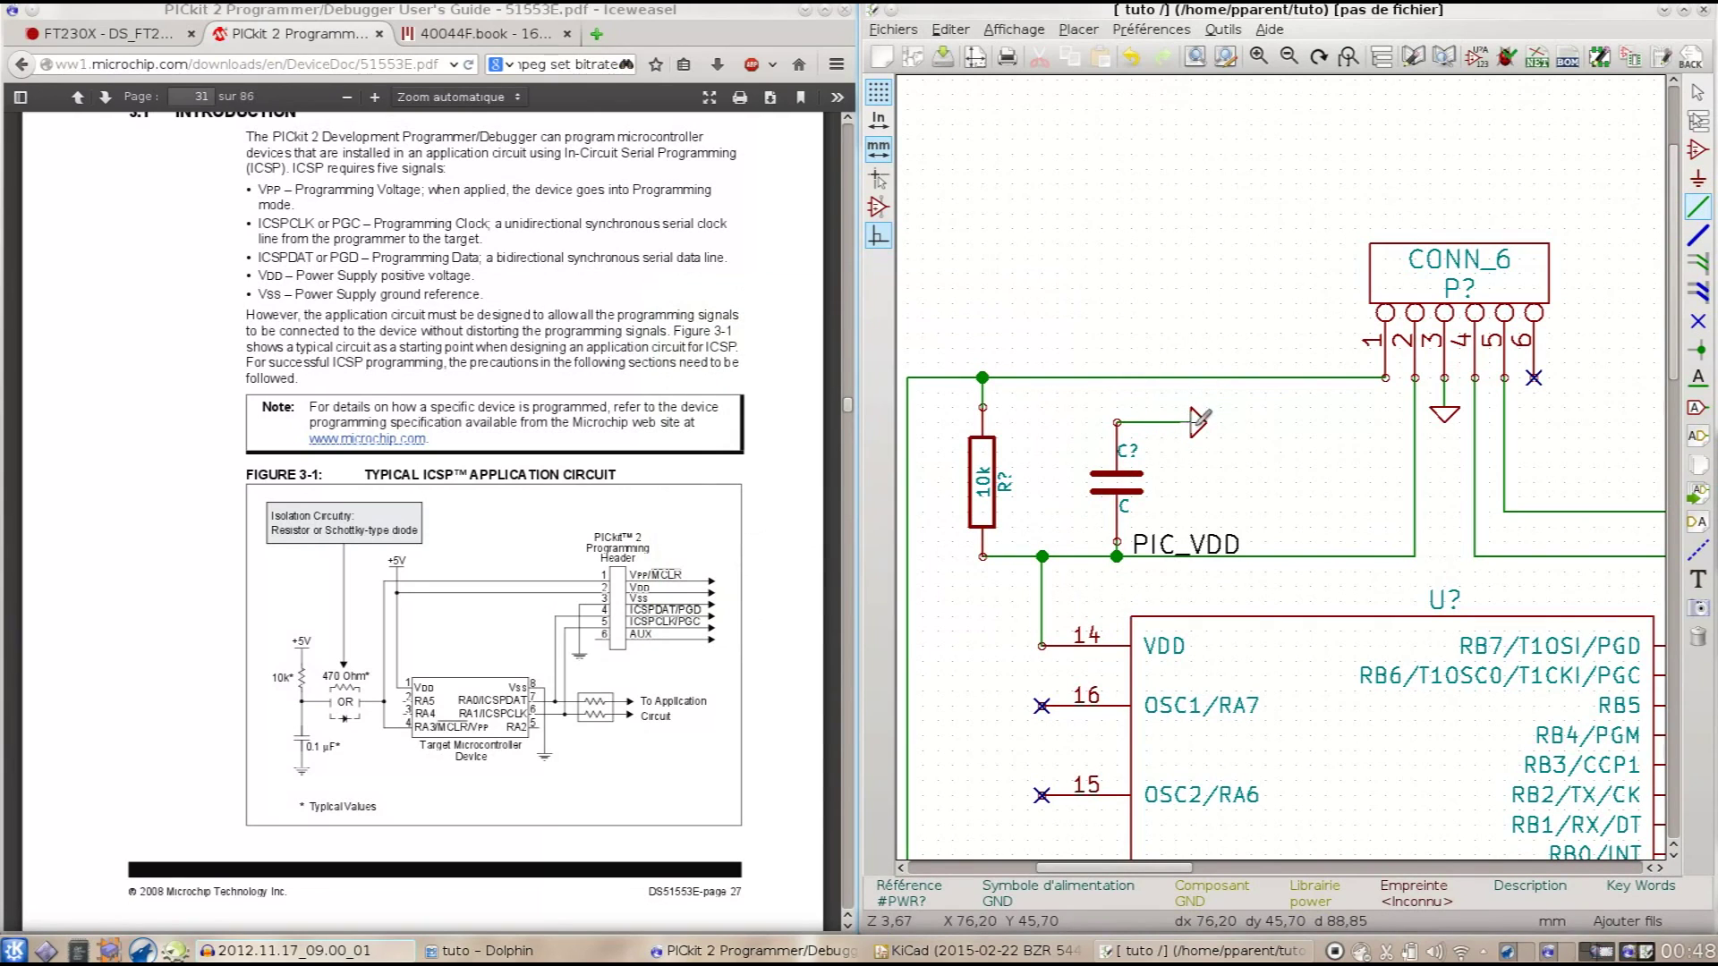
Step: Set the value of the capacitor between PIC_VDD and GND to 100nF
left_click(1698, 94)
right_click(1109, 488)
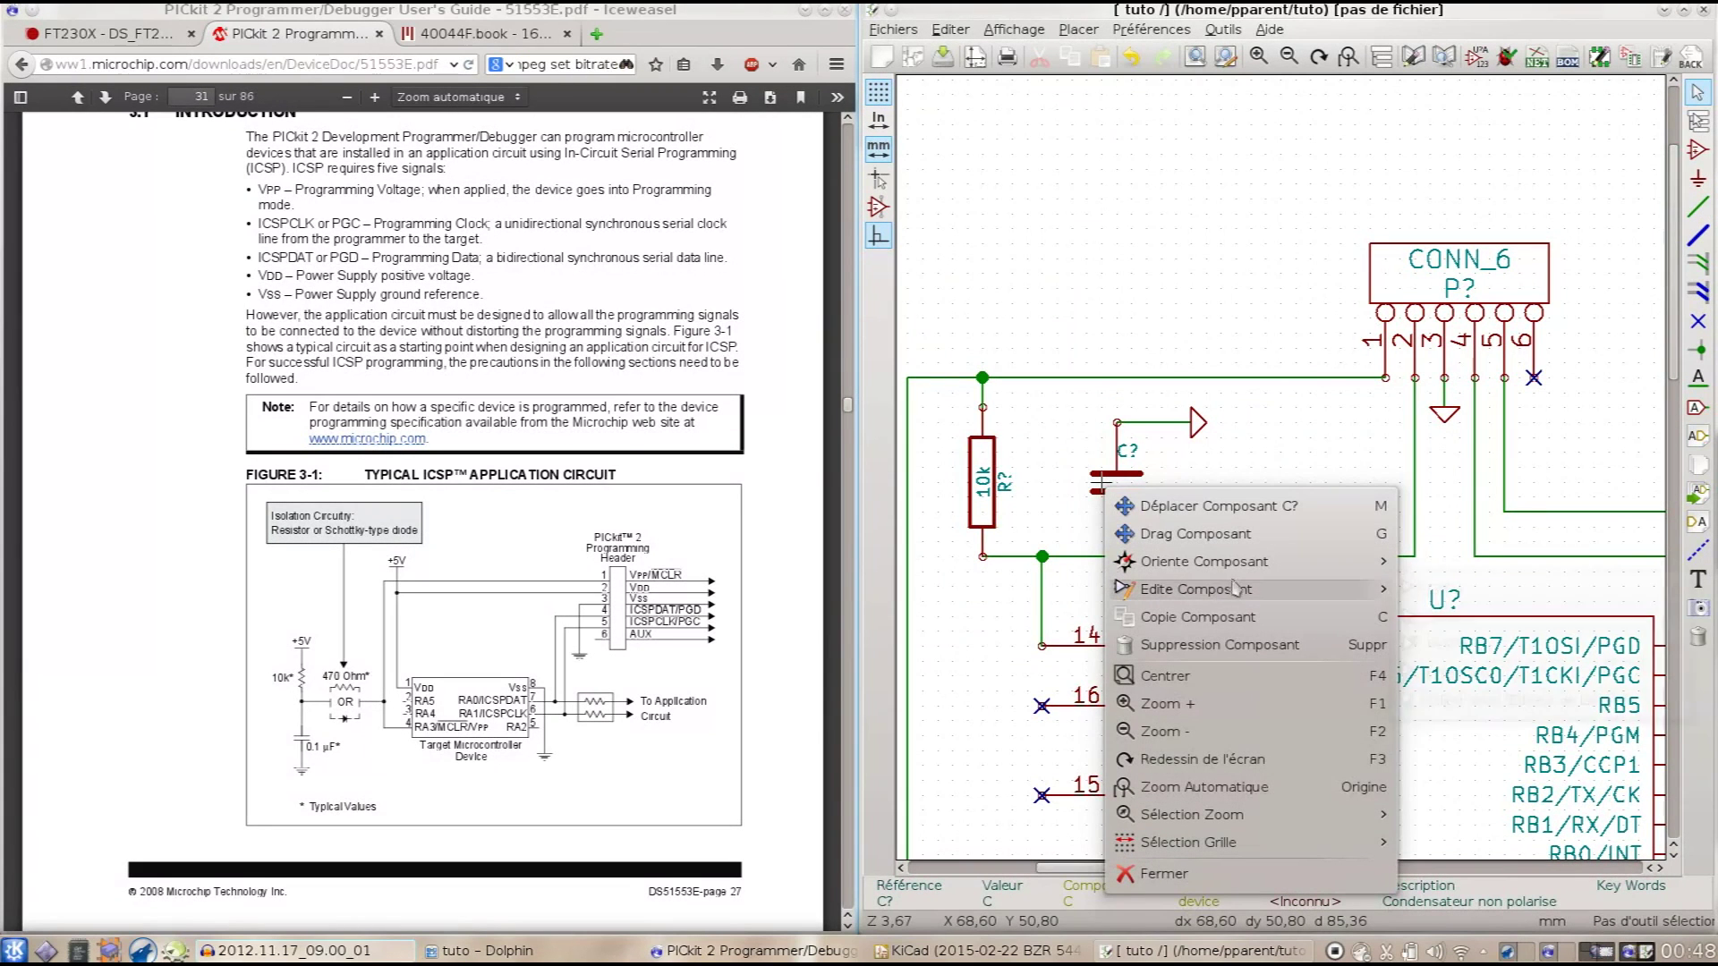
mouse_move(1309, 589)
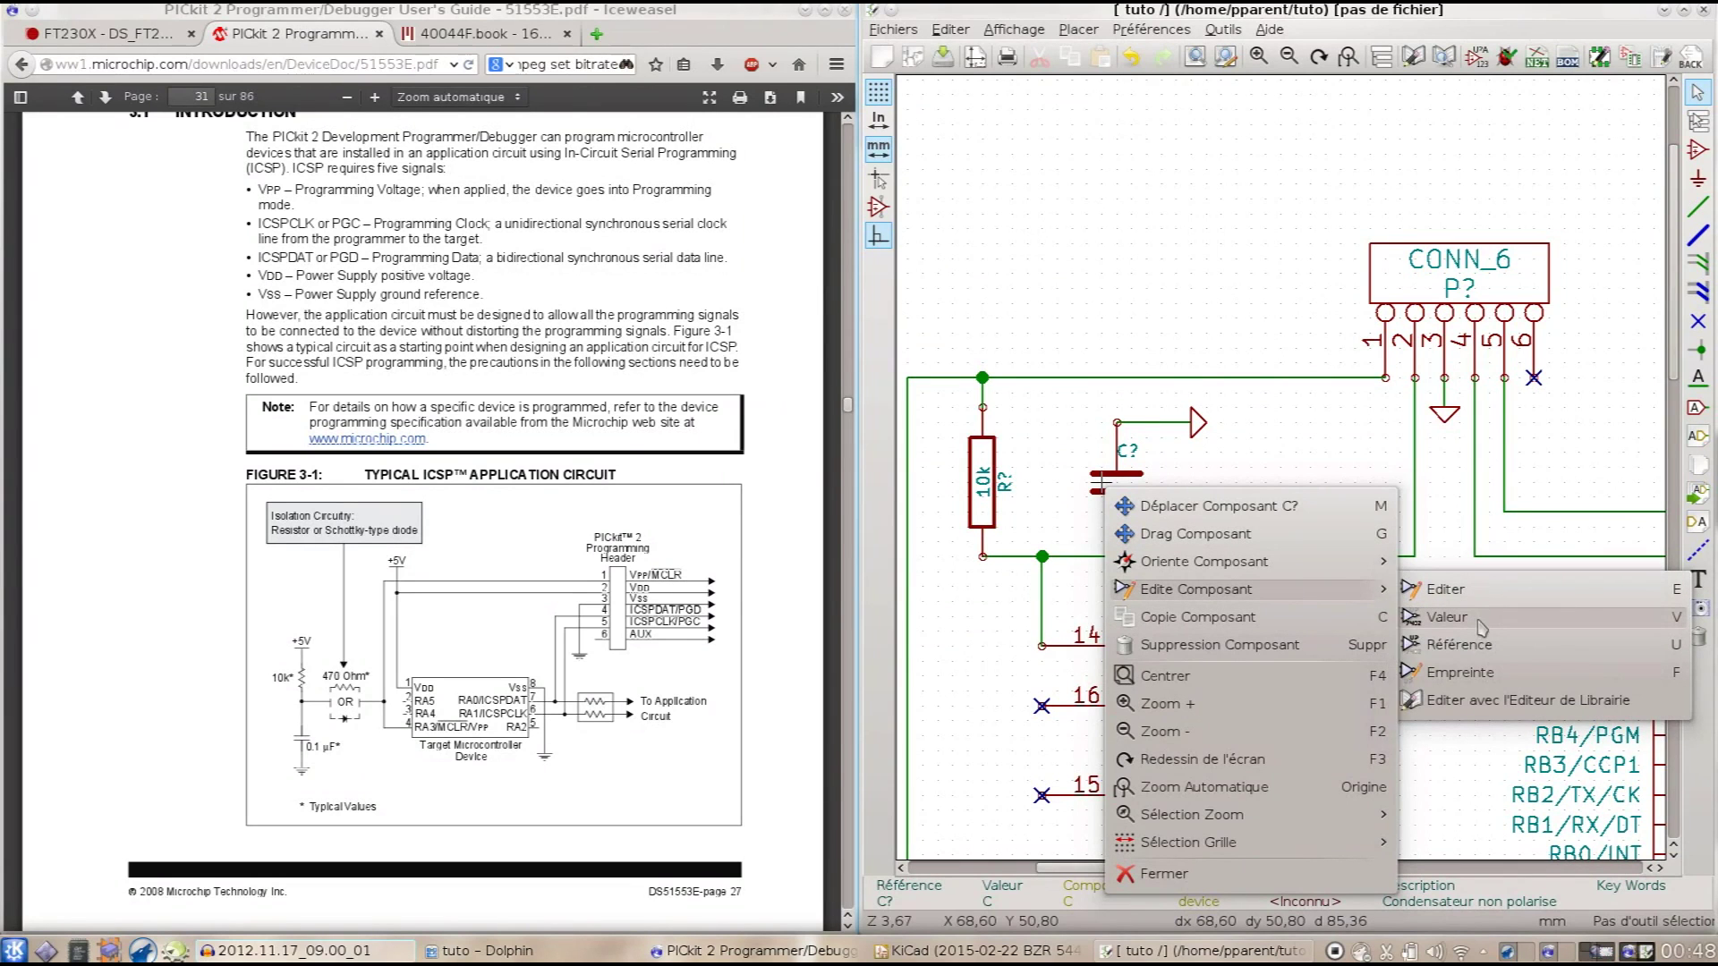
left_click(1478, 619)
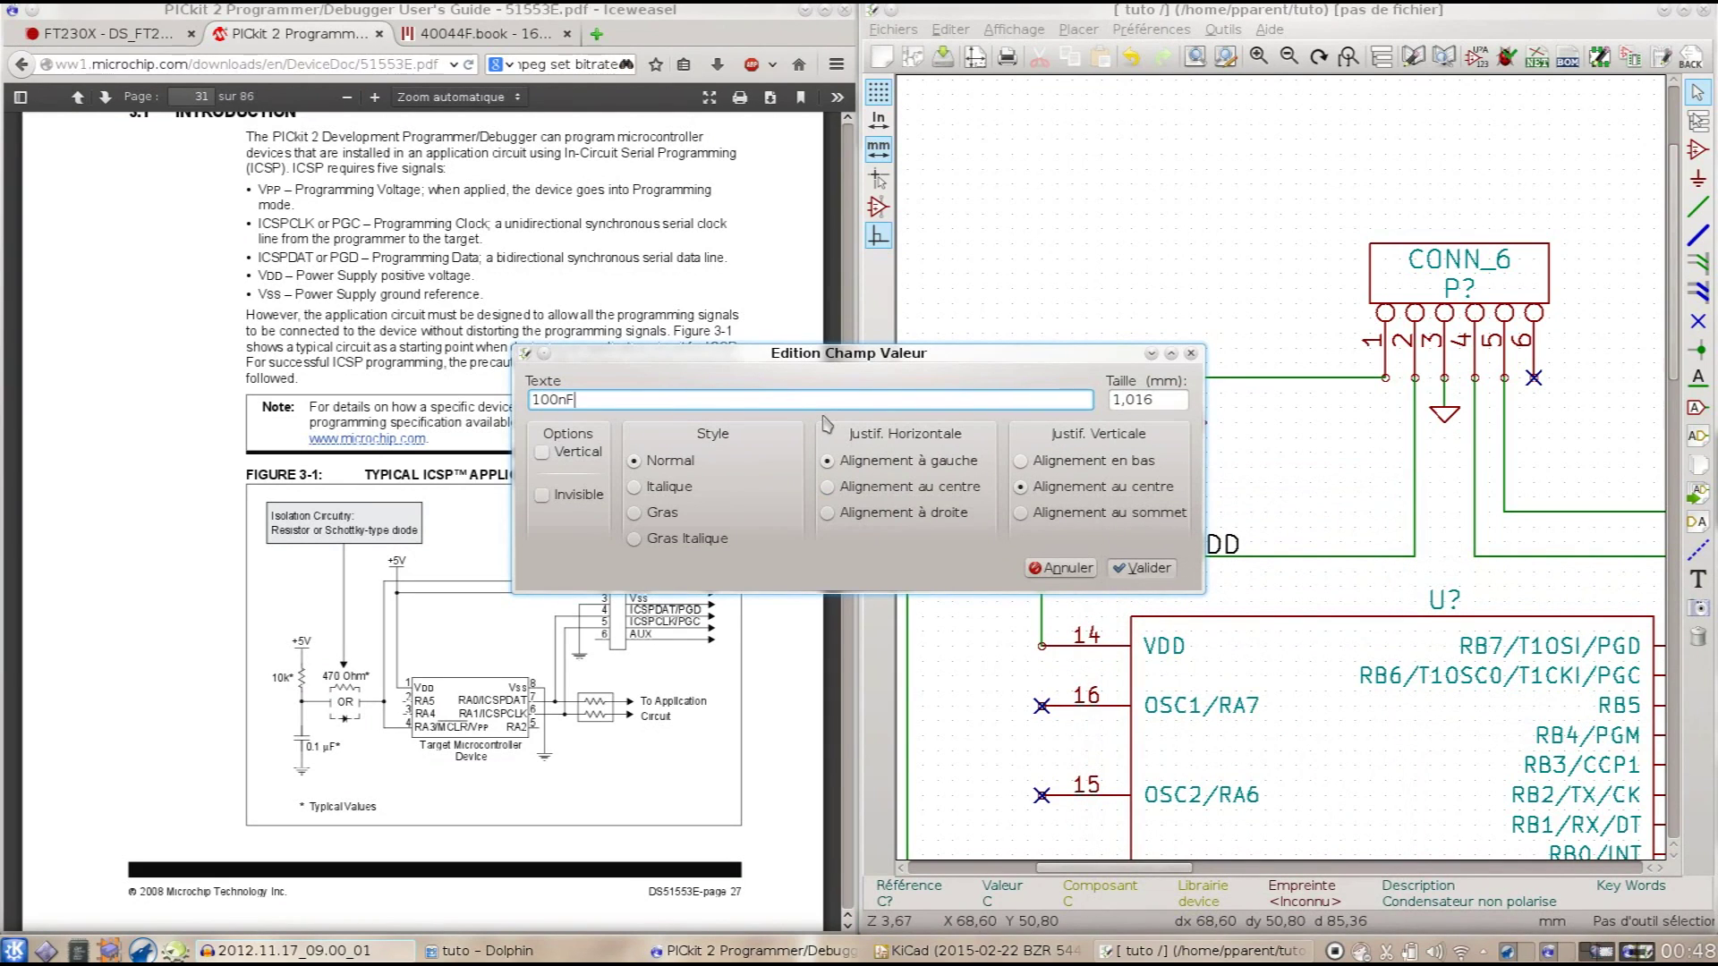
key("Return")
Step: Save the schematic
scroll(1281, 471, "down", 1)
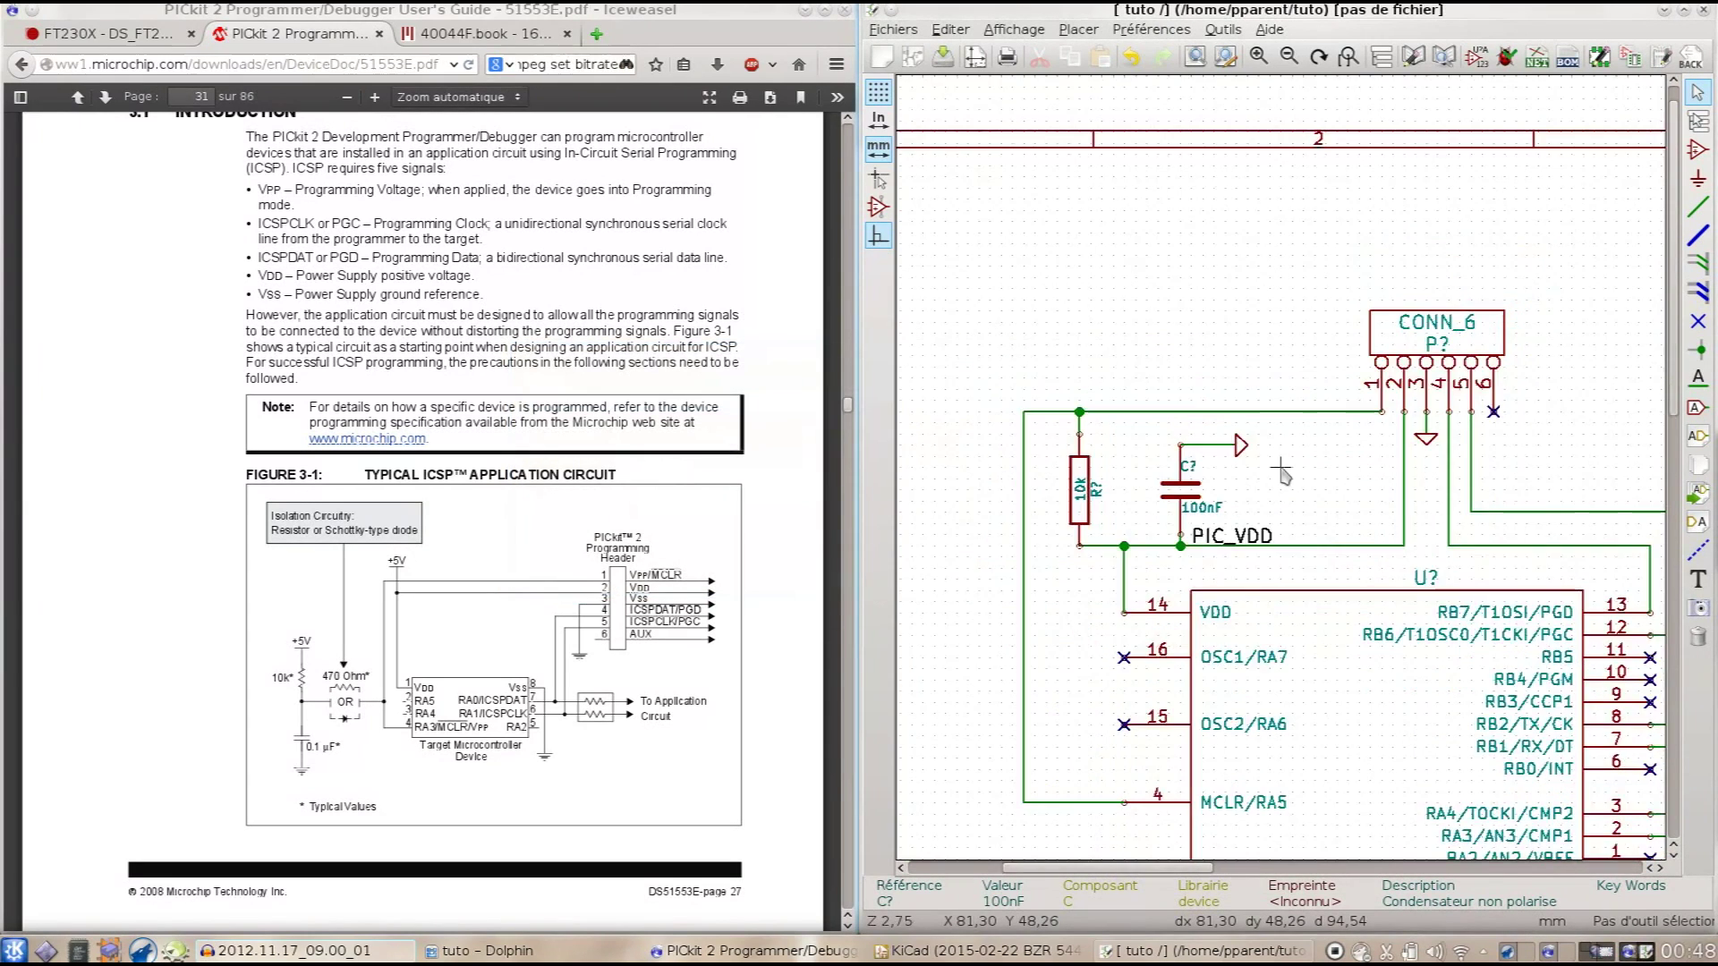
scroll(1282, 472, "down", 1)
scroll(1281, 472, "down", 1)
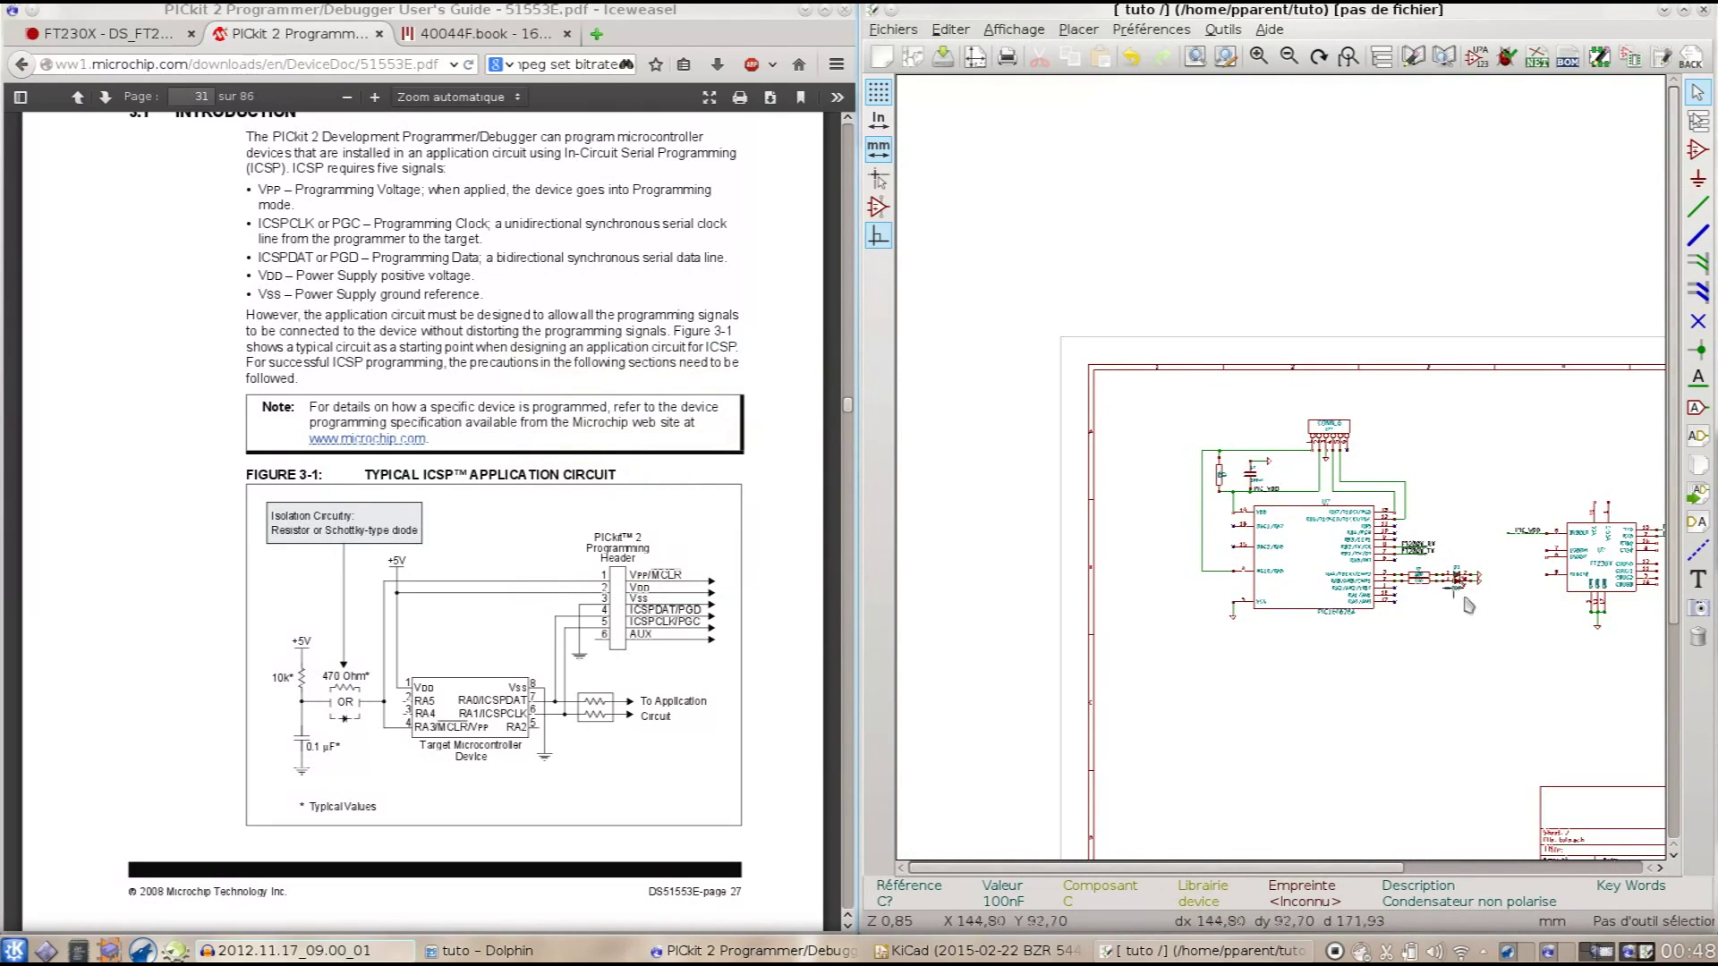
left_click(942, 57)
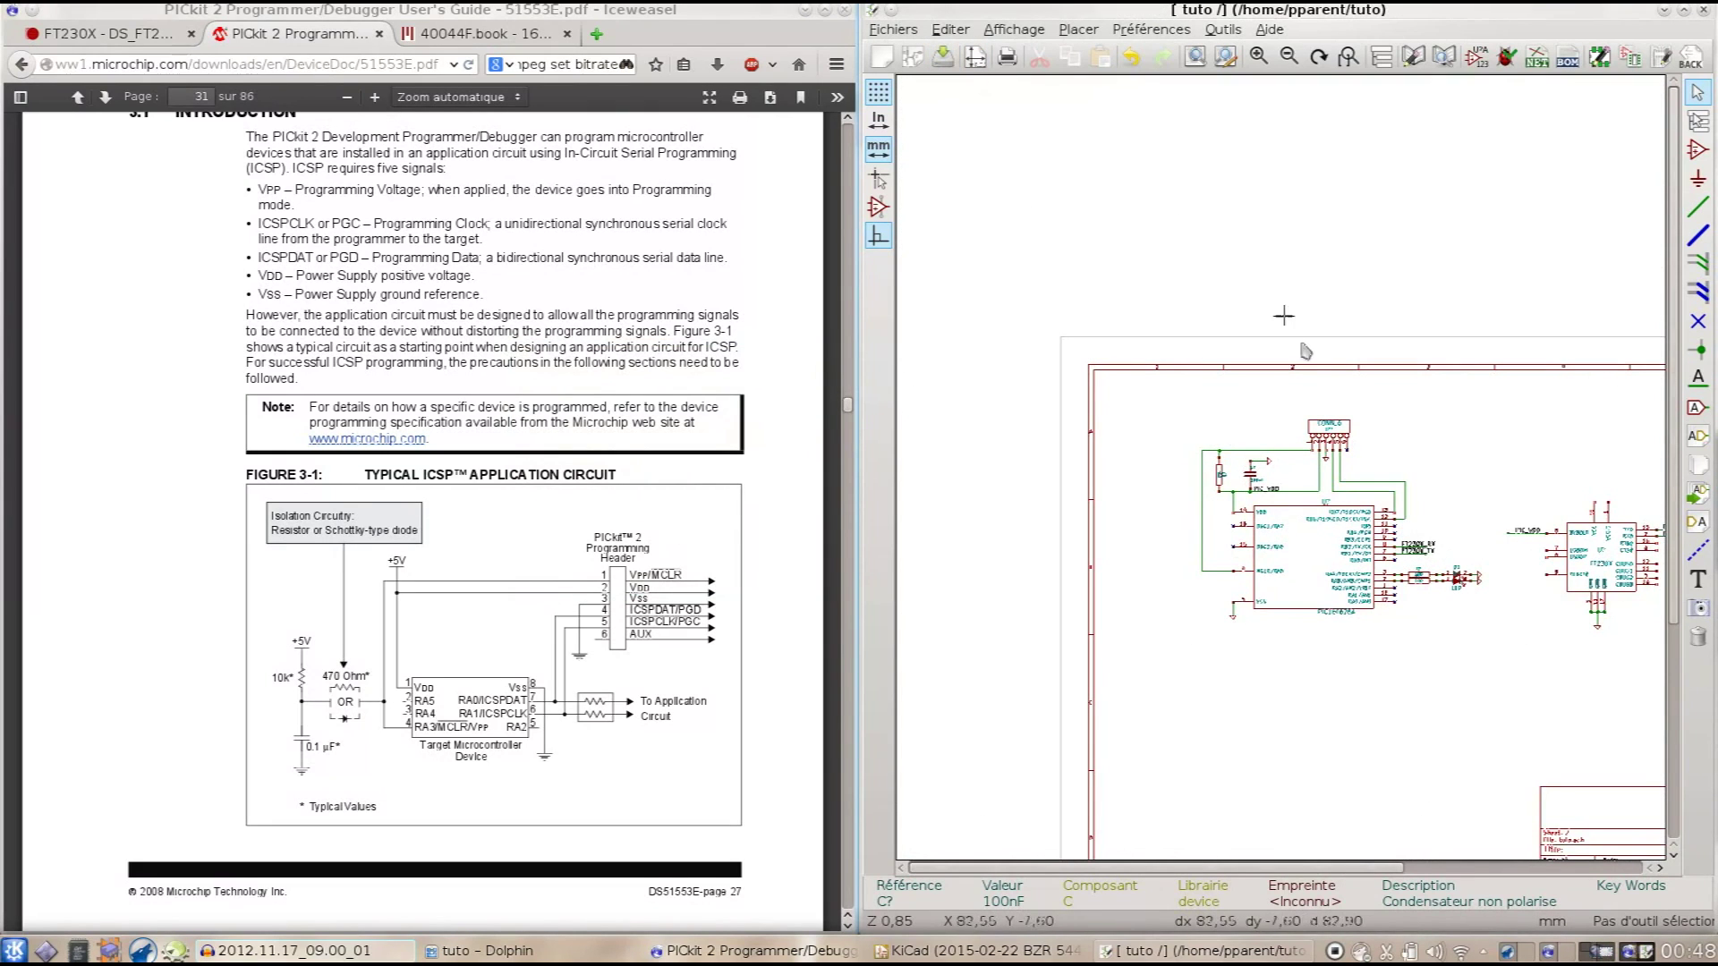
Step: Bring the FT230X in the schematic into view and switch the browser to the FT230X datasheet
left_click_drag(1238, 866, 1440, 867)
scroll(1269, 534, "up", 3)
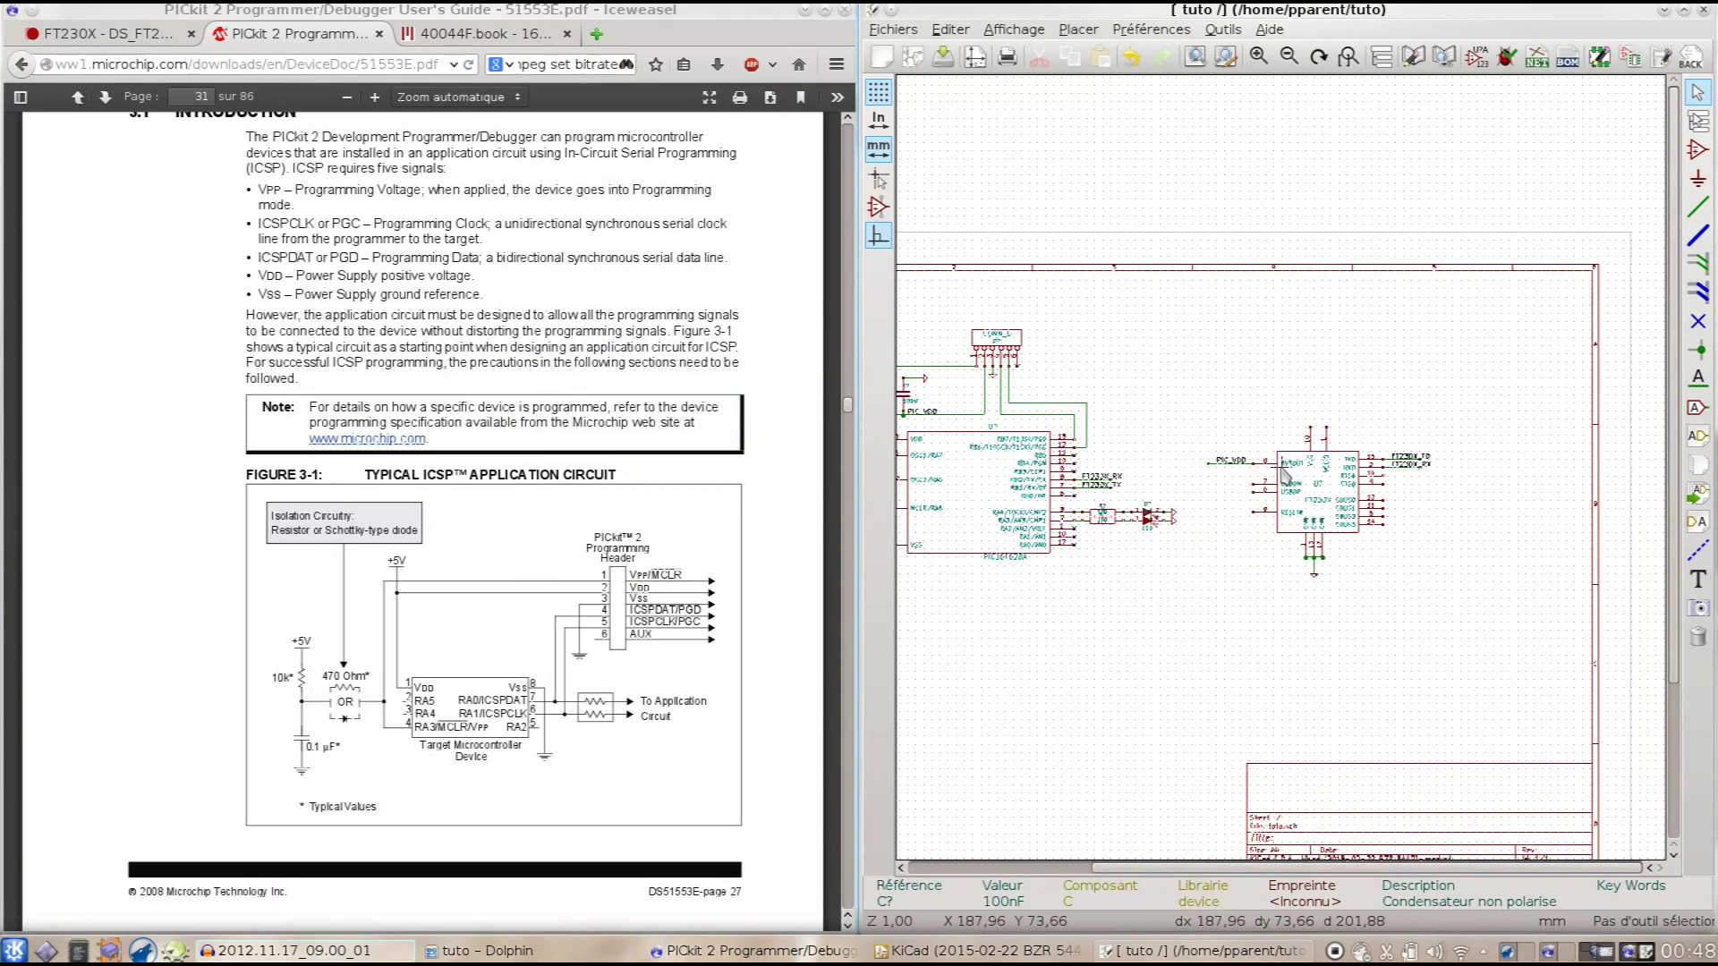
scroll(1283, 472, "down", 2)
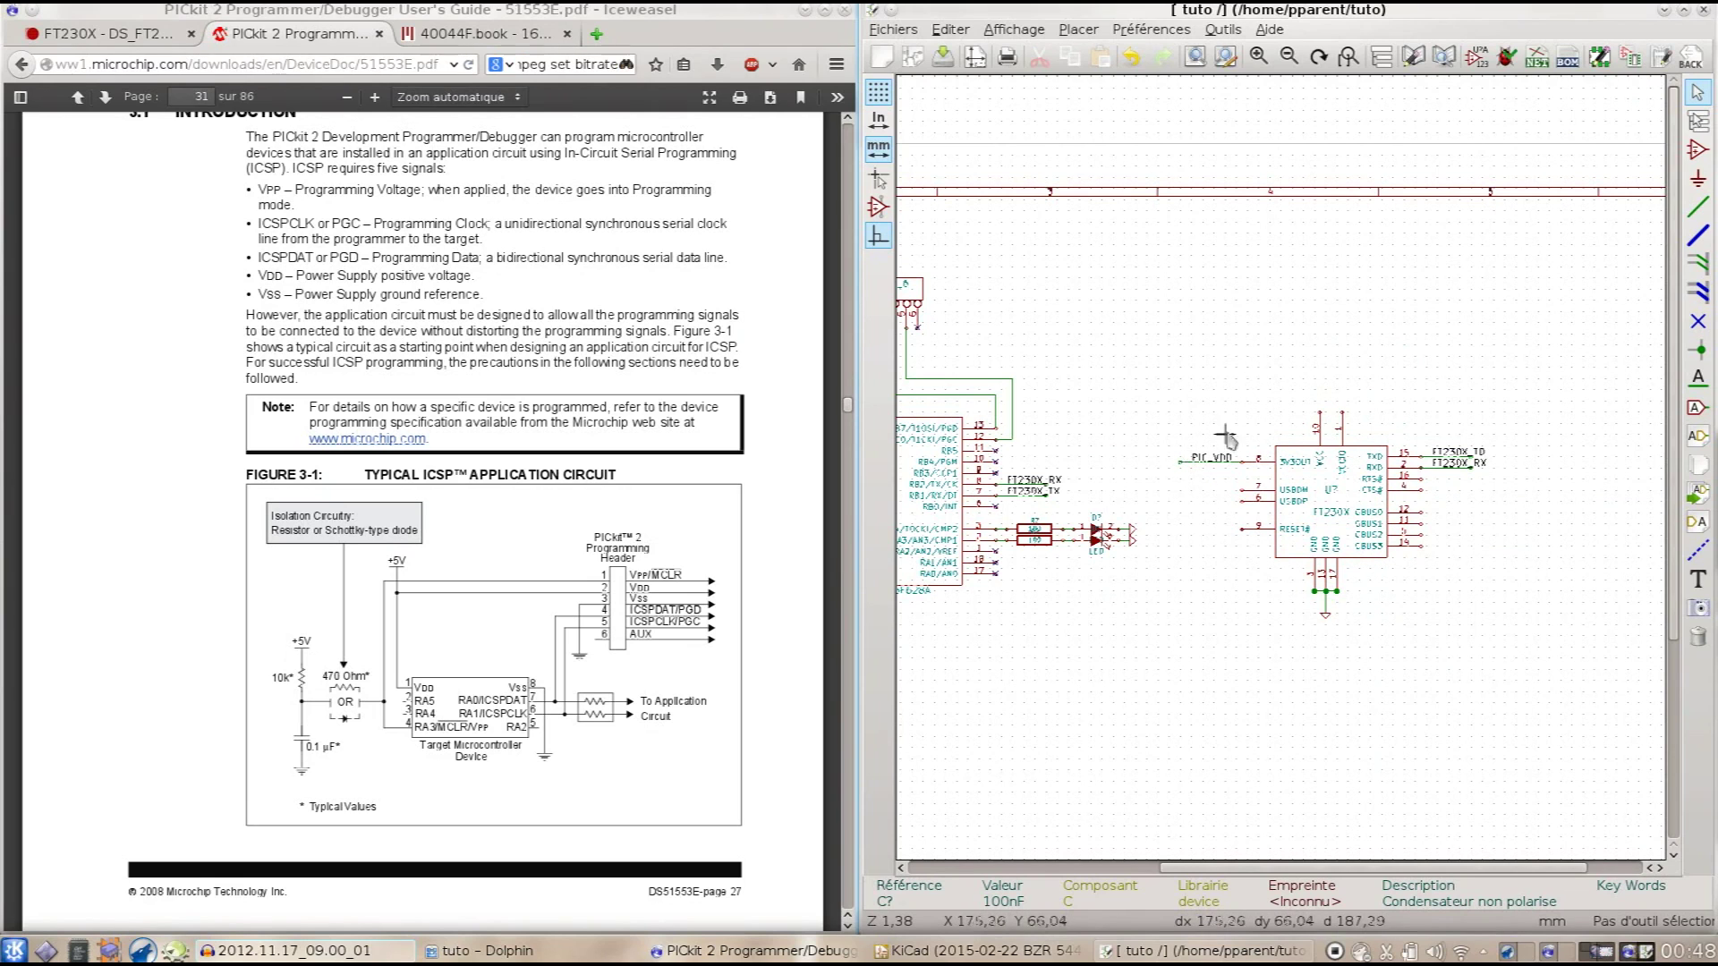
left_click(94, 33)
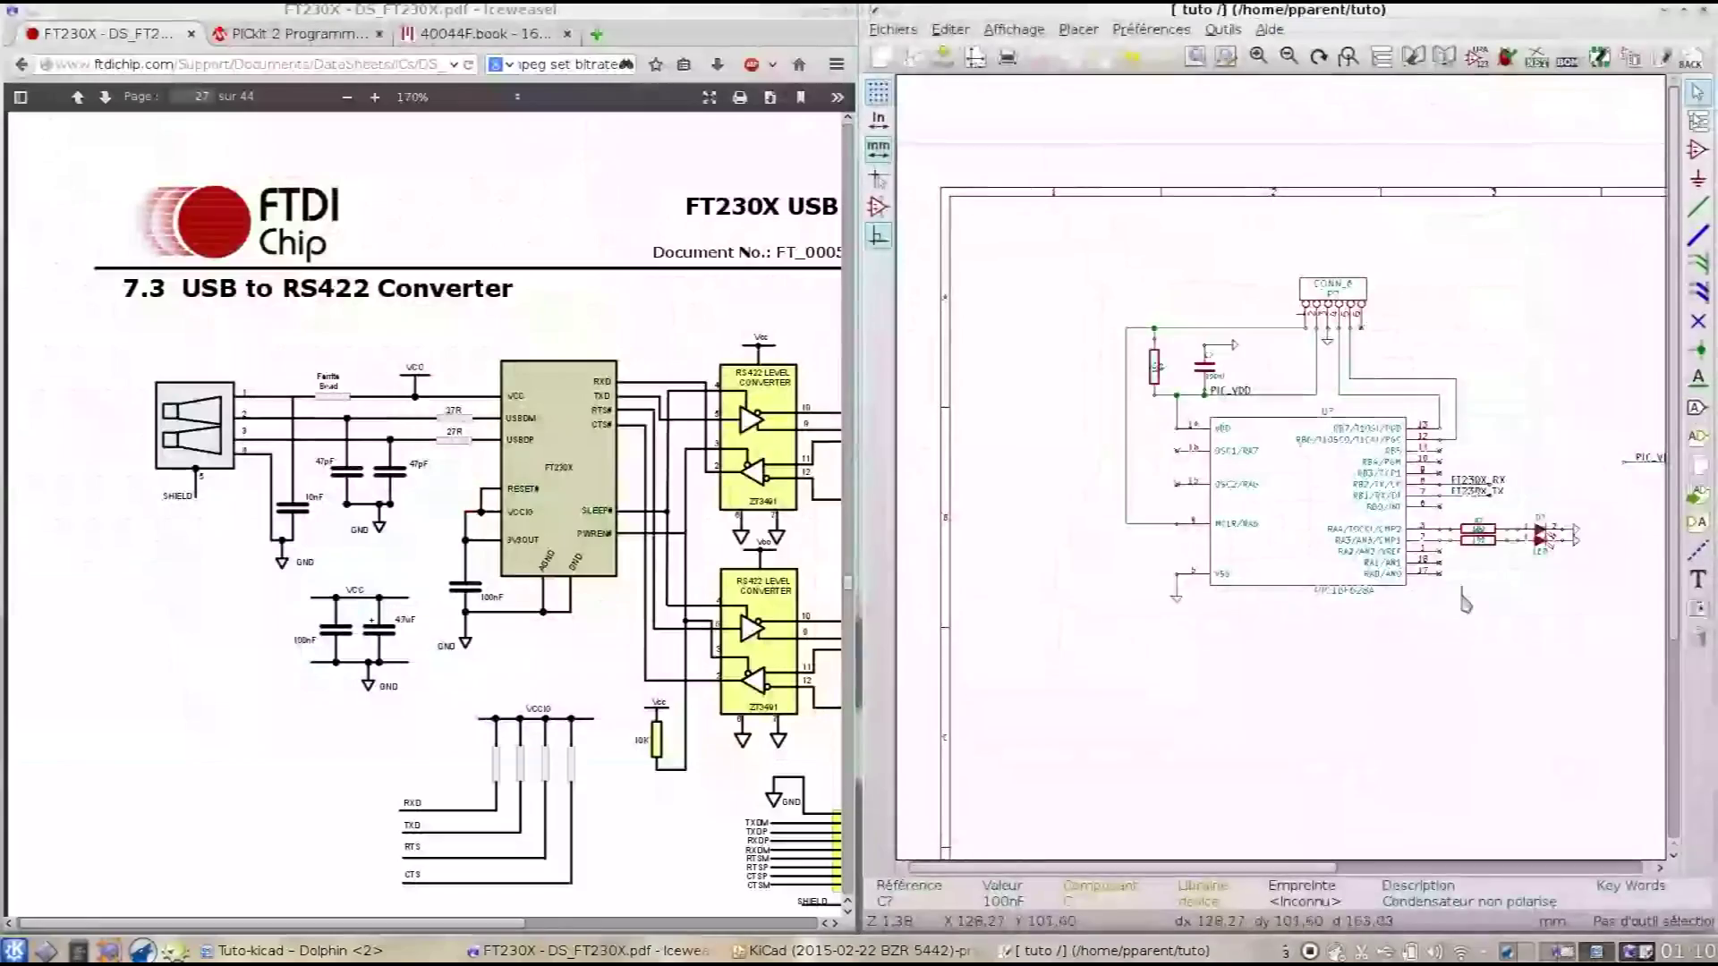
Step: Place a CONN_4 connector above and to the left of the FT230X, with its pins facing right
left_click_drag(1289, 868, 1543, 868)
left_click(1698, 150)
left_click(1308, 280)
type("CONN_4")
key("Return")
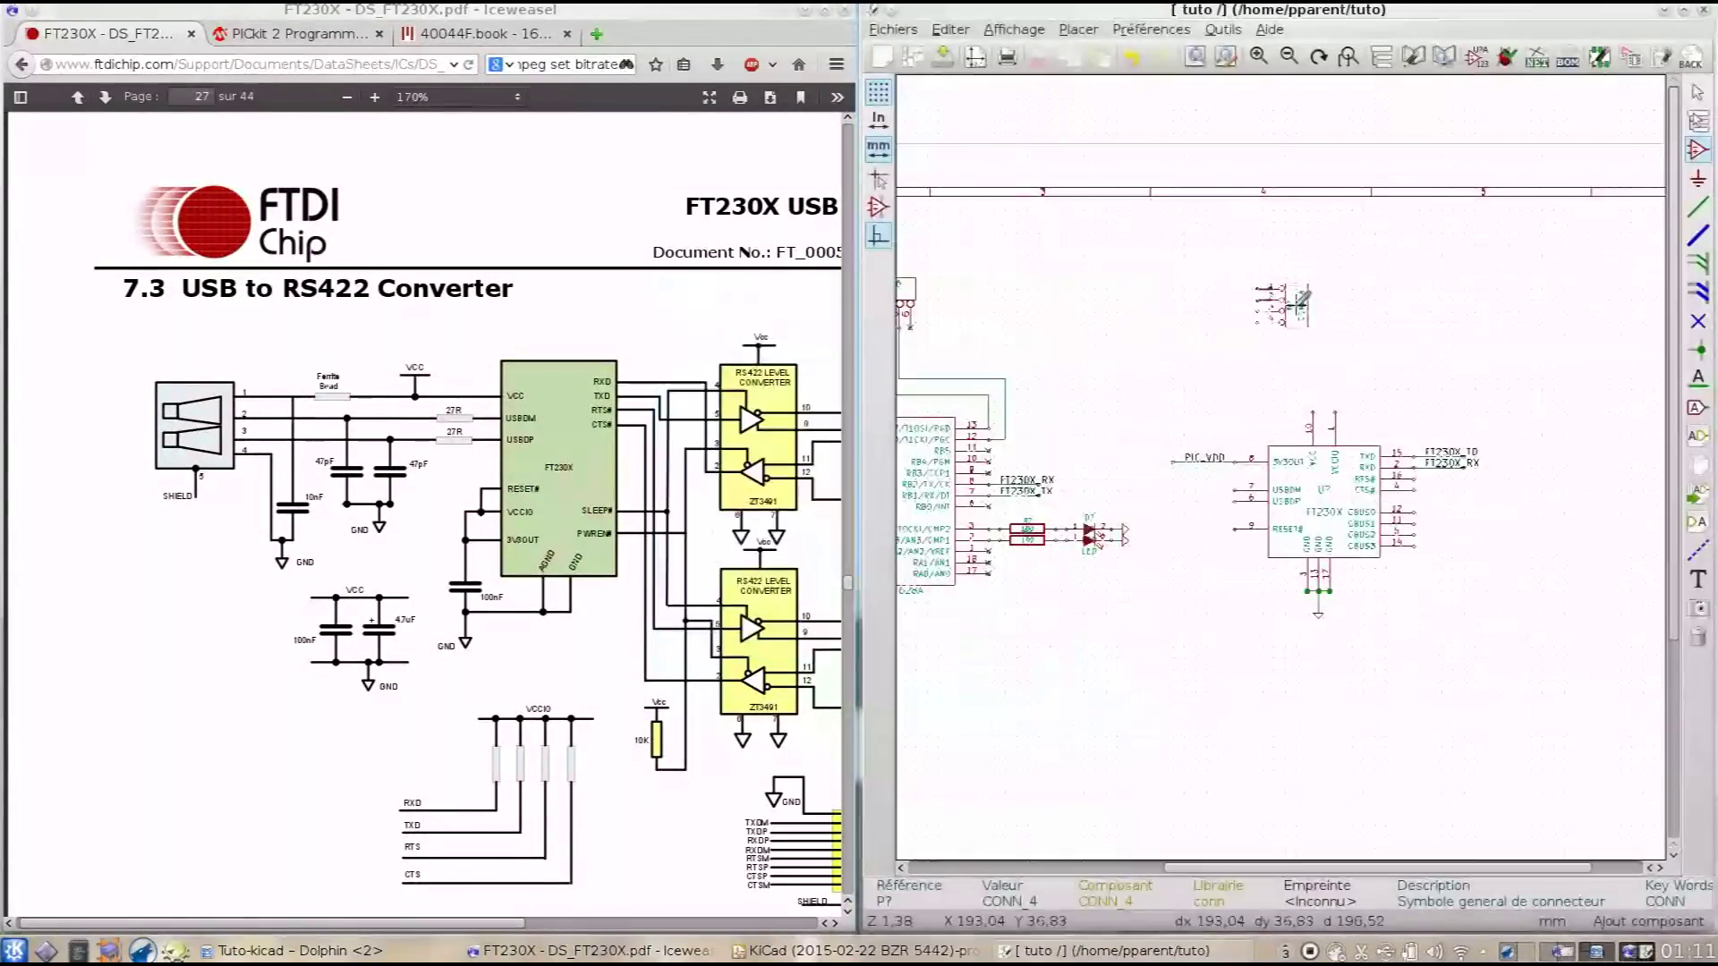
left_click(1213, 340)
Step: Draw wires leftward from the FT230X's pins 7 and 6 and label them USBDM and USBDP respectively
scroll(1224, 512, "up", 1)
key("w")
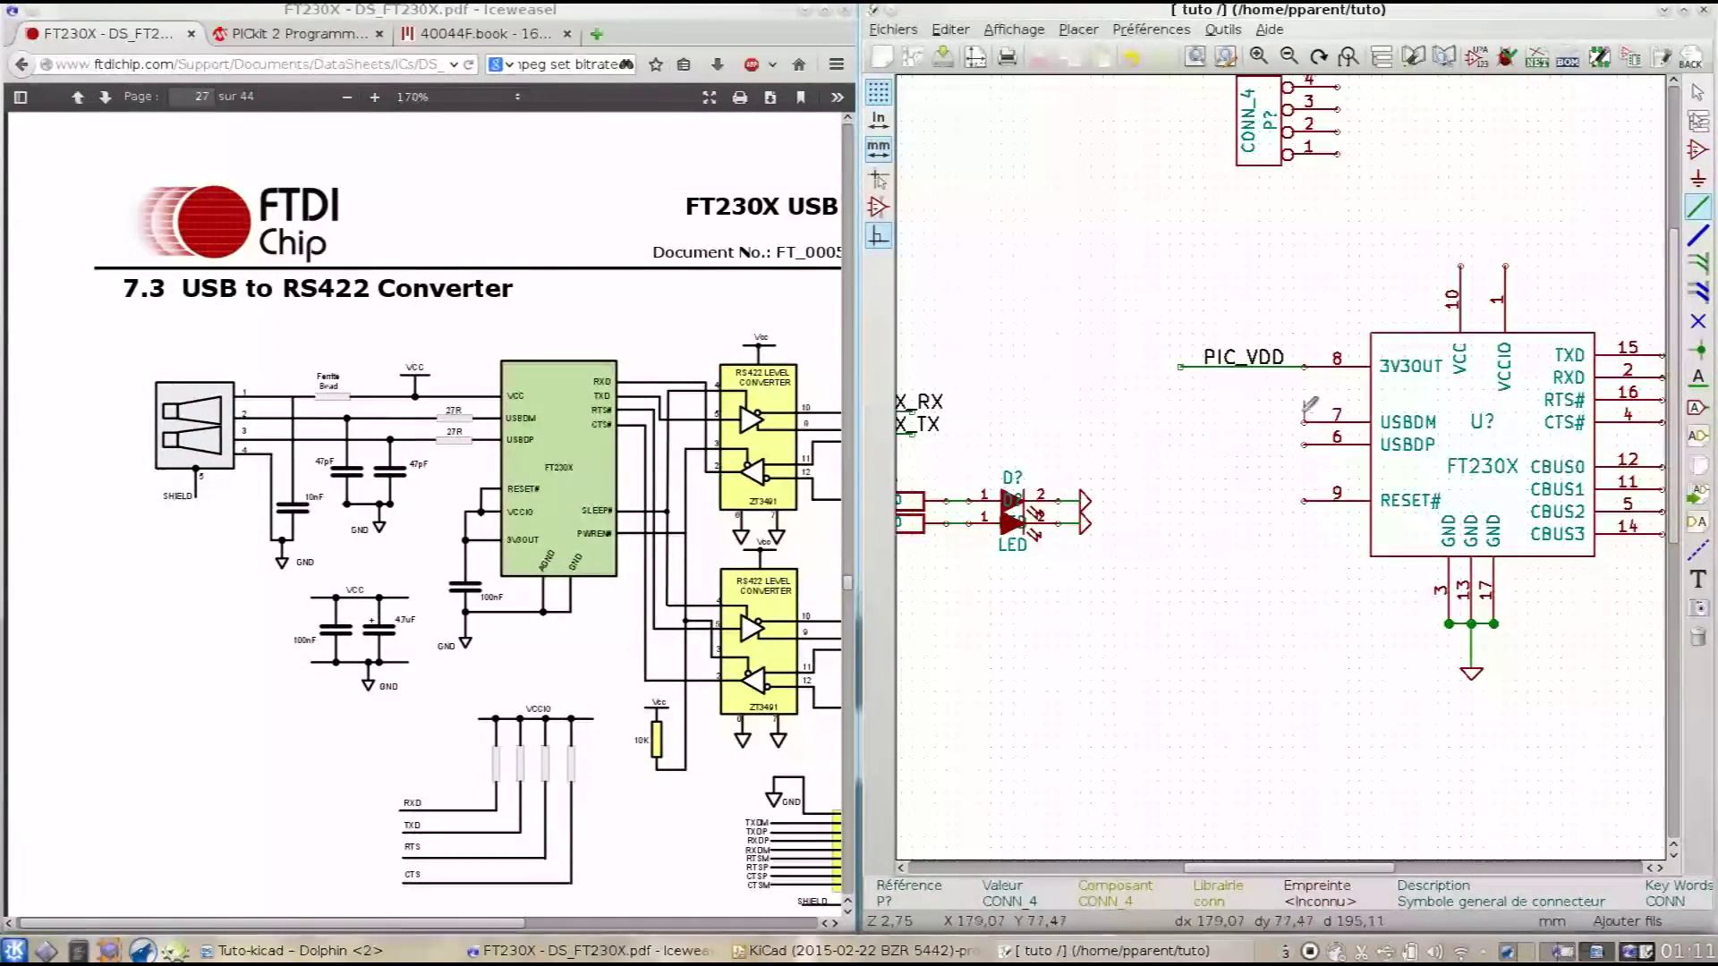
double_click(1181, 421)
type("lUSBDM")
key("Return")
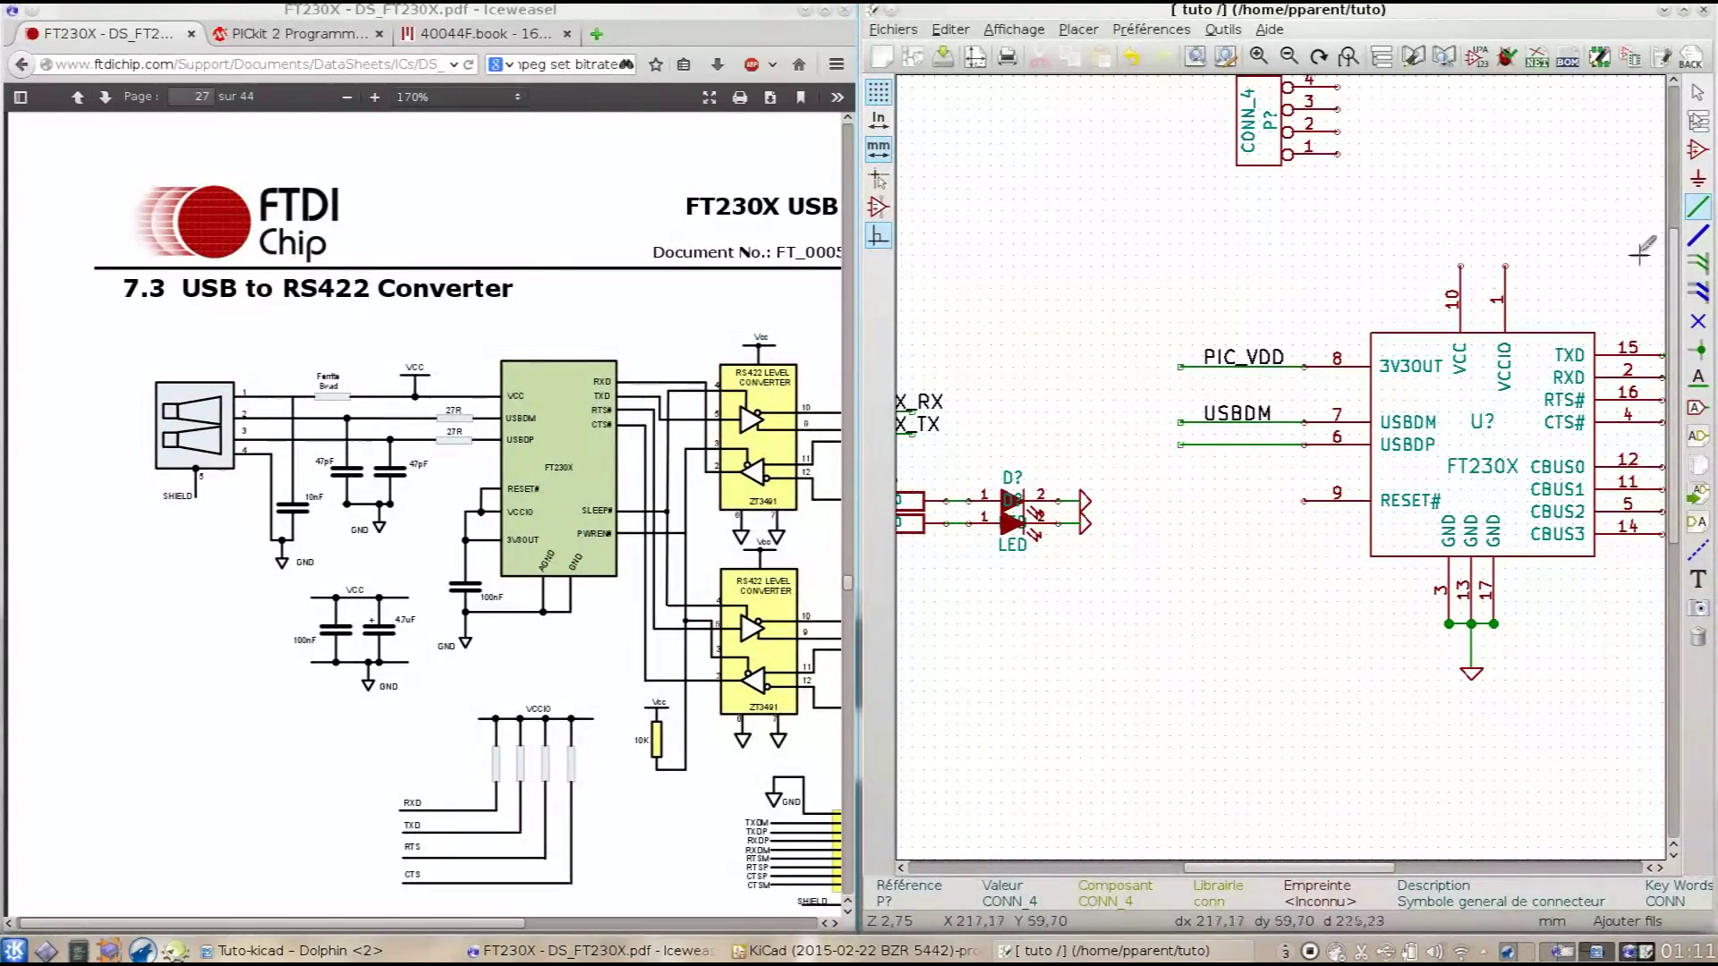
left_click(1202, 433)
type("USBDP")
key("Return")
Step: Place a horizontal resistor R to the right of CONN_4, in line with its pin 3
key("F4")
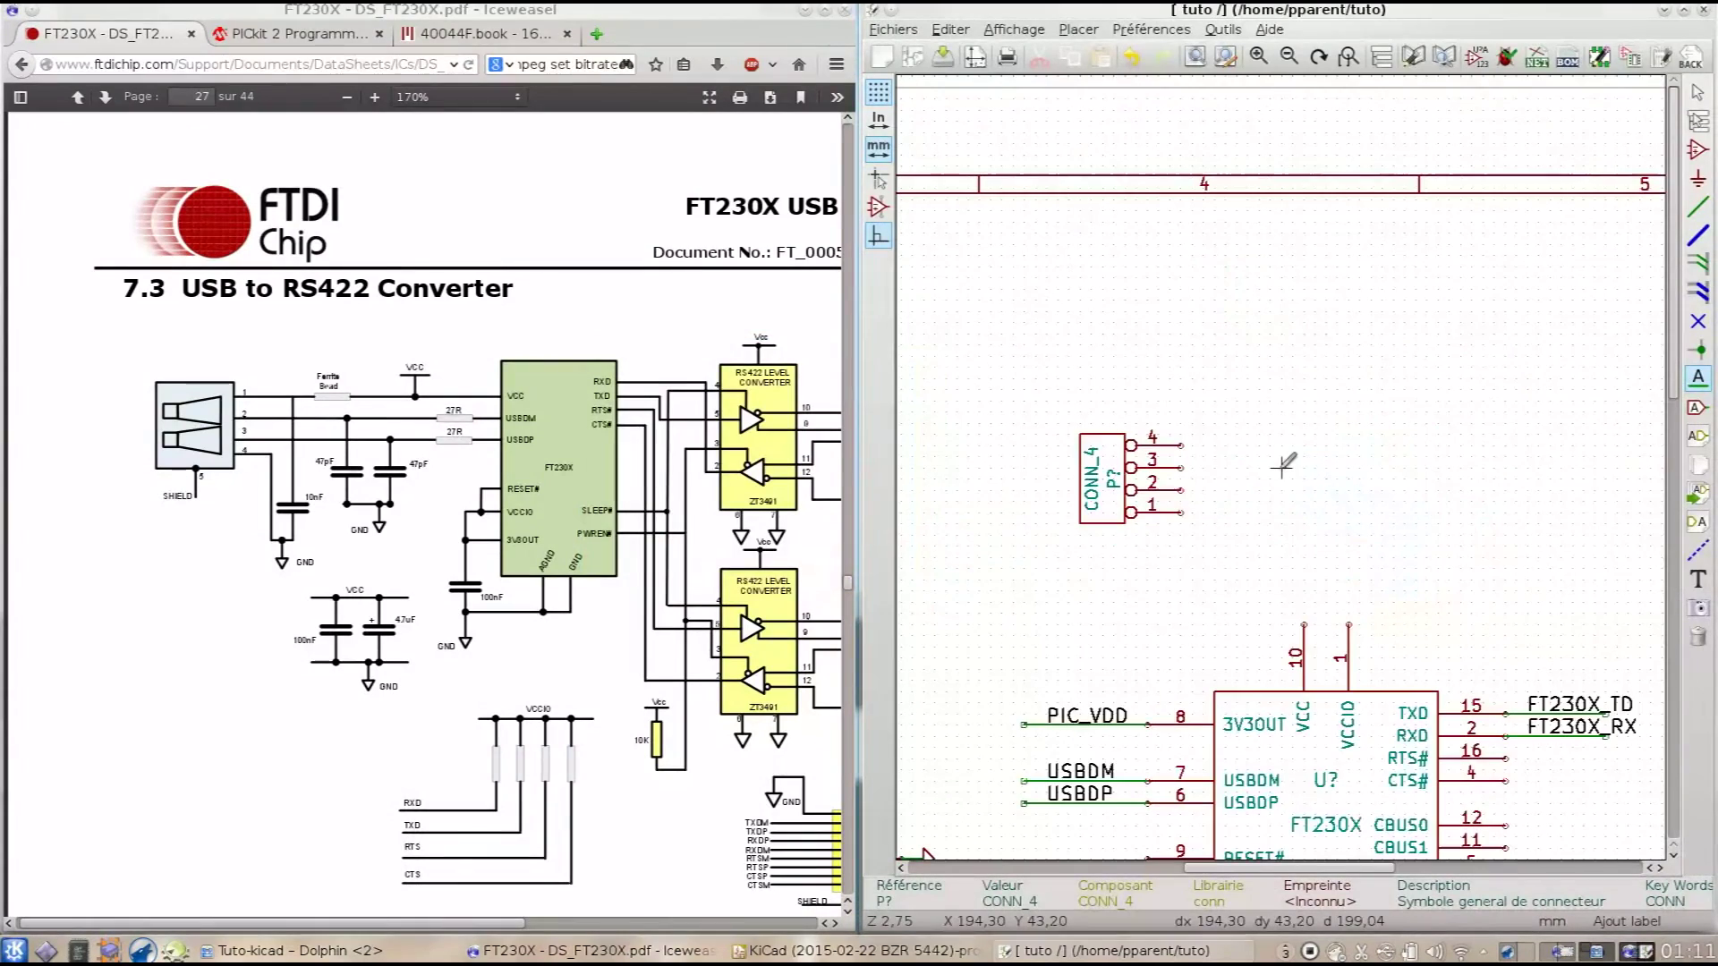
key("a")
key("Return")
key("r")
left_click(1257, 467)
Step: Wire the resistor to CONN_4 pin 3 and set its value to 27
key("w")
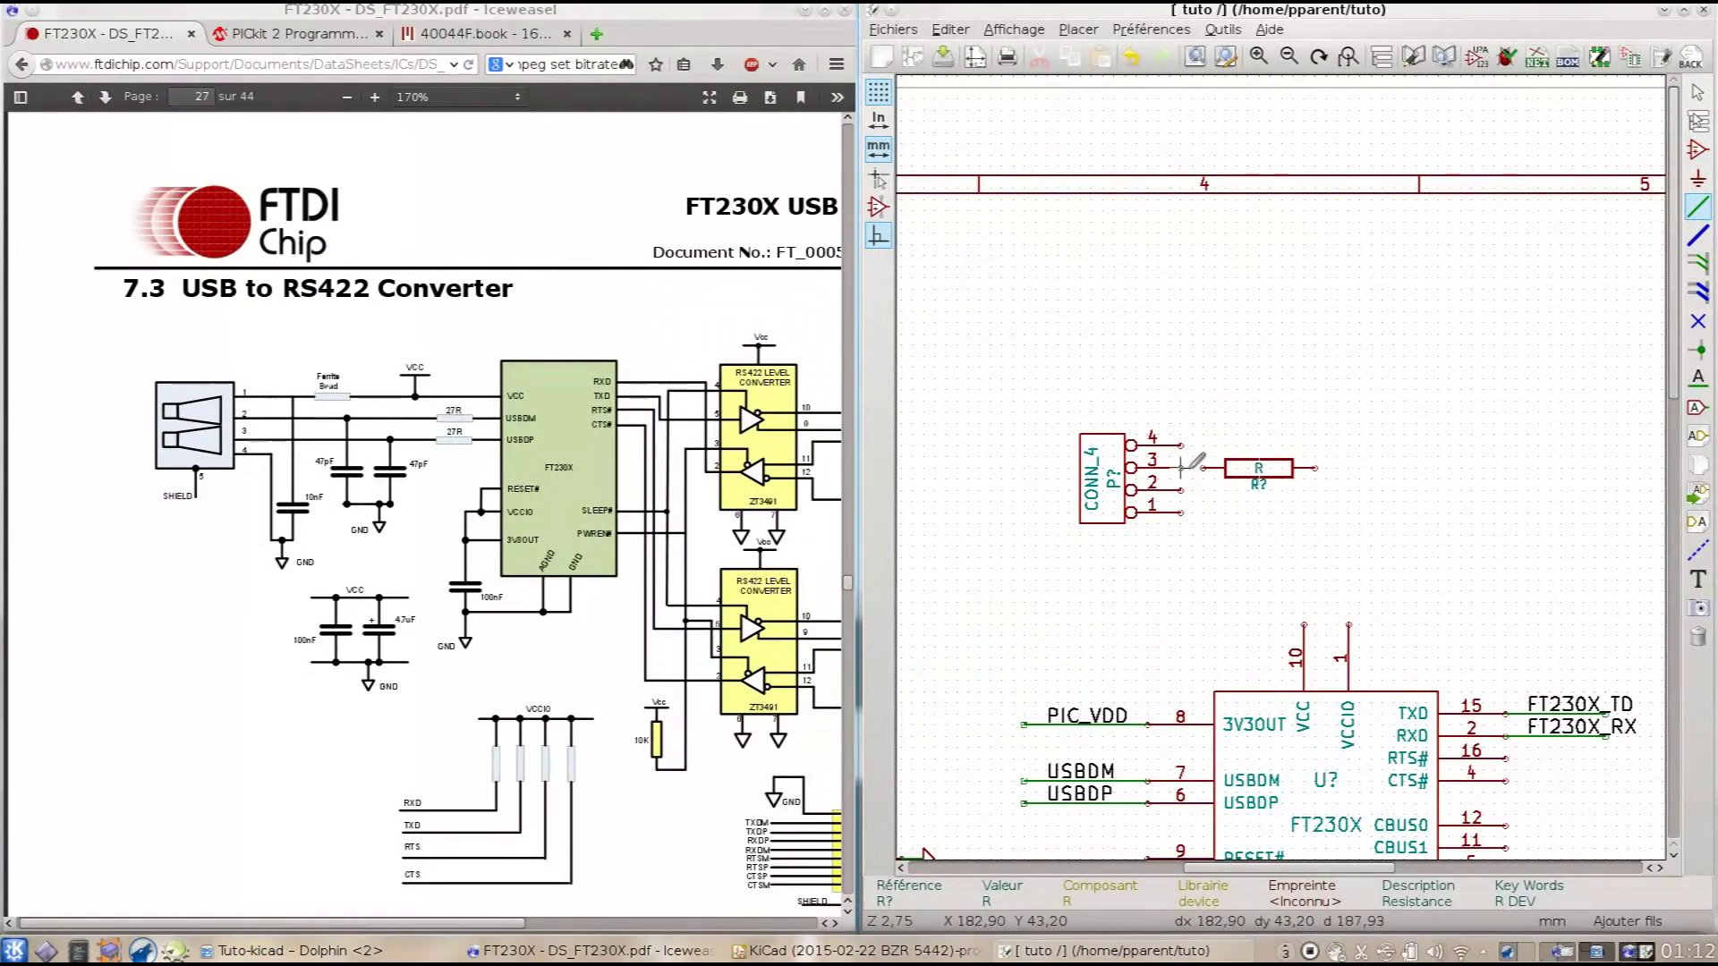
right_click(1264, 464)
mouse_move(1356, 625)
left_click(1102, 632)
type("27")
key("Return")
Step: Copy the 27 resistor directly below the original and wire the copy to CONN_4 pin 2
right_click(1257, 467)
left_click(1358, 654)
left_click(1257, 490)
double_click(1203, 490)
Step: Draw wires from the right ends of both 27 resistors, labelling the upper one USBDP and the lower one USBDM
left_click(1314, 468)
double_click(1426, 468)
left_click(1314, 489)
double_click(1426, 490)
key("l")
left_click(1337, 468)
type("USBDP")
key("Return")
left_click(1337, 489)
type("USBDM")
key("Return")
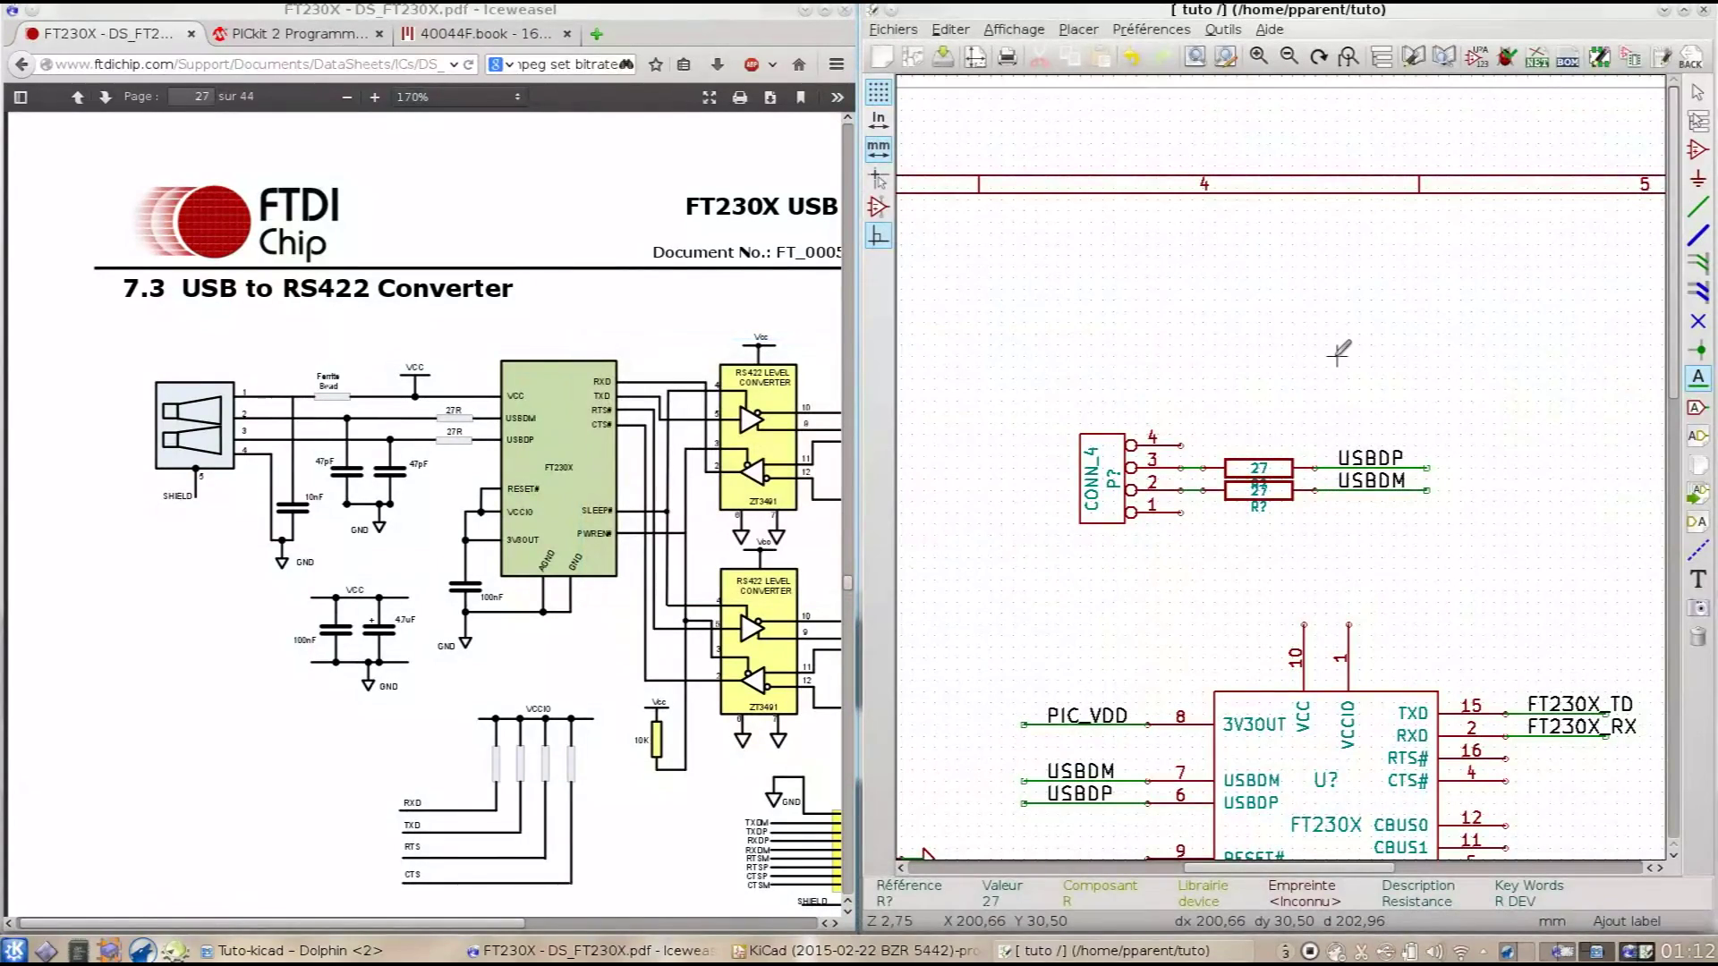
Step: Place a GND symbol beside CONN_4 pin 4, rotate it counterclockwise and wire it to the pin
key("p")
key("Return")
left_click(1214, 432)
right_click(1214, 434)
mouse_move(1431, 510)
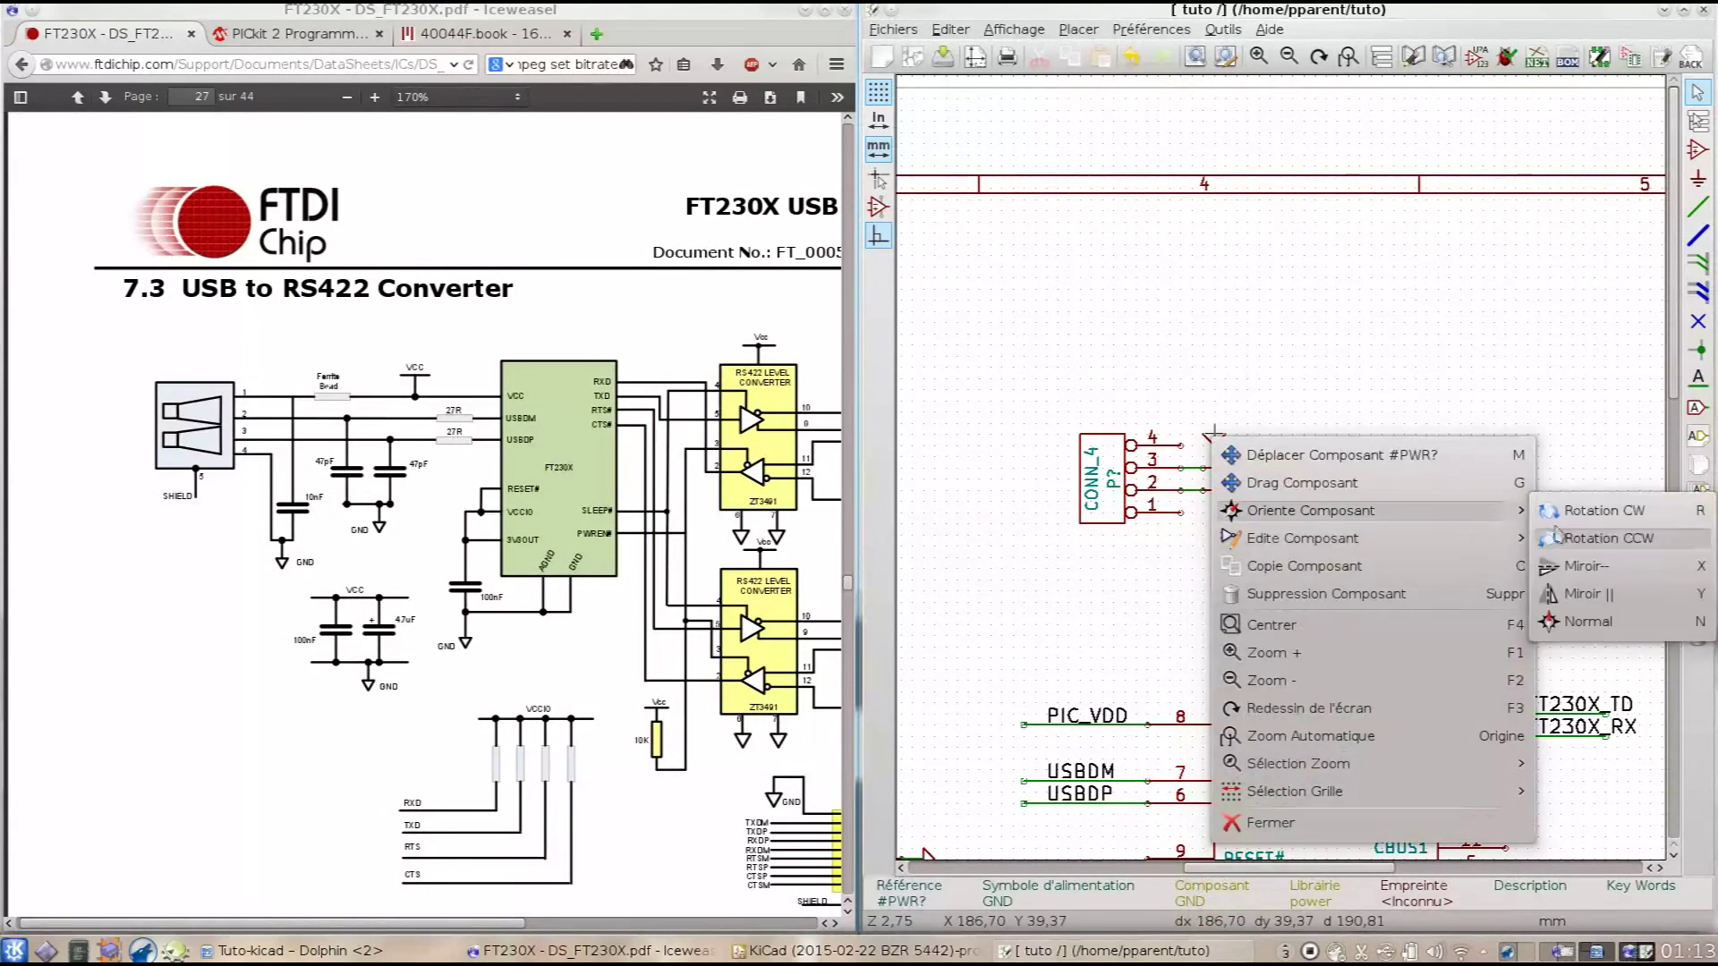
left_click(1593, 538)
left_click(1697, 206)
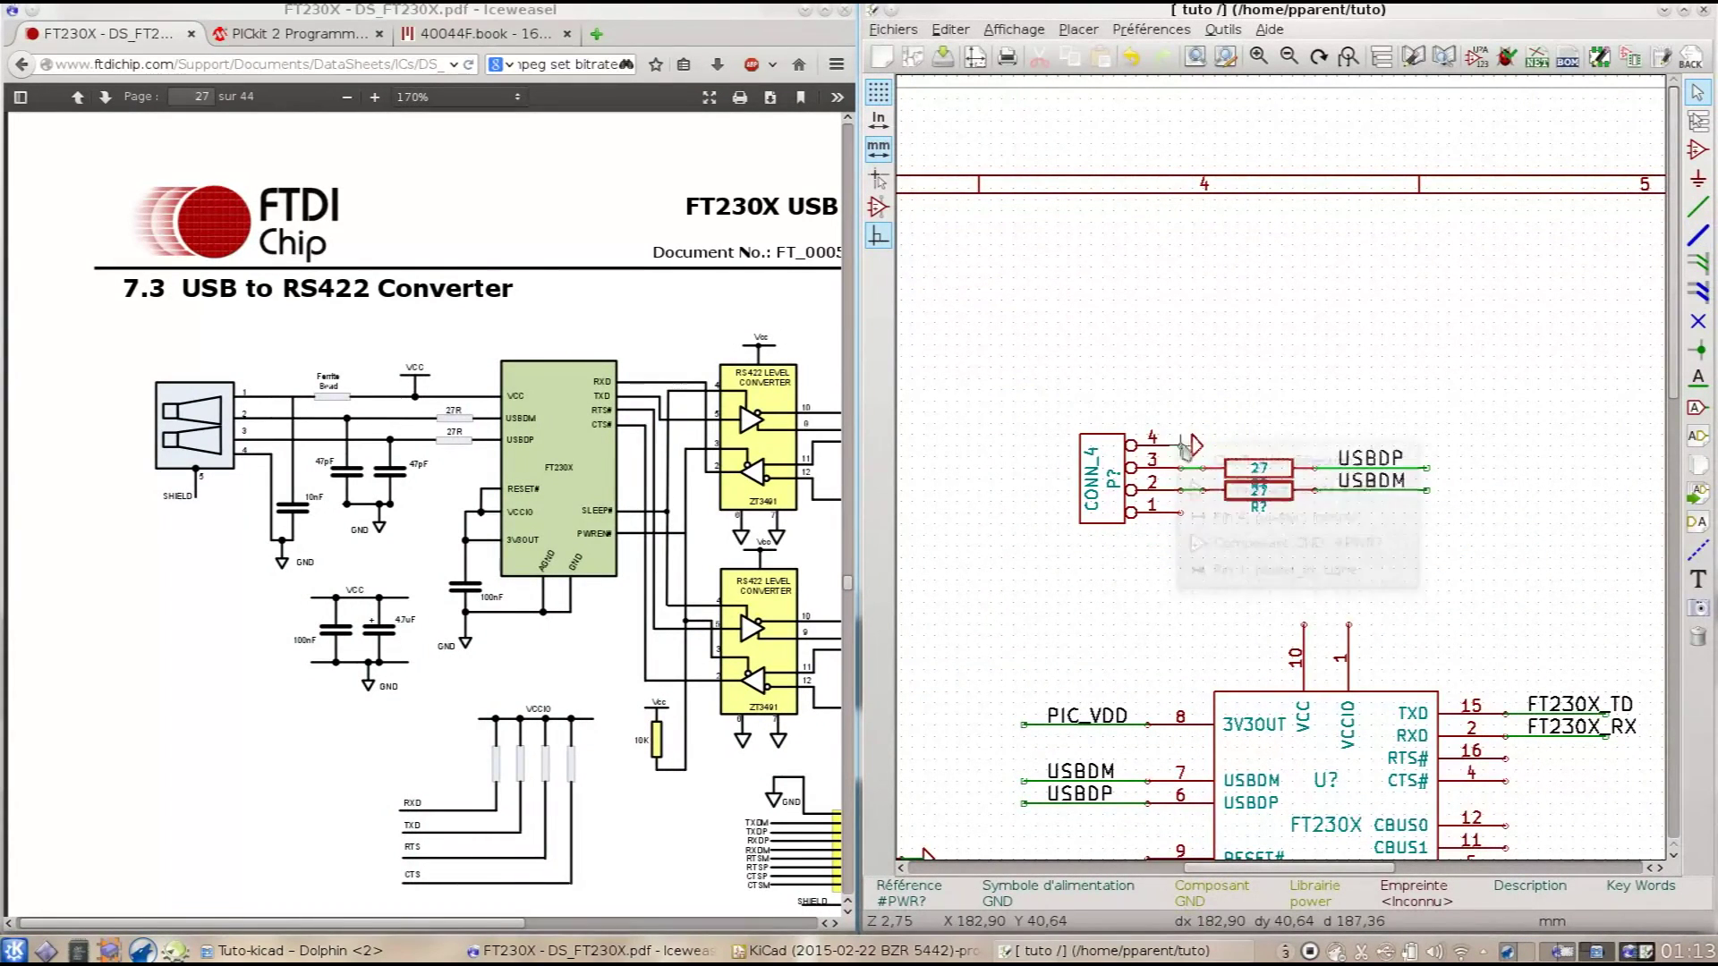
Step: Draw a short wire rightward from CONN_4 pin 1 and another leftward from the FT230X's VCC pin 10
left_click(1181, 514)
left_click(1214, 624)
left_click(1304, 624)
Step: Place a vertical INDUCTOR between the CONN_4 pin 1 wire and the FT230X's VCC wire
type("a")
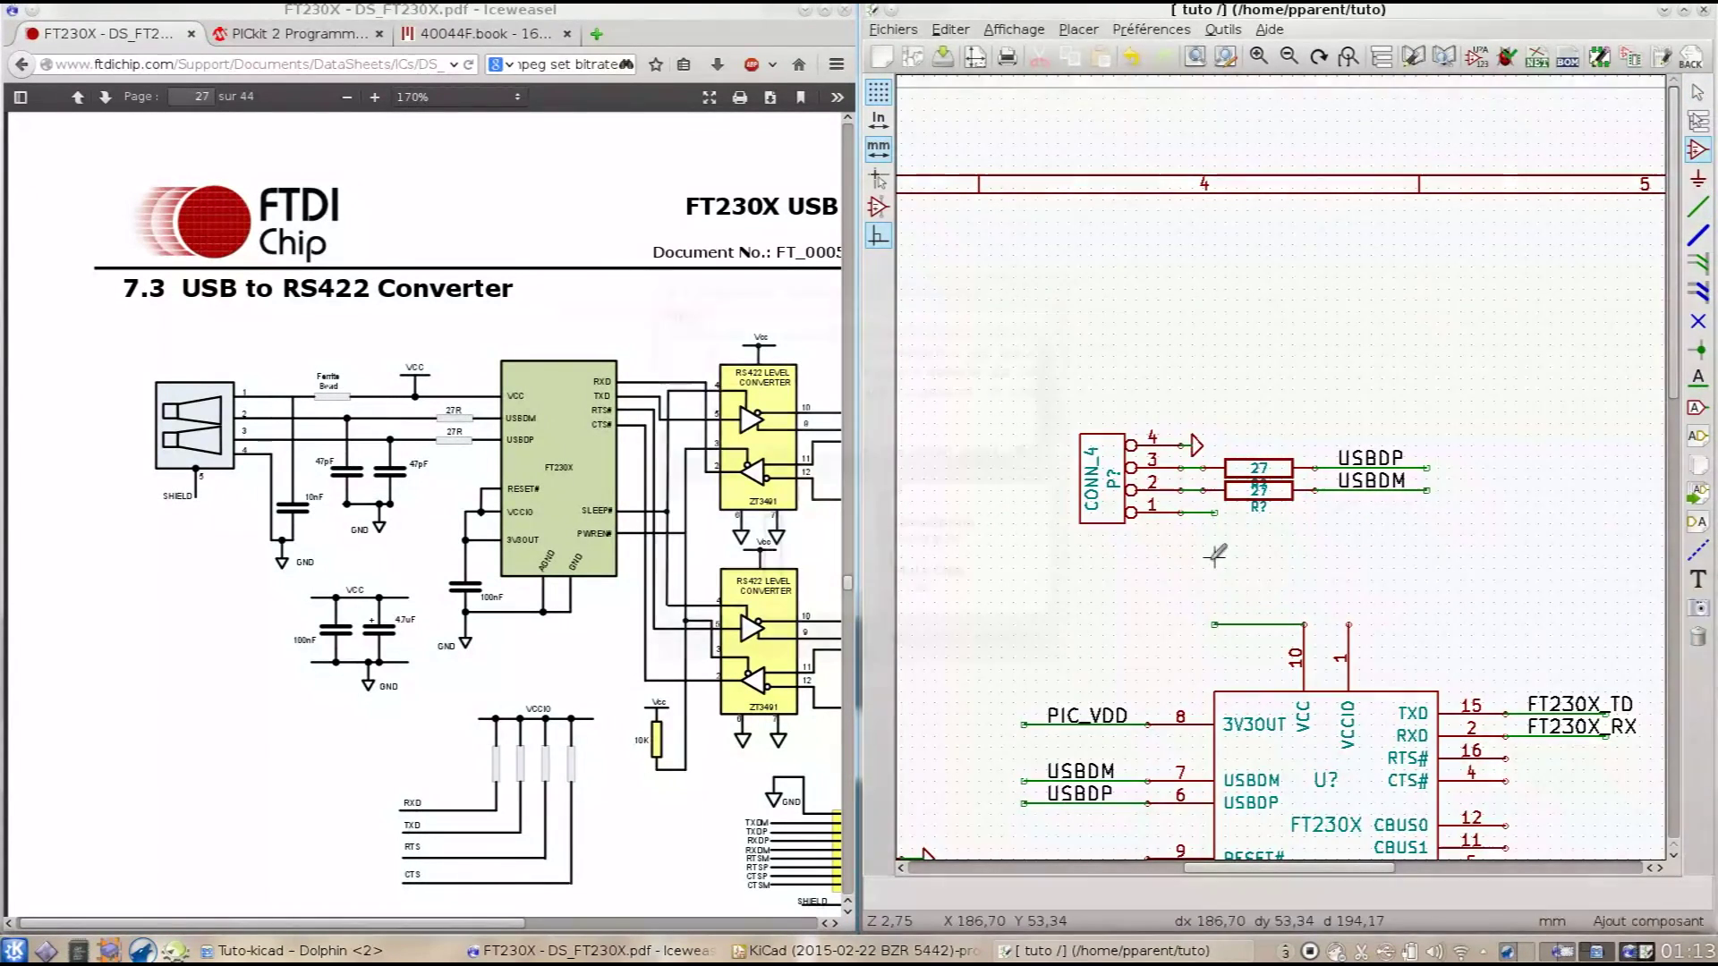
type("ind")
key("Return")
left_click(1215, 580)
Step: Replace the straight VCC wire with a bent one to the inductor's lower end, and wire its upper end to CONN_4 pin 1
left_click(1698, 637)
left_click(1289, 624)
left_click(1029, 695)
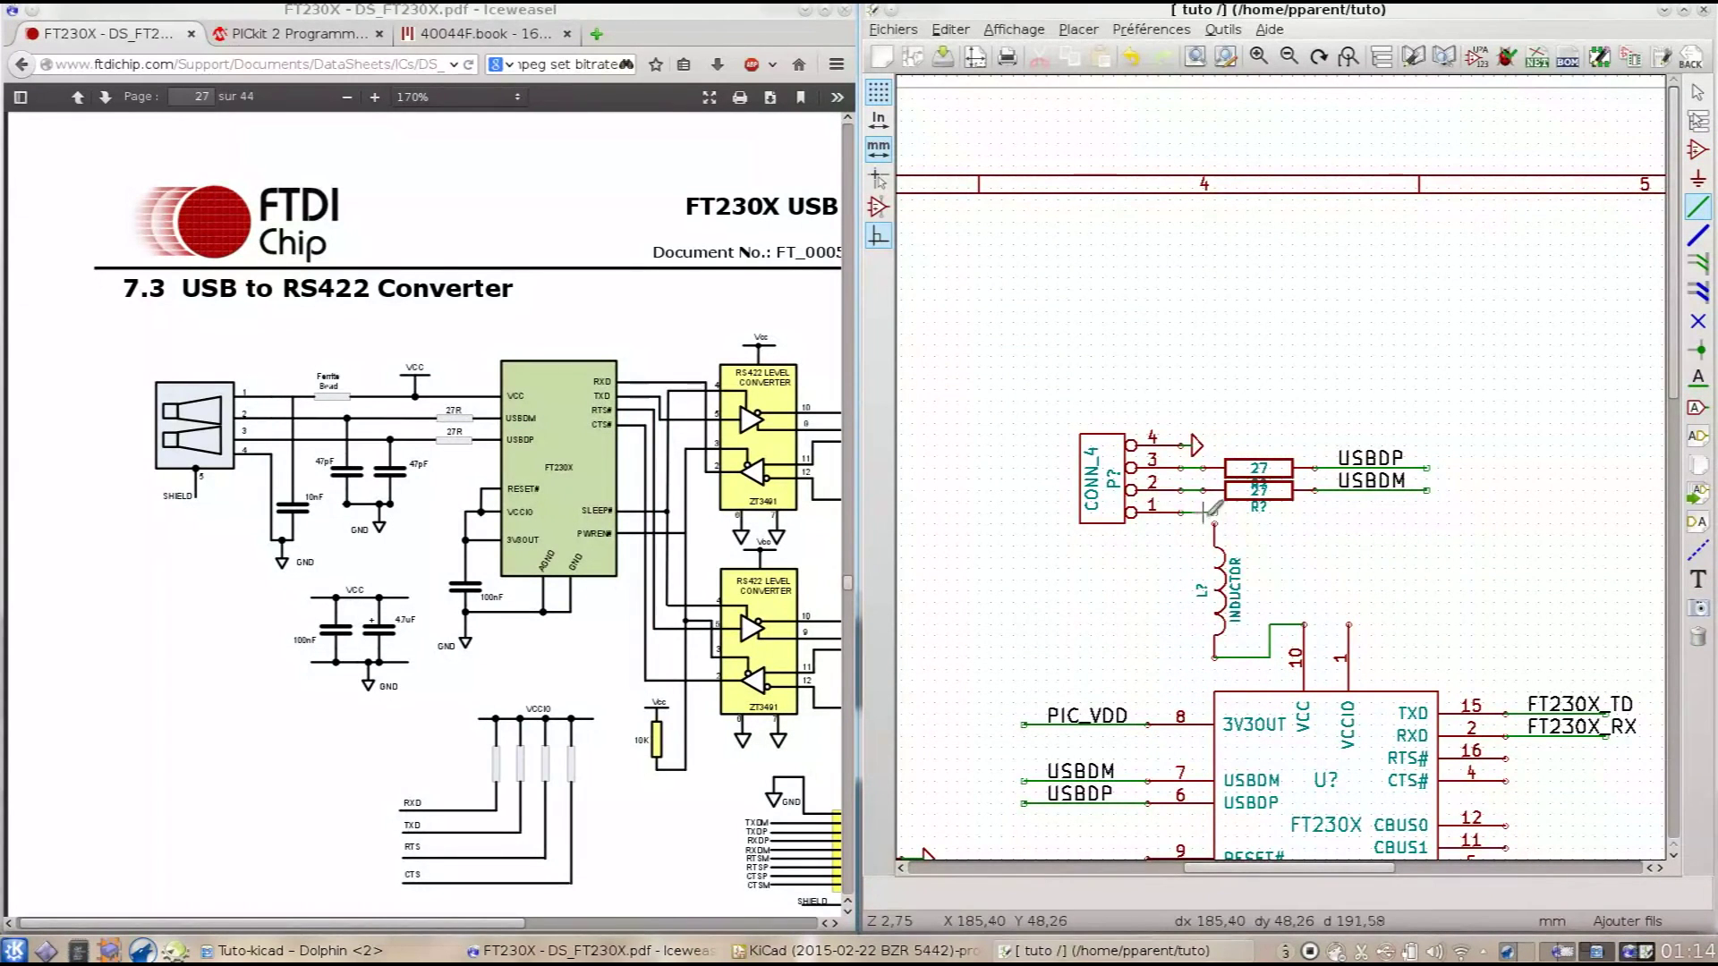
key("Escape")
Step: Set the inductor's value to FERRITE
right_click(1228, 610)
left_click(1566, 682)
type("FERRITE")
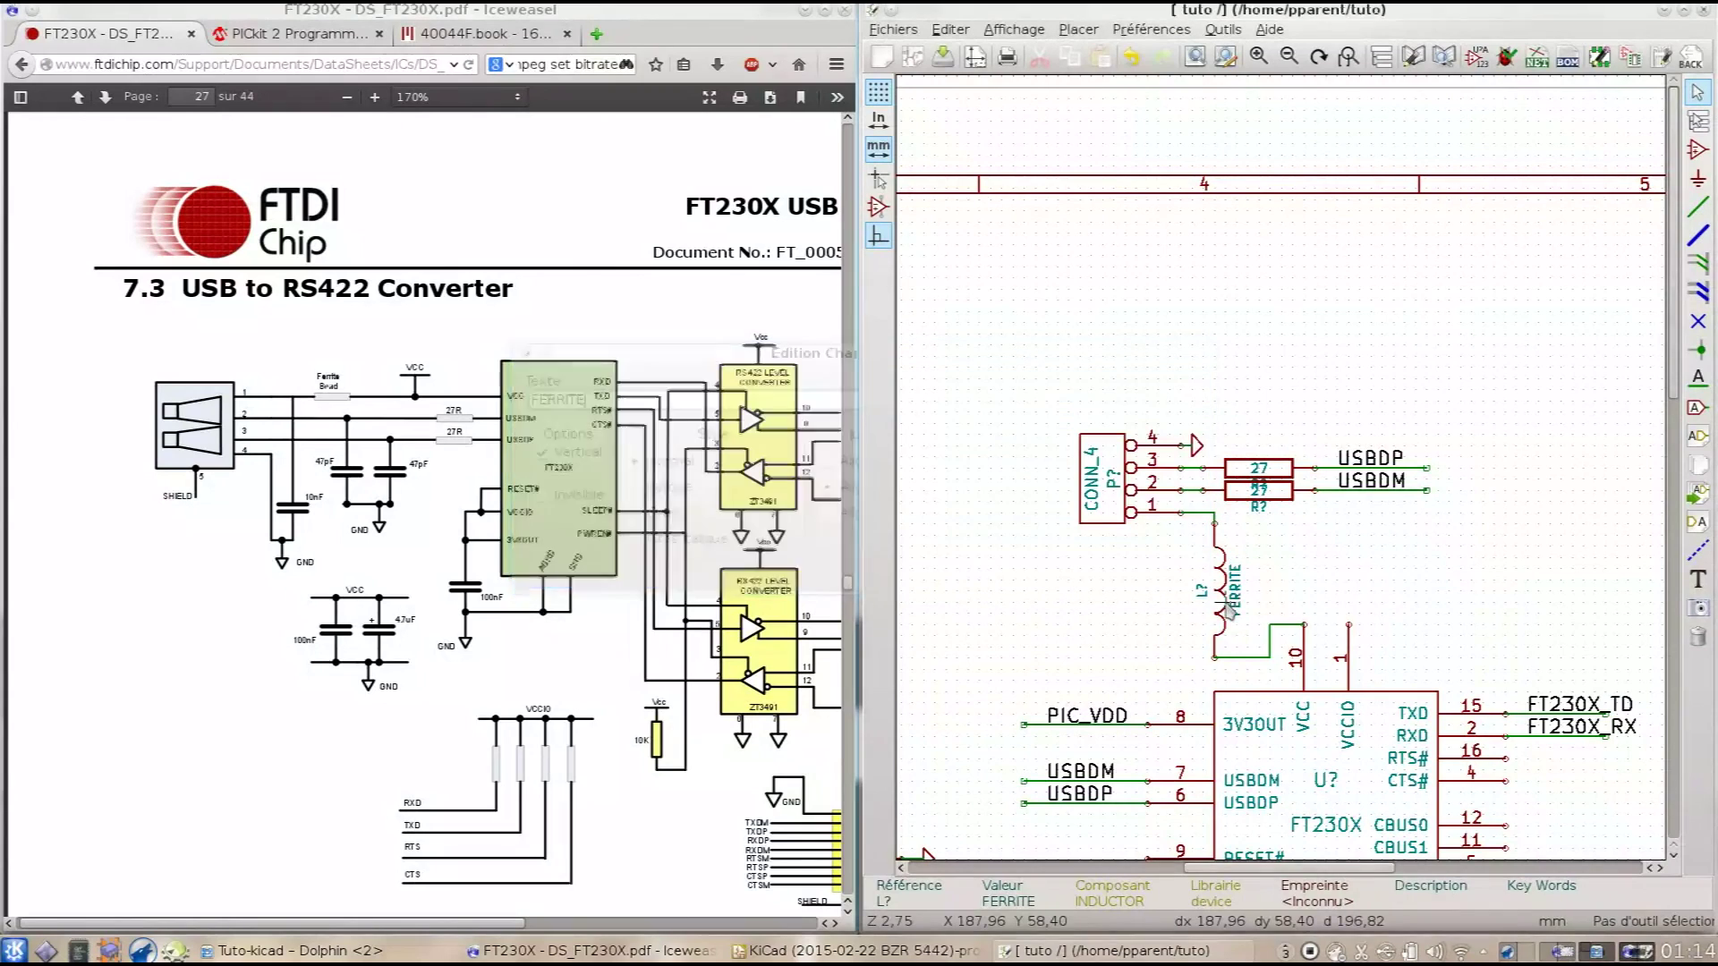
key("Return")
Step: Place two vertical capacitors C side by side above the CONN_4 pin wires
left_click(1697, 149)
left_click(1260, 399)
key("Return")
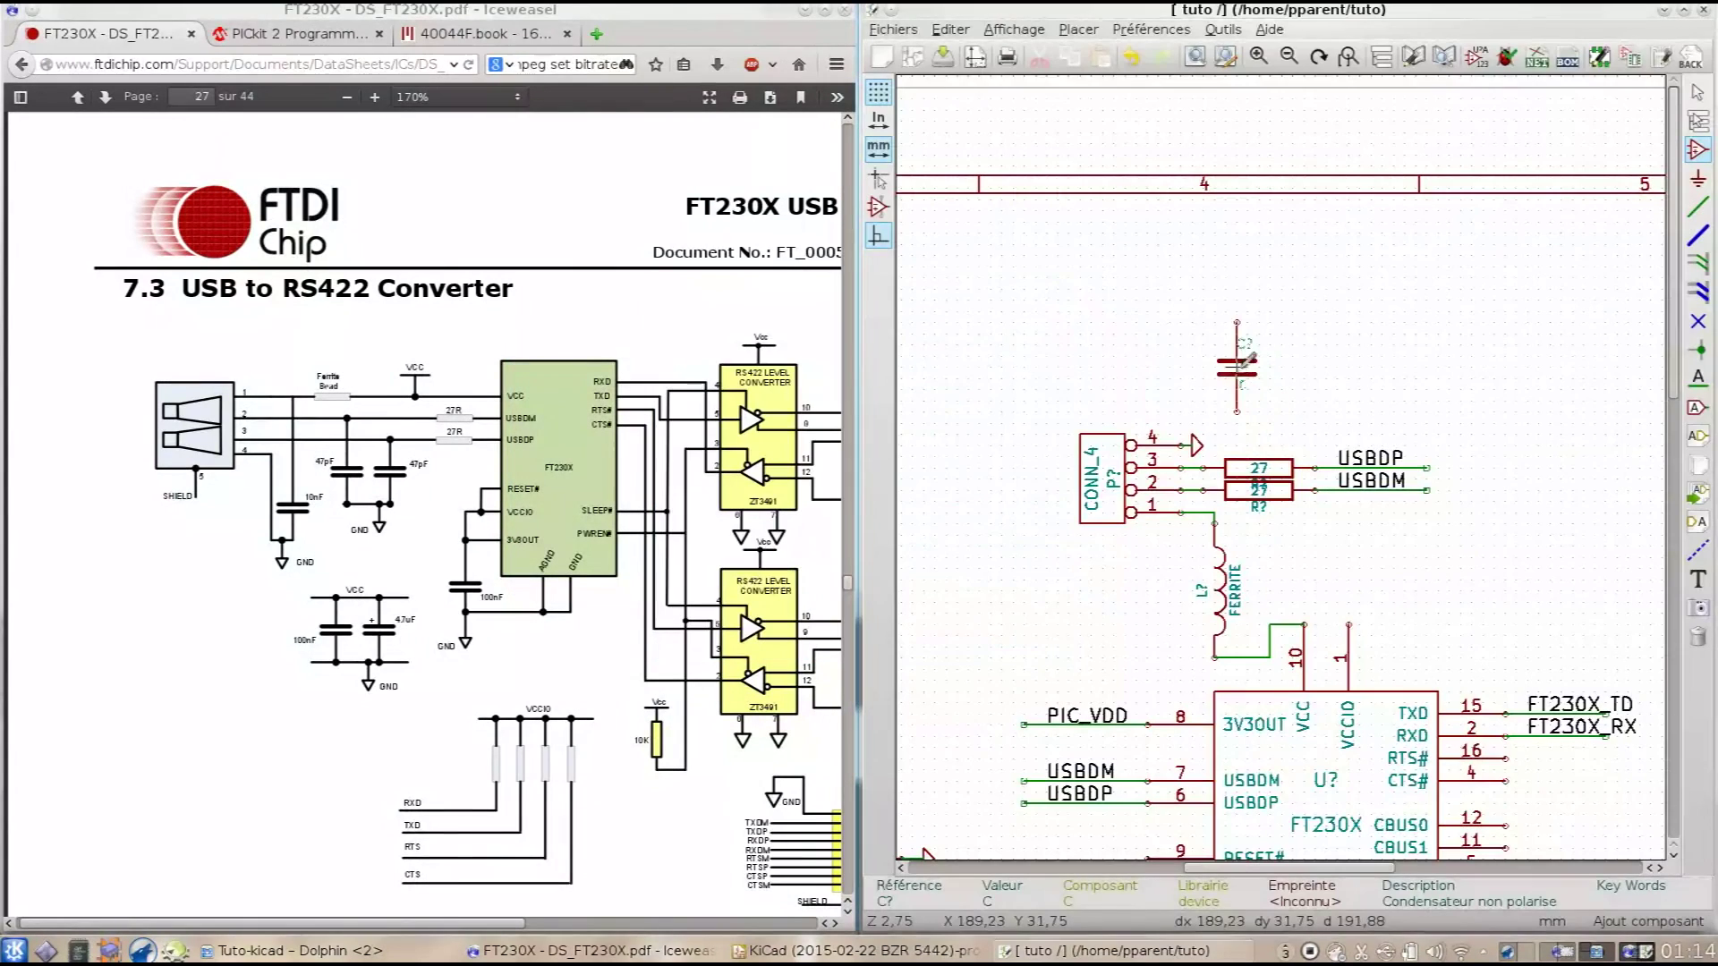
left_click(1262, 344)
key("Return")
left_click(1237, 358)
key("Escape")
Step: Set the values of both capacitors above CONN_4 to 47pF
right_click(1194, 346)
mouse_move(1324, 447)
left_click(1074, 476)
type("47pF")
key("Return")
right_click(1237, 358)
left_click(1077, 499)
type("47pF")
key("Return")
Step: Wire the two 47pF capacitors from the CONN_4 pin 3 and pin 2 wires to a shared GND symbol placed above them
key("w")
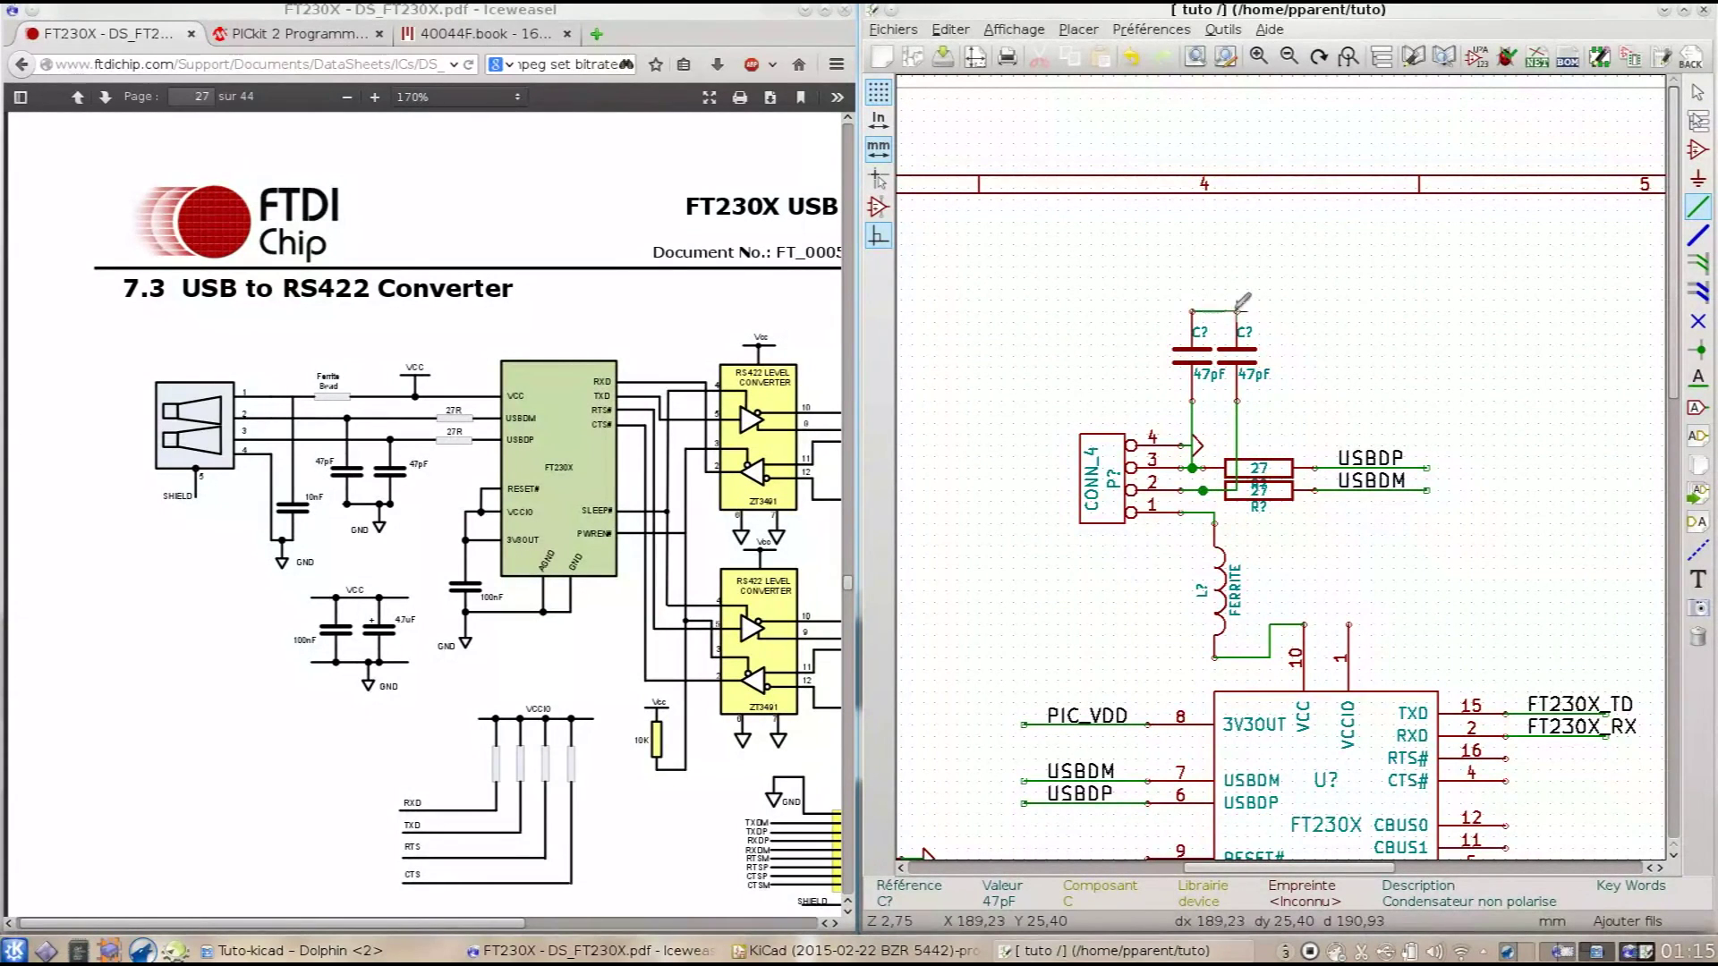
key("p")
key("Return")
key("w")
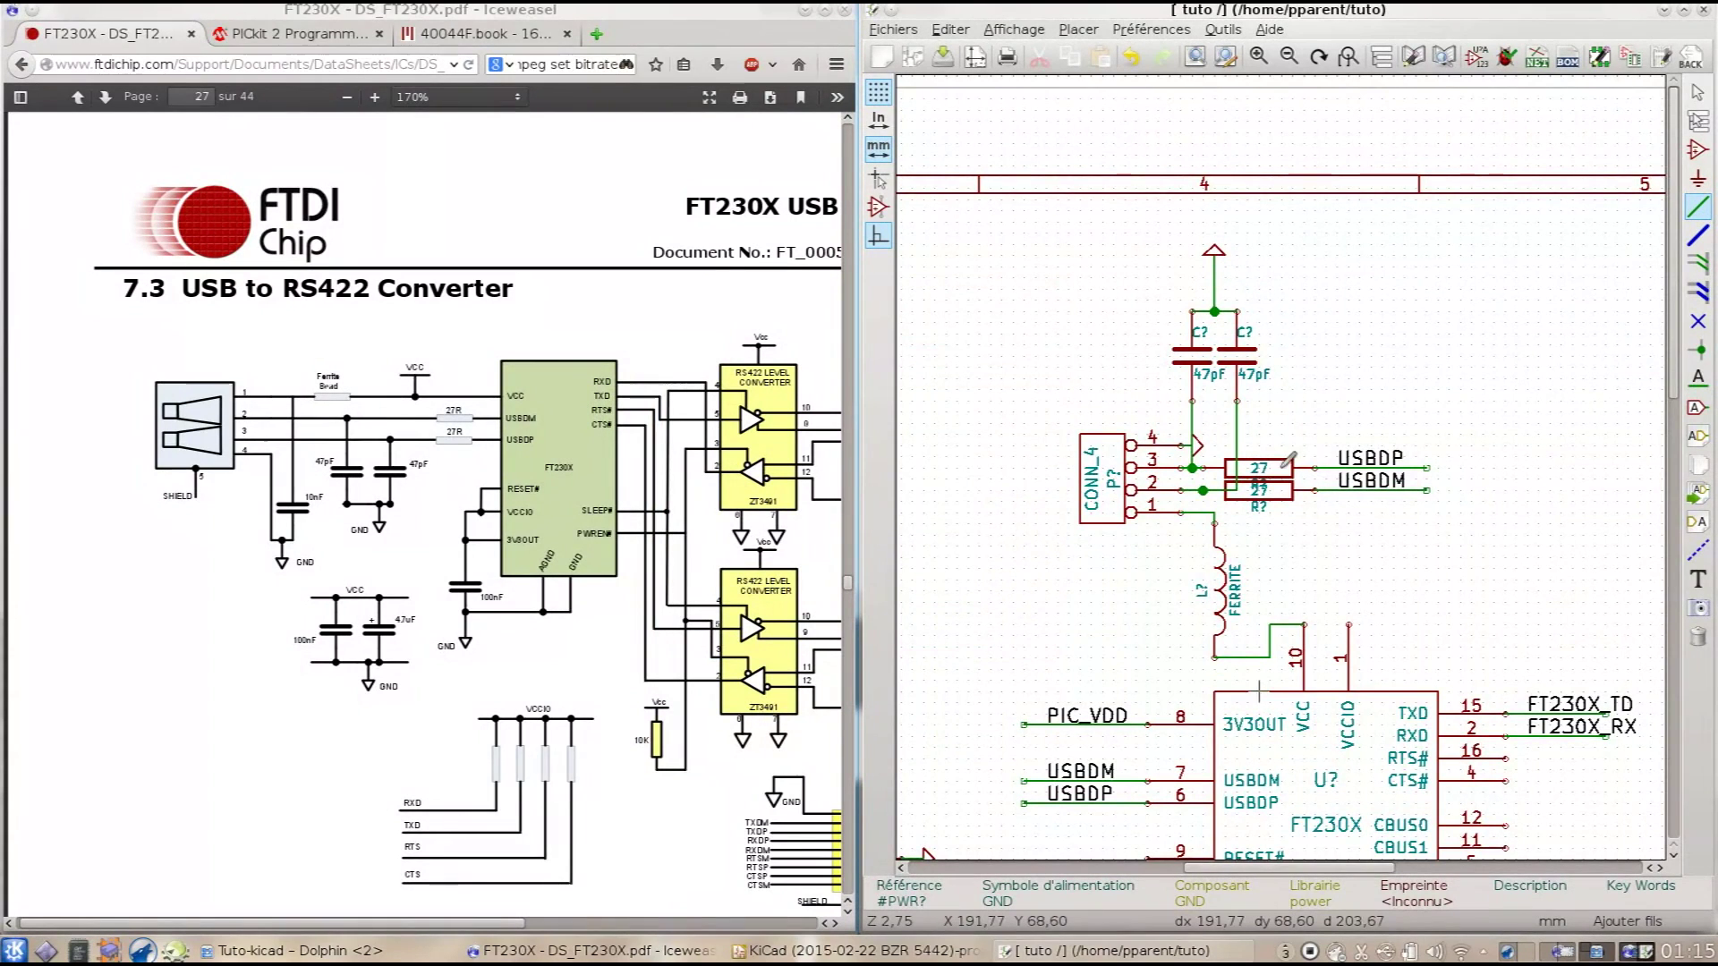
Step: Draw a wire from the FT230X's VCCIO pin 1 to the right and label it PIC_VDD
scroll(1349, 613, "down", 3, "shift")
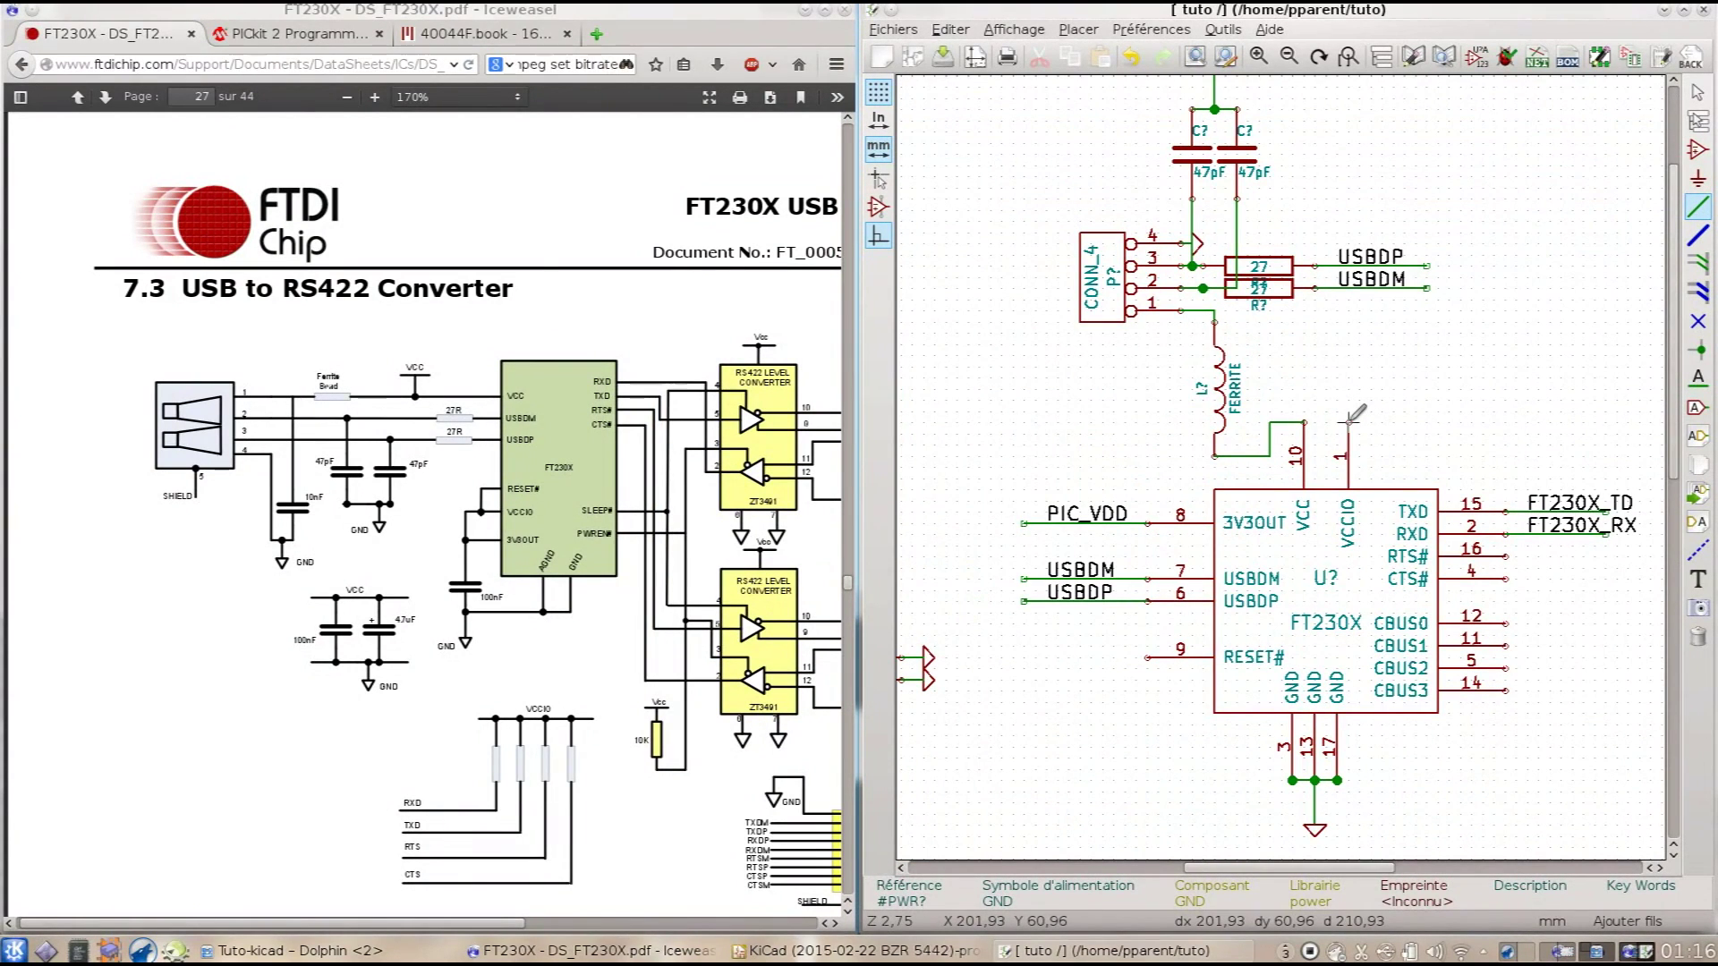
key("l")
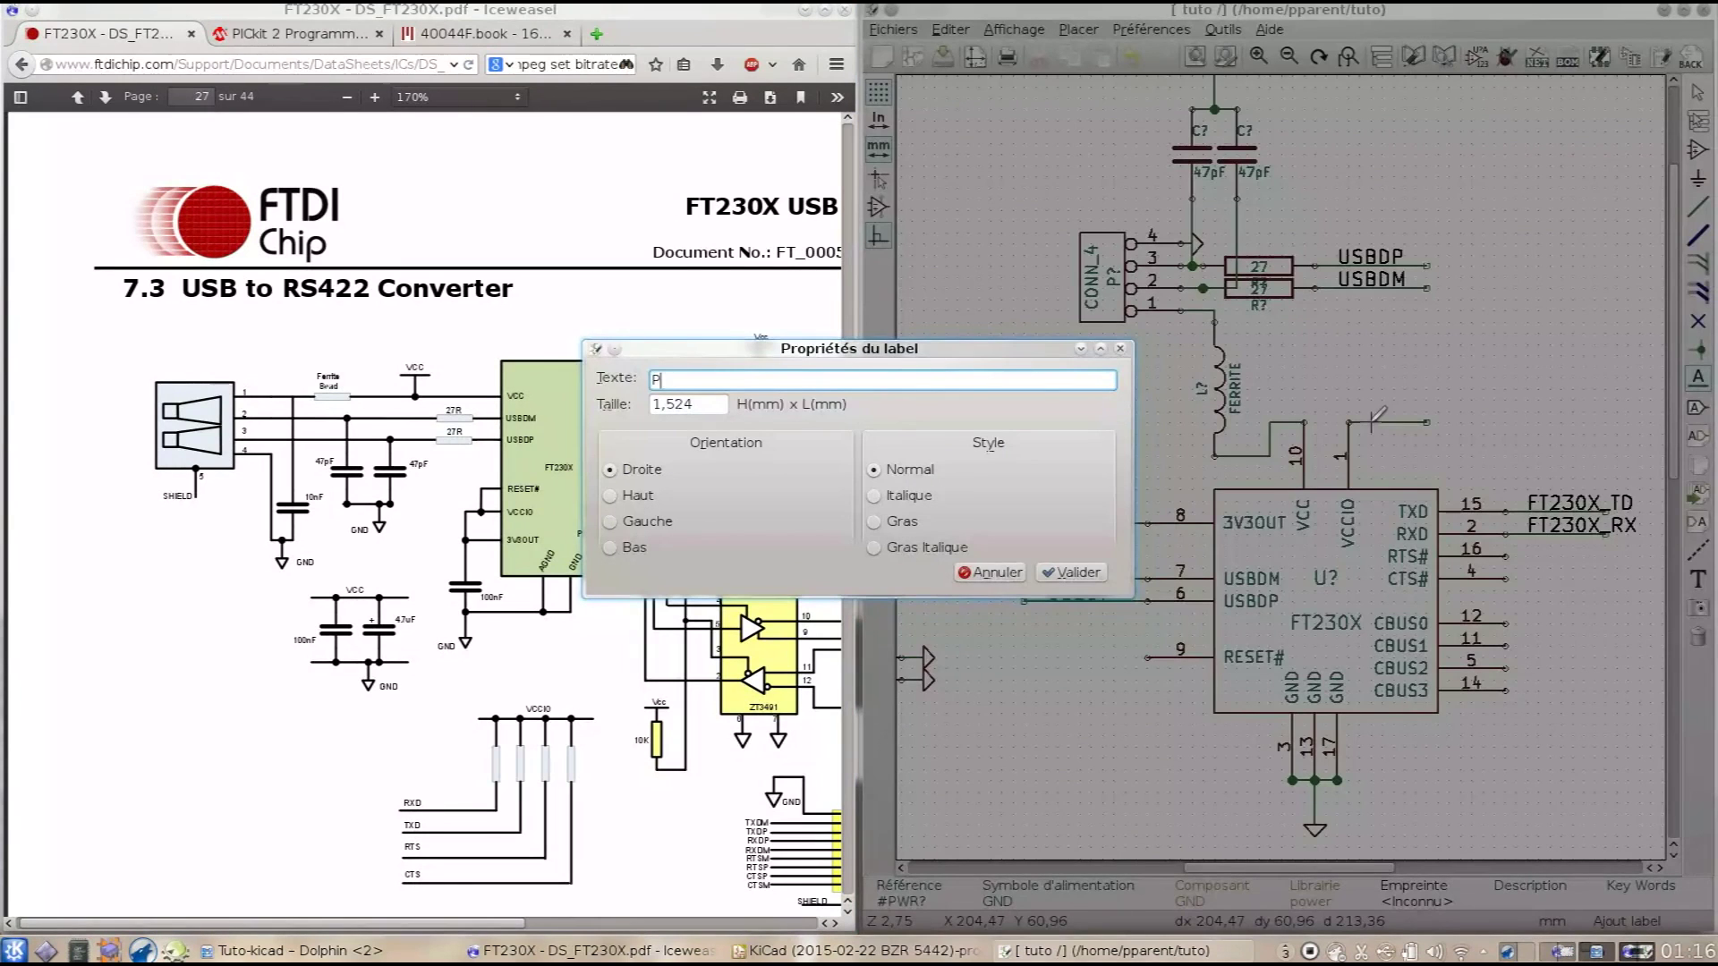
key("Return")
left_click(1372, 422)
Step: Wire the FT230X's RESET# pin 9 to the PIC_VDD wire on its 3V3OUT pin
key("w")
left_click(991, 658)
double_click(1148, 658)
Step: Place no-connect flags on the FT230X's RTS#, CTS#, CBUS0, CBUS1, CBUS2 and CBUS3 pins
key("q")
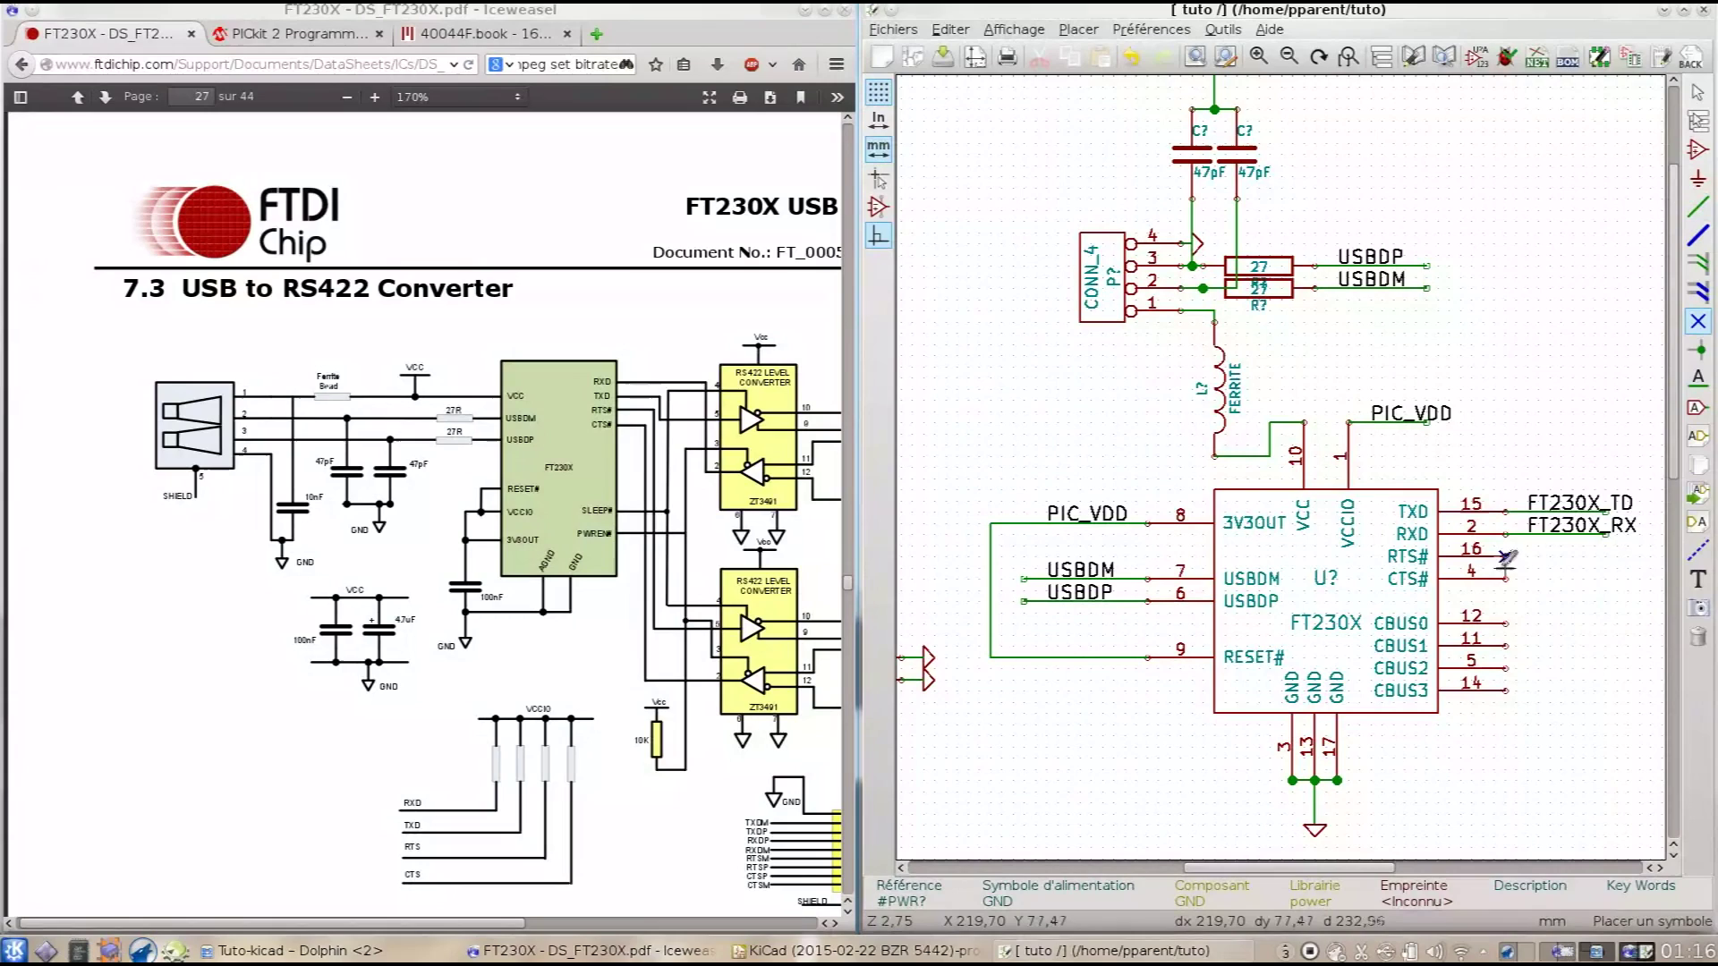
Step: Place a capacitor below the FT230X's RESET# wire and connect it between that wire and a new GND symbol
key("a")
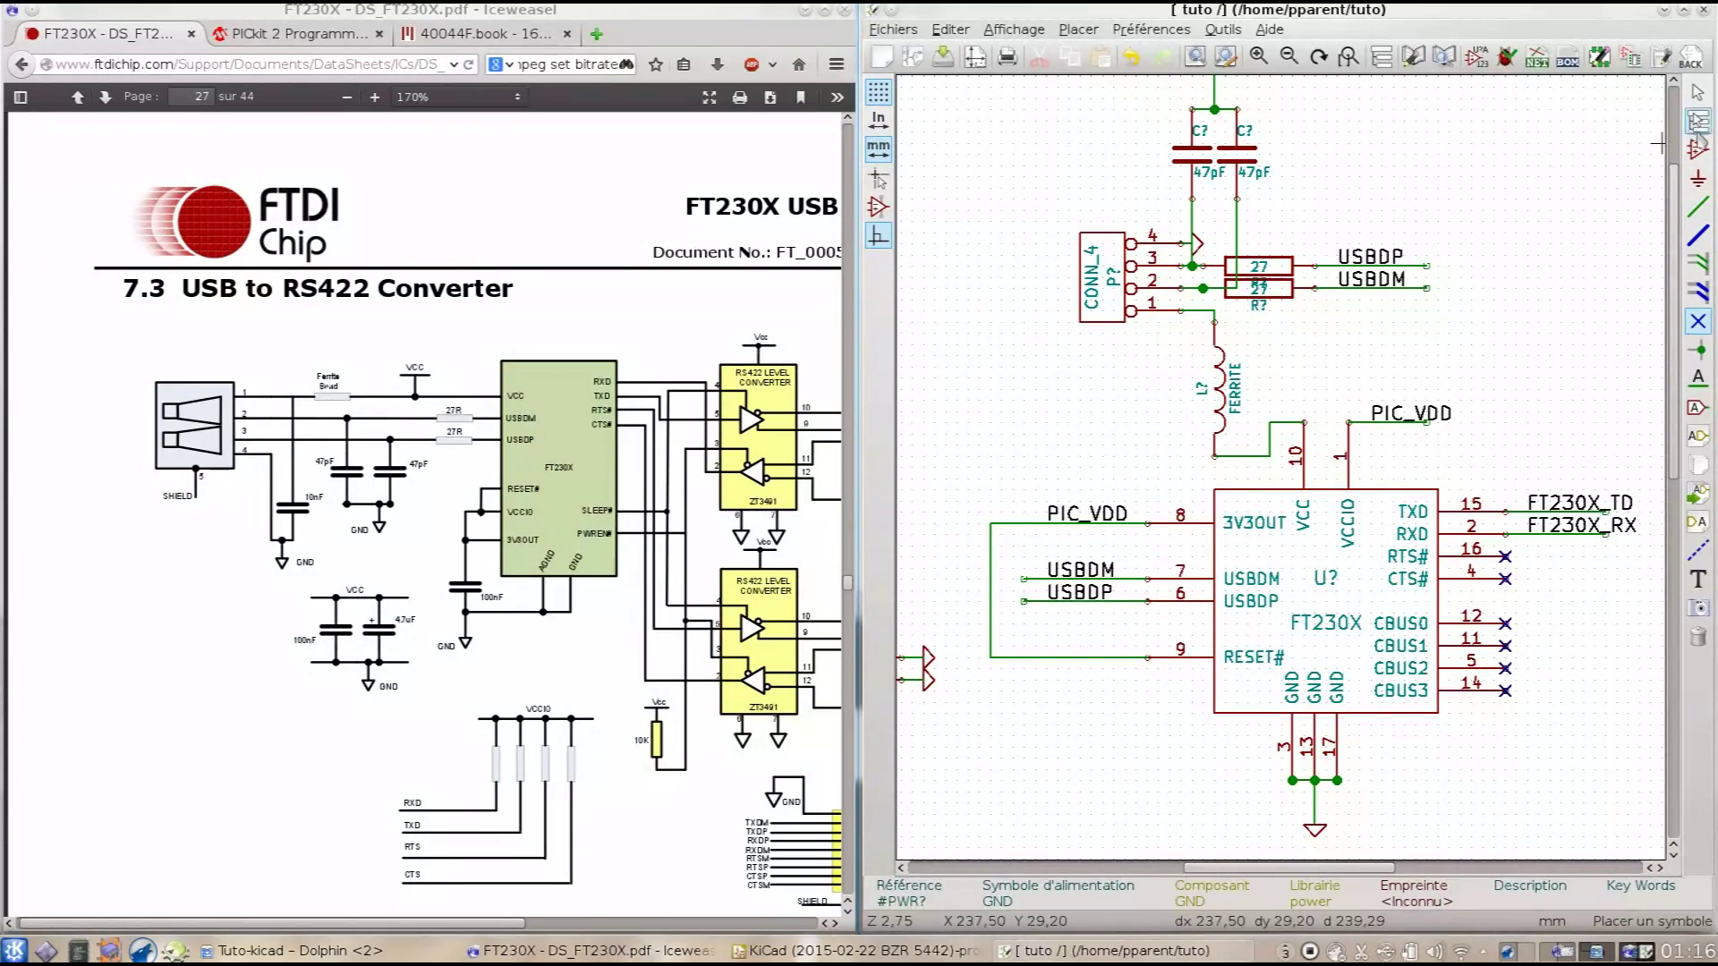
key("Return")
left_click(1069, 725)
key("w")
left_click(1069, 680)
double_click(1069, 658)
key("p")
key("Return")
left_click(1069, 769)
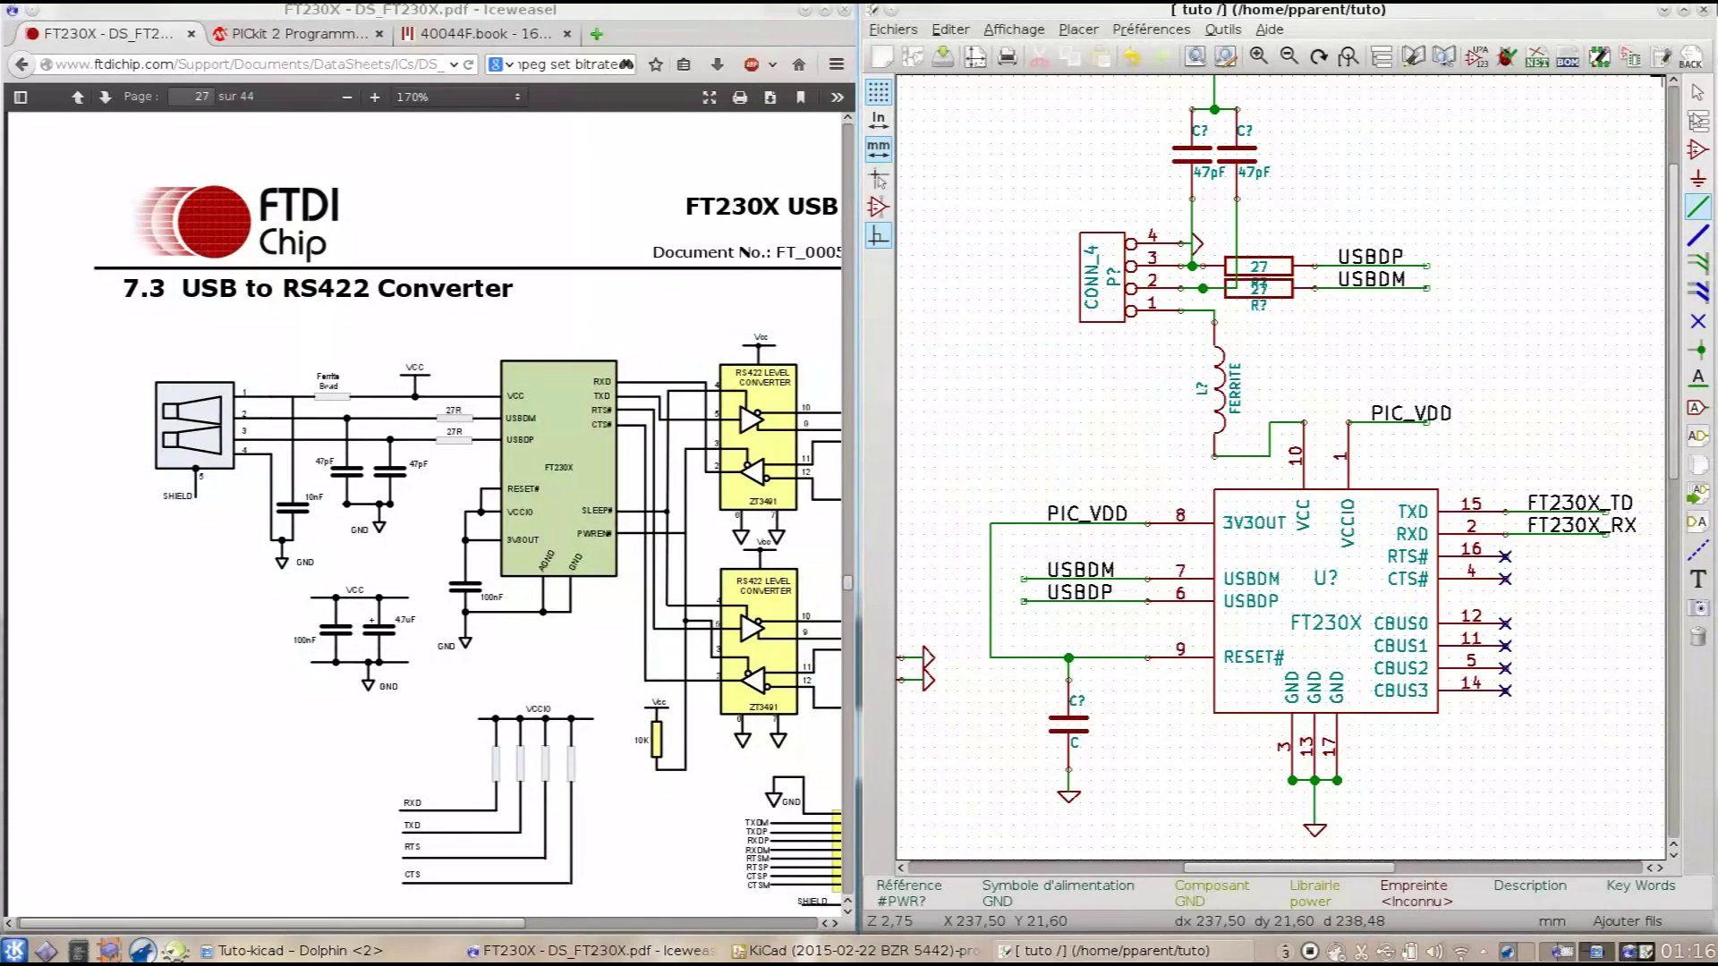
Step: Set the value of the capacitor on the RESET# wire to 100nF
key("Escape")
right_click(1074, 729)
left_click(1294, 650)
type("100nF")
key("Return")
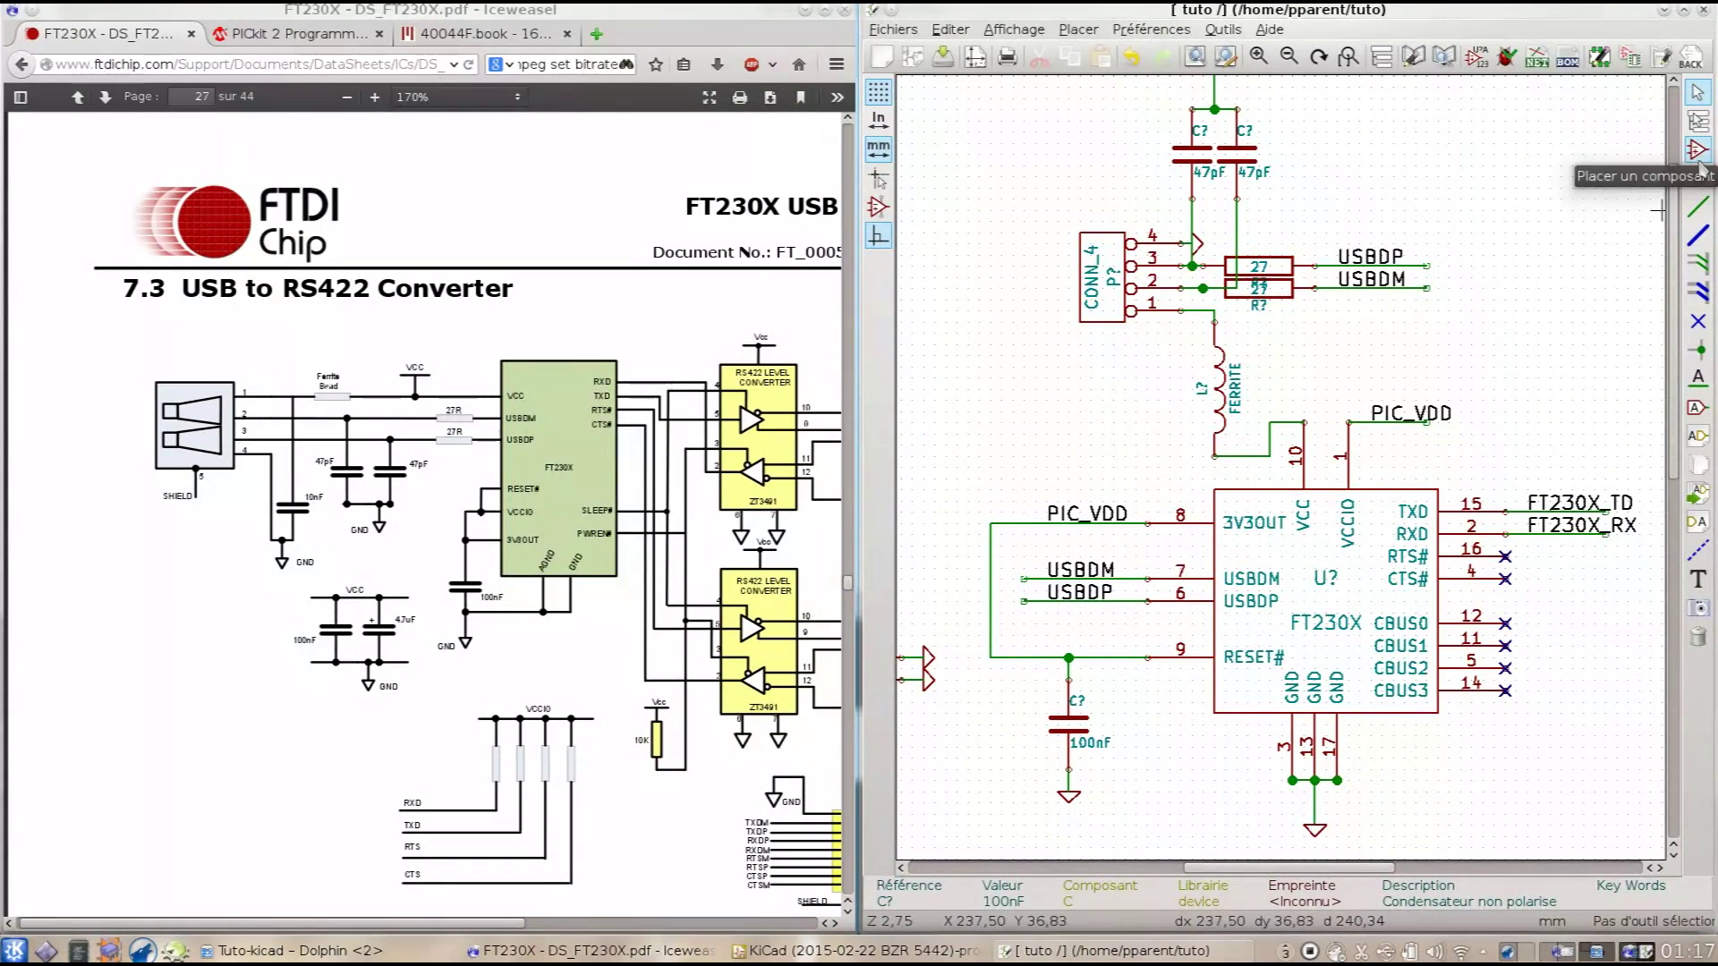
left_click(1698, 377)
left_click(1269, 421)
type("FT230X_VCC")
key("Return")
key("ctrl+z")
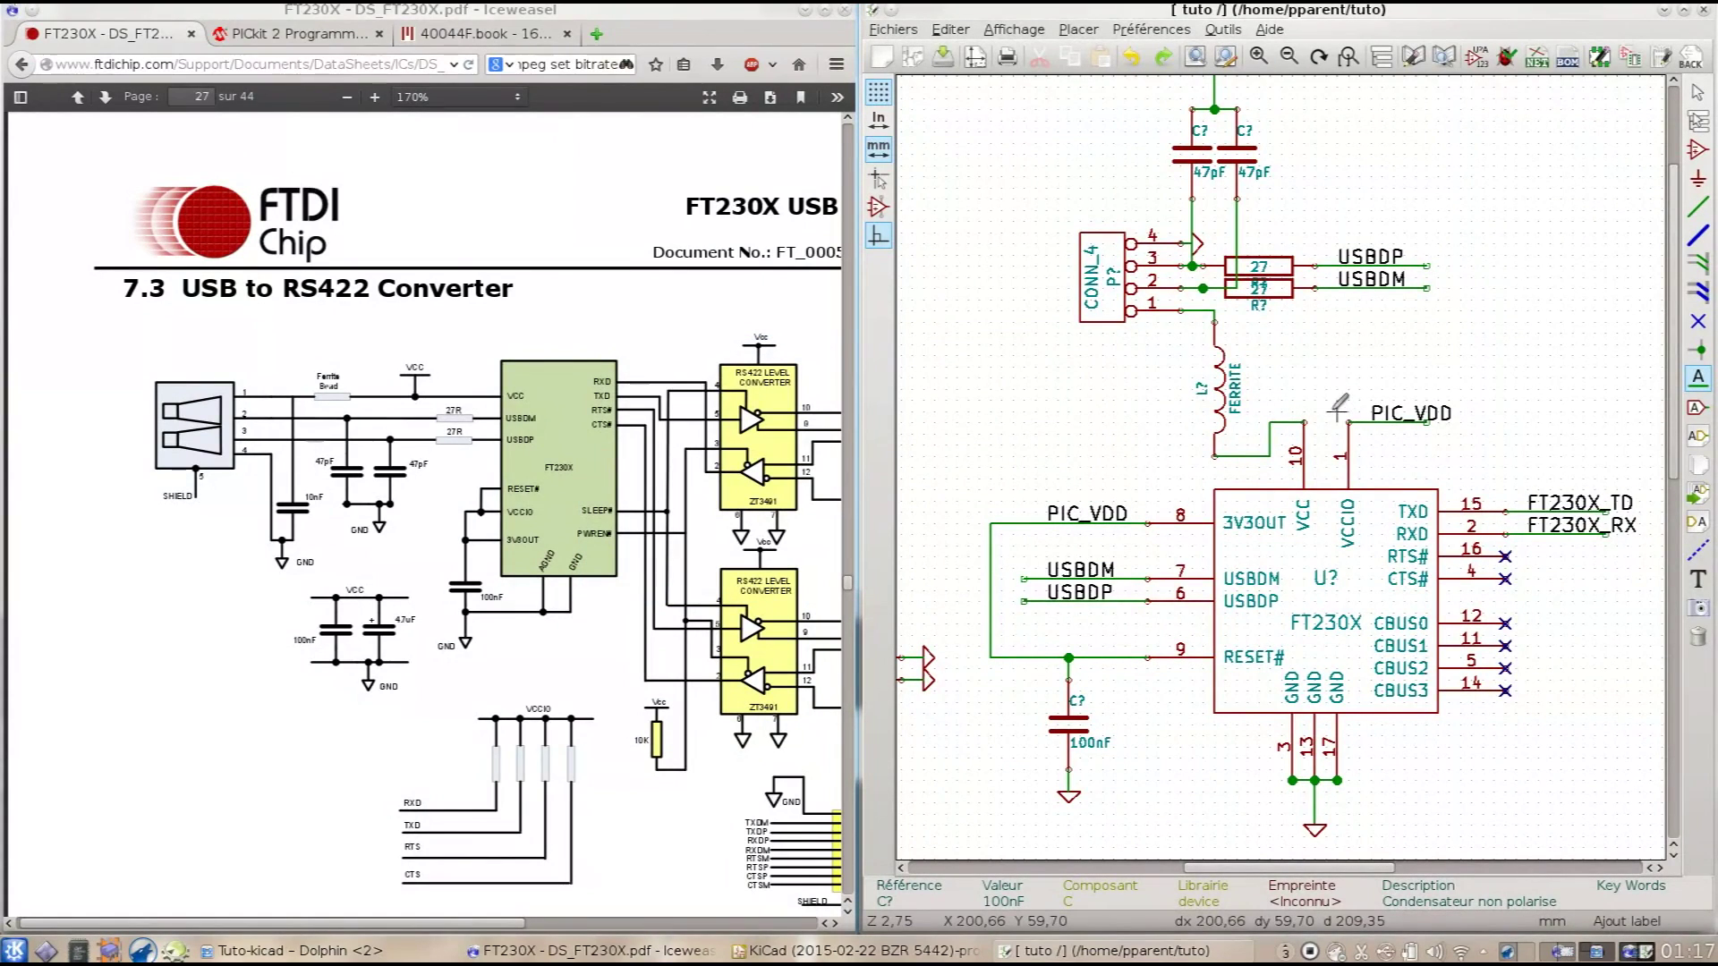
Step: Label the wire between the ferrite and the FT230X's VCC pin 10 as FT_VCC
left_click(1269, 420)
type("FT")
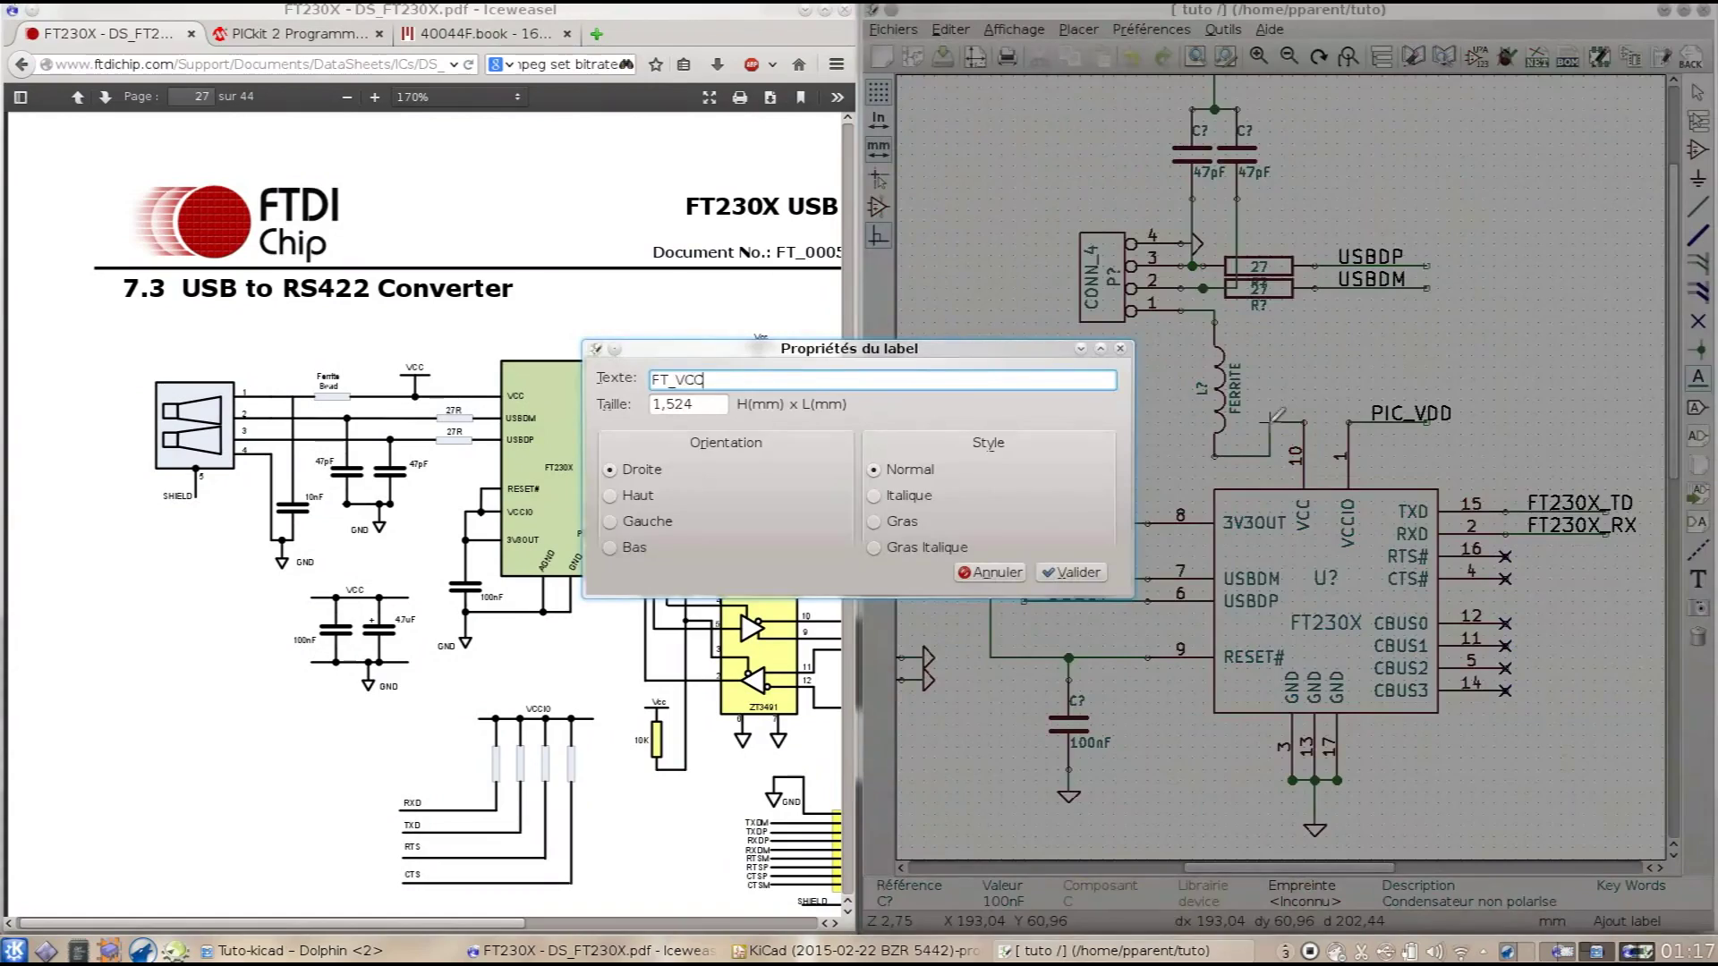
type("_VCC")
key("Return")
Step: Draw a separate horizontal wire in the free area to the right of the USBDP and USBDM wires and label it FT_VCC
scroll(1278, 430, "down", 1)
left_click(1409, 362)
key("Escape")
key("w")
left_click(1416, 338)
double_click(1493, 339)
scroll(1467, 338, "up", 2)
key("l")
key("Return")
Step: Place two capacitors side by side below the separate FT_VCC wire
left_click(1639, 407)
key("Return")
left_click(1192, 572)
left_click(1296, 572)
key("Return")
left_click(1297, 573)
Step: Set the right capacitor under the FT_VCC wire to 4.7uF and the left one to 100nF
right_click(1316, 579)
mouse_move(1324, 662)
left_click(1239, 676)
type("4.")
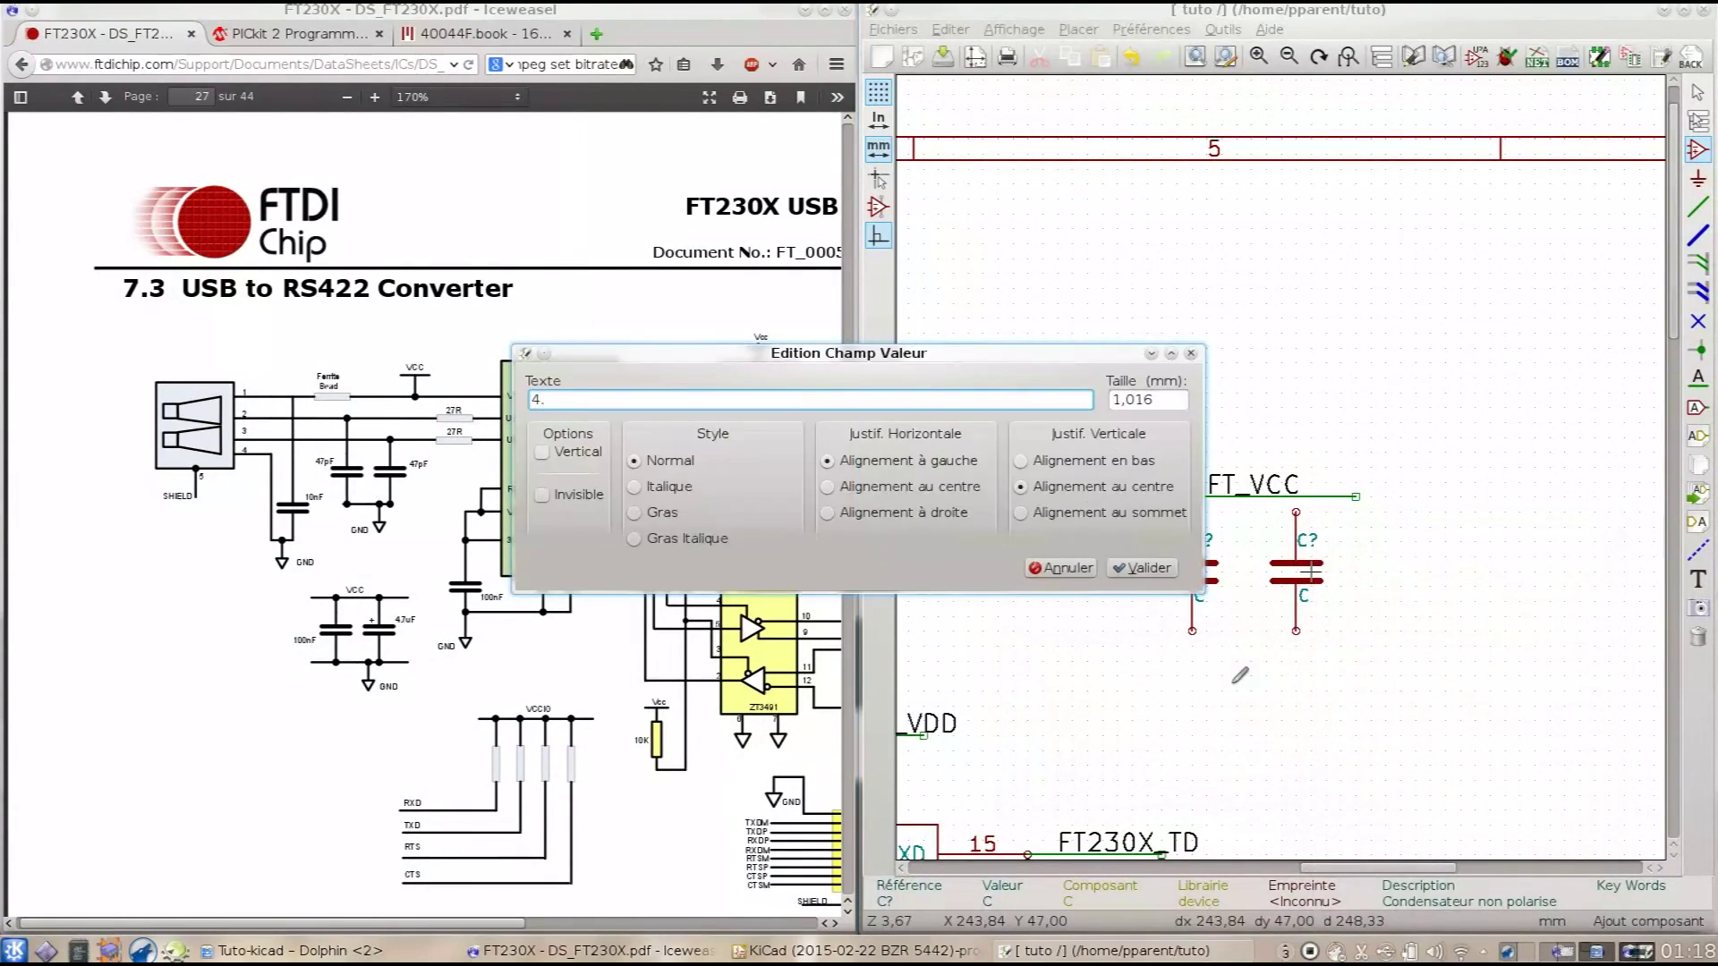
key("Return")
right_click(1195, 572)
left_click(1548, 666)
type("100nF")
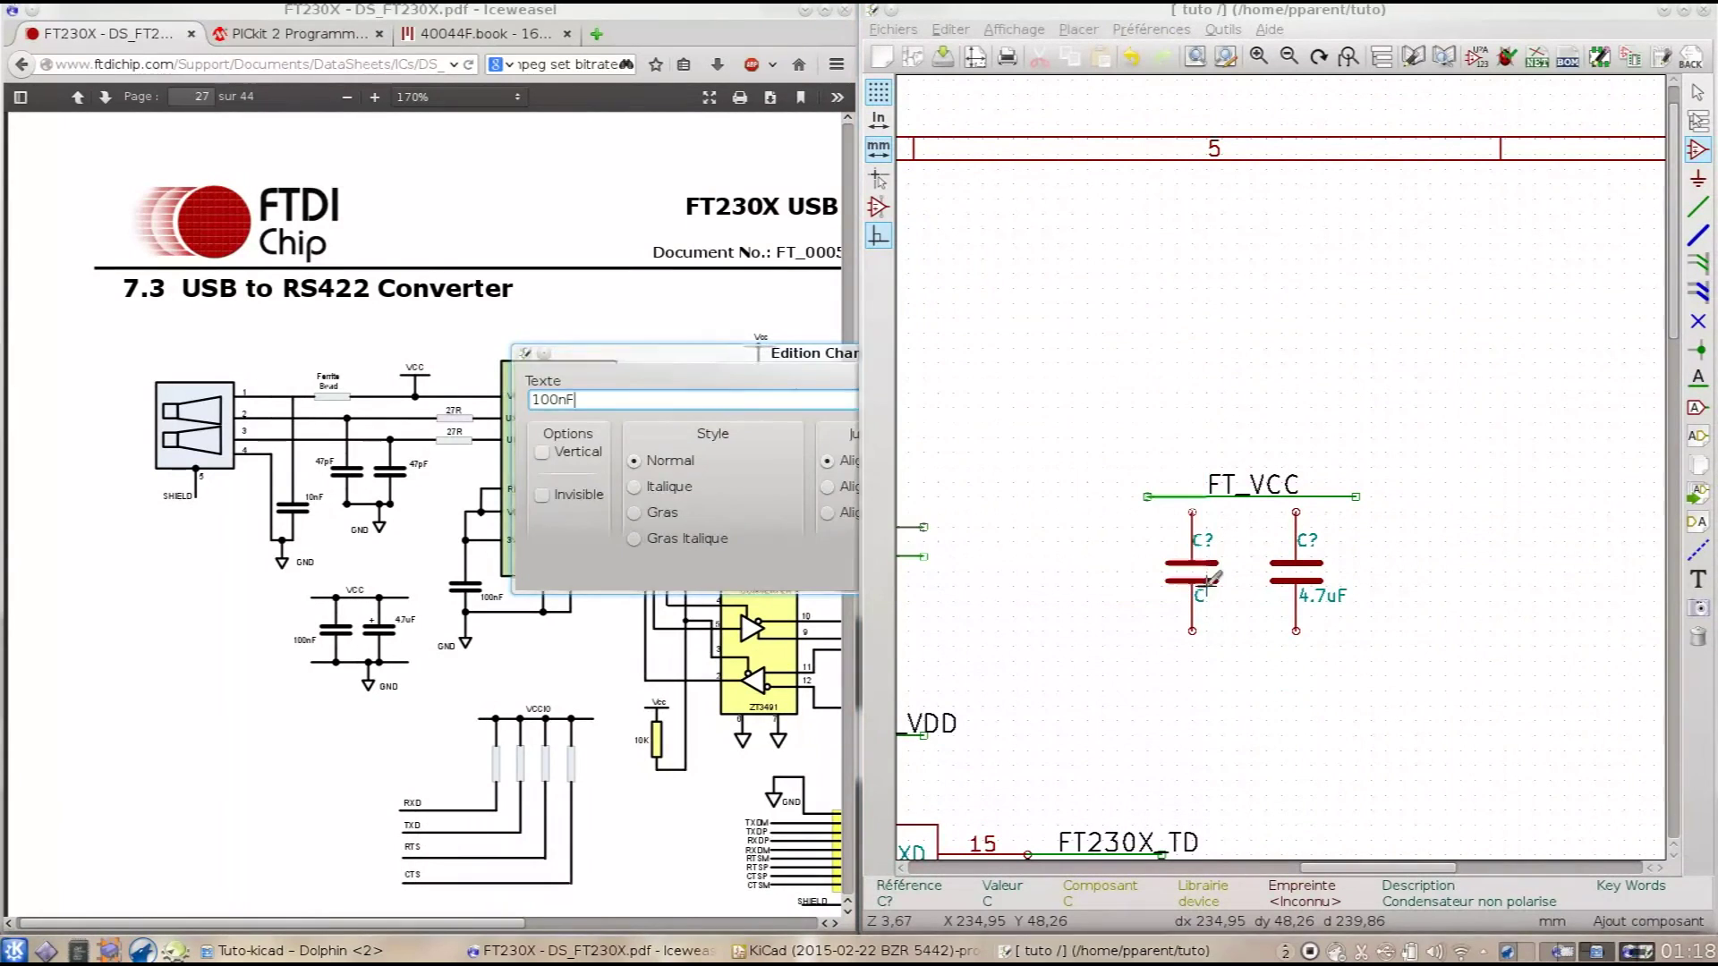
key("Return")
Step: Wire the 100nF and 4.7uF capacitors between the FT_VCC wire and a shared GND symbol below them
left_click(1192, 631)
left_click(1295, 630)
left_click(1692, 151)
left_click(1698, 178)
left_click(1251, 692)
key("Return")
left_click(1251, 661)
left_click(1698, 207)
left_click(1251, 631)
left_click(1251, 661)
Step: Examine the whole schematic, from the PIC16F628A and its six-pin connector to the FT230X circuit
scroll(1312, 571, "down", 4)
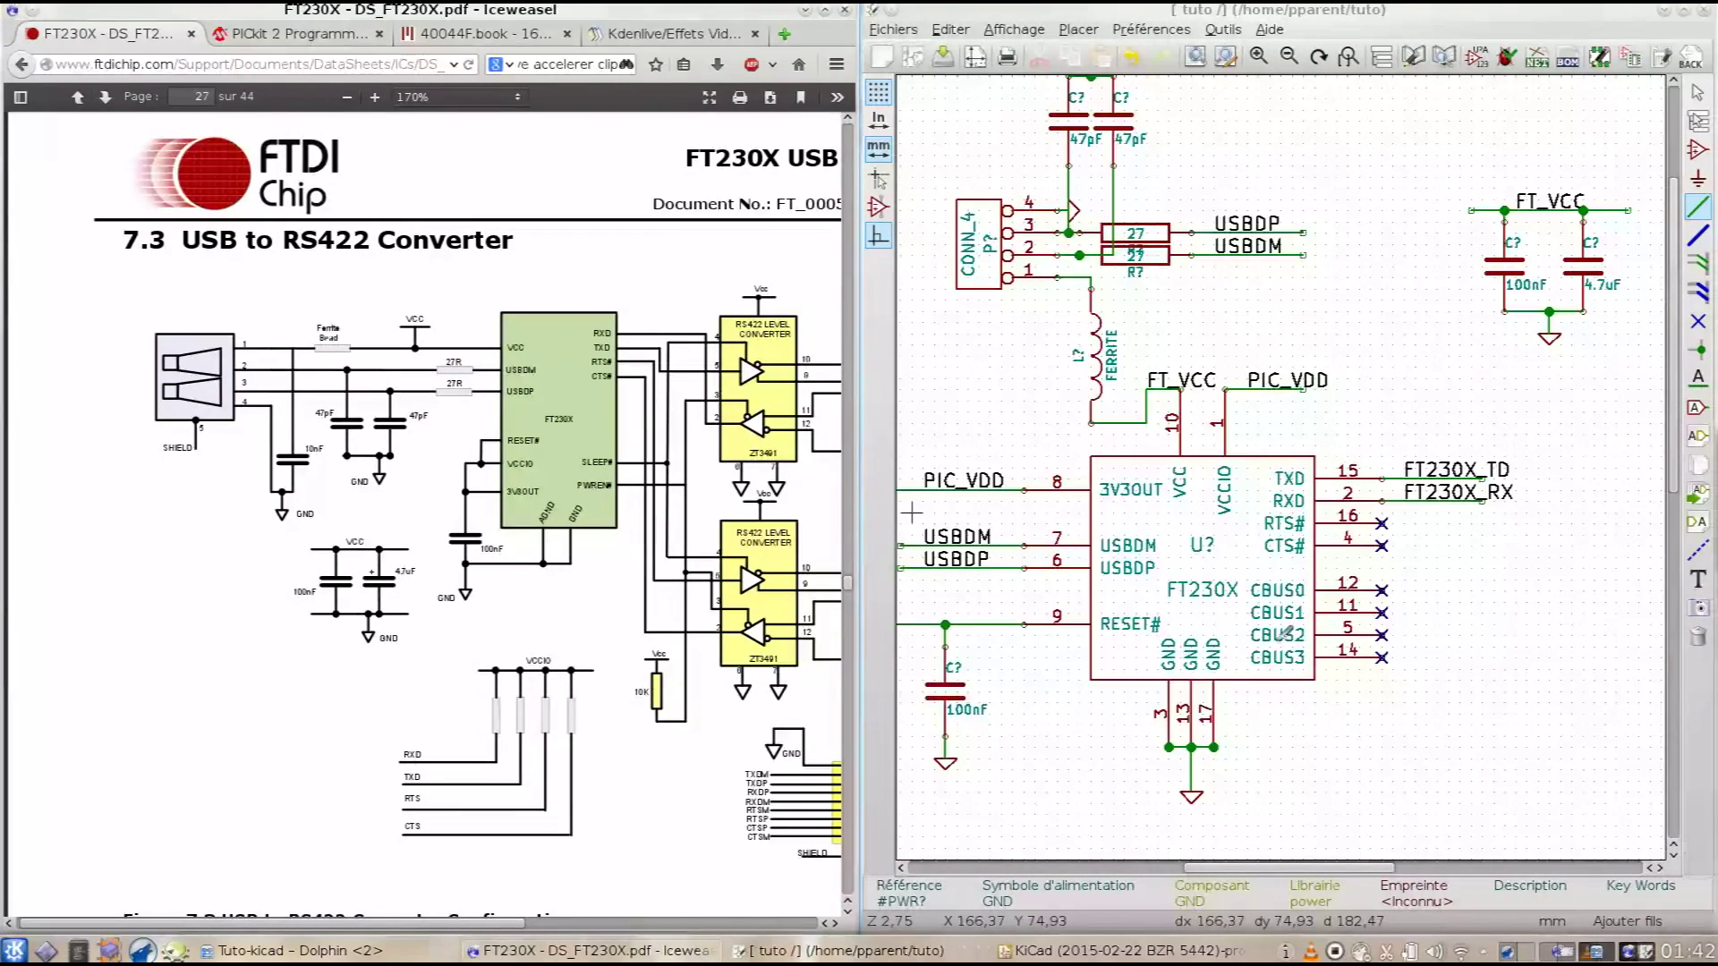
scroll(1285, 633, "down", 1)
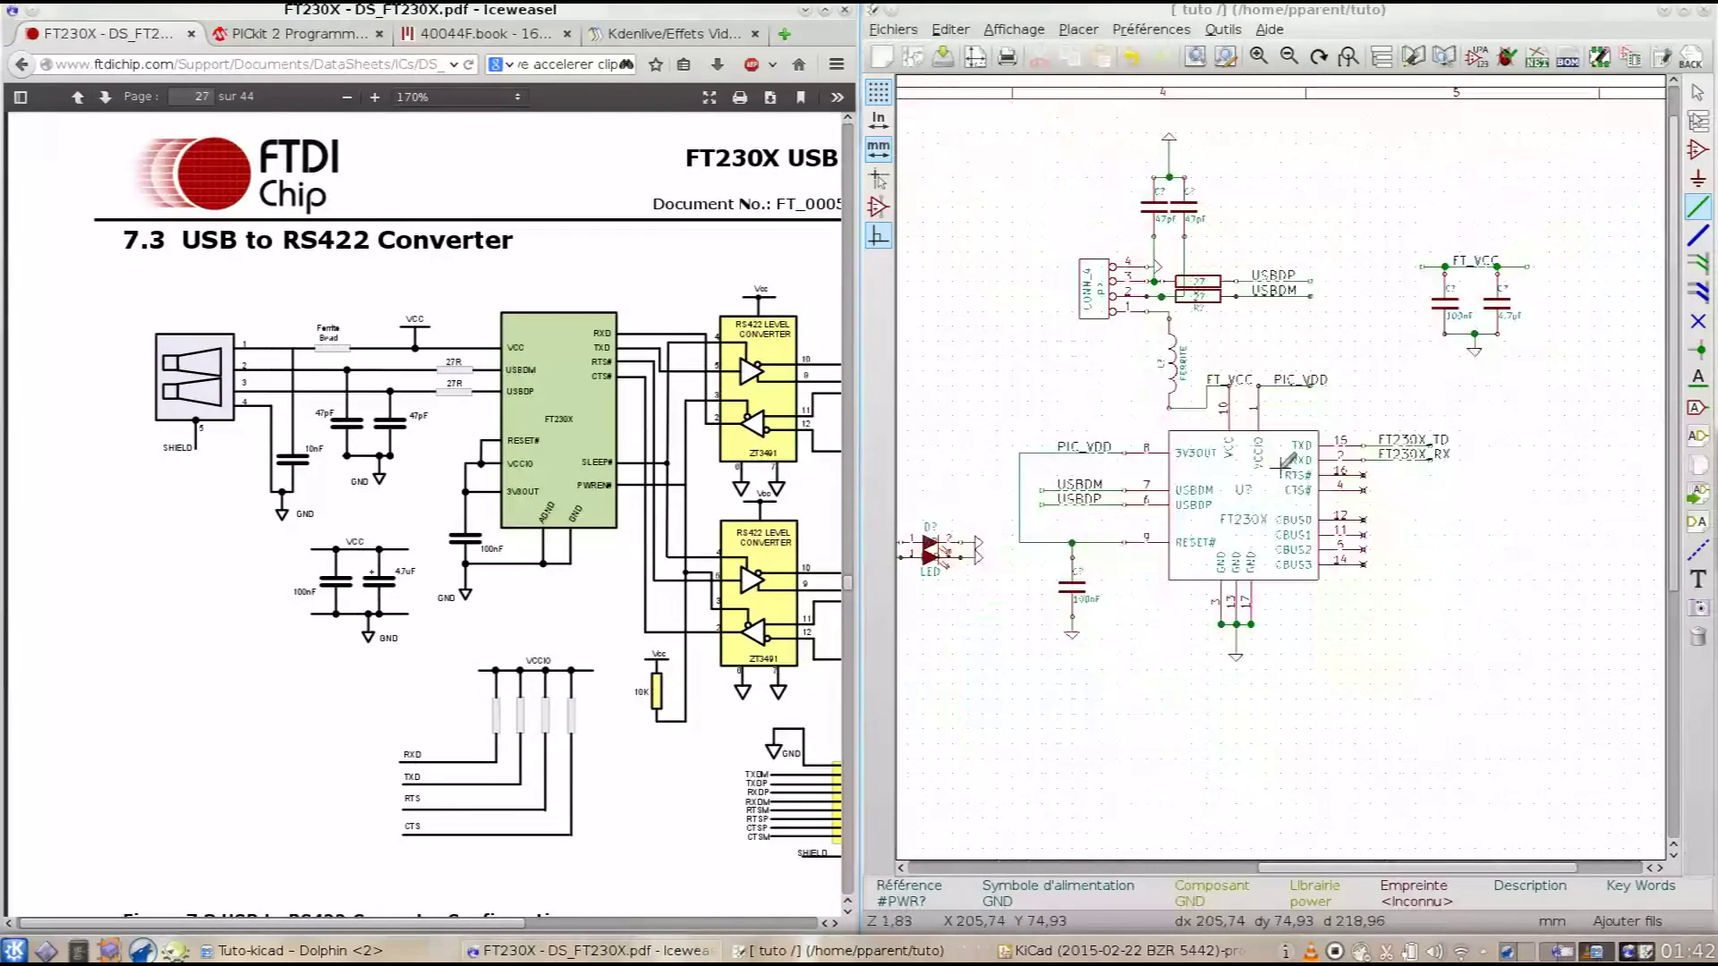
scroll(1286, 461, "down", 2)
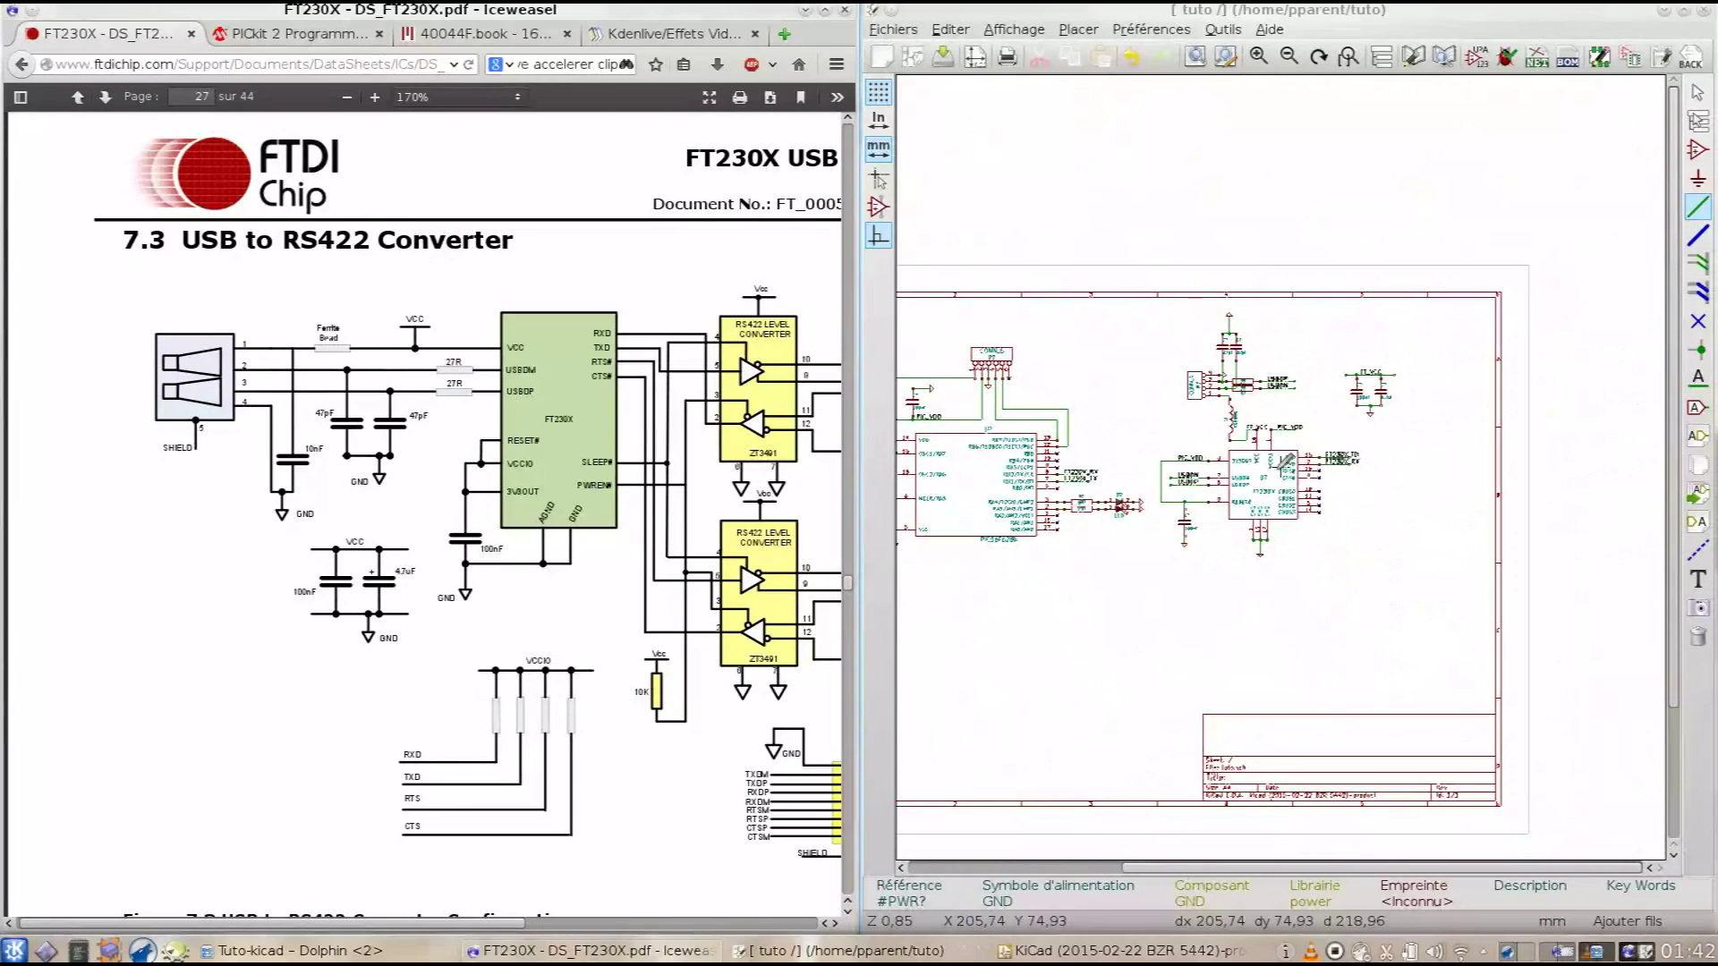
scroll(1221, 450, "up", 2)
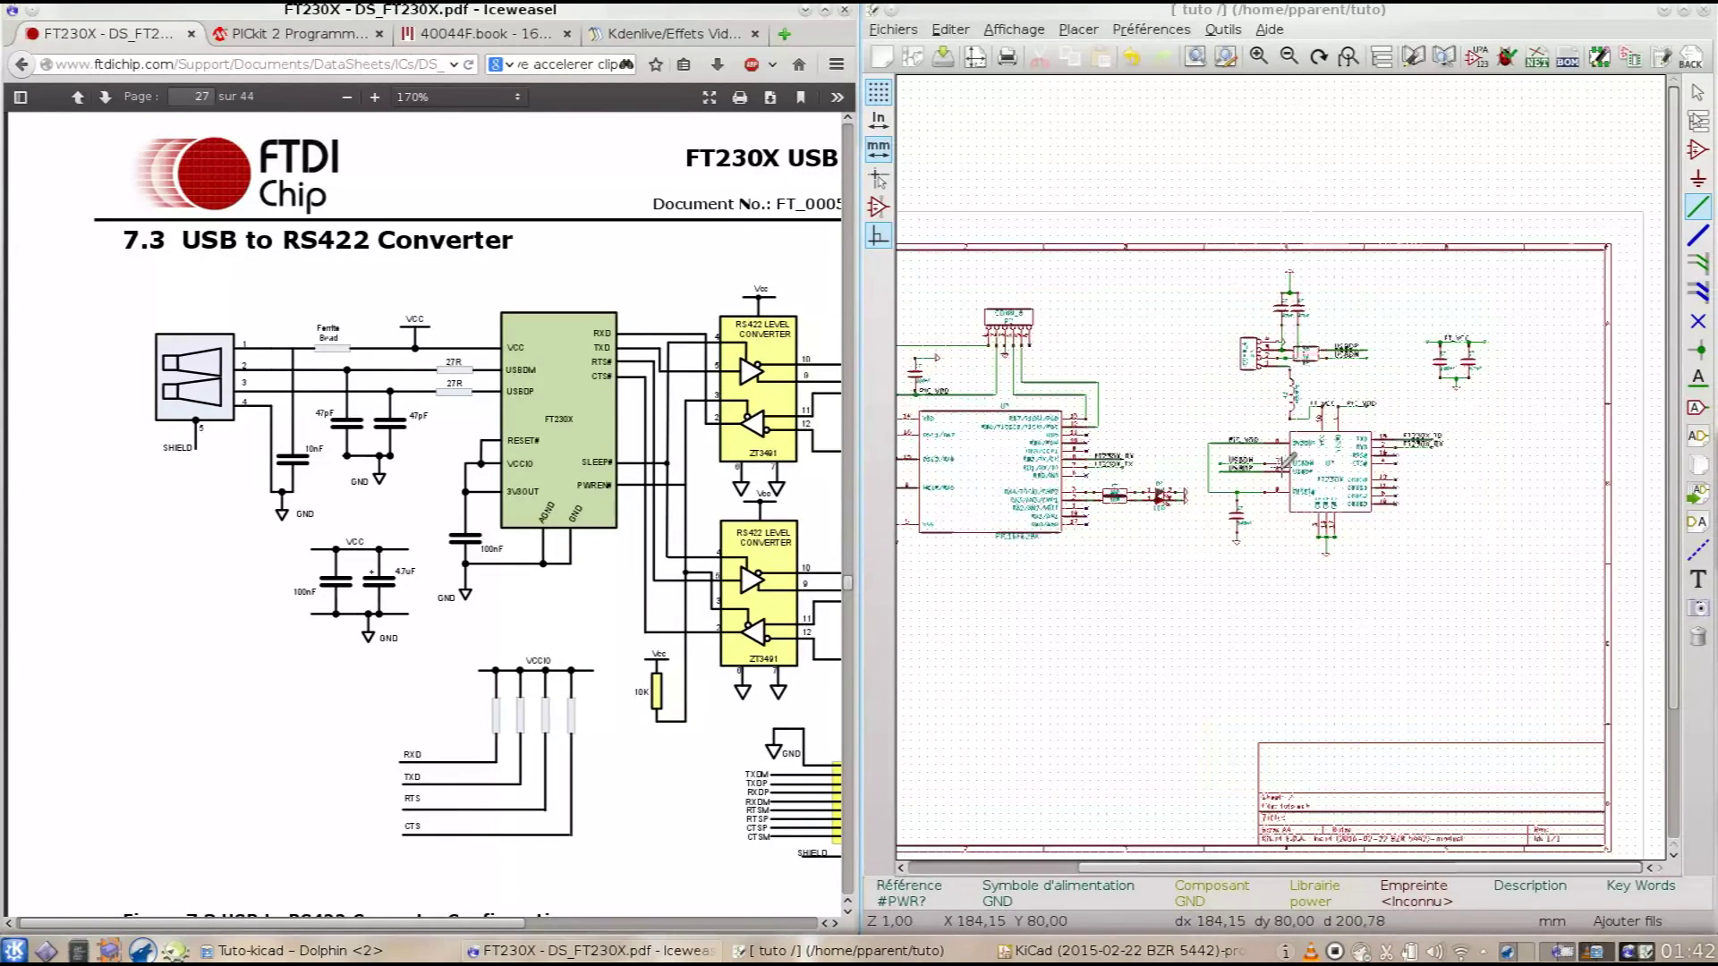
scroll(1285, 460, "up", 1)
scroll(1286, 460, "down", 1)
scroll(1286, 461, "down", 1)
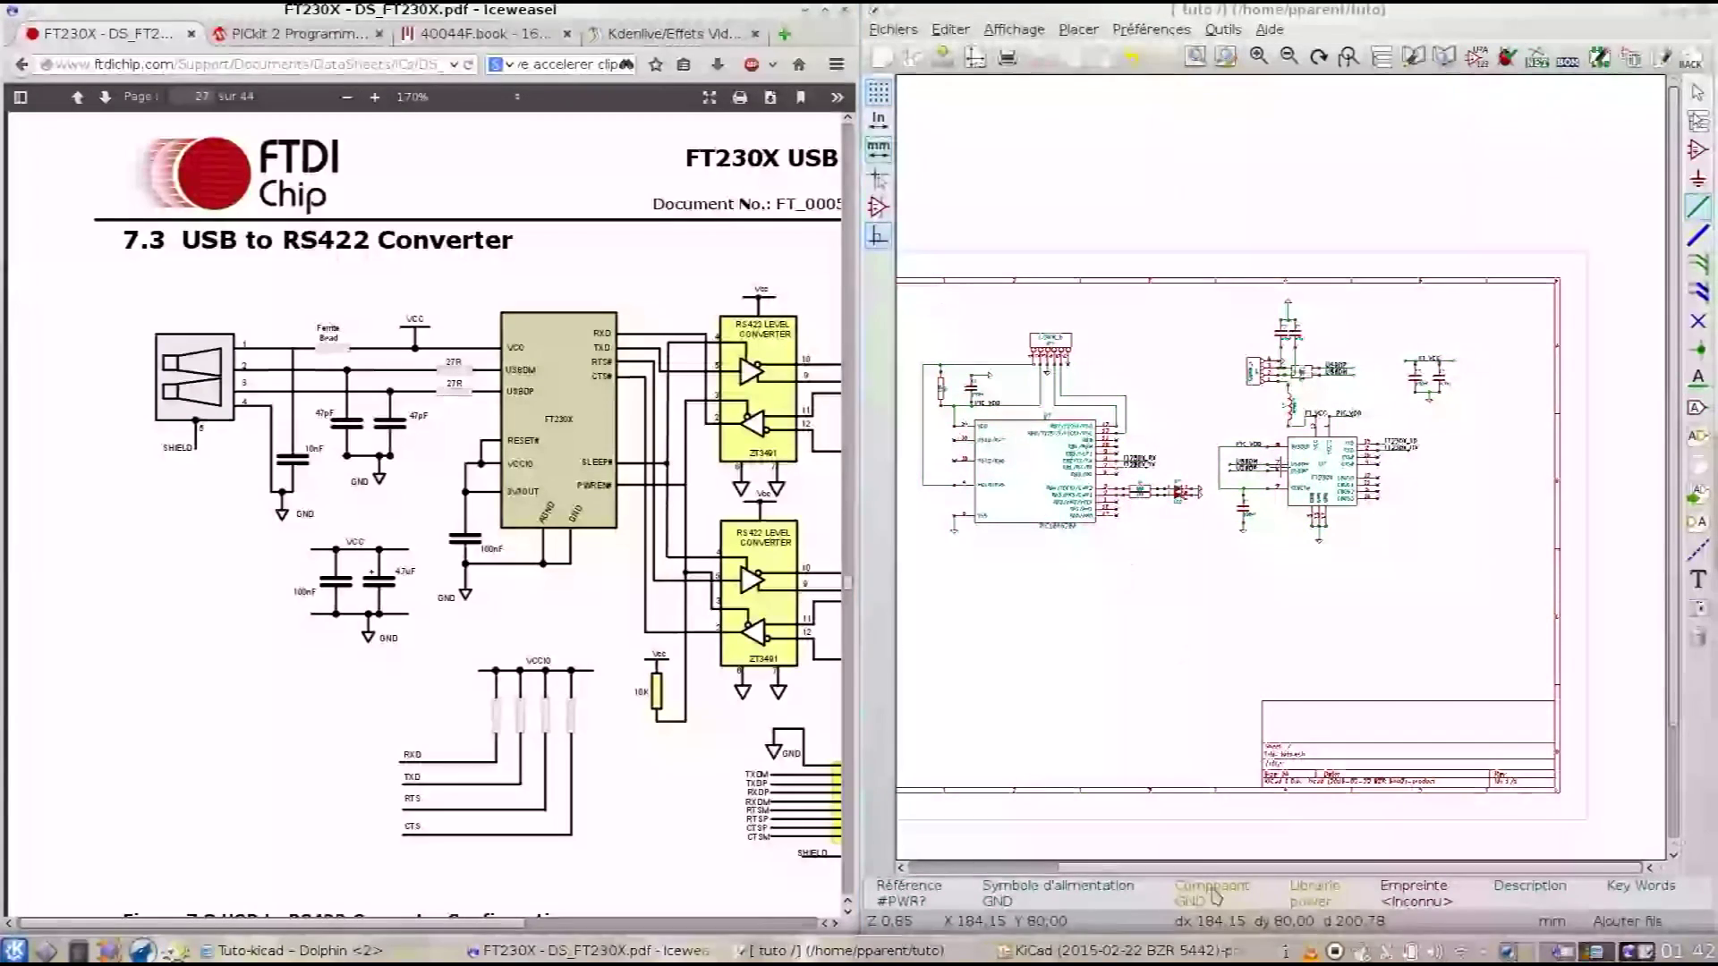
left_click_drag(1213, 869, 1130, 867)
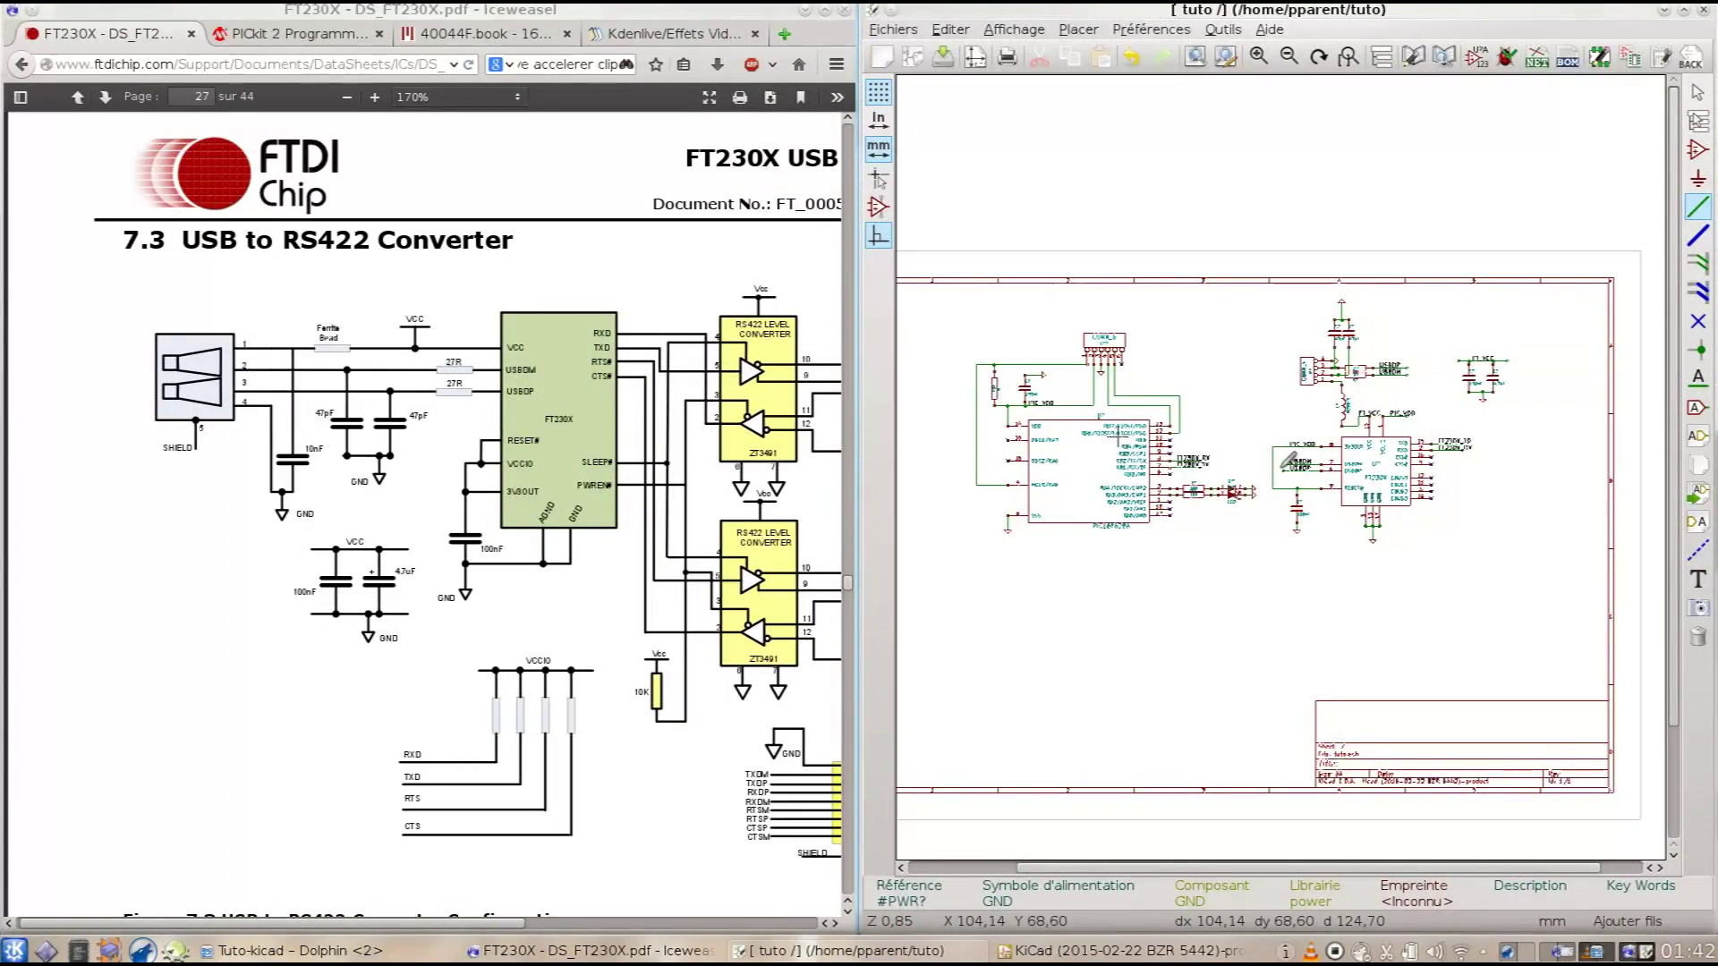
scroll(1288, 461, "up", 4)
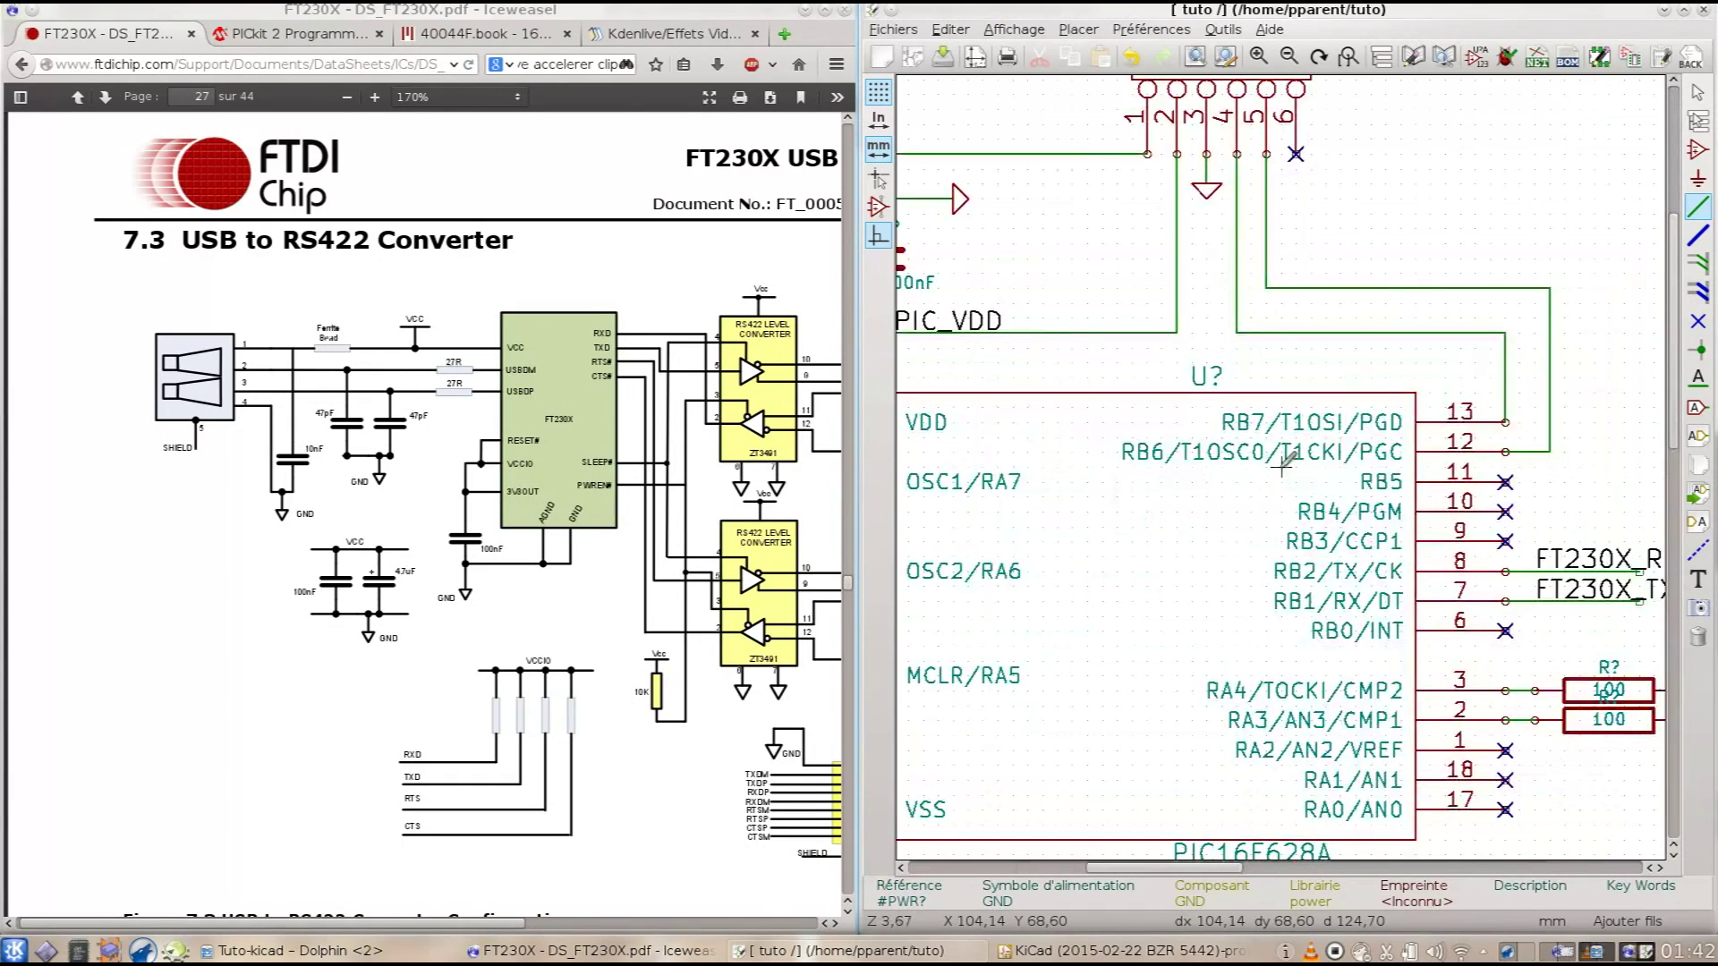
scroll(1282, 463, "down", 2)
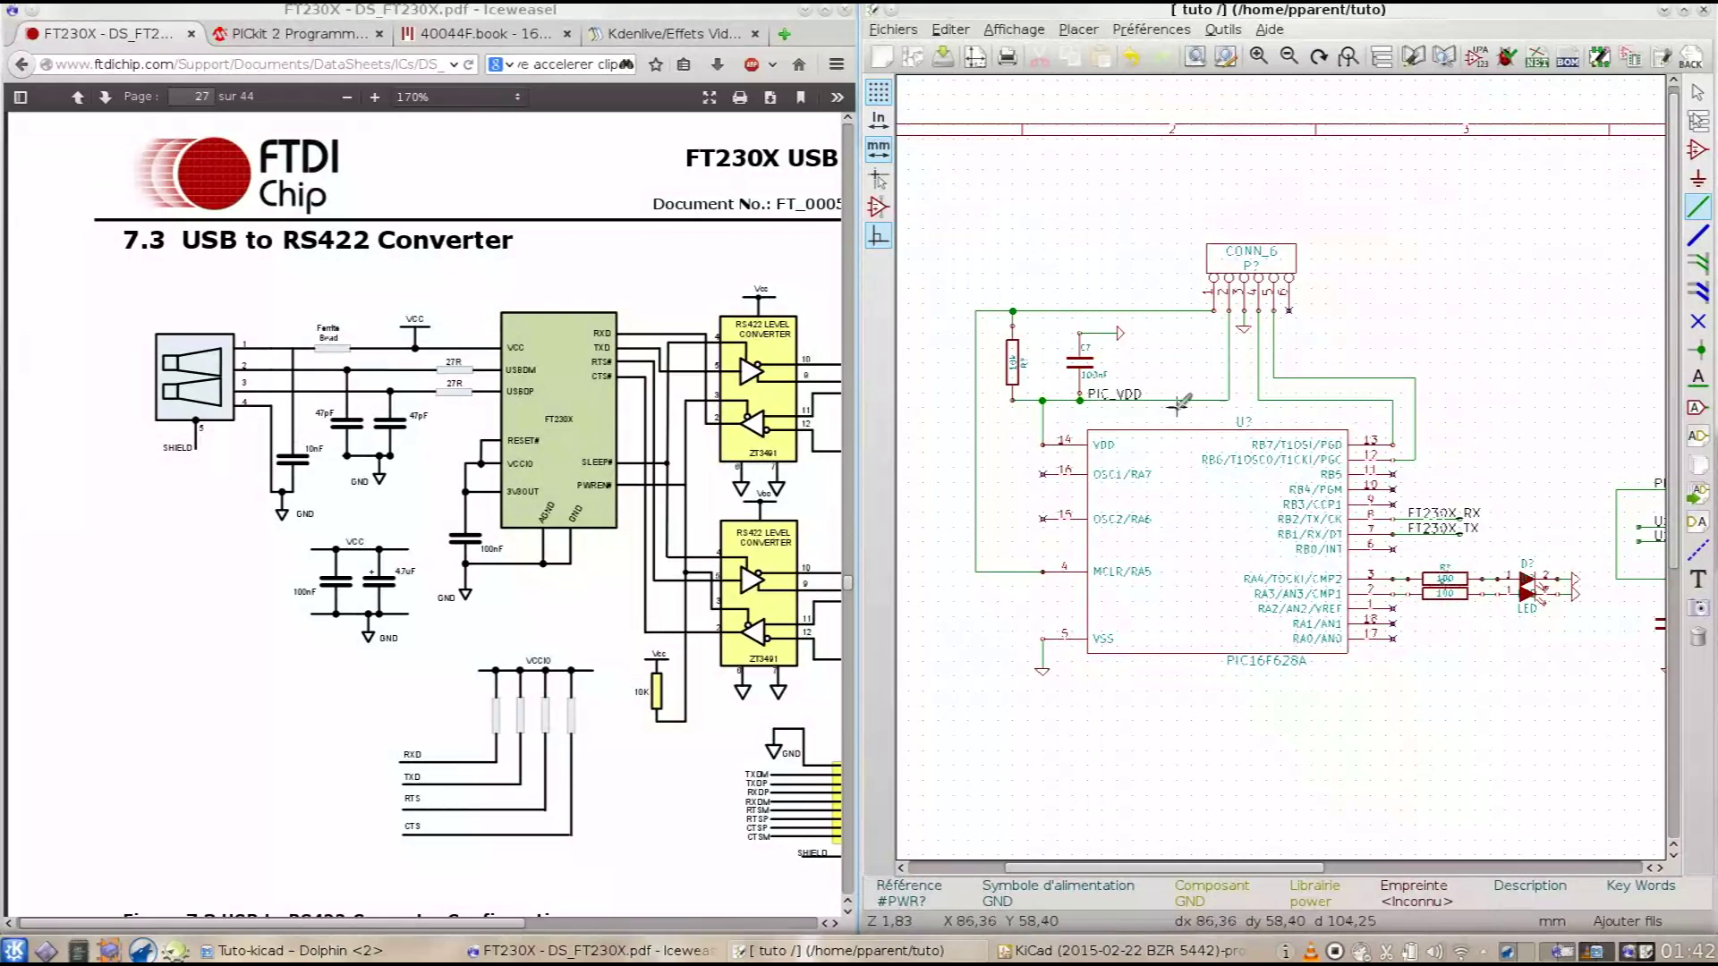
scroll(1179, 407, "down", 1)
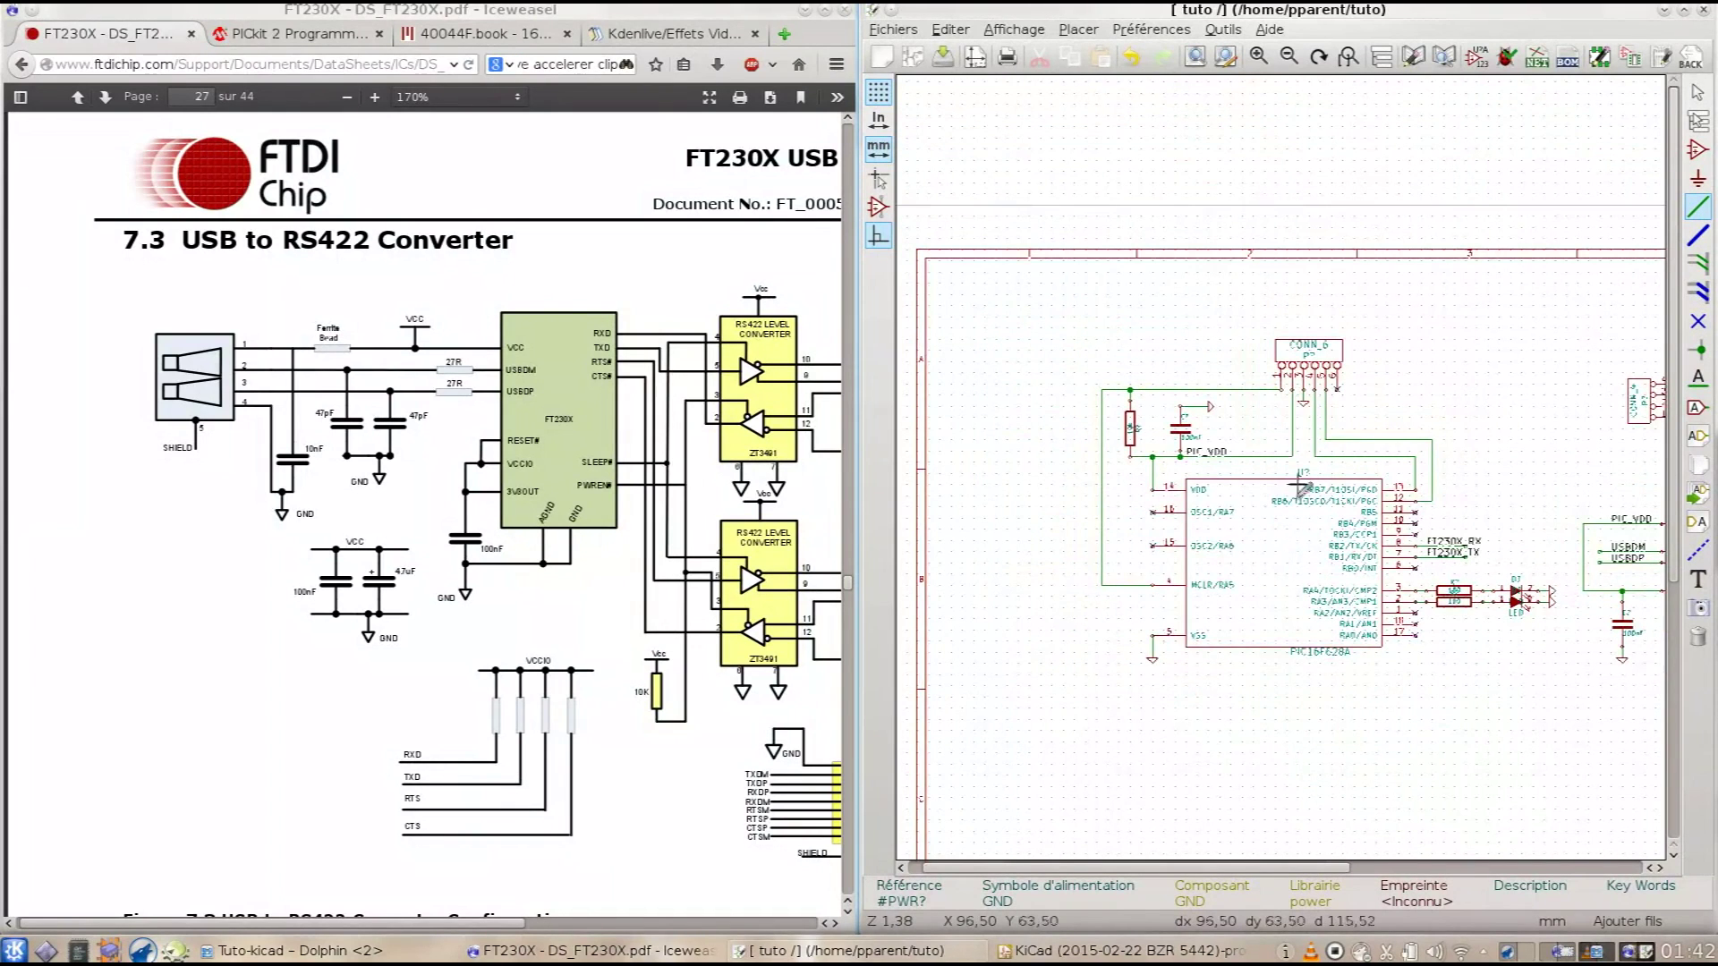
left_click_drag(1295, 848, 1497, 850)
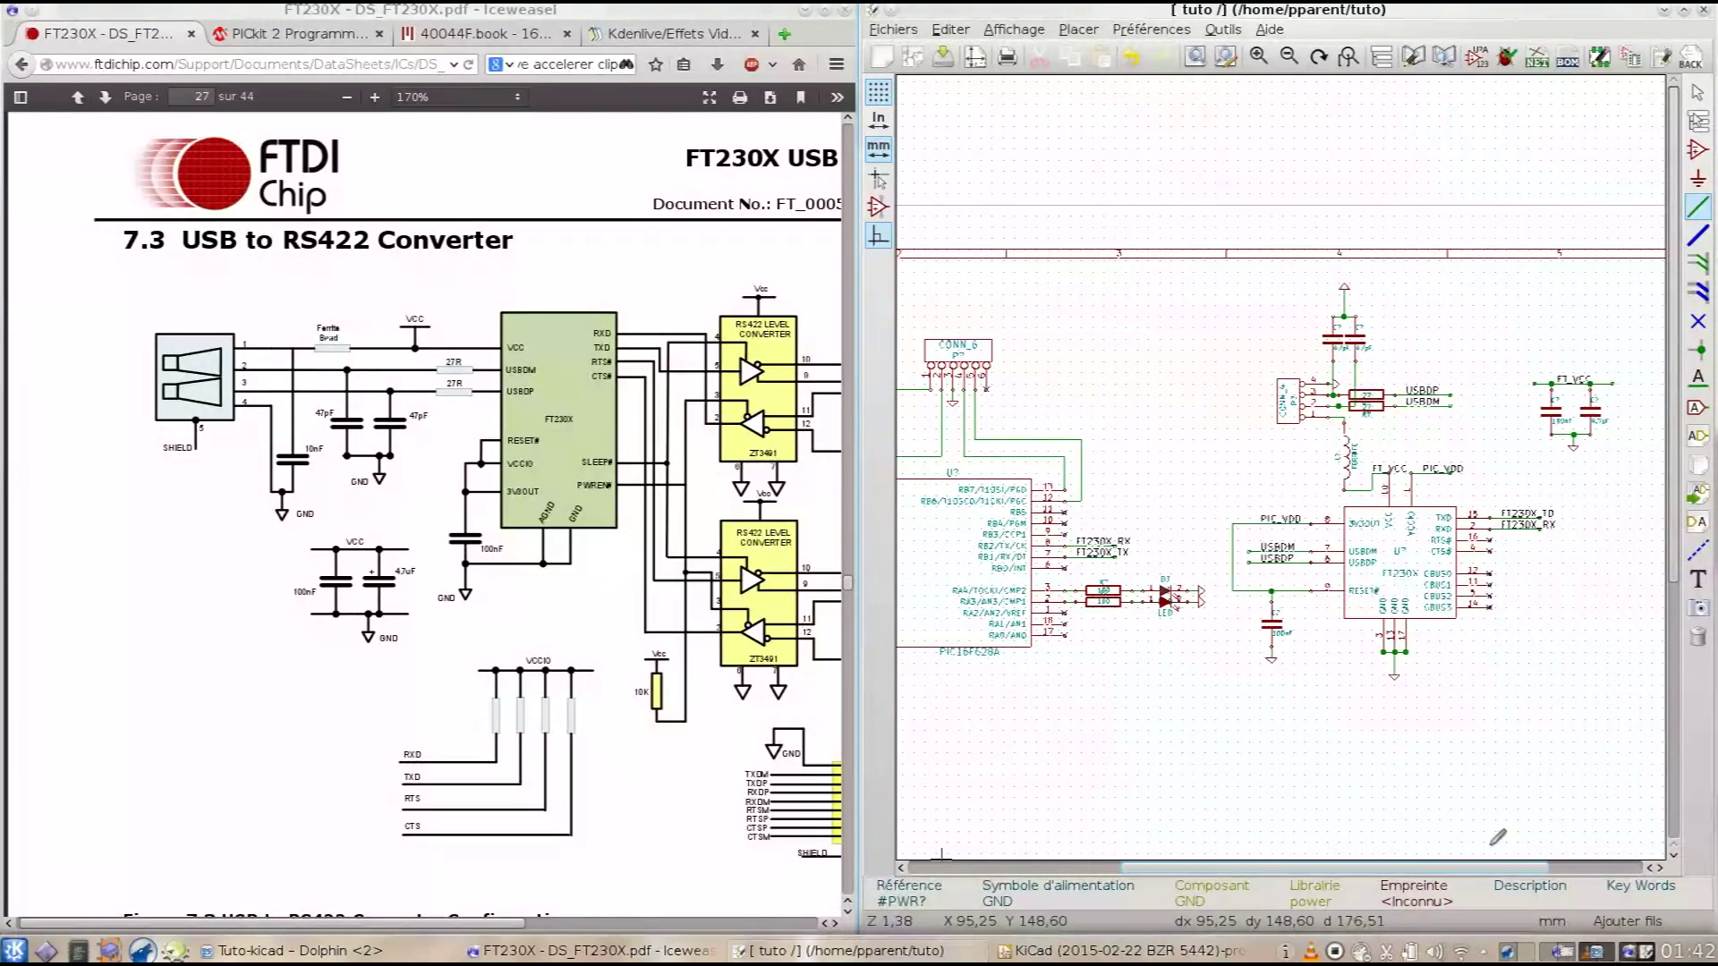
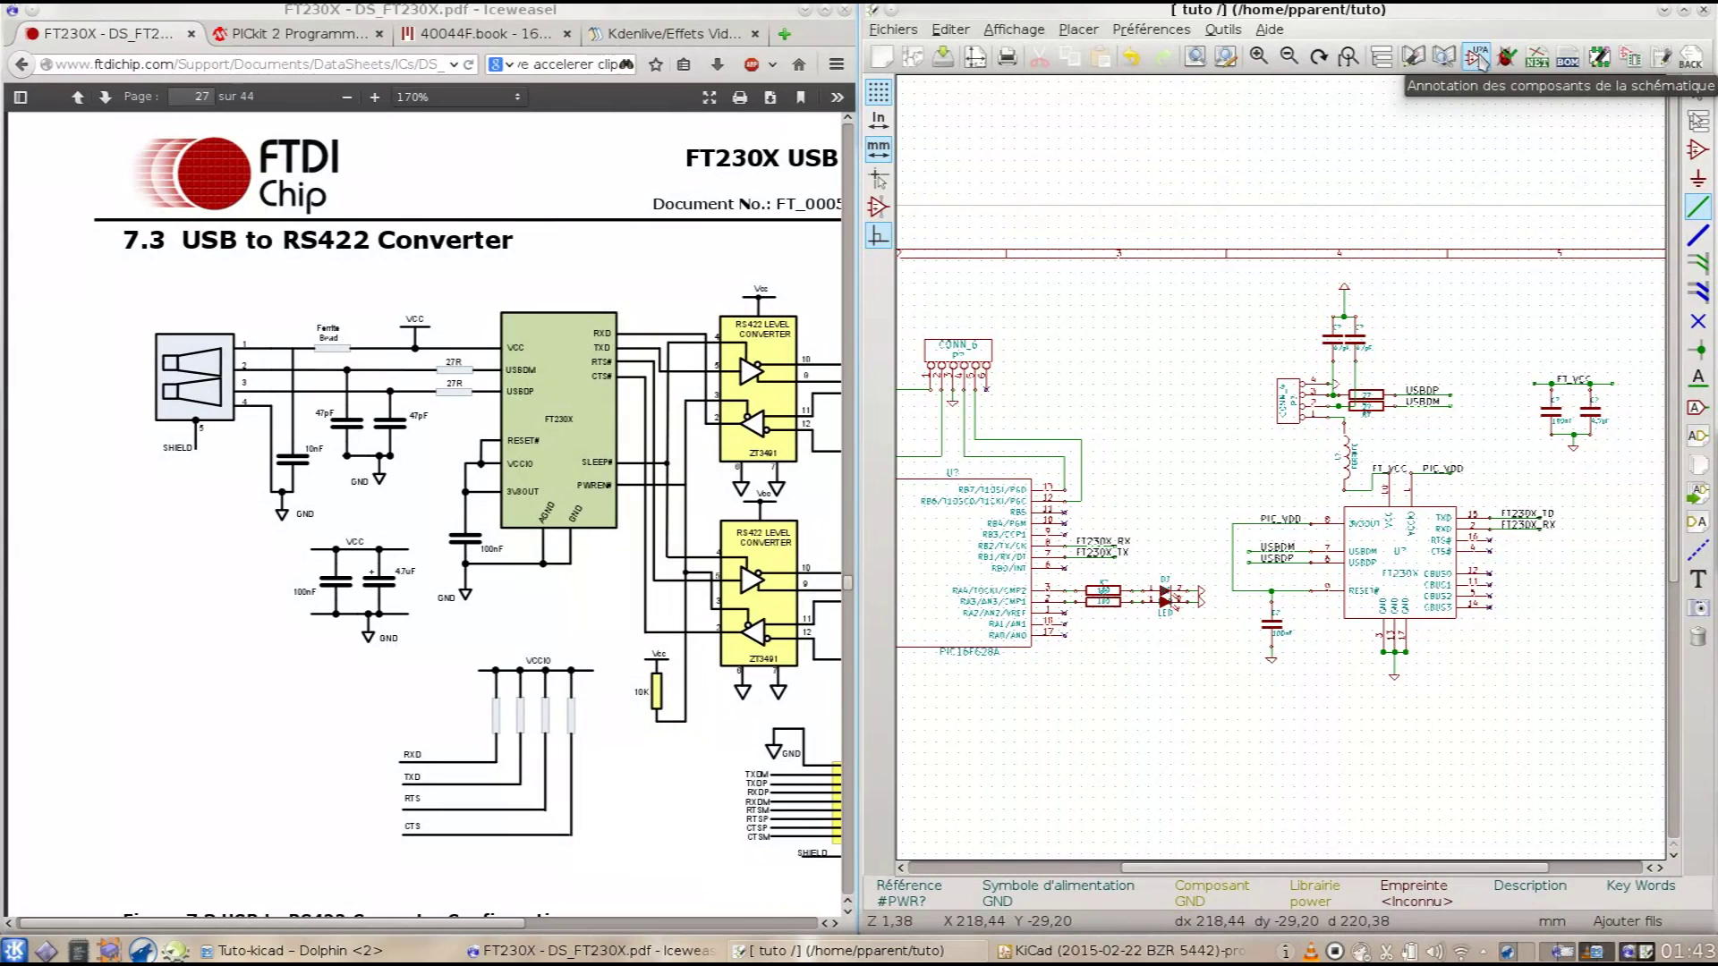
Step: Annotate the components of the entire schematic, keeping existing annotation, sorting by X position and using the first free number
left_click(1477, 58)
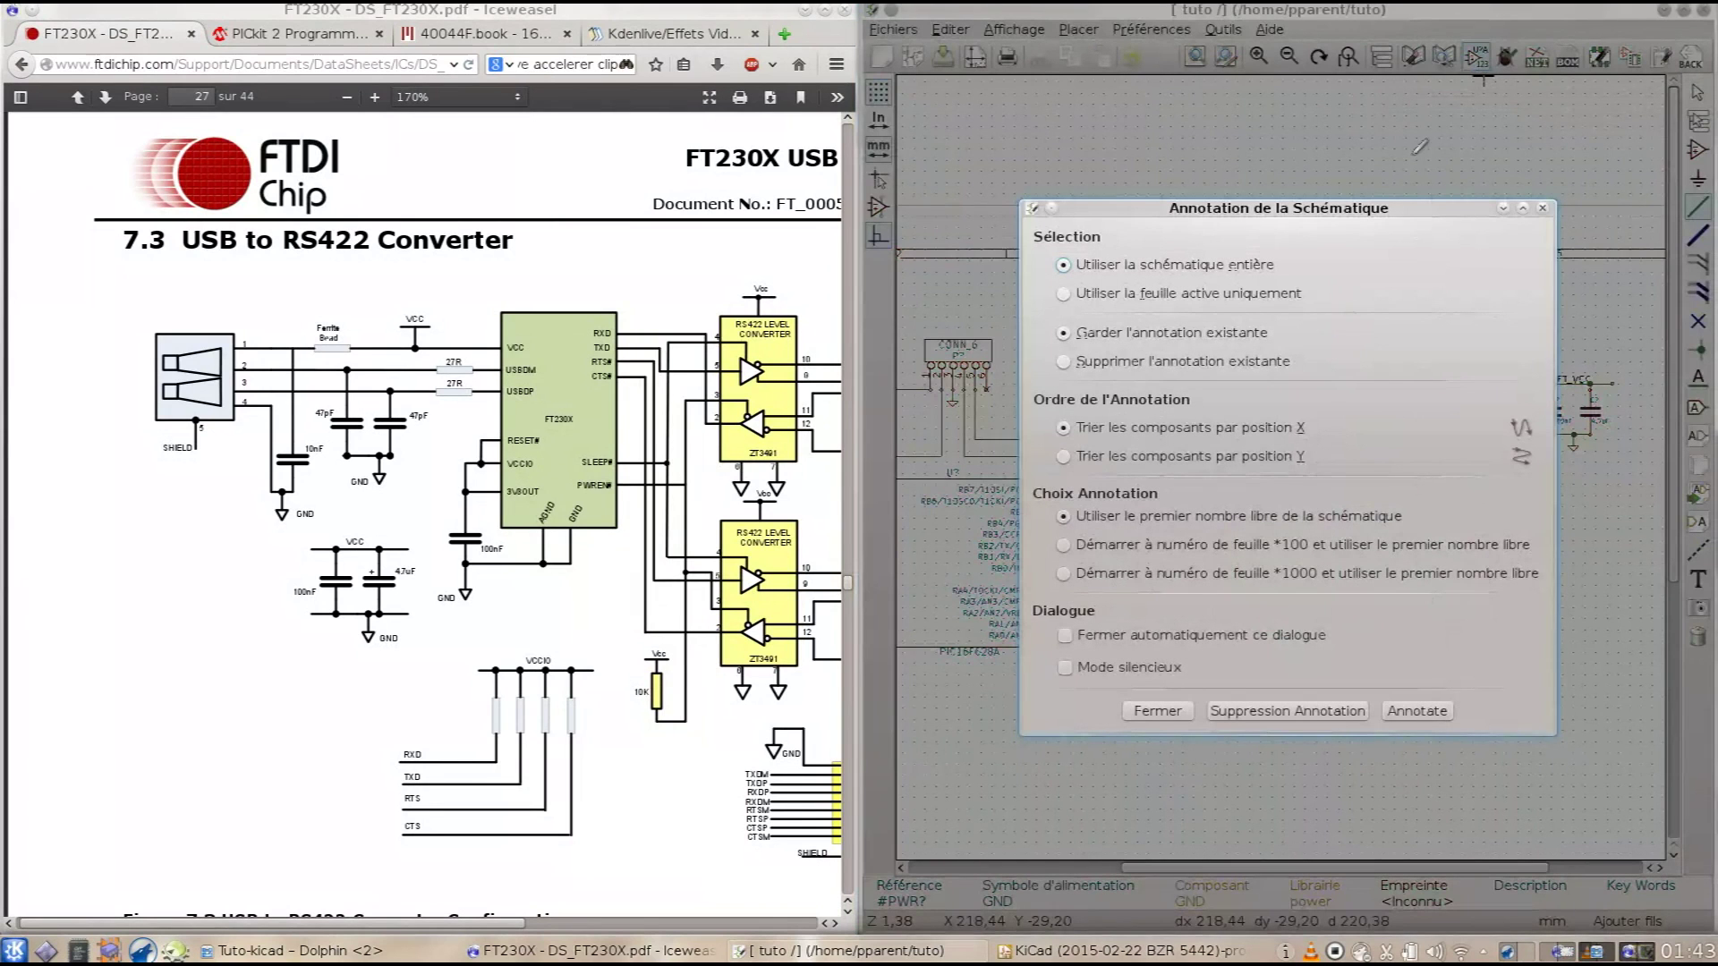
left_click(1430, 713)
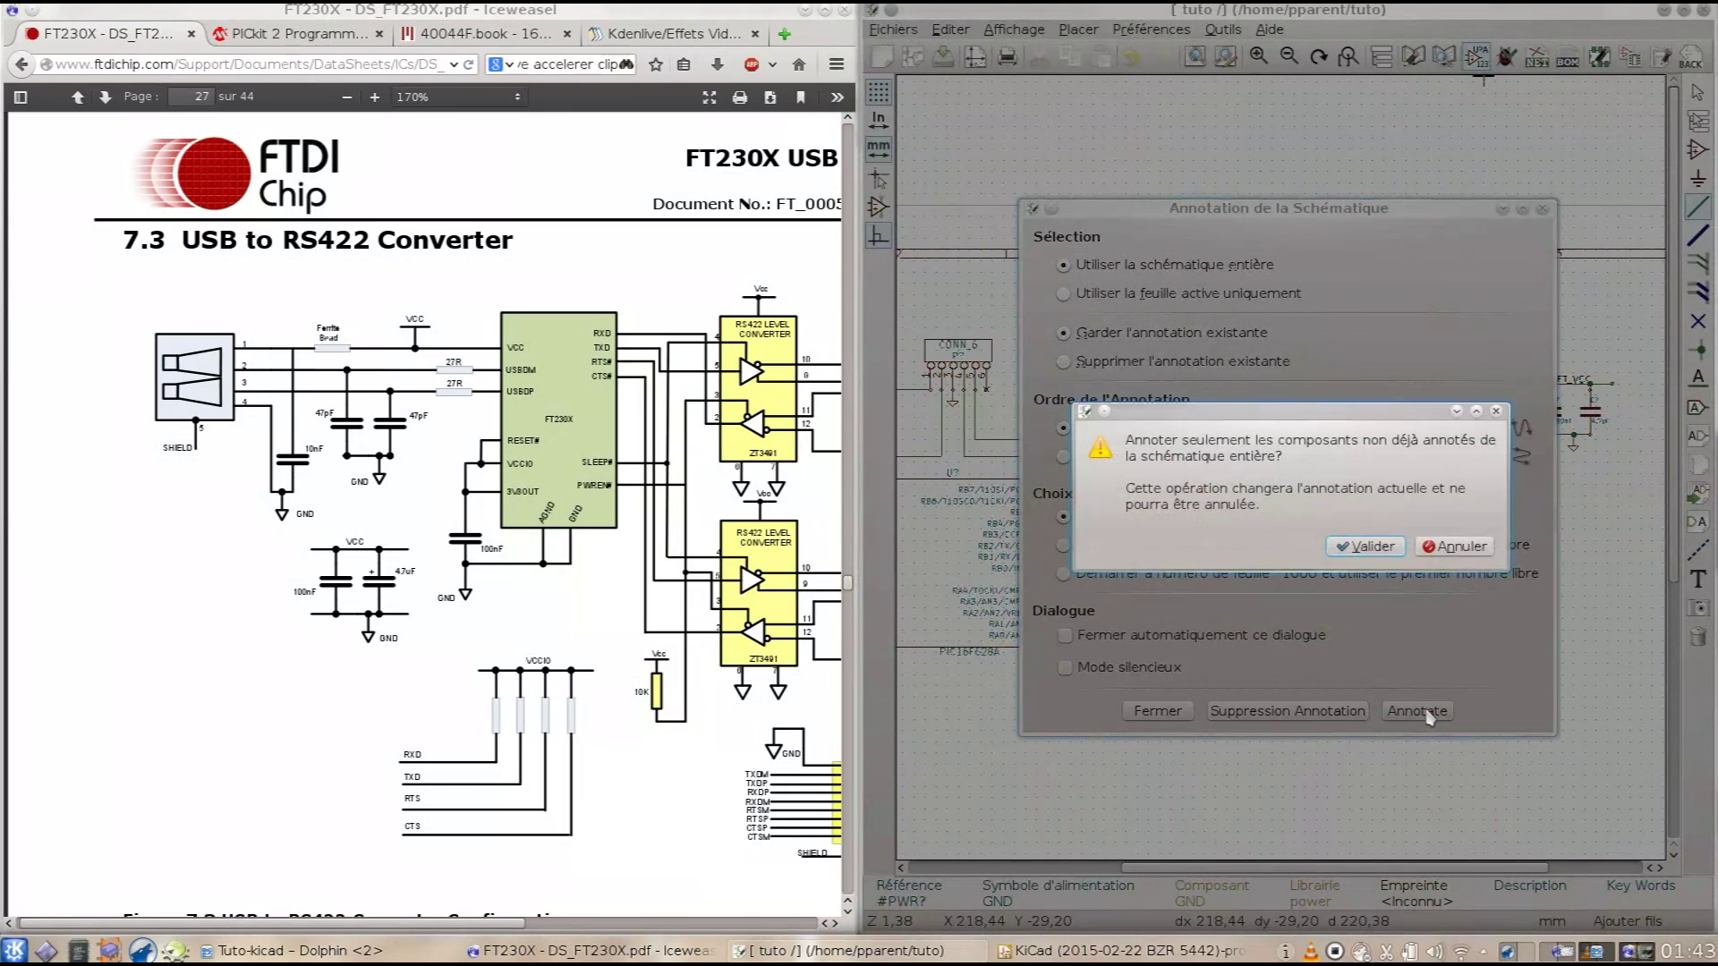
left_click(1366, 547)
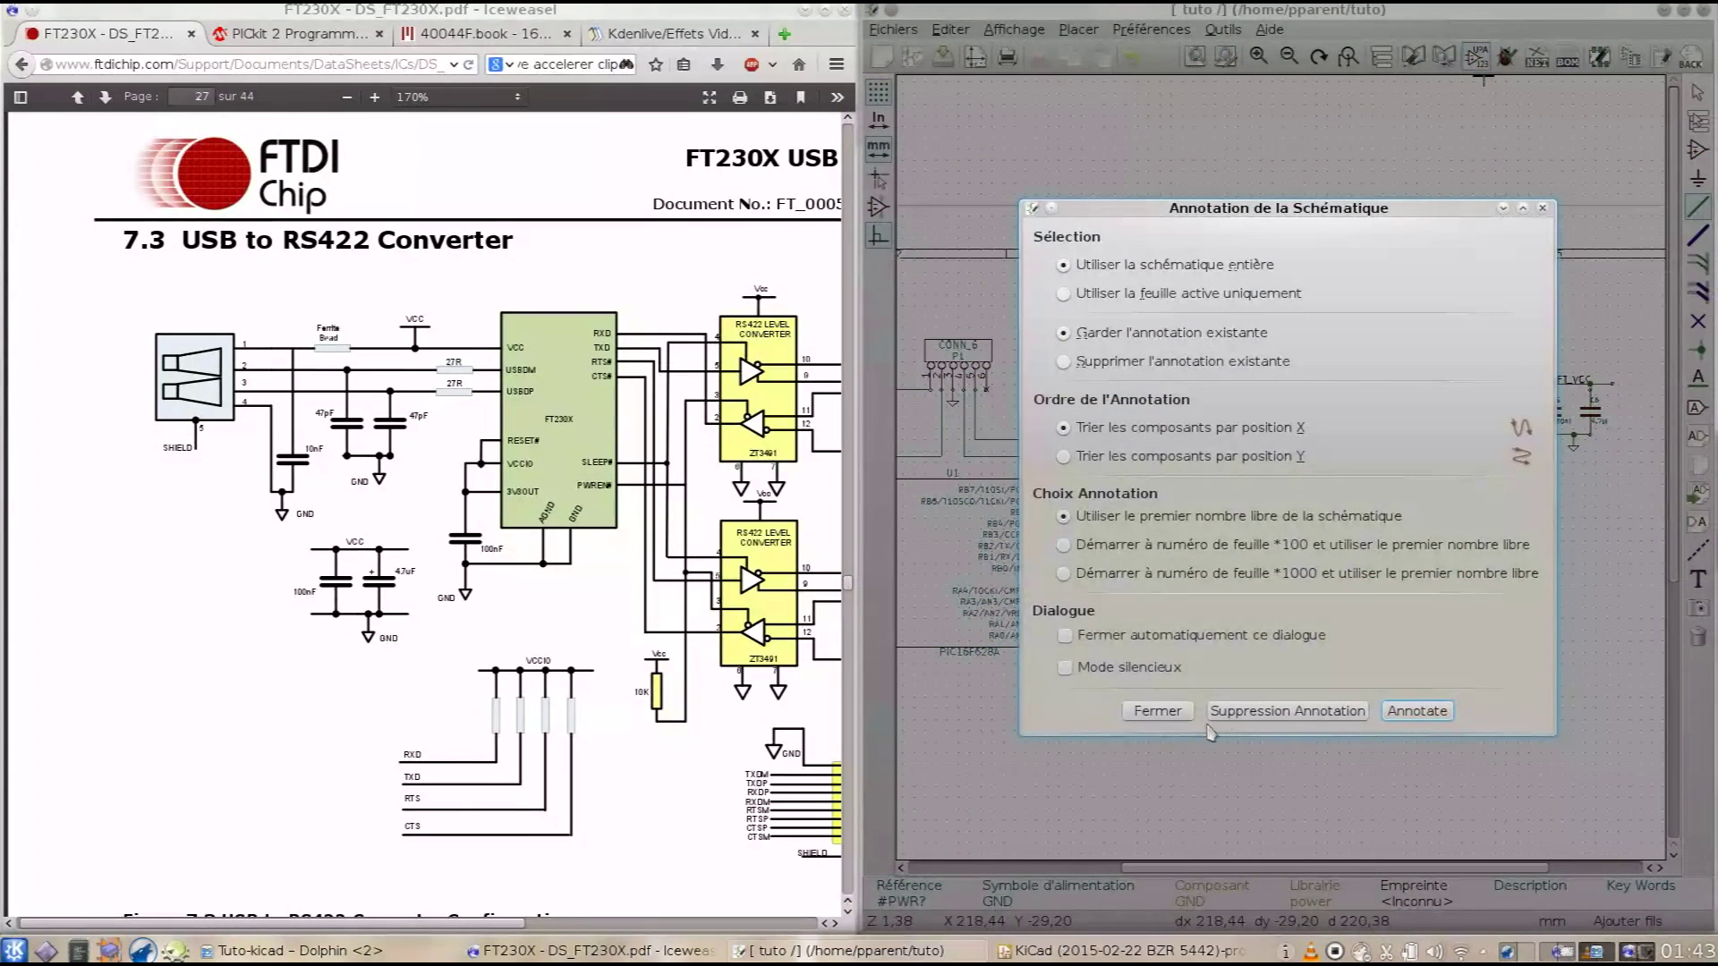
left_click(1158, 711)
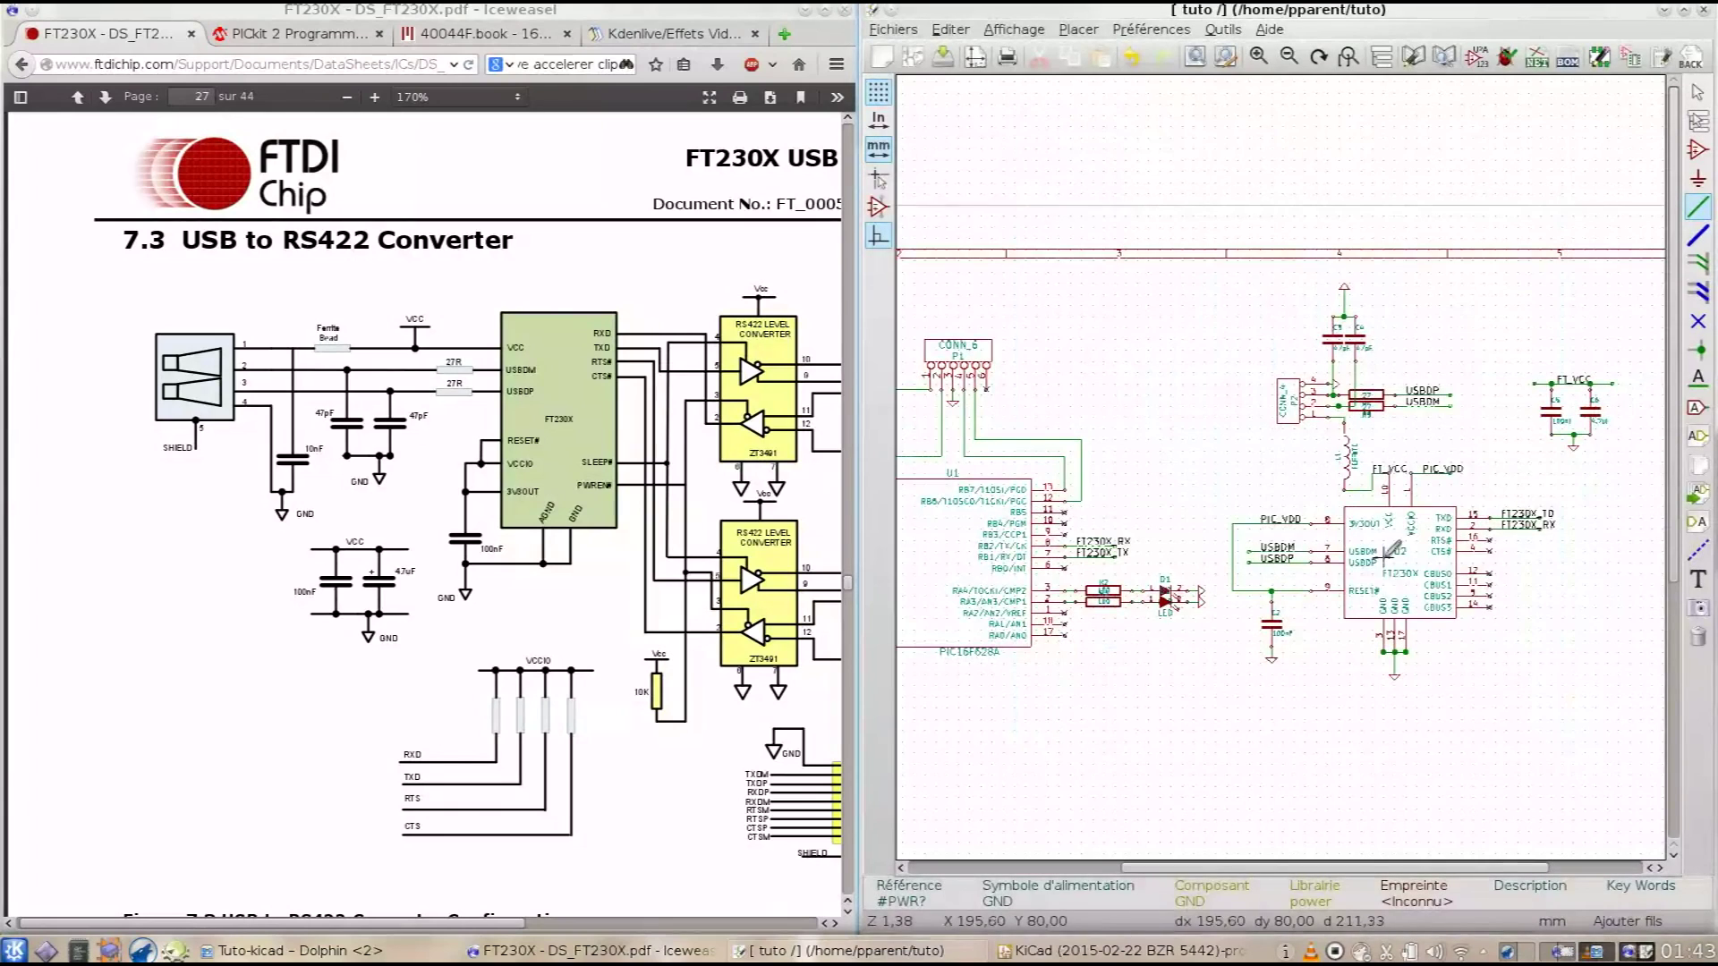
scroll(1392, 547, "up", 3)
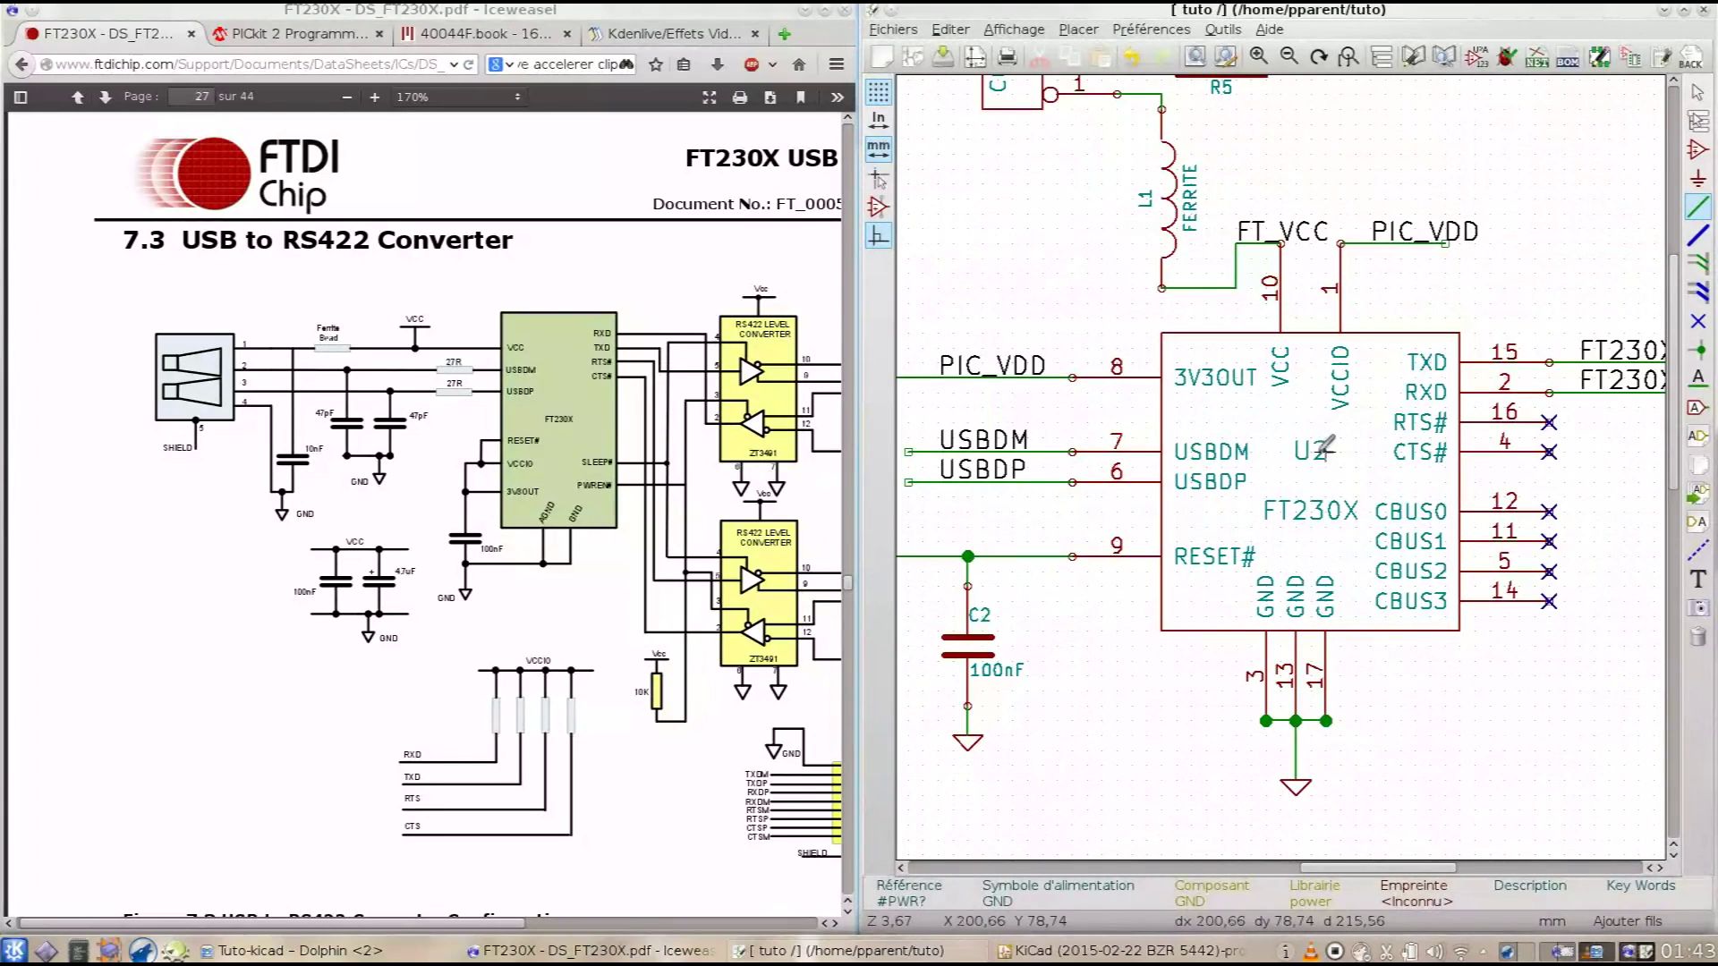
scroll(1288, 461, "down", 4)
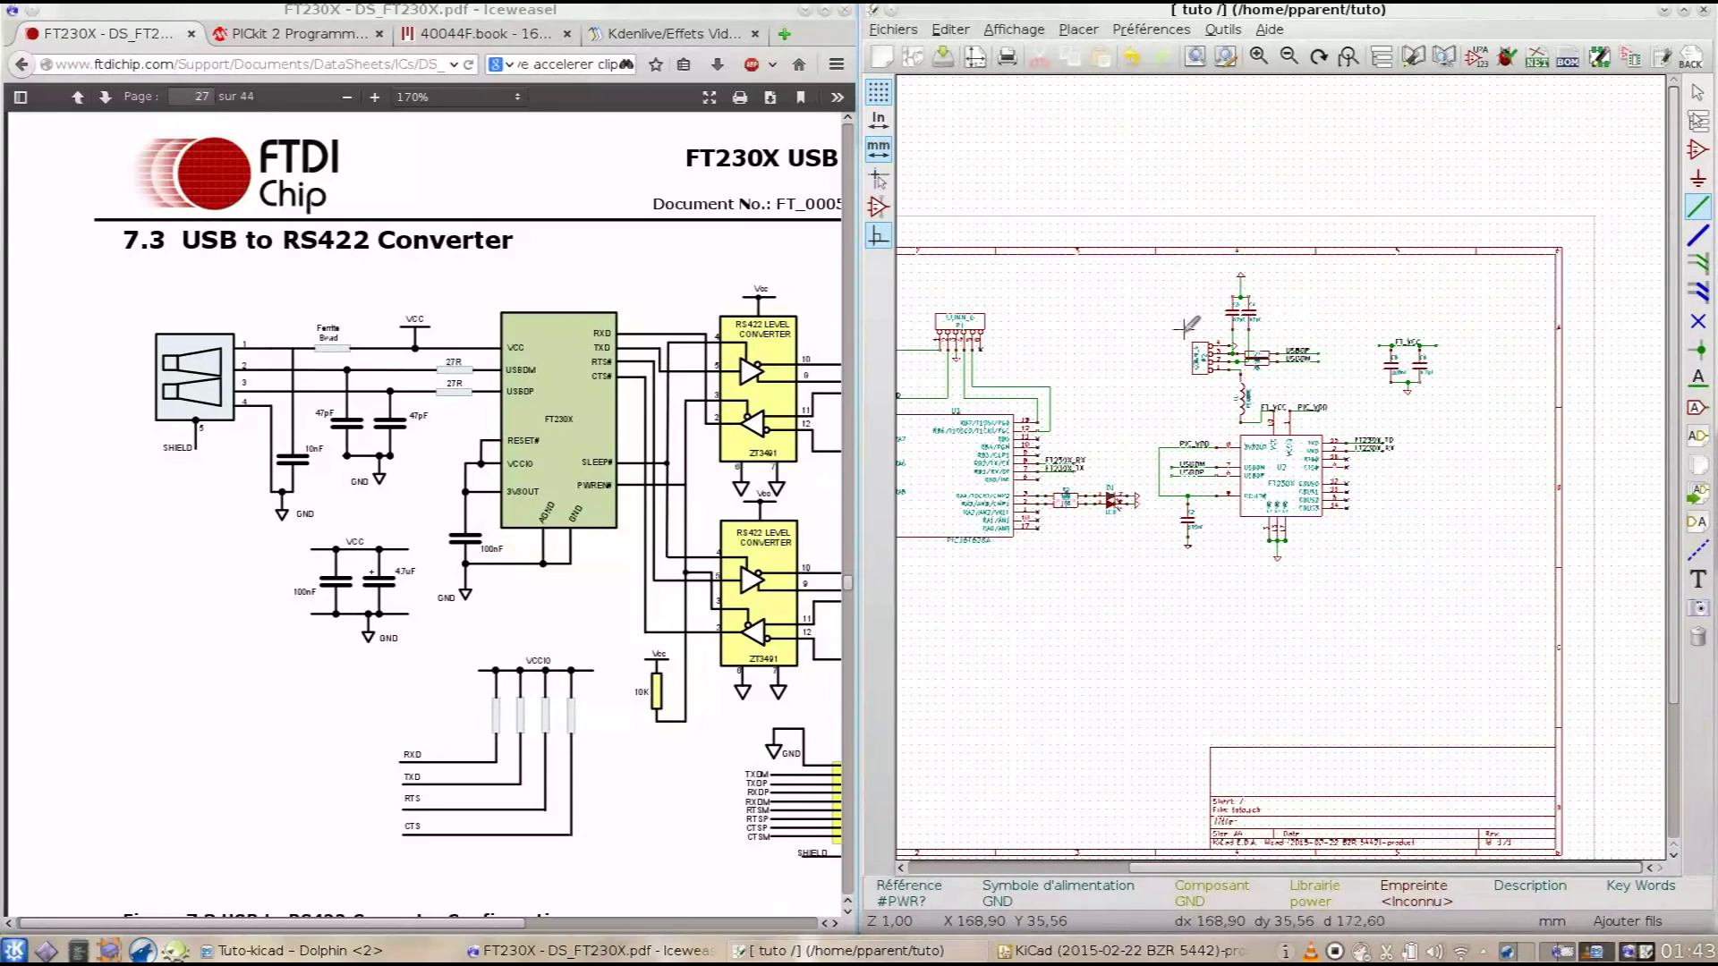
scroll(1246, 356, "up", 5)
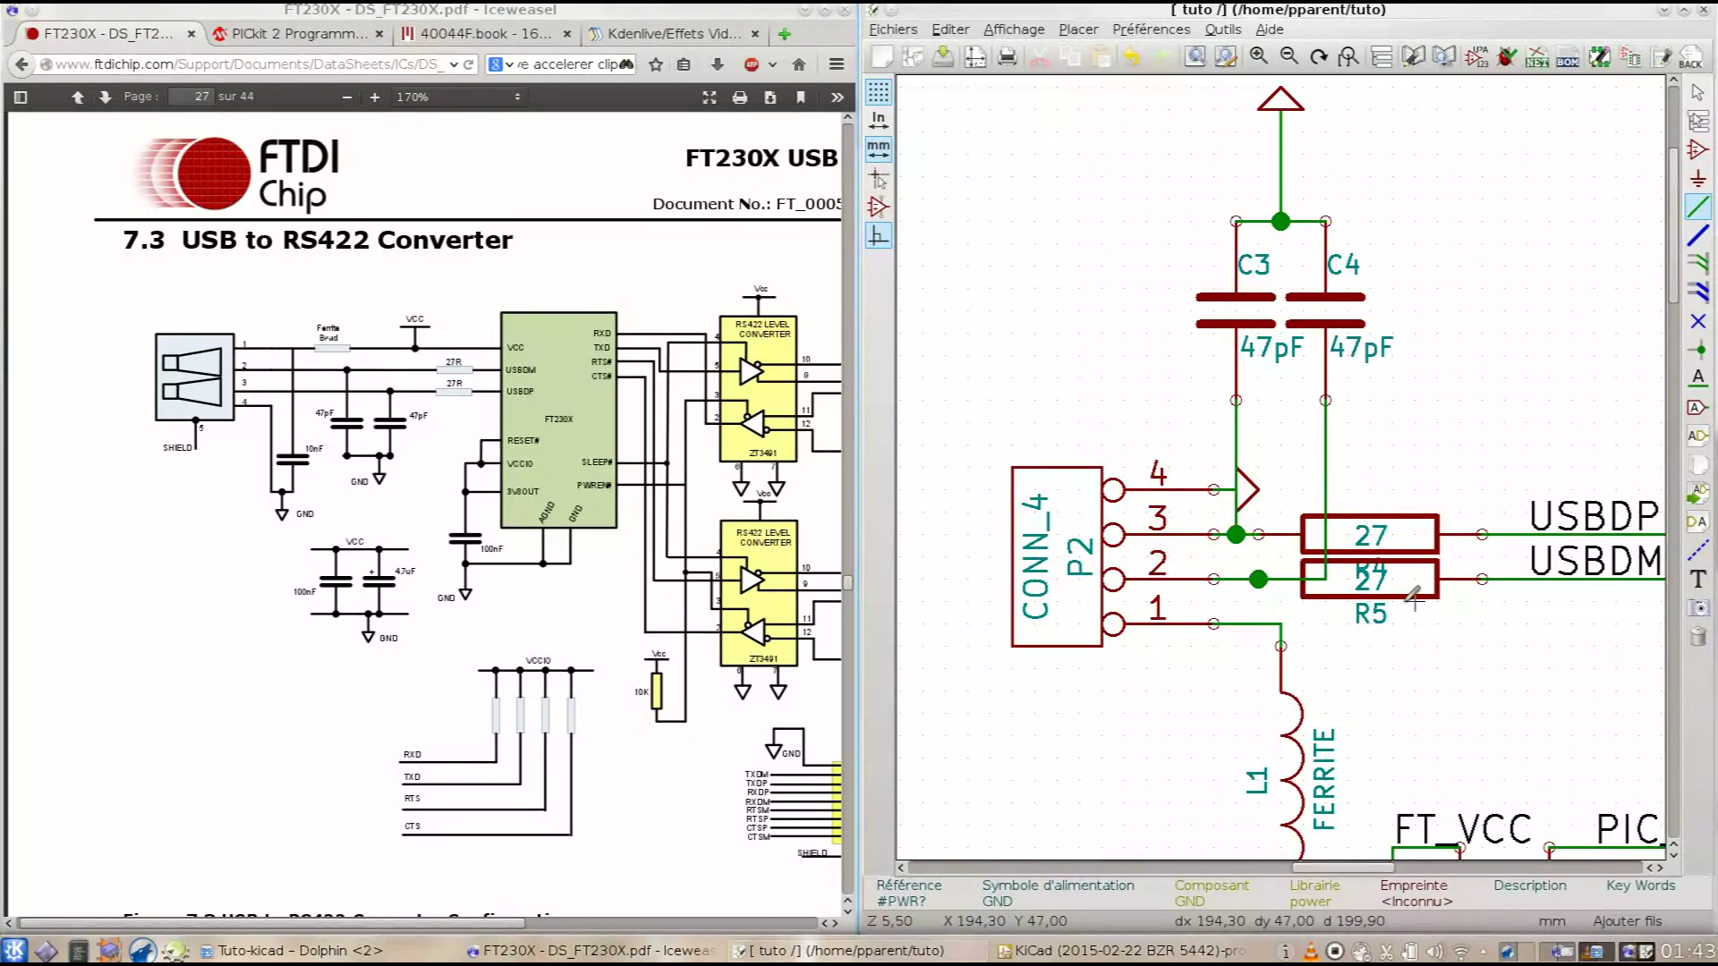
scroll(1396, 586, "down", 3)
scroll(1216, 499, "down", 1)
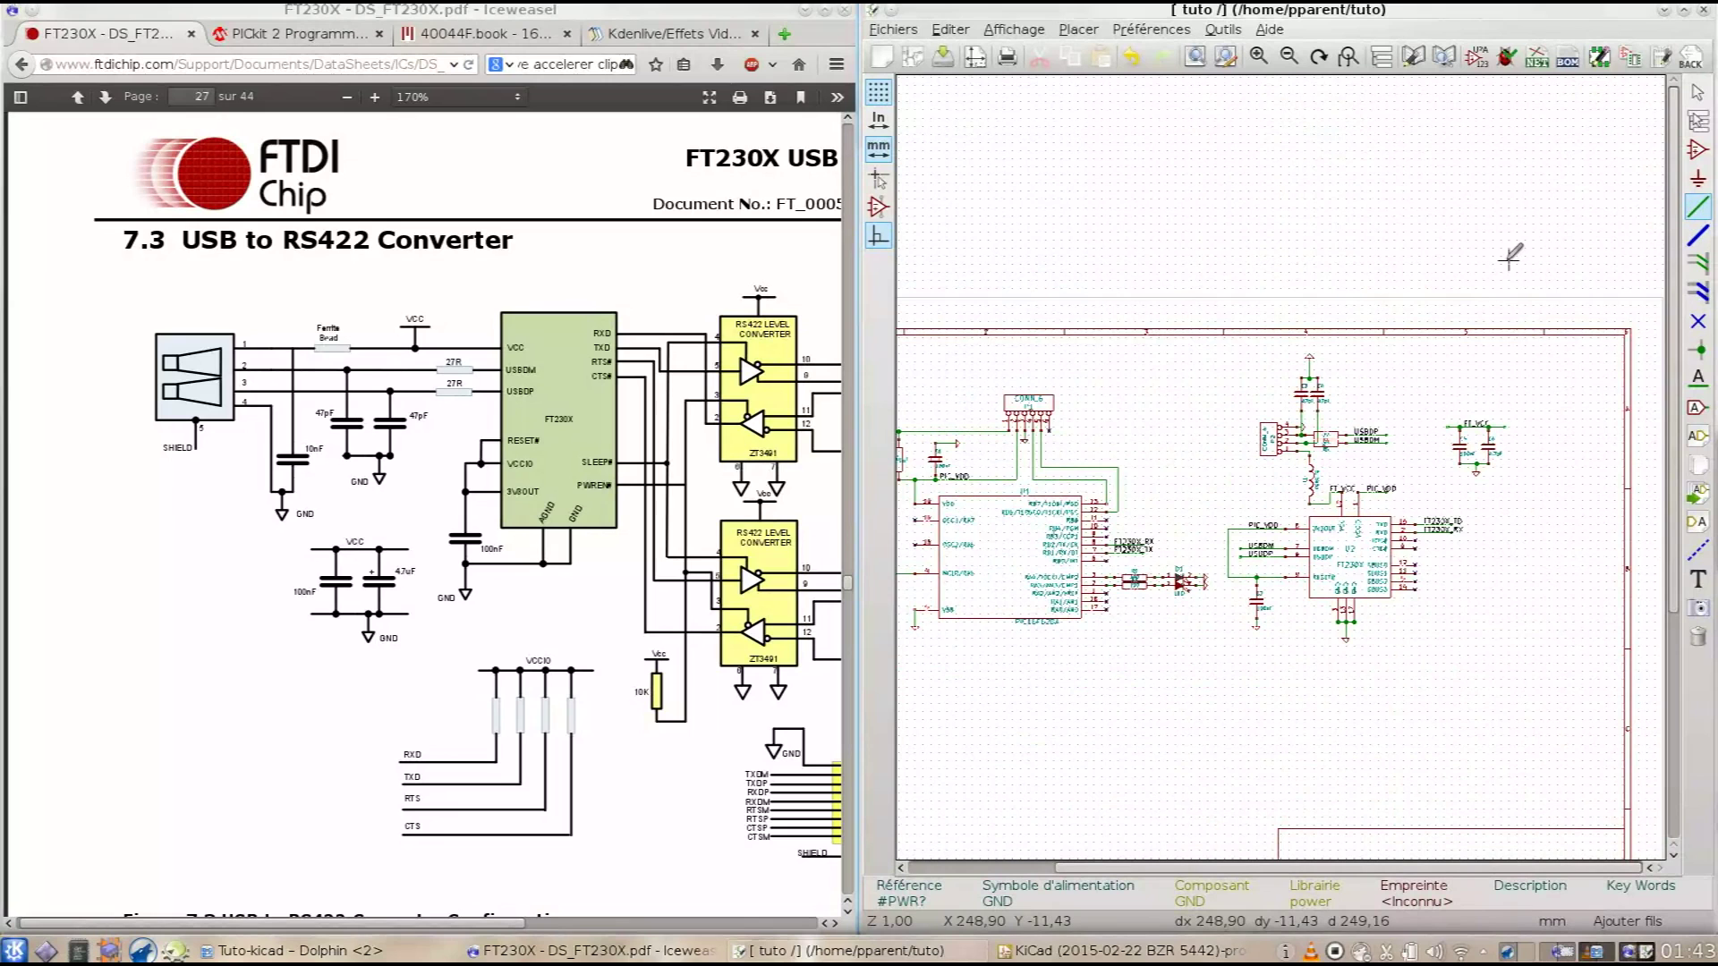
Step: Place a resistor R in the empty area between CONN_6 and CONN_4
left_click(1695, 152)
left_click(1139, 394)
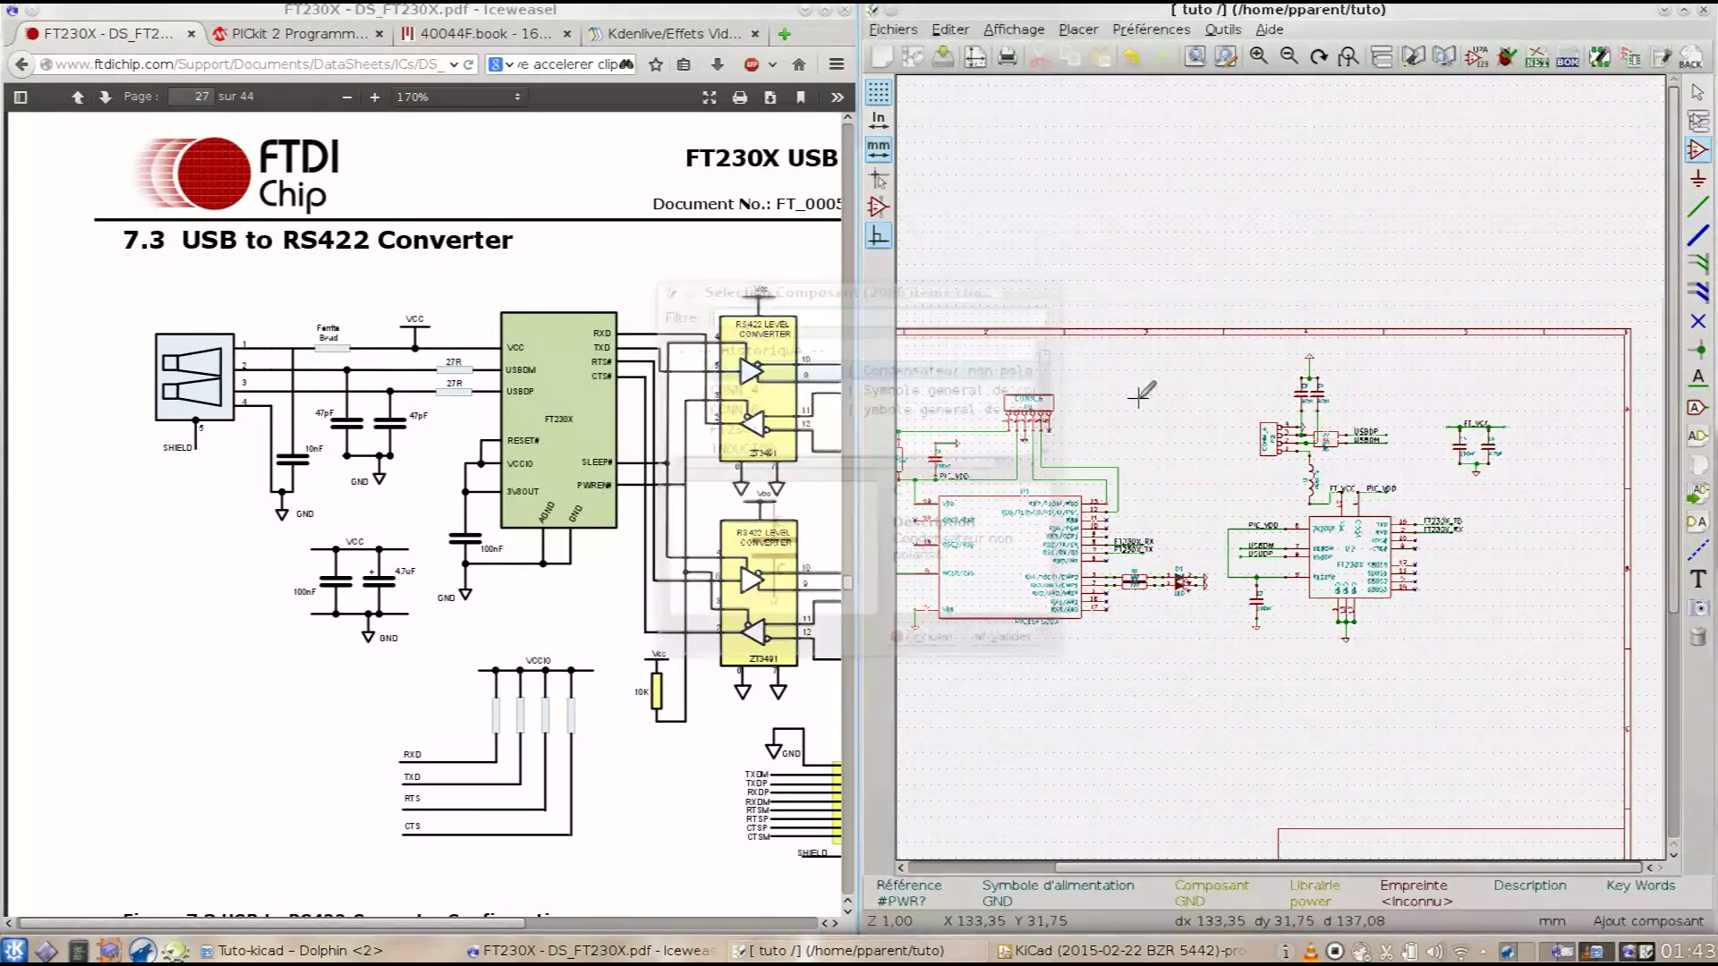
type("R")
key("Return")
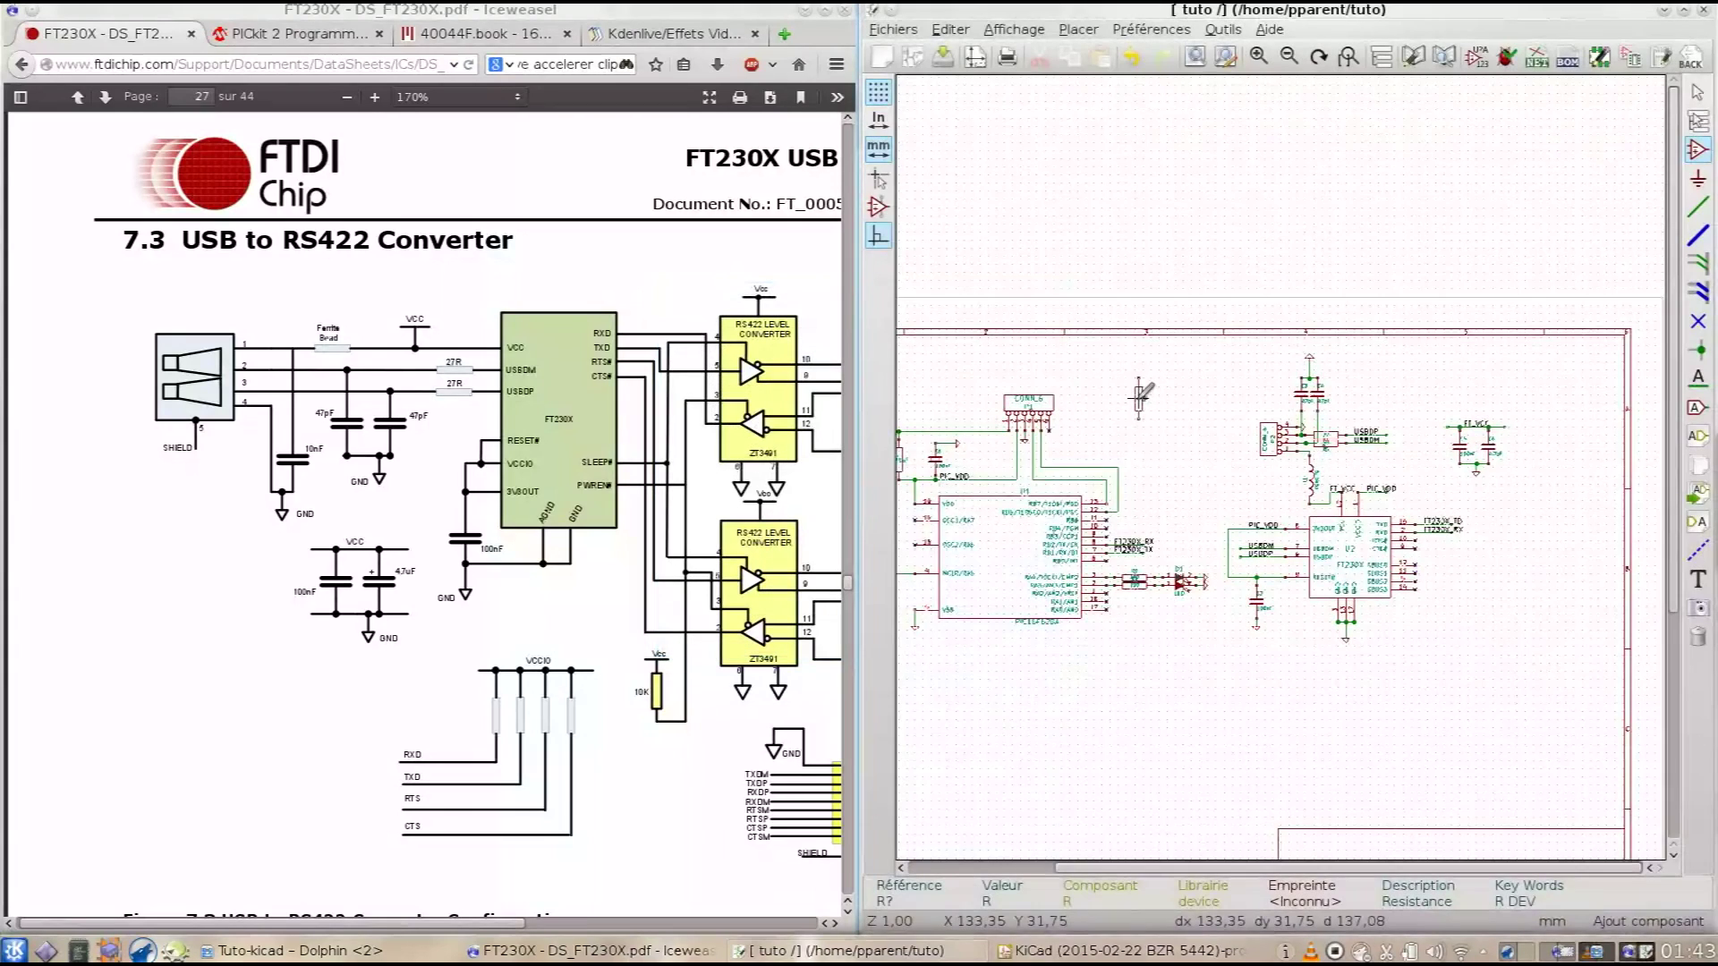
scroll(1152, 382, "up", 3)
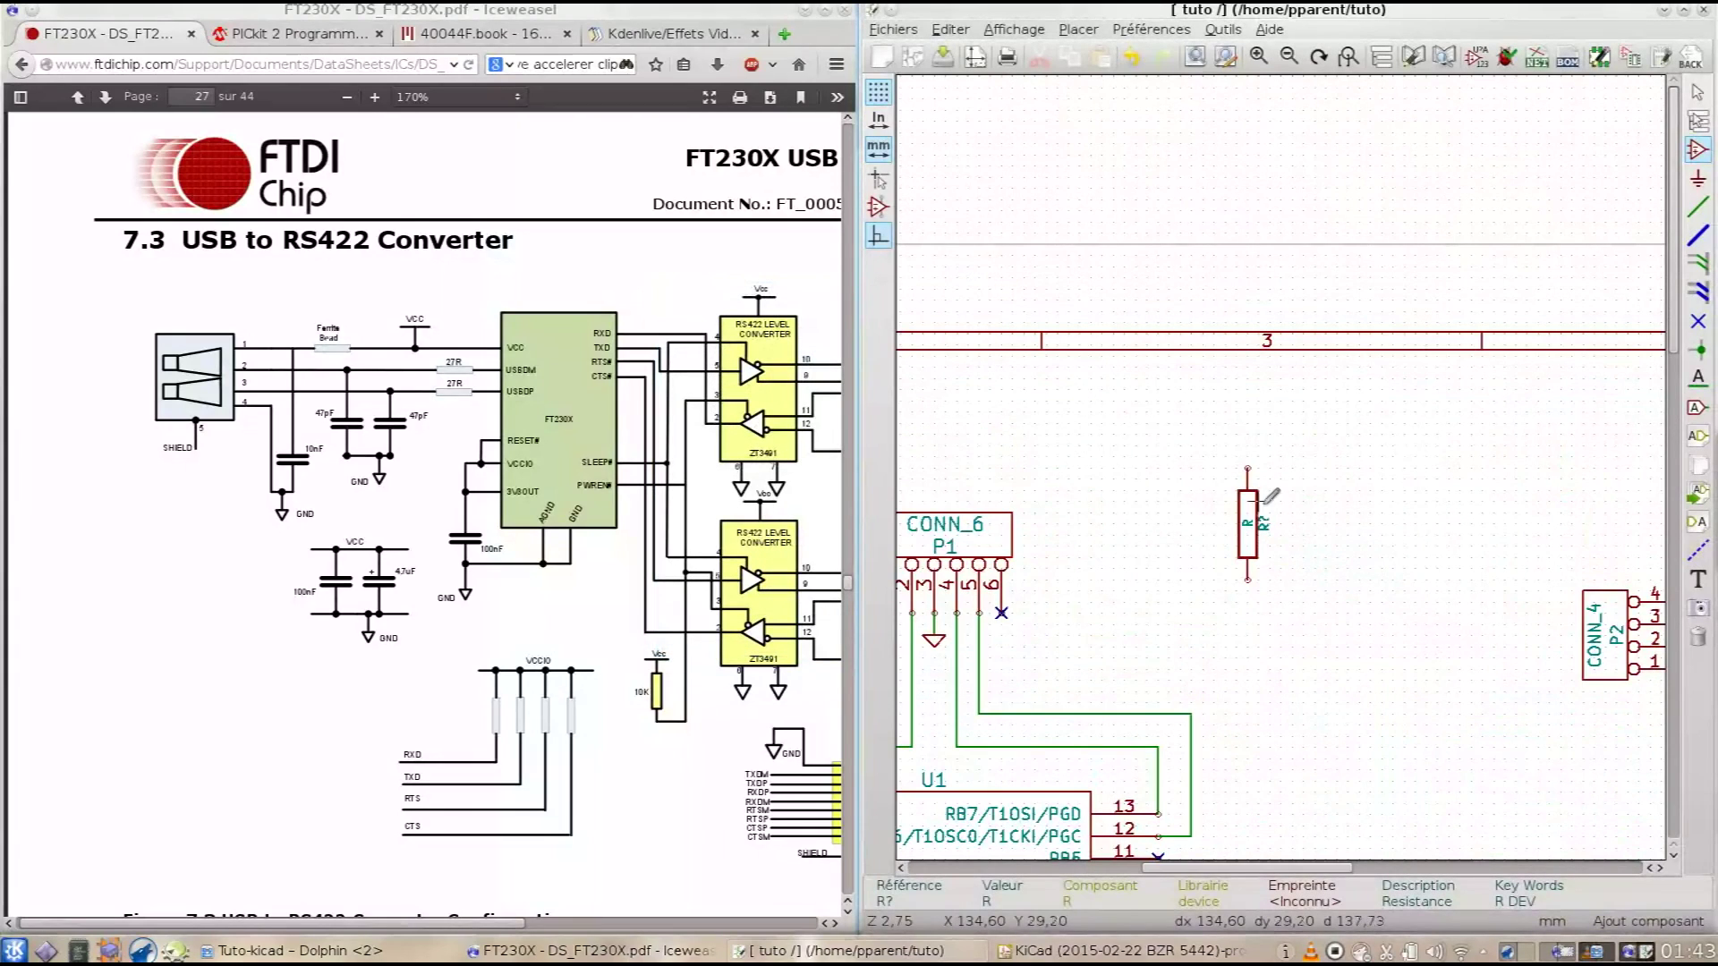
scroll(1265, 503, "up", 1)
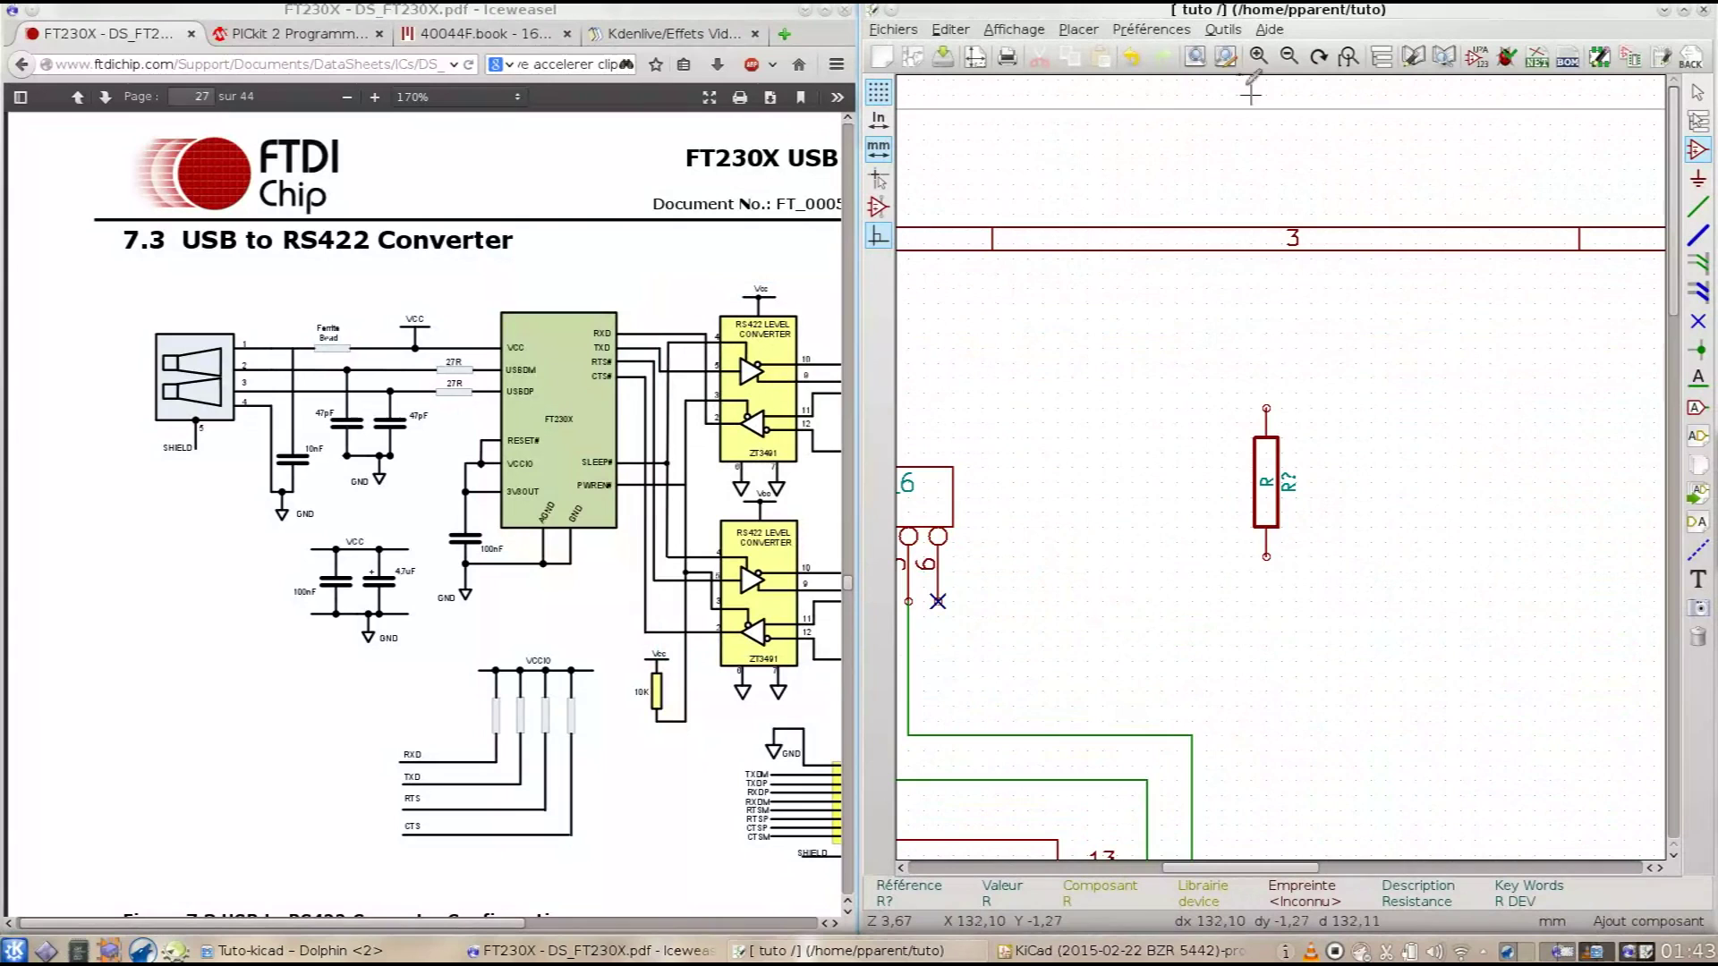
Step: Annotate the newly placed resistor while keeping the existing annotation of the other components
left_click(1477, 58)
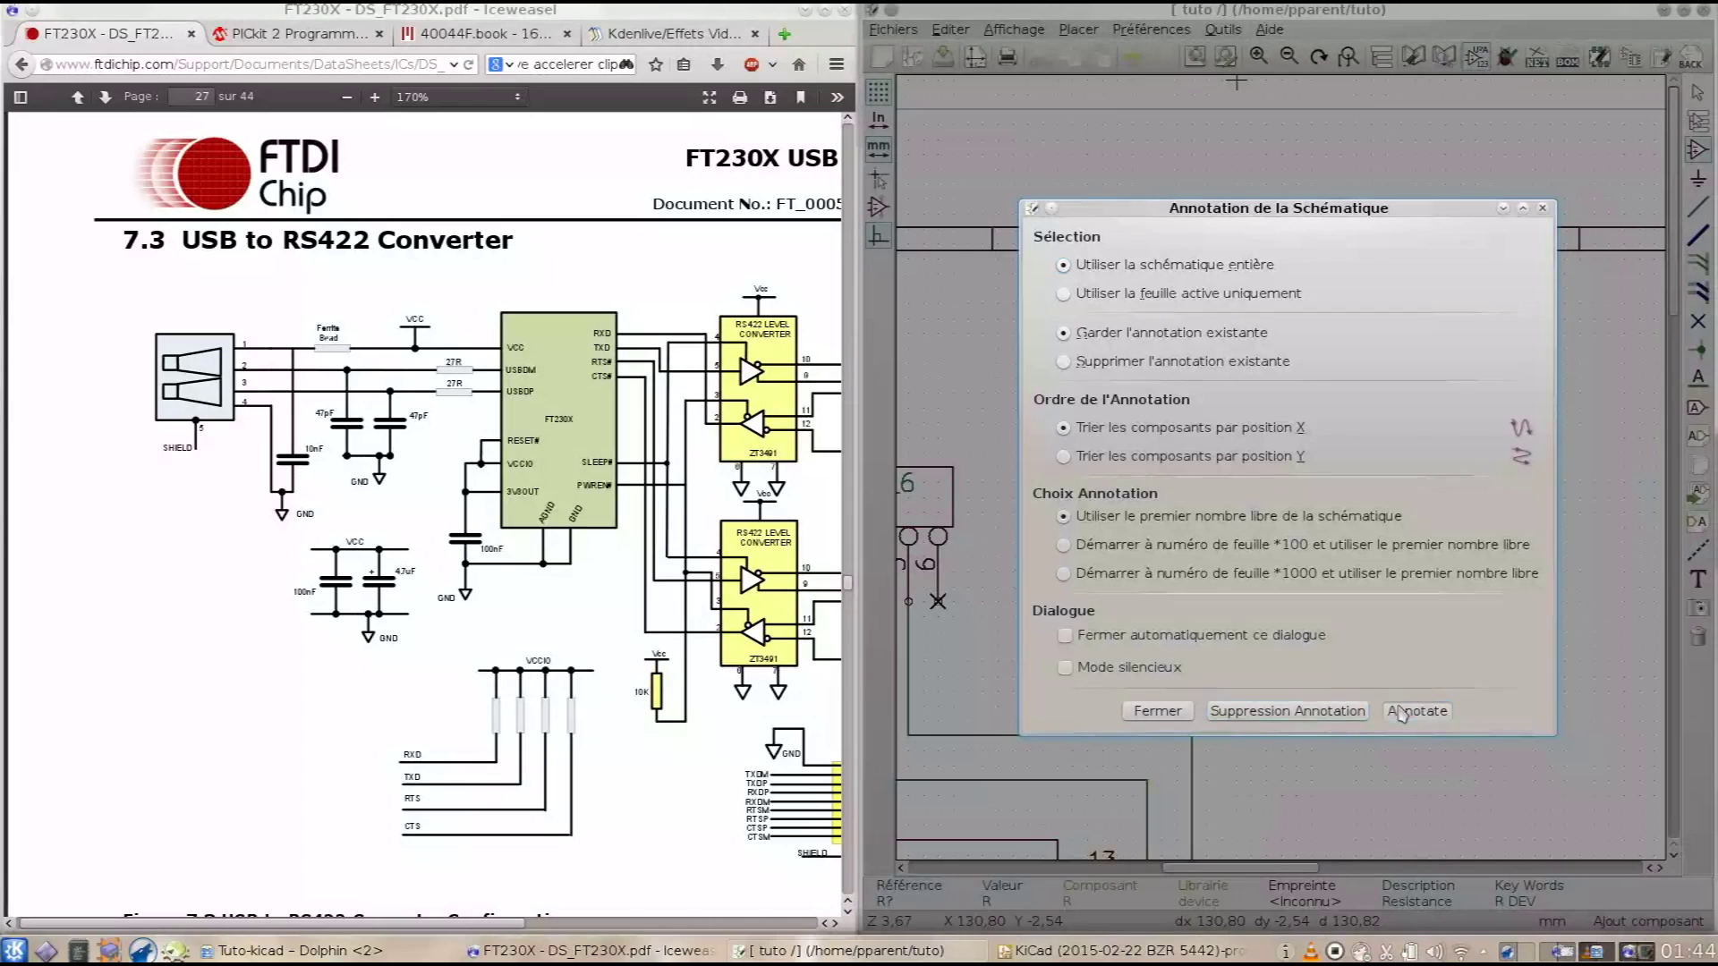
left_click(1400, 713)
left_click(1457, 545)
left_click(1174, 710)
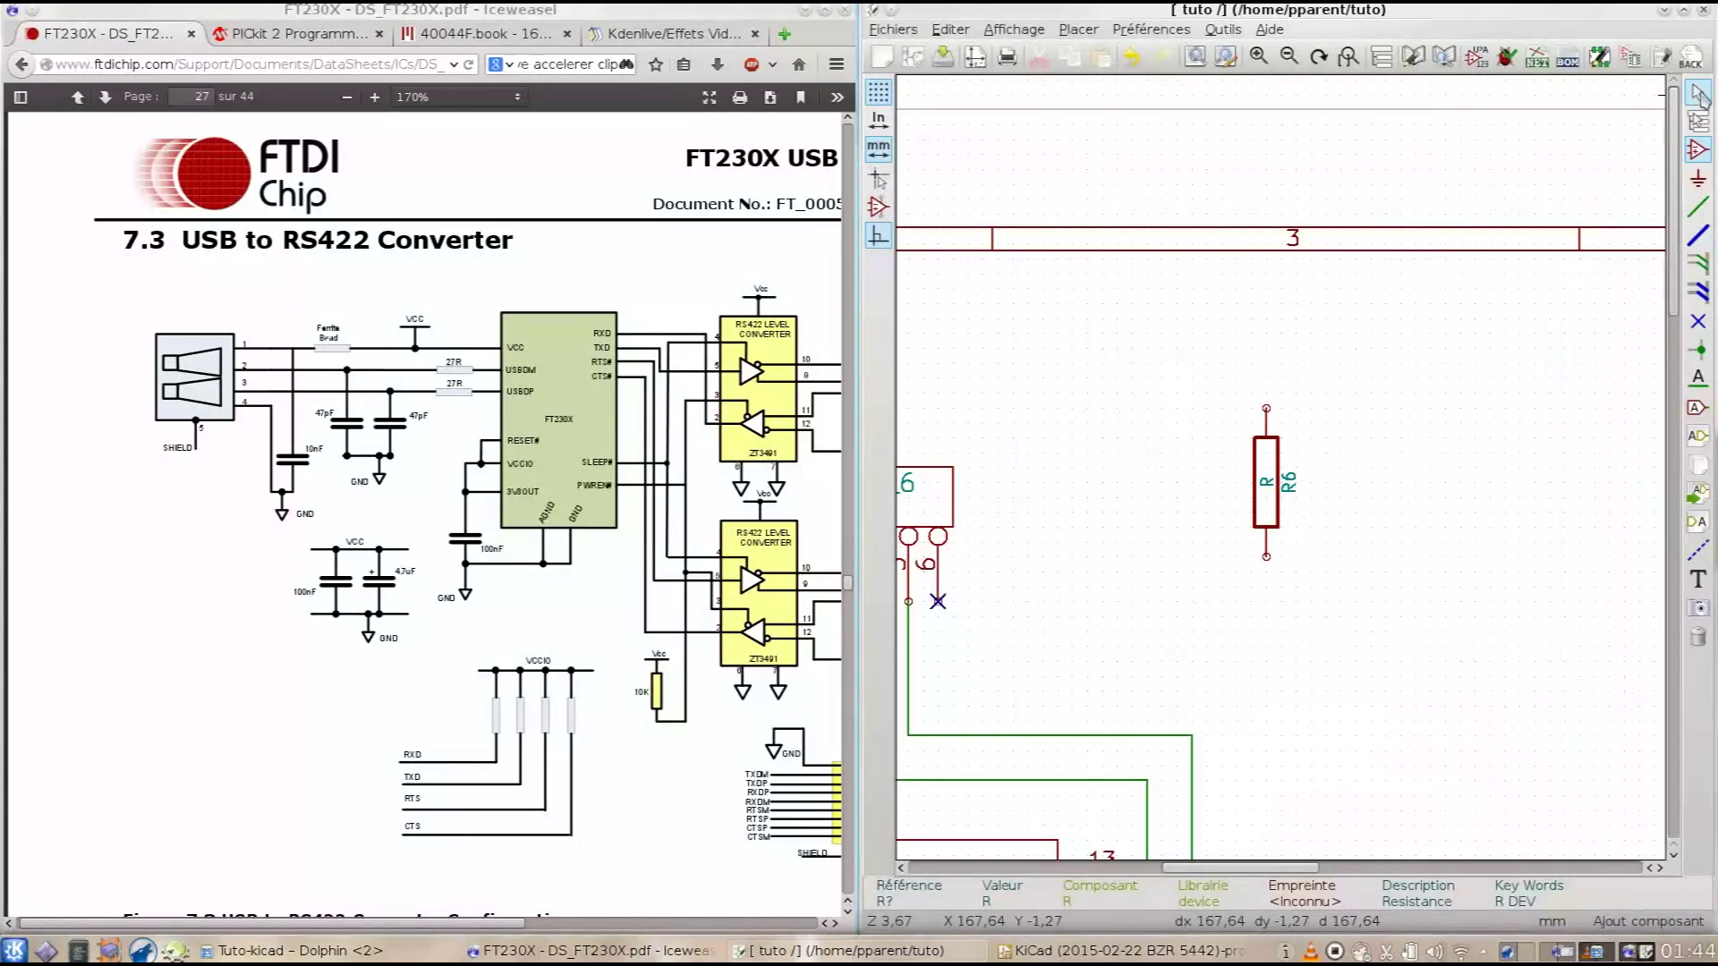
Step: Delete the unconnected resistor R6 from the area between CONN_6 and CONN_4
left_click_drag(1207, 349, 1354, 619)
left_click(1356, 616)
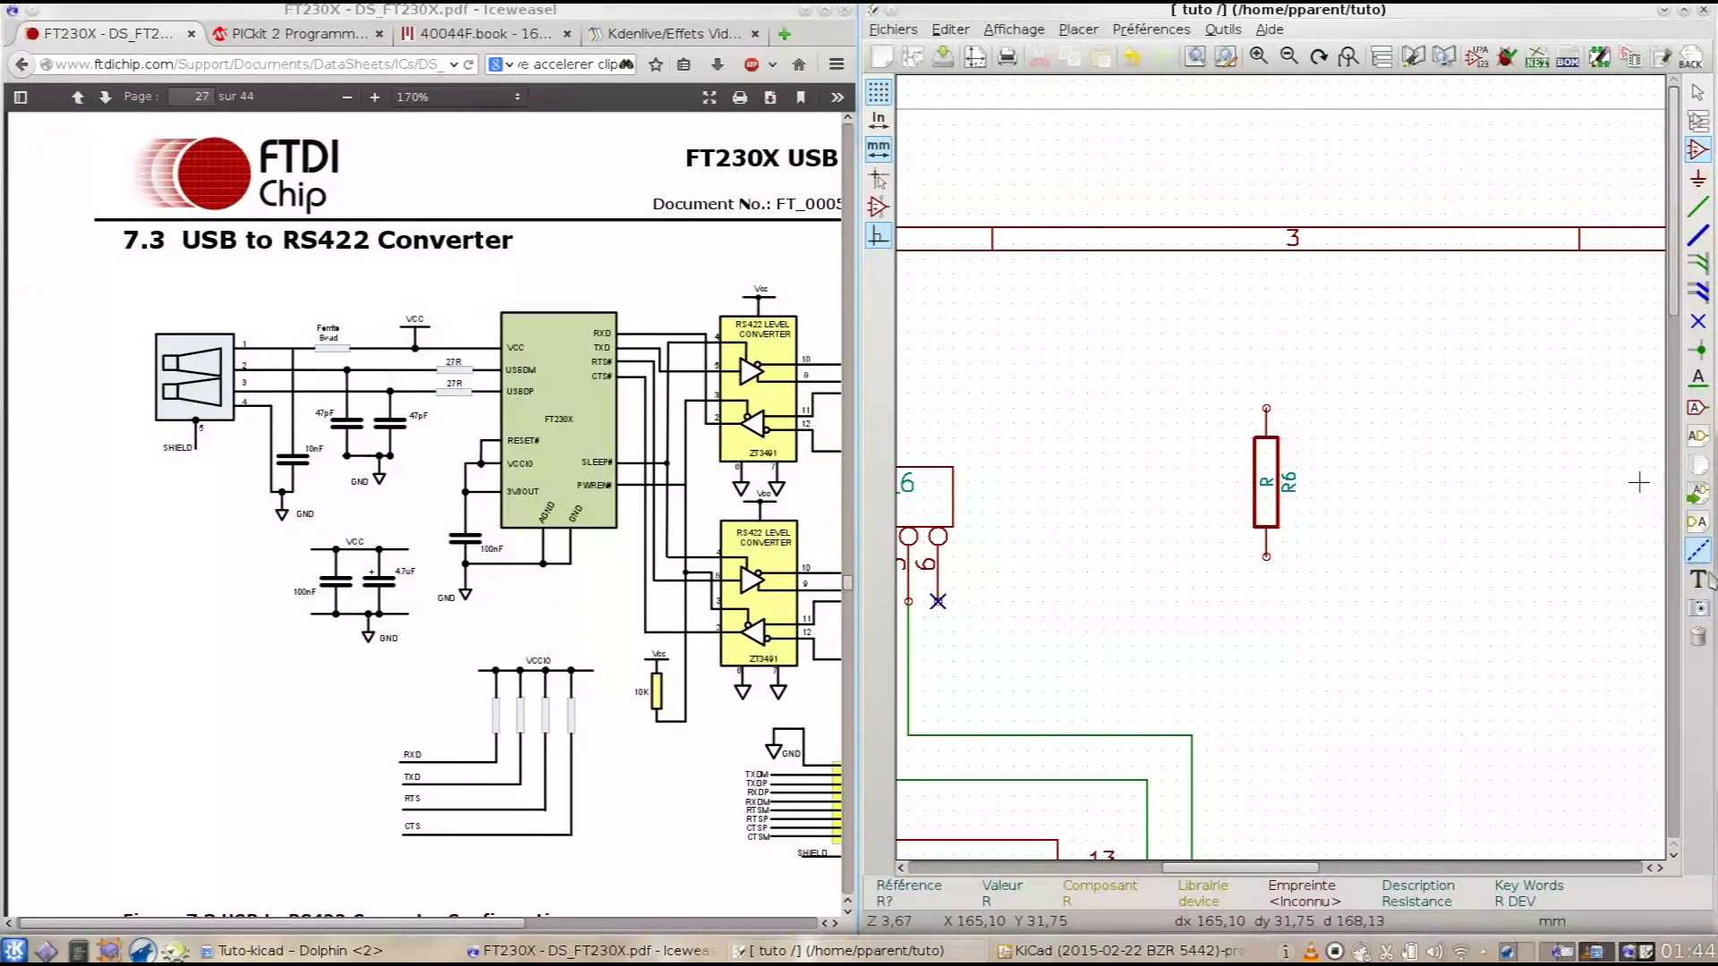
left_click(1697, 638)
left_click(1265, 495)
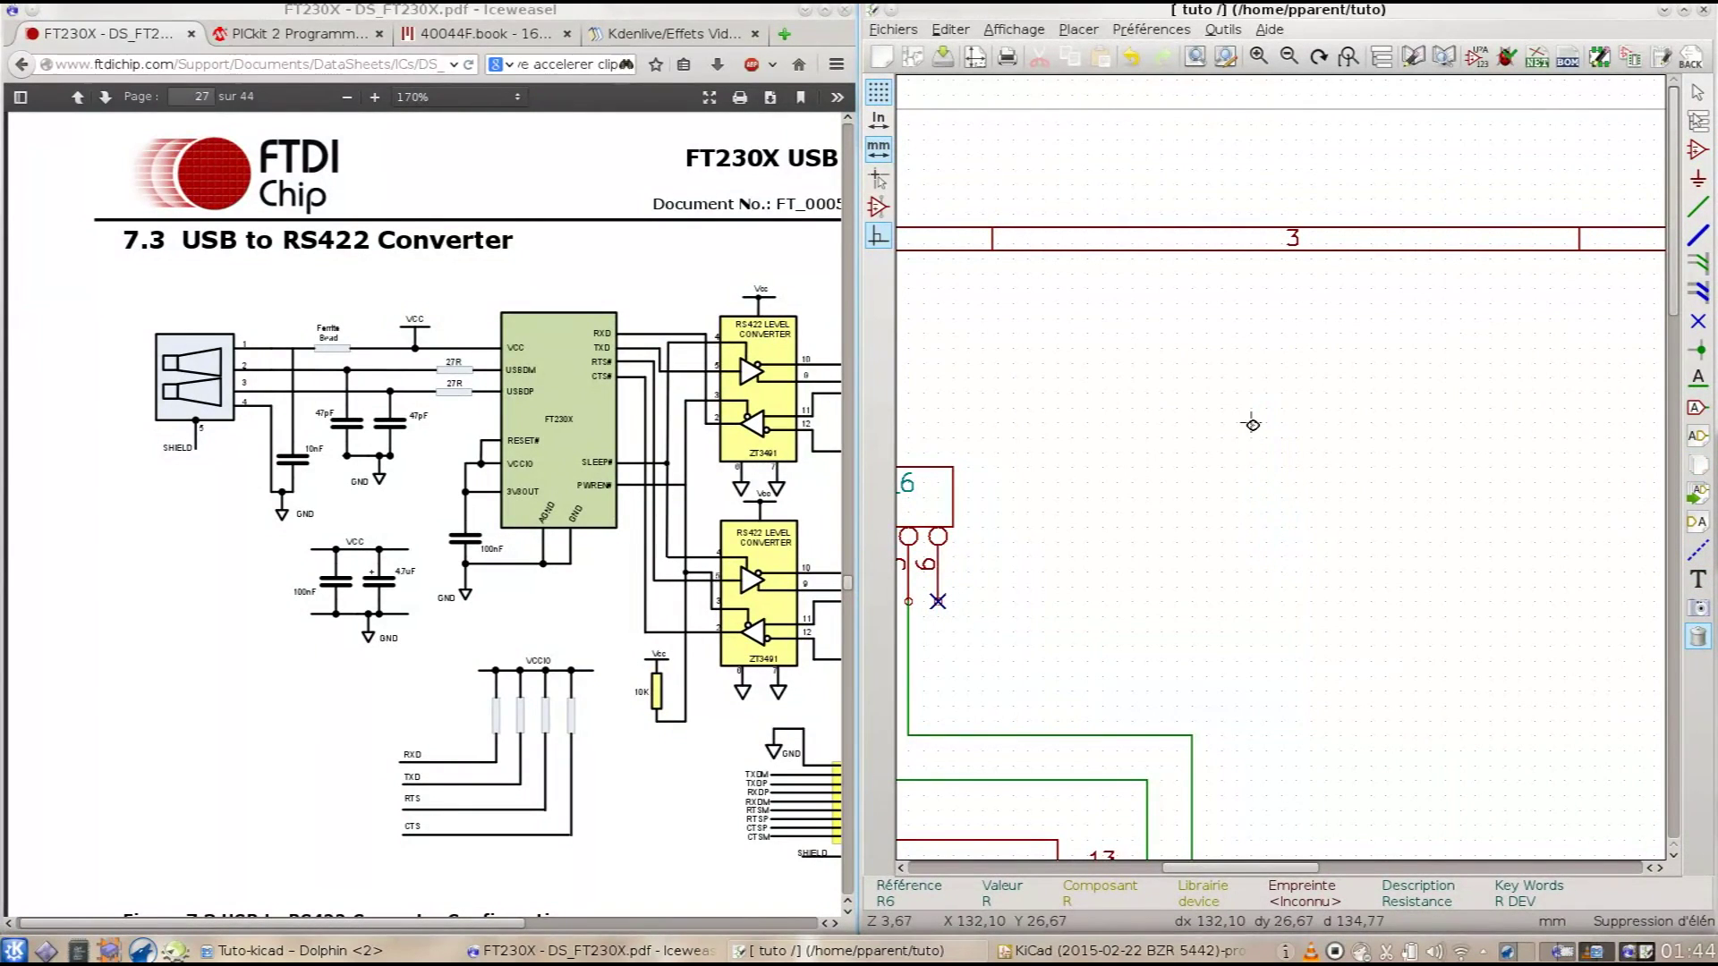
Step: Run the electrical rules check on the whole schematic
scroll(1269, 537, "down", 3)
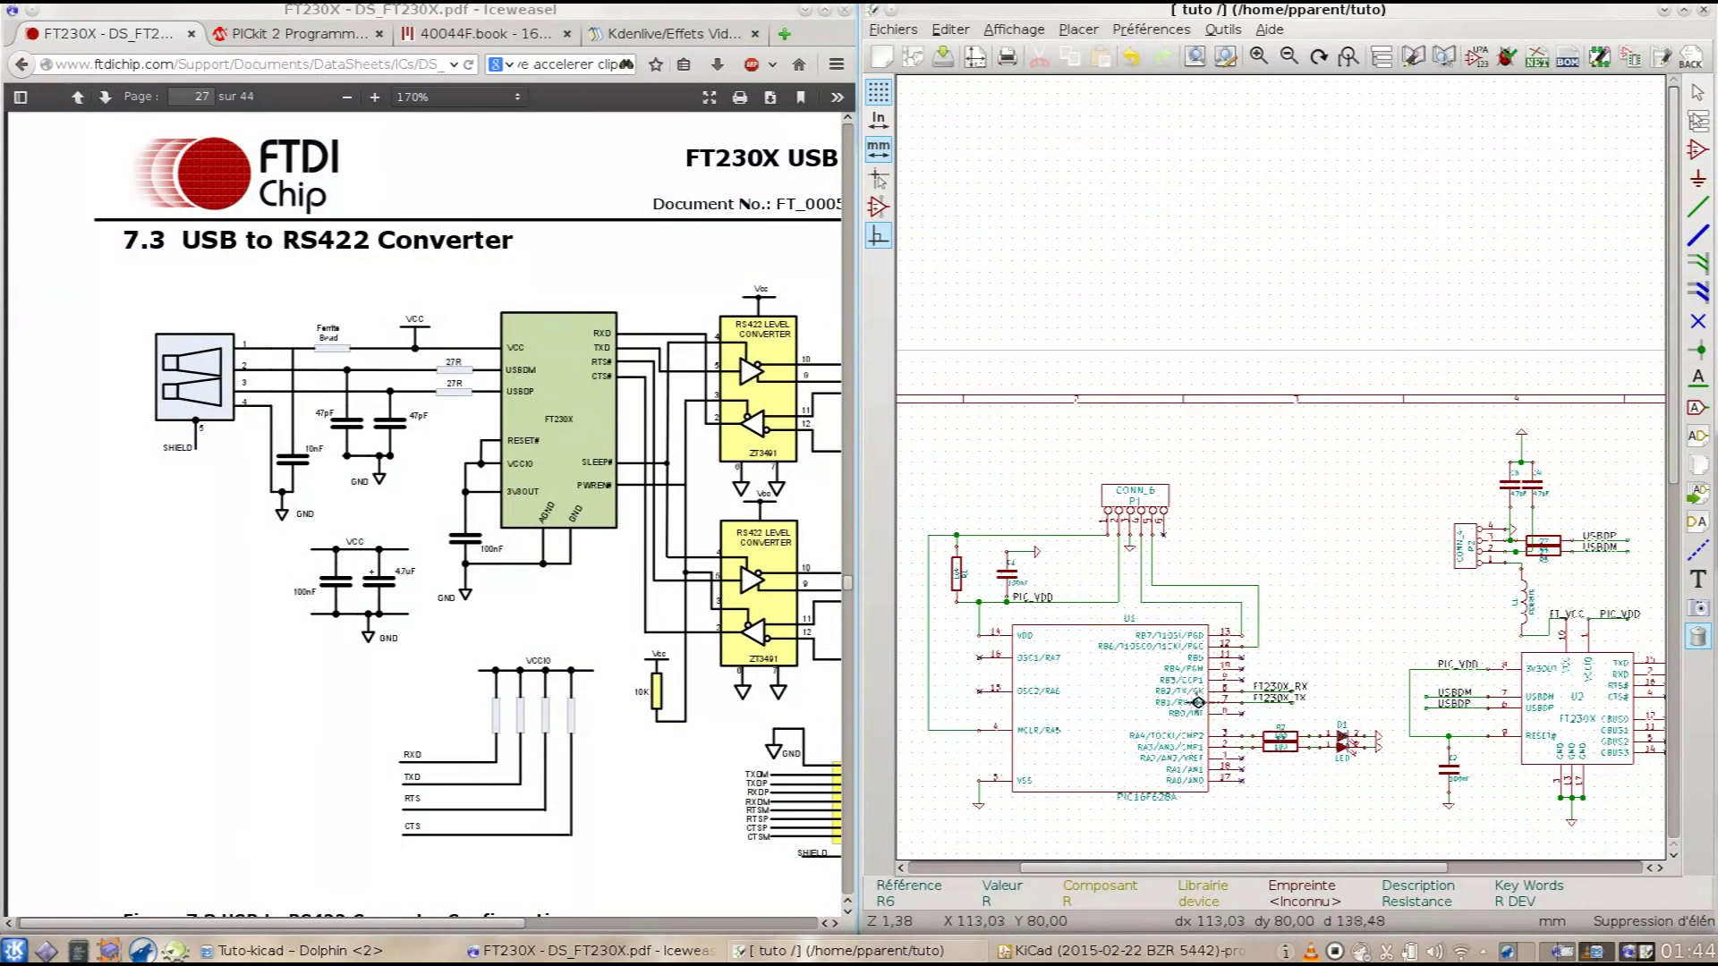
scroll(1291, 663, "down", 2)
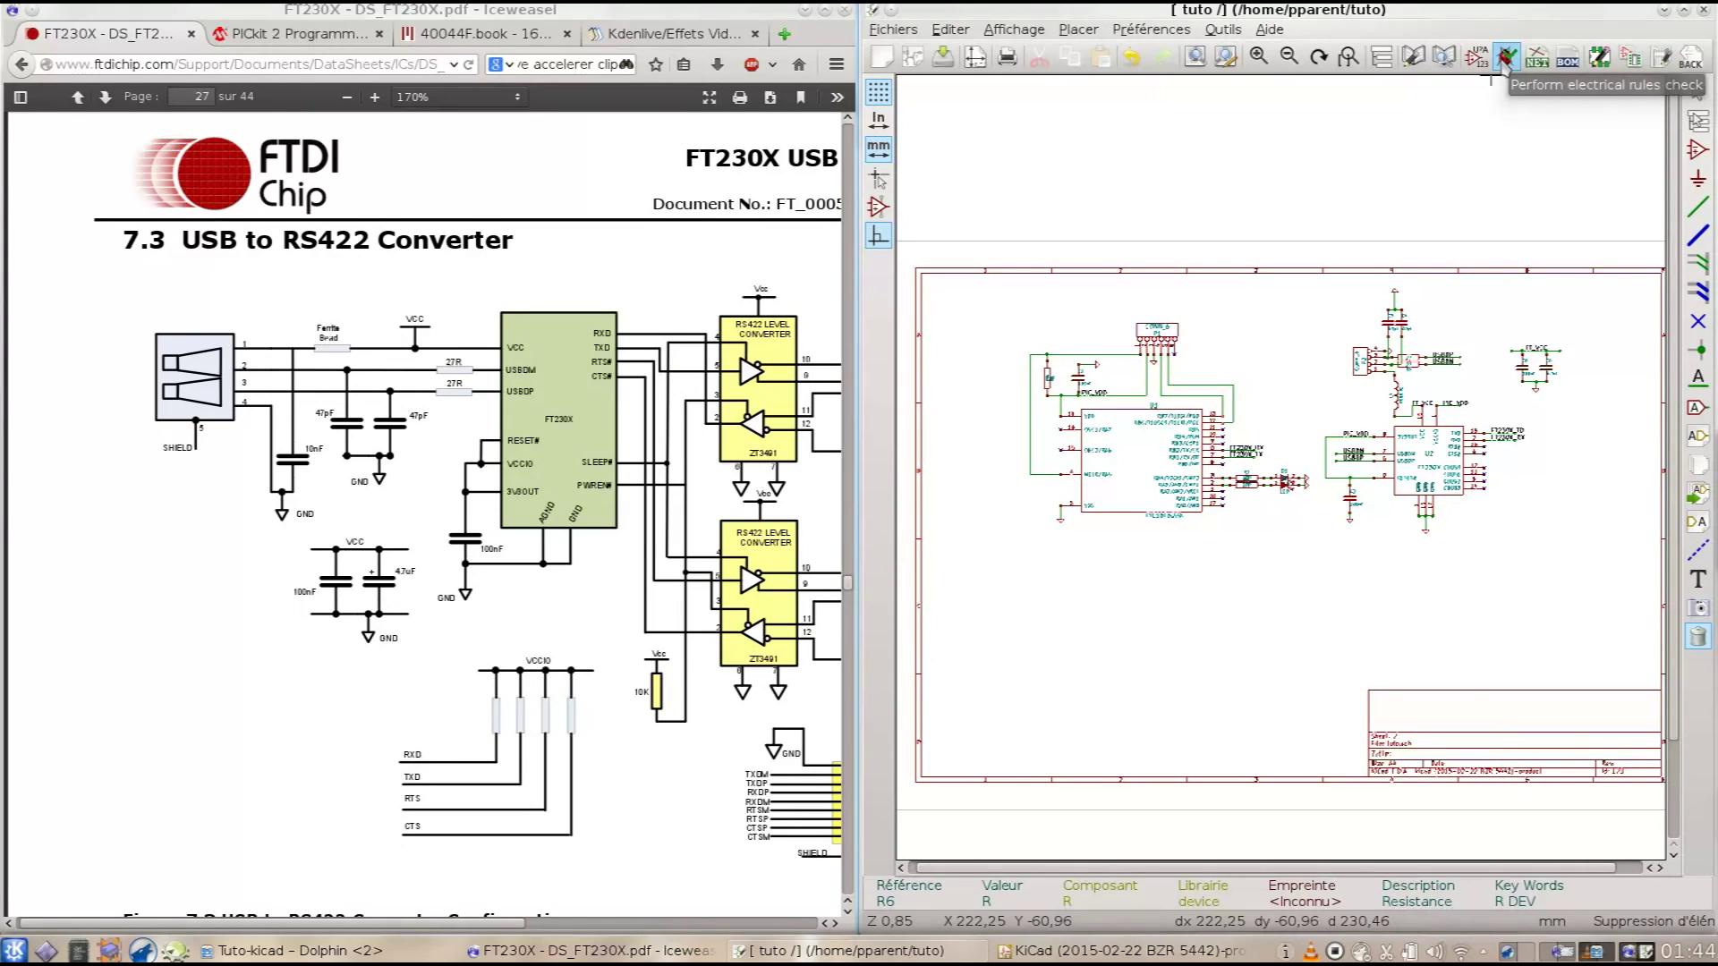
left_click(1506, 58)
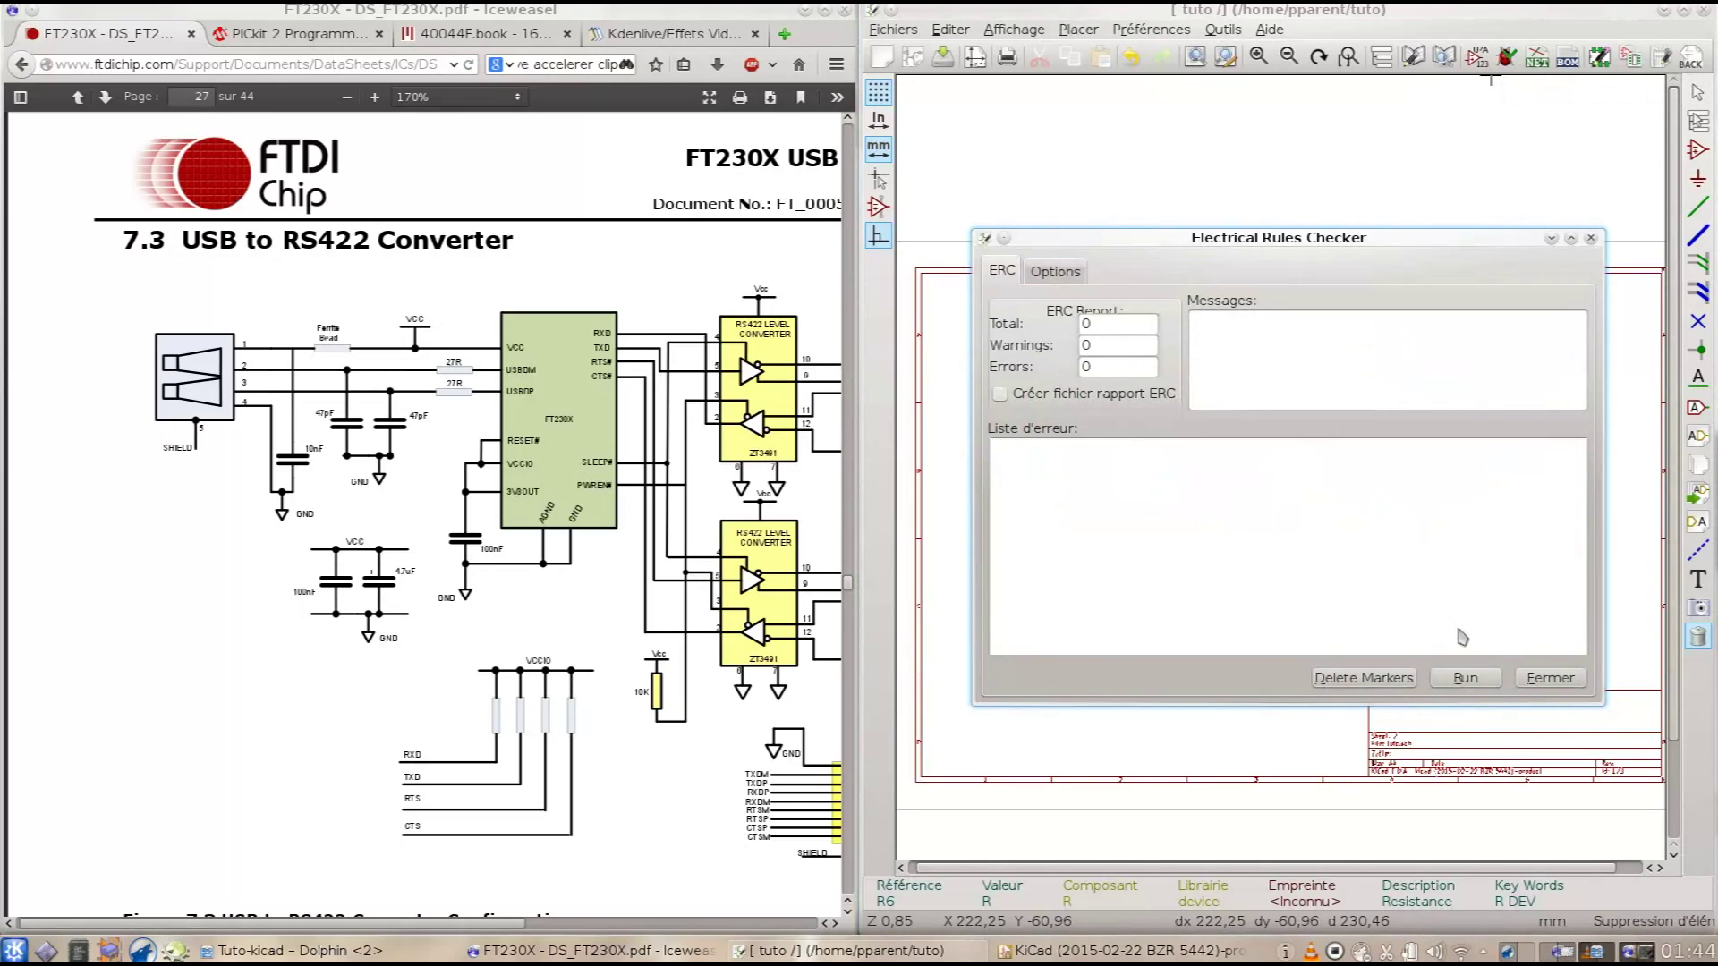
left_click(1466, 678)
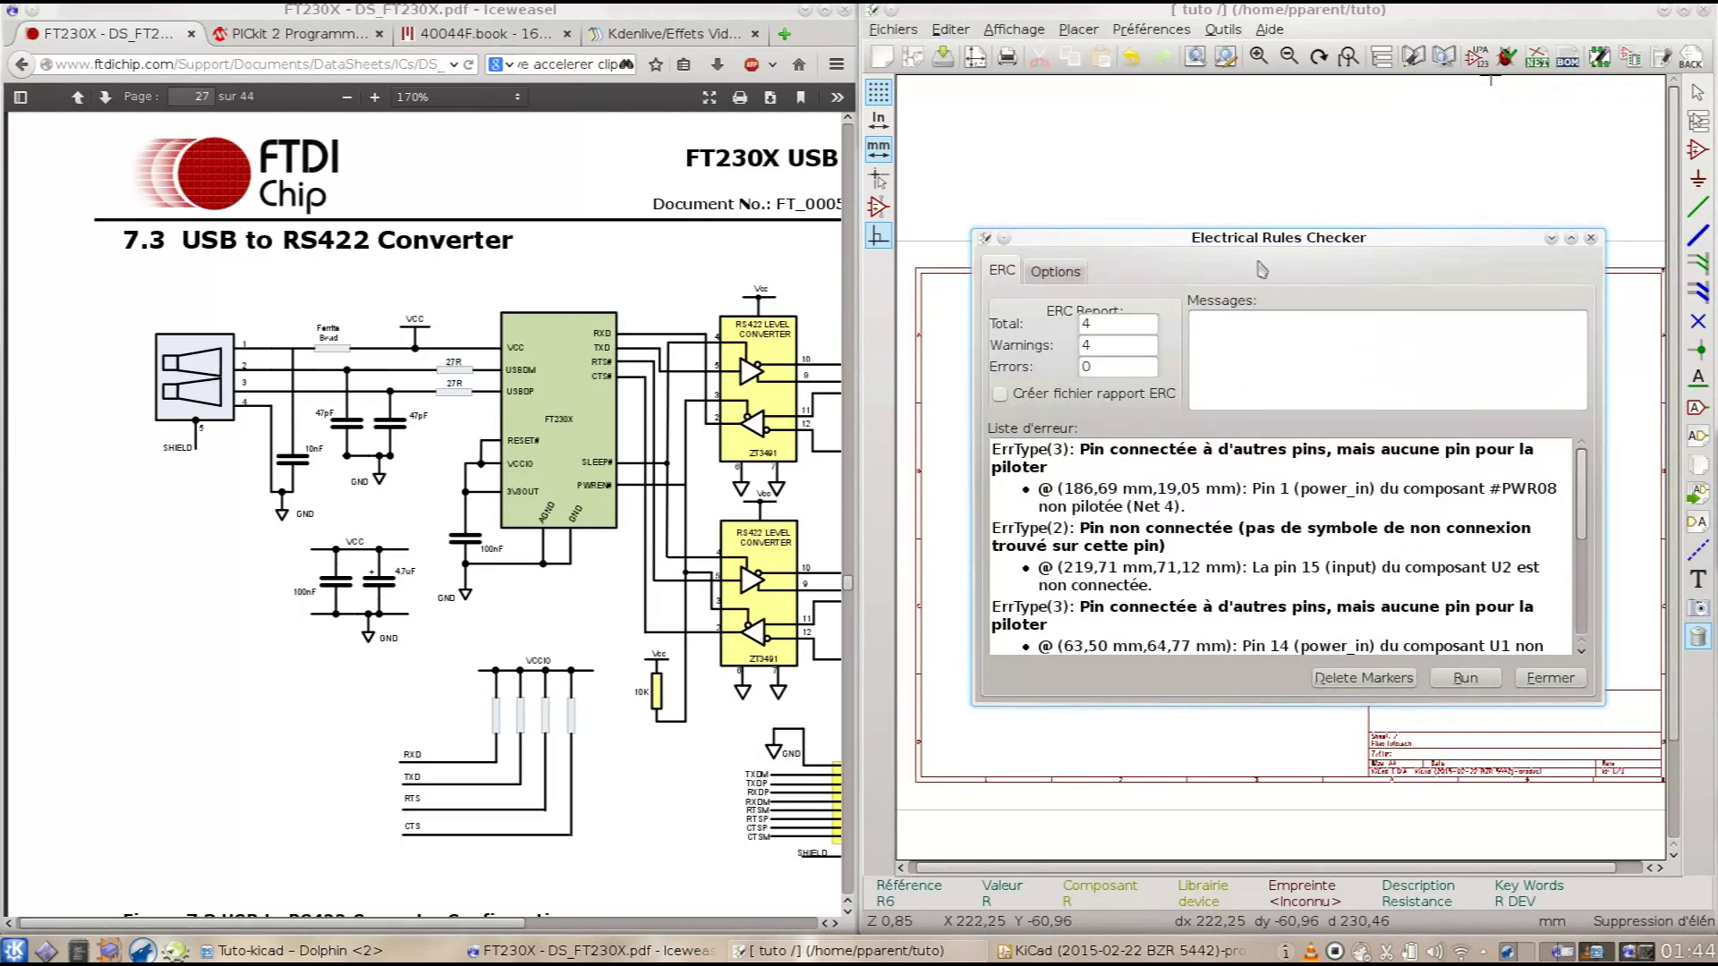
Step: Maximise the schematic window and locate the first ERC warning, on the power symbol above C3 and C4
double_click(1226, 11)
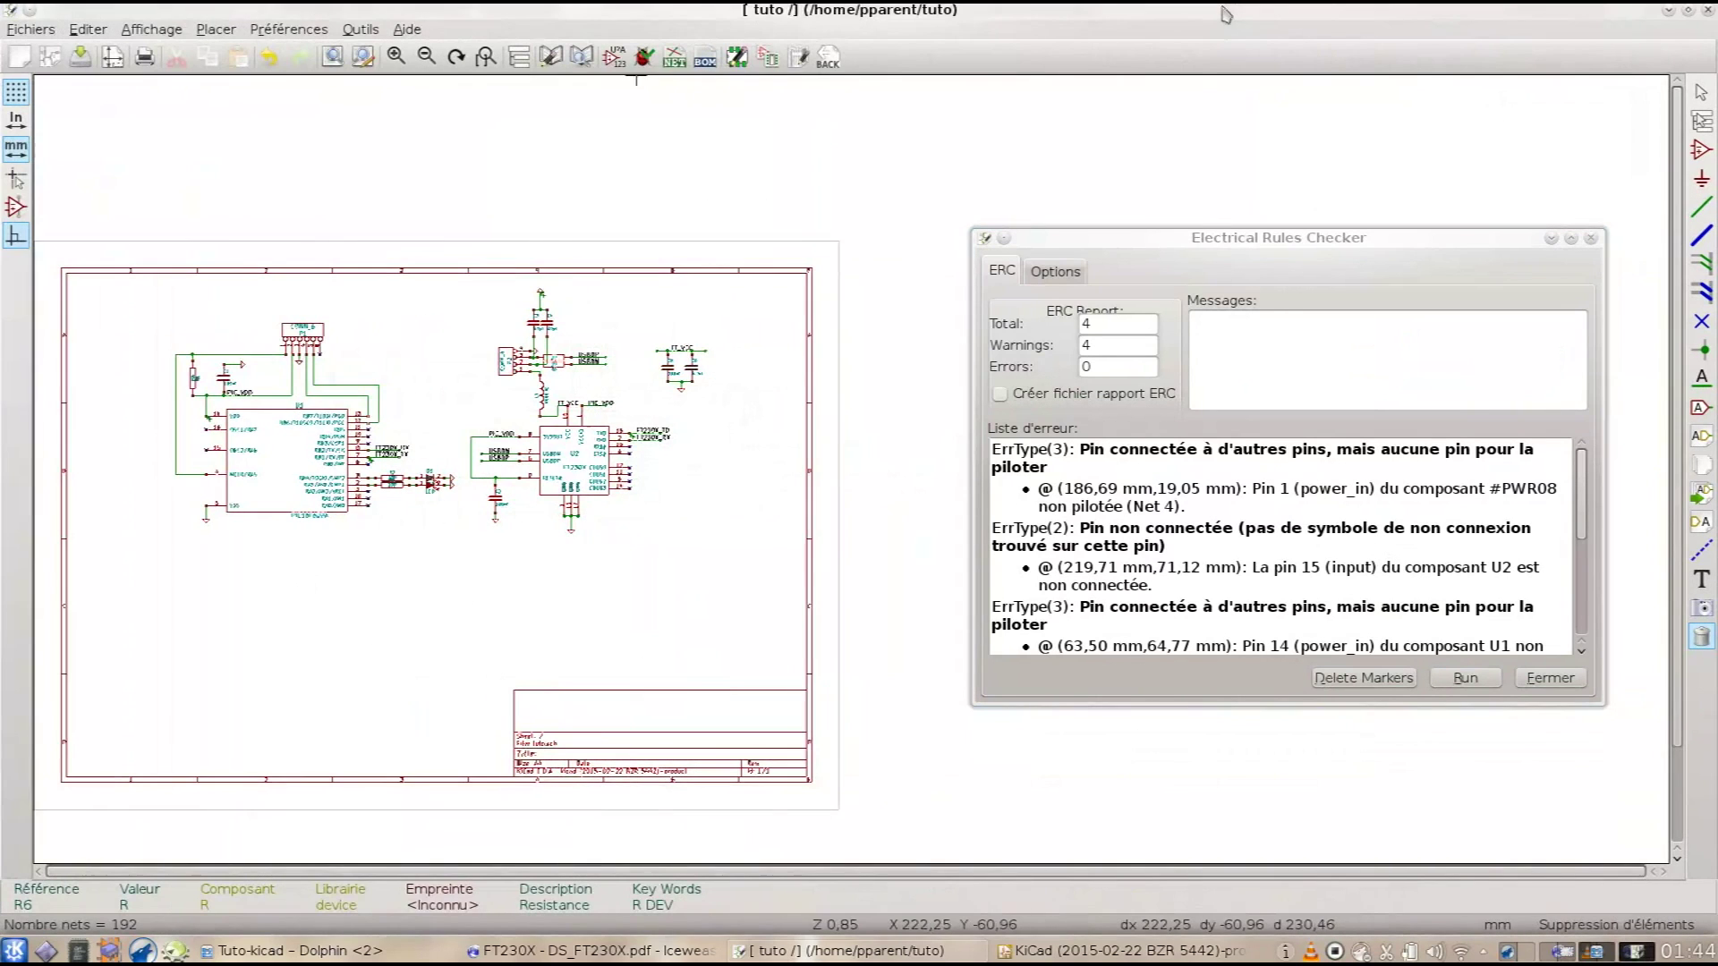
left_click_drag(1088, 239, 770, 237)
left_click(831, 483)
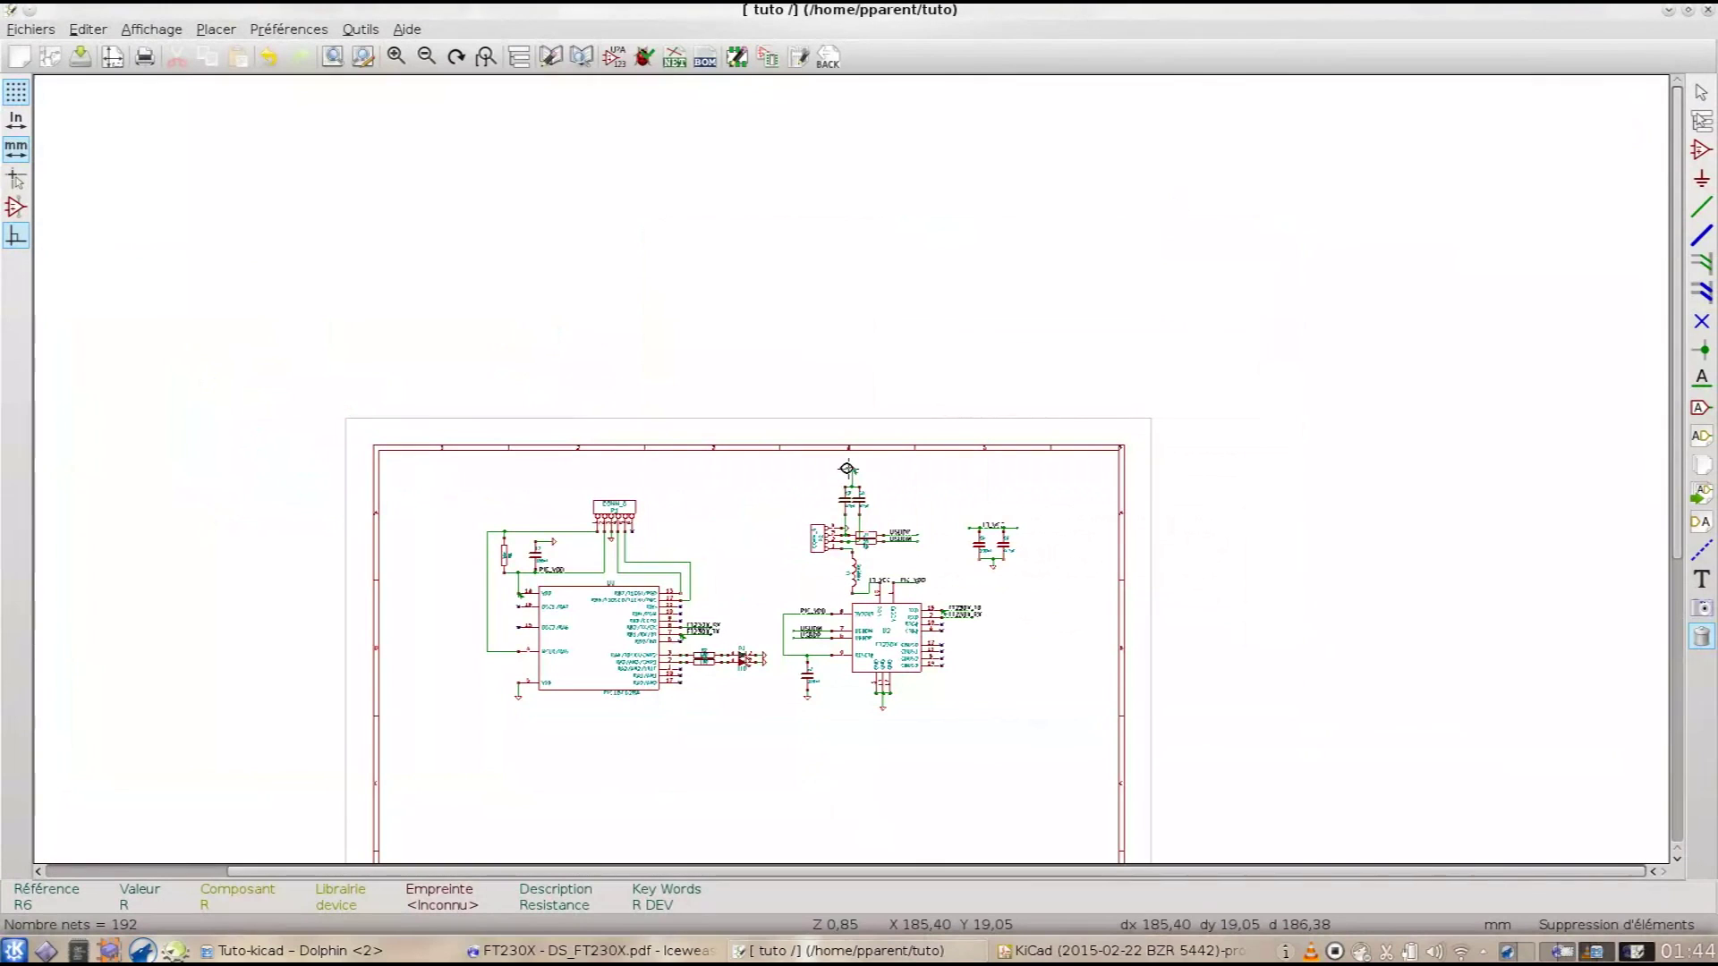
scroll(852, 468, "up", 6)
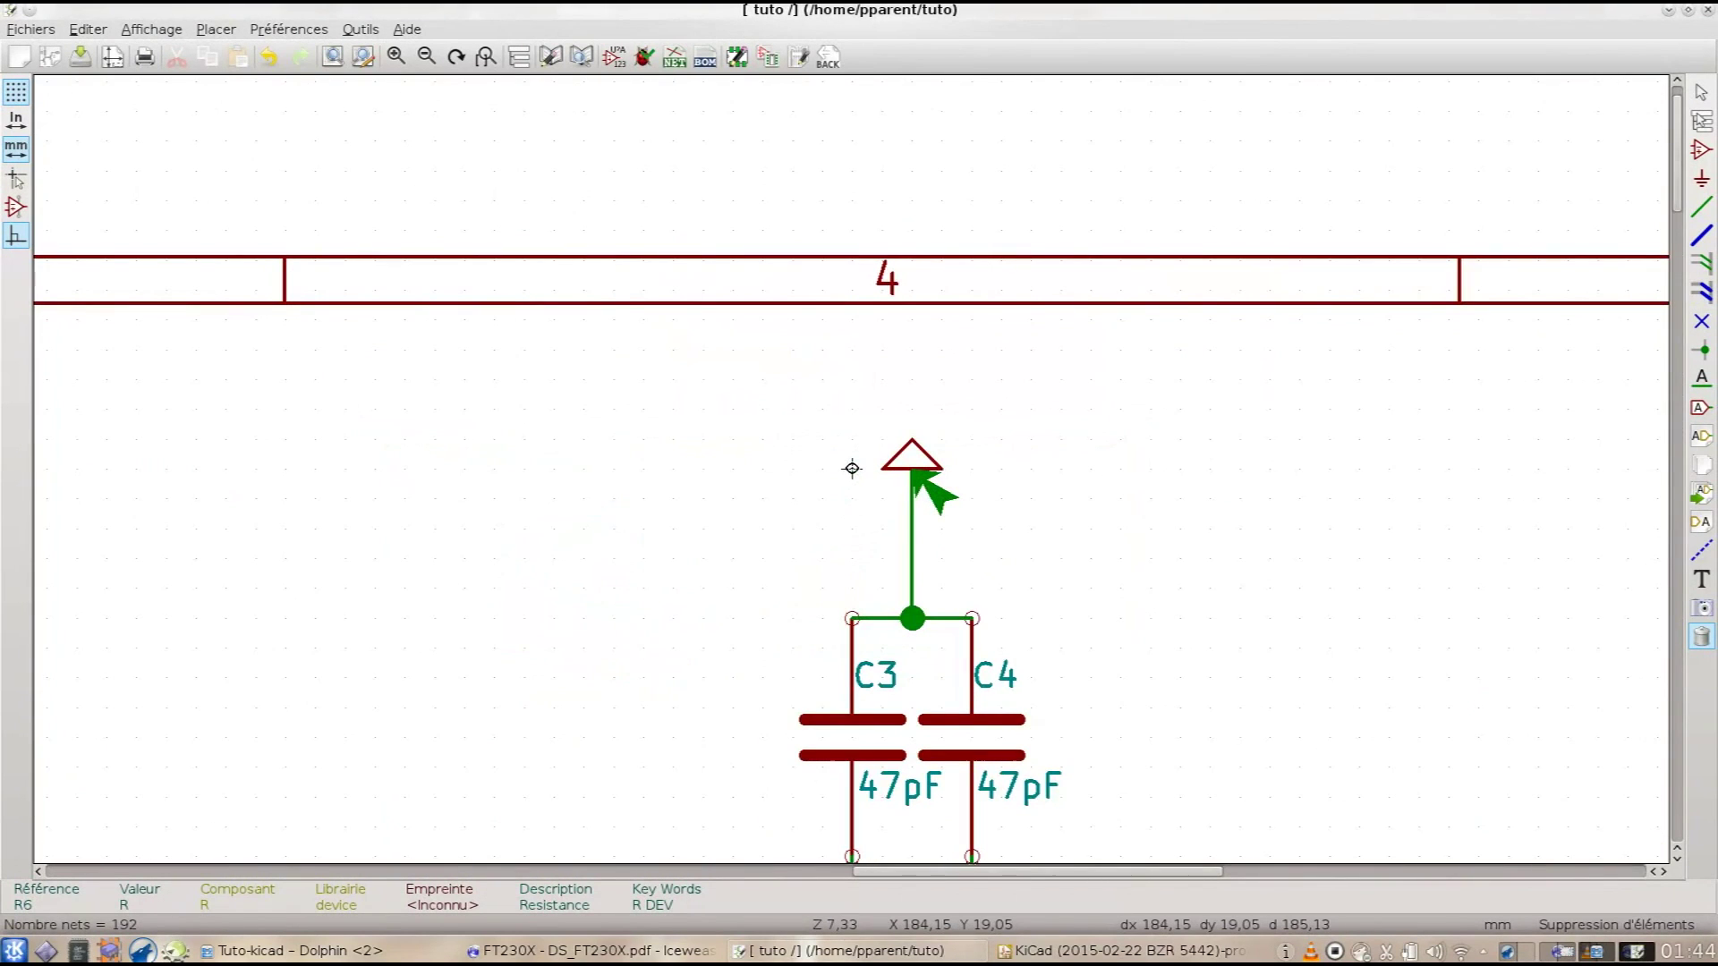
left_click(765, 68)
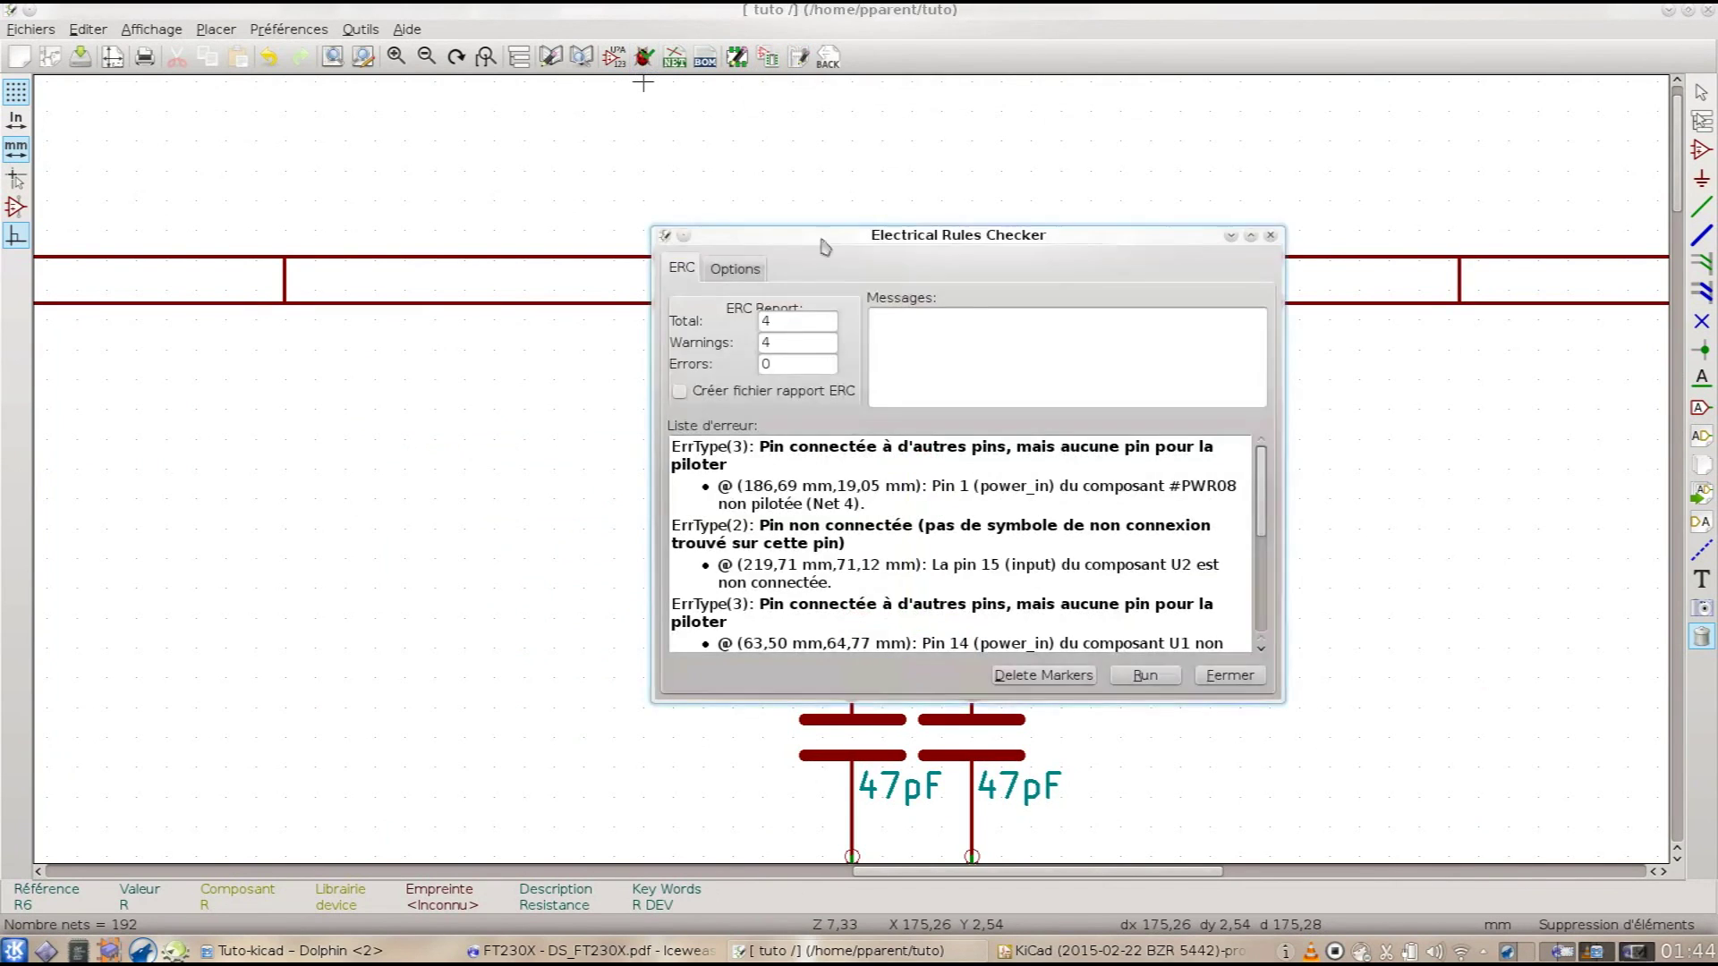
left_click(909, 475)
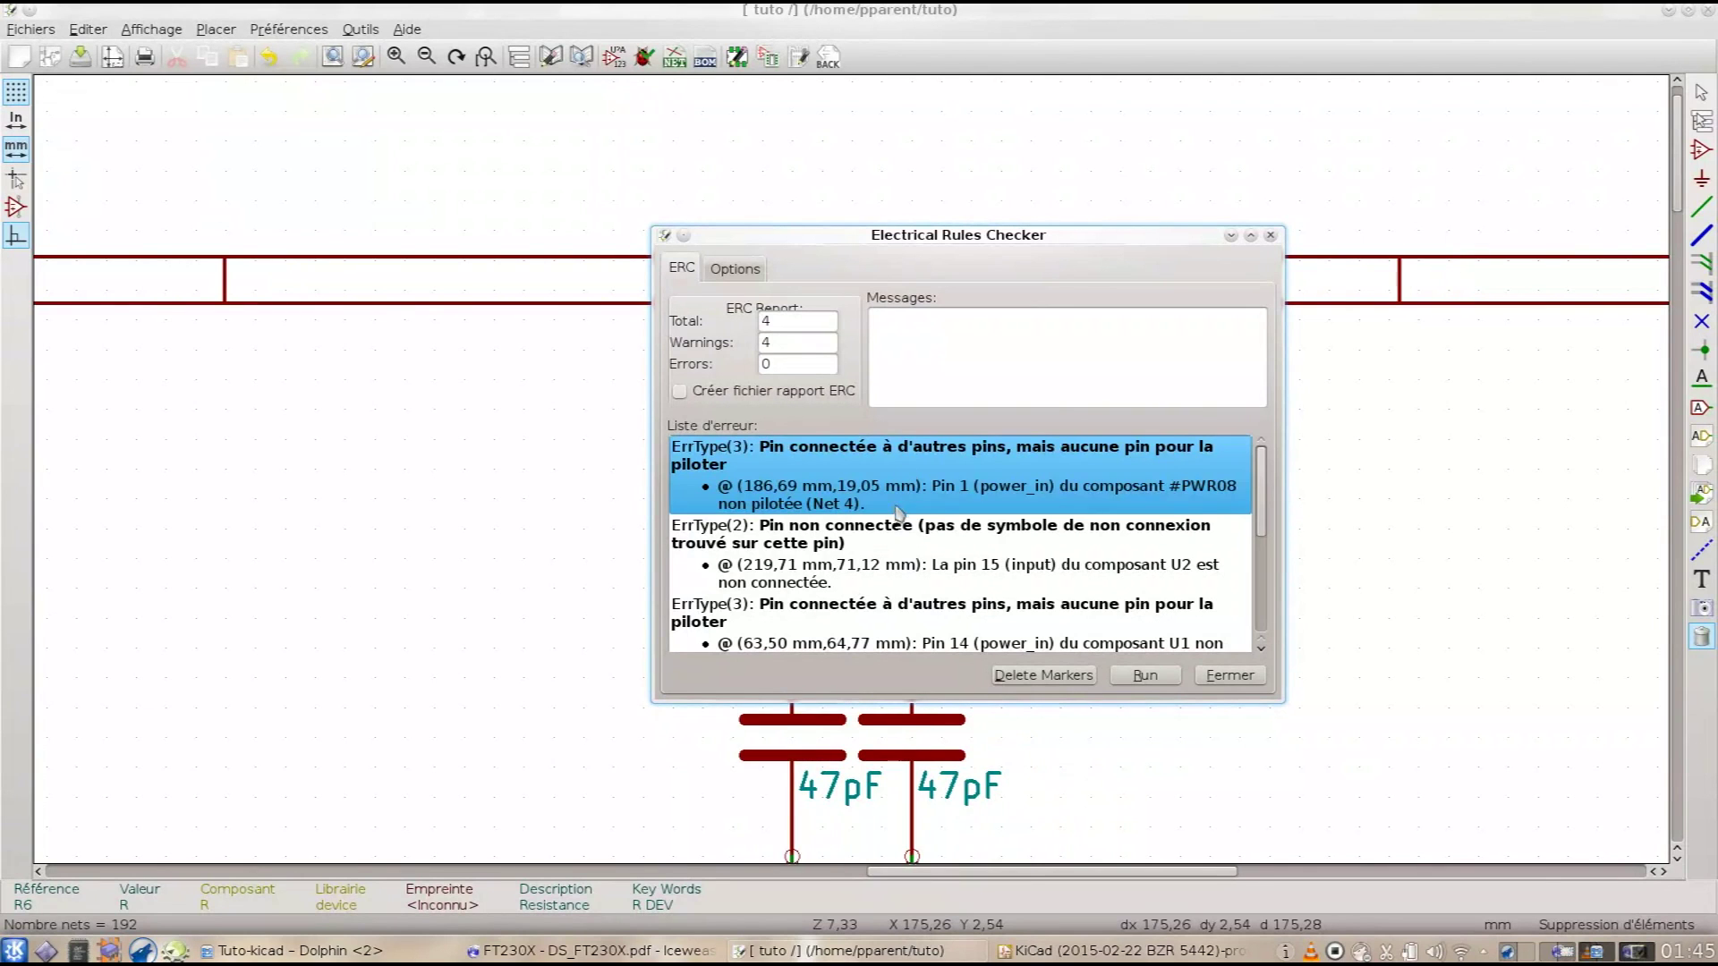
Step: Locate the ERC warning for pin 15 of U2 and look through the rest of the warning list
left_click(890, 548)
left_click_drag(851, 241, 1208, 165)
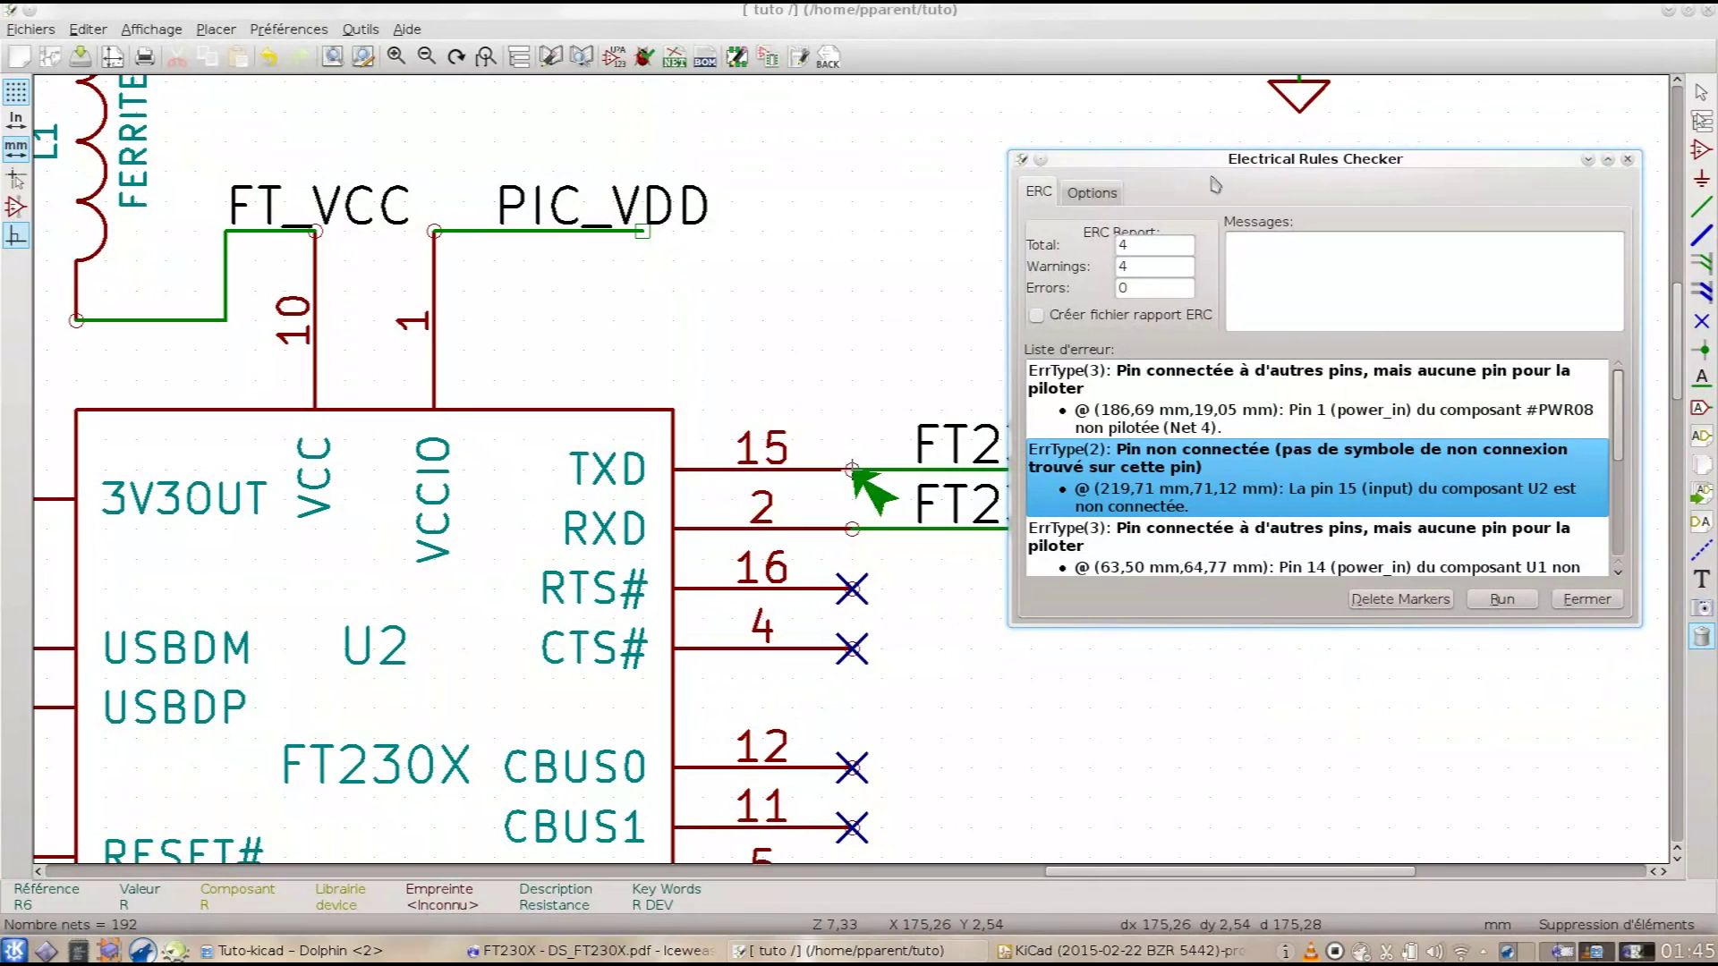
scroll(1348, 506, "down", 2)
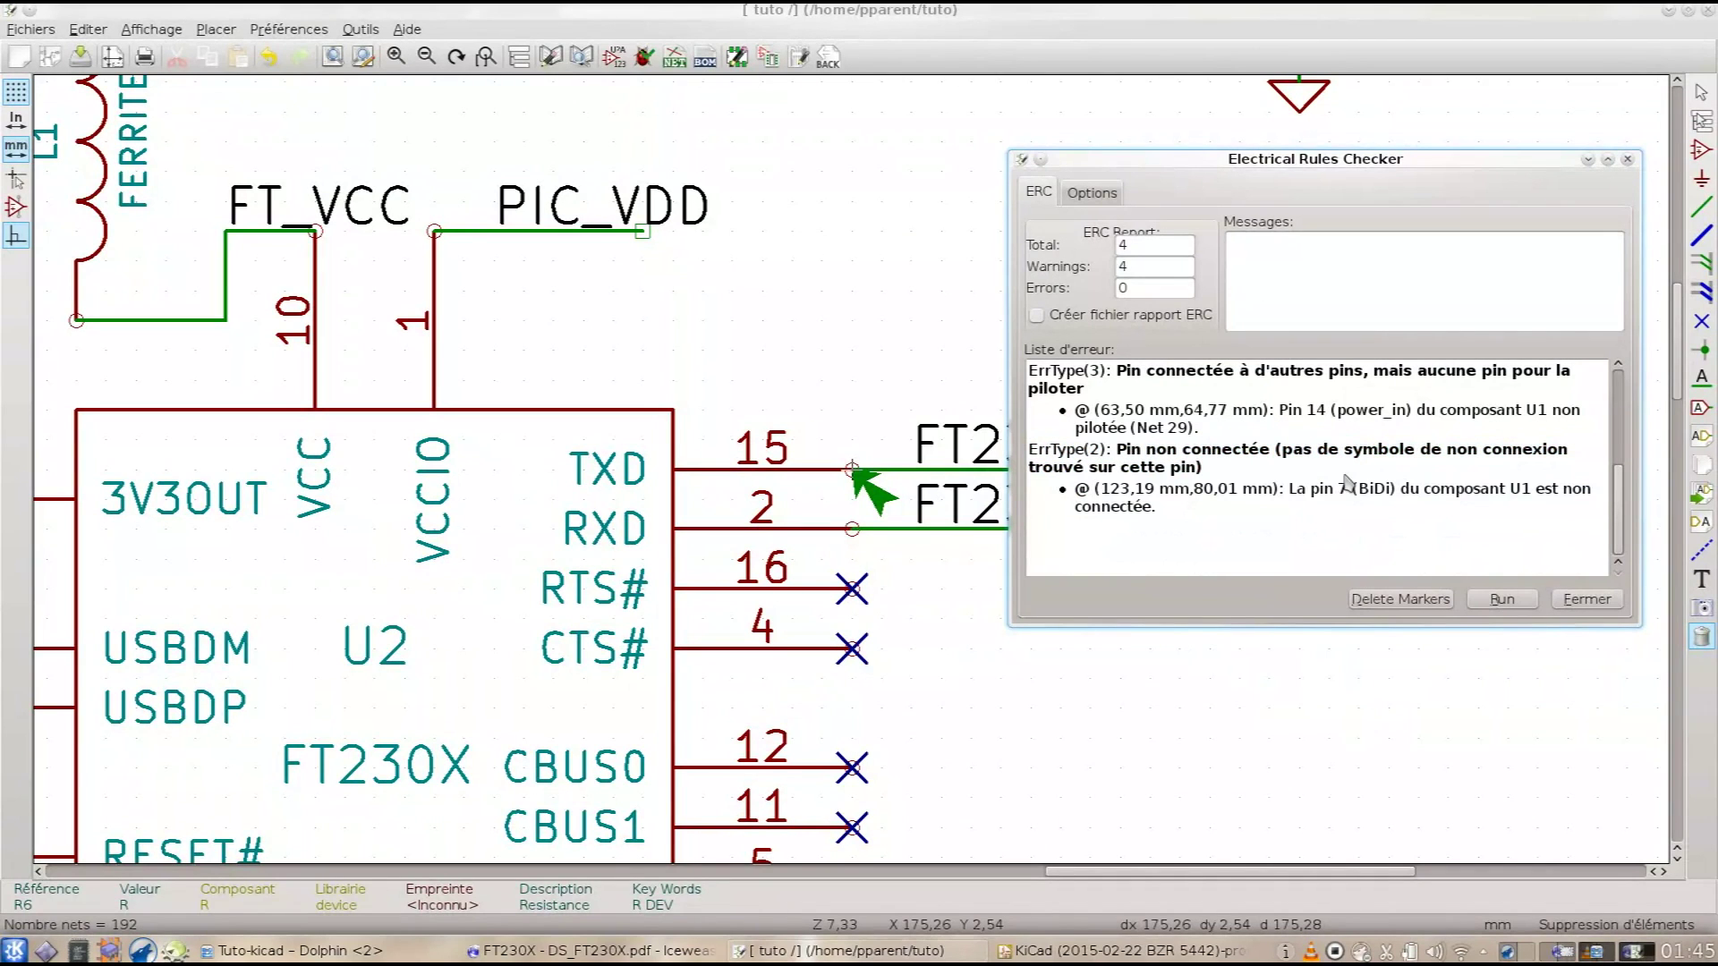
scroll(1349, 483, "up", 2)
Step: Locate the ERC warnings for pins 14 and 7 of U1 on the schematic, and close the checker
left_click(1333, 528)
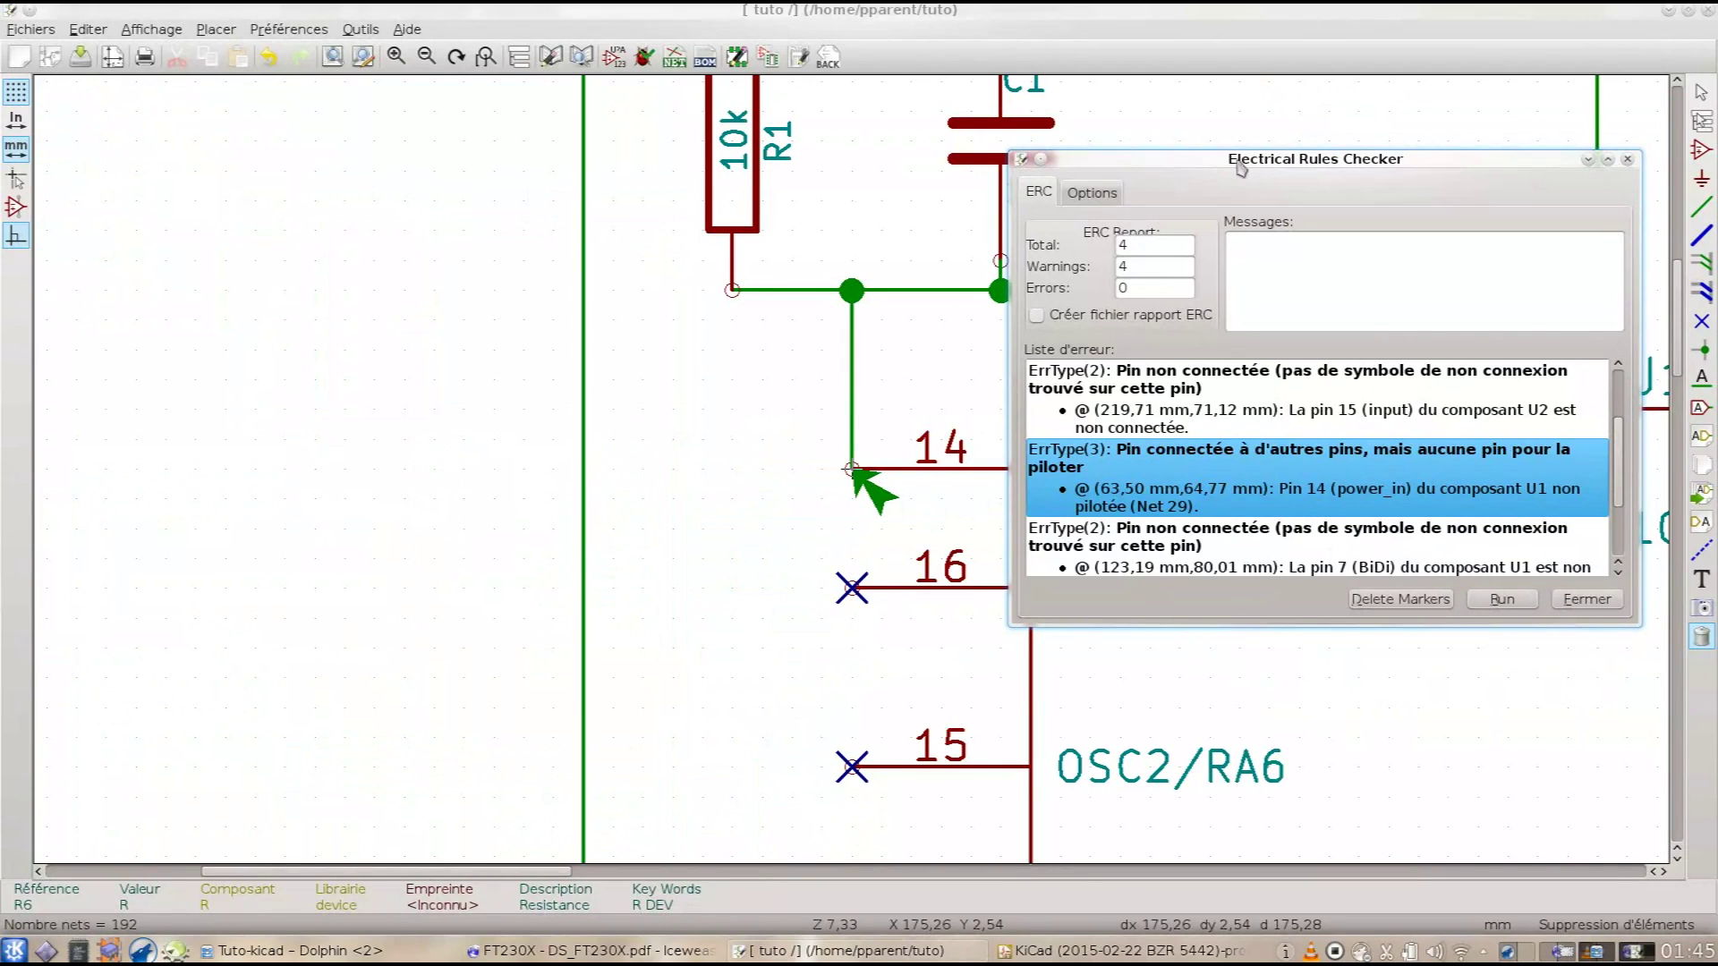
left_click_drag(1239, 168, 1264, 400)
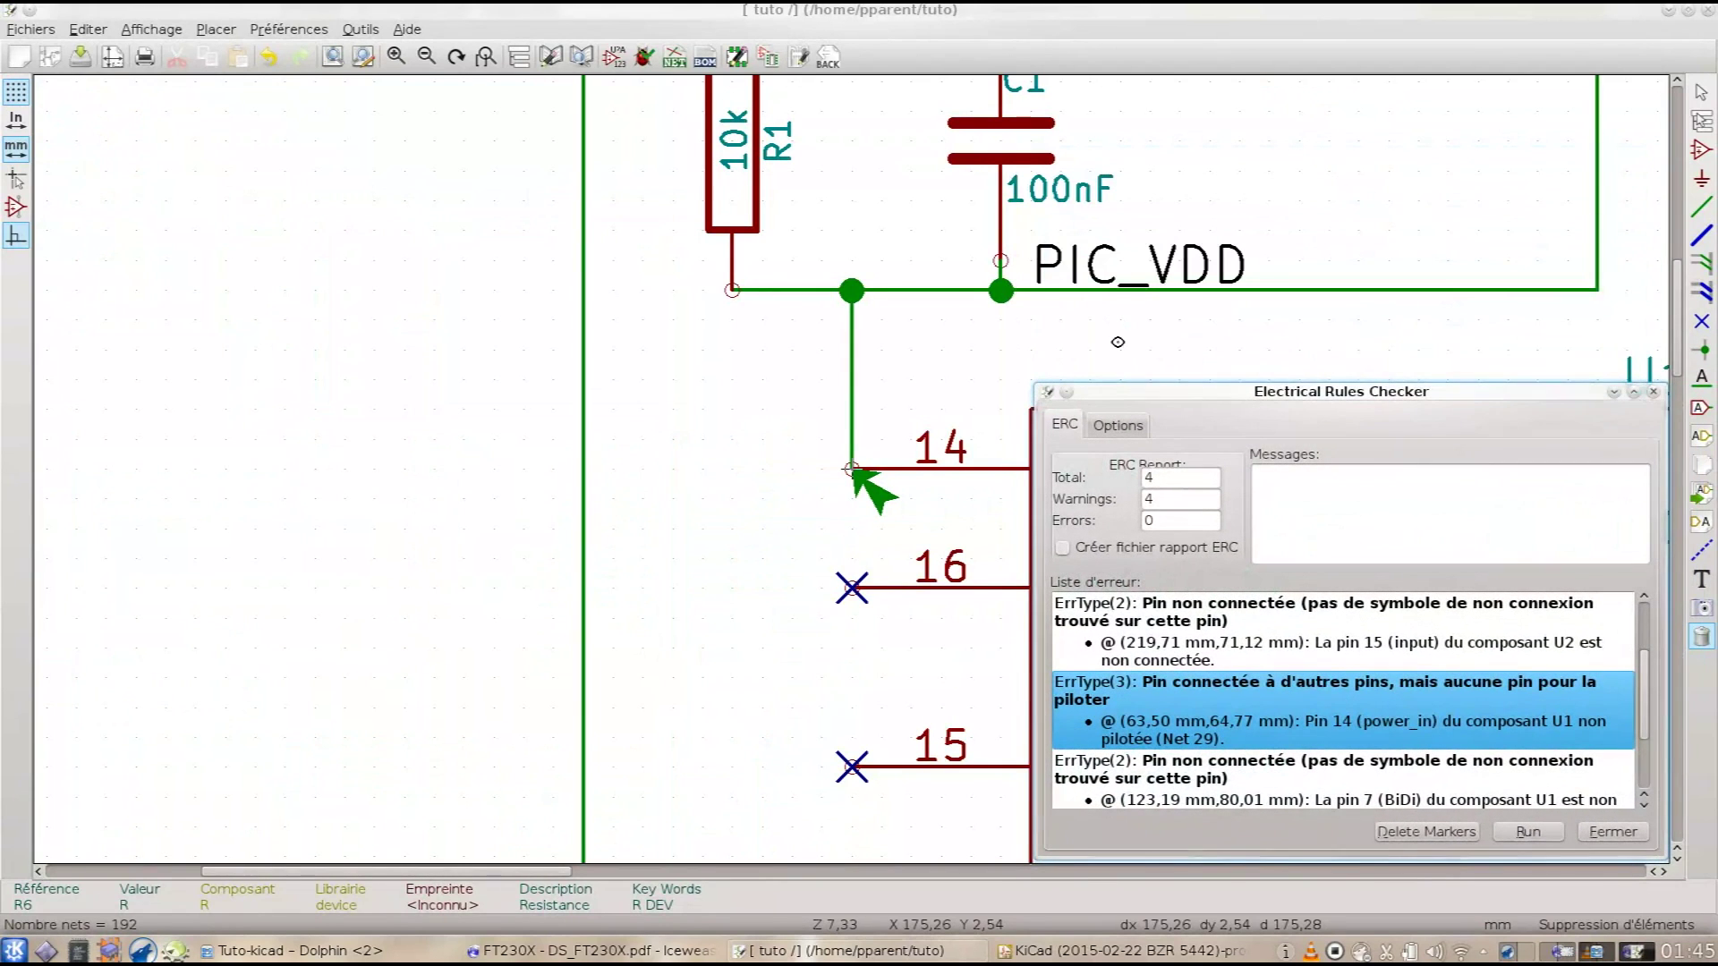
scroll(851, 468, "down", 1)
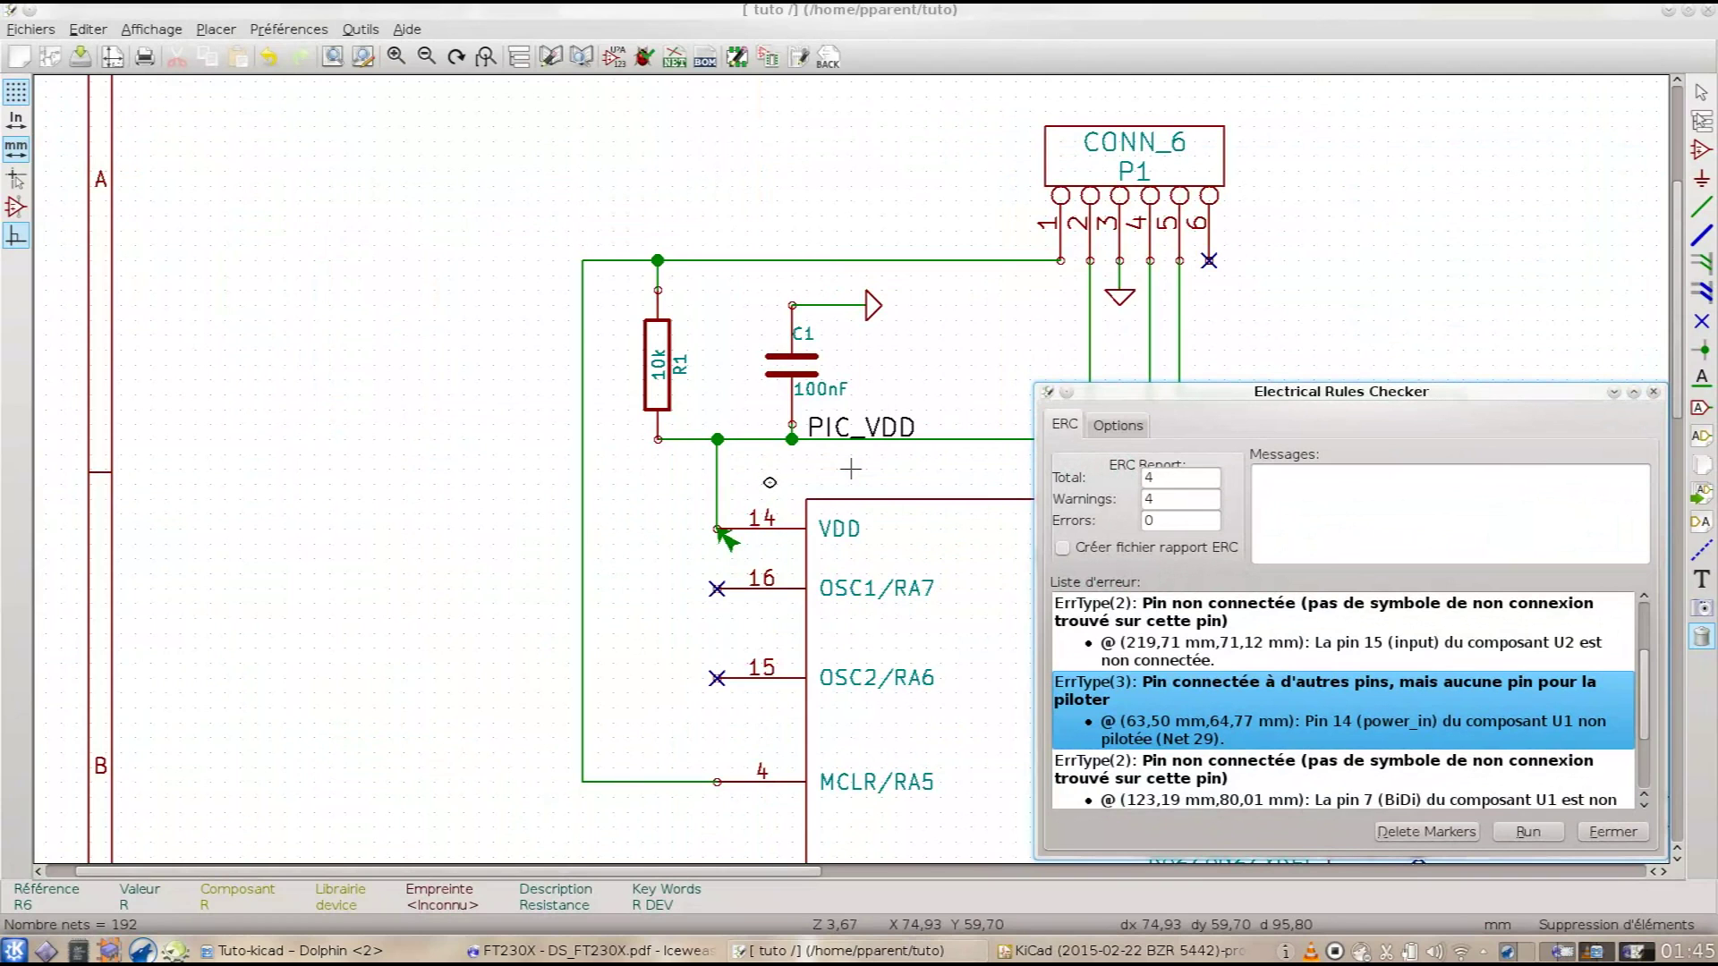
left_click(1256, 762)
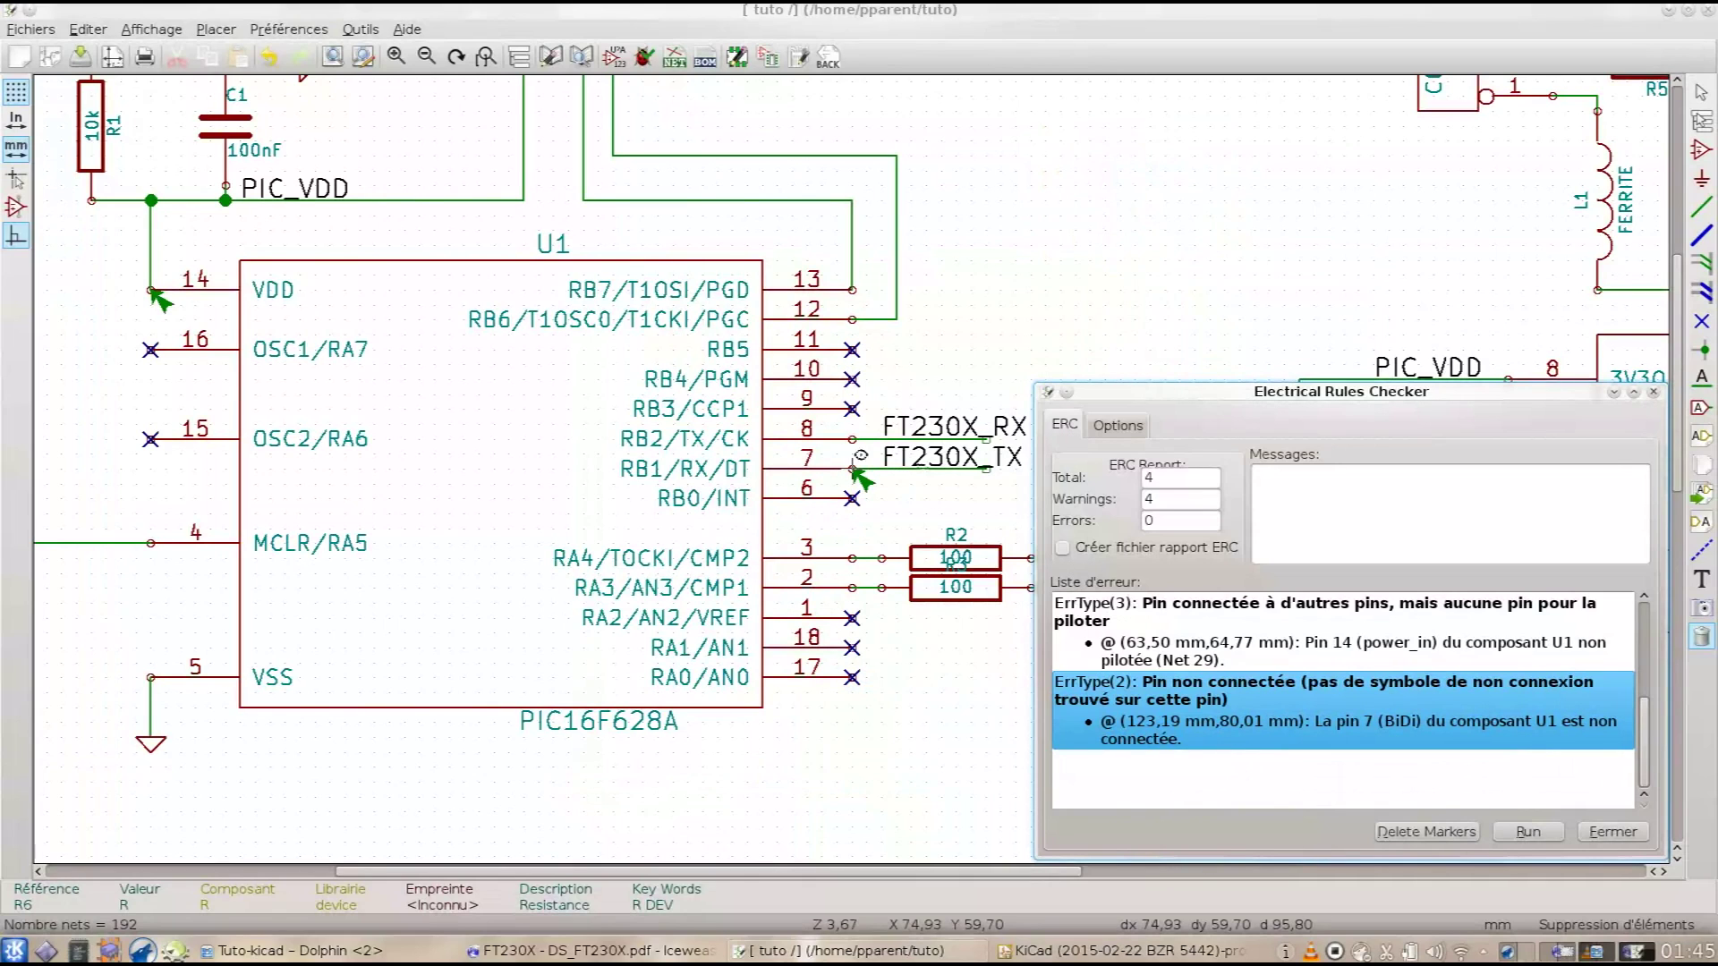
left_click(1562, 831)
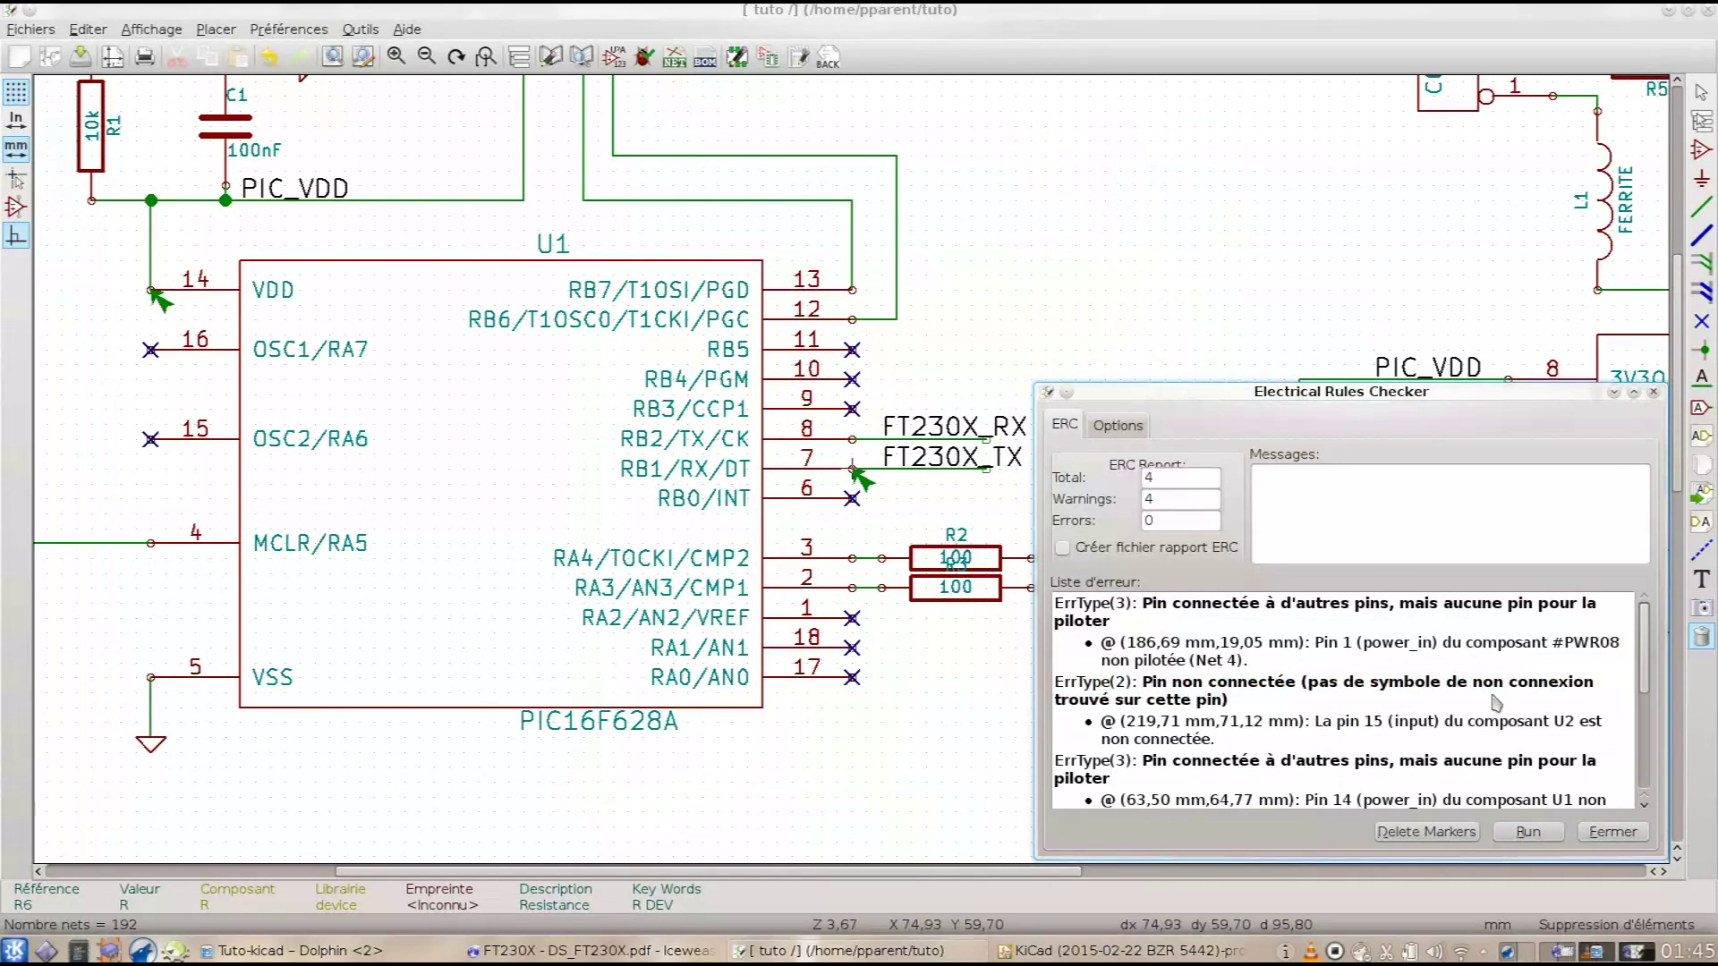
left_click(1602, 833)
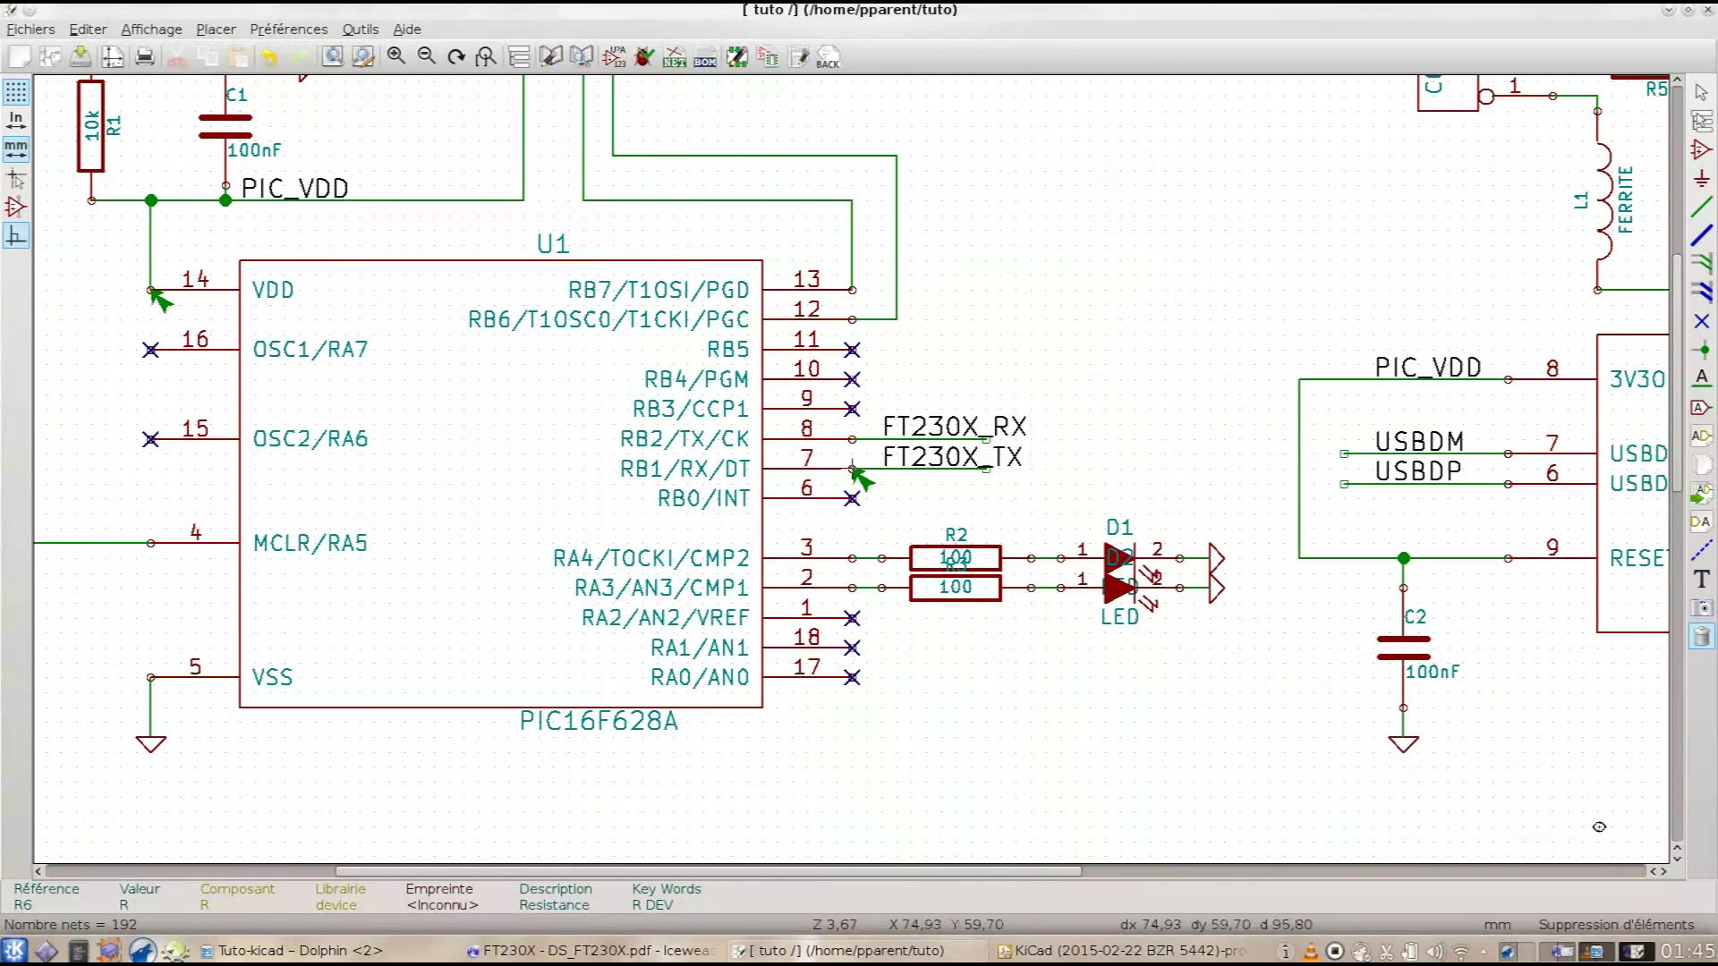
Step: Rename the net label on U1's RB1/RX/DT pin to FT230X_TD, matching the label on U2's TXD pin
scroll(922, 507, "up", 1)
scroll(851, 469, "up", 1)
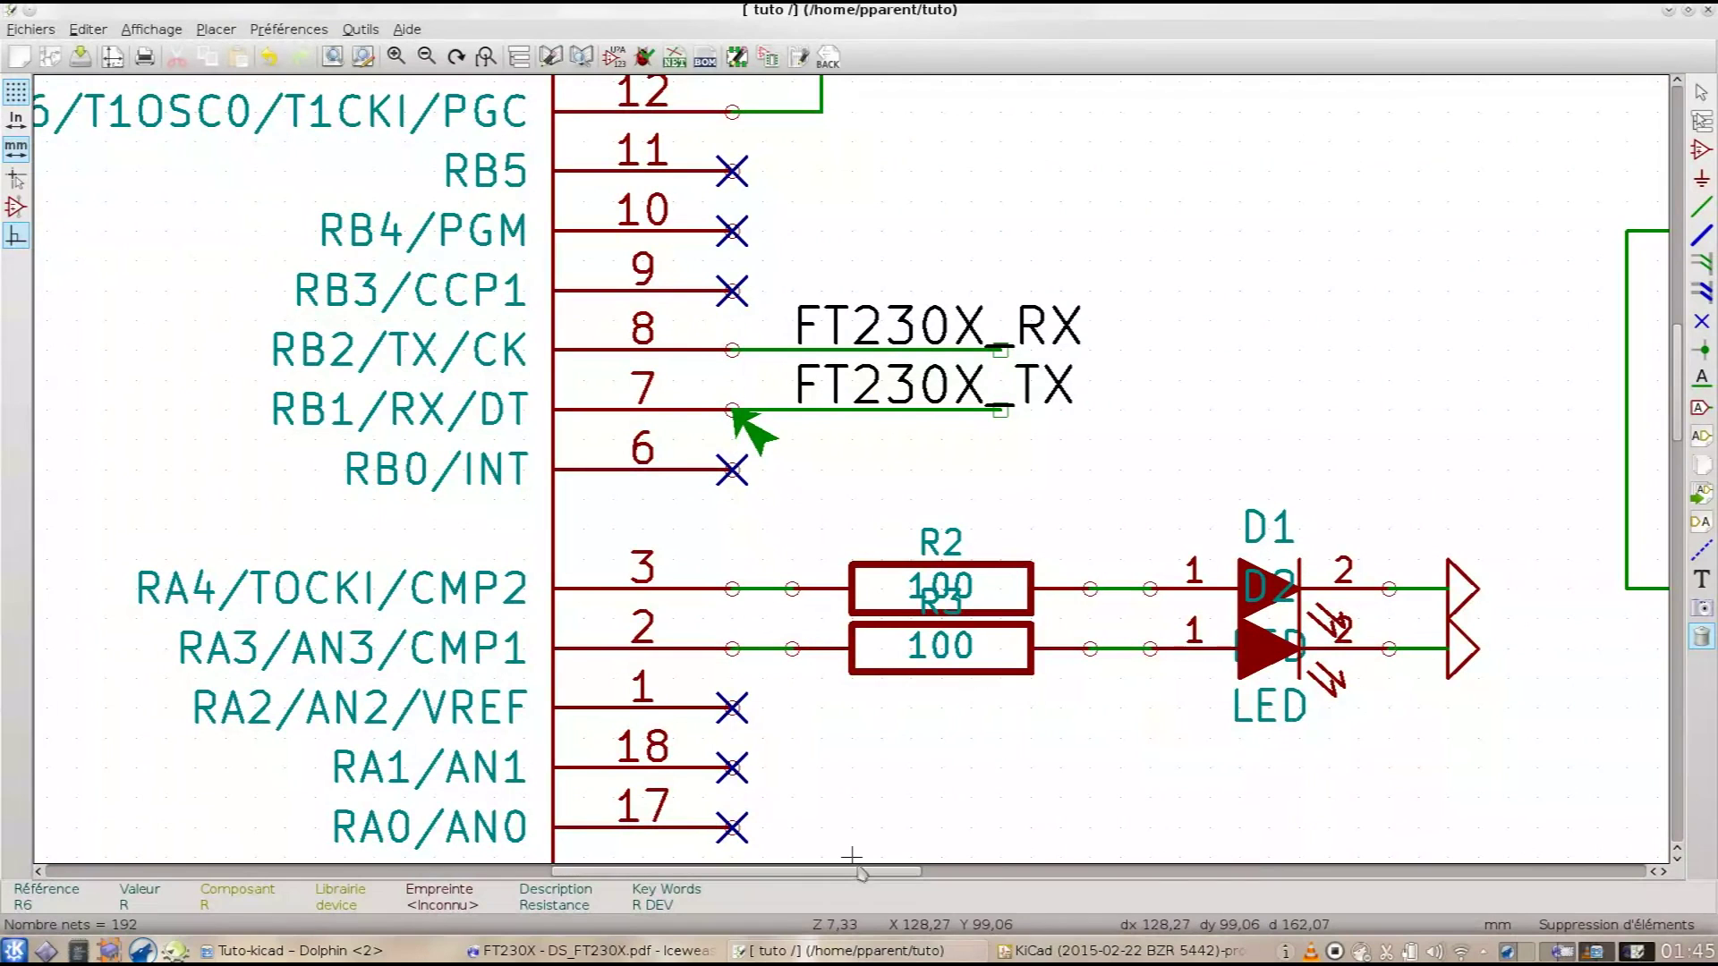
left_click_drag(867, 873, 1292, 817)
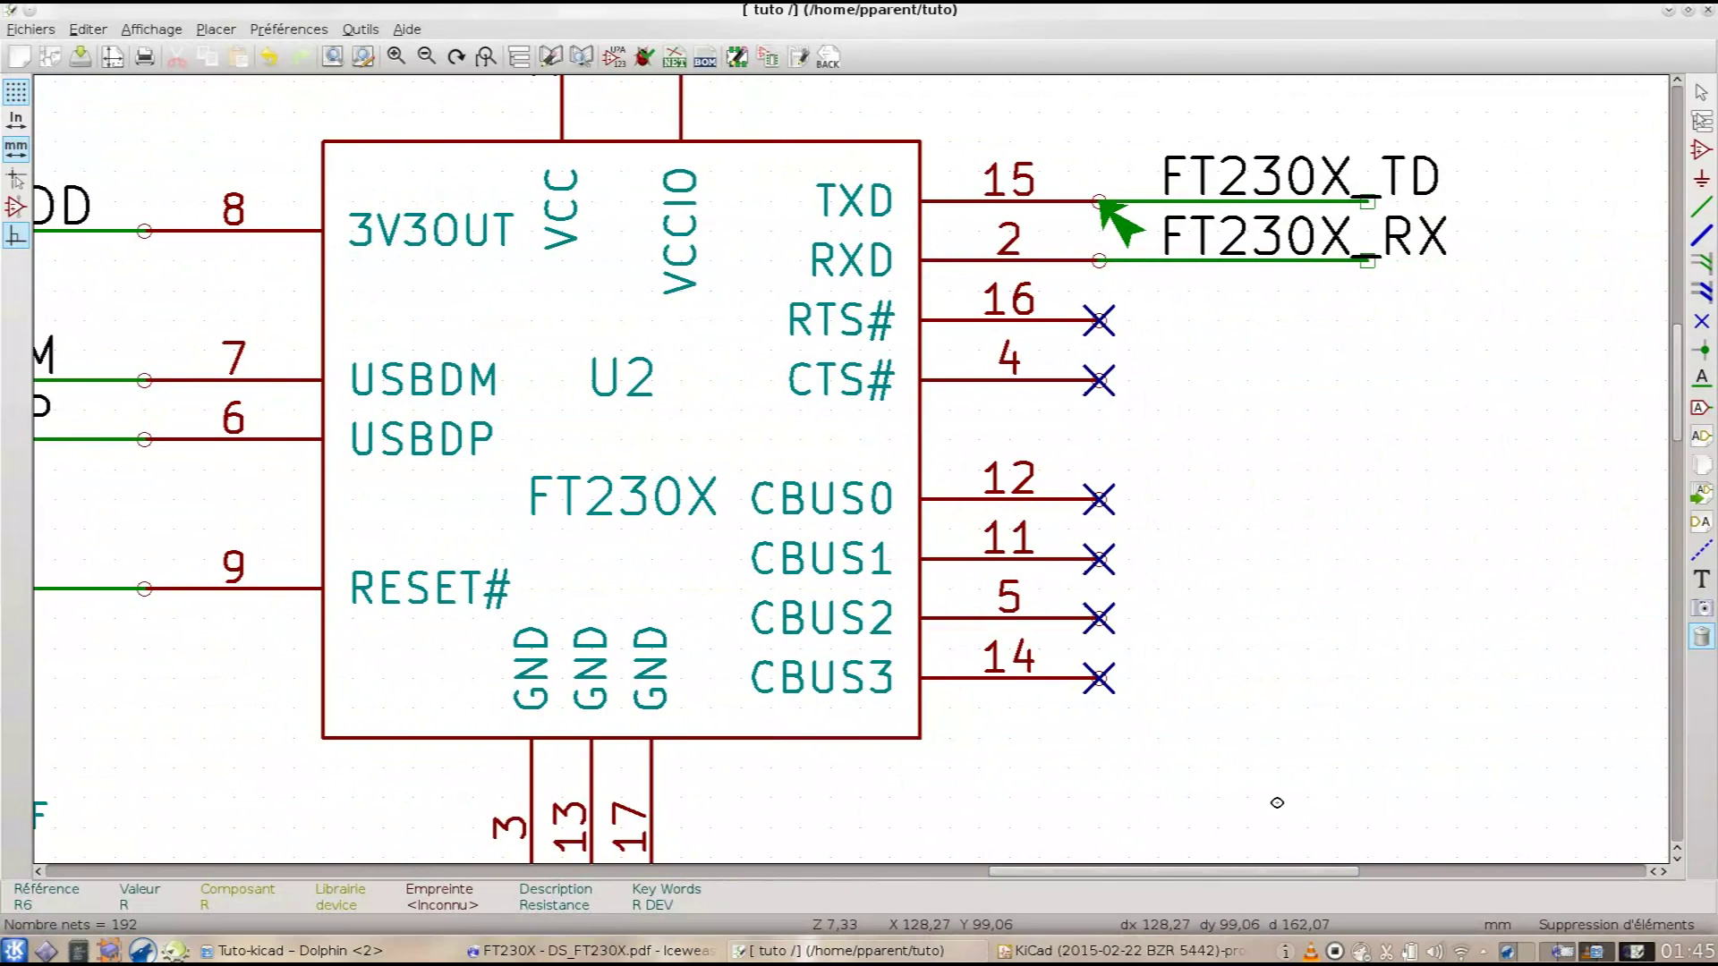
scroll(987, 460, "right", 2, "ctrl")
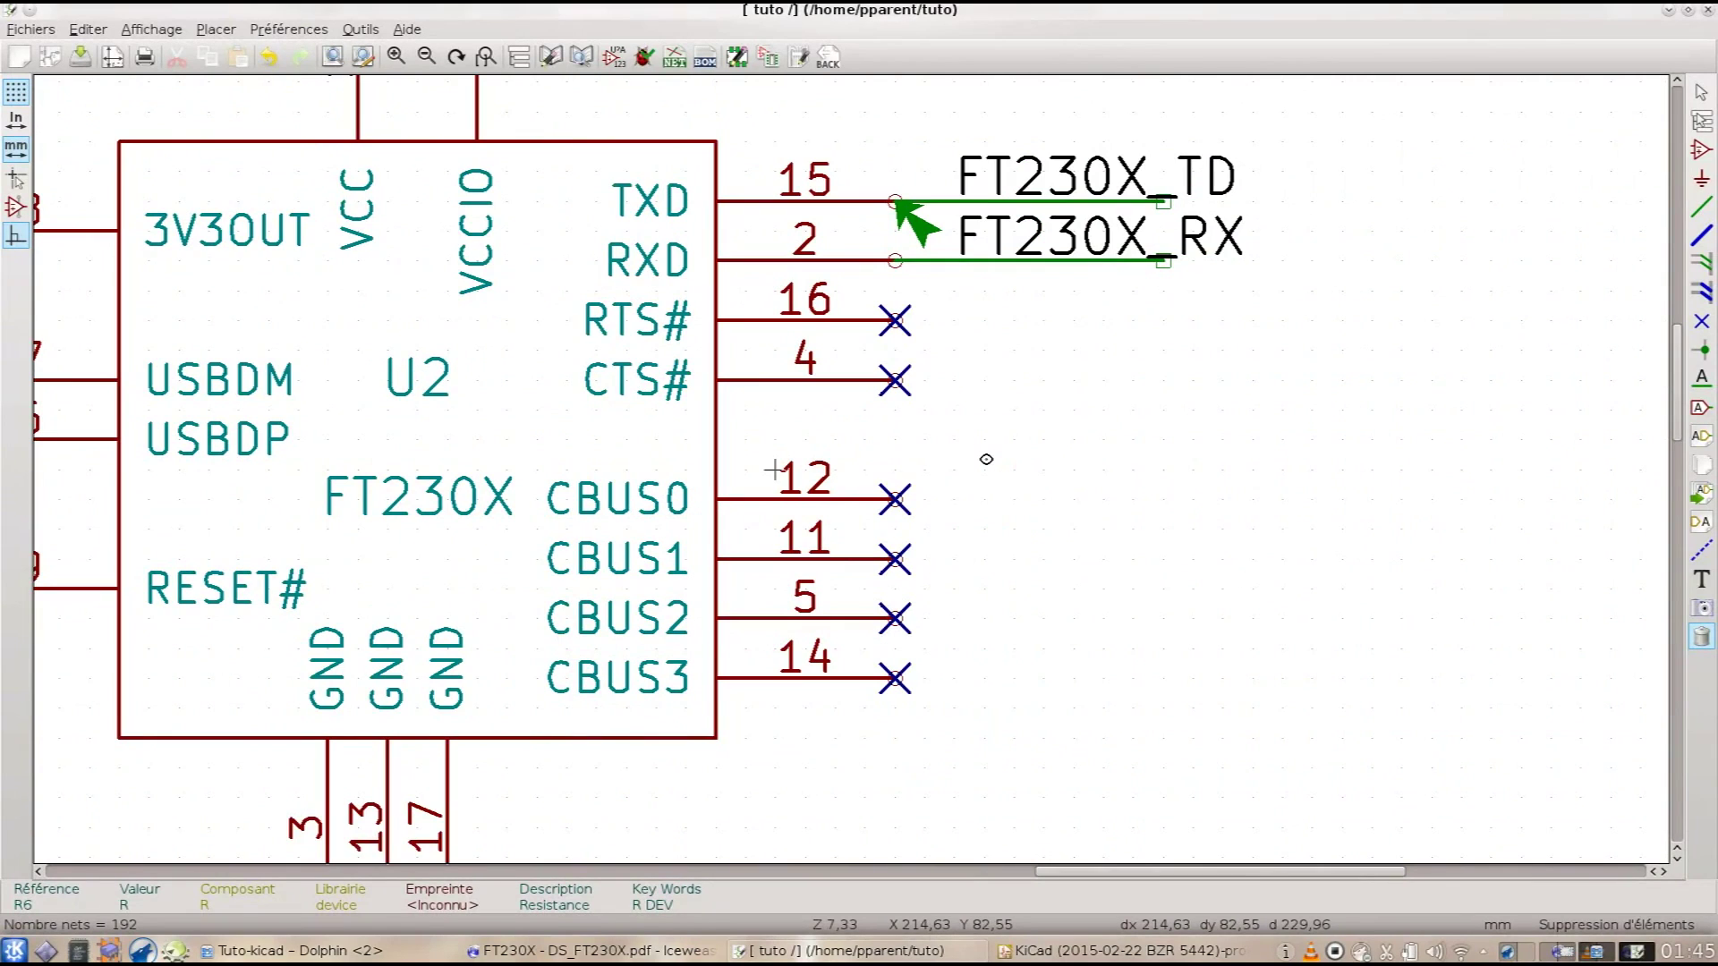
scroll(986, 460, "down", 5)
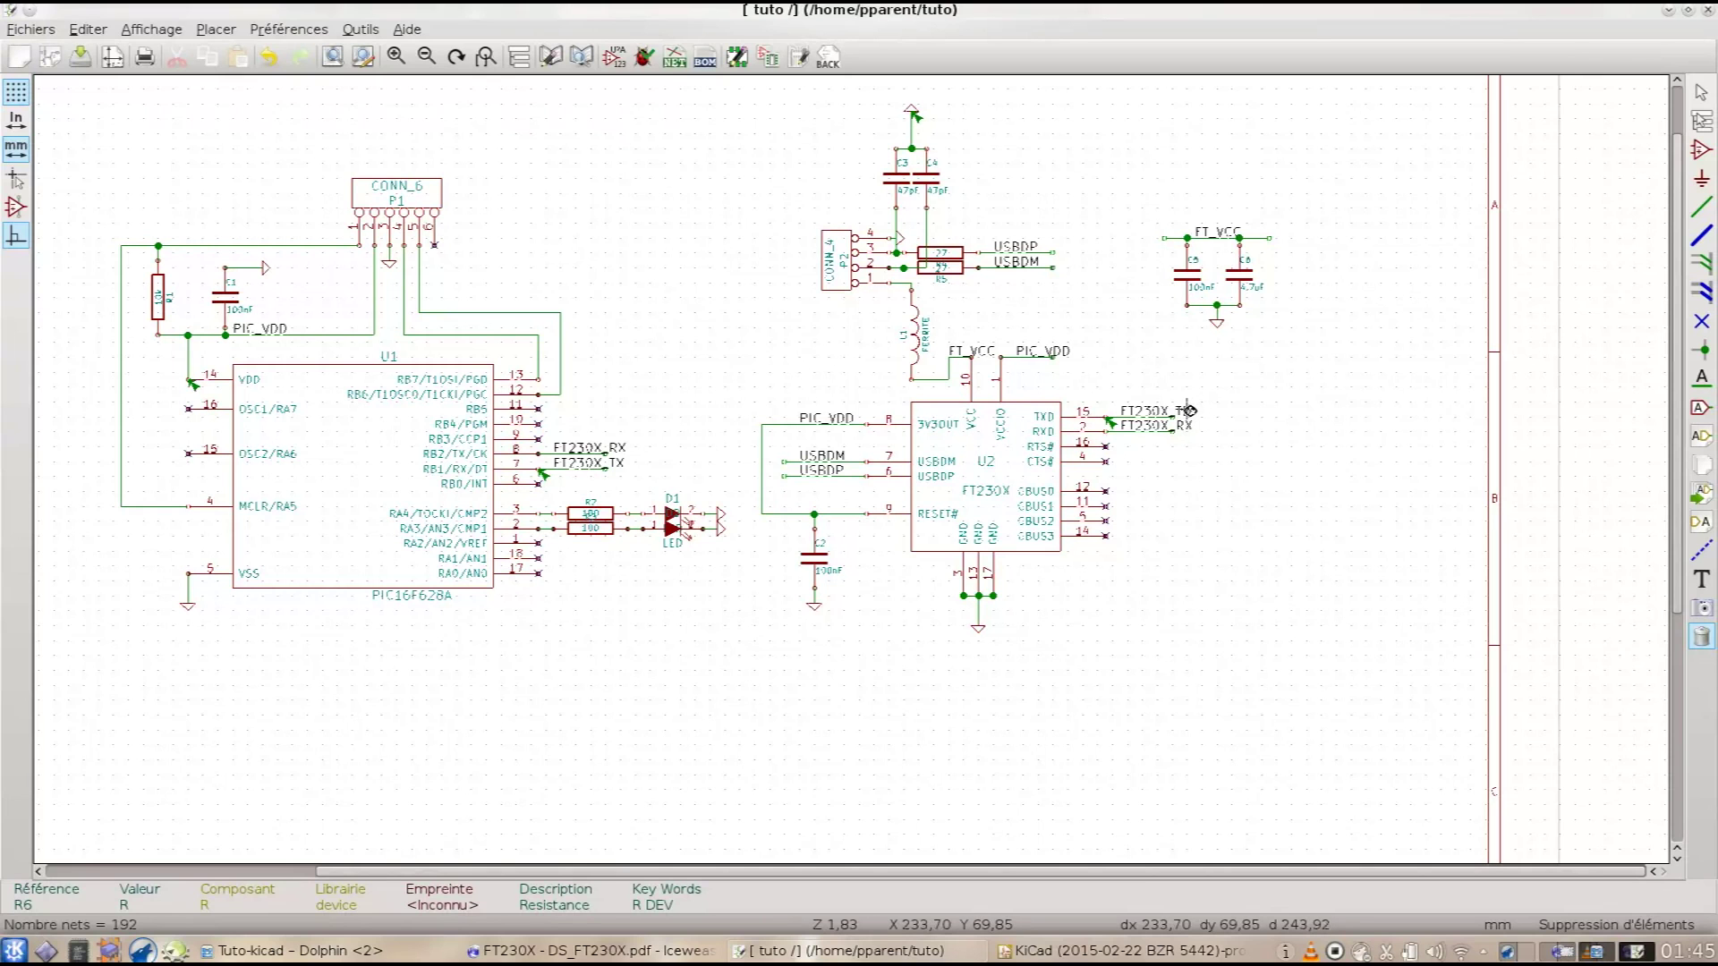
scroll(633, 474, "up", 3)
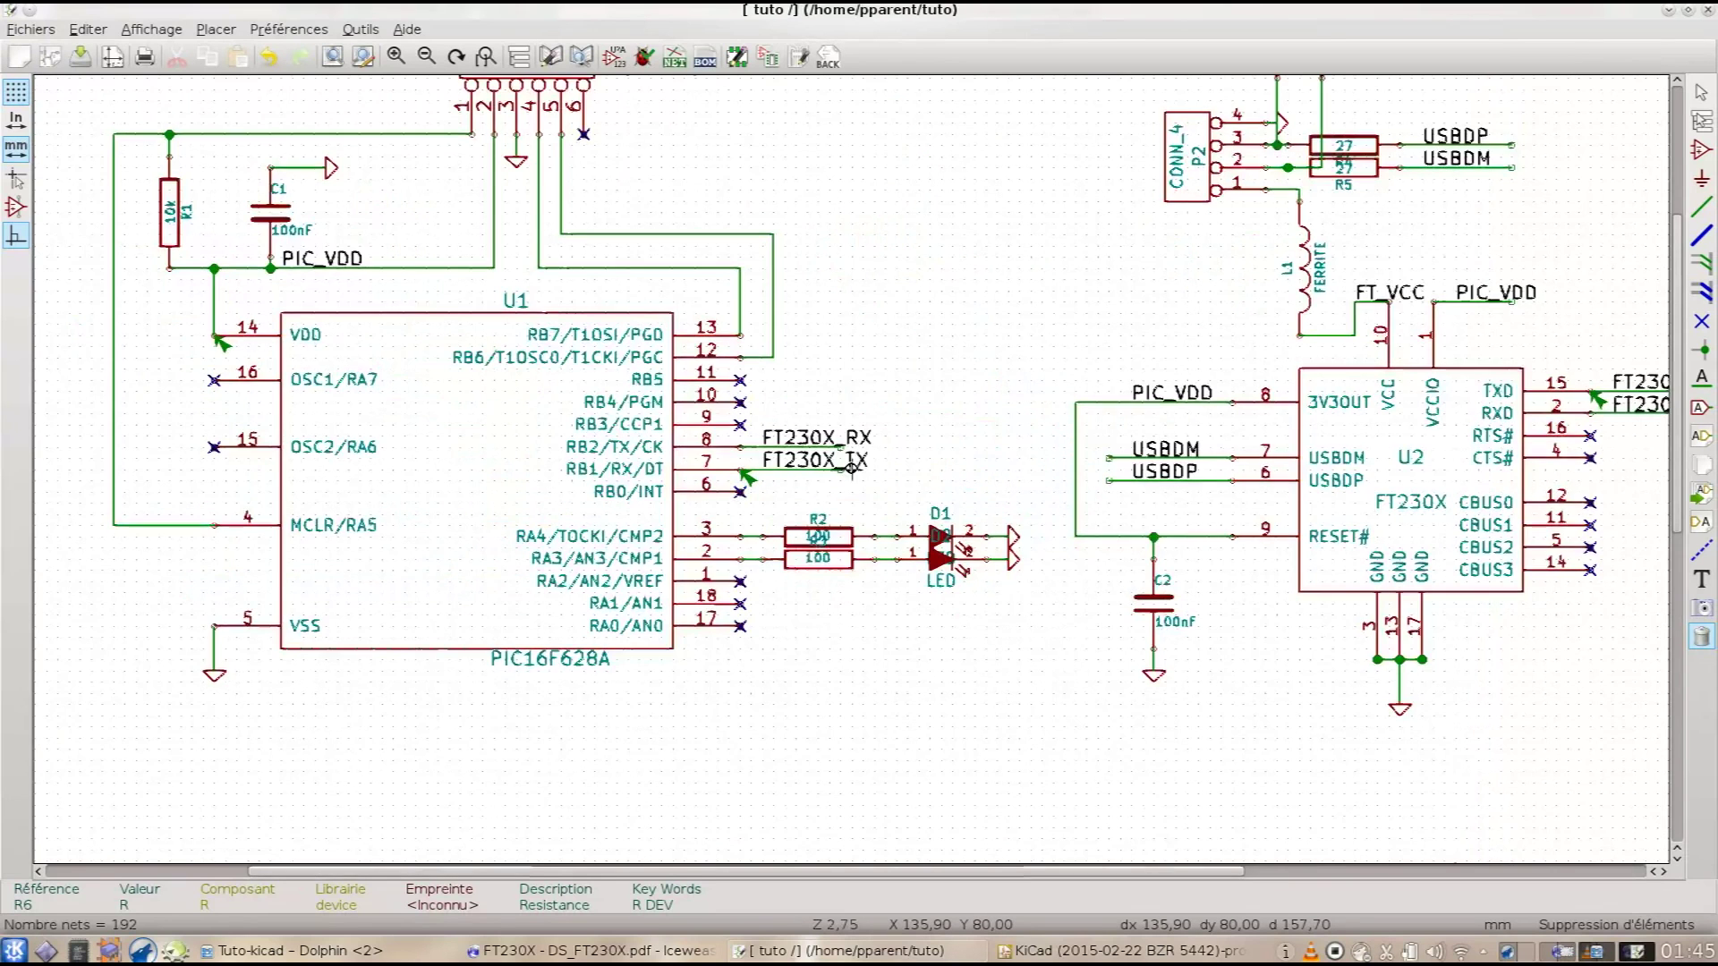
left_click(1701, 92)
left_click(865, 456)
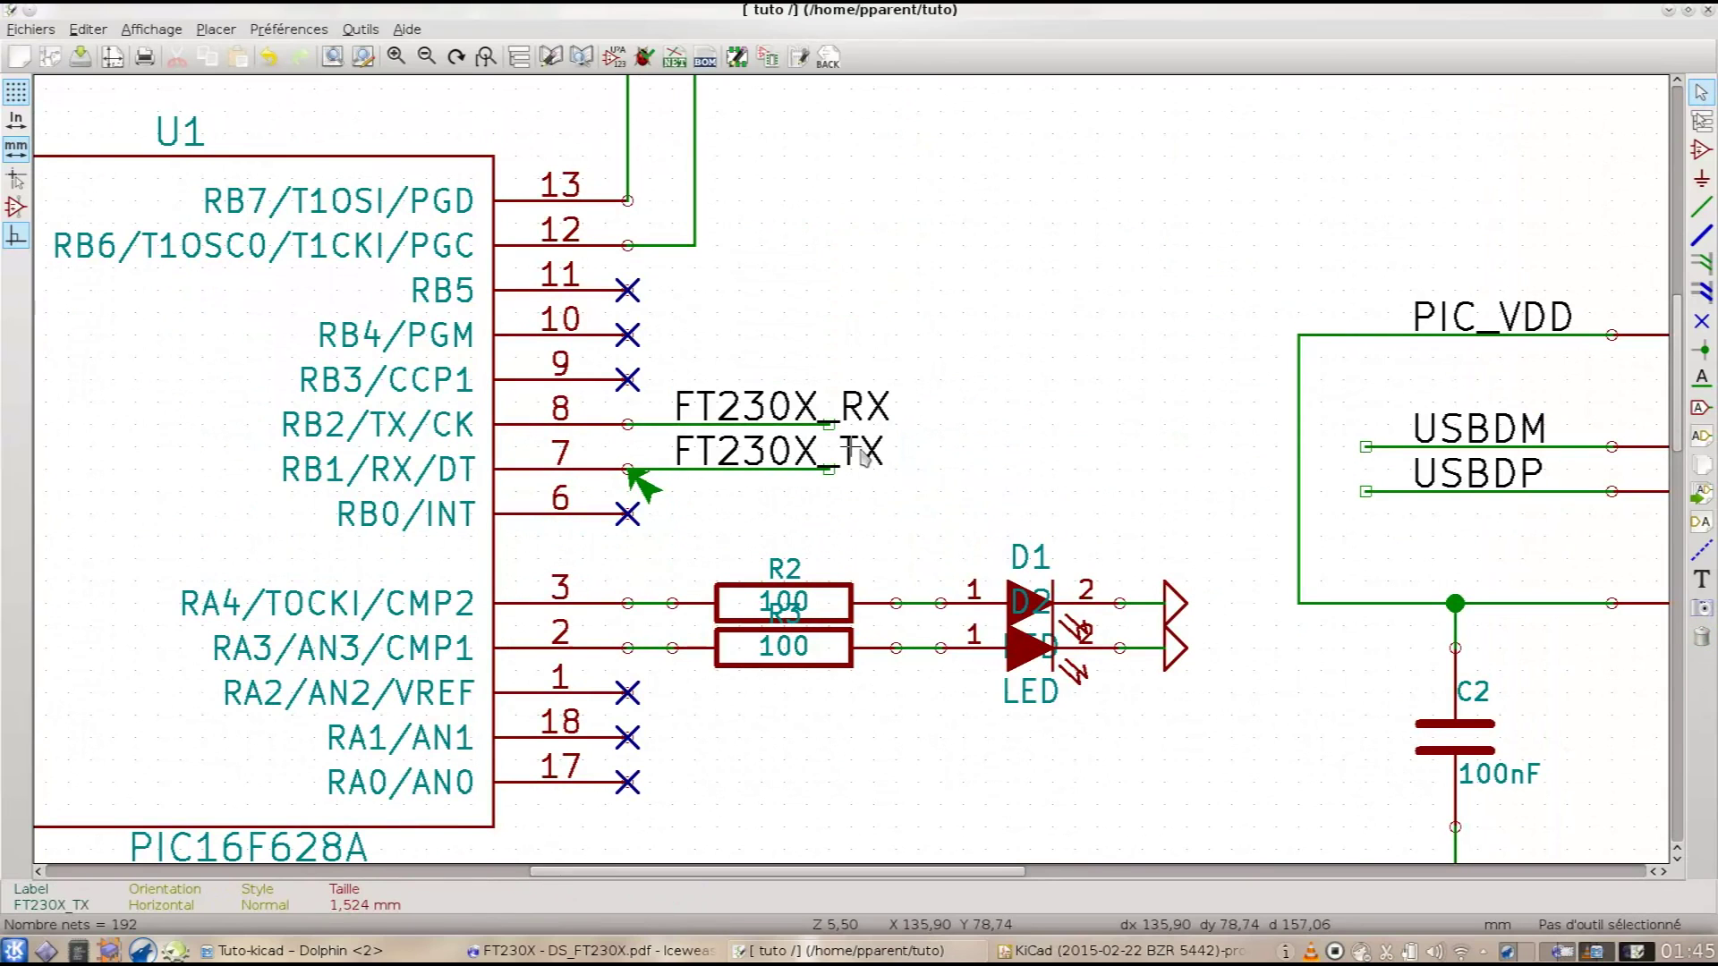
right_click(861, 451)
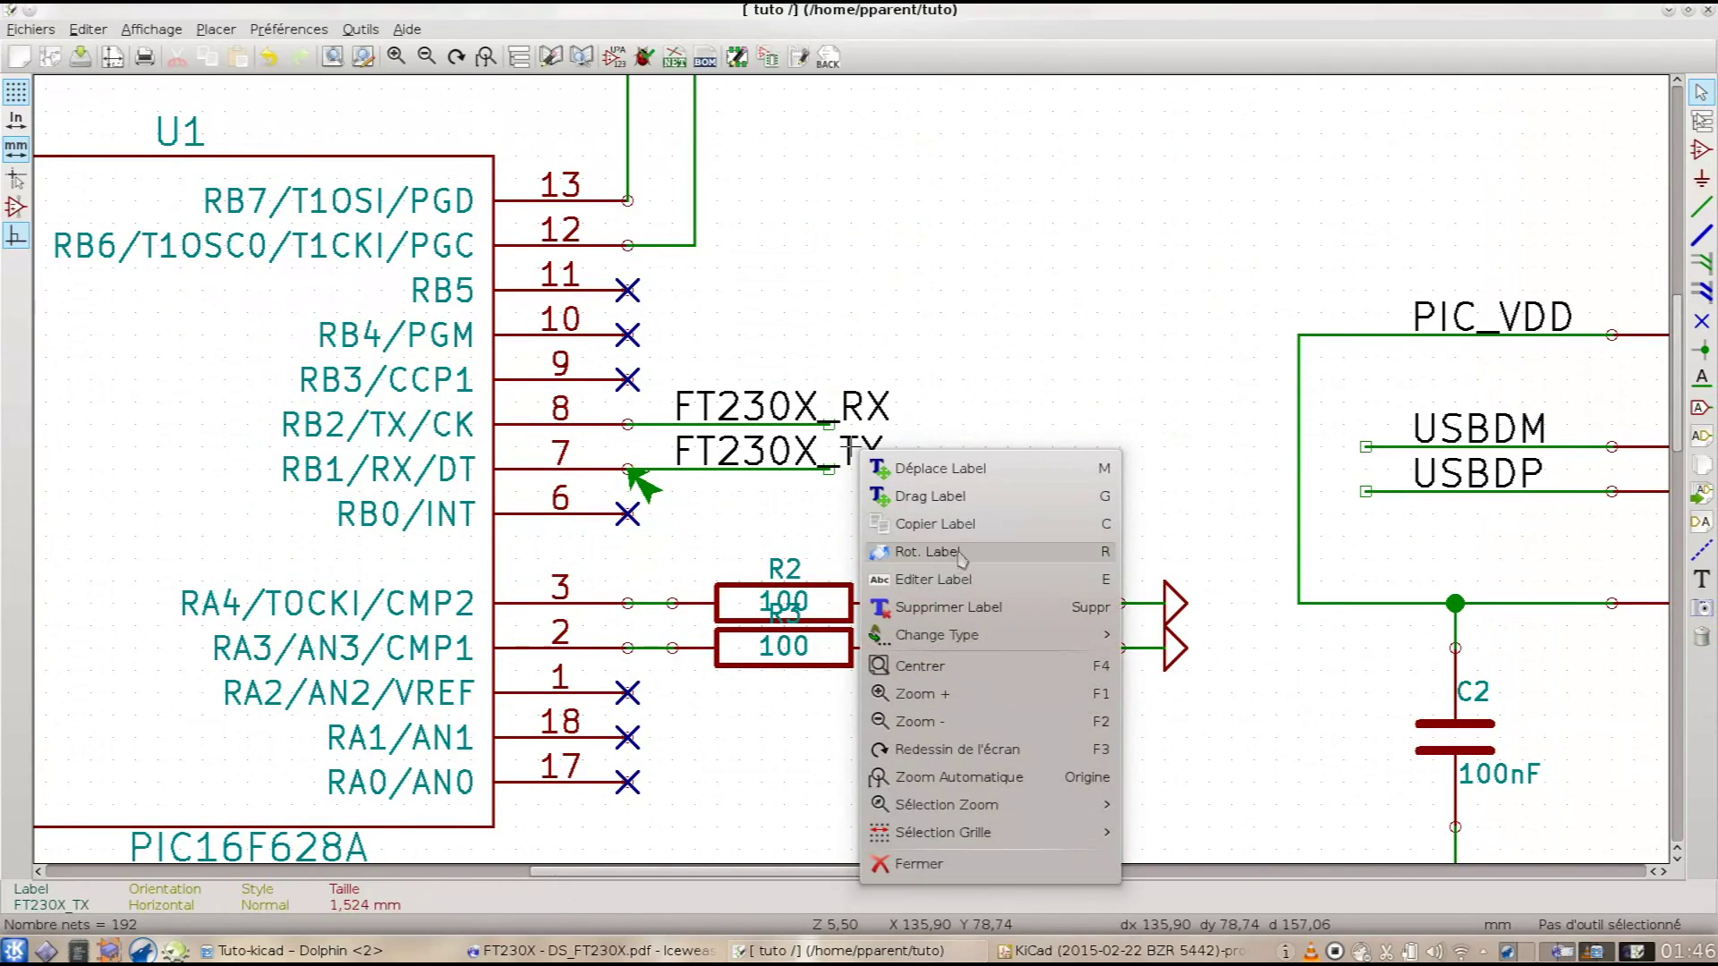
left_click(935, 579)
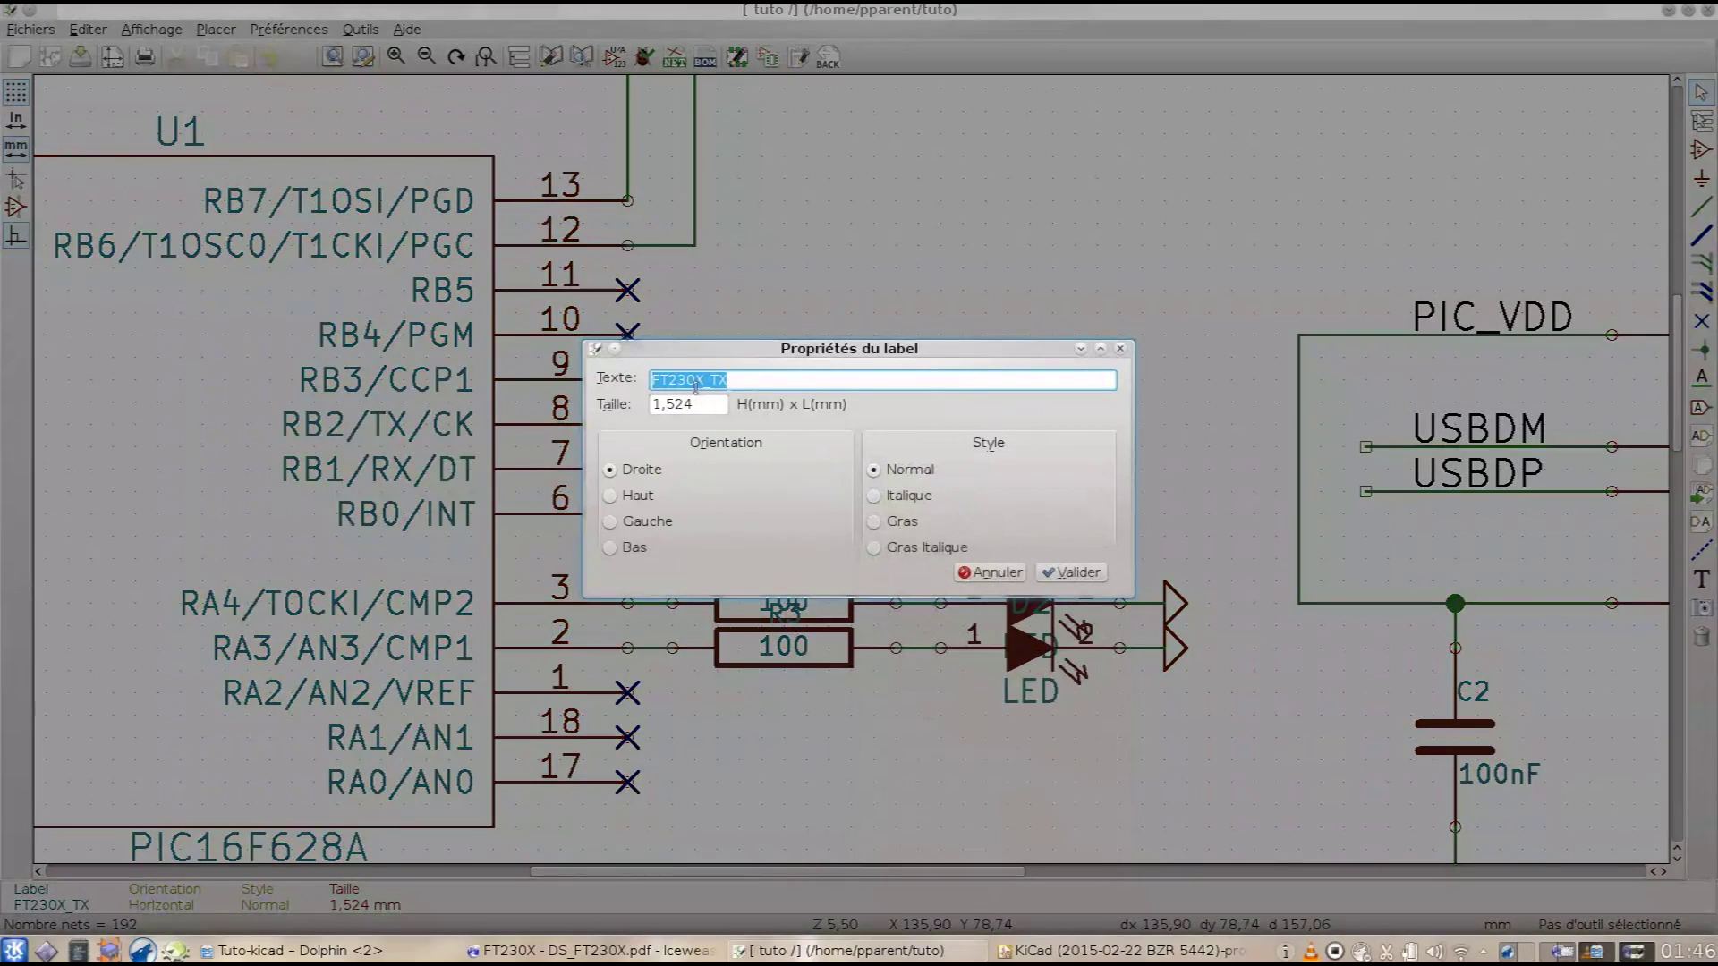
left_click(754, 383)
type("D")
key("Return")
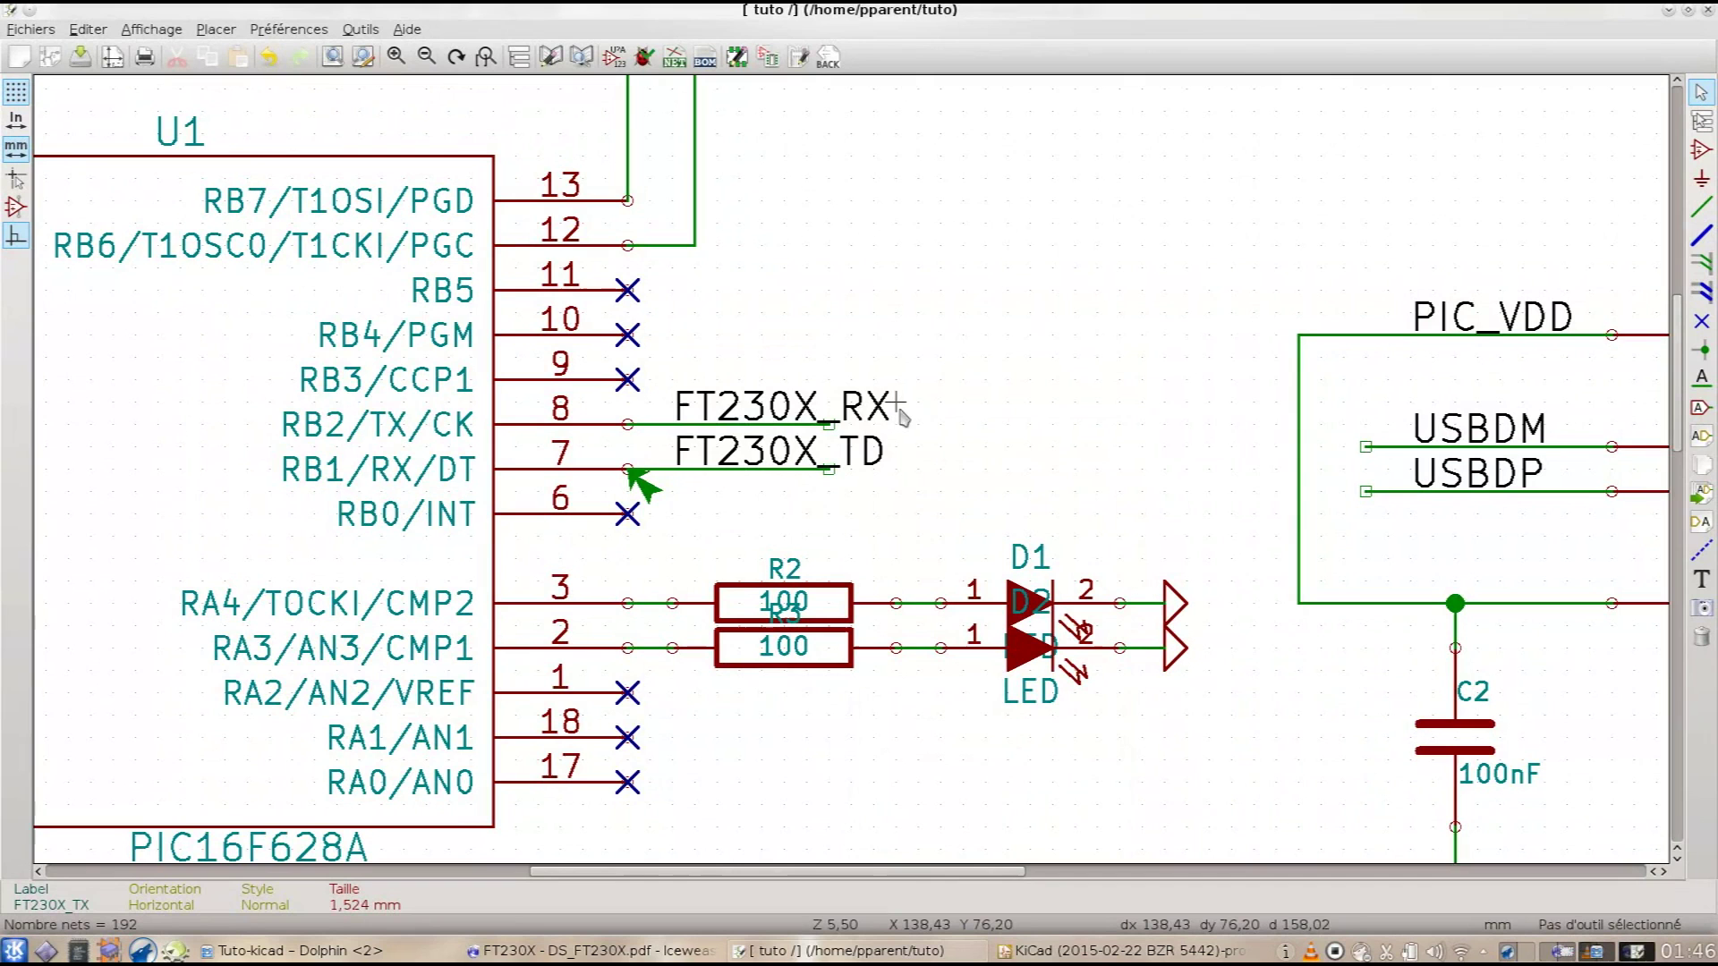
Step: Save the schematic and run the electrical rules check again
scroll(904, 407, "down", 3)
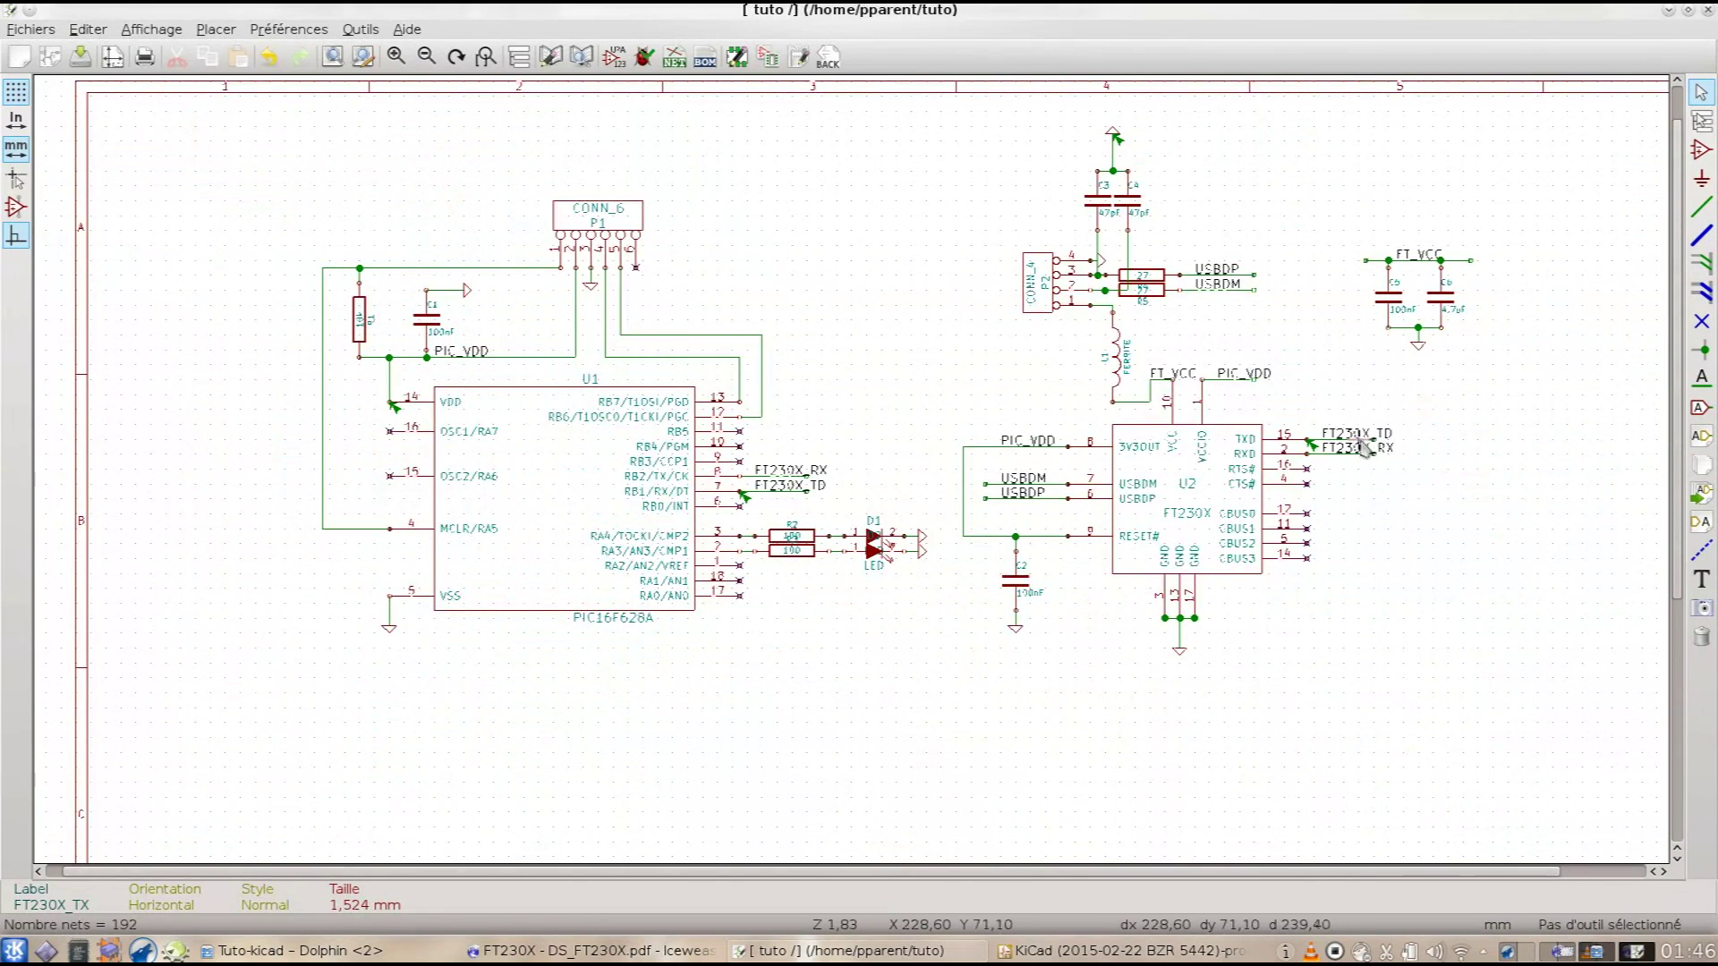
left_click(80, 57)
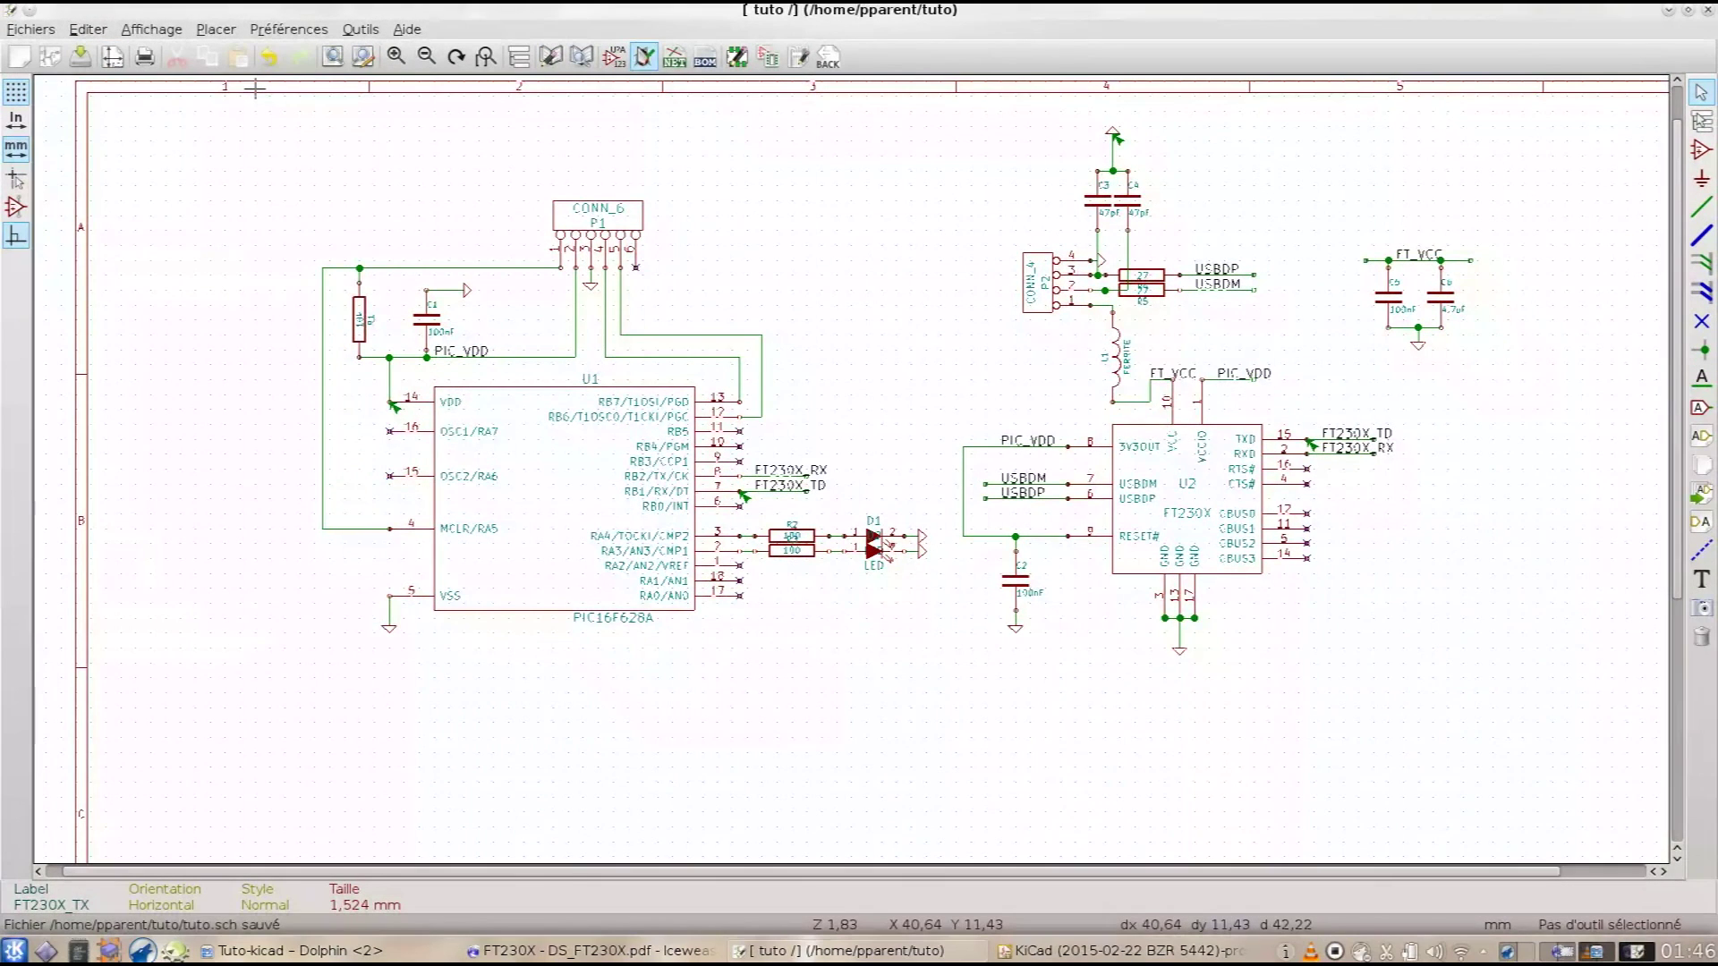
left_click(644, 56)
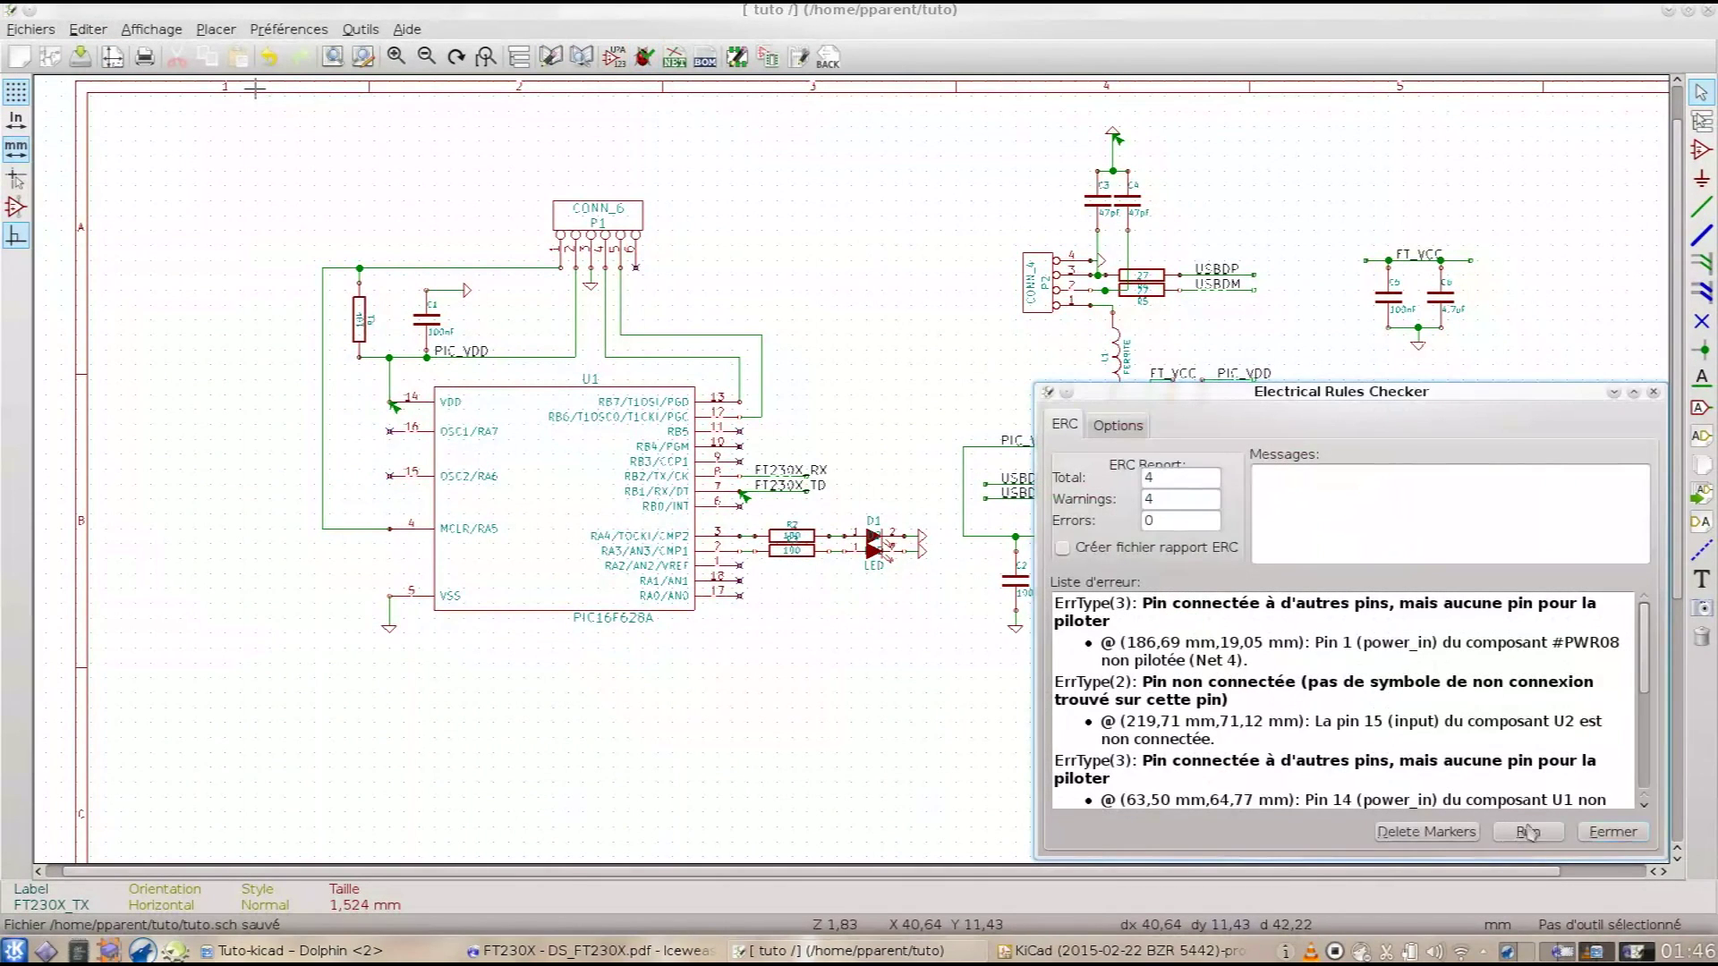
left_click(1528, 832)
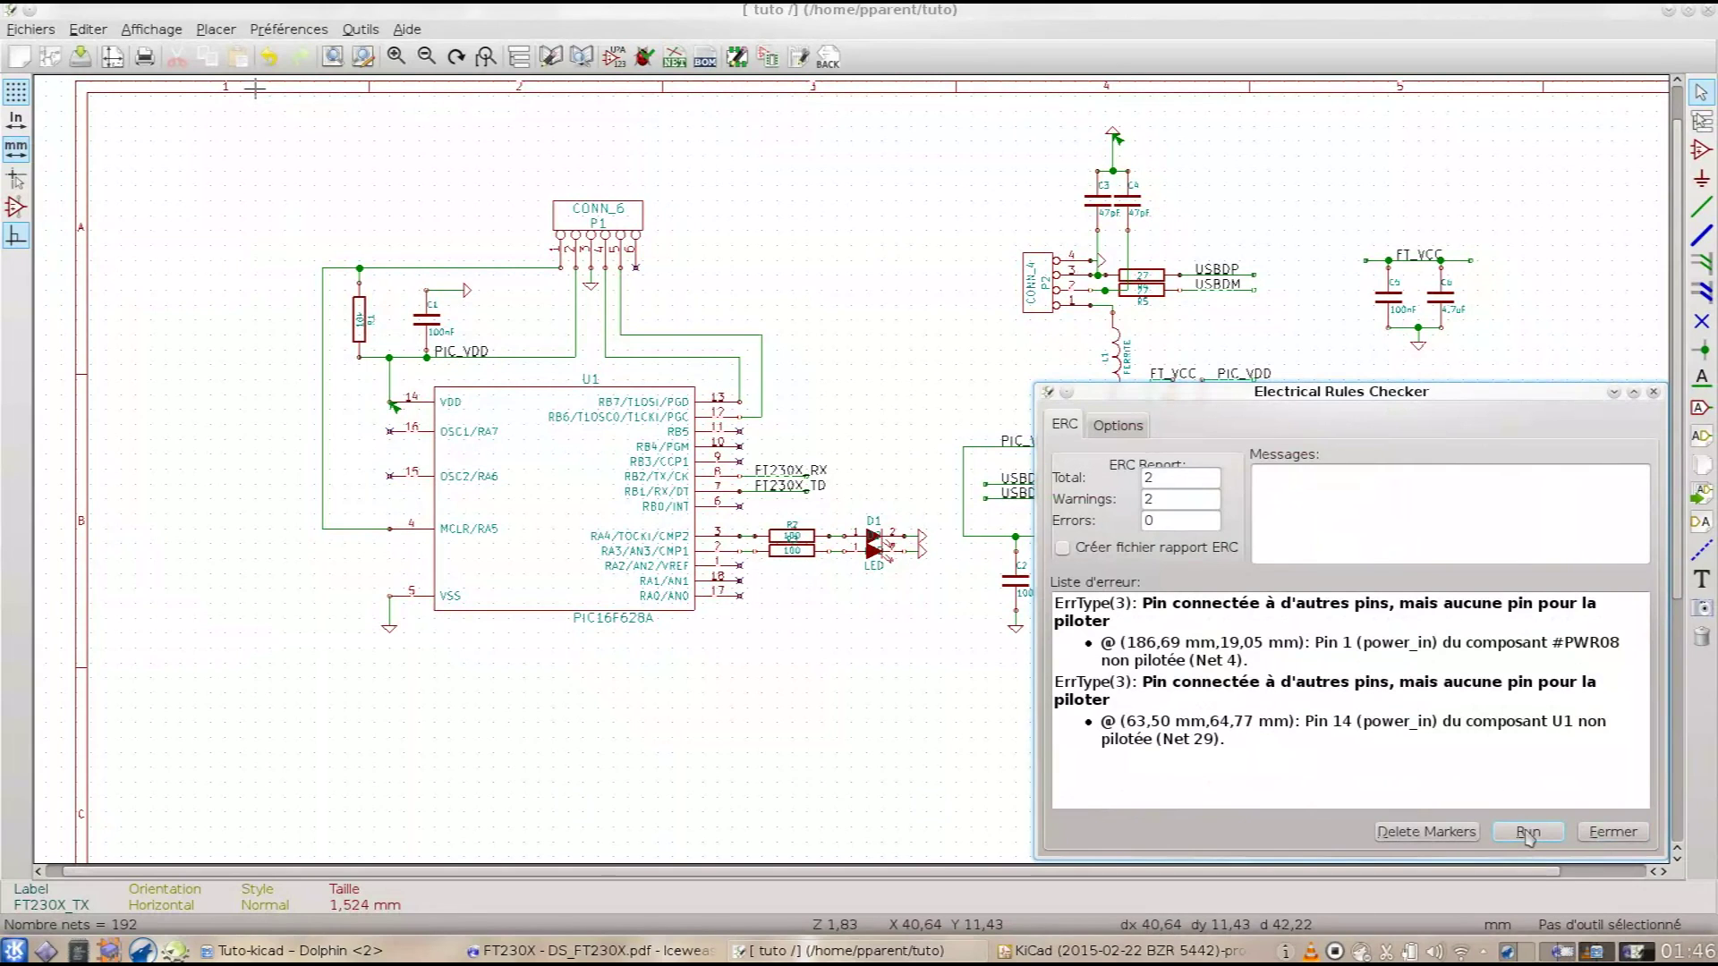
Step: Examine the PIC_VDD wiring around the ERC marker at U1's VDD pin, and close the checker
left_click_drag(1343, 392, 1317, 167)
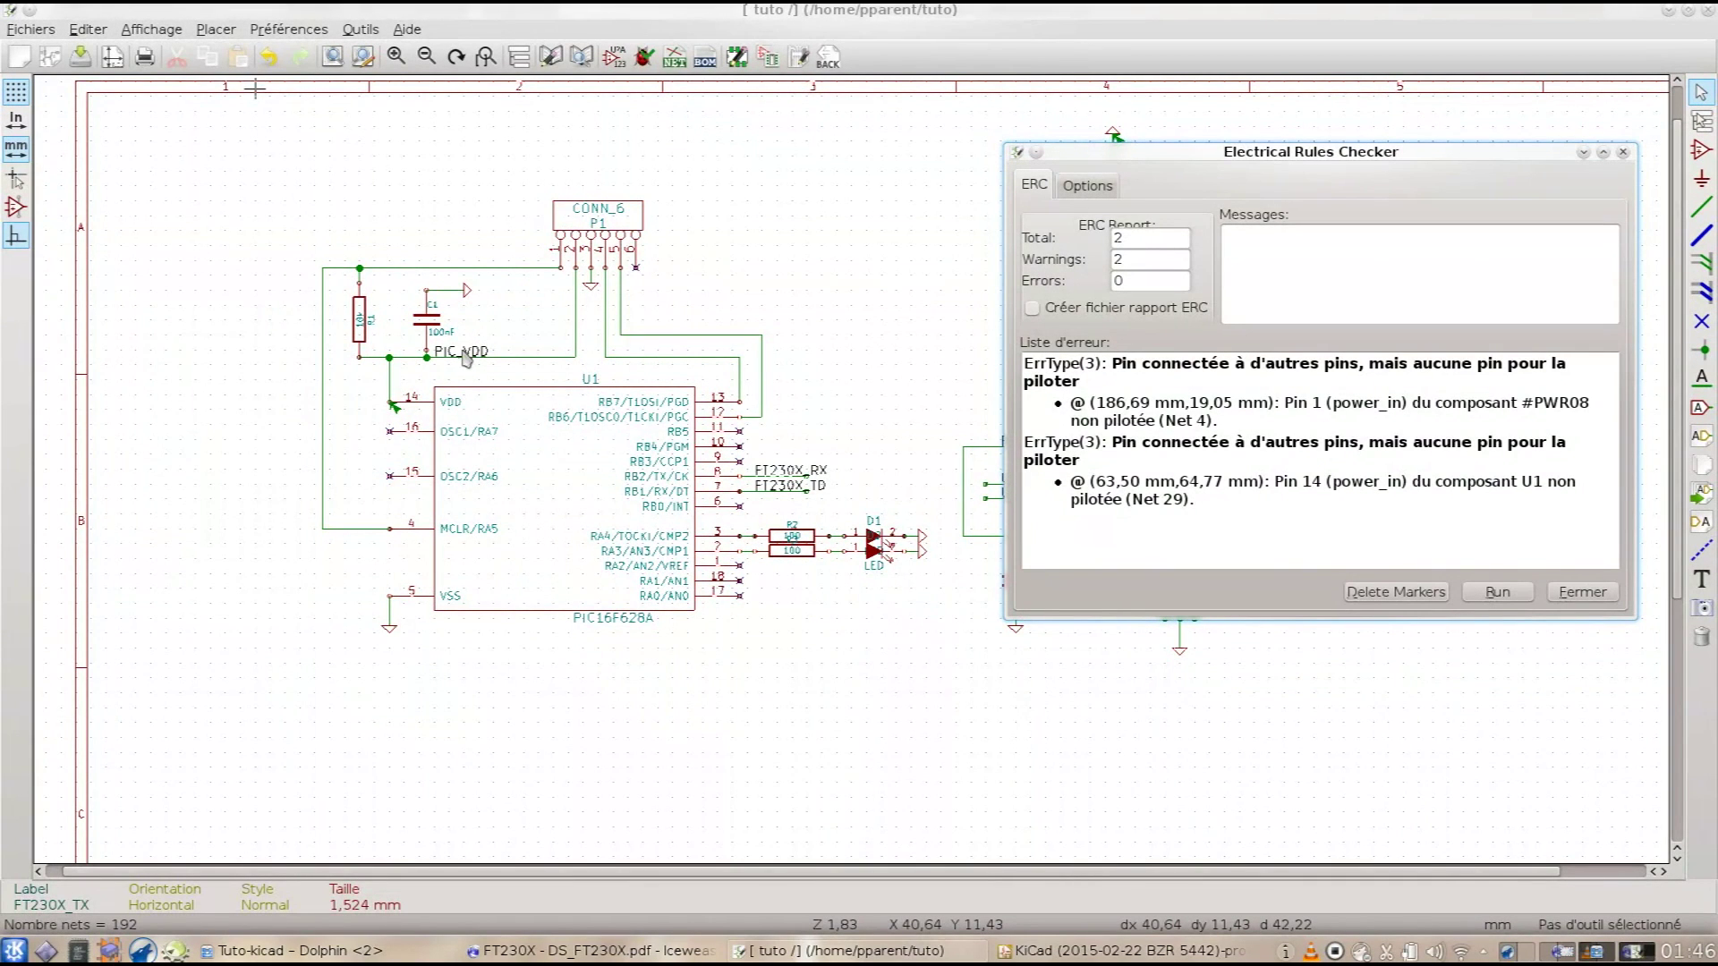
scroll(465, 358, "up", 2)
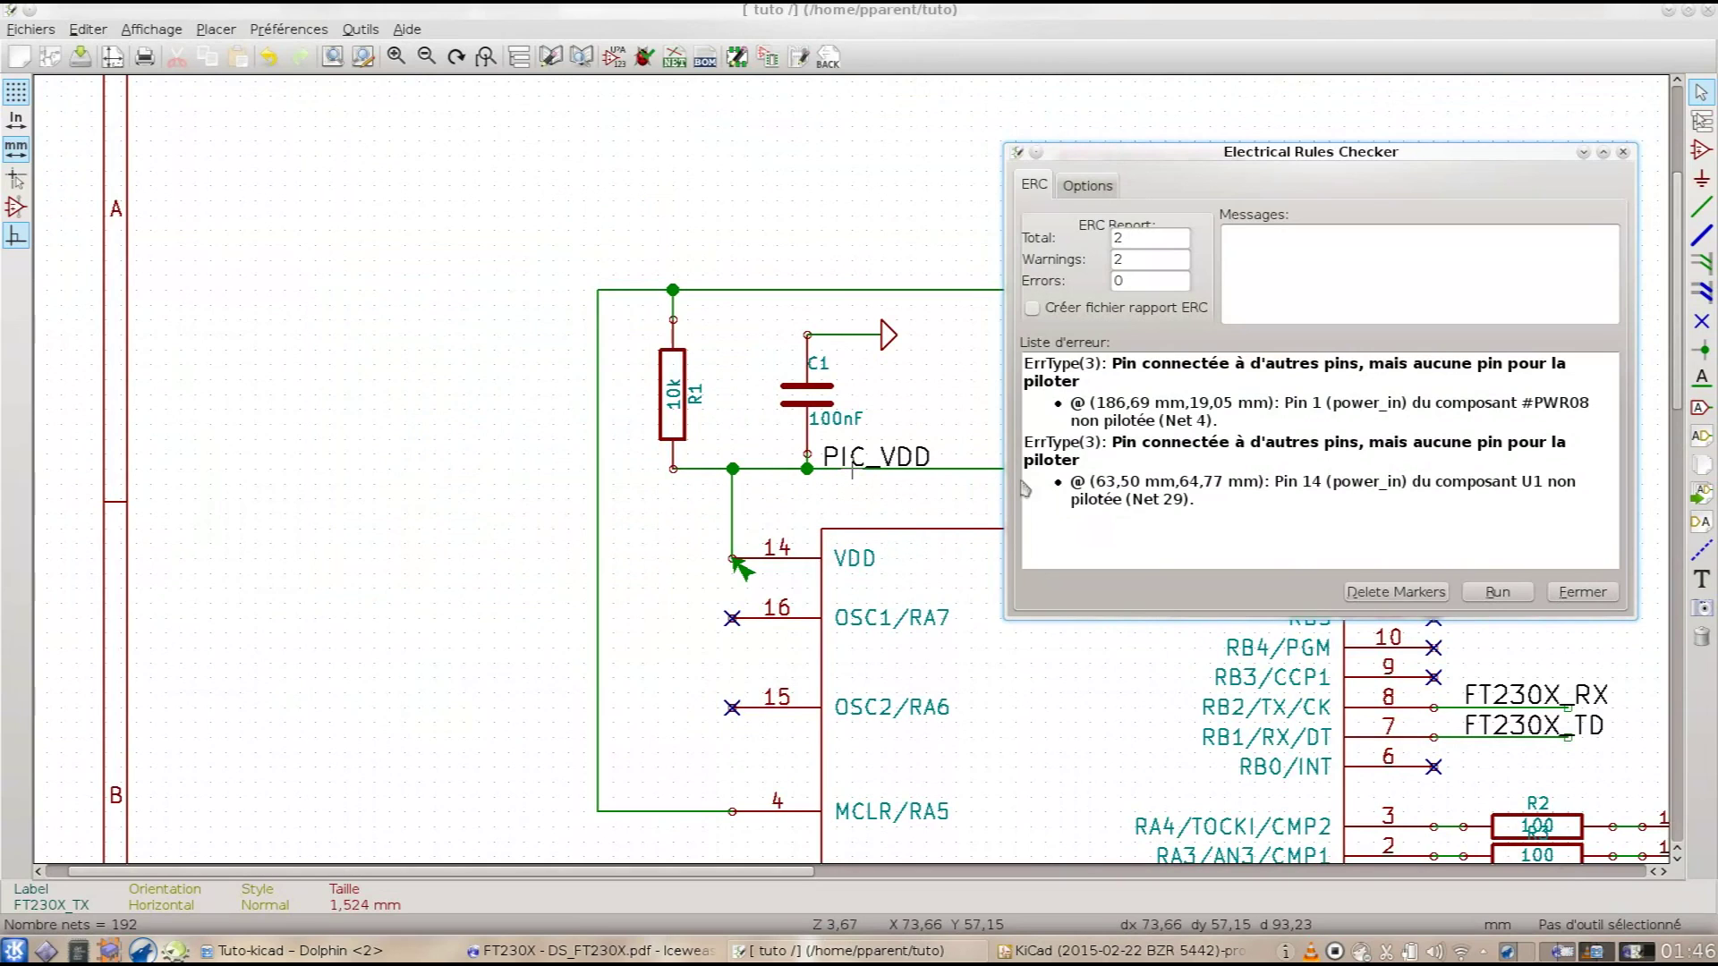
left_click(1577, 592)
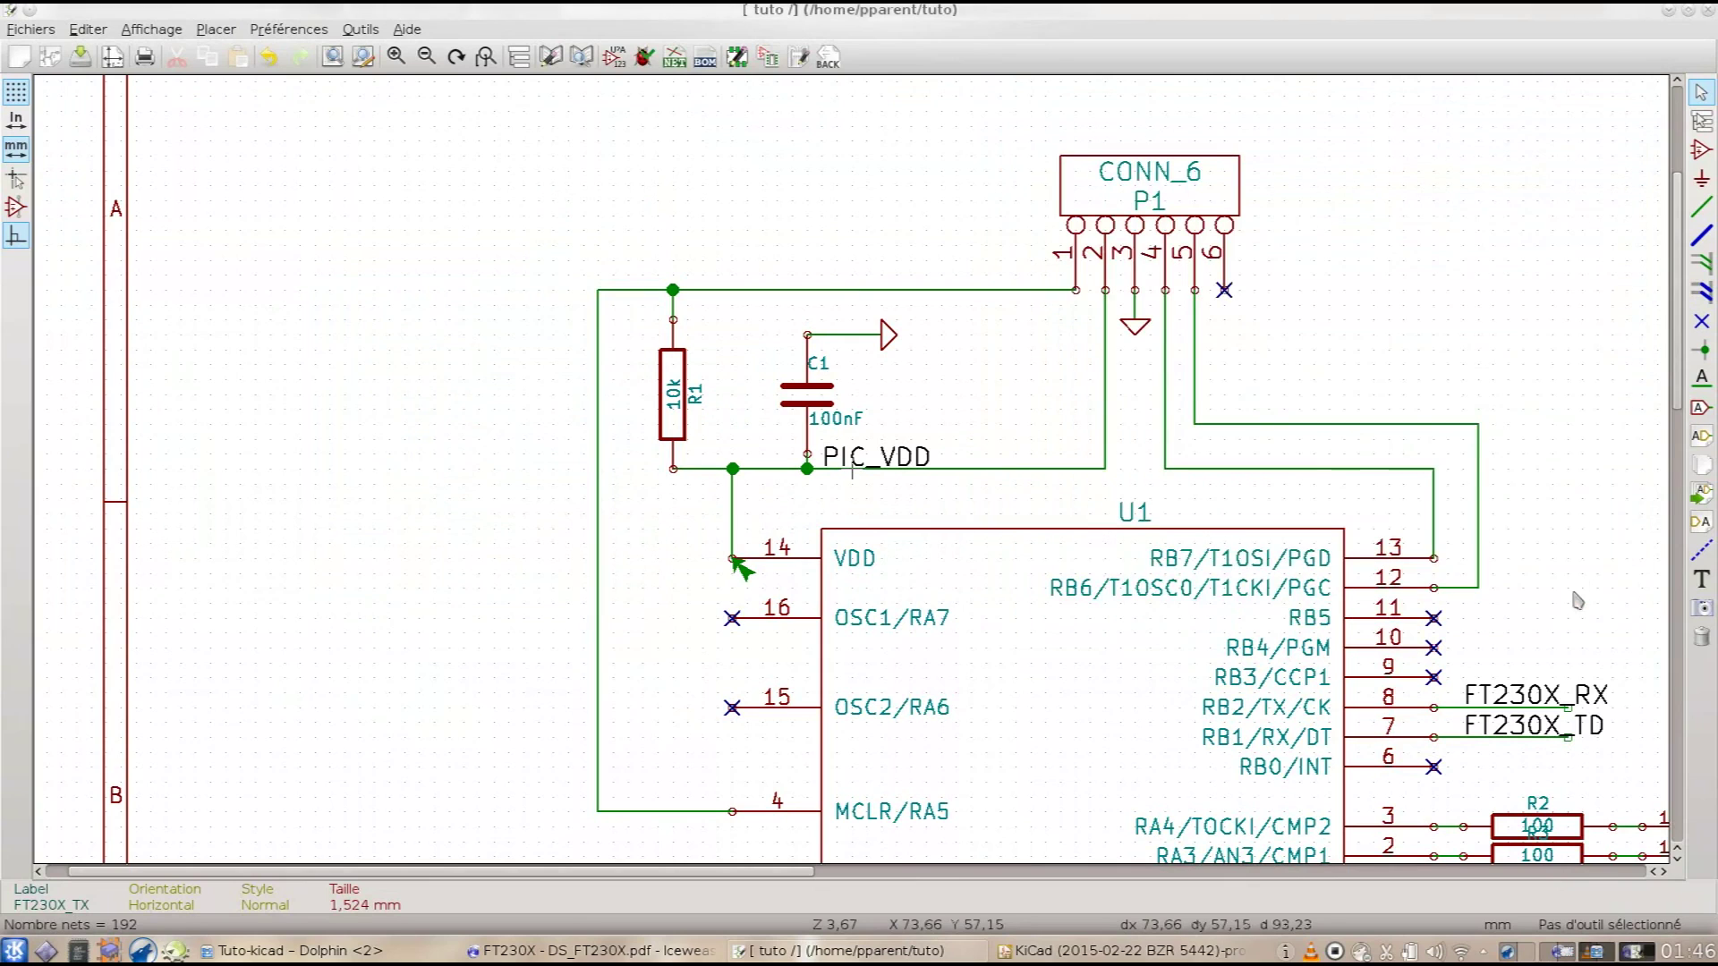
Step: Place a PWR_FLAG power symbol above the PIC_VDD wire between C1 and P1's pin 2, and wire it to that net
left_click(1705, 184)
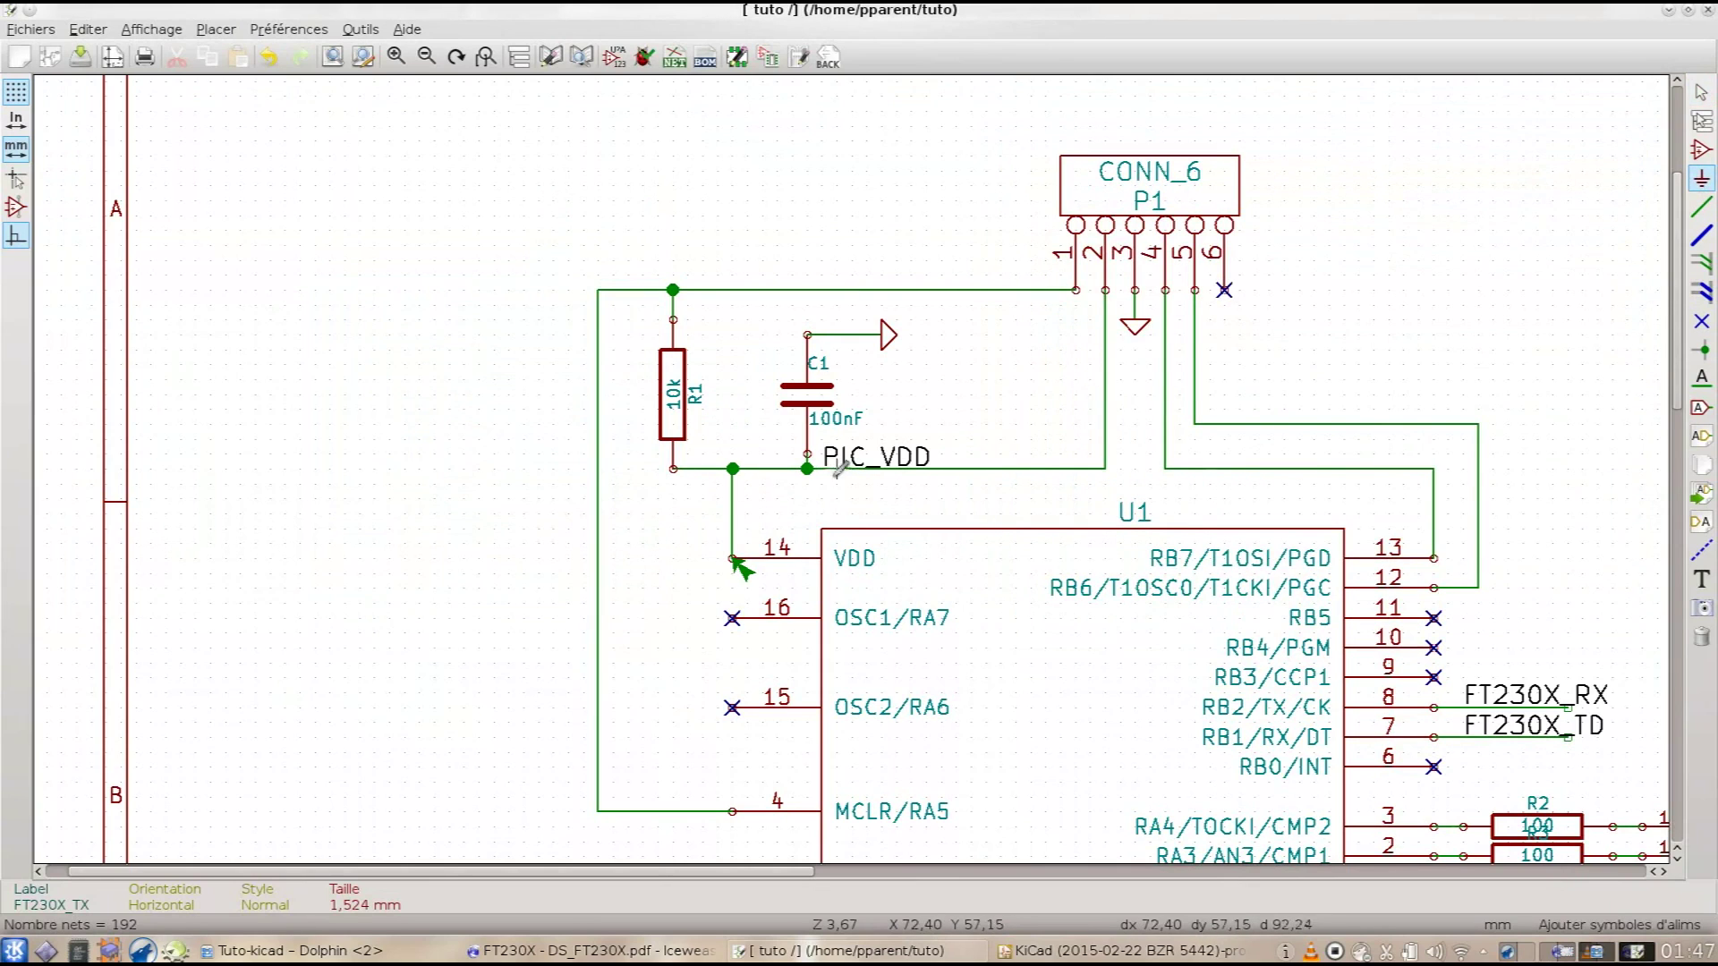
left_click(838, 494)
type("PO")
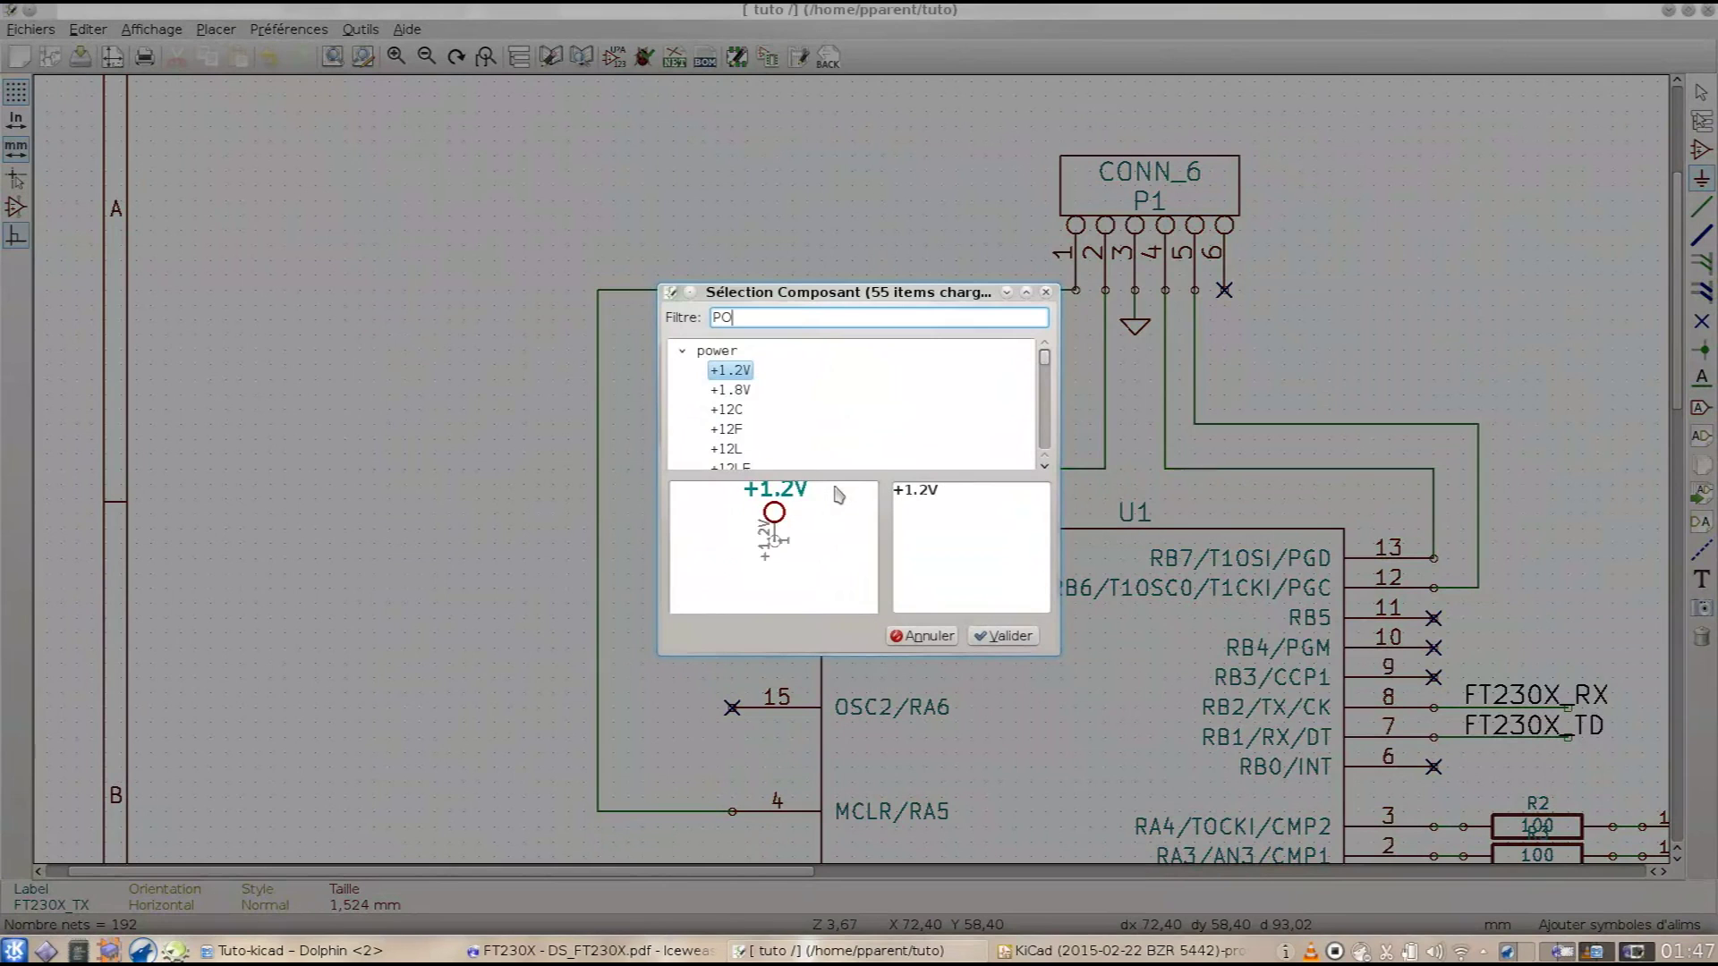
key("BackSpace")
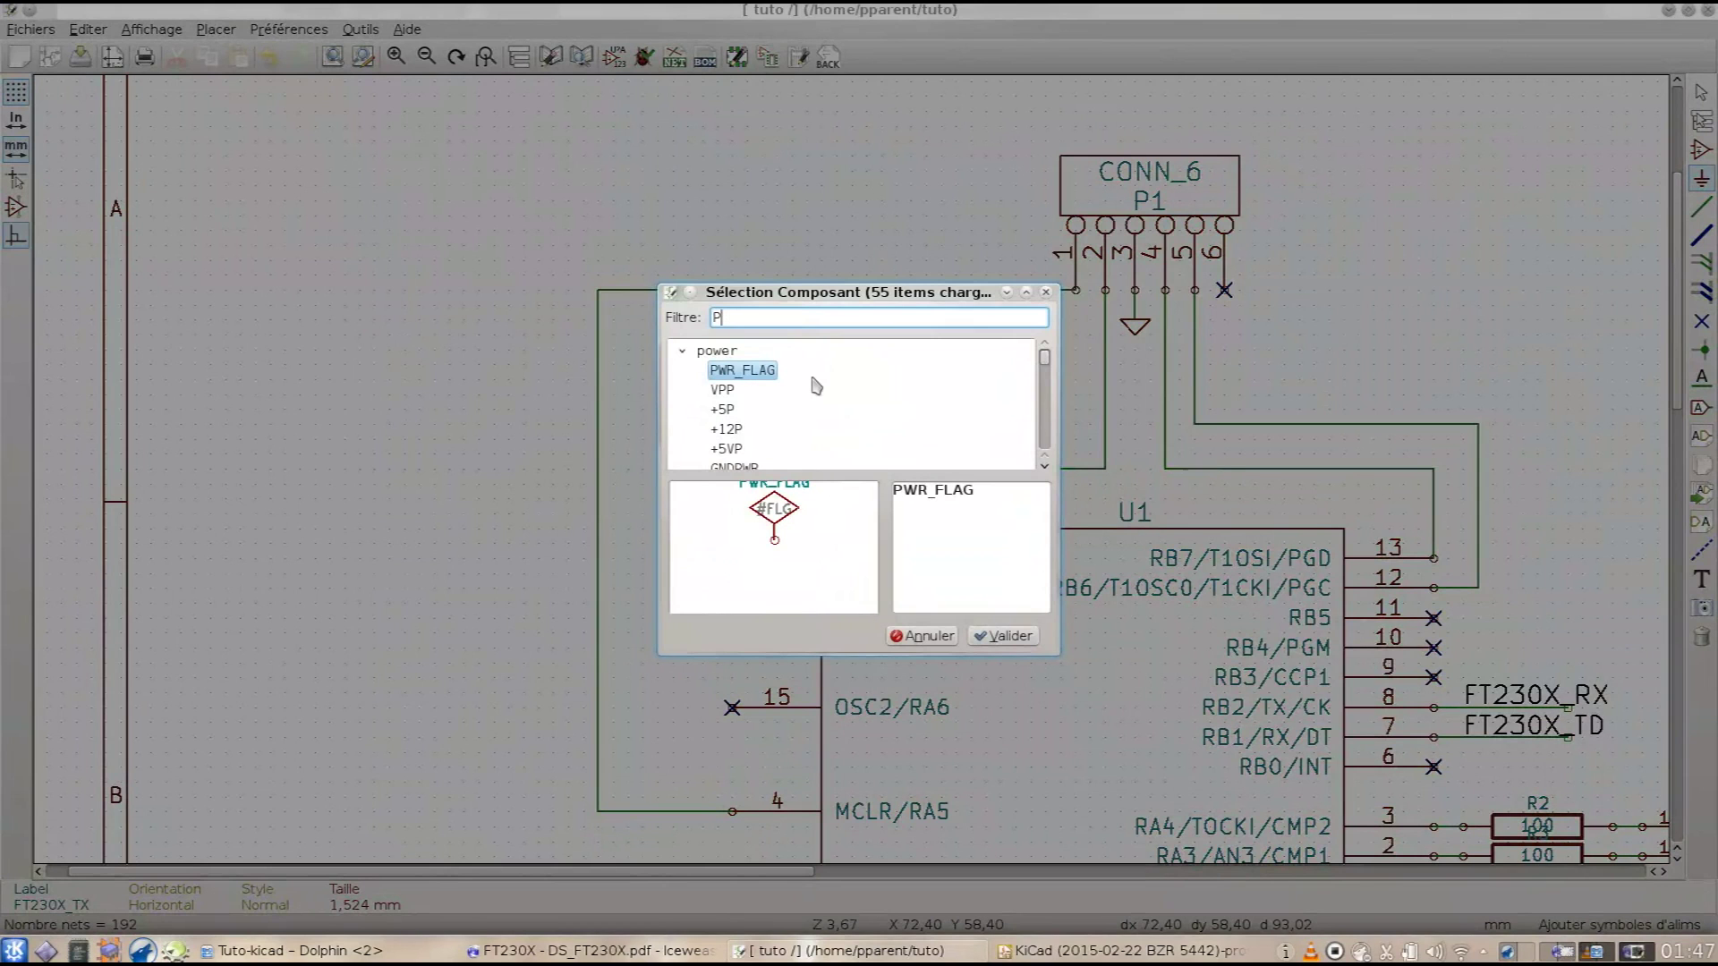
left_click(1003, 635)
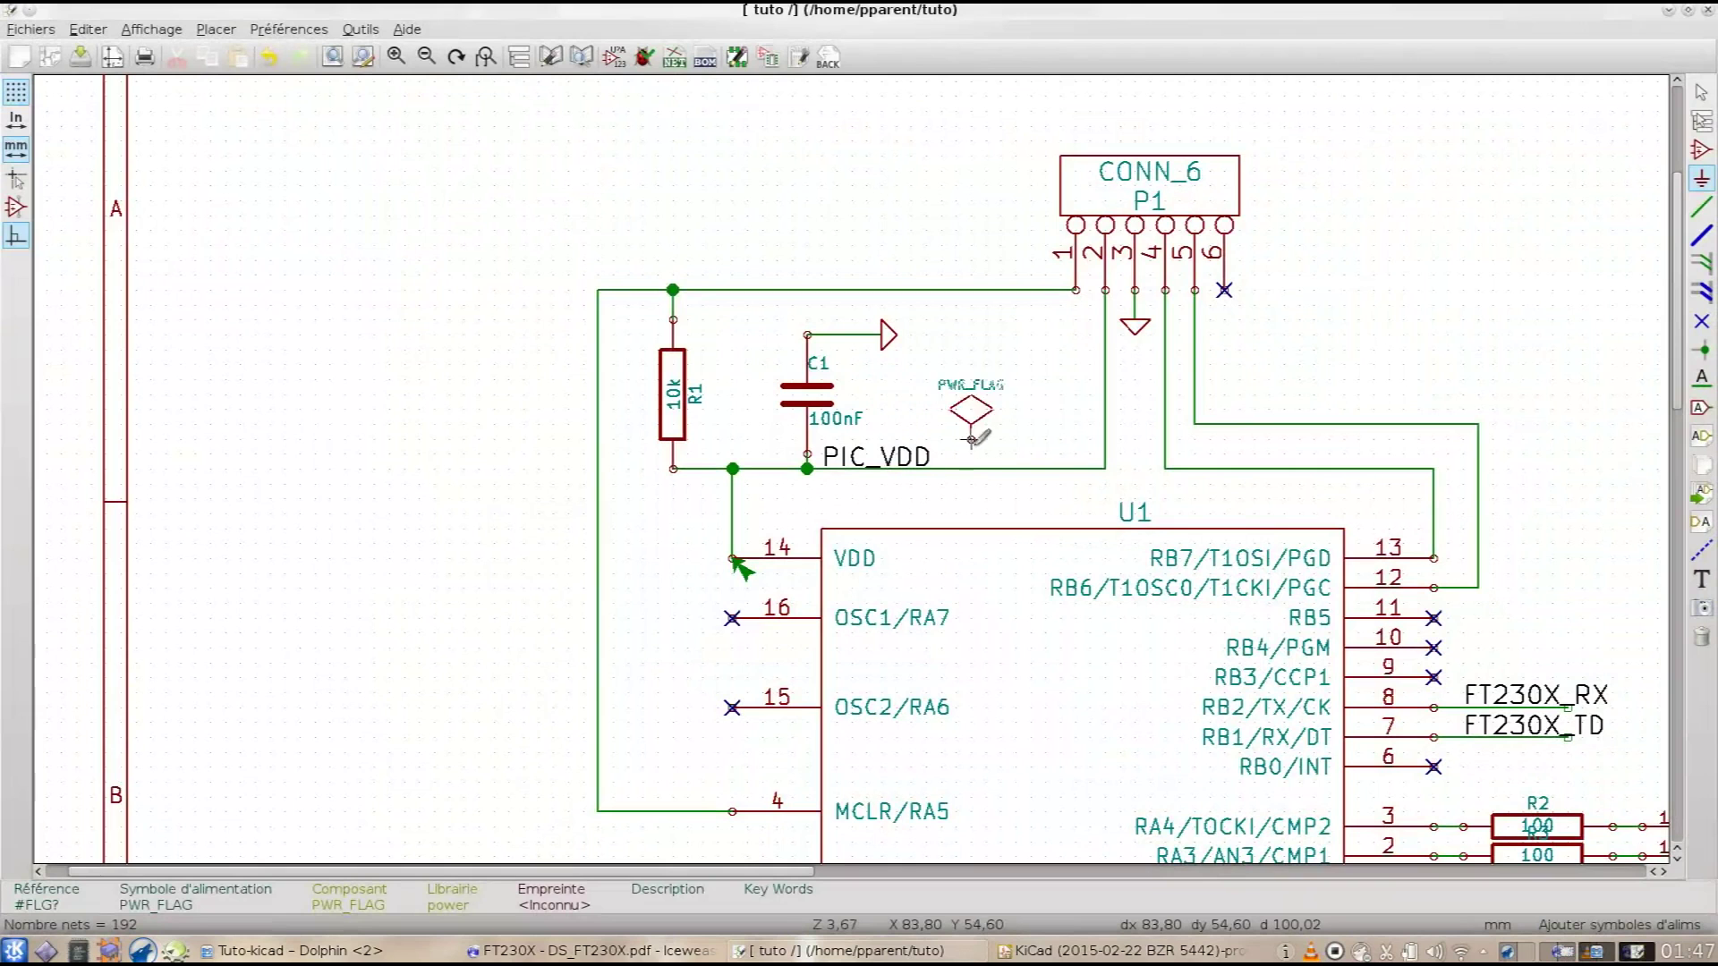
left_click(987, 453)
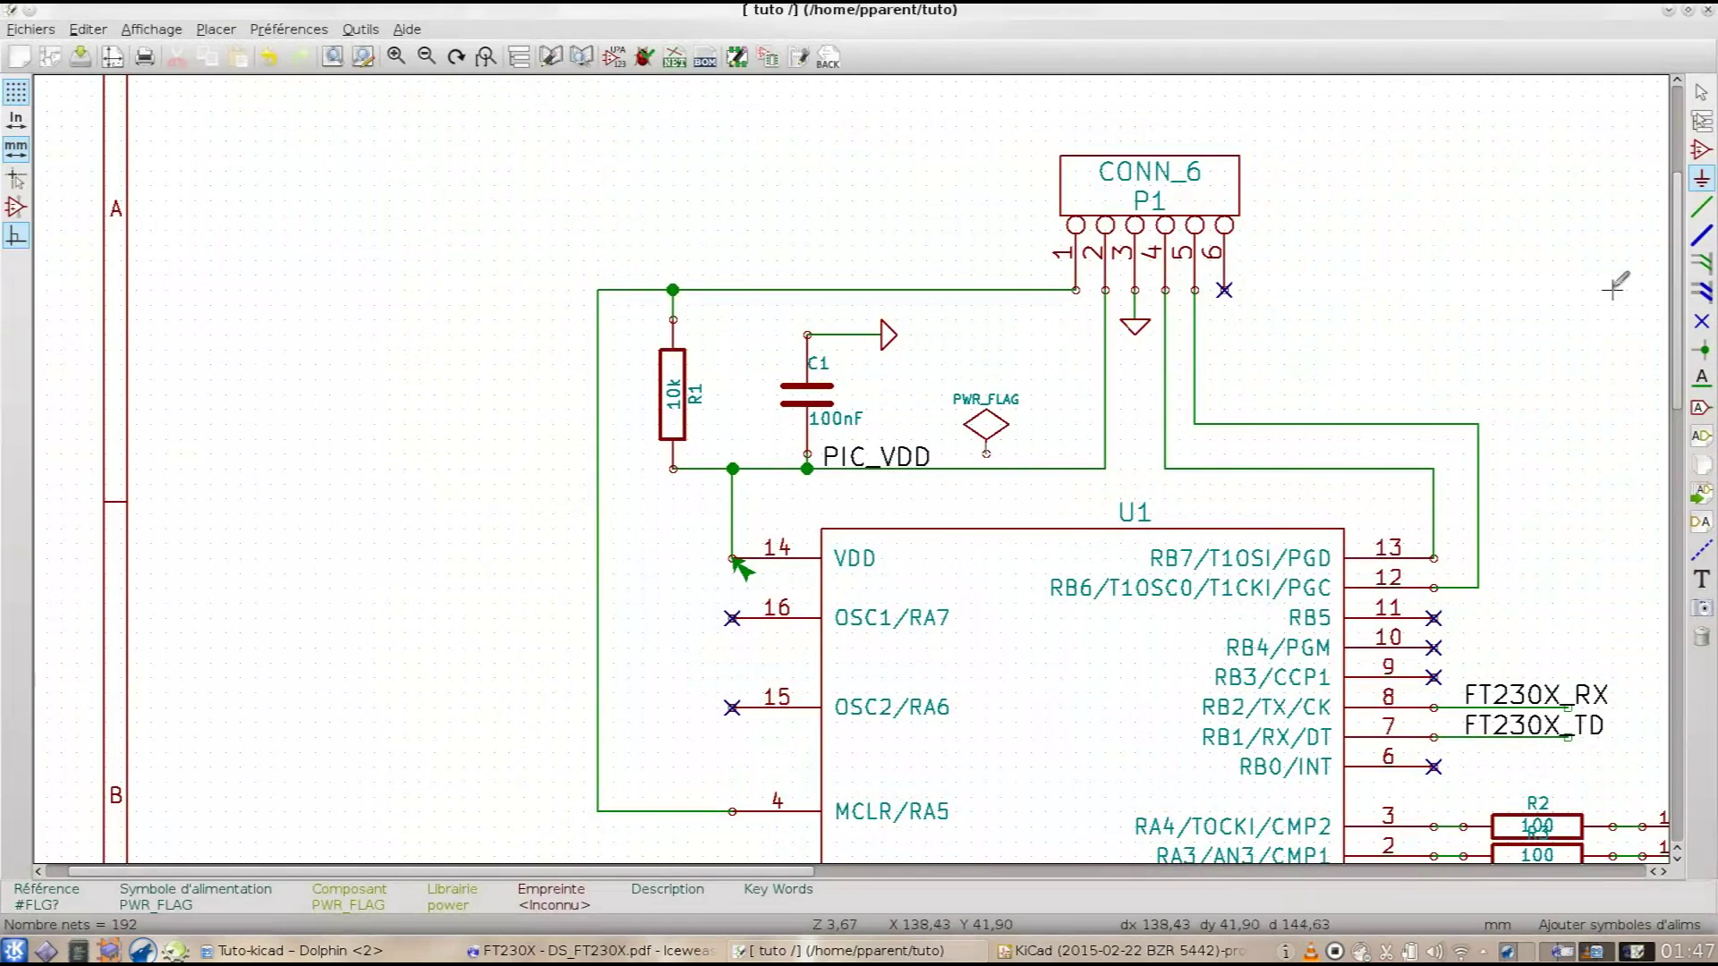
left_click(1701, 208)
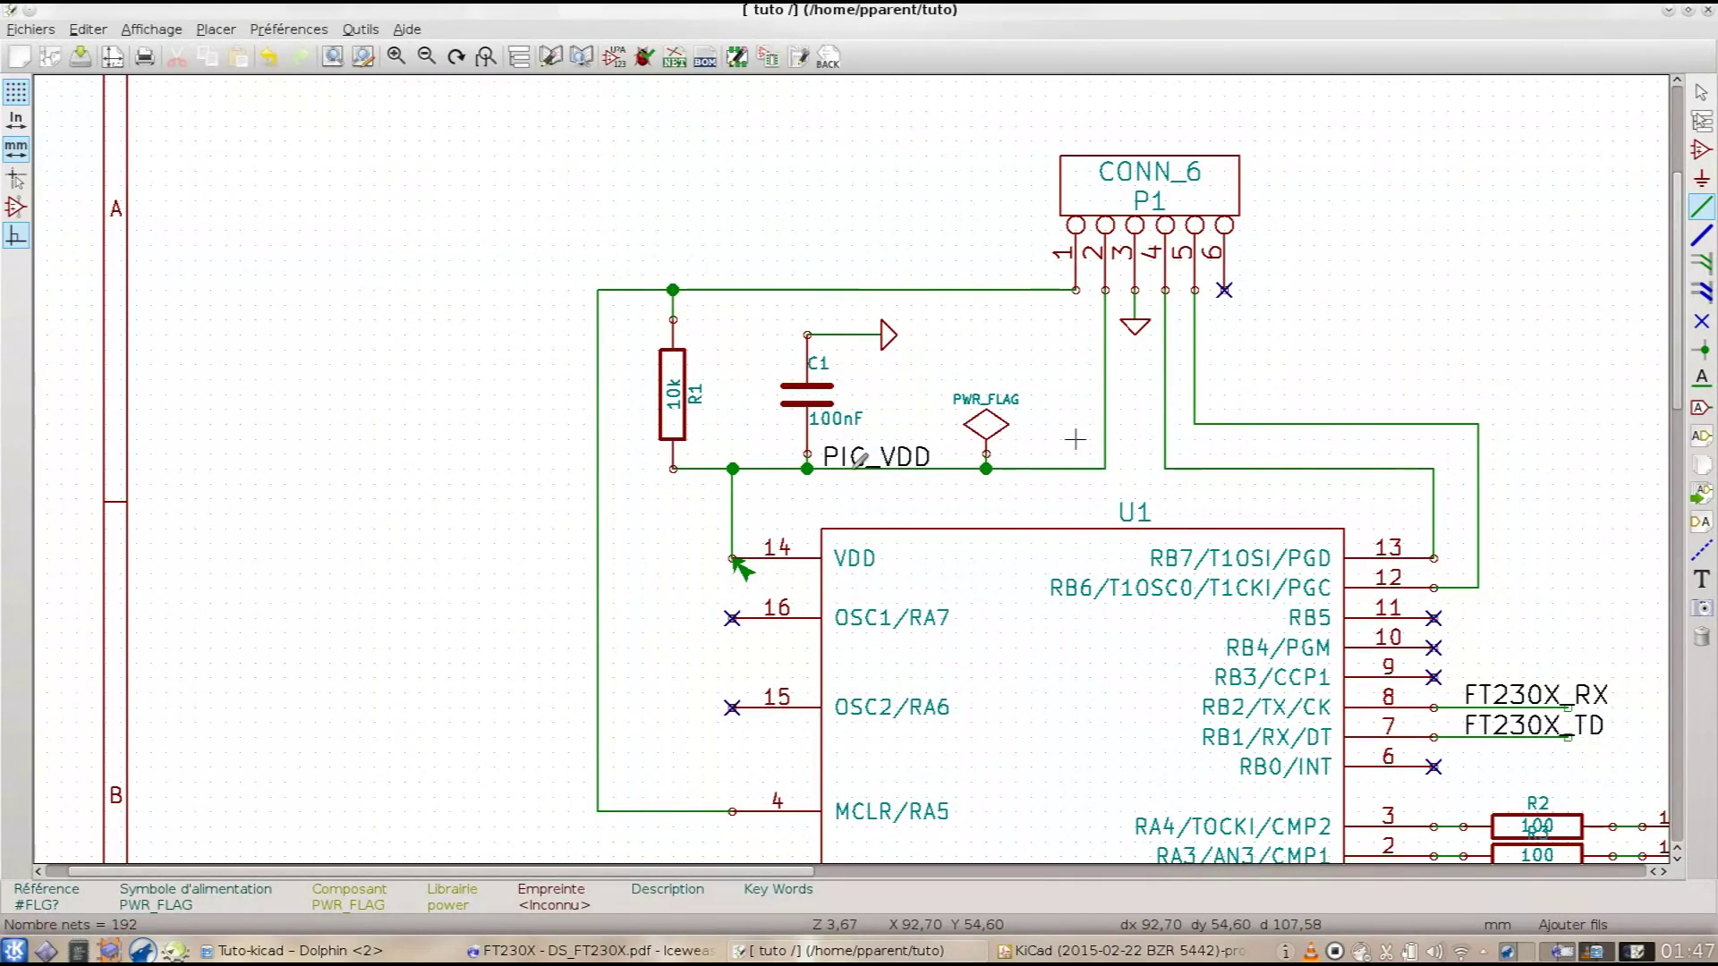
Step: Place a GND power symbol in the free area above the FT_VCC decoupling capacitors C5 and C6
scroll(990, 460, "down", 3)
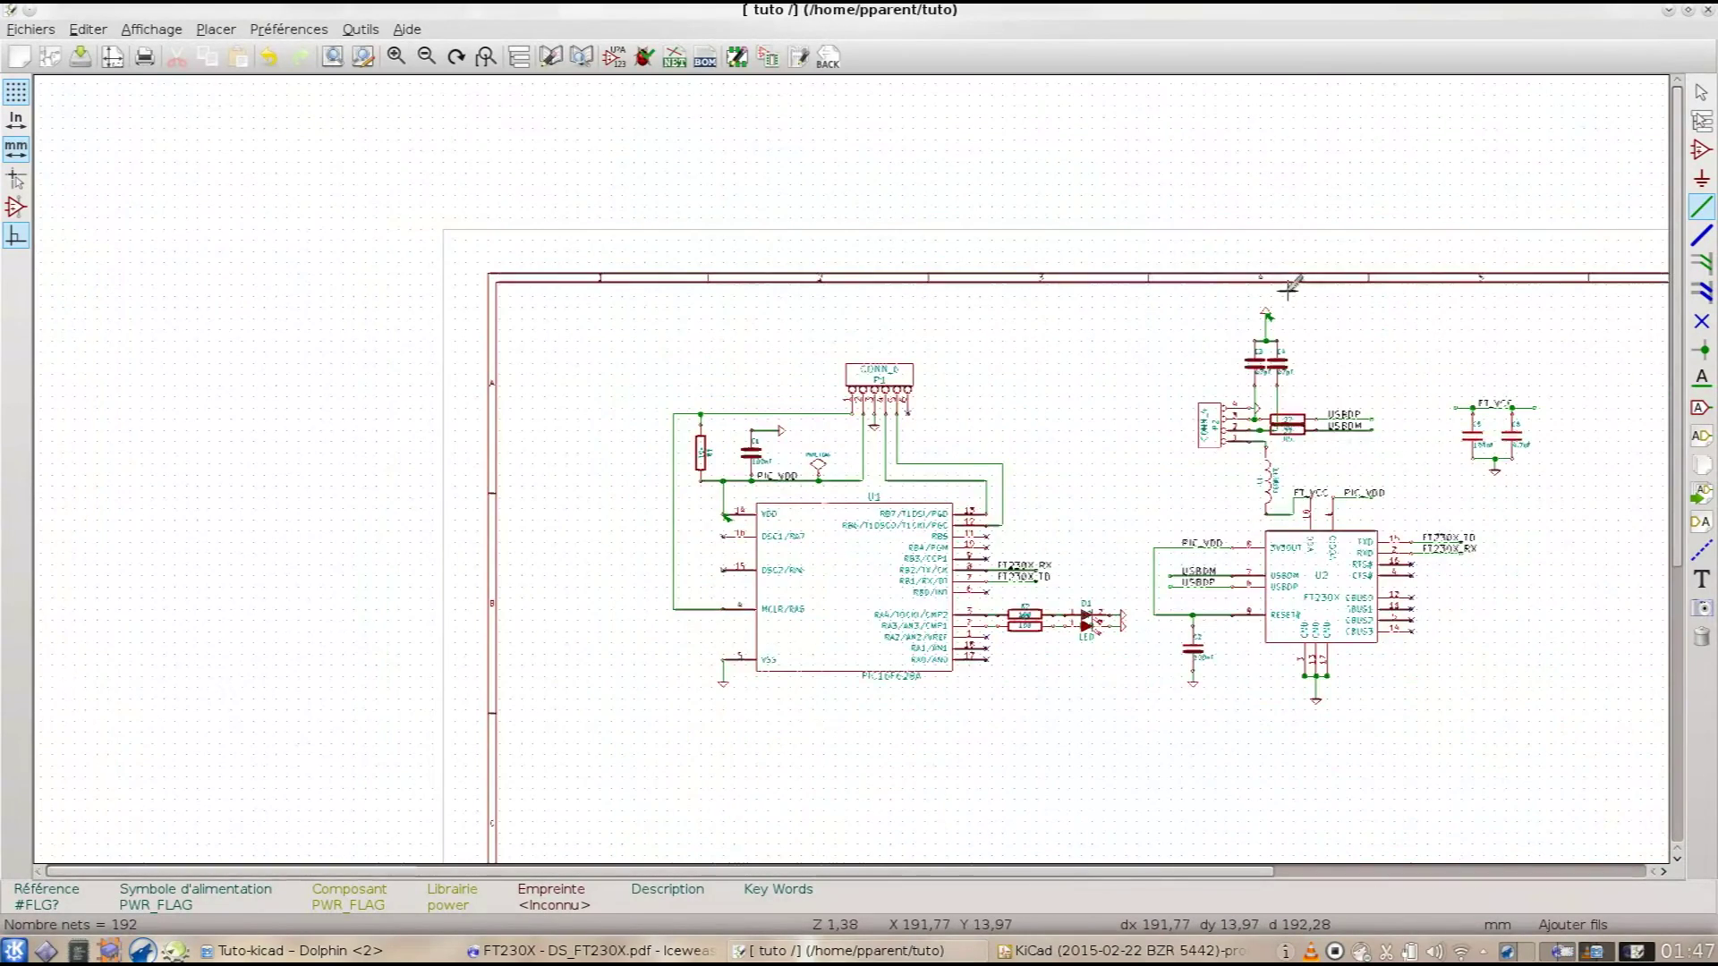
scroll(1281, 286, "up", 3)
scroll(859, 464, "down", 3)
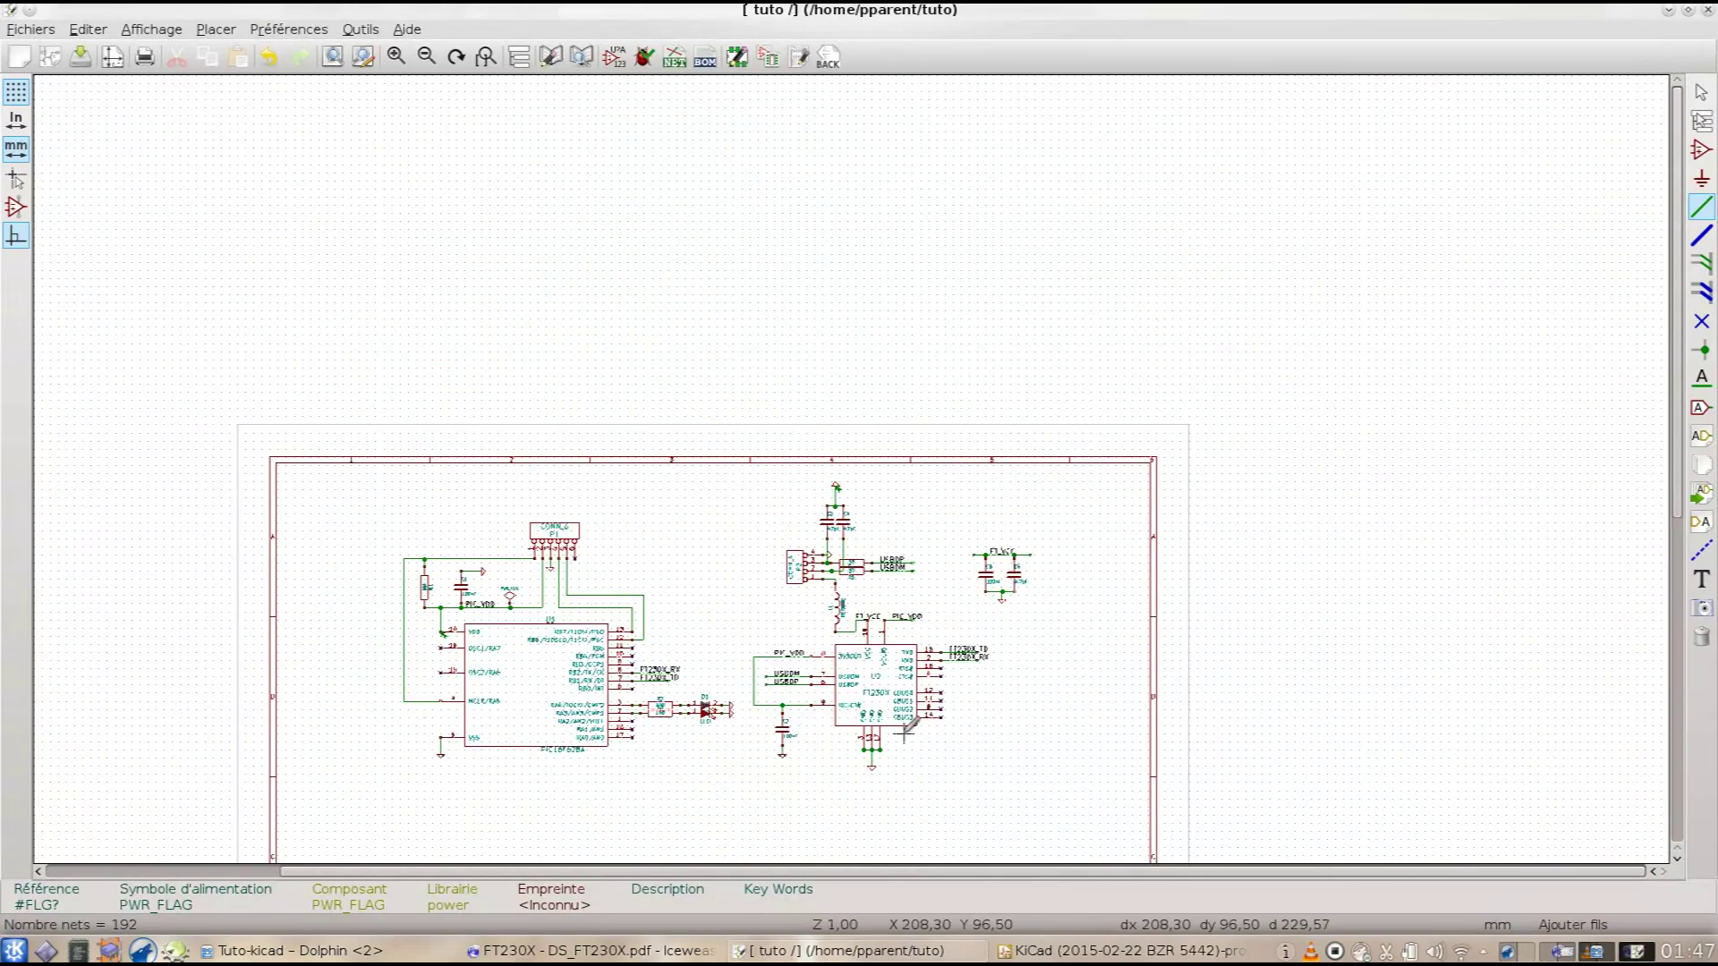
scroll(1007, 590, "up", 1)
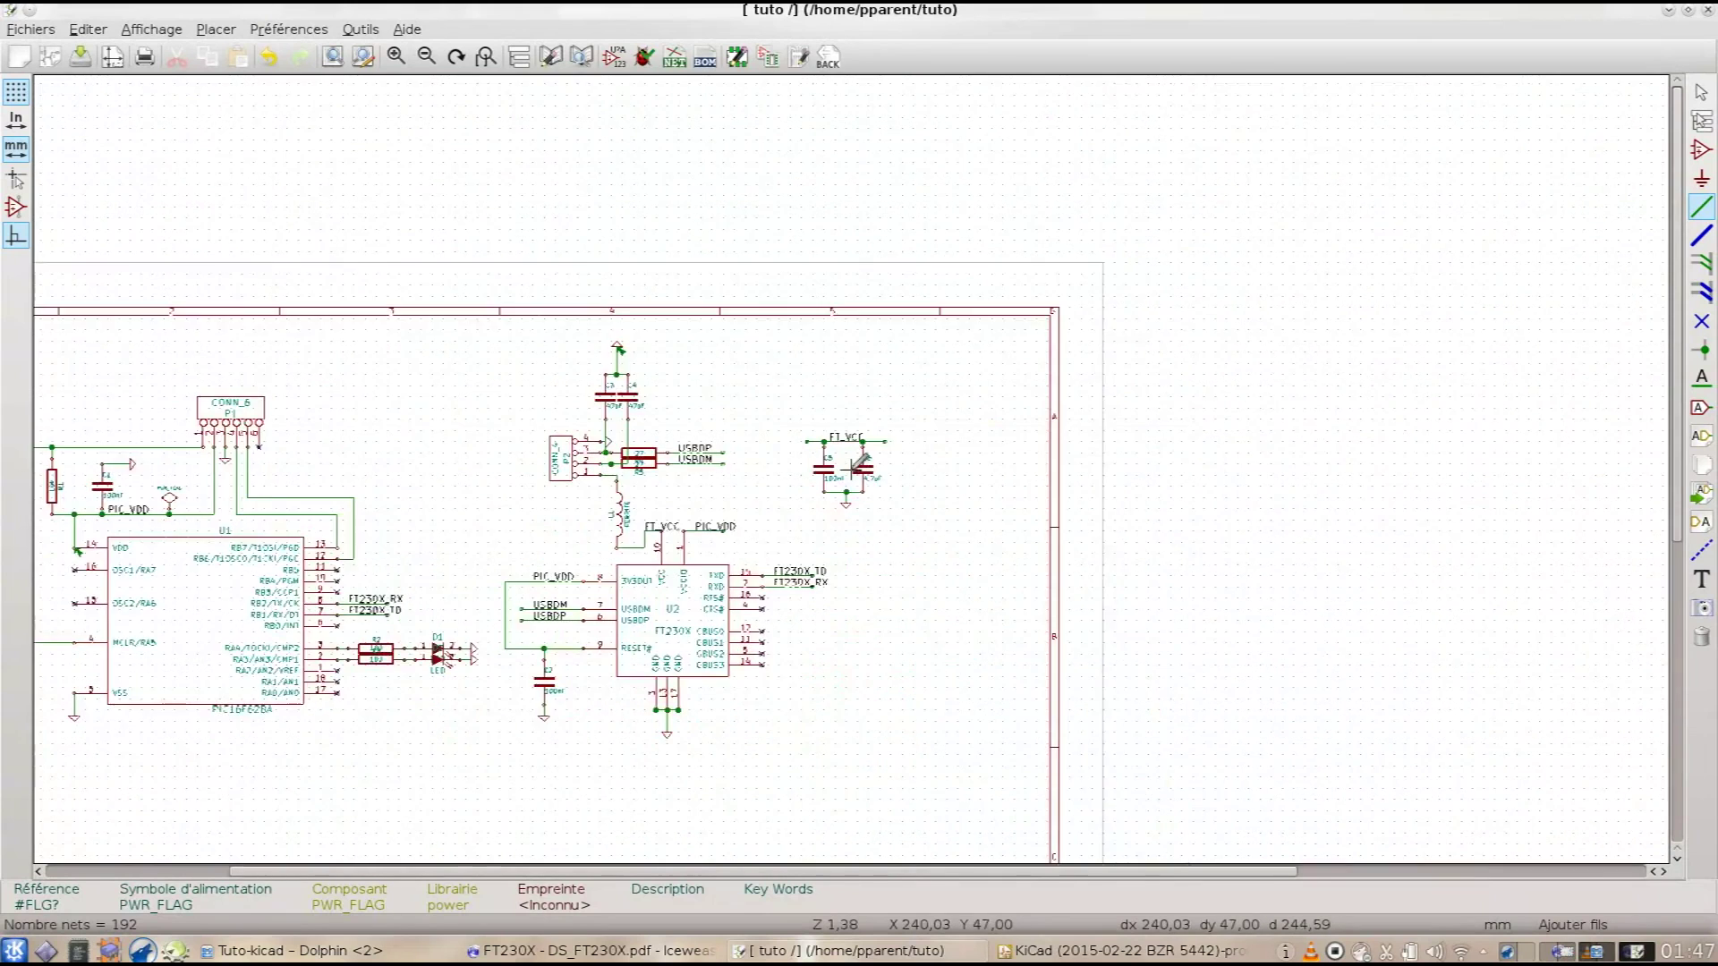
left_click(1702, 177)
left_click(843, 368)
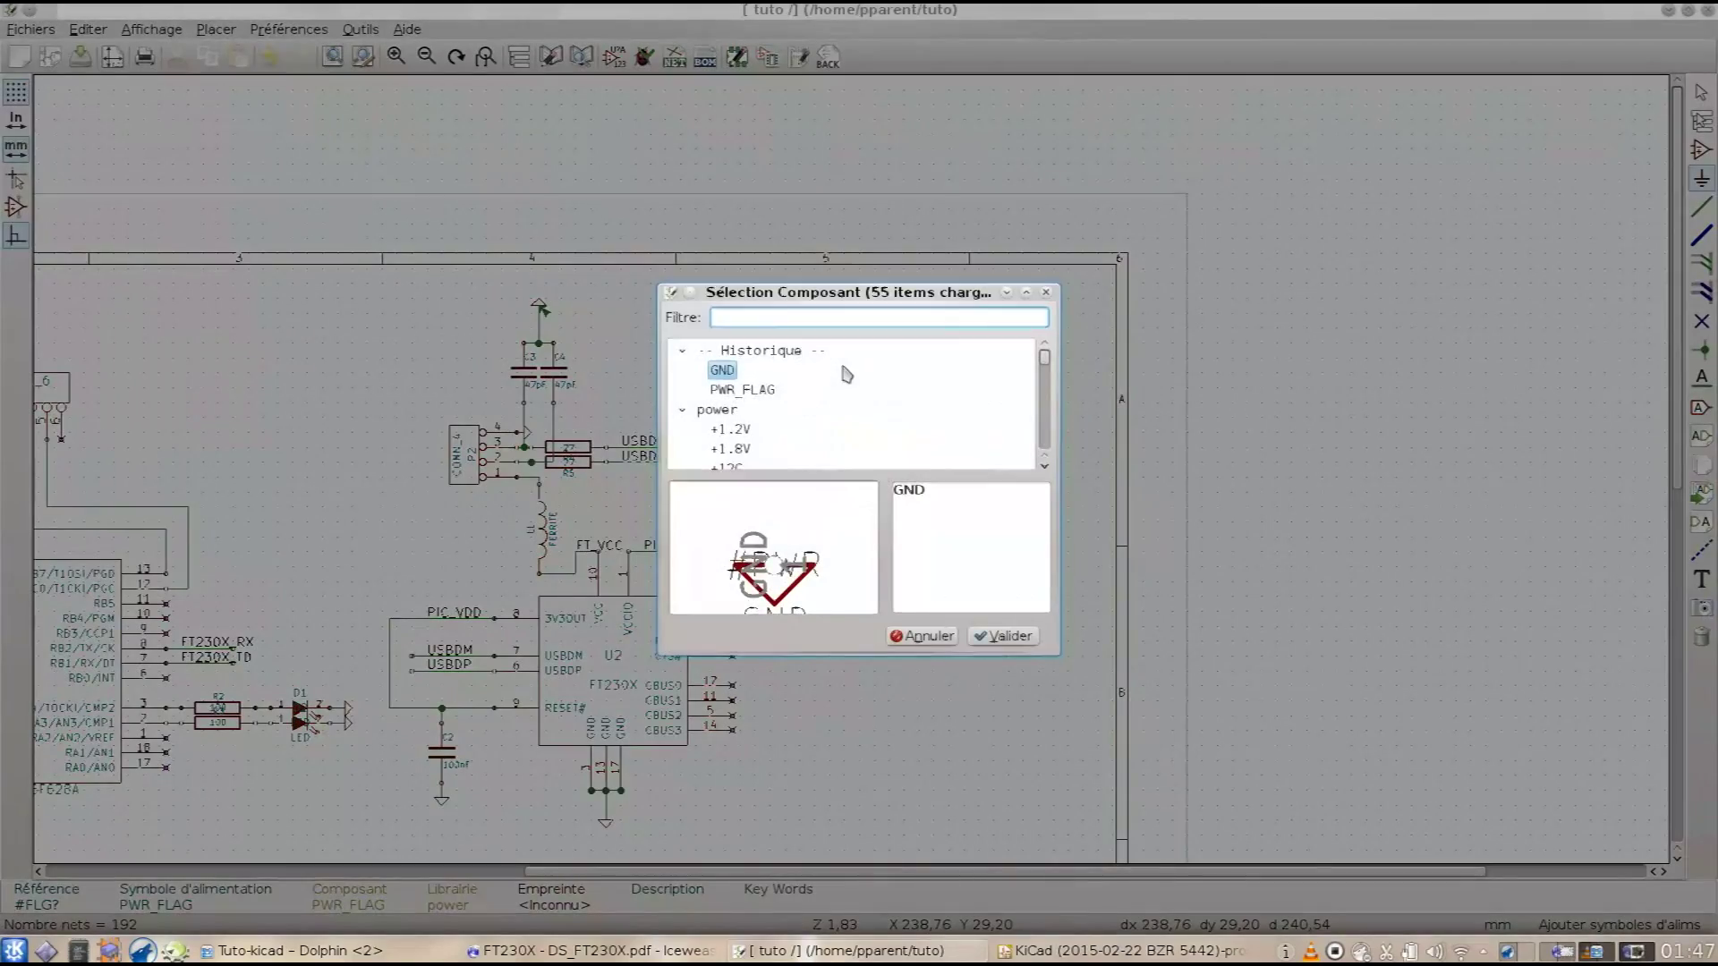
double_click(847, 372)
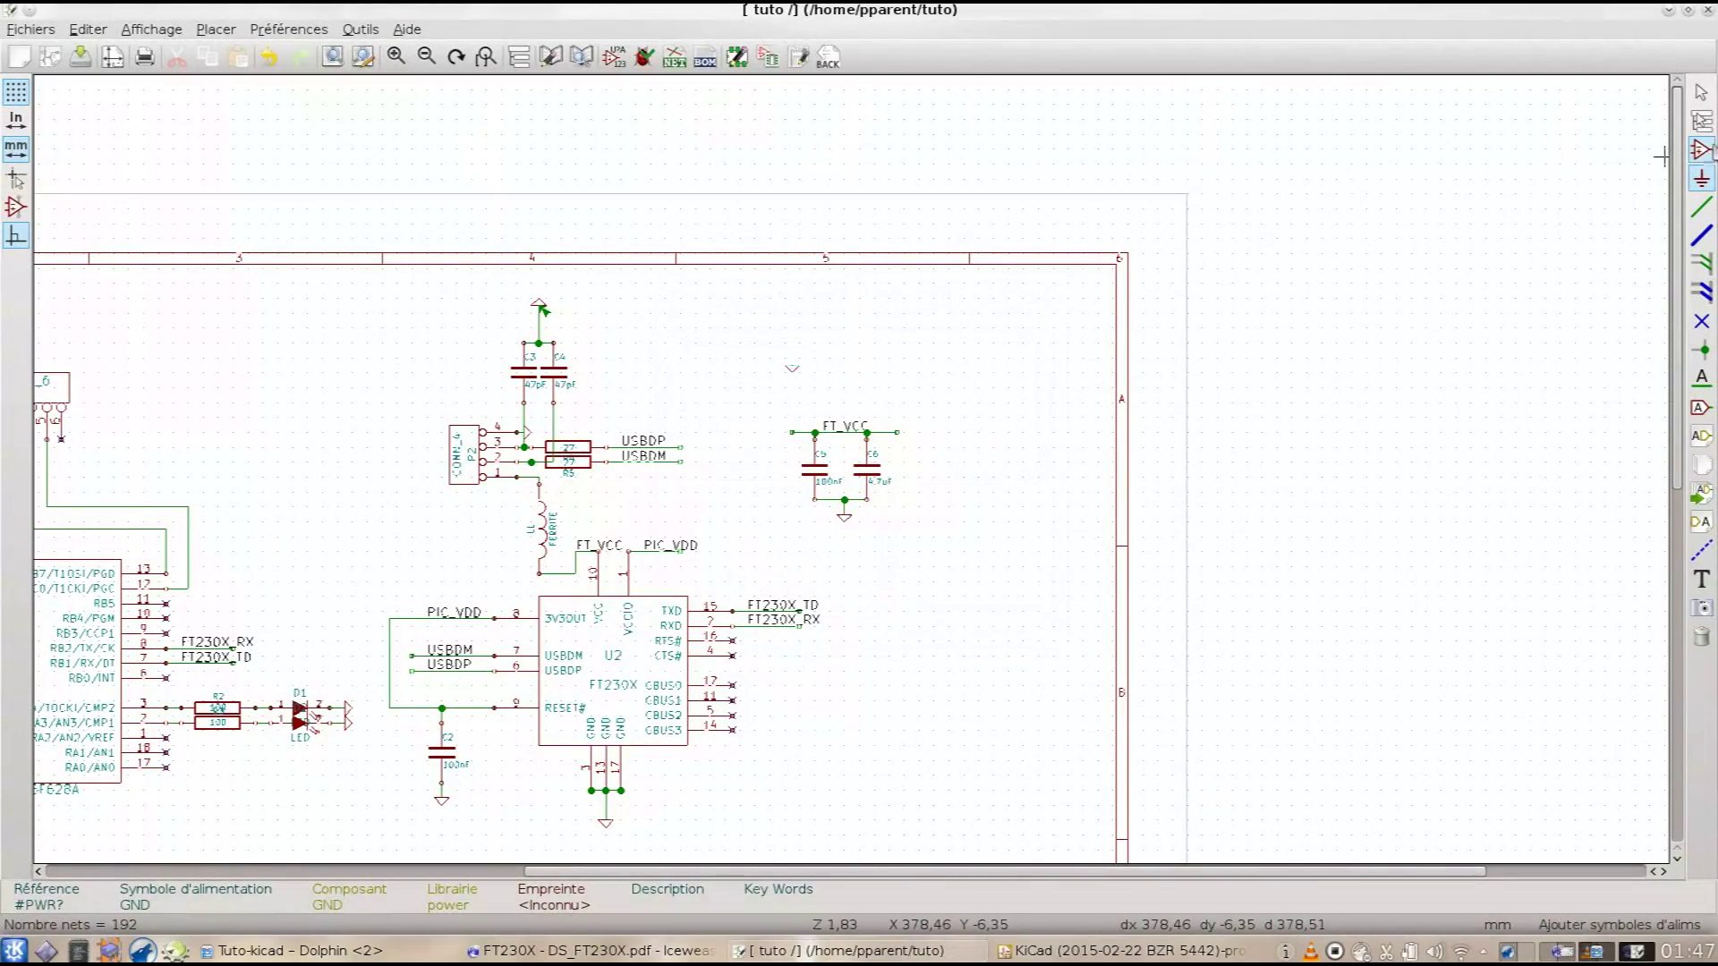
Step: Place a PWR_FLAG symbol directly above the separate GND symbol over C5 and C6, and wire the two together
left_click(859, 320)
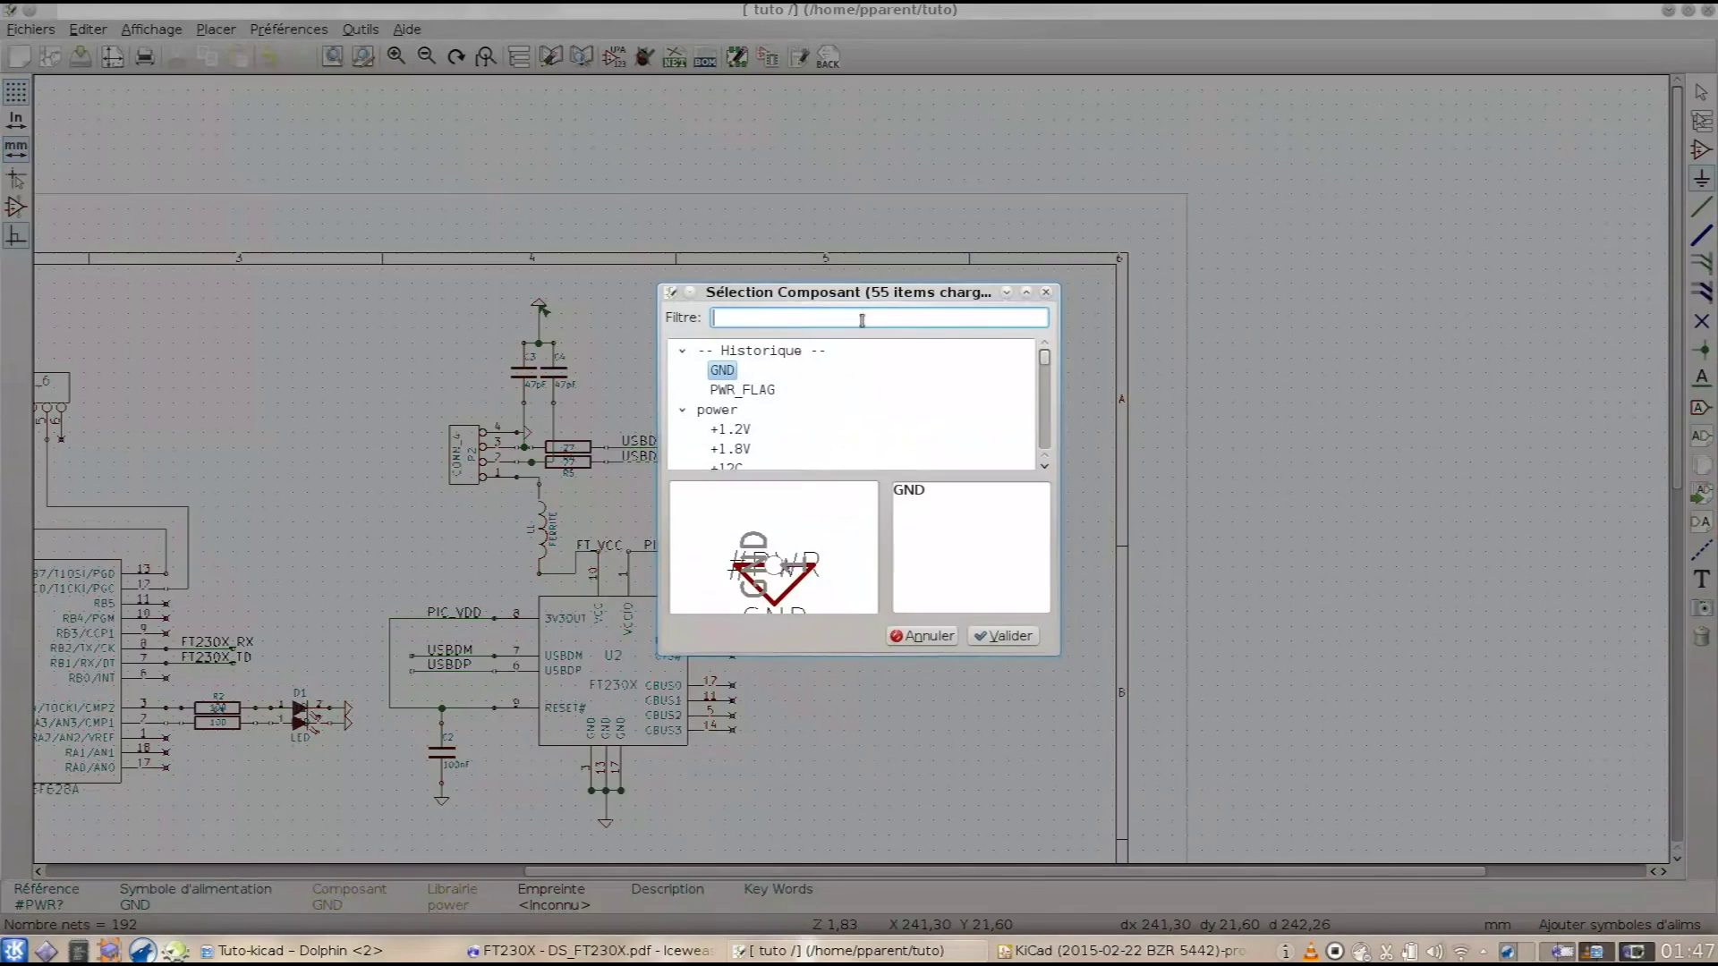
left_click(756, 390)
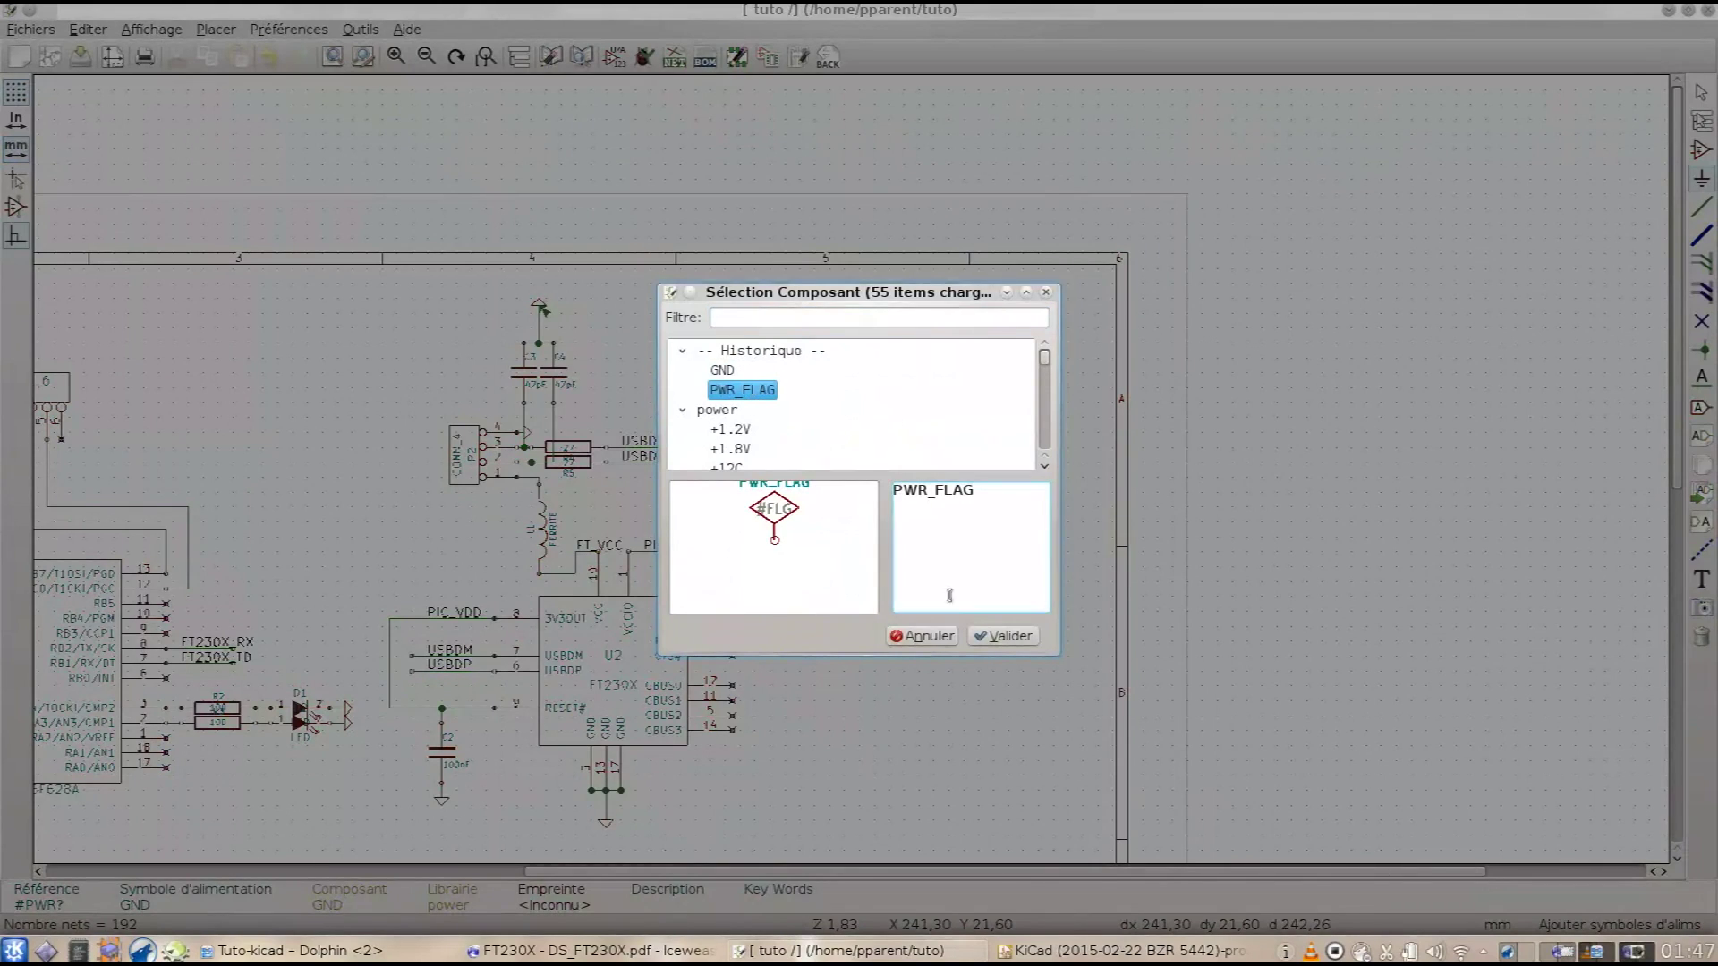
left_click(1002, 636)
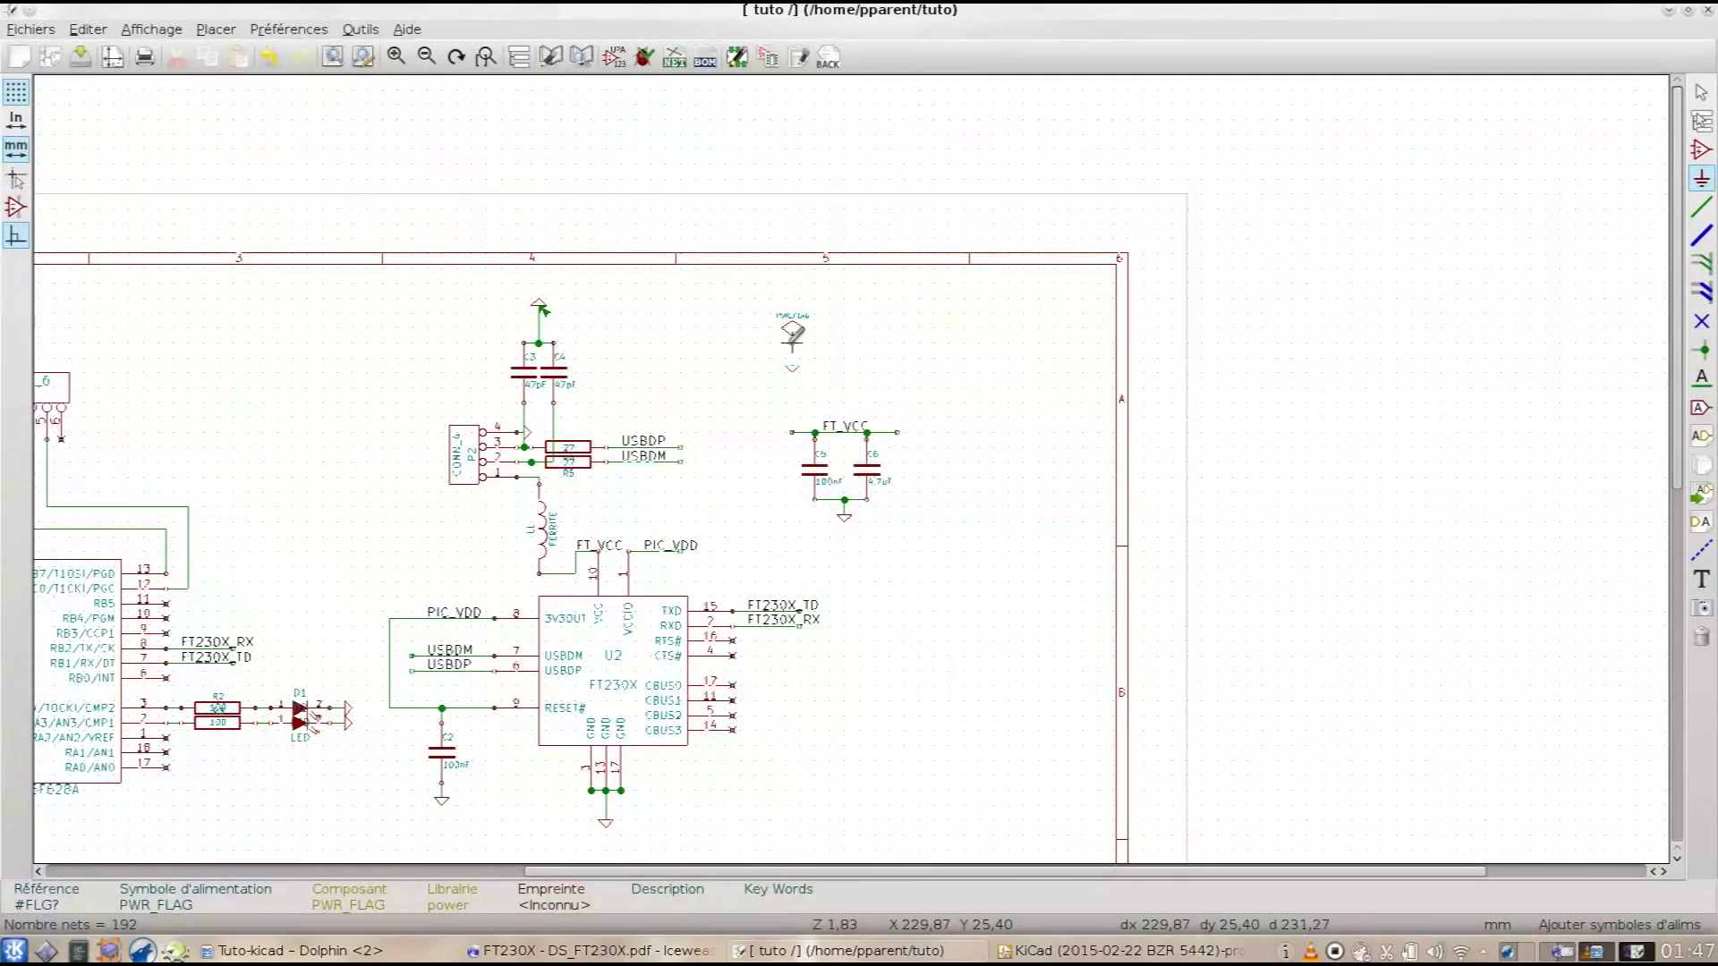
scroll(792, 340, "up", 5)
left_click(941, 646)
left_click(1702, 207)
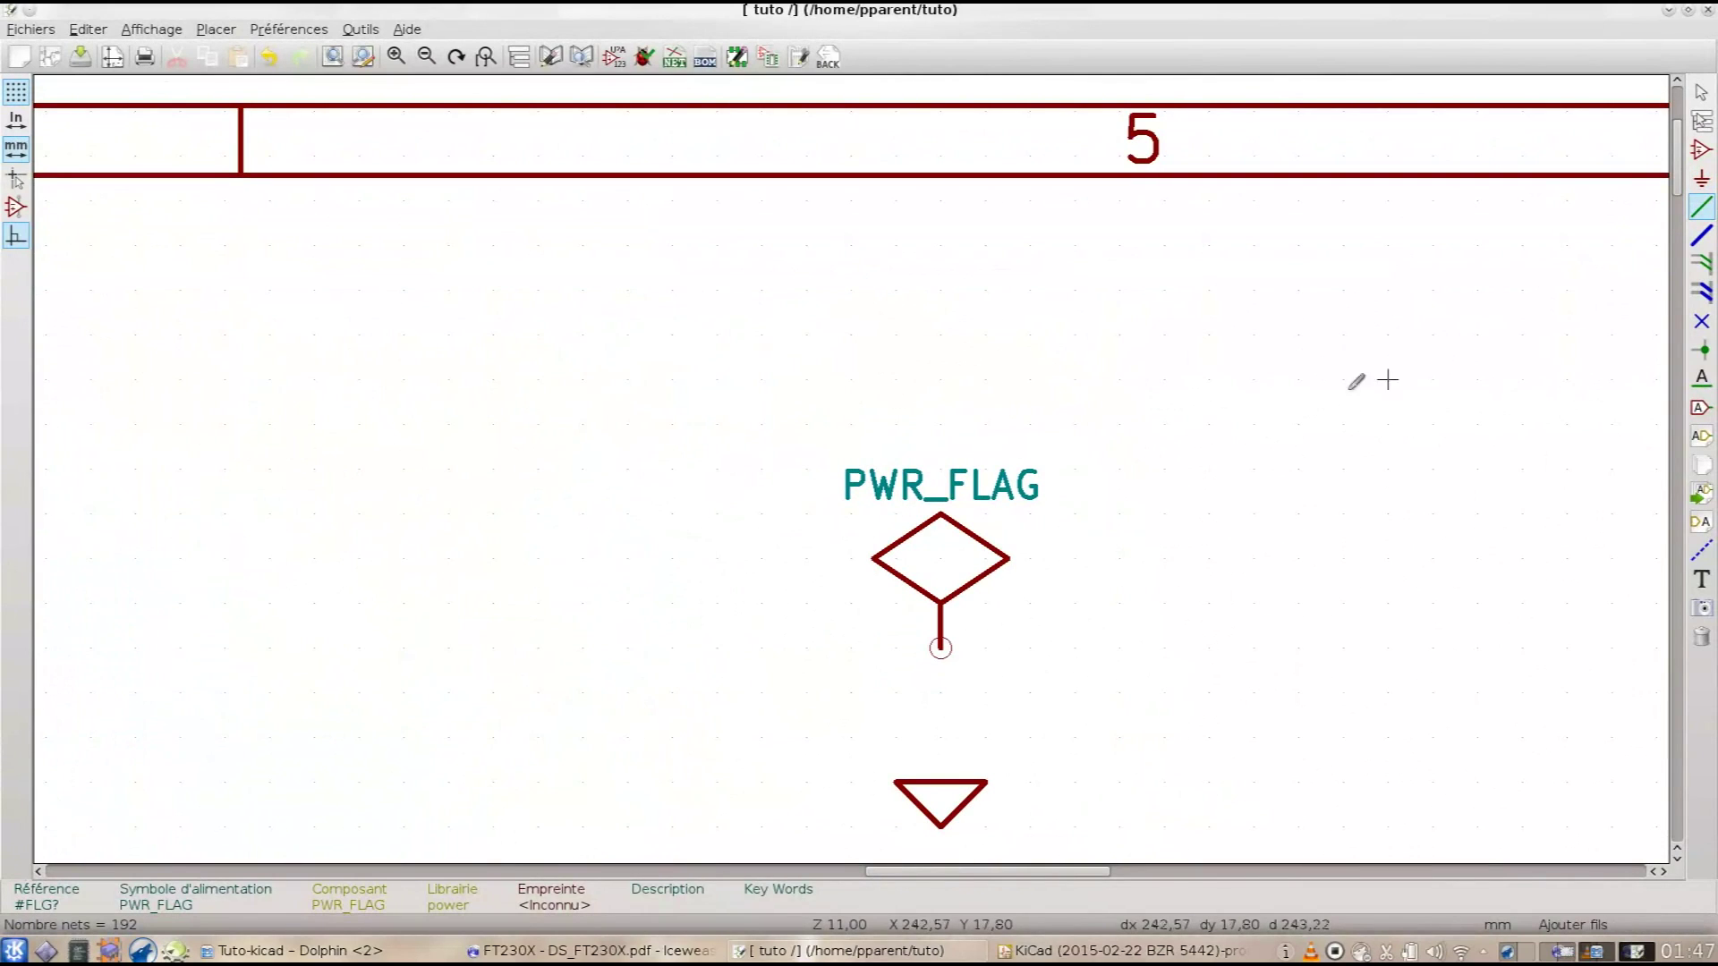
left_click(941, 648)
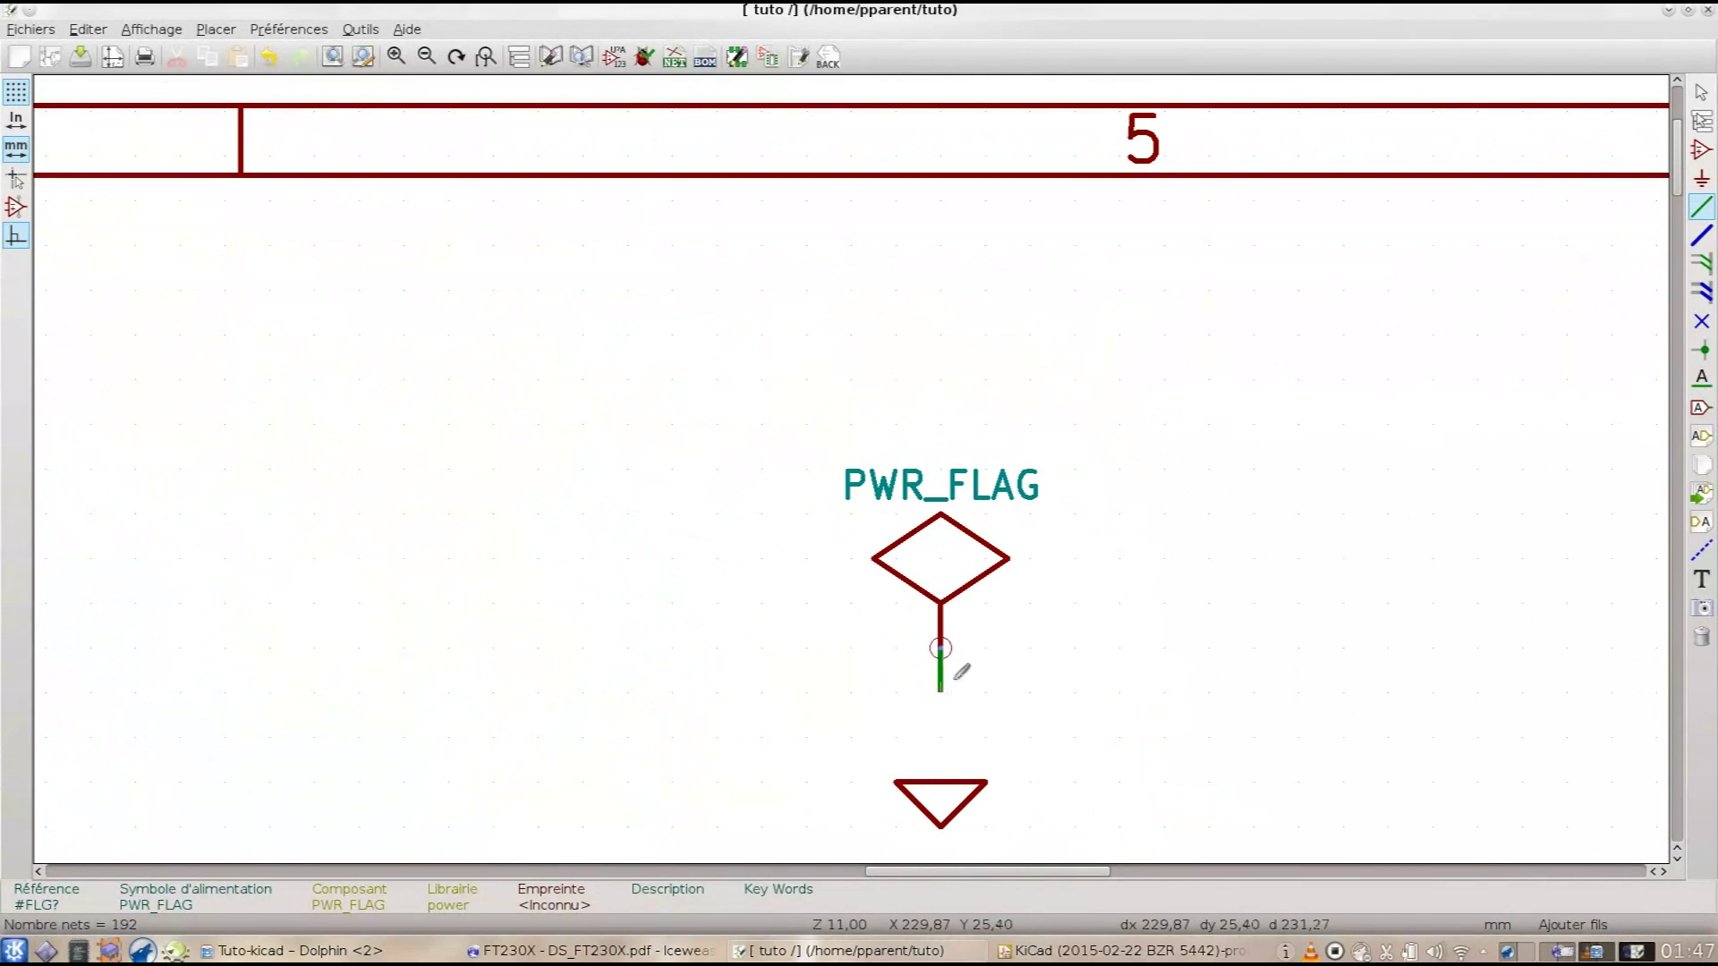
left_click(940, 777)
scroll(855, 711, "down", 5)
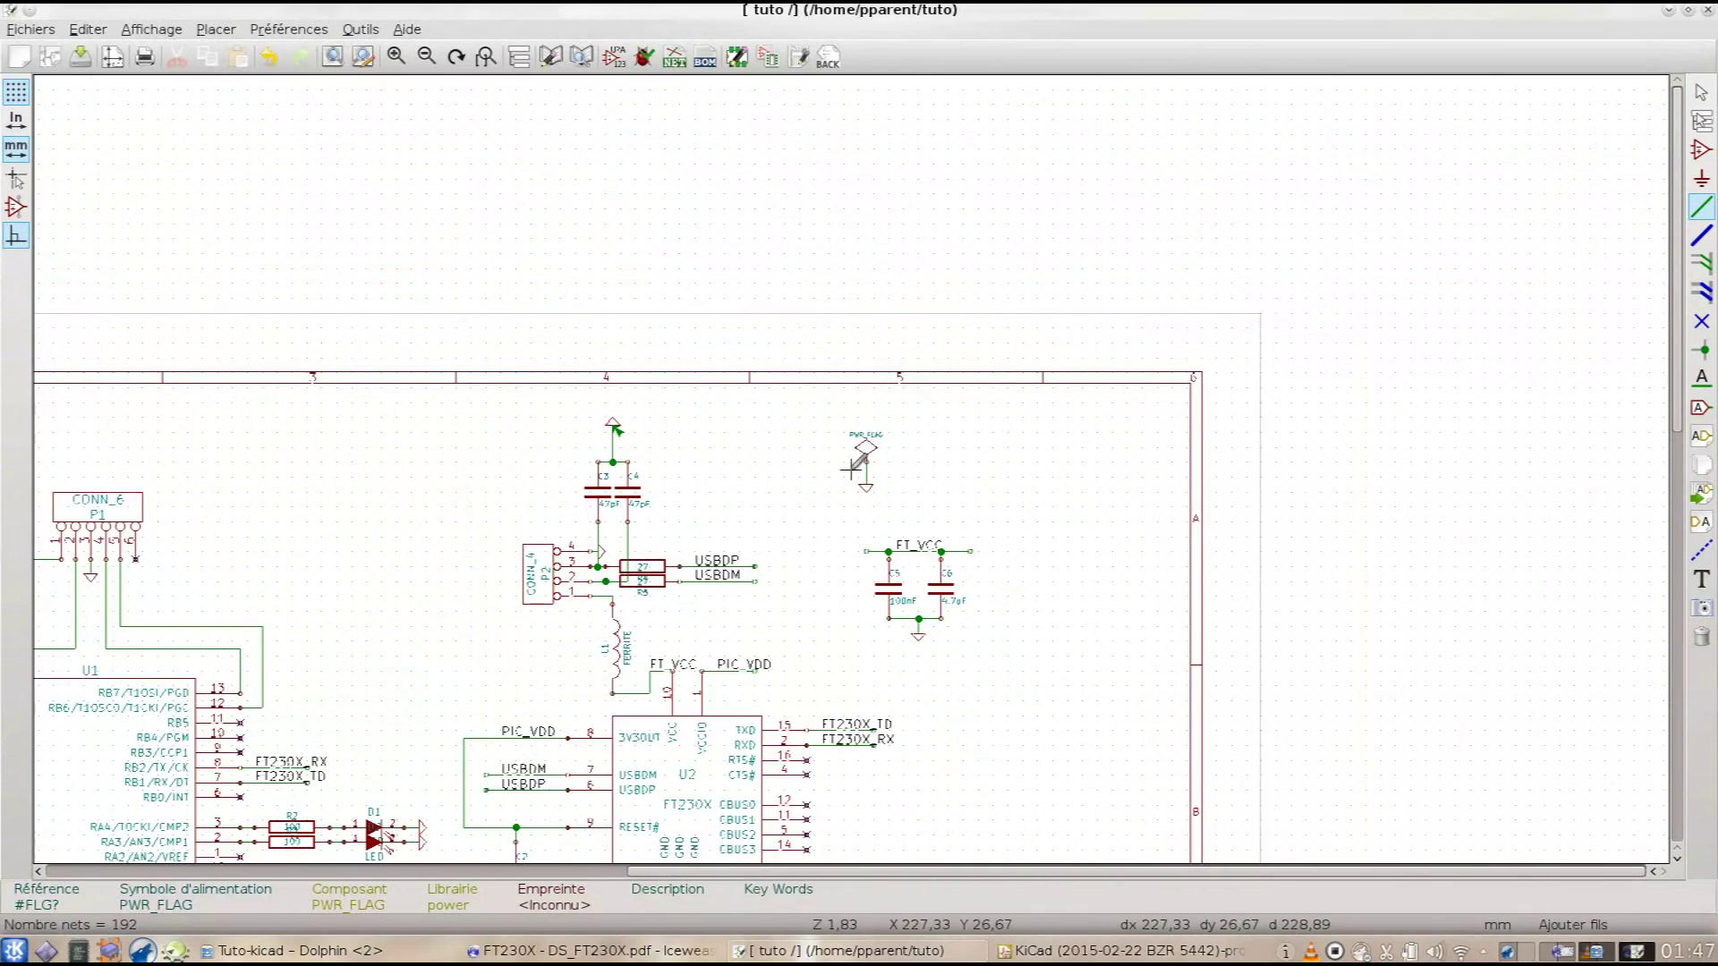
Step: Save the schematic, rerun the electrical rules check, and close the checker
left_click(81, 57)
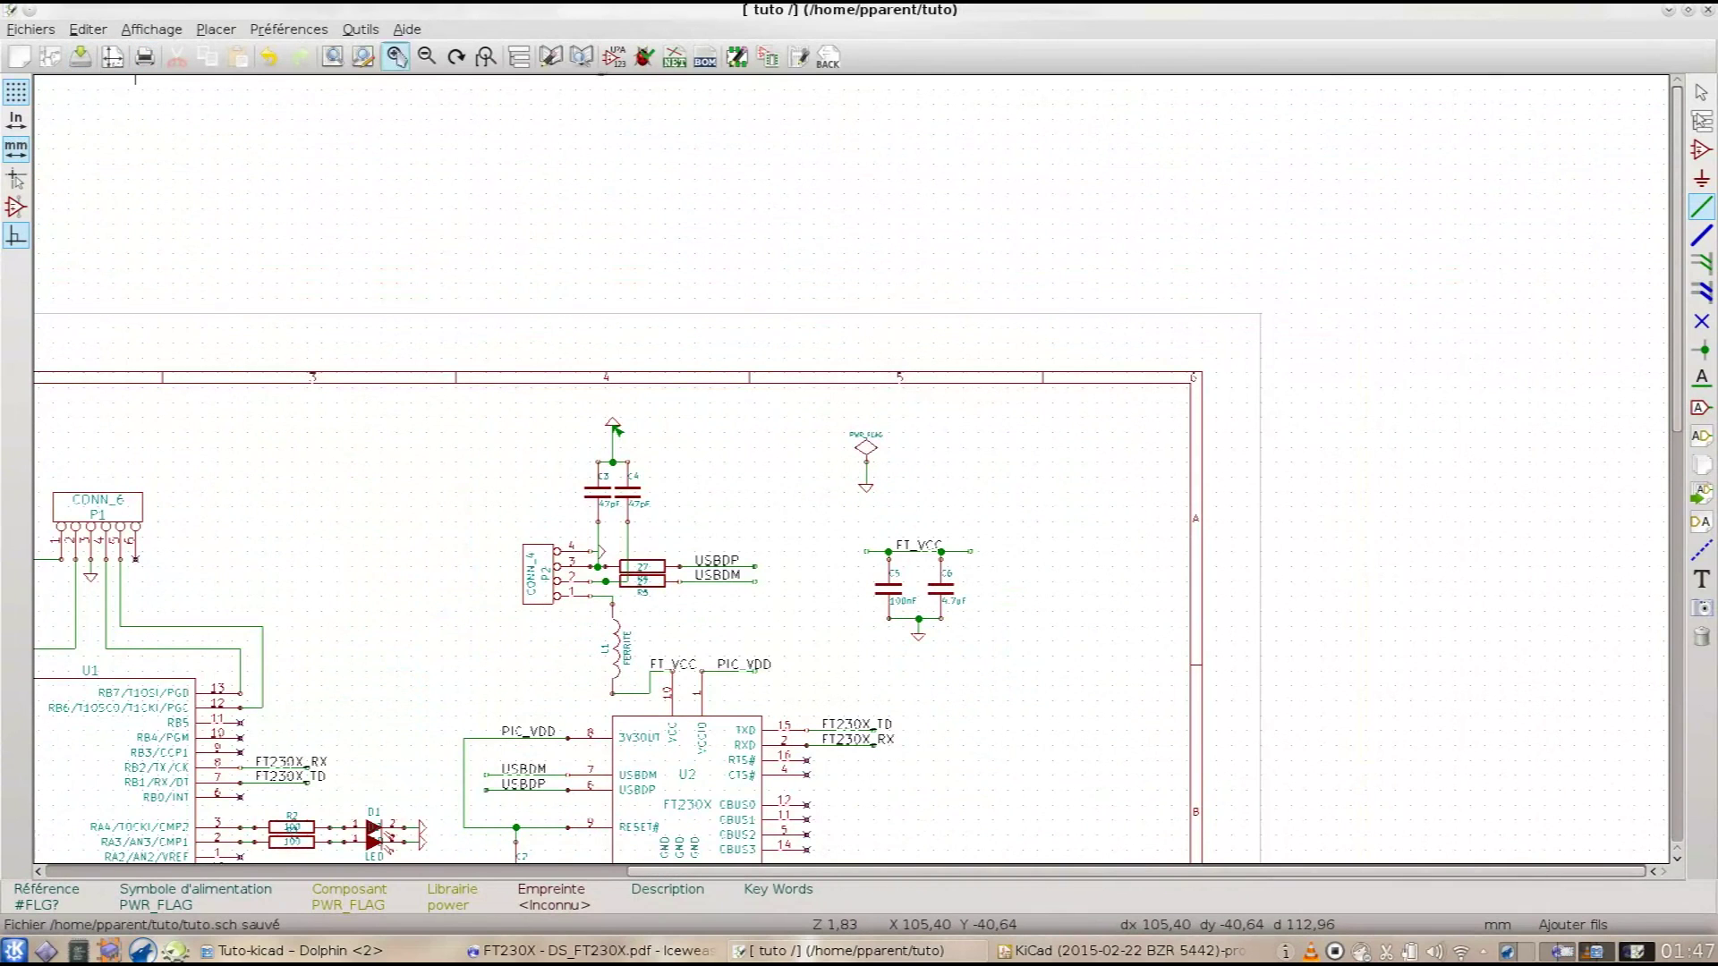
left_click(644, 57)
left_click(1496, 592)
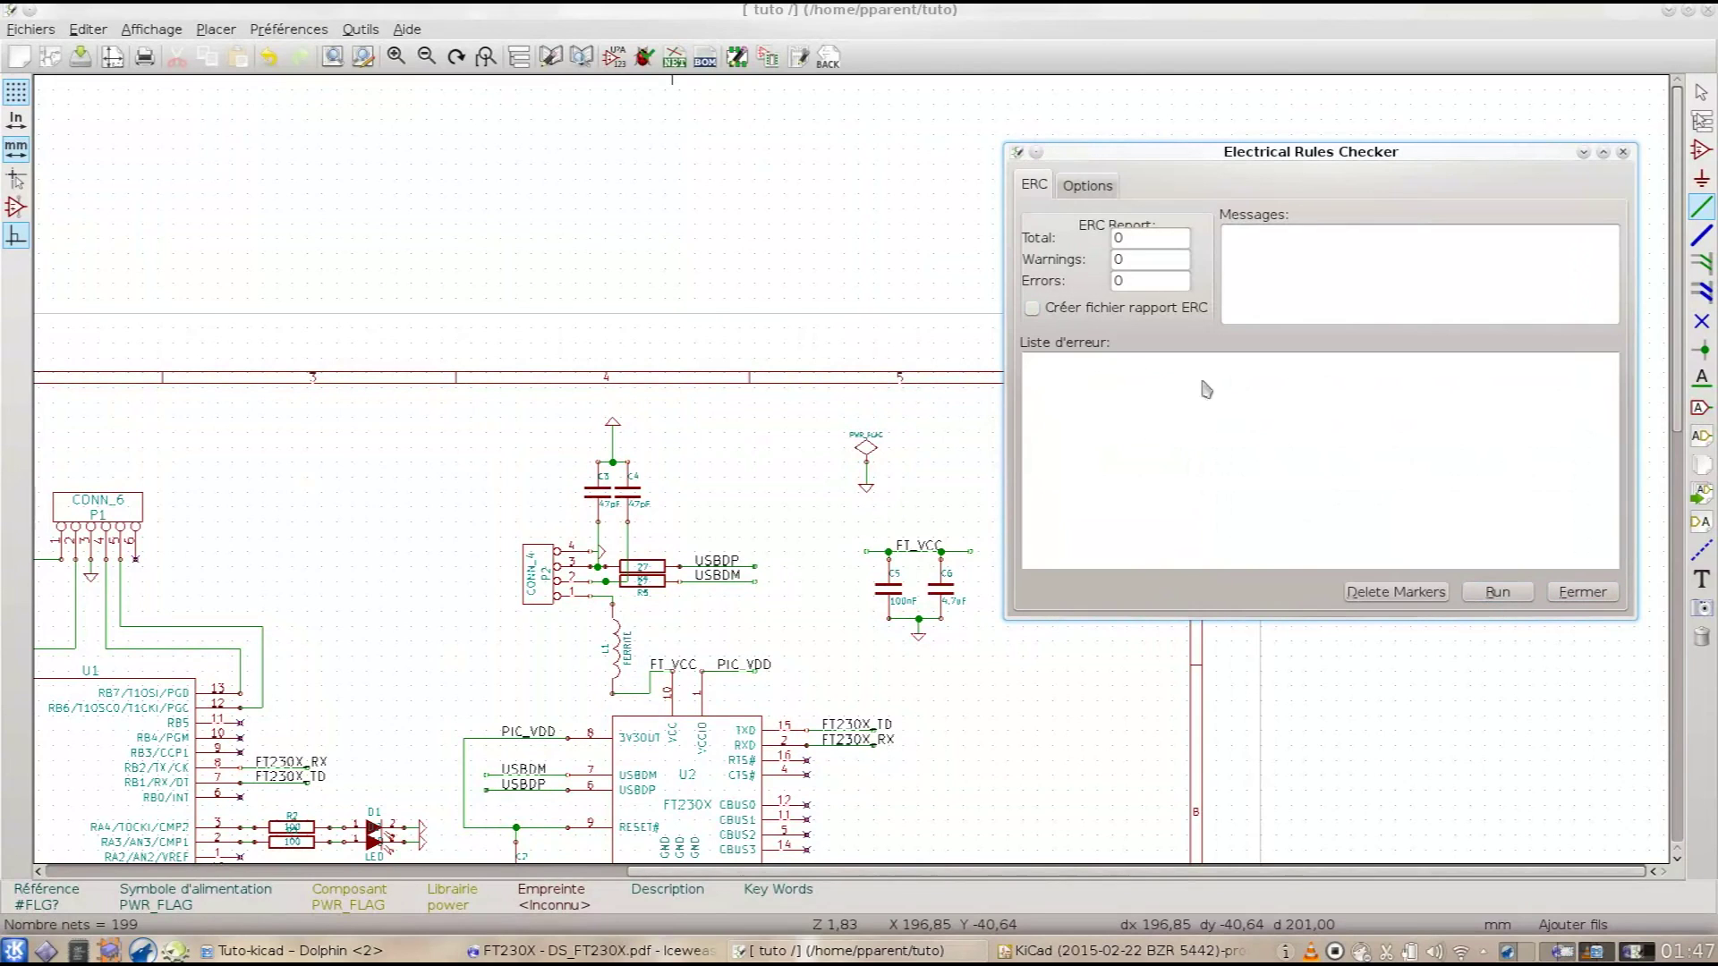
left_click(1595, 595)
Step: Save the schematic and generate its netlist in the default Pcbnew format as tuto.net in the tuto project folder
left_click(80, 57)
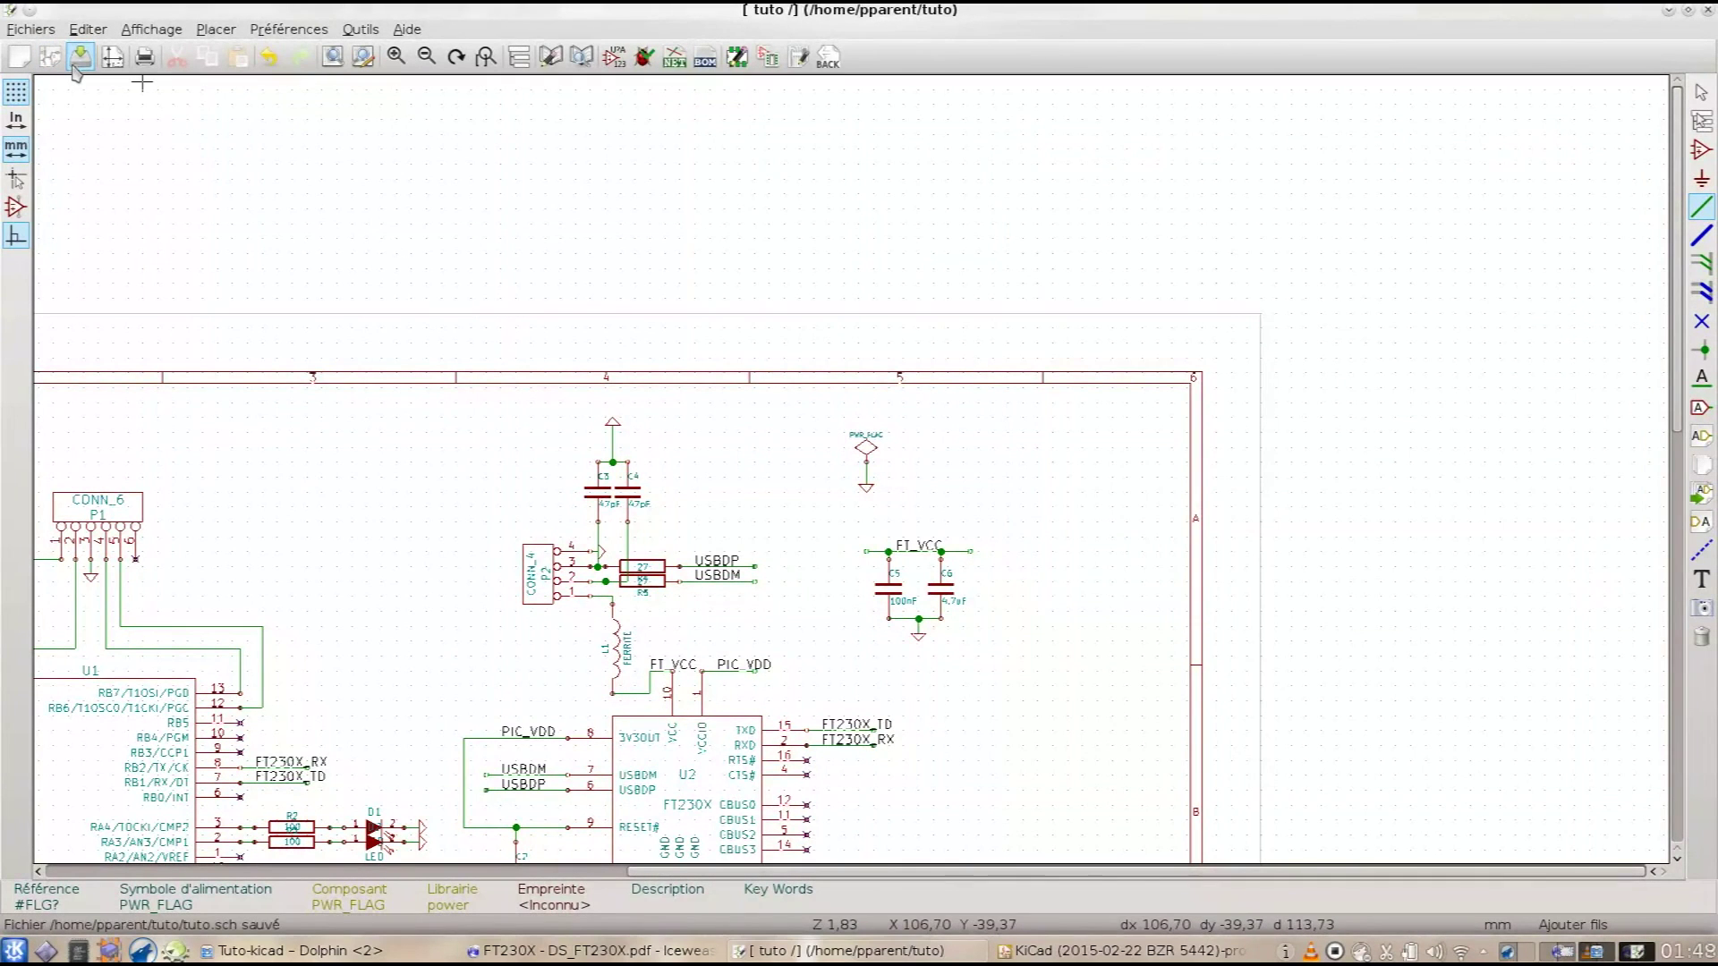
left_click(683, 66)
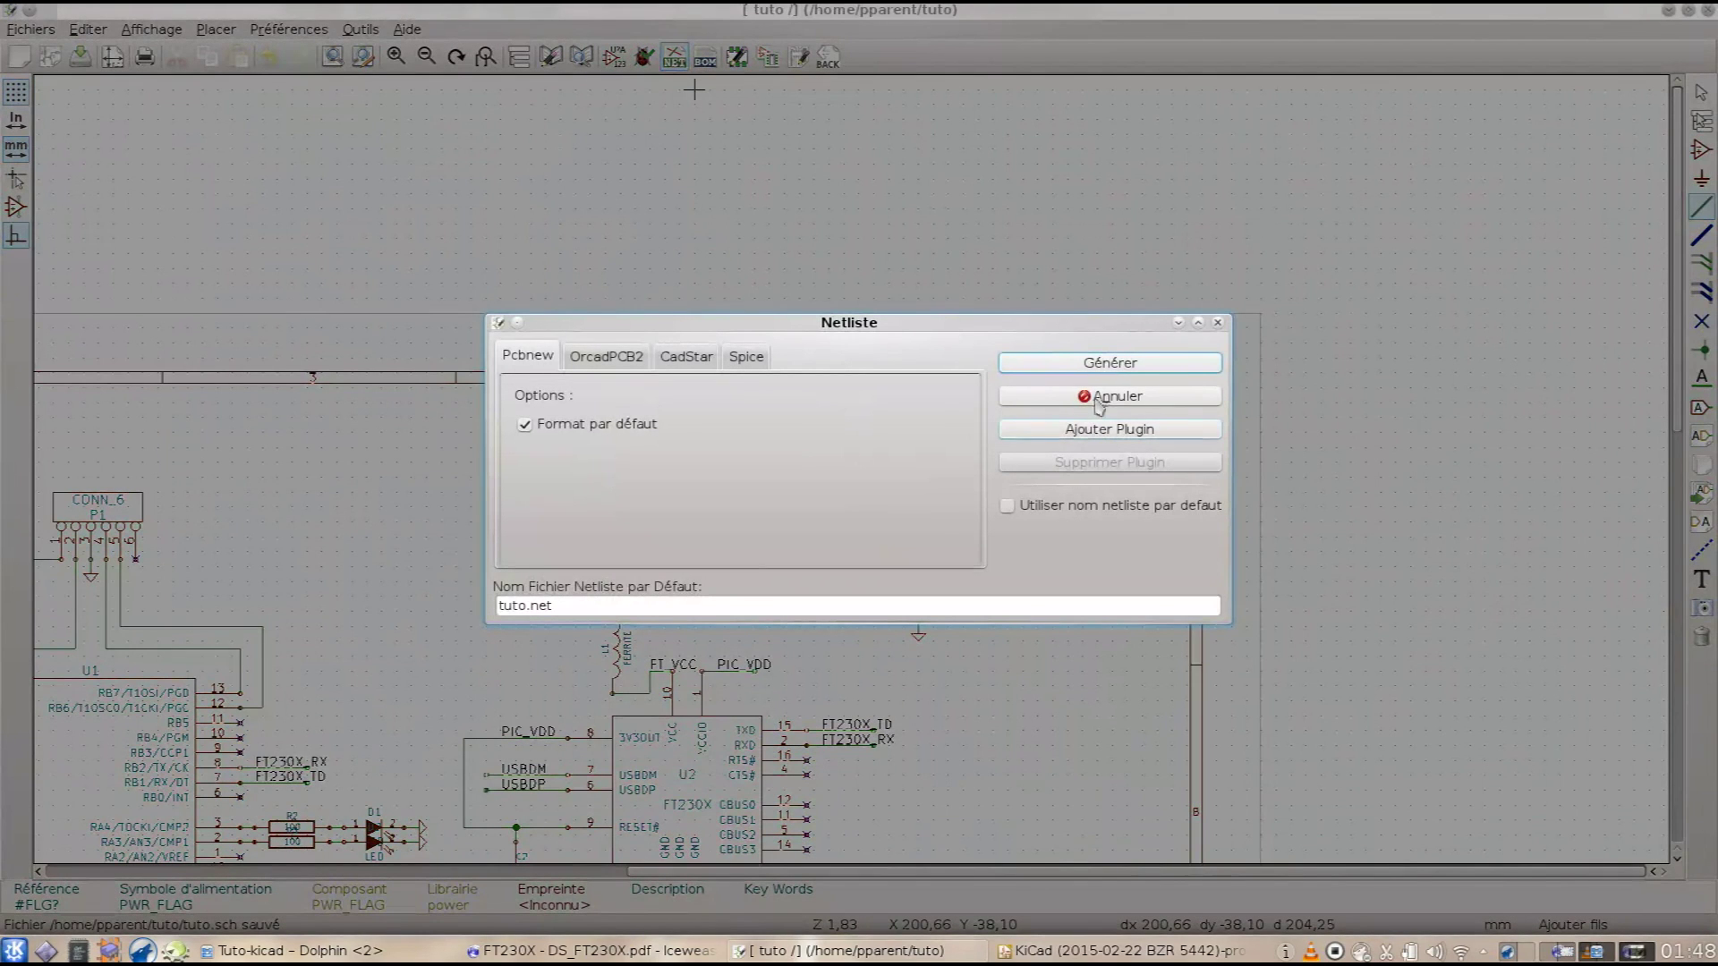
left_click(571, 607)
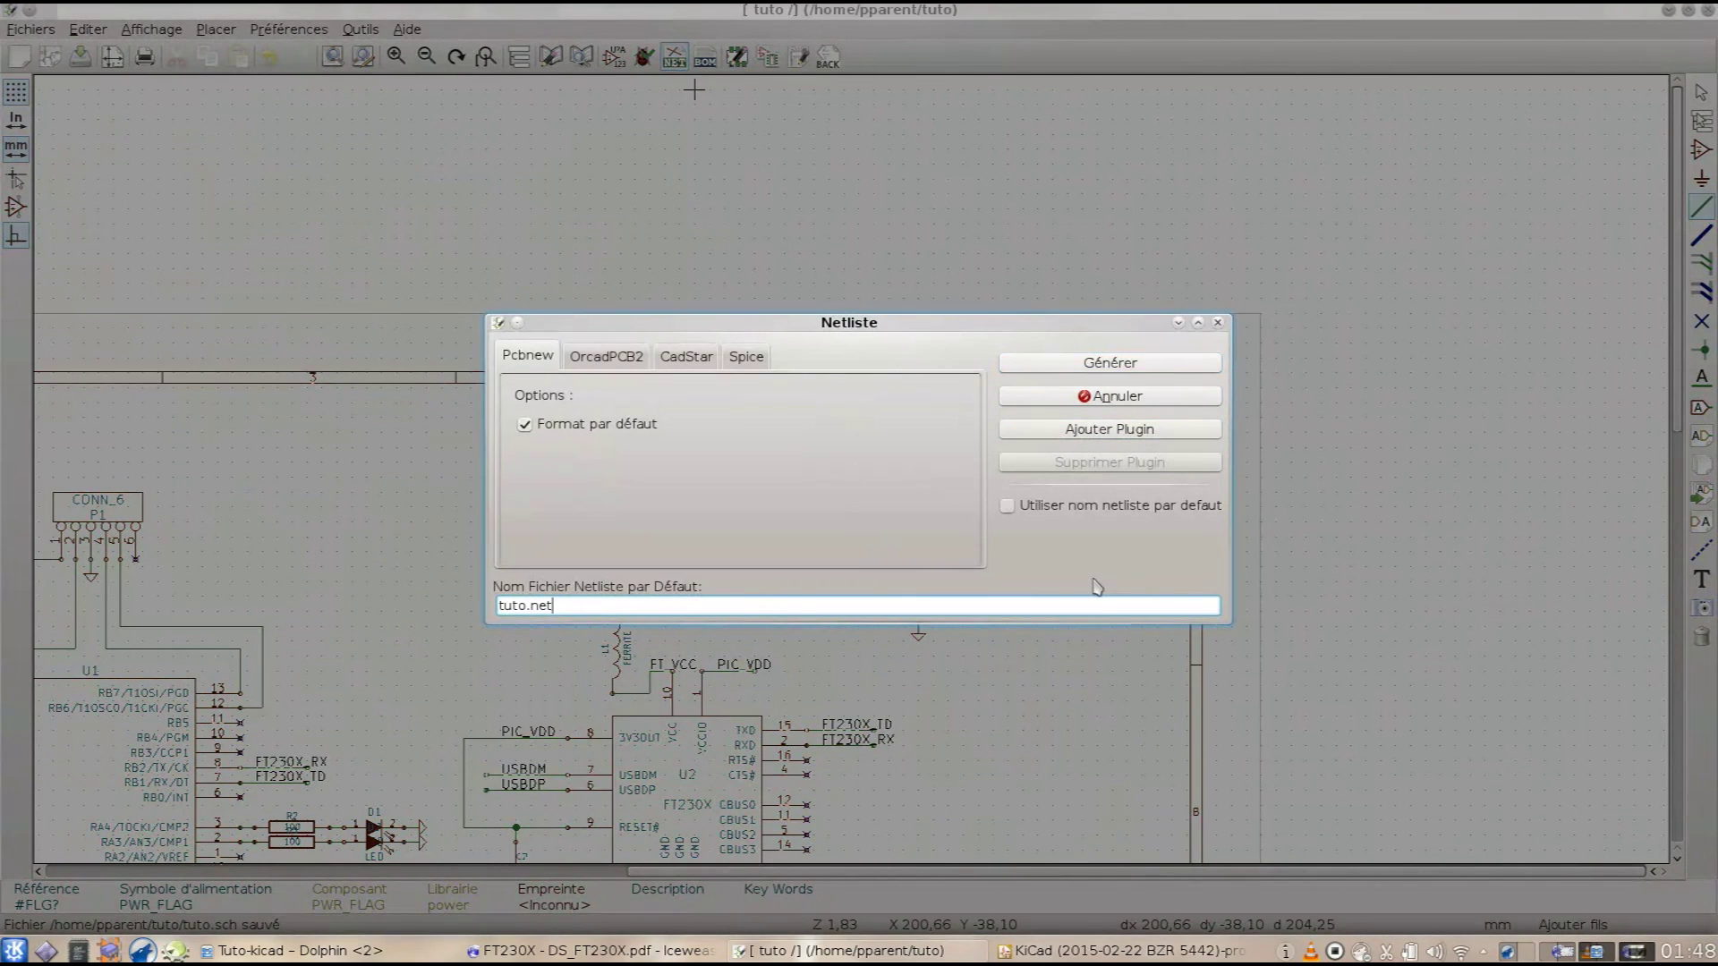
left_click(1101, 366)
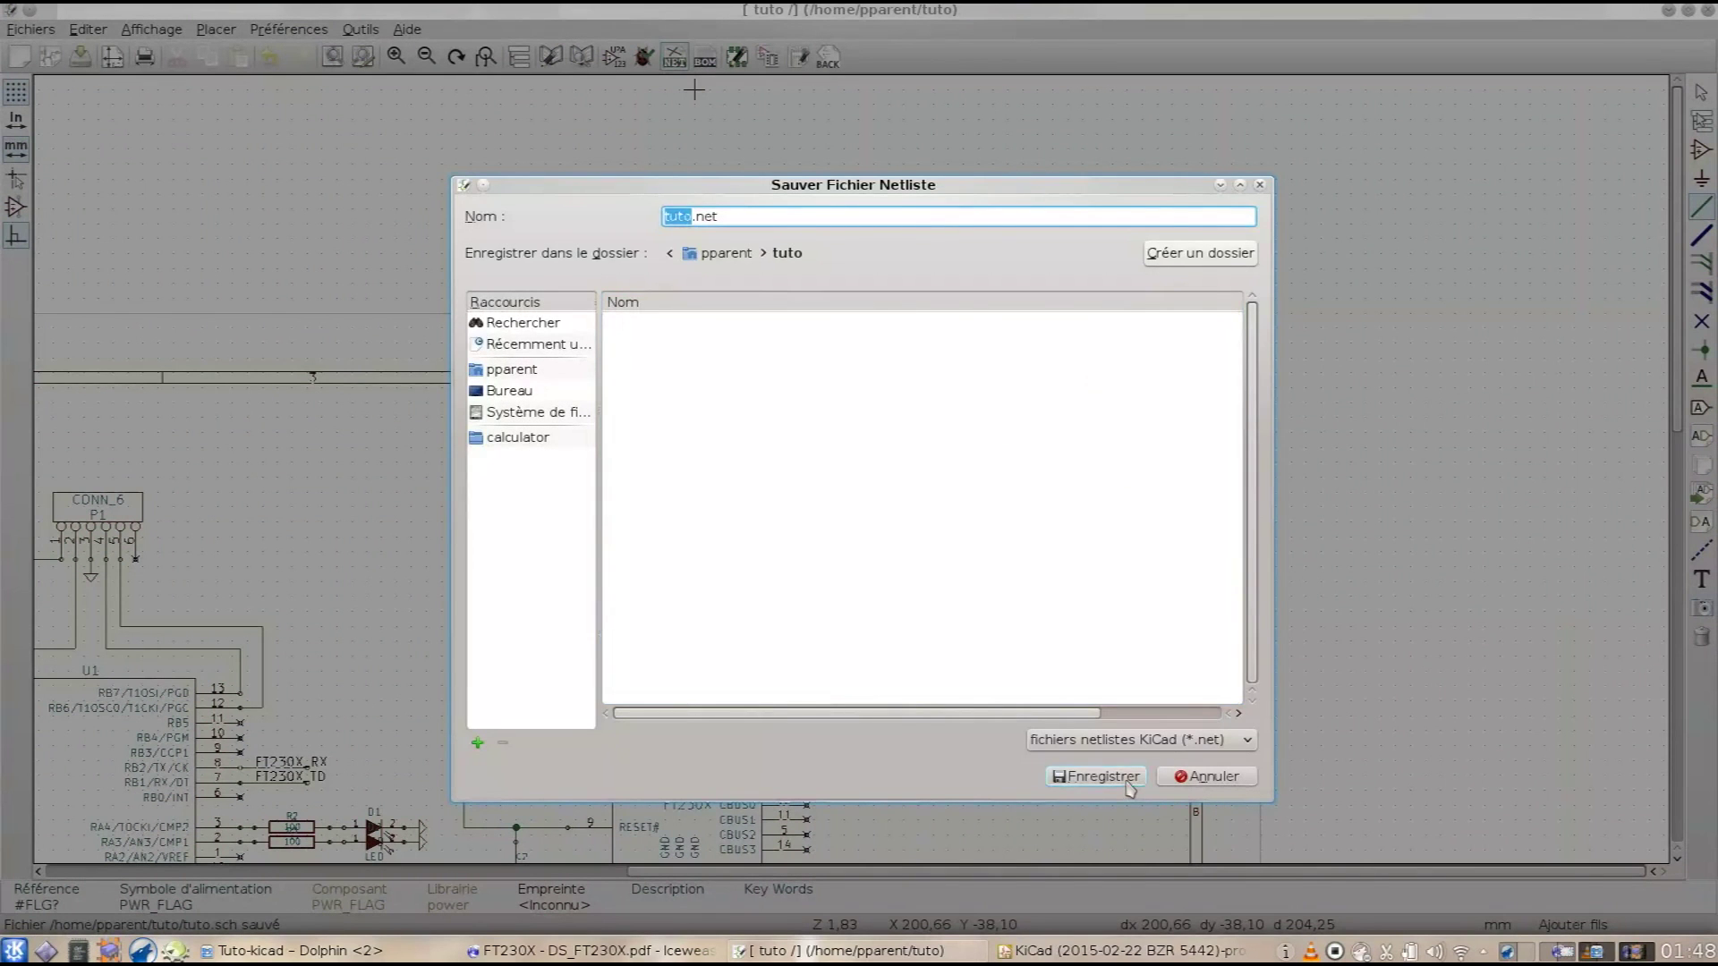
left_click(1133, 775)
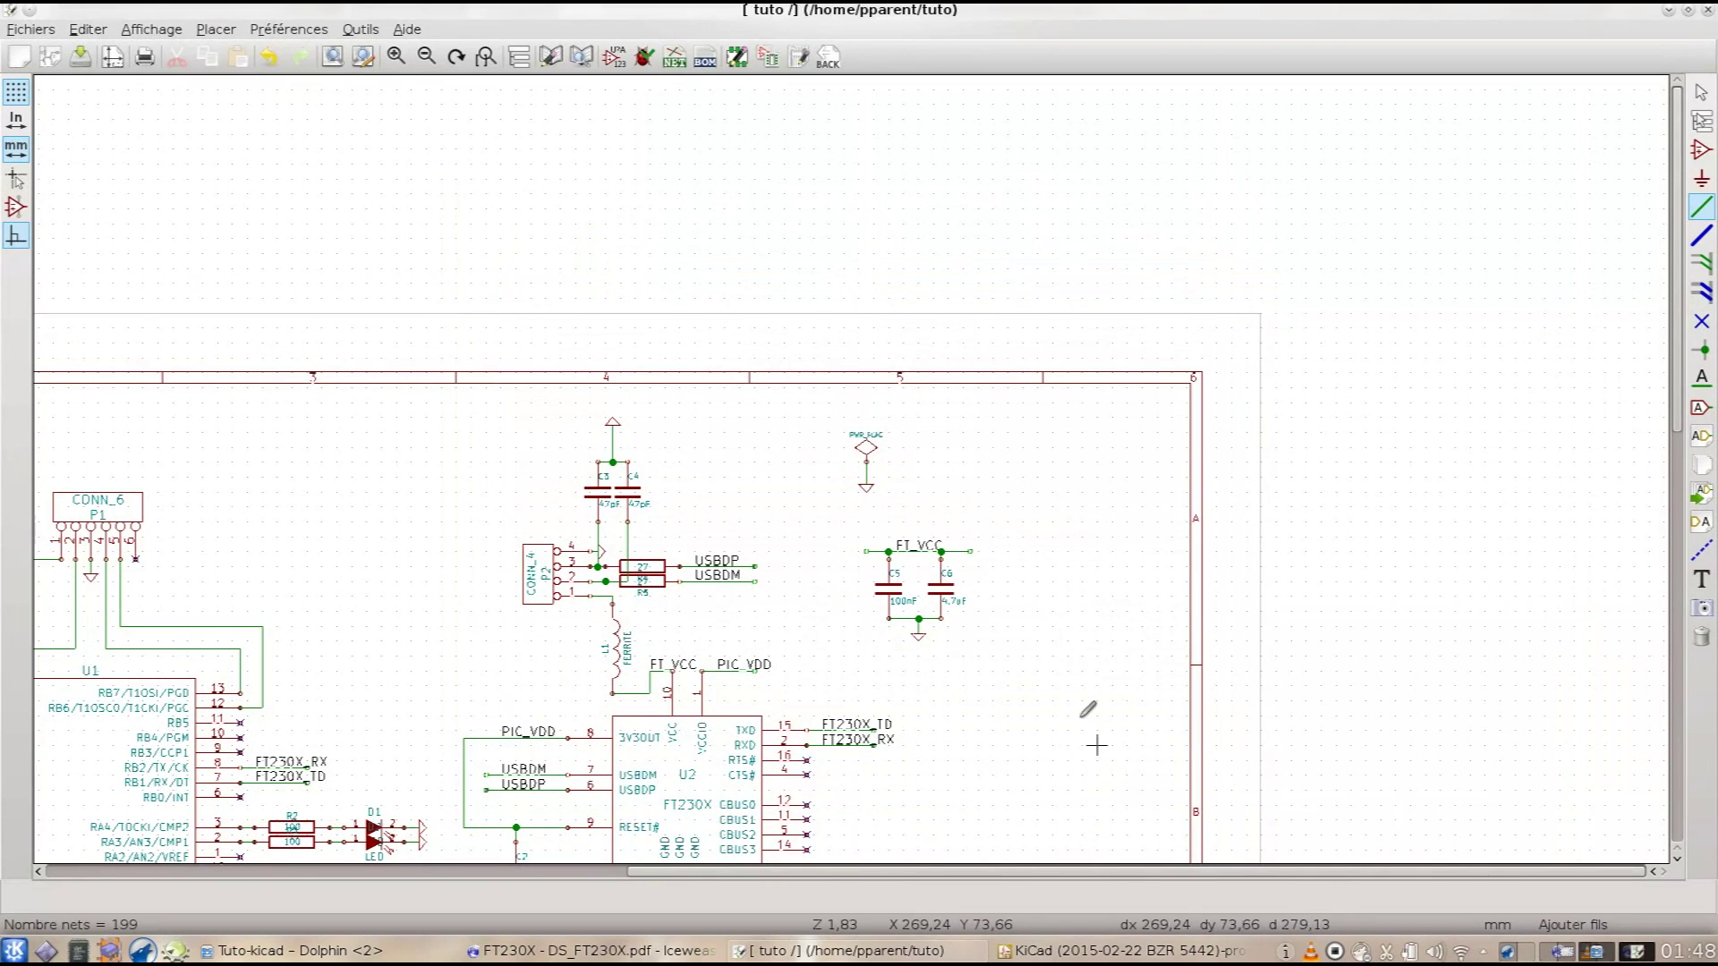
Step: Close the schematic editor and return to the KiCad project manager
scroll(851, 467, "down", 2)
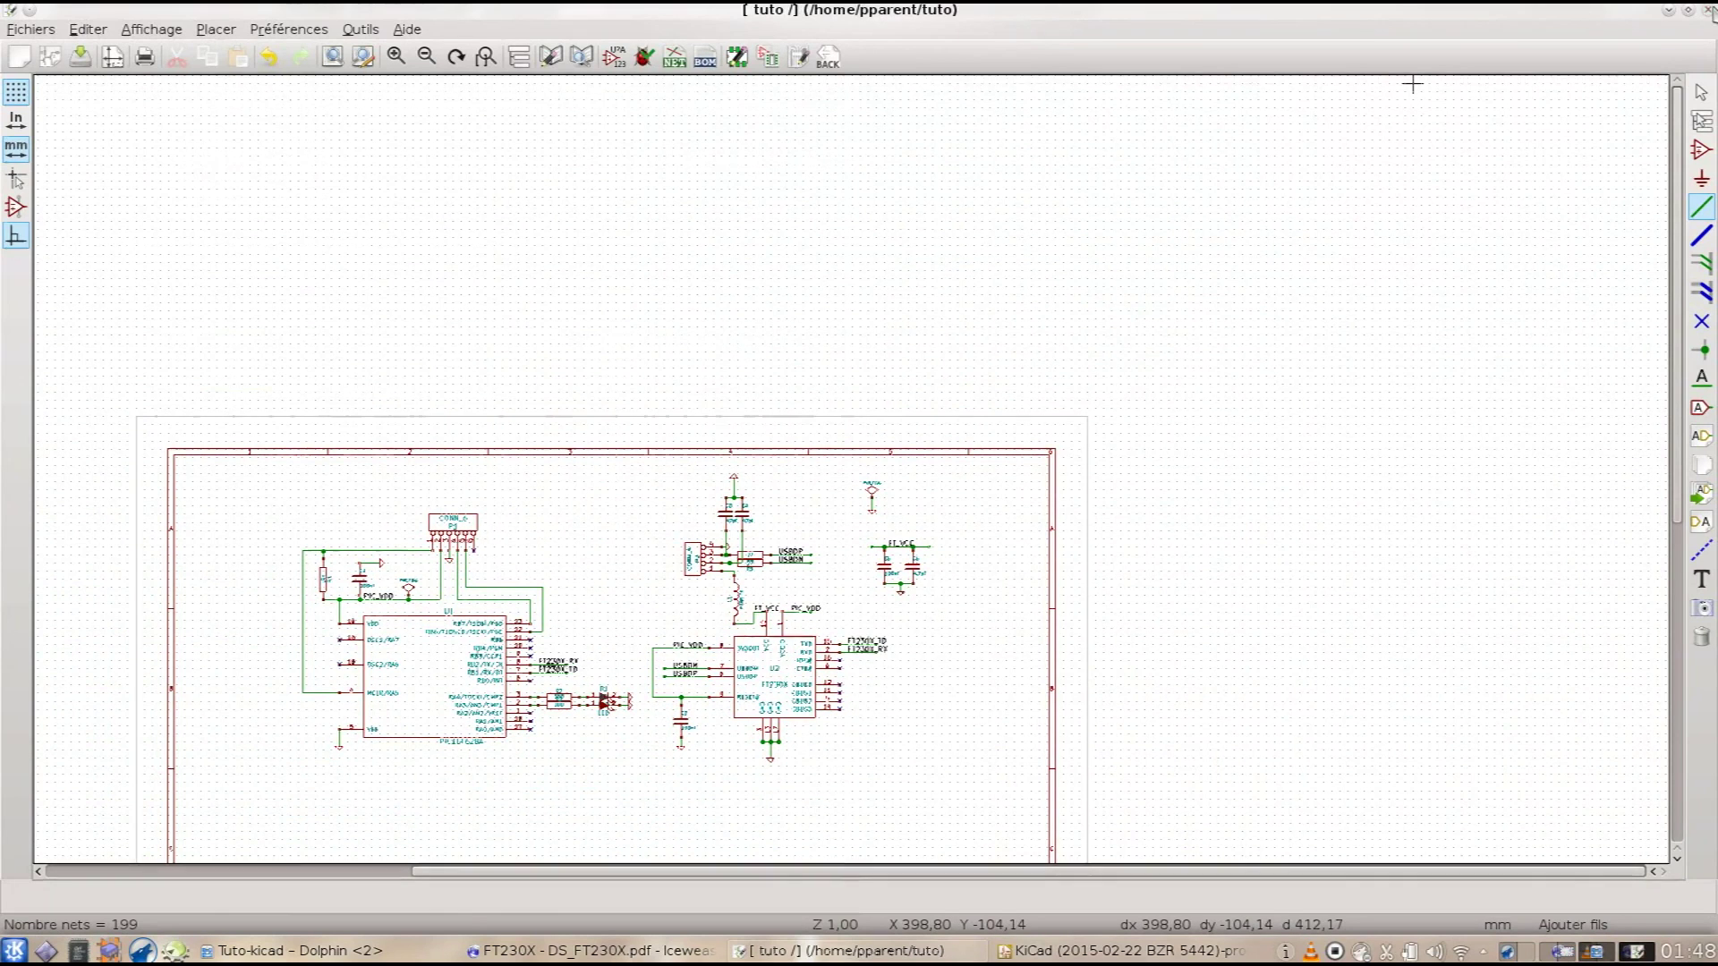
key("alt+F4")
left_click(1132, 11)
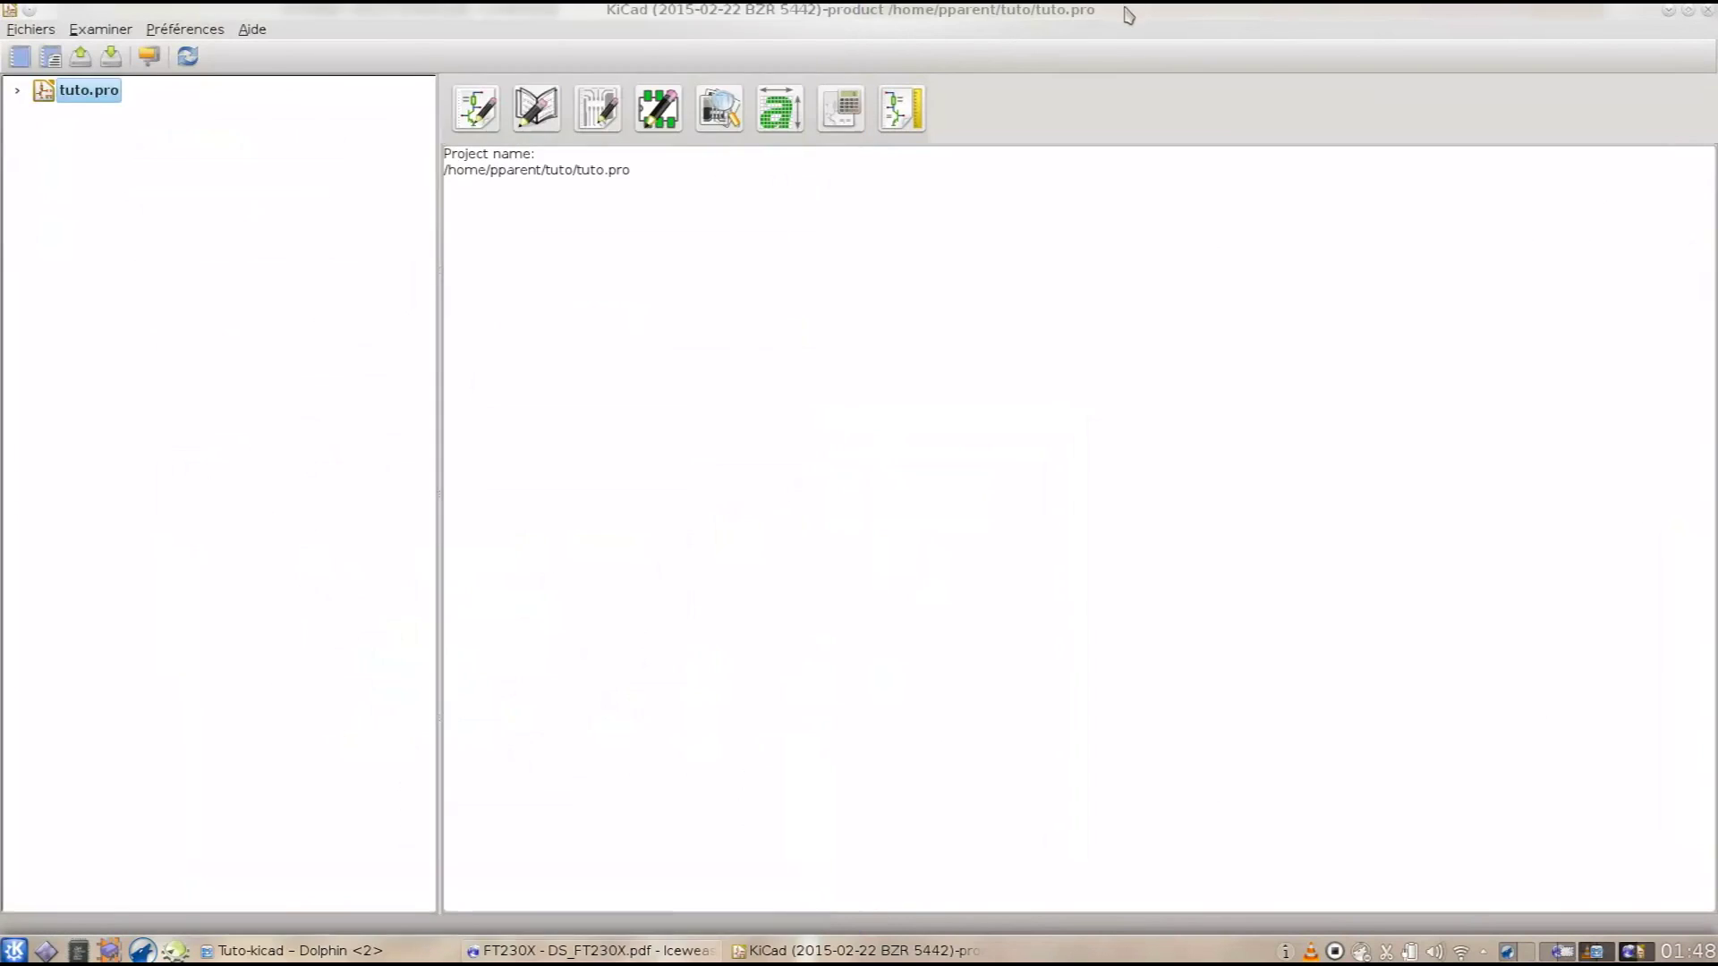